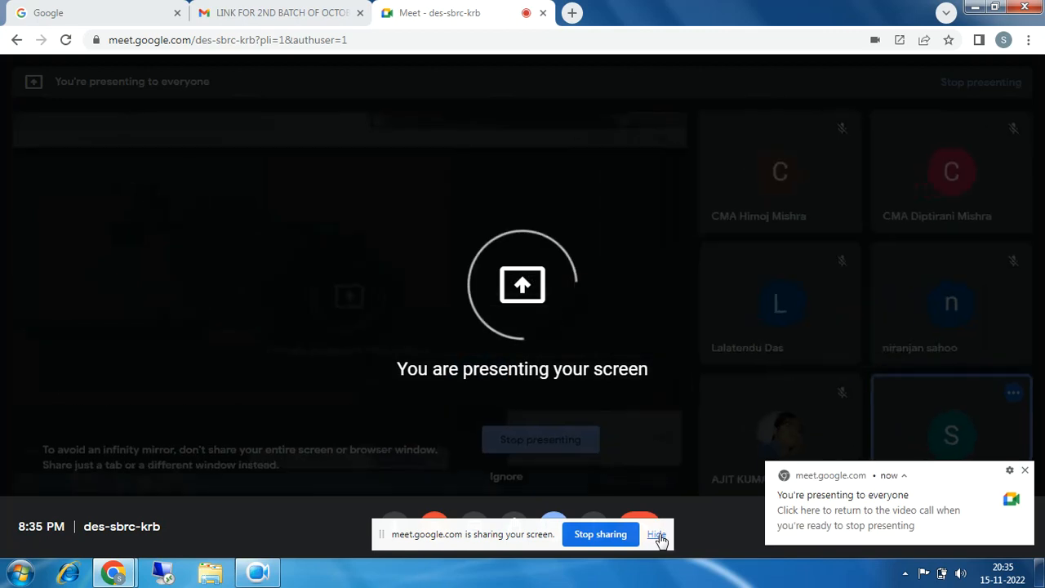
# Clear the sharing bar and browser from the desktop, and open the ECC FUNCTIONAL connection in SAP Logon
pyautogui.click(657, 535)
pyautogui.click(977, 7)
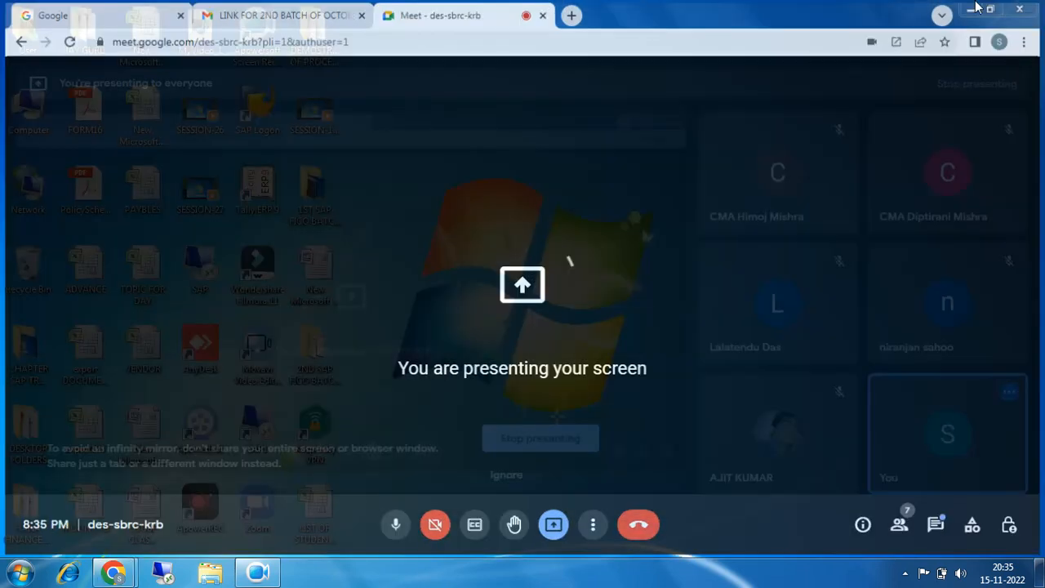
pyautogui.doubleClick(254, 109)
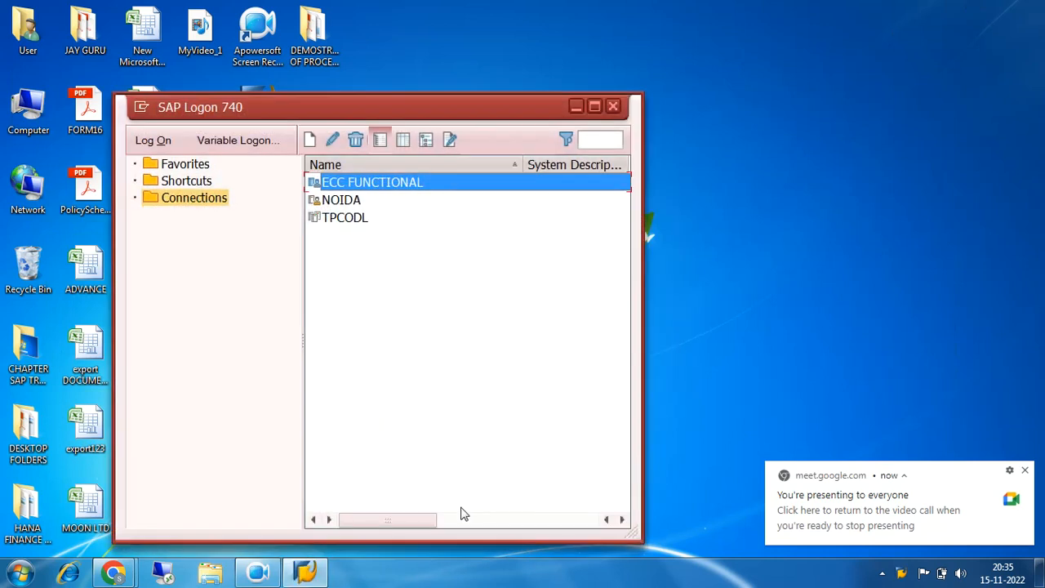
pyautogui.doubleClick(346, 187)
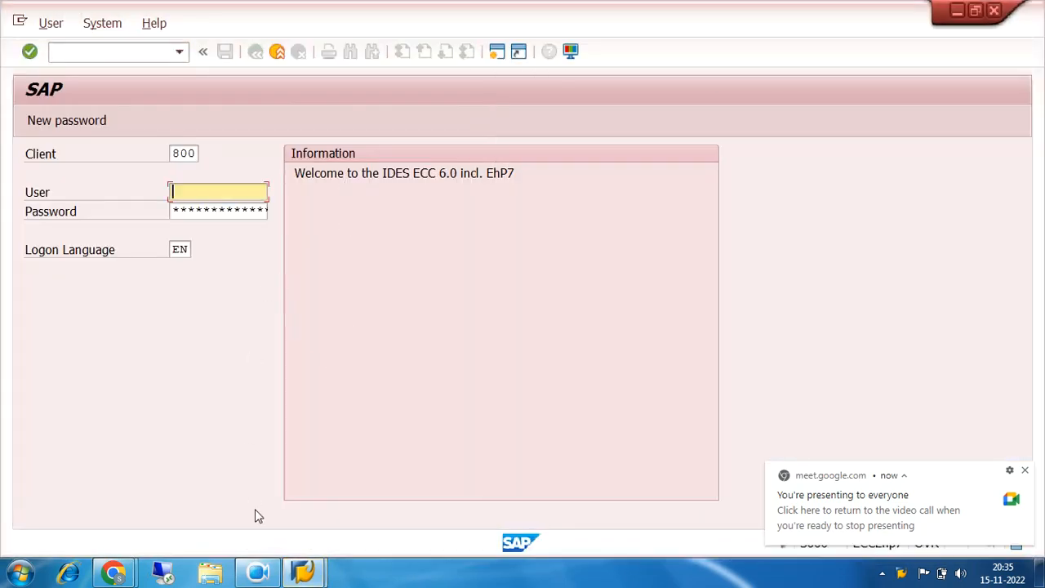
# Switch to the Google Meet call in Chrome and admit the participant waiting to join
pyautogui.click(114, 571)
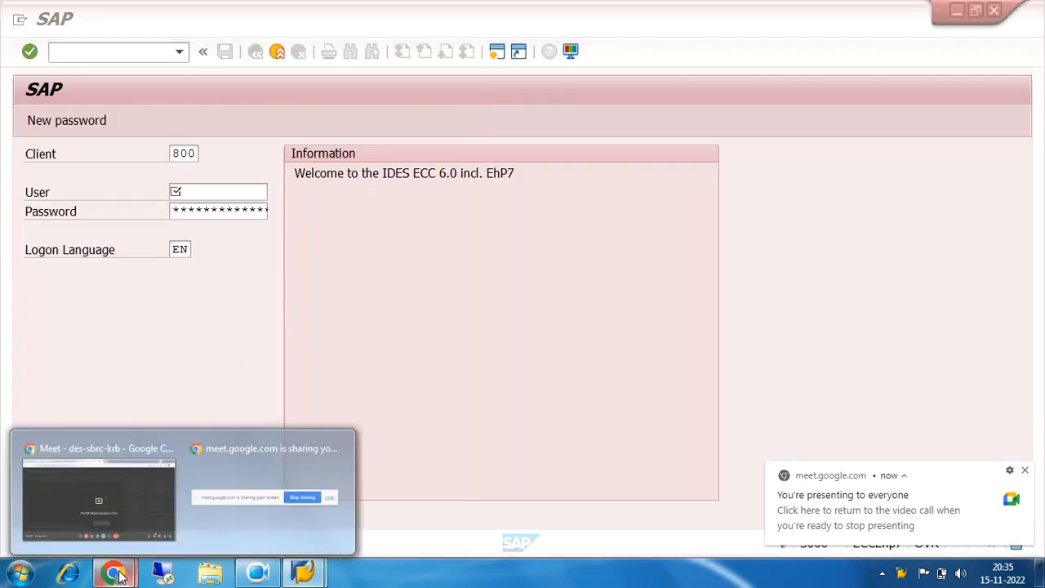
pyautogui.click(119, 487)
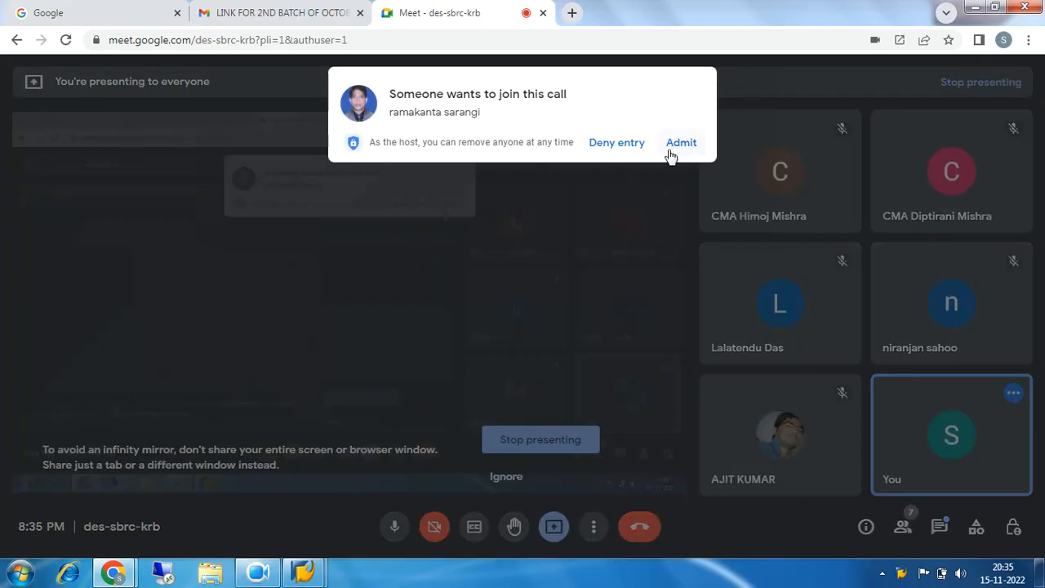
pyautogui.click(669, 155)
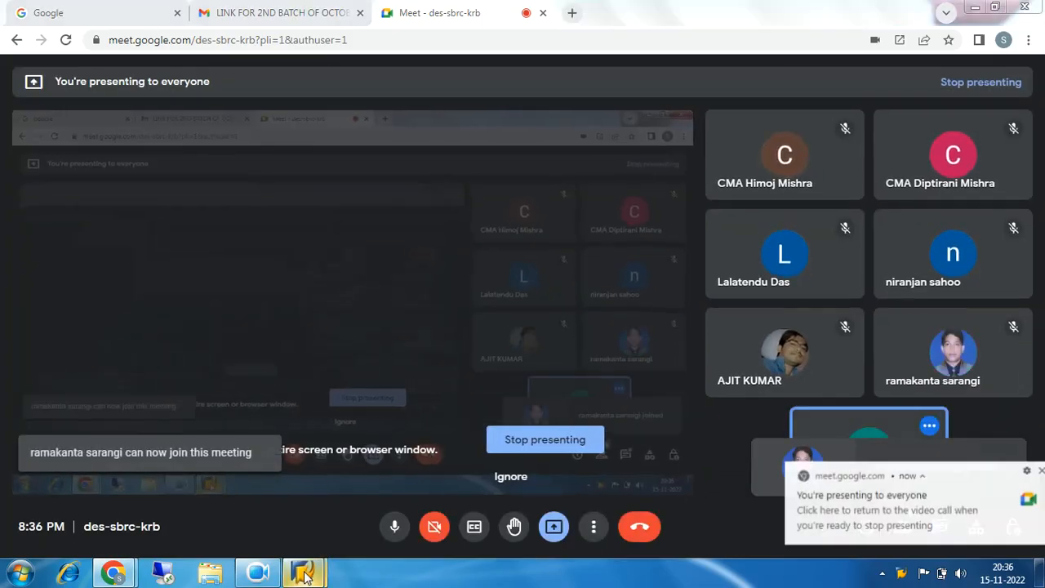
# Return to the SAP logon screen, choose the first saved user name, enter the account password and log on to client 800
pyautogui.click(305, 576)
pyautogui.click(367, 508)
pyautogui.click(234, 194)
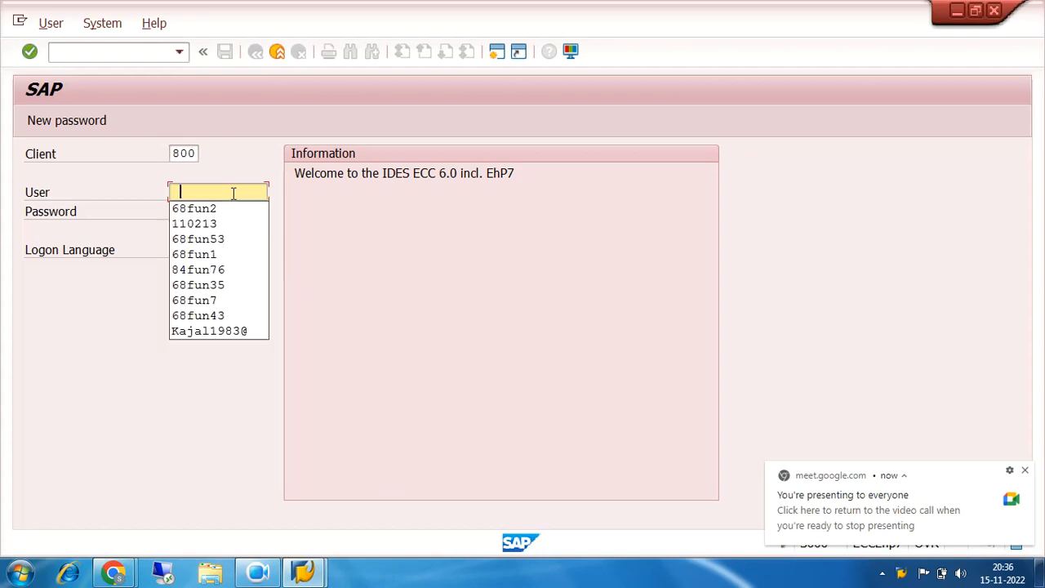
pyautogui.click(224, 207)
pyautogui.click(222, 208)
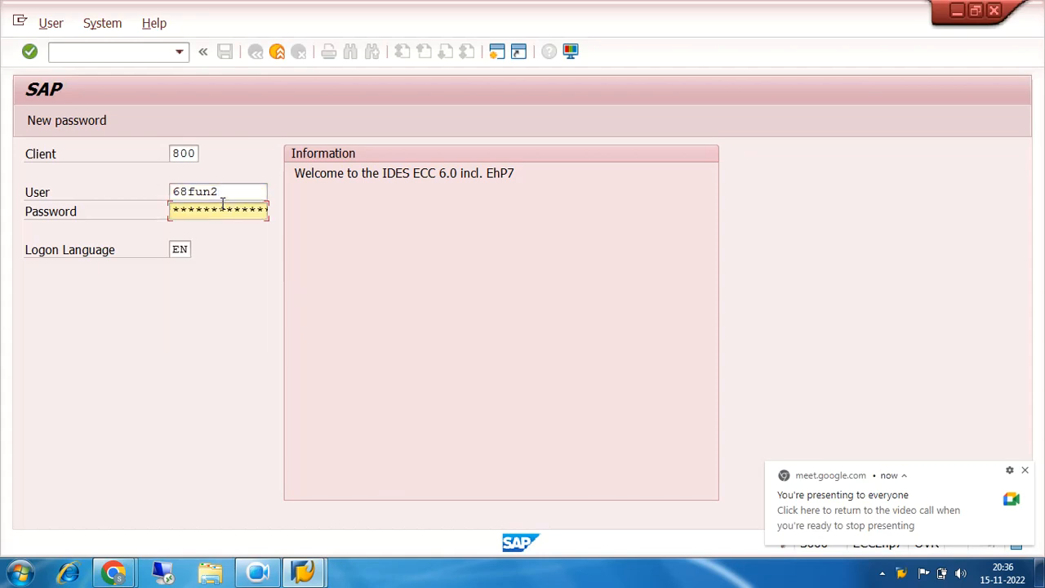
pyautogui.write('***********')
pyautogui.press('Return')
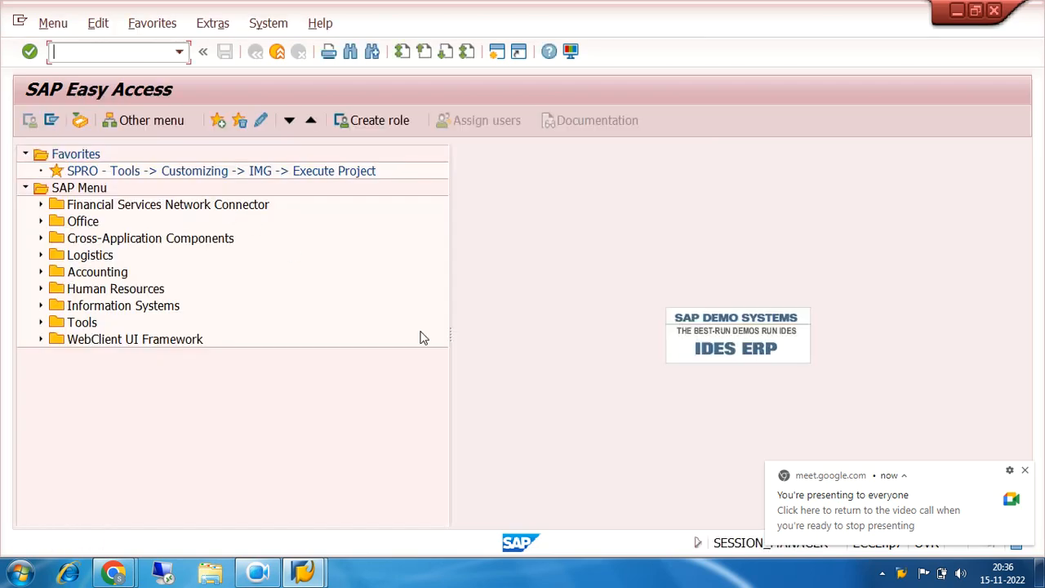
# Dismiss the Meet presenting notification over the SAP Easy Access screen
pyautogui.click(1025, 471)
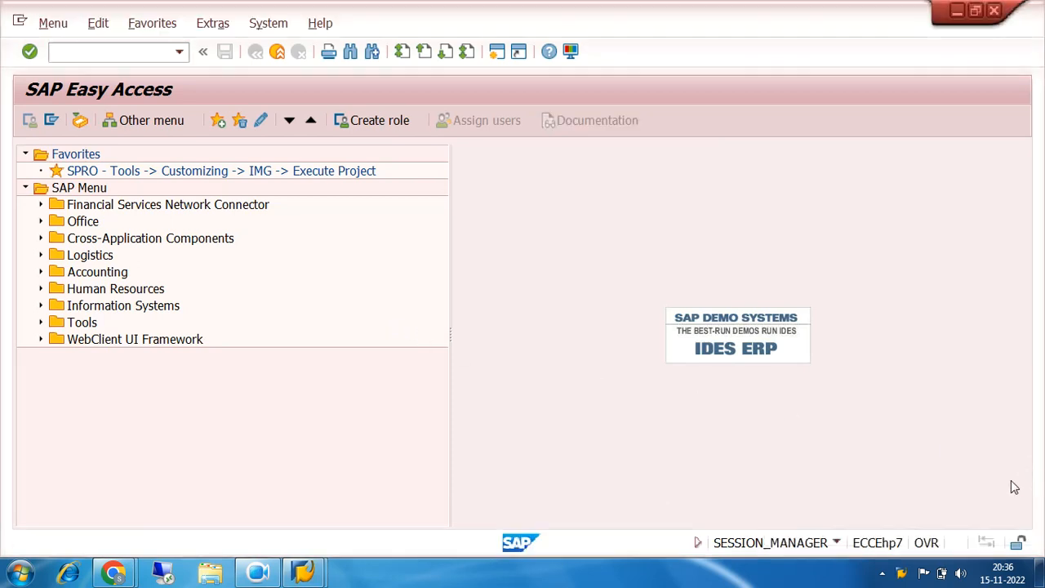
pyautogui.click(882, 574)
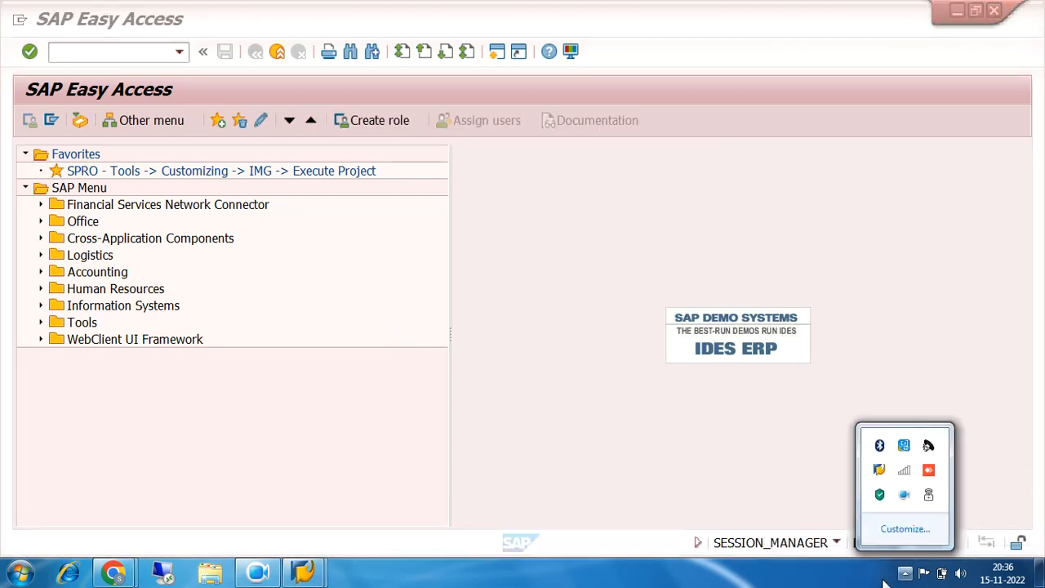
pyautogui.click(813, 584)
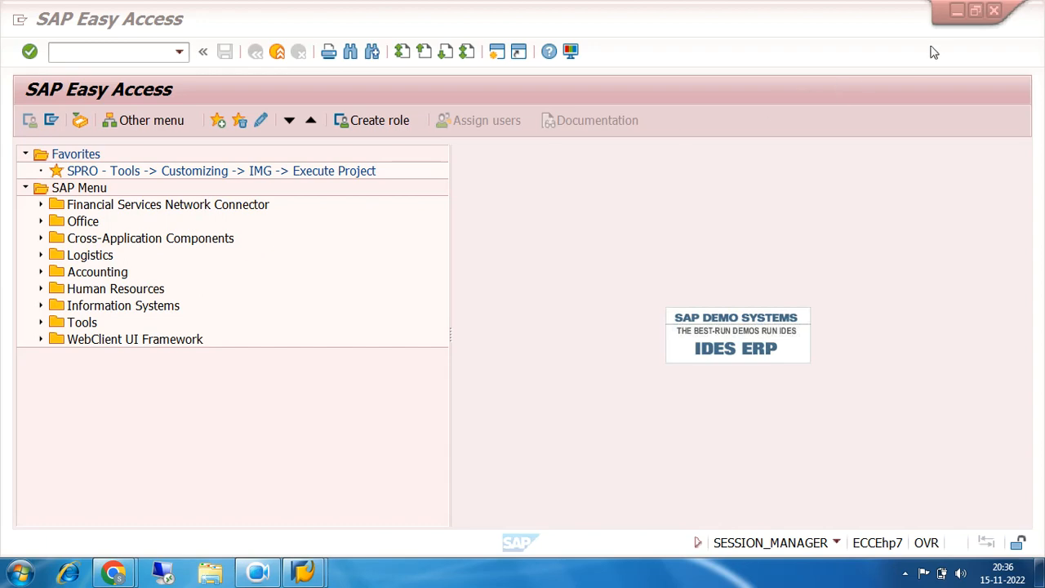
# Minimize the SAP and browser windows and open the TOPIC FOR DAY workbook from the desktop in Excel
pyautogui.click(957, 15)
pyautogui.click(958, 15)
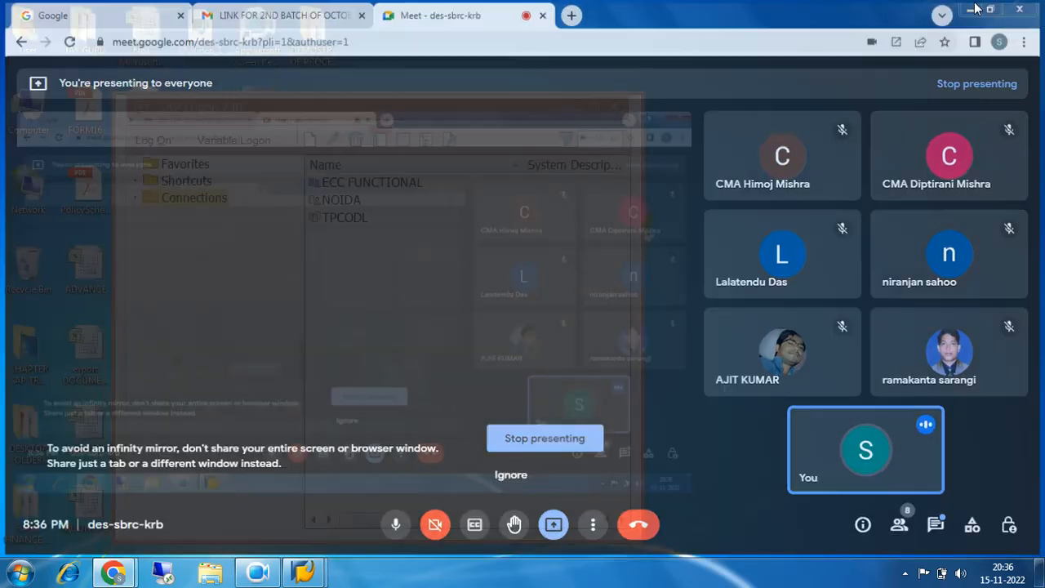
pyautogui.click(973, 9)
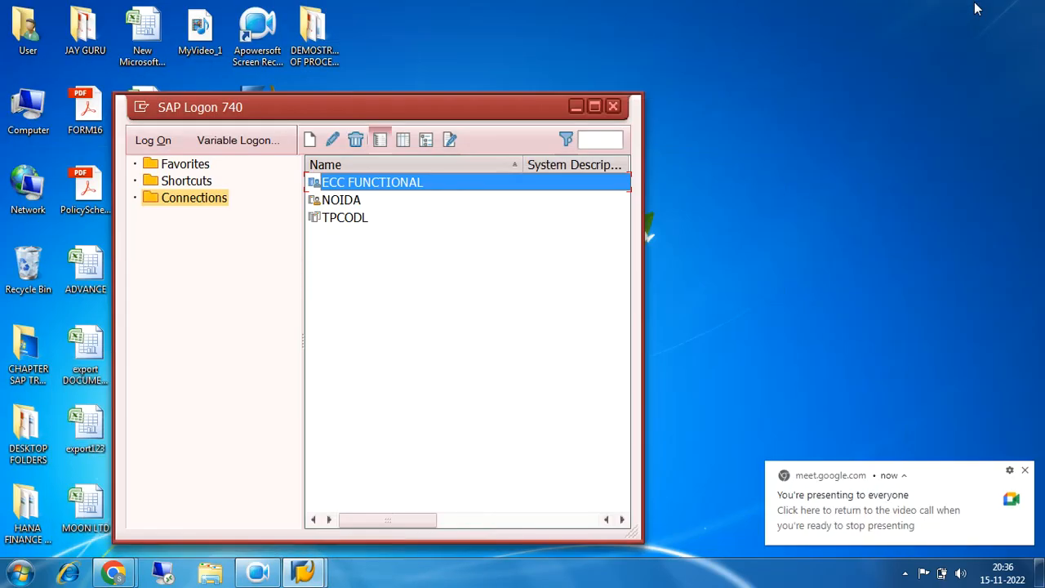
pyautogui.click(576, 107)
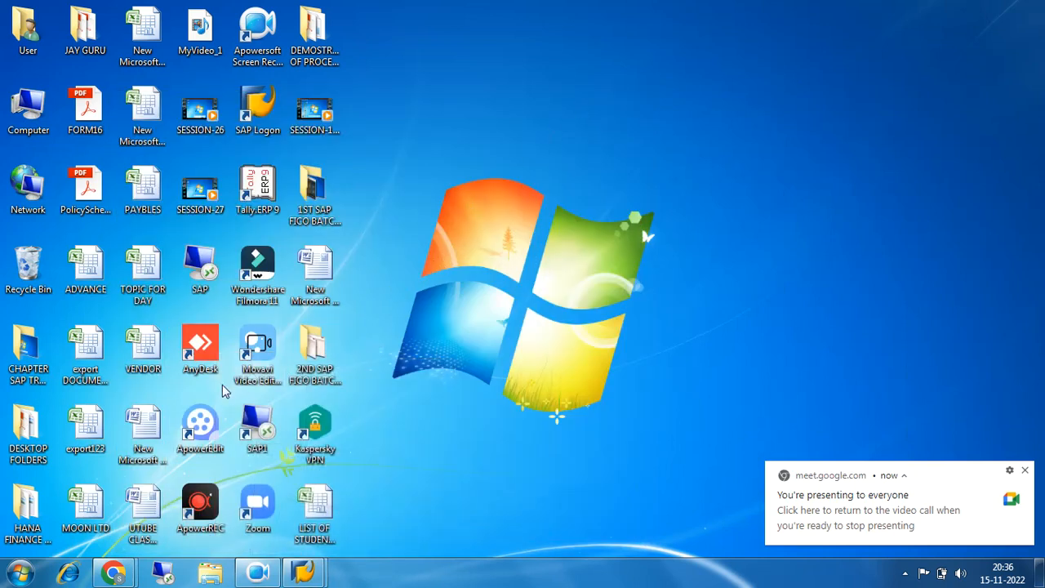
pyautogui.doubleClick(147, 277)
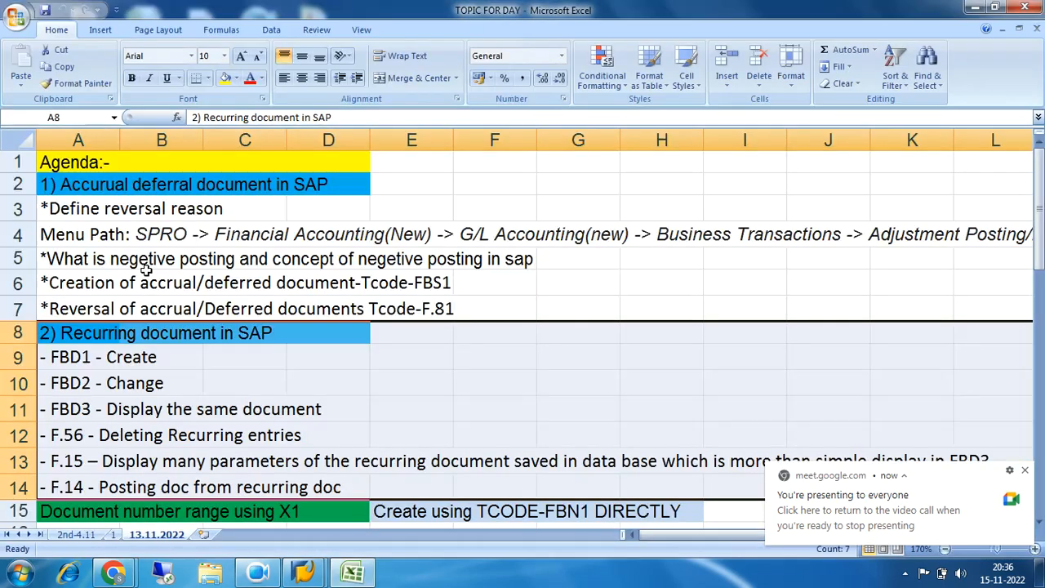
# Add a new worksheet after 13.11.2022 and enter the heading OPEN ITEM MANAGEMENT in cell A1
pyautogui.click(204, 535)
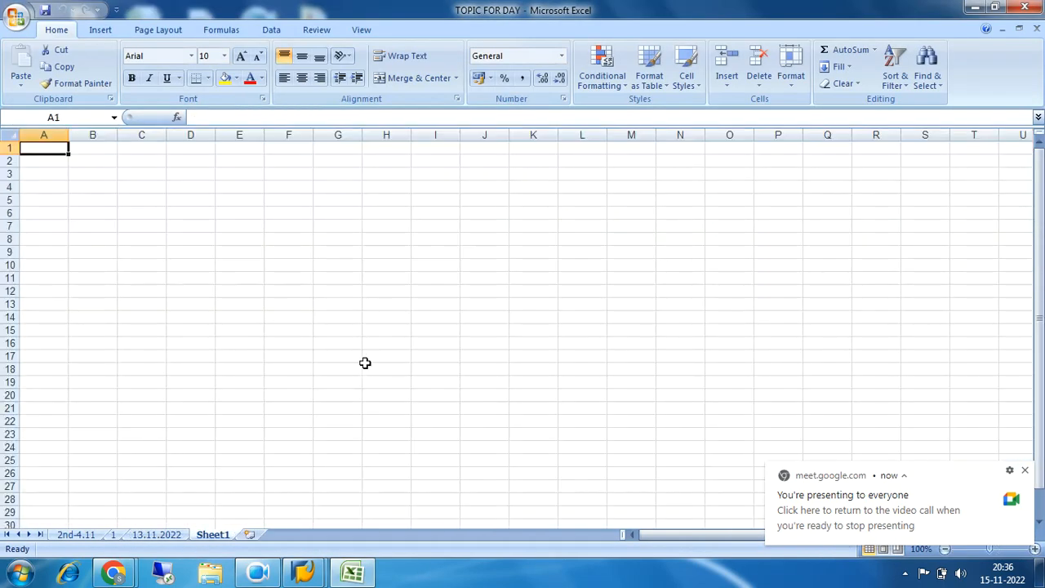
pyautogui.click(1035, 549)
pyautogui.click(1035, 550)
pyautogui.click(1035, 550)
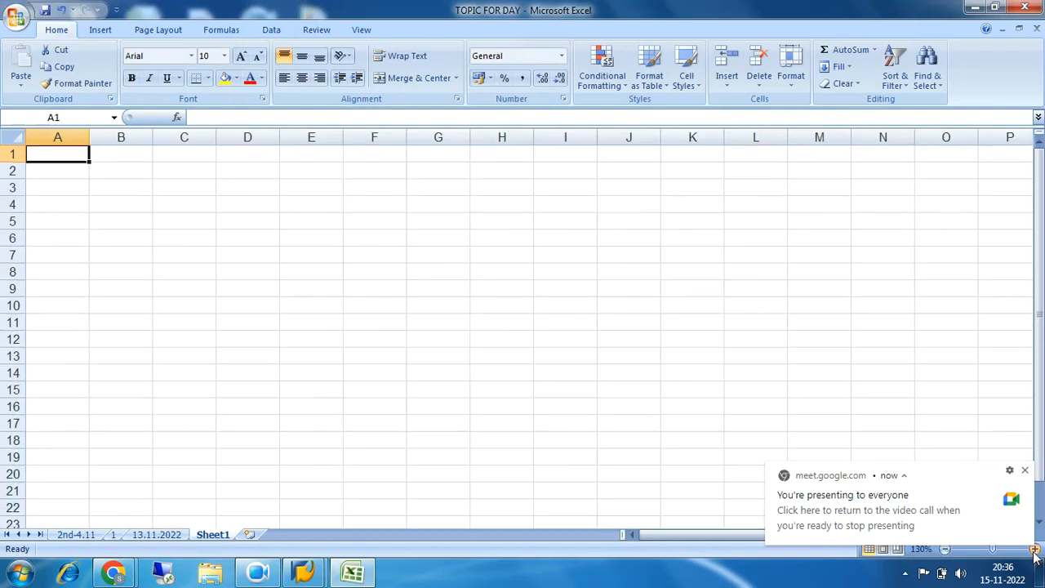
pyautogui.click(1035, 549)
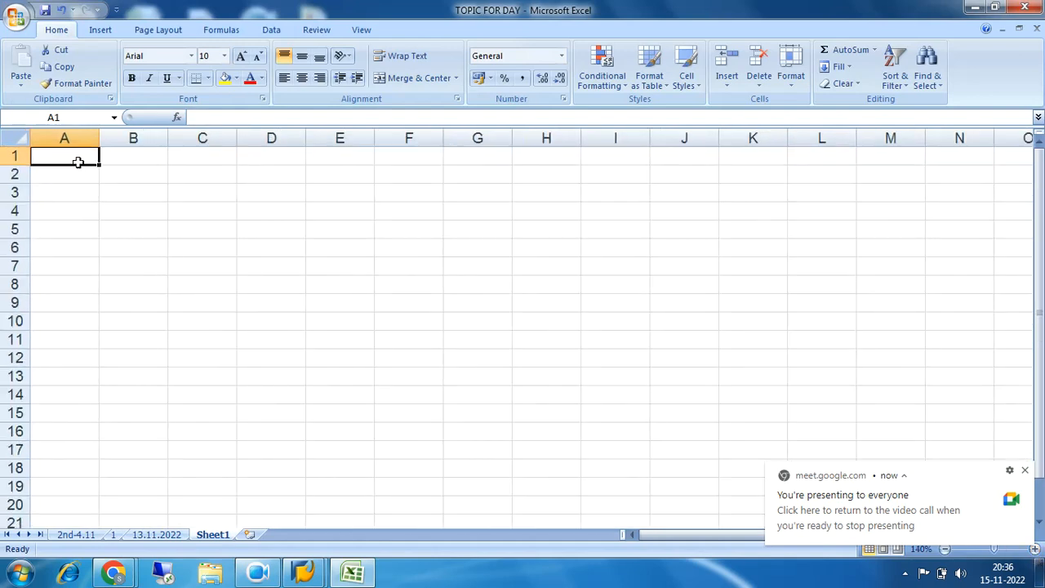
pyautogui.write('OP')
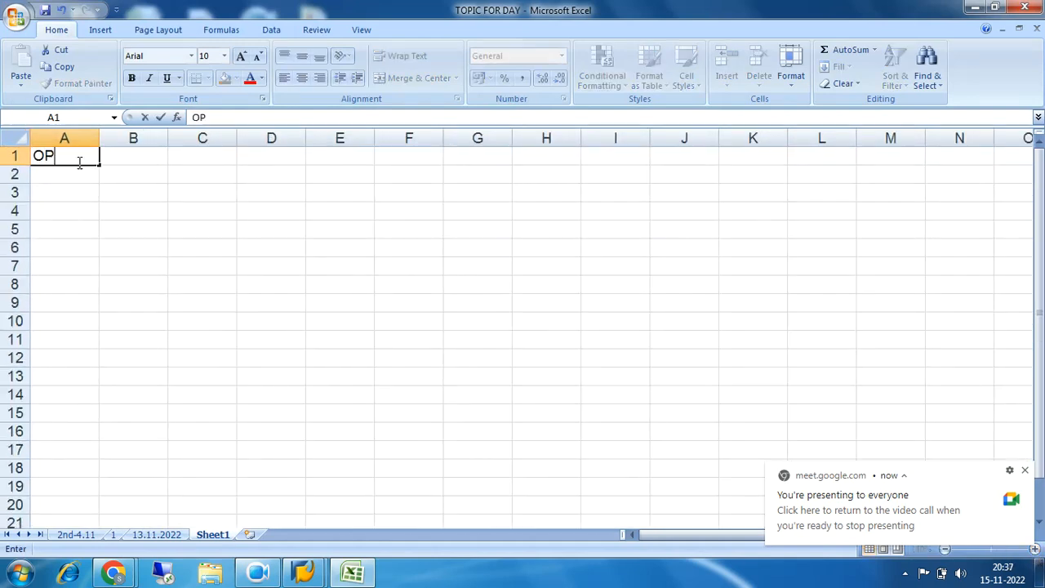
pyautogui.write('EN IT')
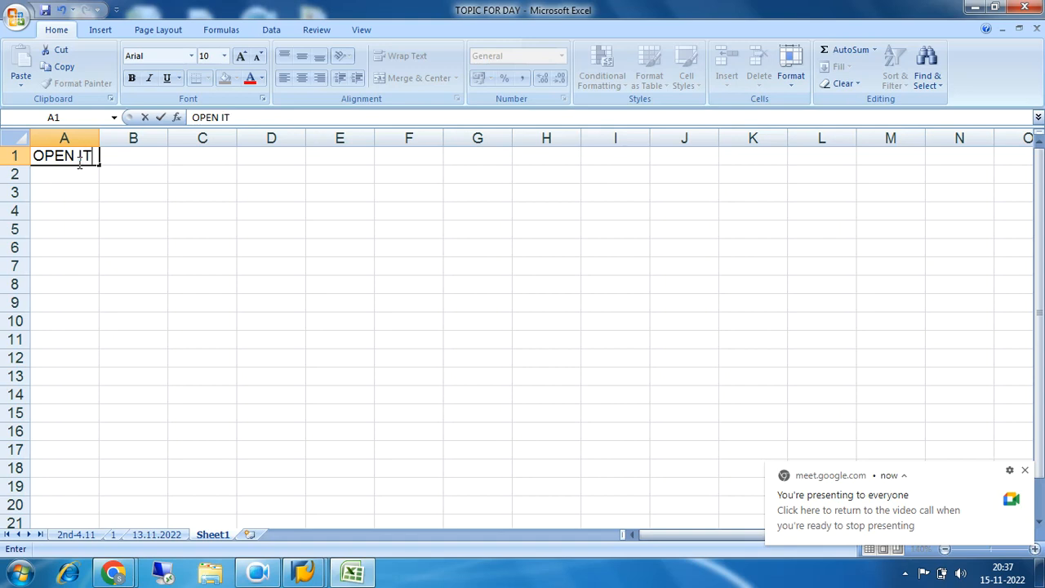
pyautogui.write('EM MANAG')
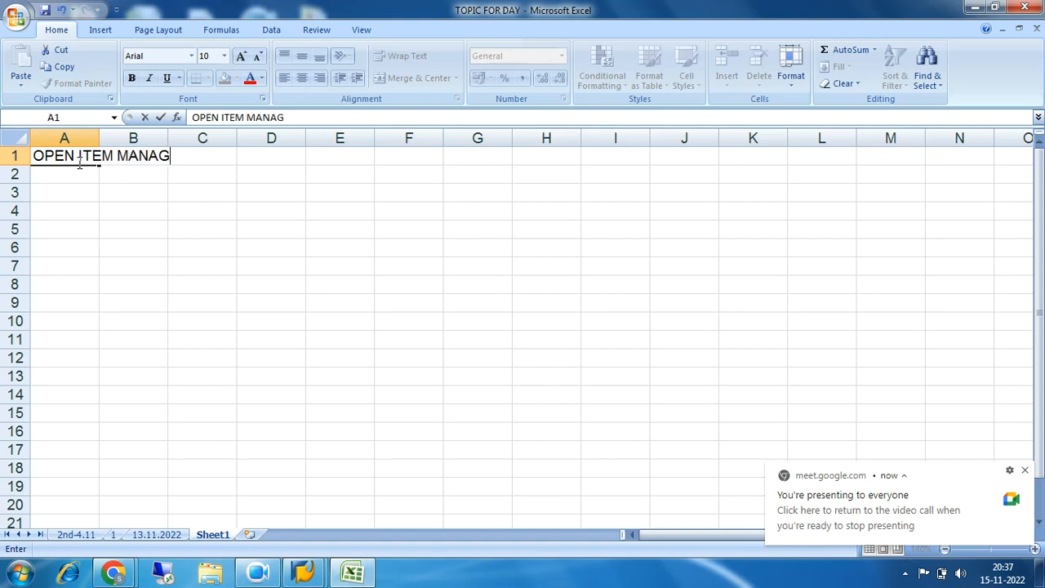
pyautogui.write('EMENT')
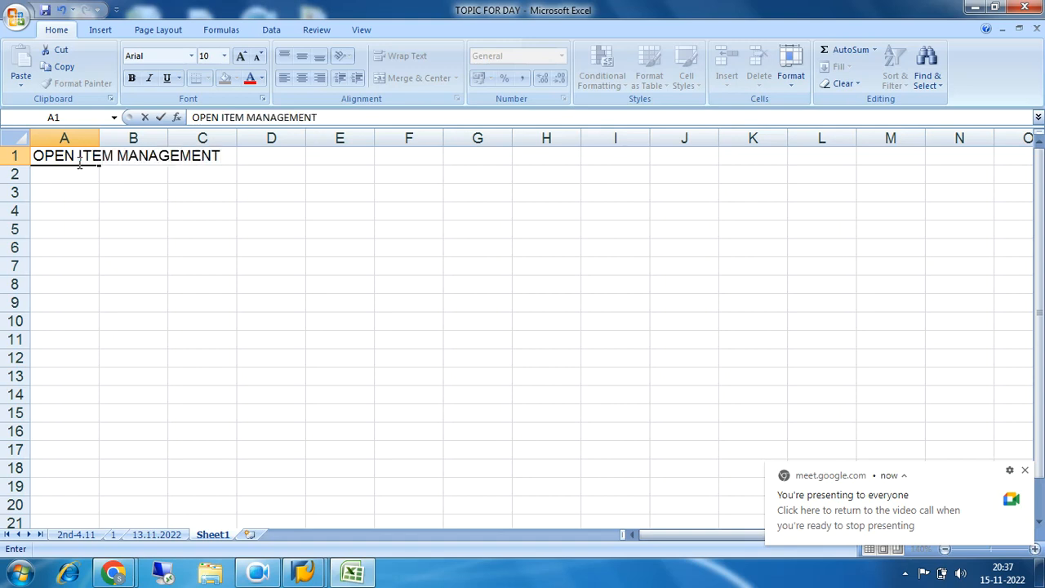
pyautogui.click(222, 270)
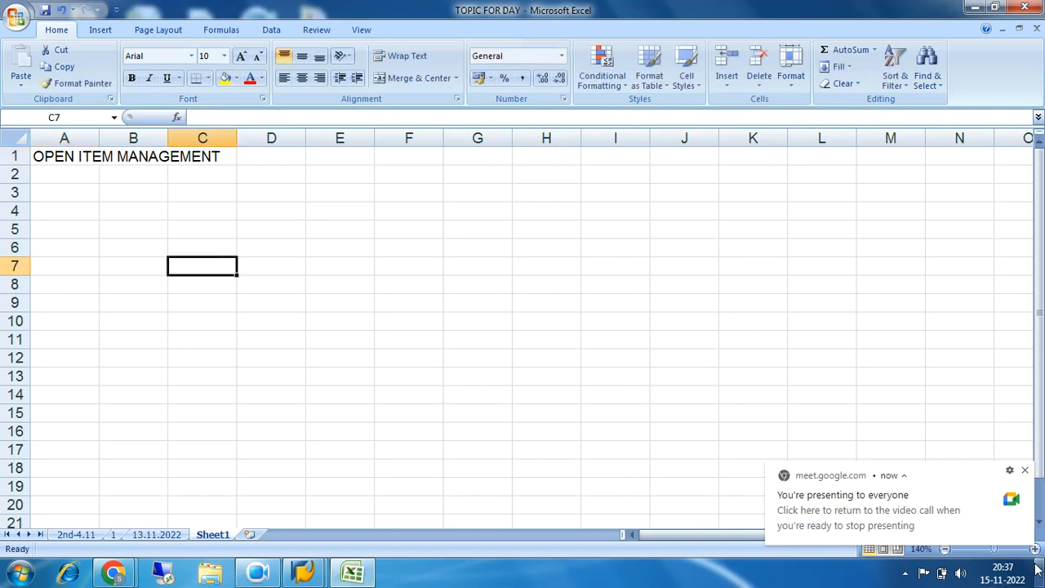
# Dismiss the Meet notification and fill the heading cells A1:D1 with the standard light green colour
pyautogui.click(1025, 470)
pyautogui.click(1035, 549)
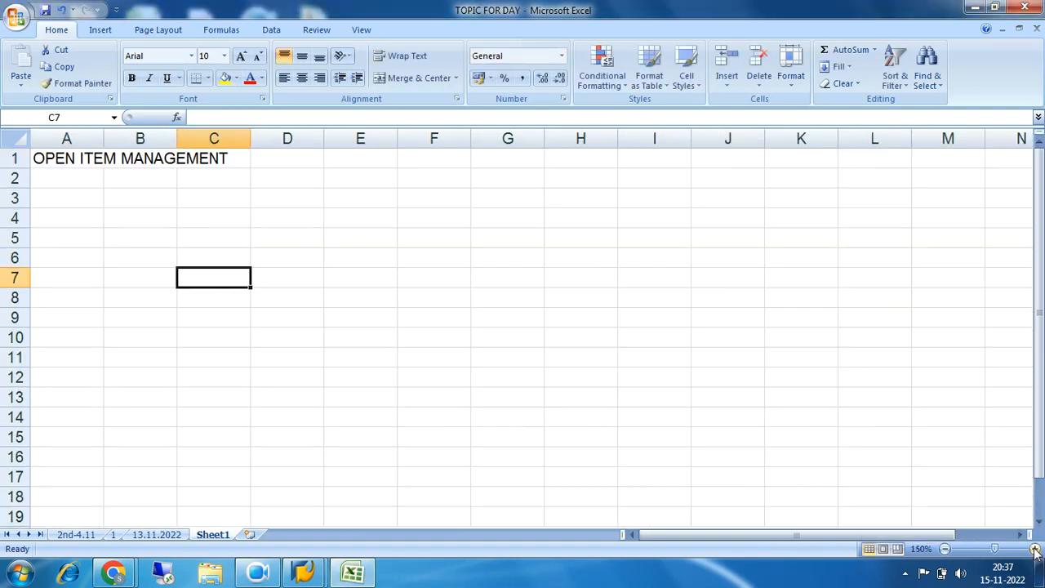
pyautogui.click(1035, 549)
pyautogui.click(1034, 548)
pyautogui.click(1035, 549)
pyautogui.click(1035, 548)
pyautogui.click(339, 268)
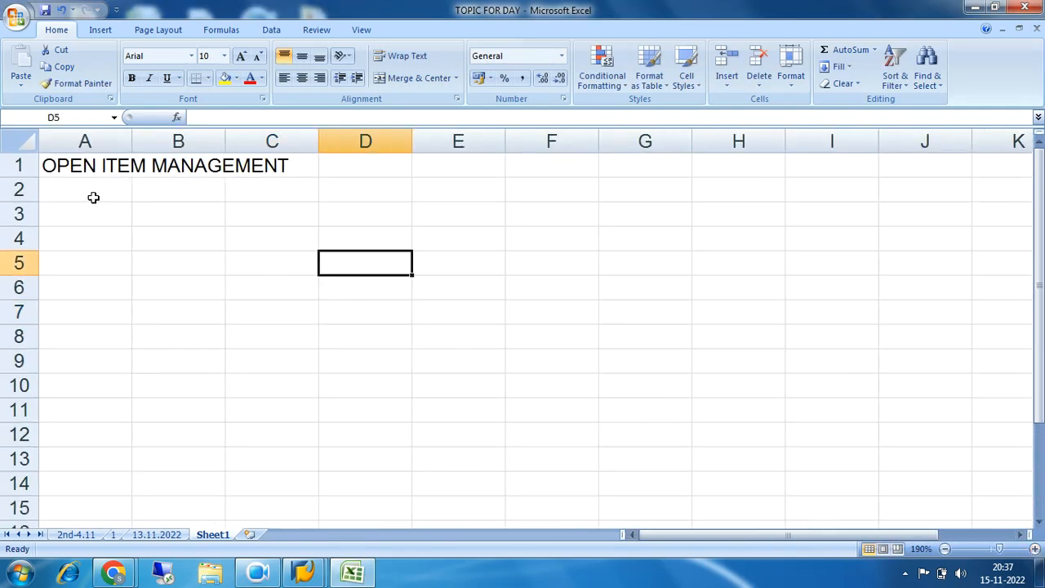
pyautogui.moveTo(60, 165); pyautogui.dragTo(336, 170)
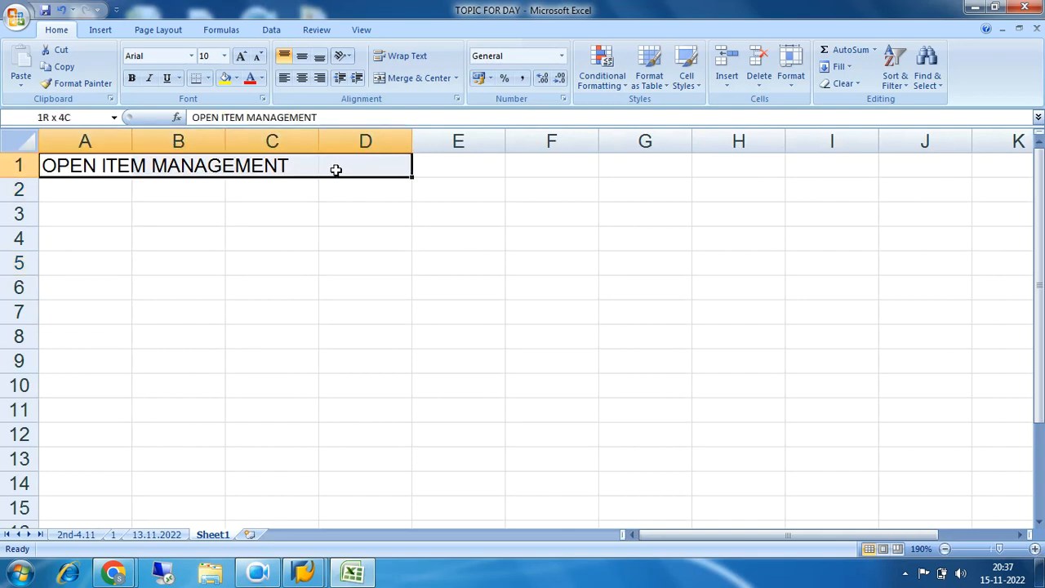
pyautogui.click(236, 79)
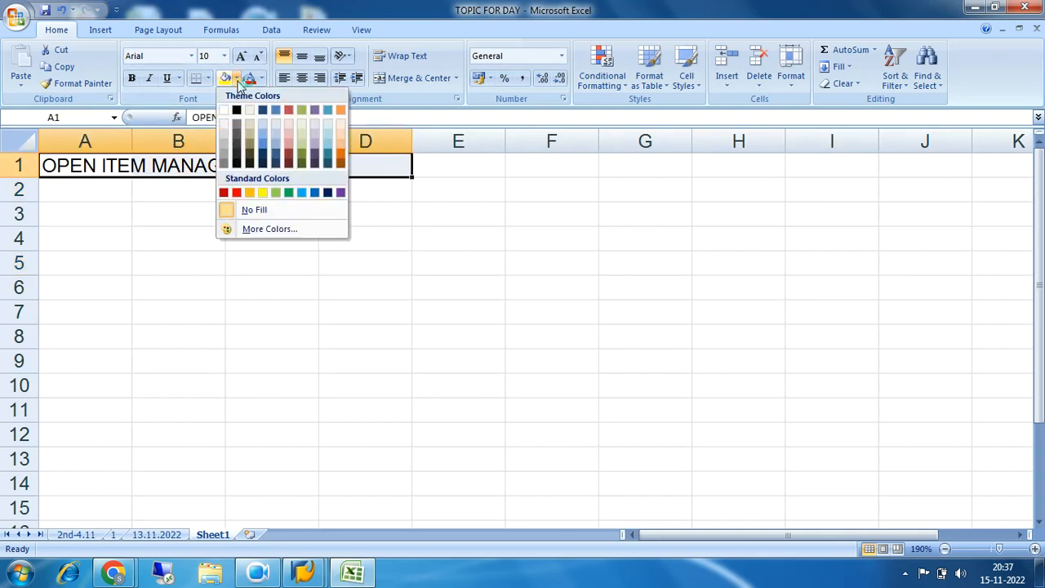
pyautogui.click(276, 196)
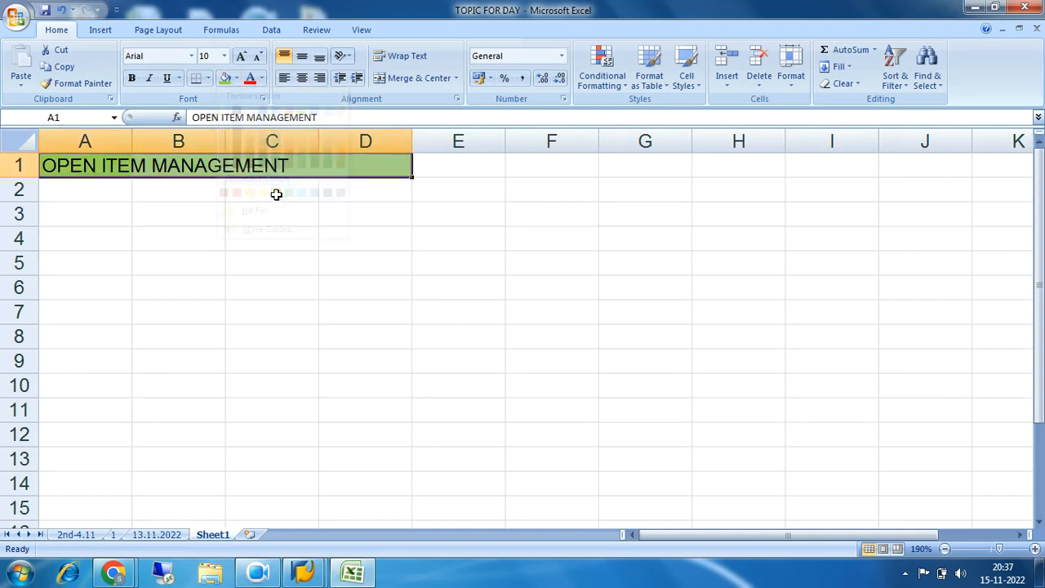
pyautogui.click(222, 265)
pyautogui.moveTo(70, 169); pyautogui.dragTo(360, 170)
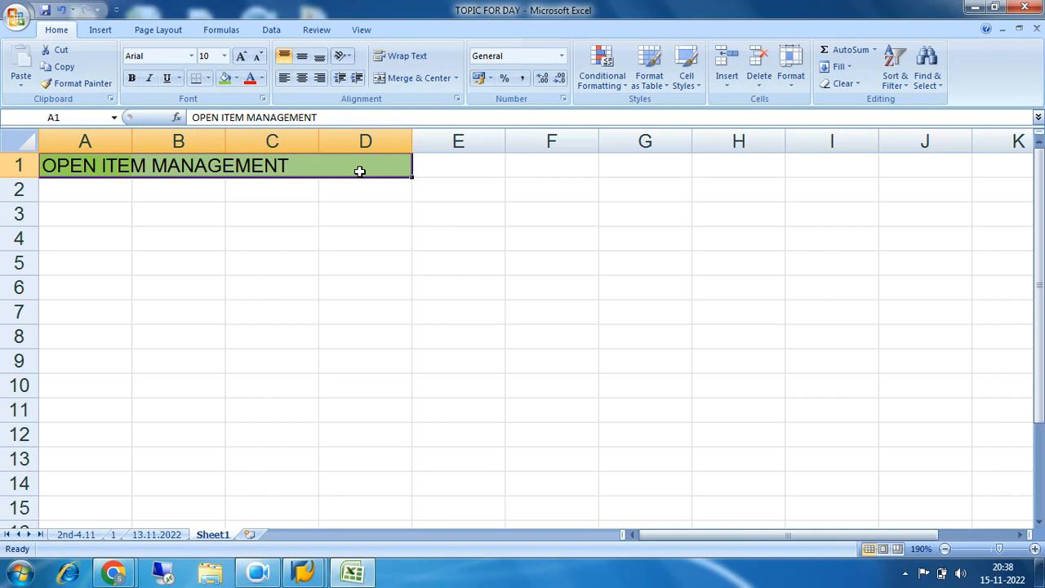
# Enter the note "Let us take example of net salary payble/rent payble" in cell A3
pyautogui.click(108, 213)
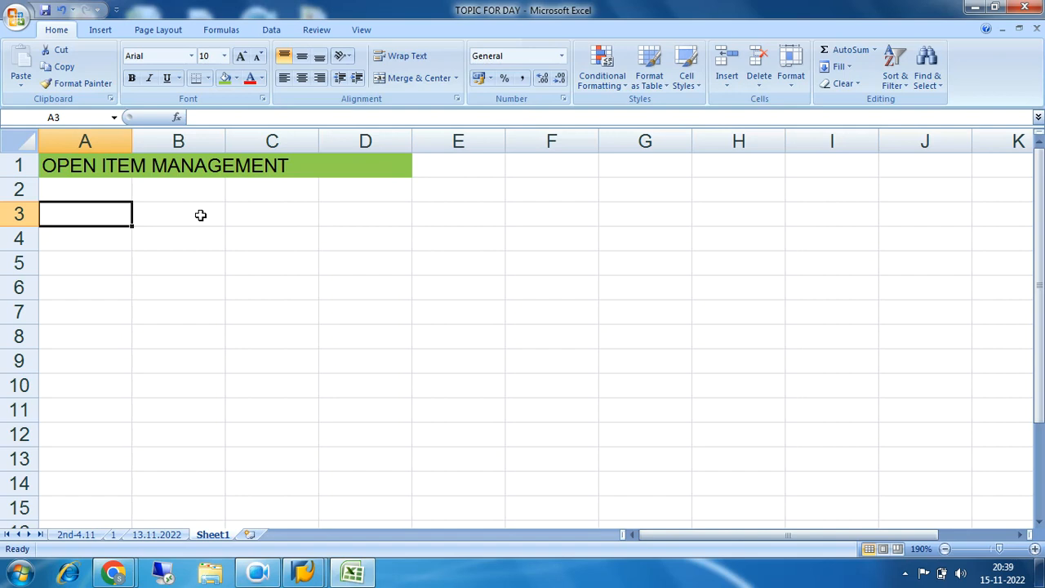
pyautogui.write('Le')
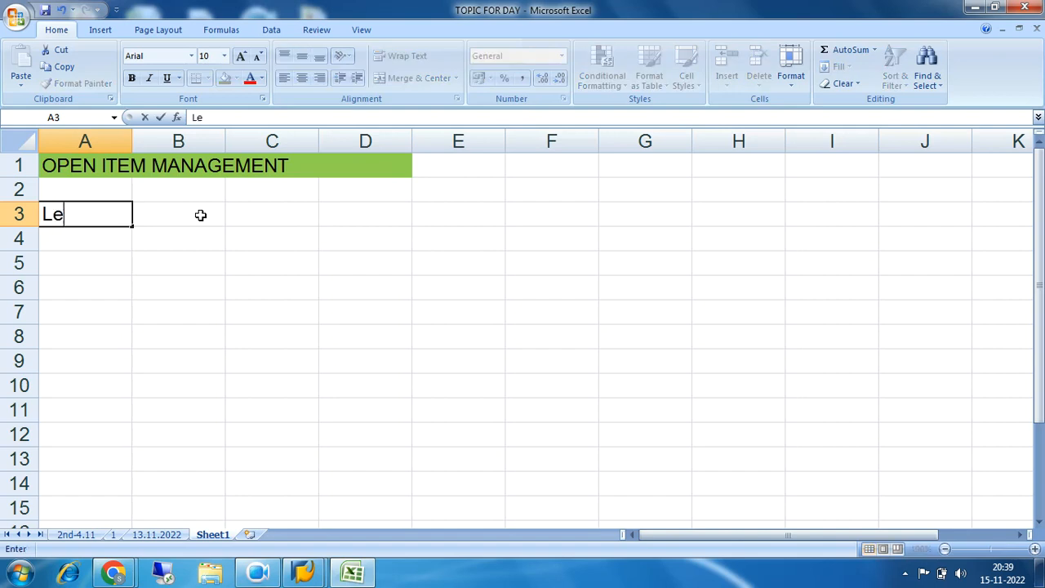
pyautogui.write('t us take exan')
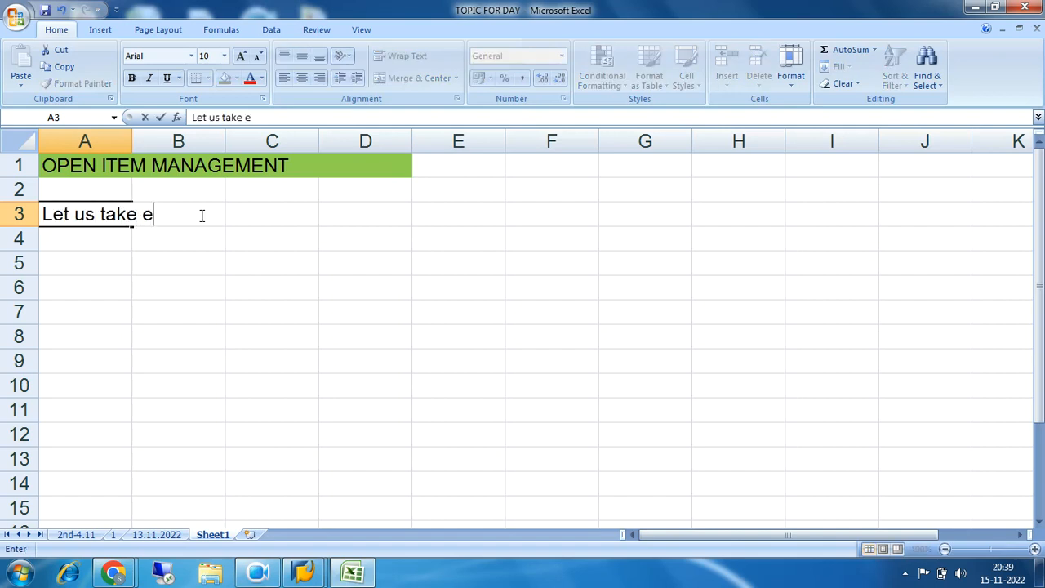
pyautogui.press('BackSpace')
pyautogui.write('mple of net salary payble')
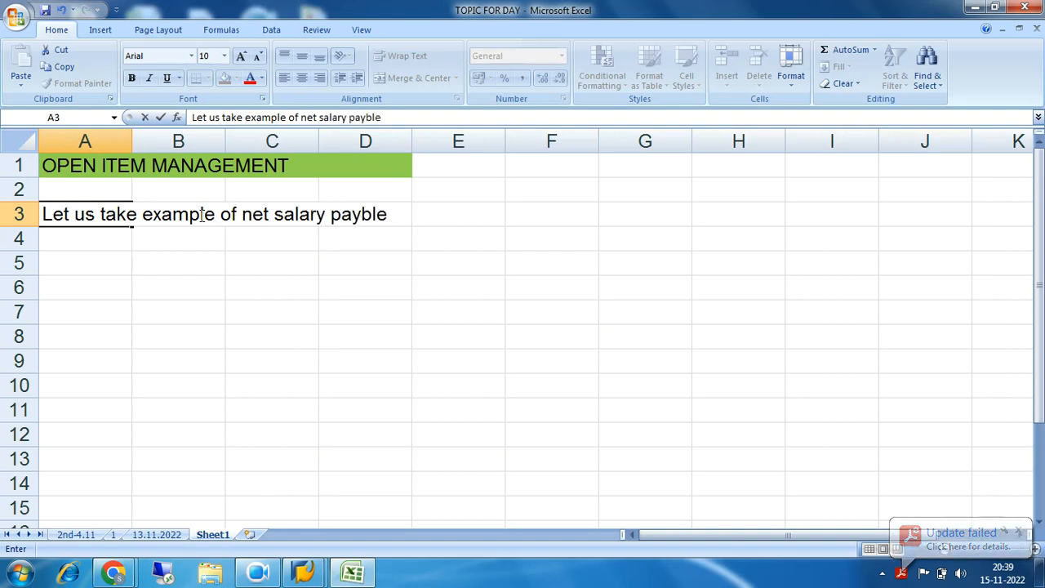
pyautogui.write('/rent')
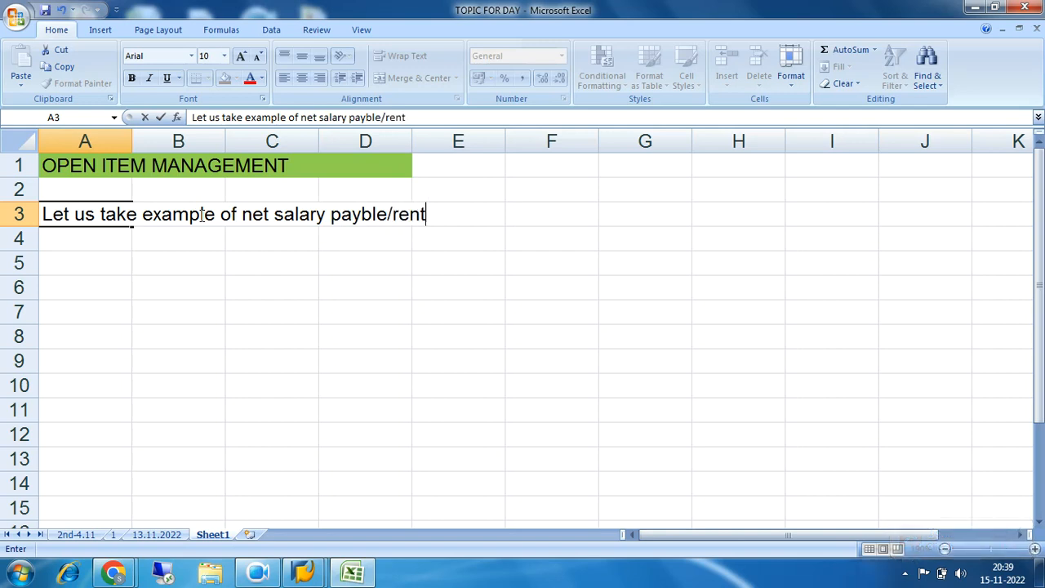
pyautogui.write(' paybl')
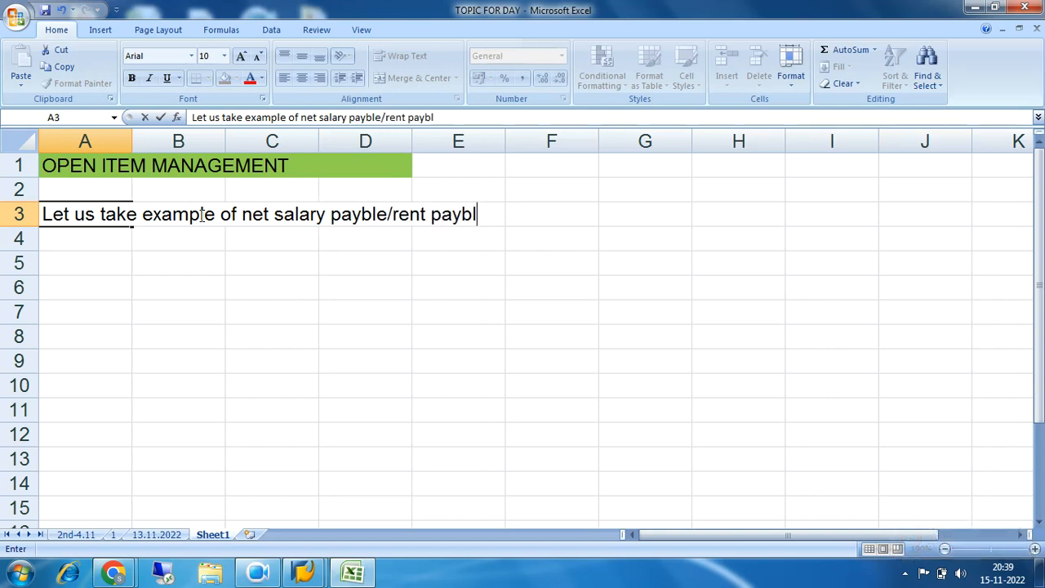
pyautogui.write('e')
pyautogui.click(369, 304)
pyautogui.moveTo(47, 214); pyautogui.dragTo(488, 216)
pyautogui.click(455, 302)
pyautogui.moveTo(280, 216); pyautogui.dragTo(478, 227)
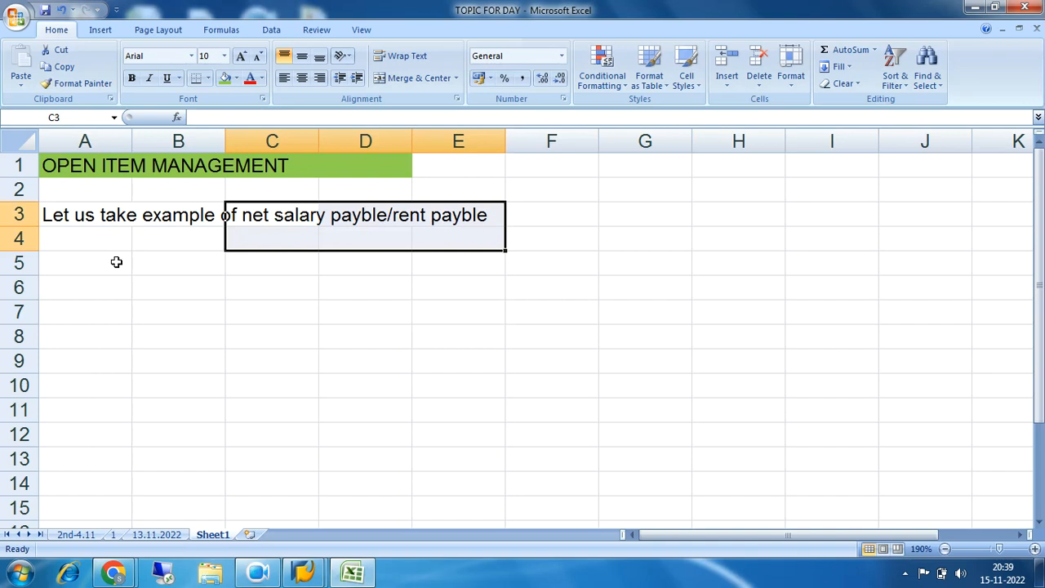
pyautogui.click(351, 221)
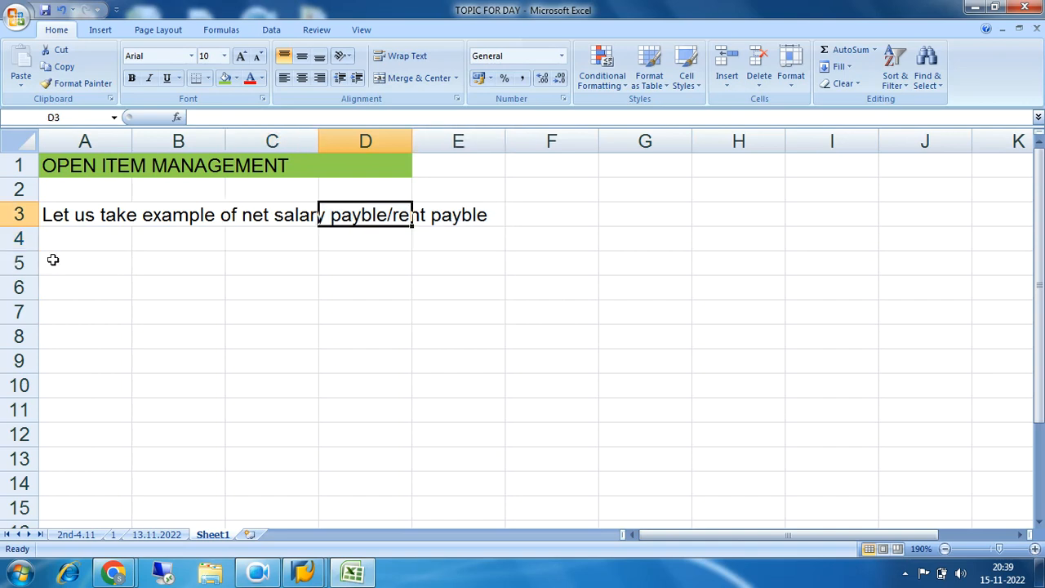
# Enter "Under current assts and this requires adjustment or payment latter on" in cell A5
pyautogui.click(79, 260)
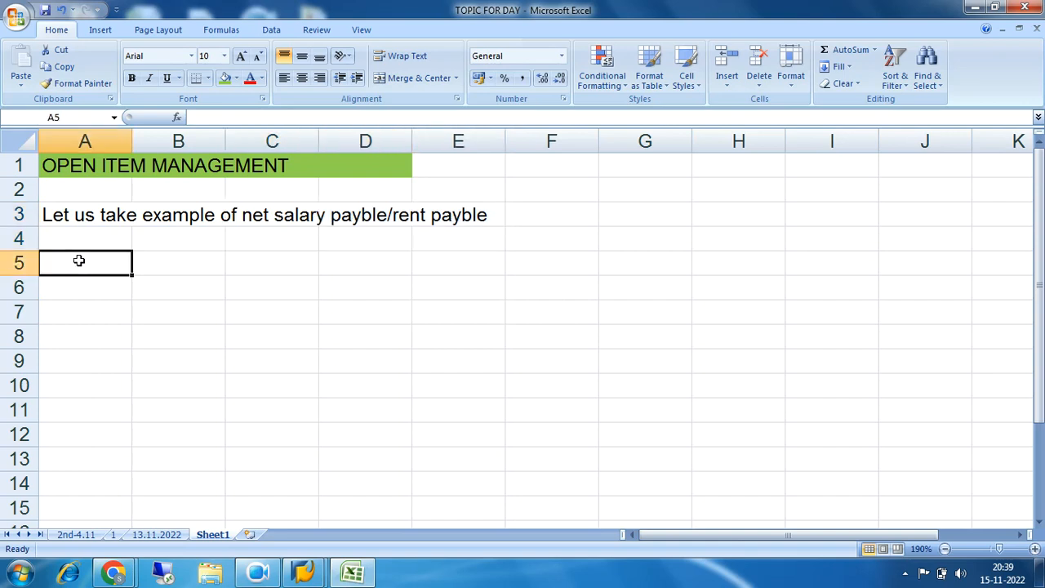
pyautogui.write('Under current assts')
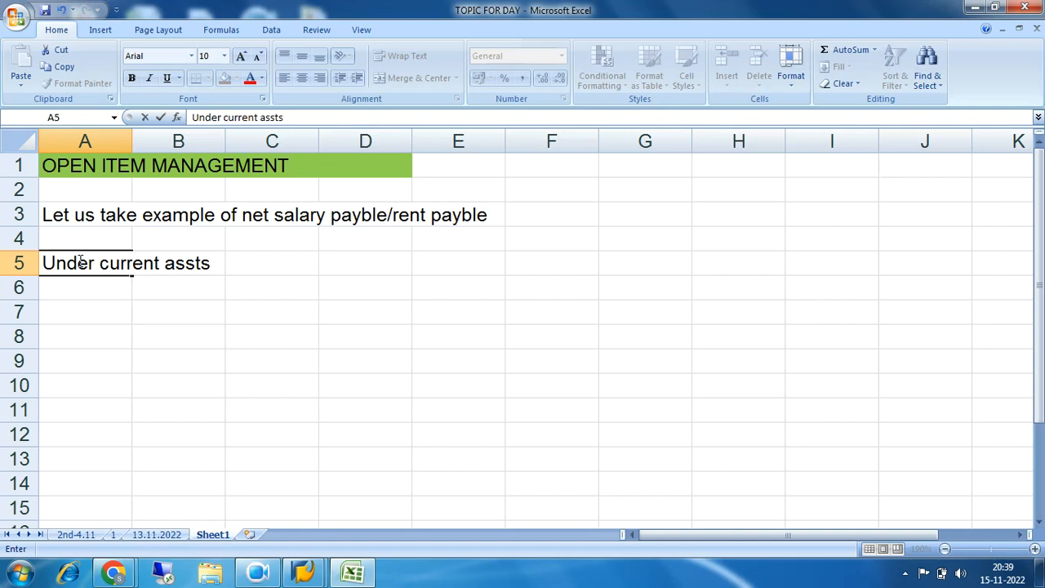
pyautogui.write(' and th')
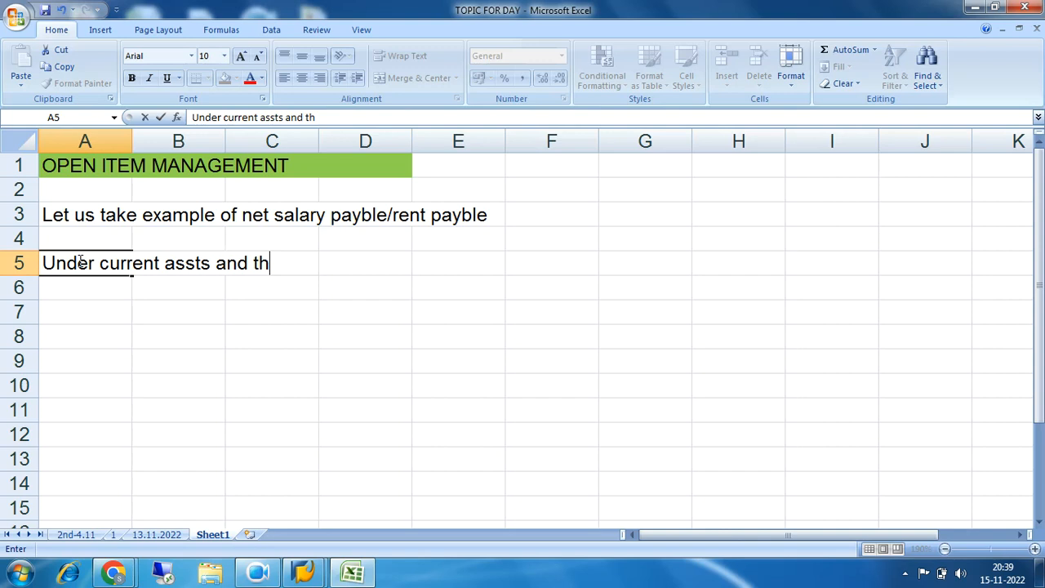
pyautogui.write('is requi')
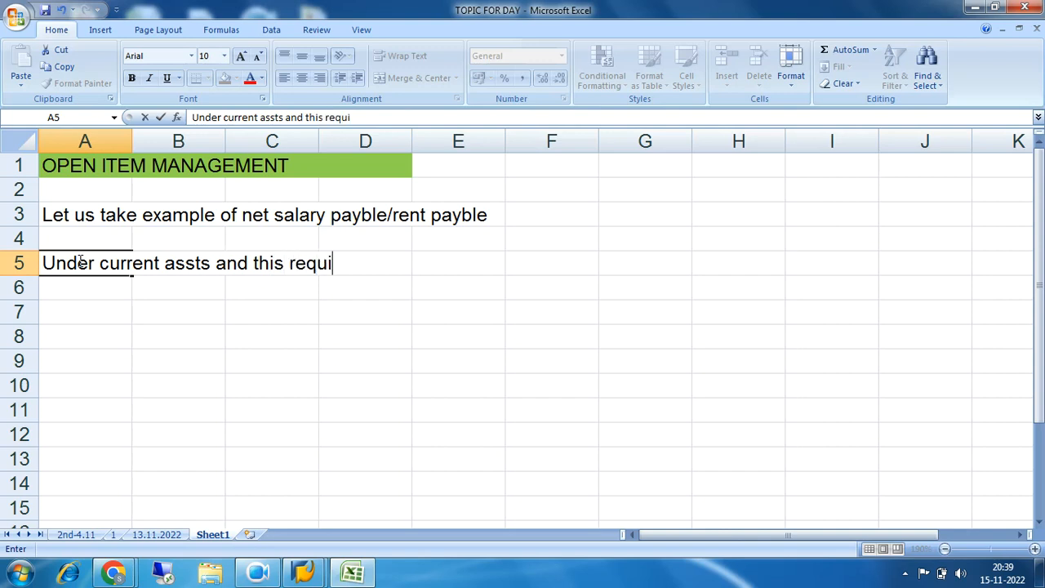
pyautogui.write('res ad')
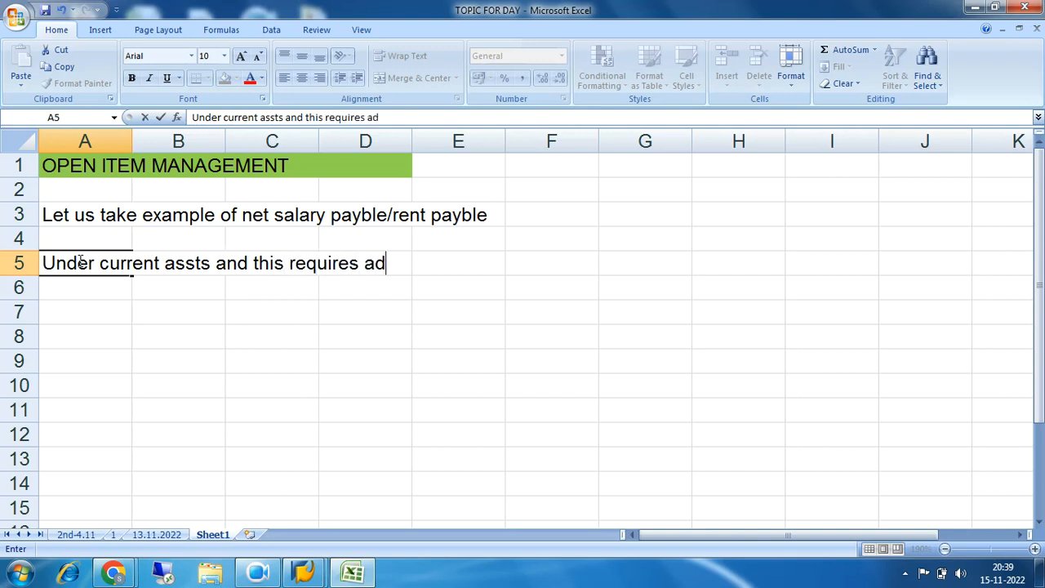
pyautogui.write('justme')
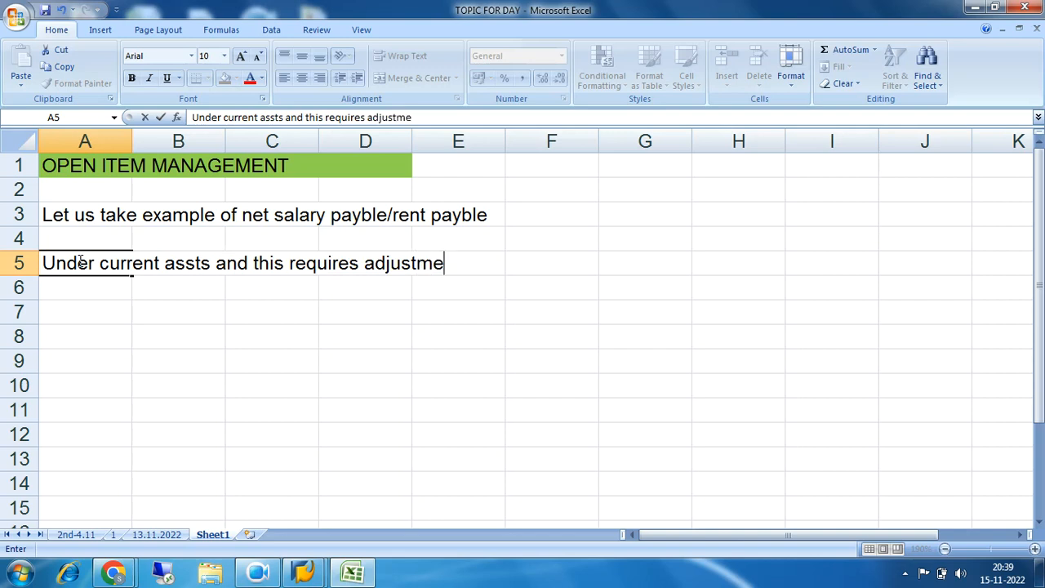
pyautogui.write('nt or payment latter on')
pyautogui.press('Return')
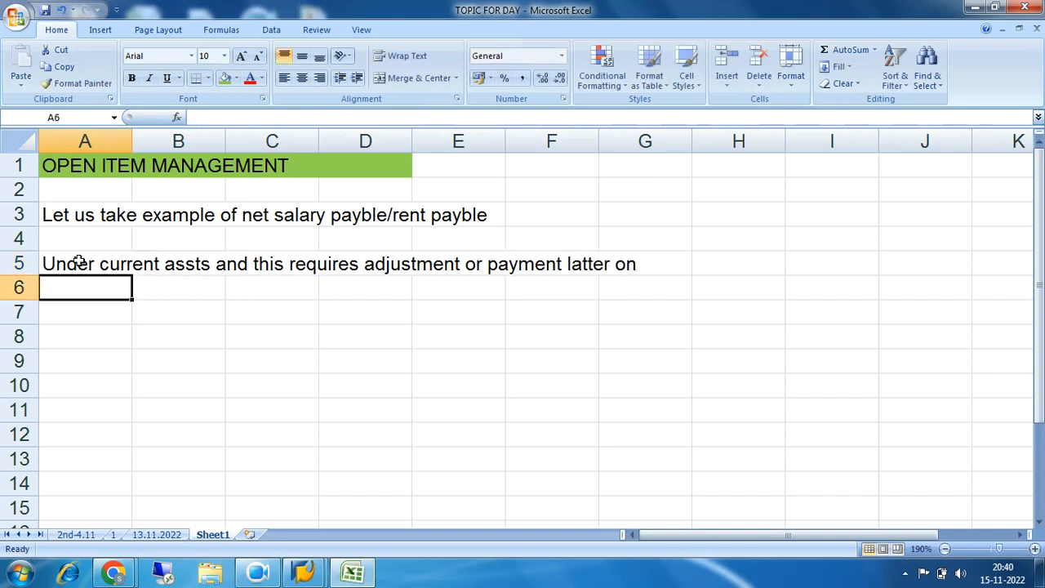
# Fill the example note's cells A3:E3 with a light red theme colour
pyautogui.moveTo(129, 214); pyautogui.dragTo(490, 215)
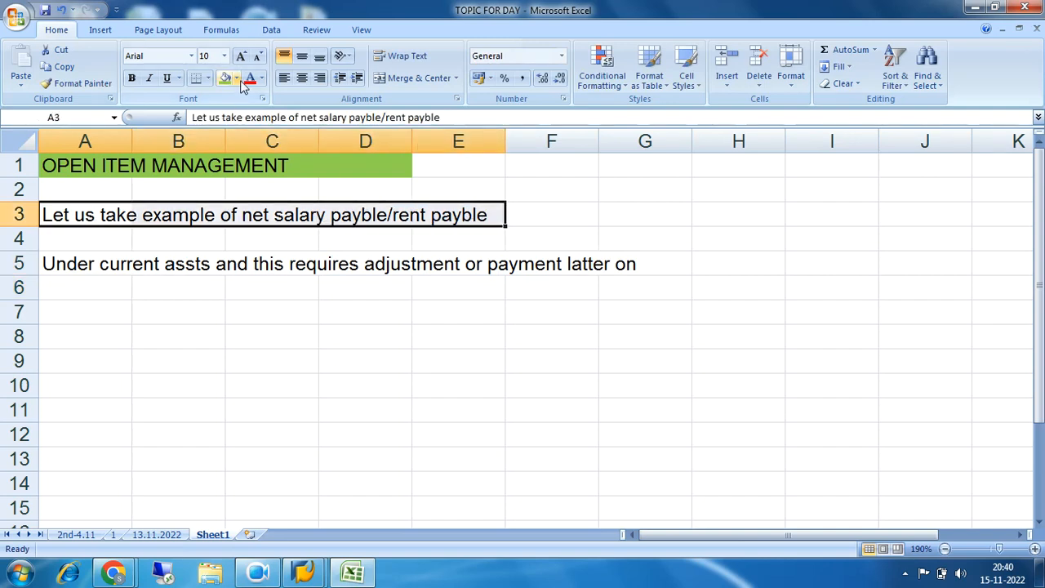
pyautogui.click(236, 78)
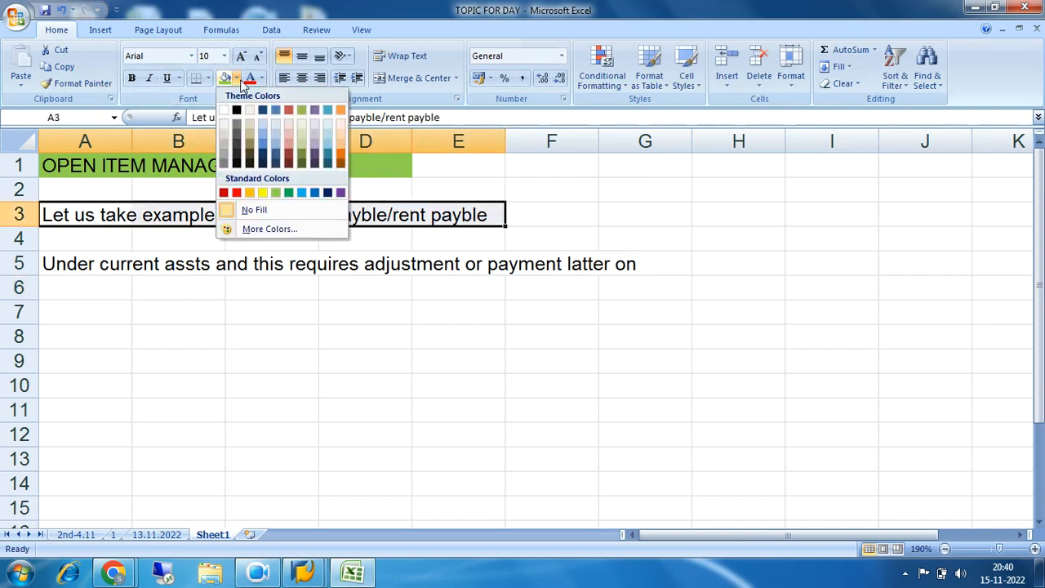
pyautogui.click(290, 146)
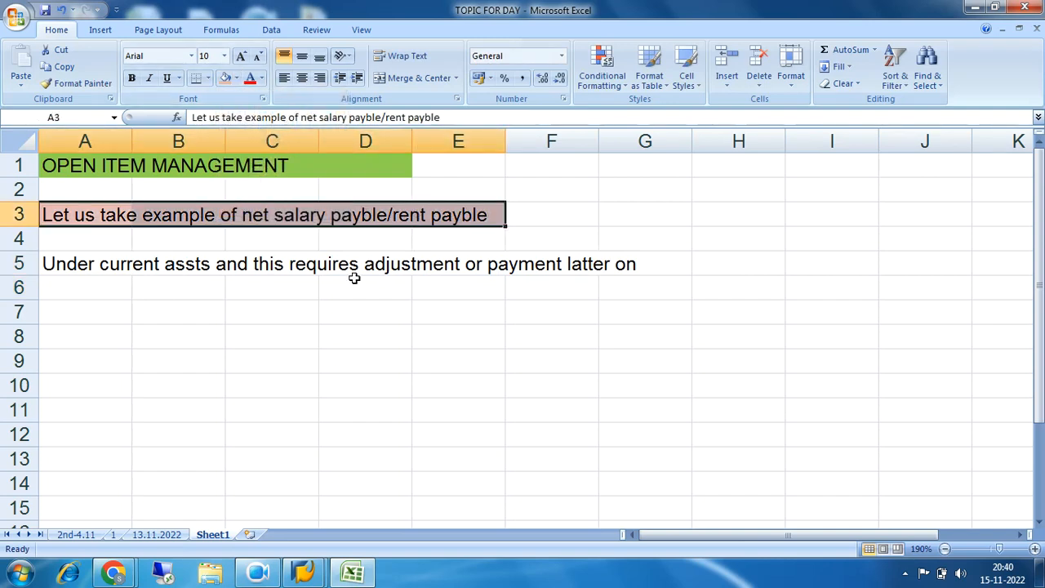
pyautogui.click(458, 234)
pyautogui.moveTo(248, 216); pyautogui.dragTo(495, 215)
# Enter "further treatment" in cell F3 and fill F3:G3 with a light blue theme colour
pyautogui.click(565, 214)
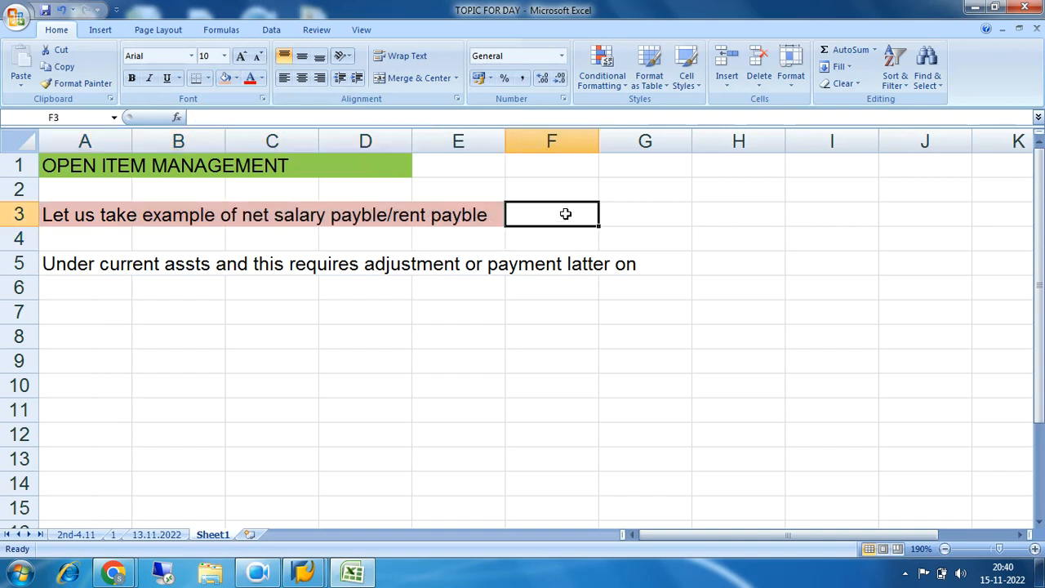
pyautogui.write('further tre')
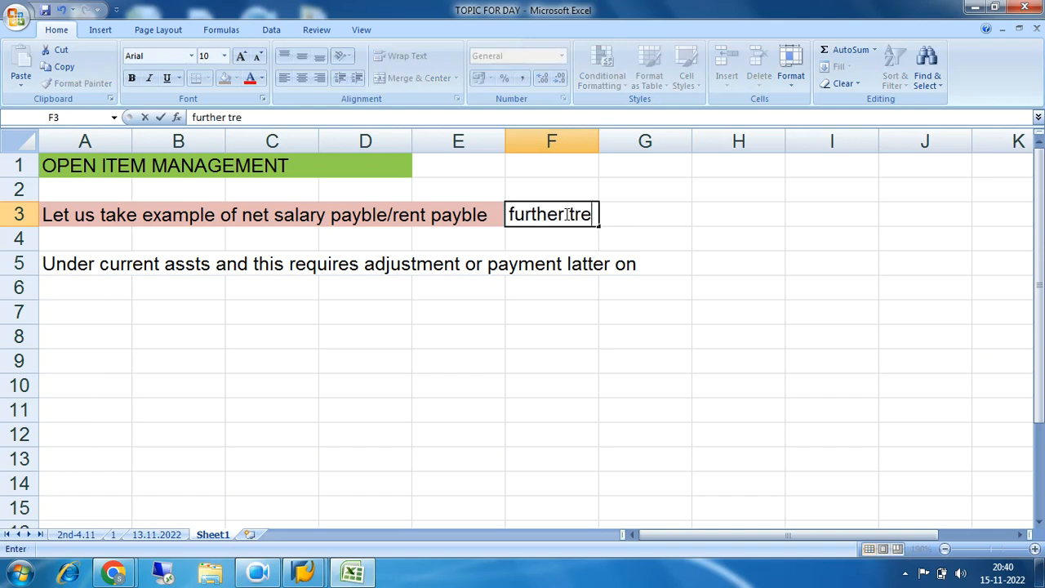
pyautogui.write('atment')
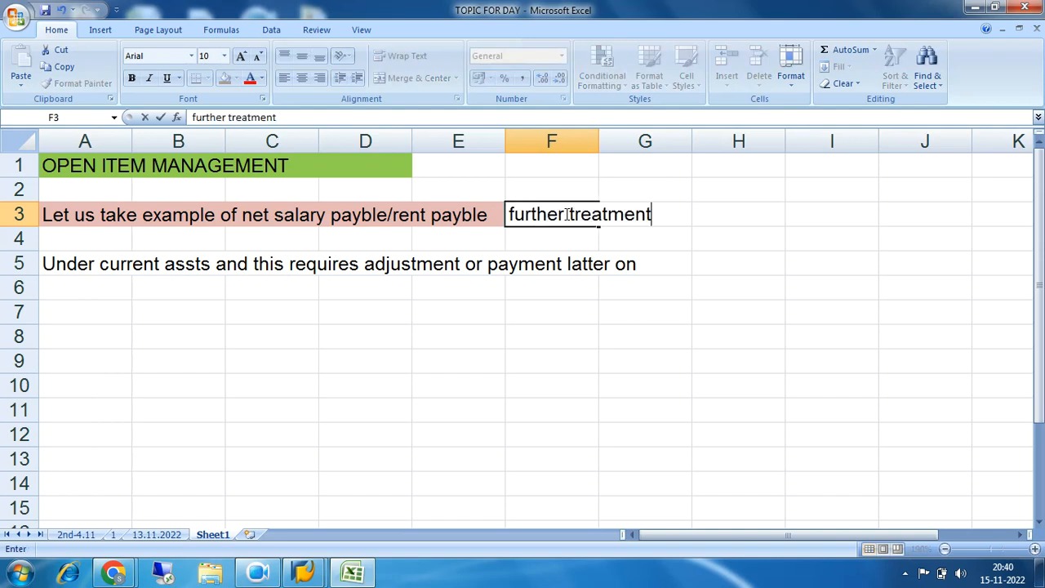
pyautogui.click(698, 260)
pyautogui.moveTo(539, 215); pyautogui.dragTo(657, 216)
pyautogui.click(236, 77)
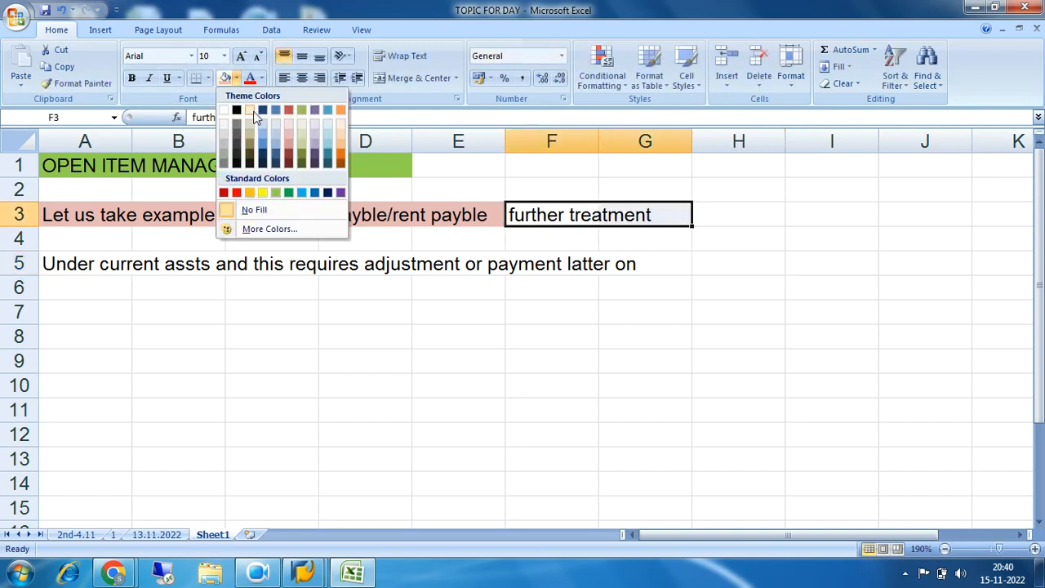
pyautogui.click(262, 138)
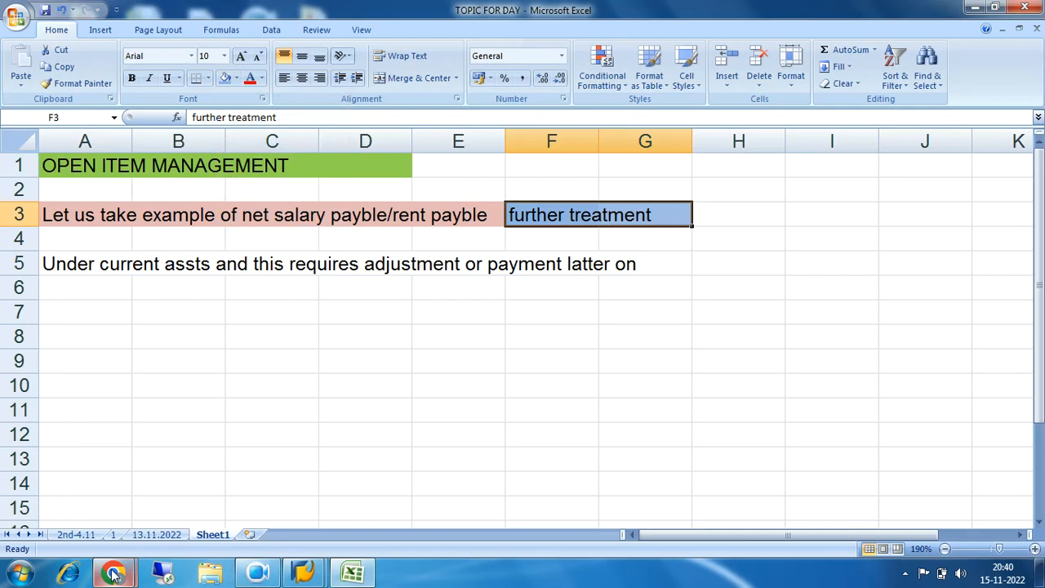
# Switch to the Google Meet call in Chrome, admit the waiting participant, and return to the Excel workbook
pyautogui.moveTo(114, 576)
pyautogui.click(76, 469)
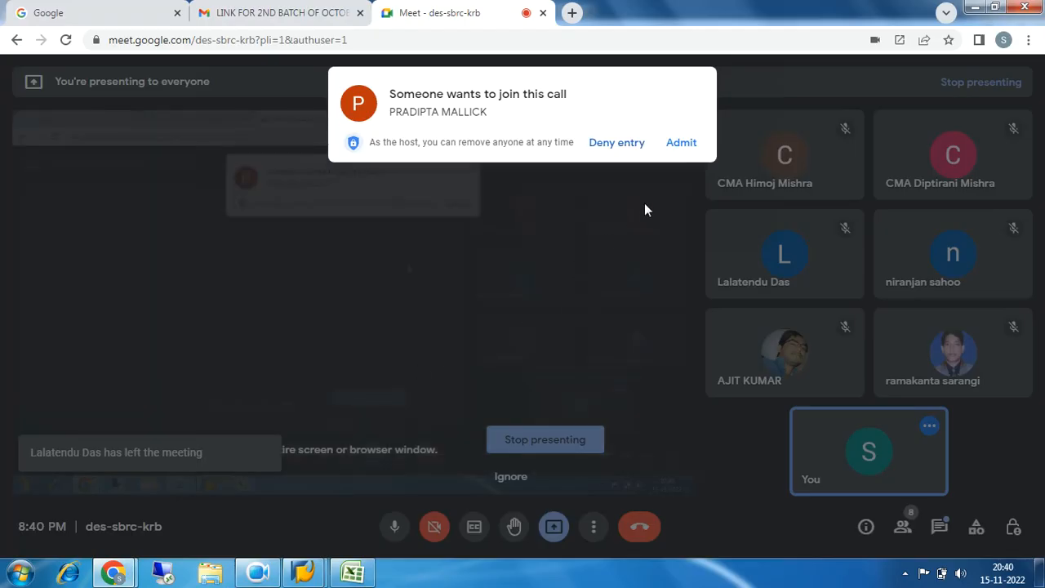
pyautogui.click(684, 146)
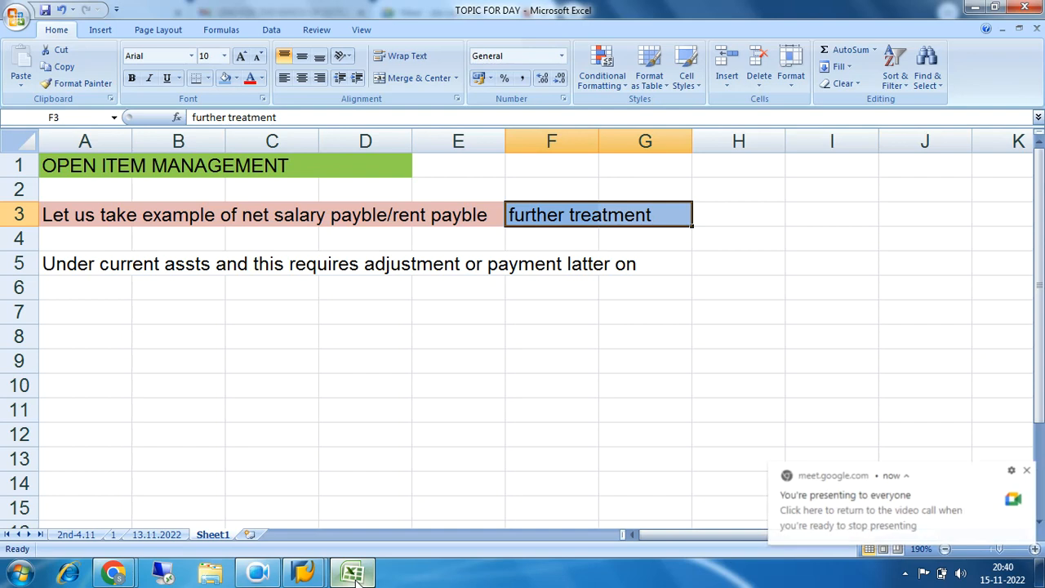
pyautogui.click(352, 573)
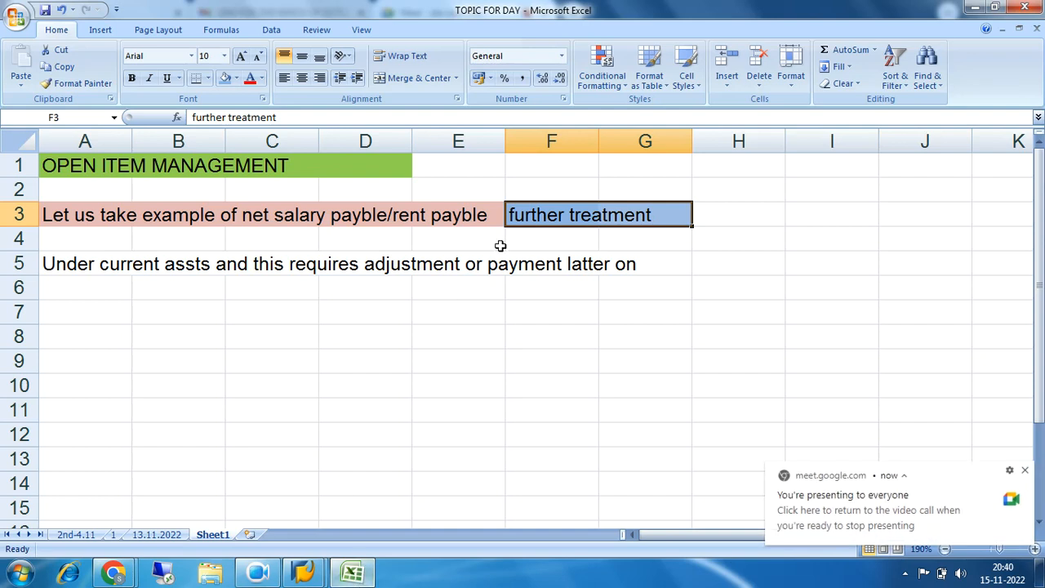
# Dismiss the Meet presenting notification over the worksheet
pyautogui.click(84, 216)
pyautogui.moveTo(84, 217); pyautogui.dragTo(624, 221)
pyautogui.click(1025, 470)
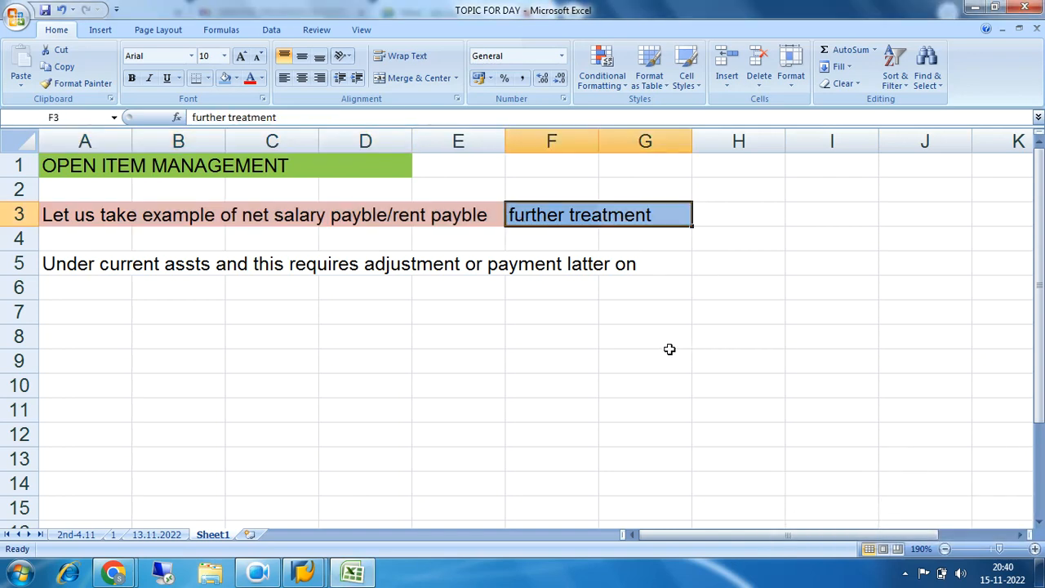
pyautogui.moveTo(290, 215); pyautogui.dragTo(476, 215)
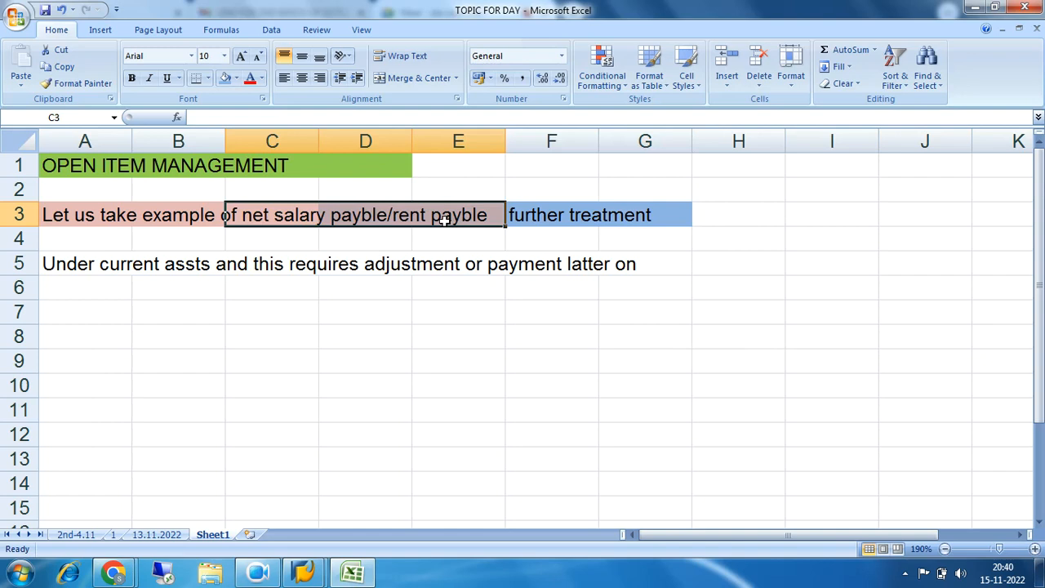
pyautogui.moveTo(299, 214); pyautogui.dragTo(467, 215)
pyautogui.moveTo(125, 274); pyautogui.dragTo(625, 266)
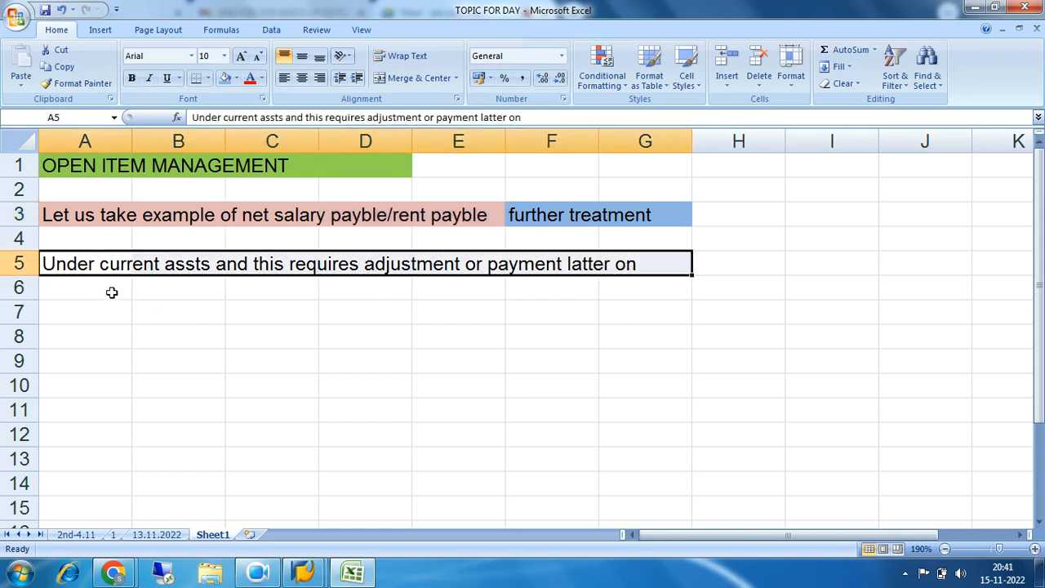
# Replace the word "assts" with "liabilities" in the note in cell A5
pyautogui.click(76, 264)
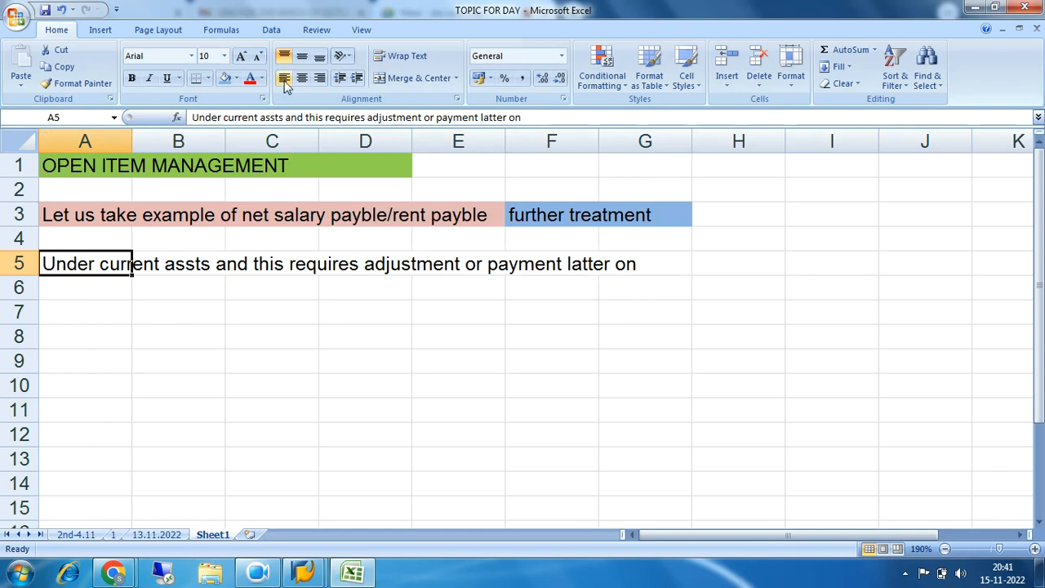
pyautogui.click(281, 118)
pyautogui.click(282, 118)
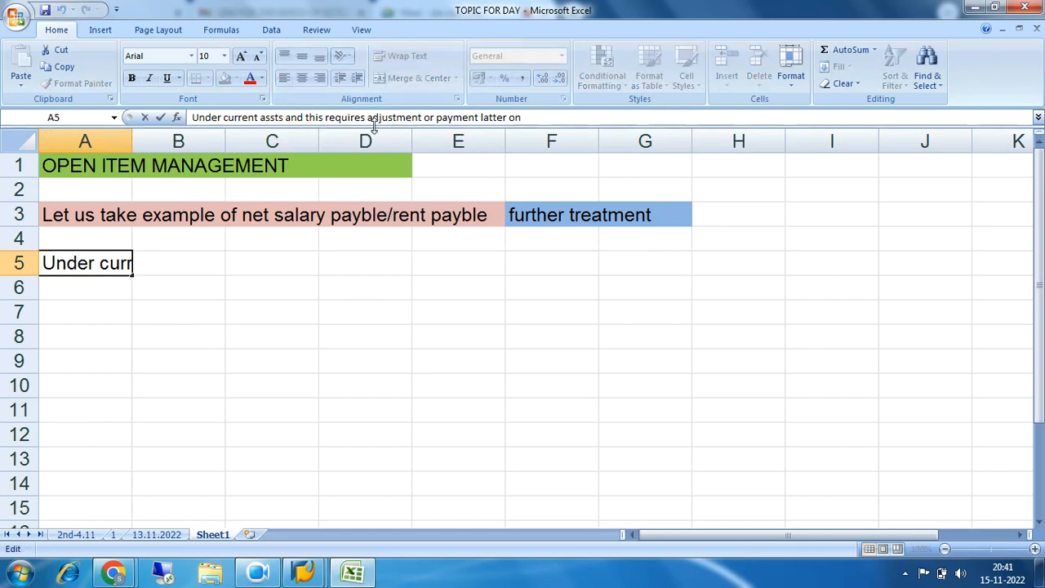
pyautogui.press('BackSpace')
pyautogui.press('BackSpace')
pyautogui.press('BackSpace')
pyautogui.press('BackSpace')
pyautogui.press('BackSpace')
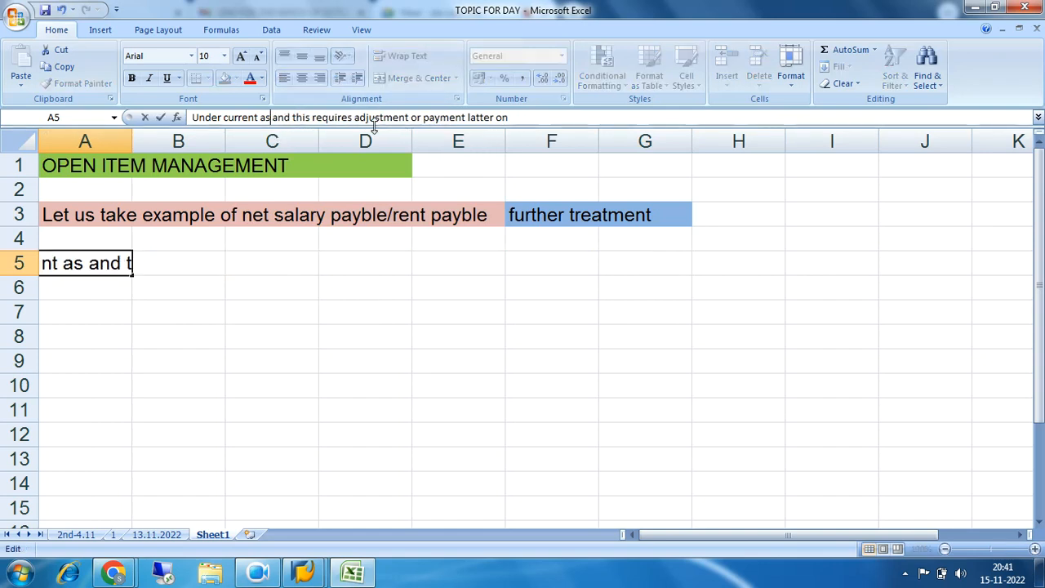
pyautogui.write('liabili')
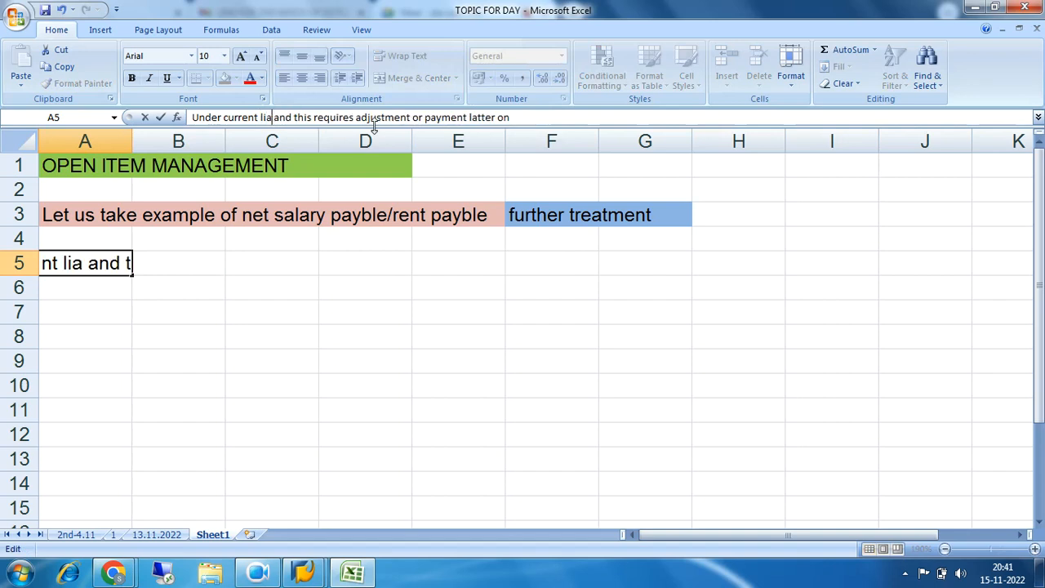
pyautogui.write('ties')
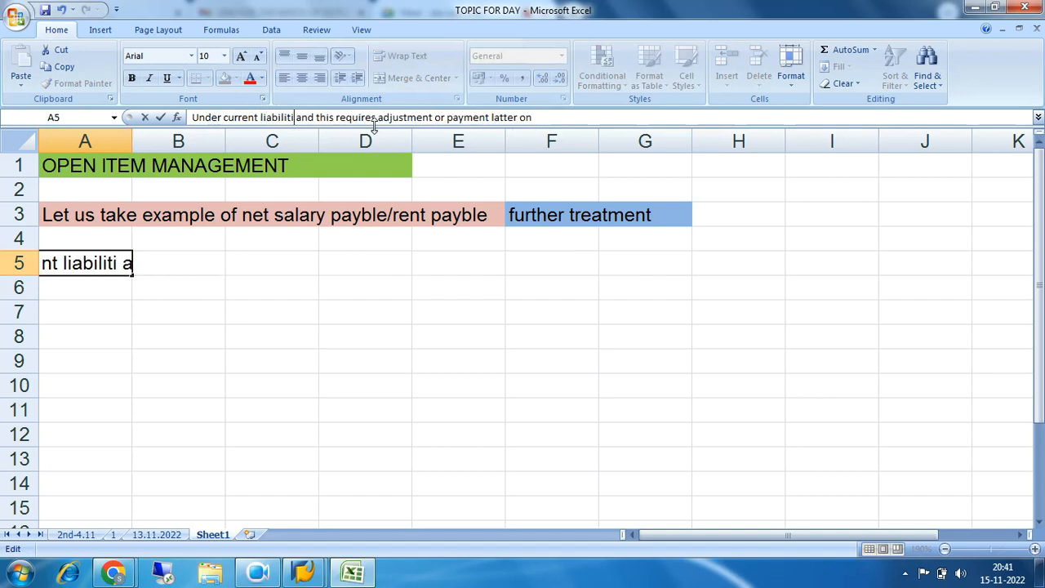
pyautogui.press('Return')
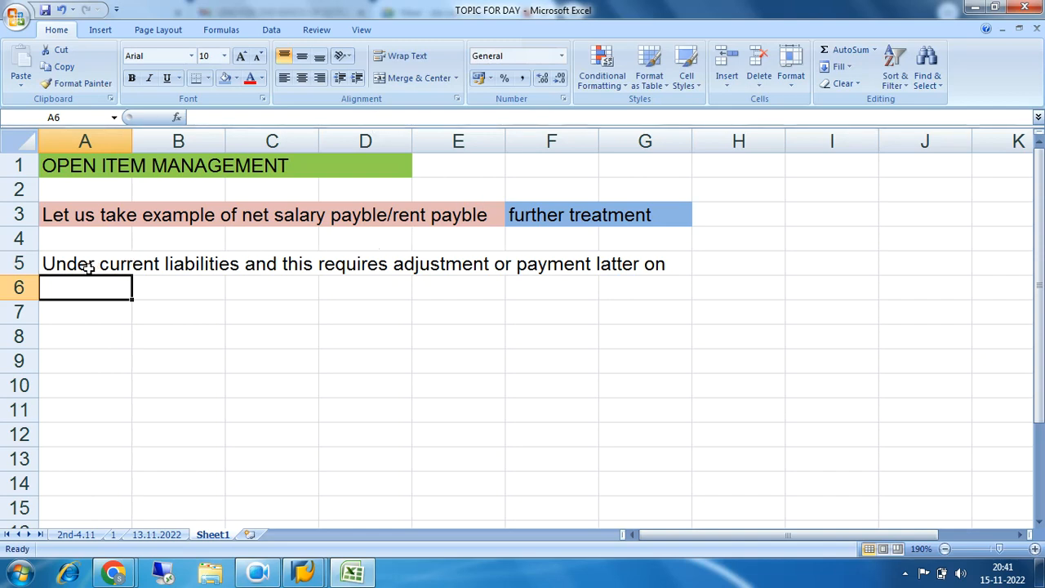
# Enter the note "Result is the net payble or rent payble becomes Zero." in cell A7
pyautogui.moveTo(88, 270); pyautogui.dragTo(645, 271)
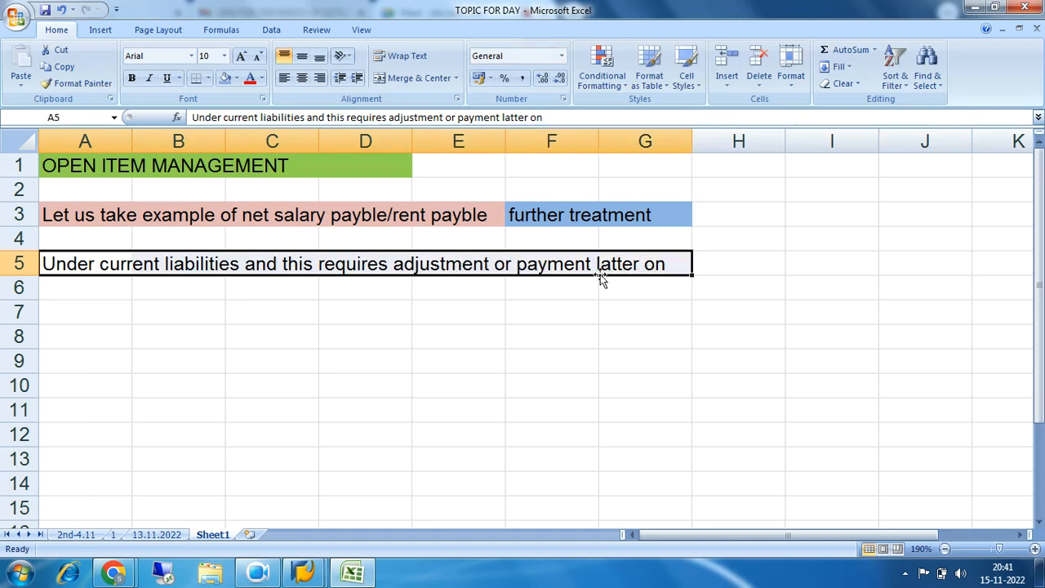
pyautogui.click(78, 308)
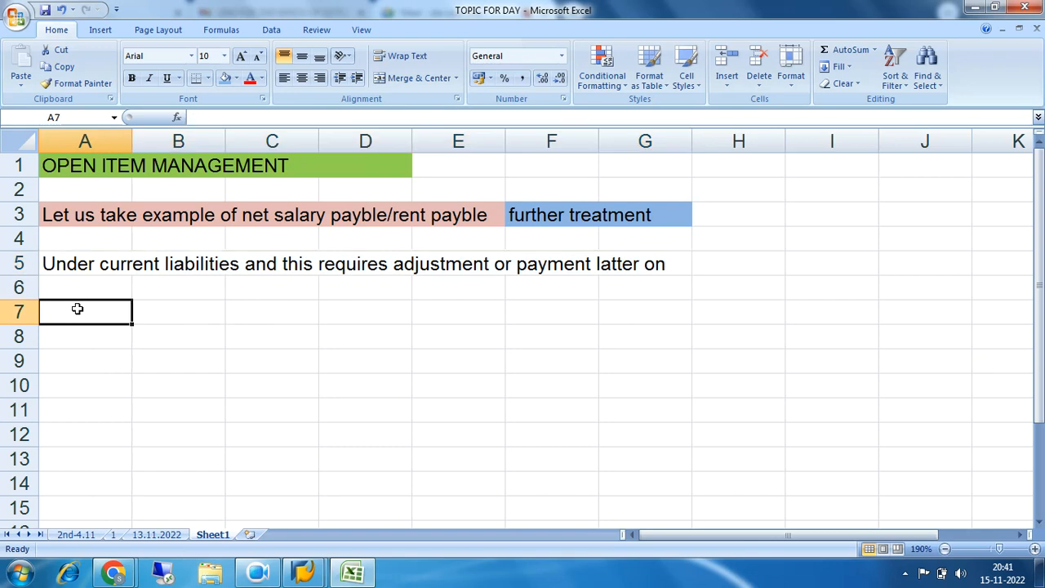
pyautogui.write('Resu')
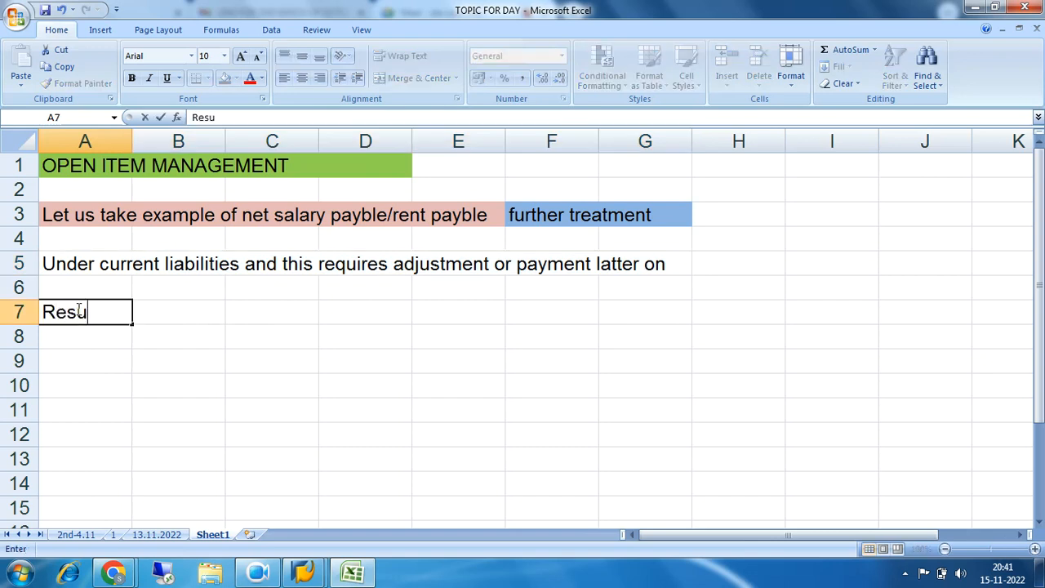
pyautogui.write('lt is the net pay')
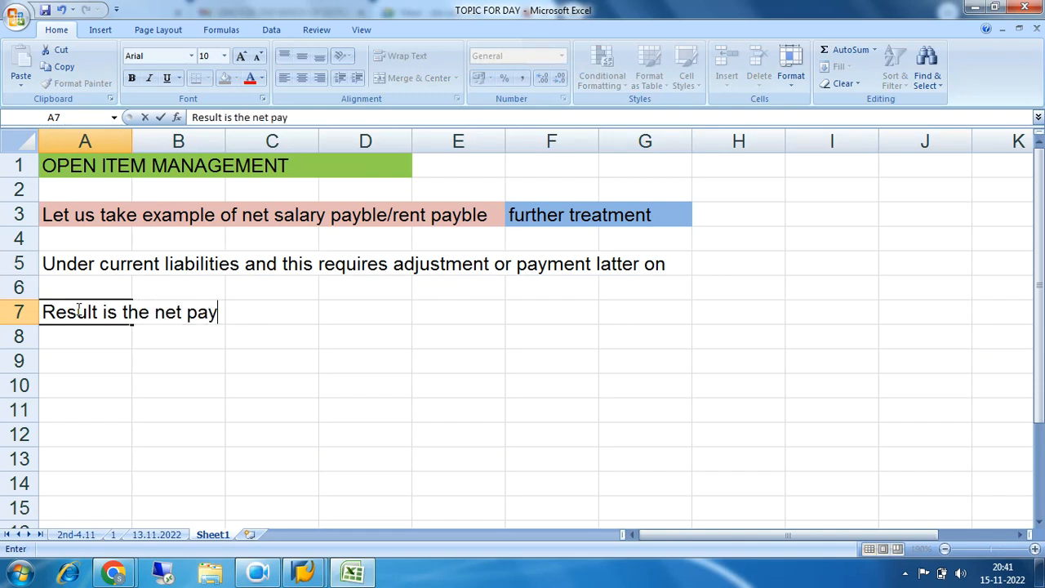
pyautogui.write('ble or')
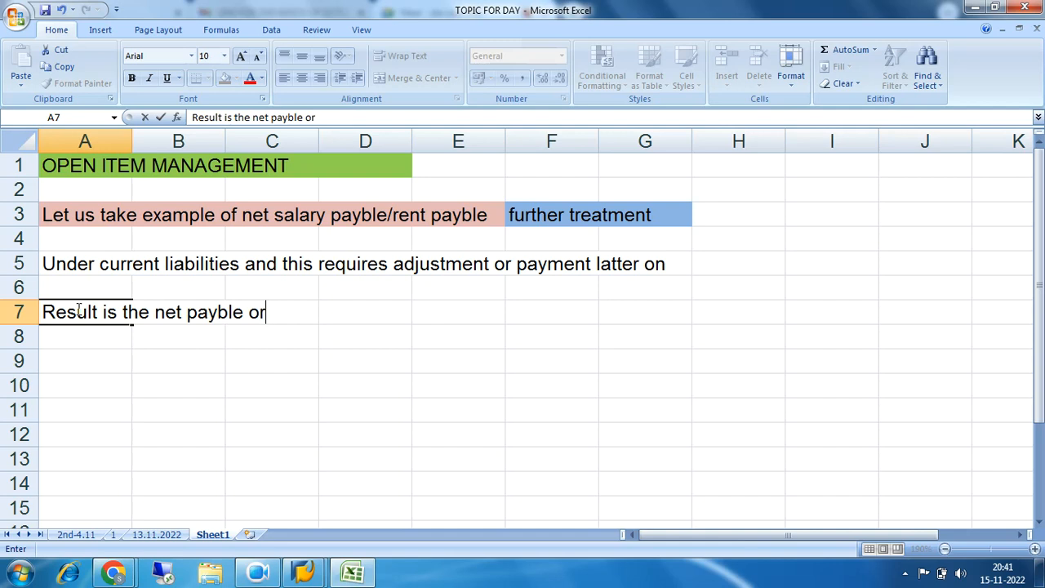
pyautogui.write(' rent payble becomes Zer')
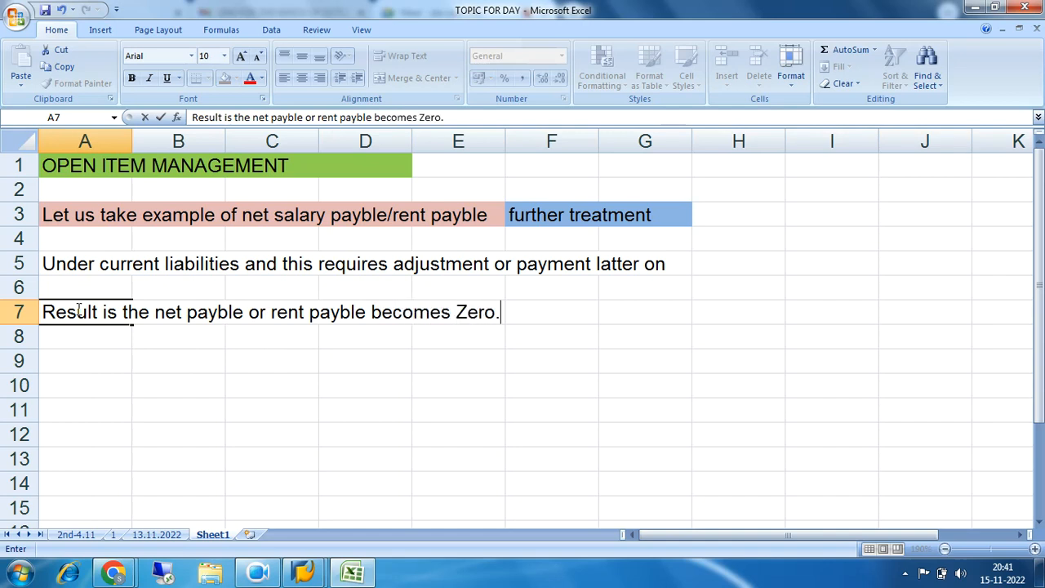
pyautogui.write('o.')
pyautogui.press('Return')
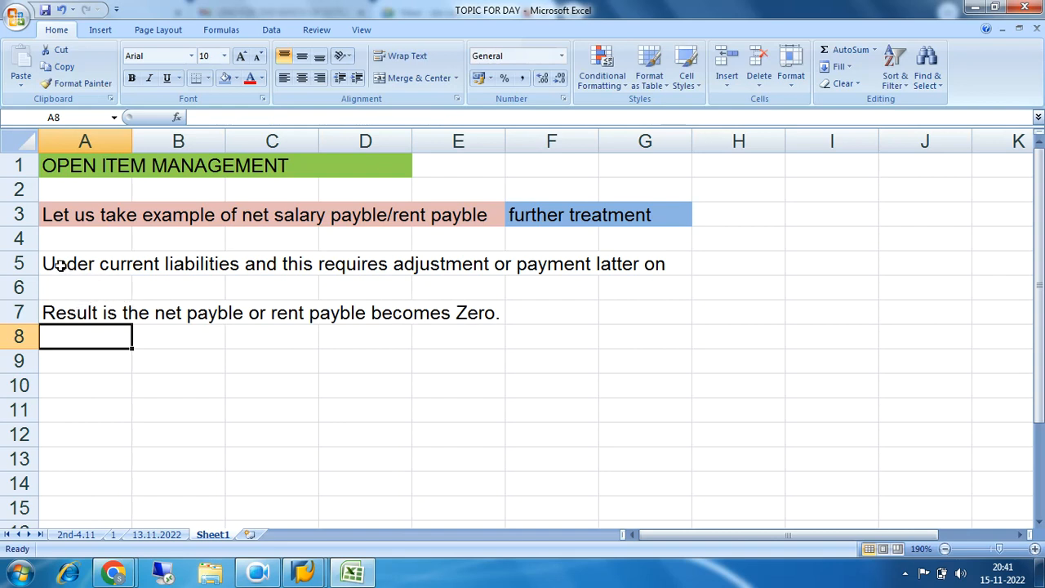
# Enter "No more liability exists" in cell F7, beside the result note
pyautogui.moveTo(59, 266); pyautogui.dragTo(482, 265)
pyautogui.moveTo(348, 217); pyautogui.dragTo(660, 217)
pyautogui.moveTo(85, 320); pyautogui.dragTo(465, 313)
pyautogui.click(560, 312)
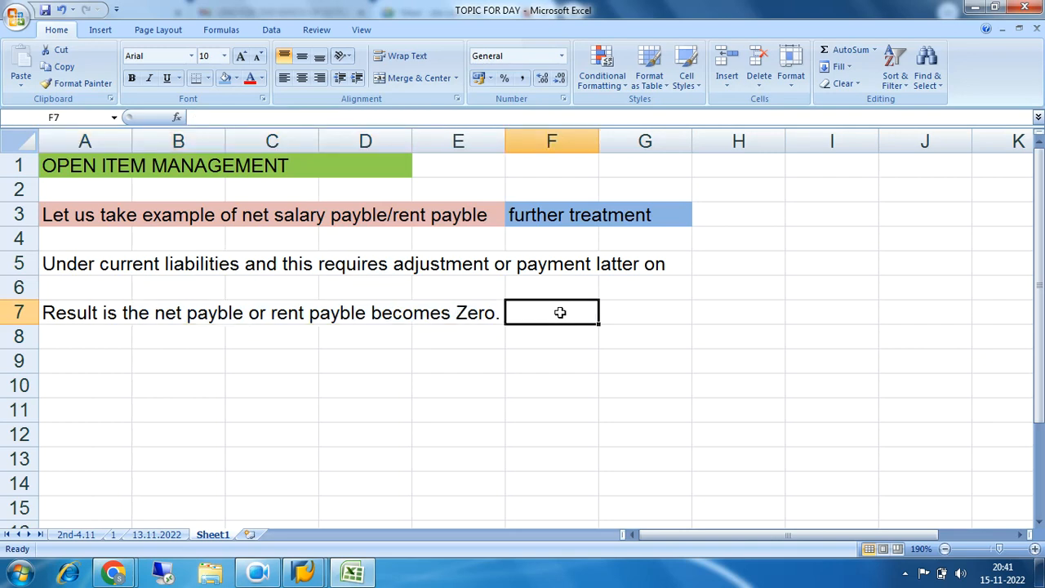
pyautogui.write('No more')
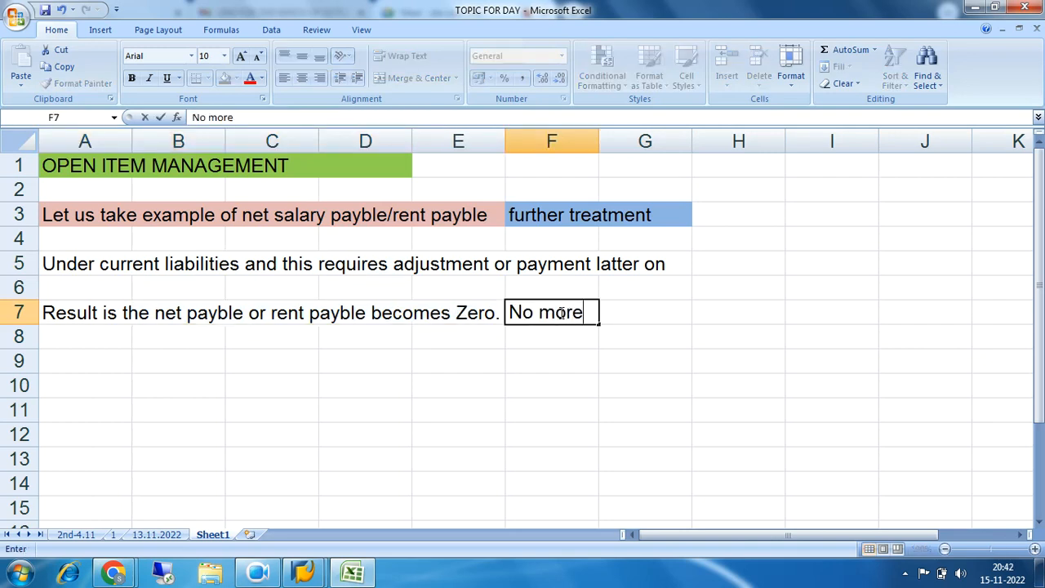
pyautogui.write(' liabi')
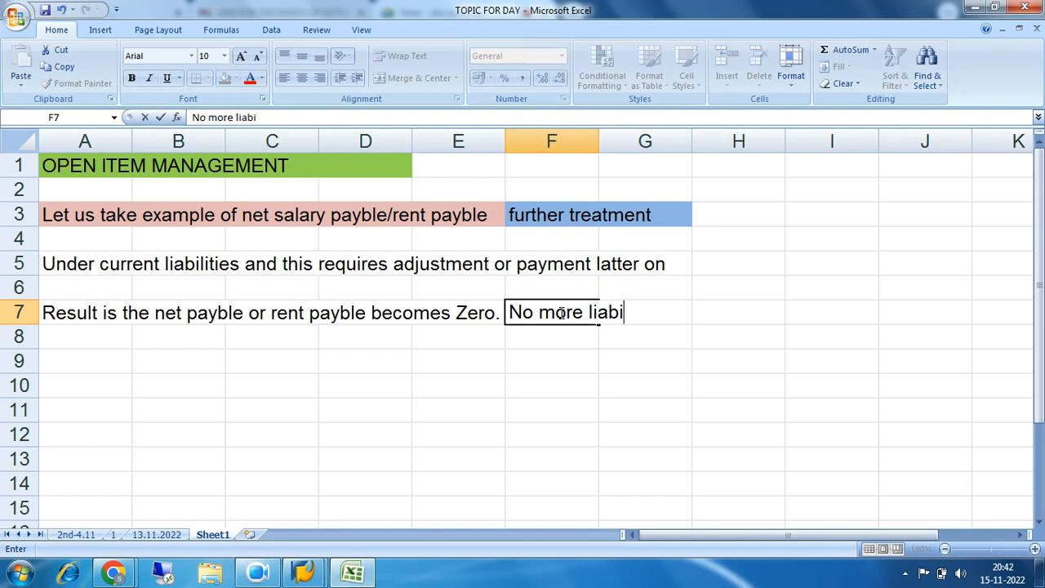
pyautogui.write('lity exists')
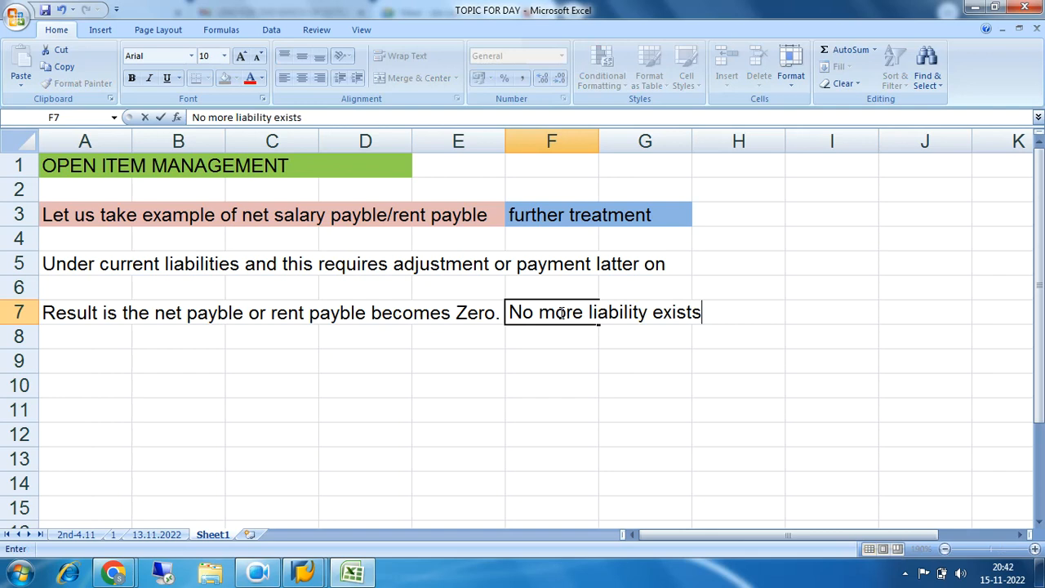
pyautogui.press('Return')
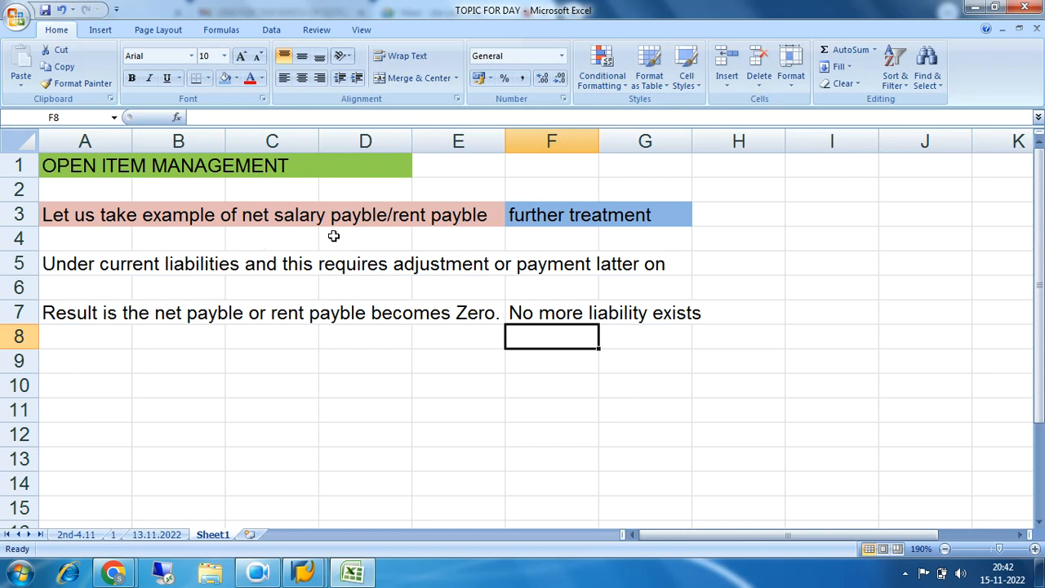
# Enter "Paybles/ receivables etc are those accounts which needs further treatment." in cell A9
pyautogui.click(92, 364)
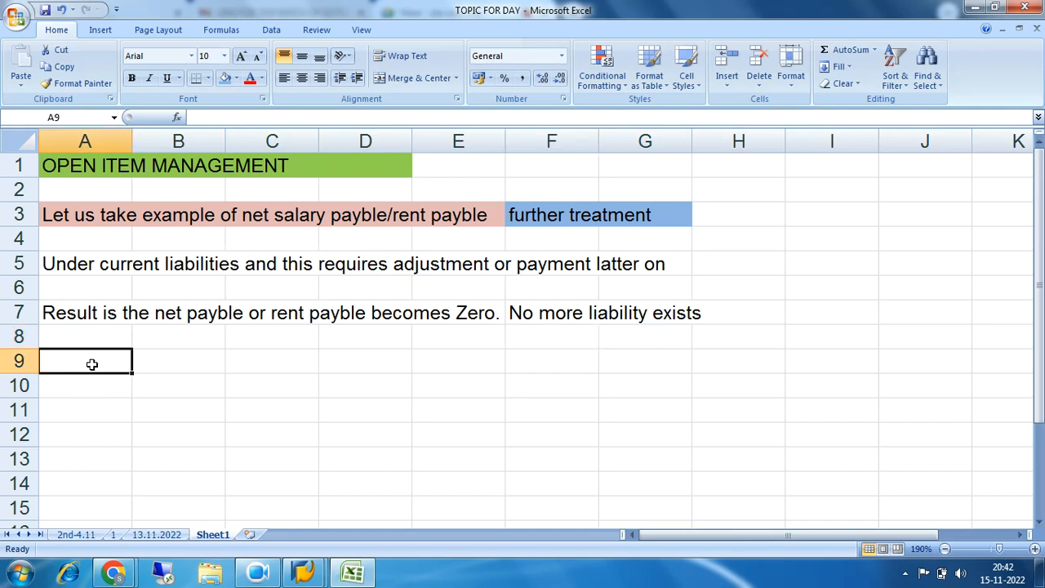
pyautogui.write('Paybles/ receivables')
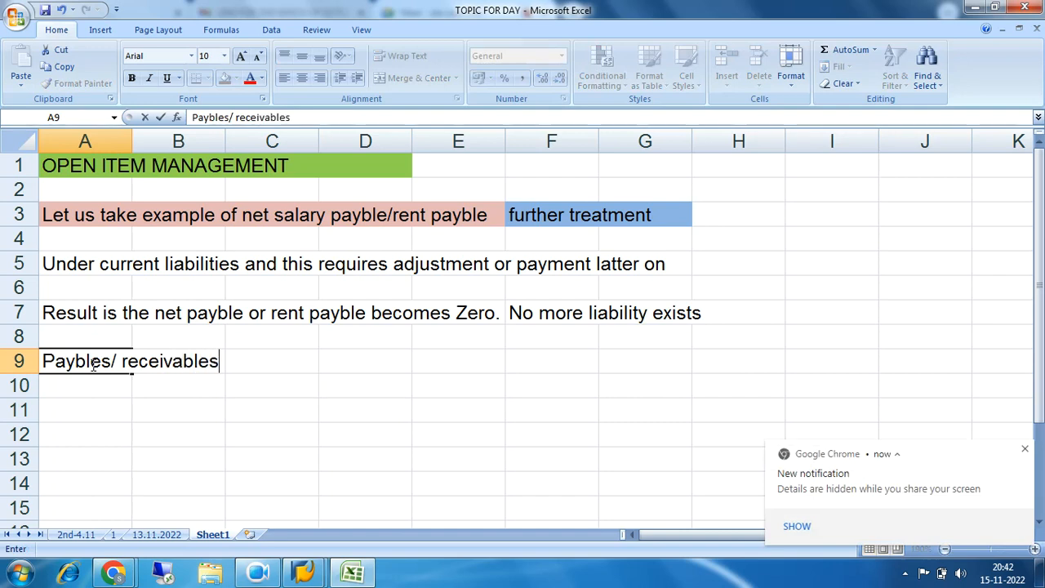
pyautogui.write(' etc are t')
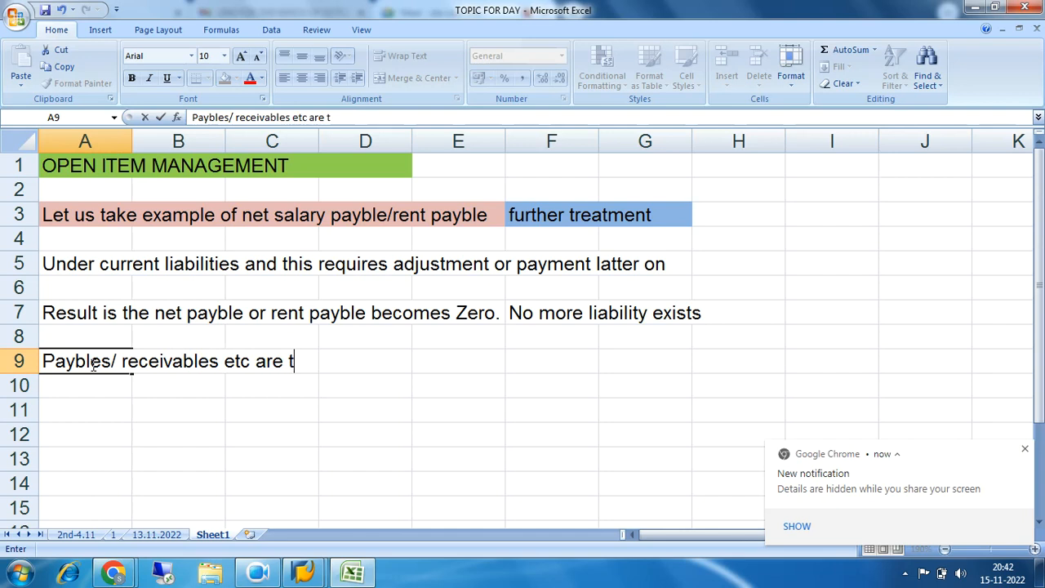
pyautogui.write('hose accounts which needs further treatment')
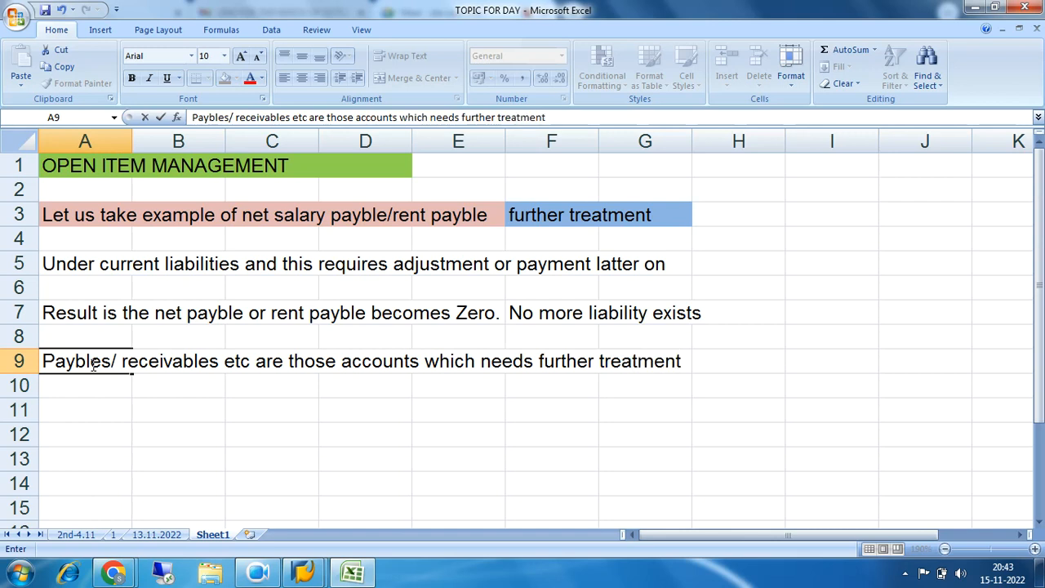
pyautogui.write('.')
pyautogui.moveTo(208, 416); pyautogui.dragTo(214, 428)
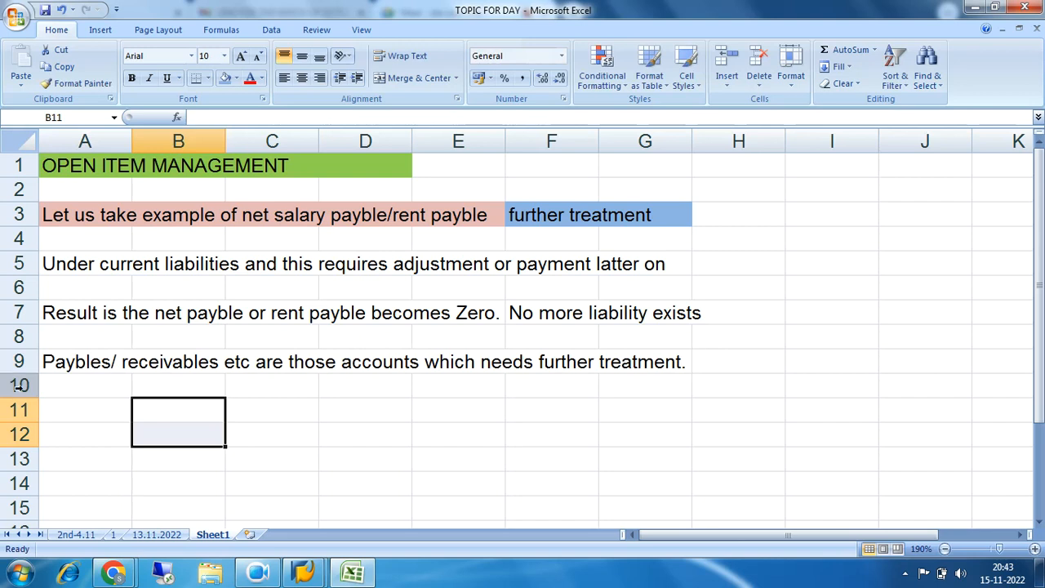
# Fill cells A9:G10 with the standard green colour
pyautogui.moveTo(45, 363); pyautogui.dragTo(677, 368)
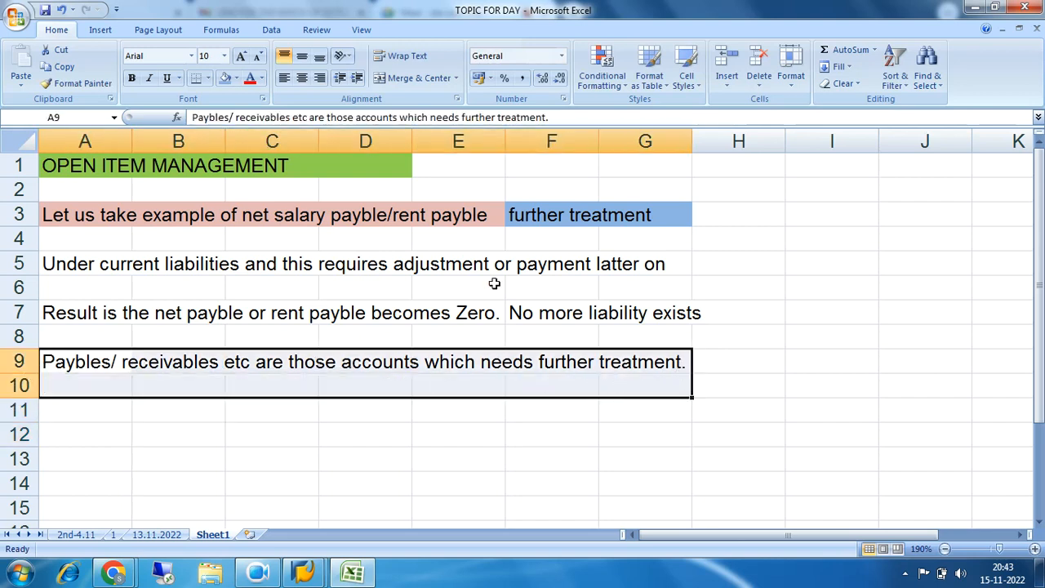
pyautogui.click(236, 78)
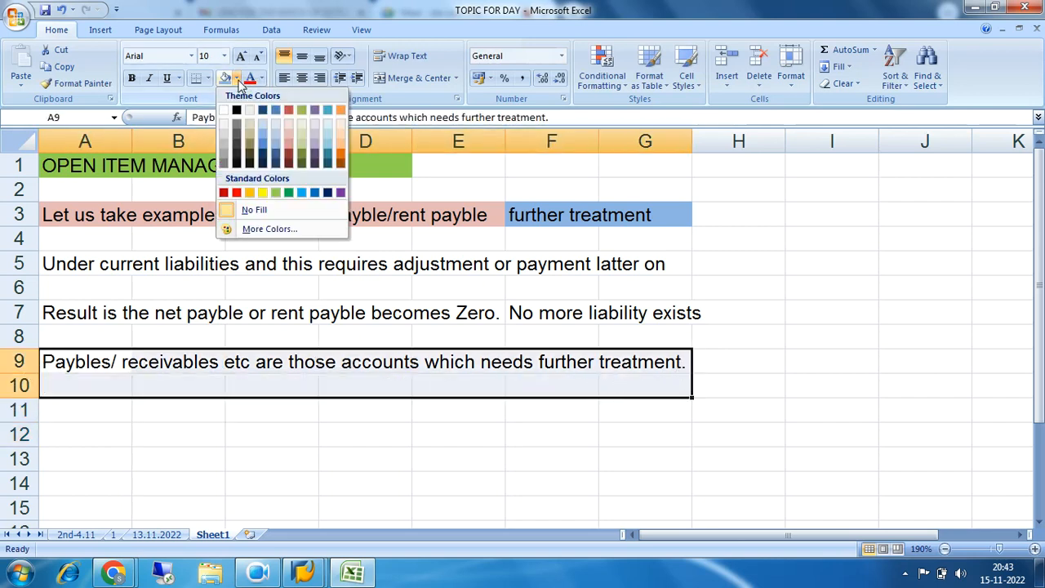
pyautogui.click(288, 192)
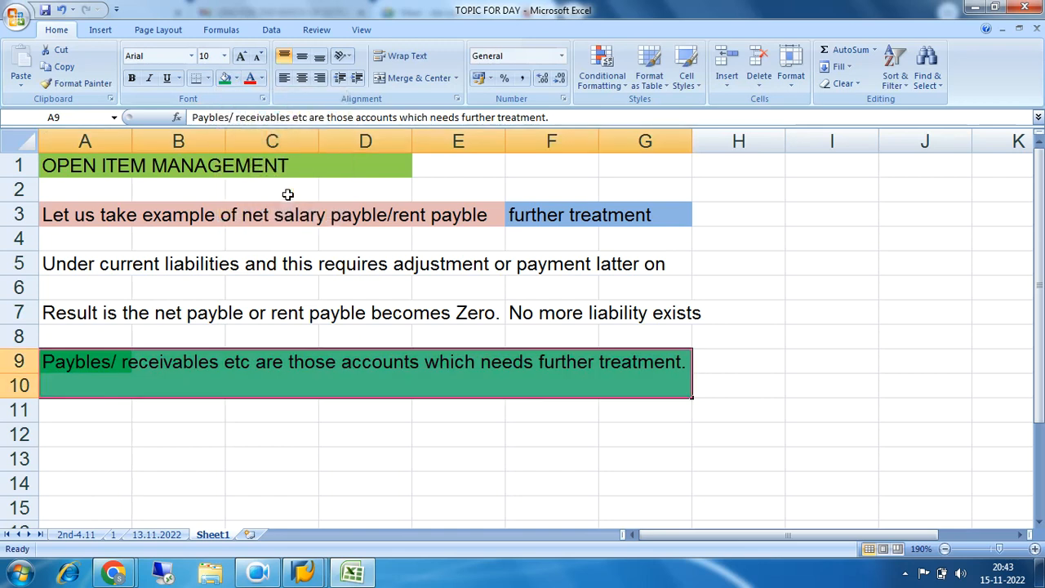
pyautogui.click(413, 418)
pyautogui.moveTo(77, 364); pyautogui.dragTo(641, 370)
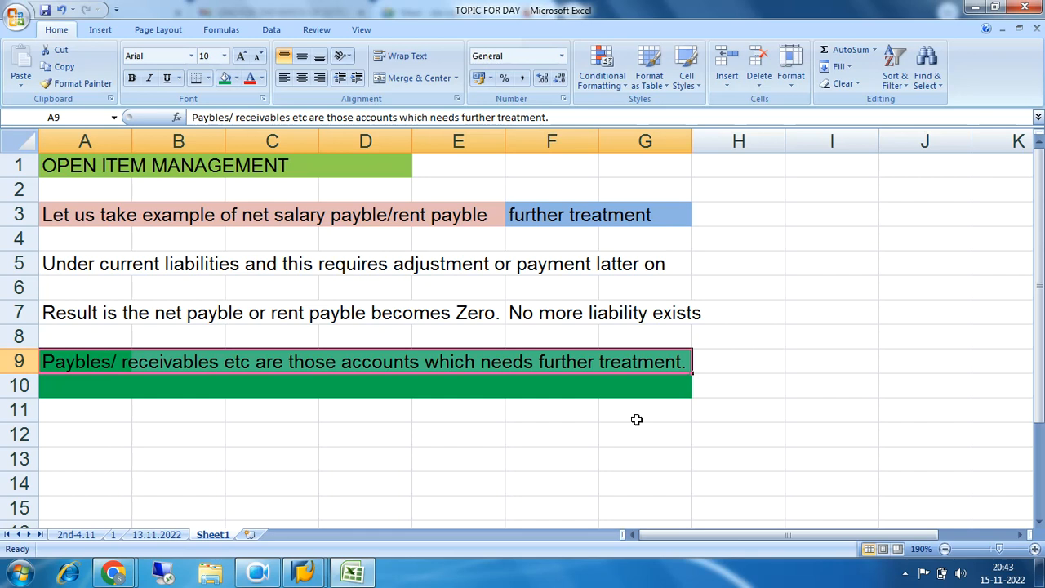
# Switch to the open SAP session and dismiss the broken-connection error without viewing its detailed description
pyautogui.click(307, 575)
pyautogui.click(346, 506)
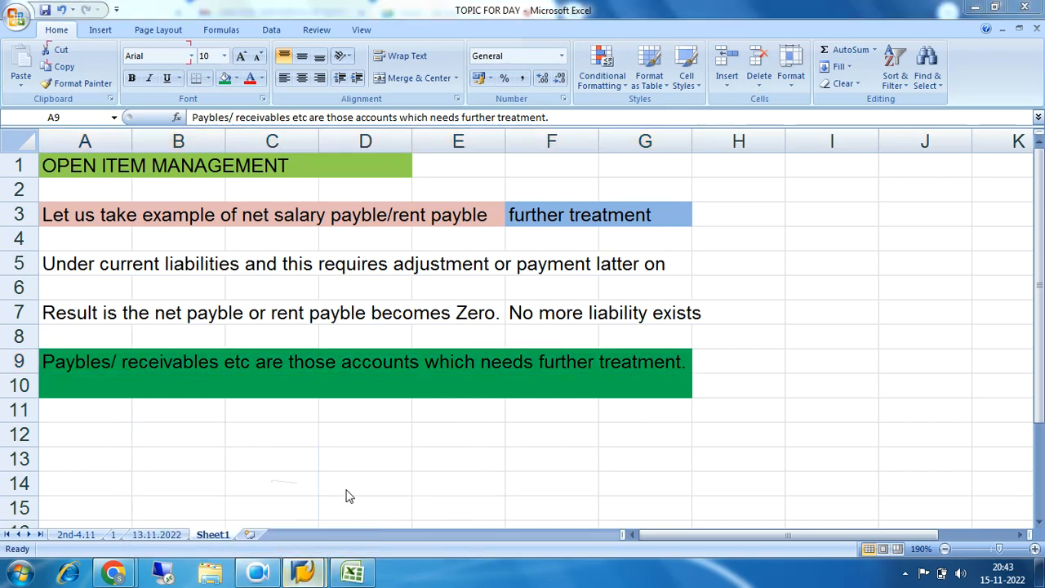
pyautogui.click(311, 575)
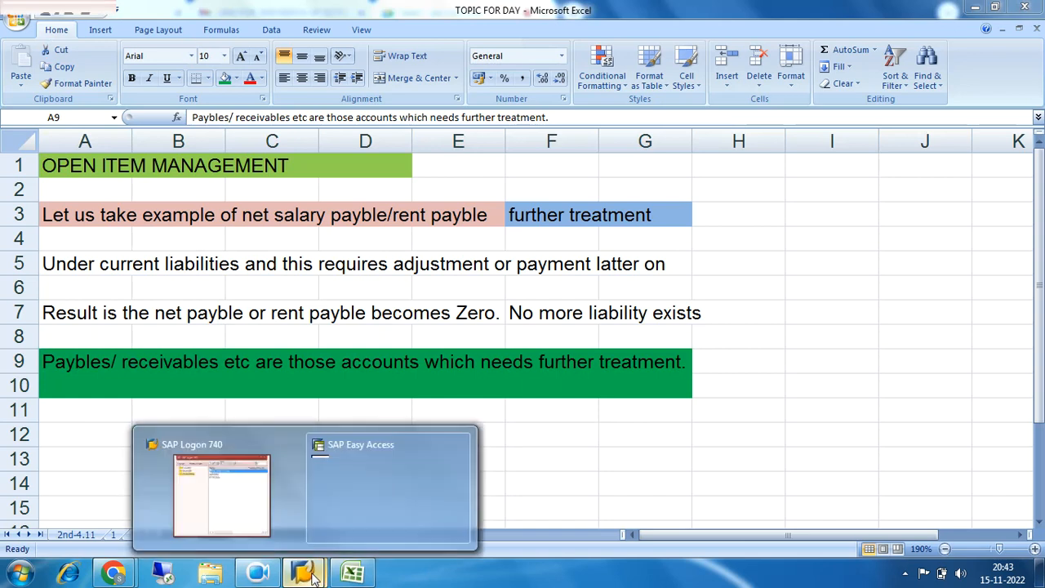
pyautogui.click(233, 510)
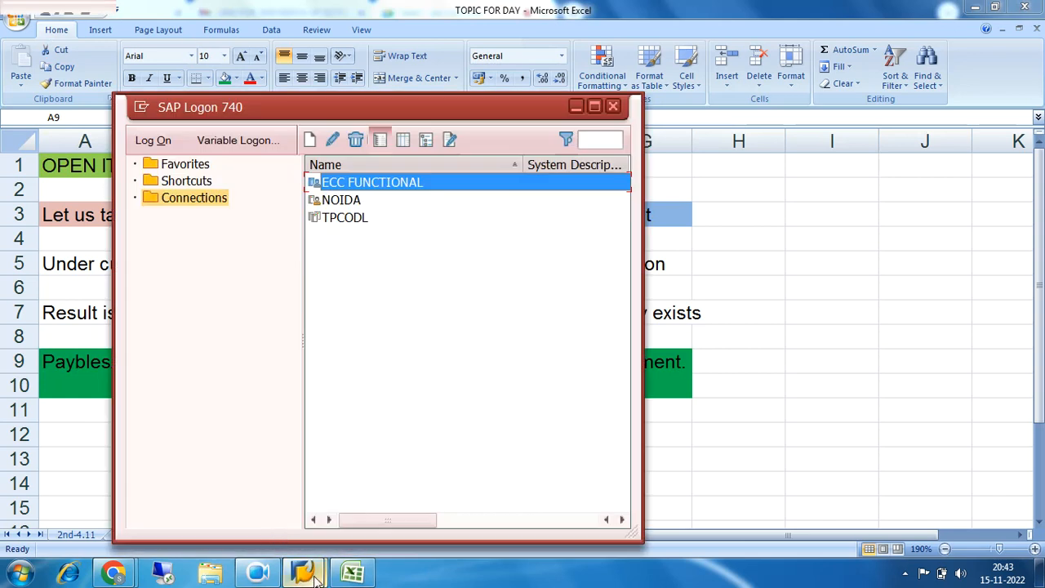
pyautogui.click(315, 575)
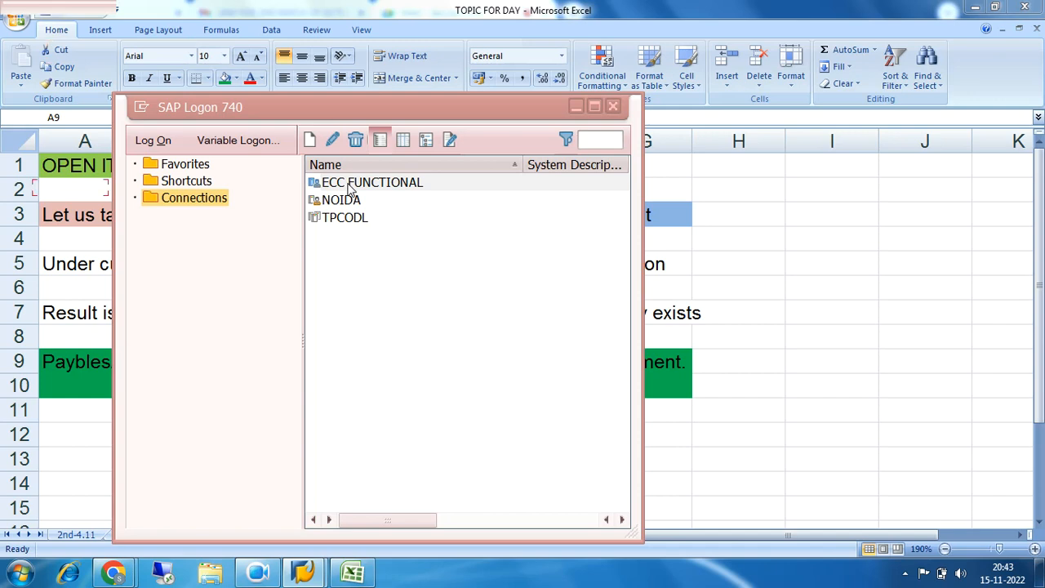
pyautogui.moveTo(314, 571)
pyautogui.click(459, 446)
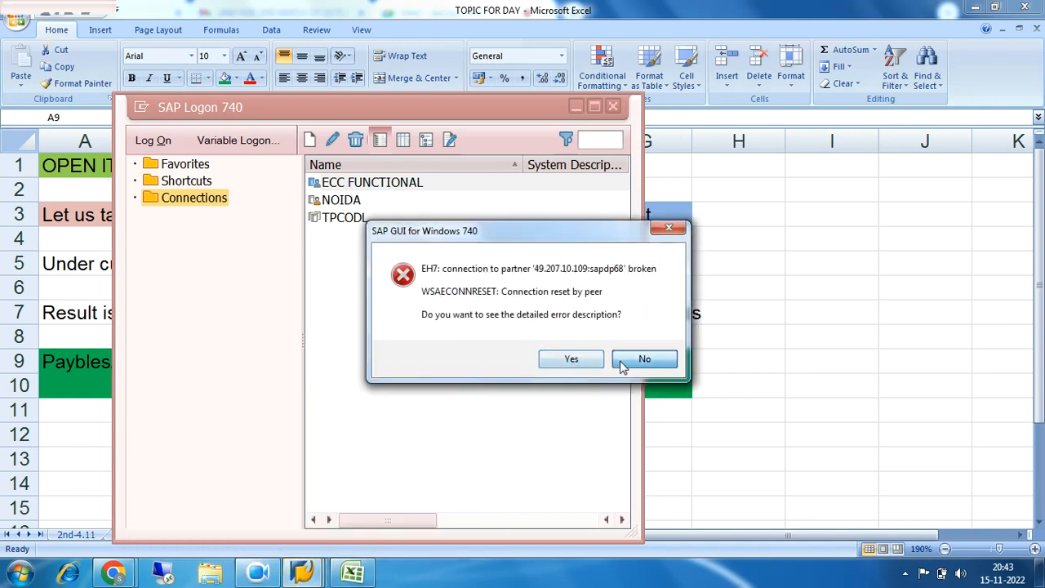
pyautogui.click(623, 361)
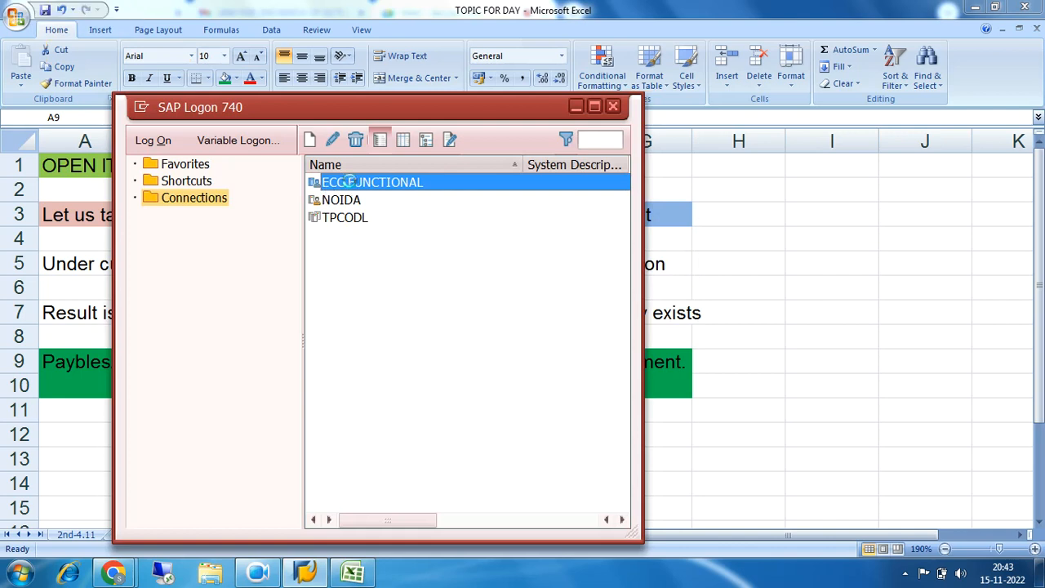
# Open the ECC FUNCTIONAL connection in SAP Logon and log on with the user ID and account password
pyautogui.doubleClick(351, 183)
pyautogui.click(233, 192)
pyautogui.click(242, 210)
pyautogui.press('Tab')
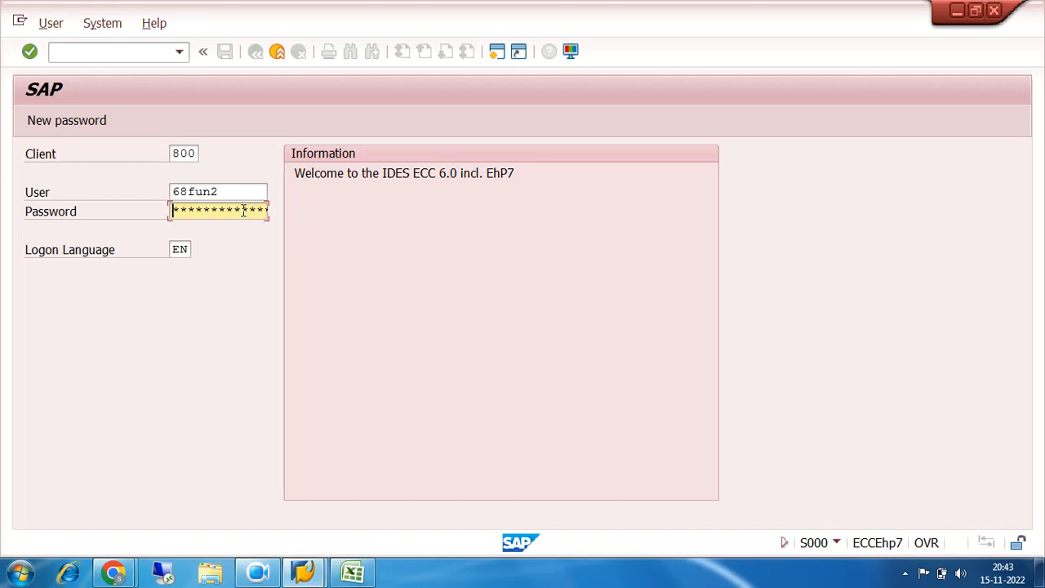
pyautogui.write('***********')
pyautogui.press('Return')
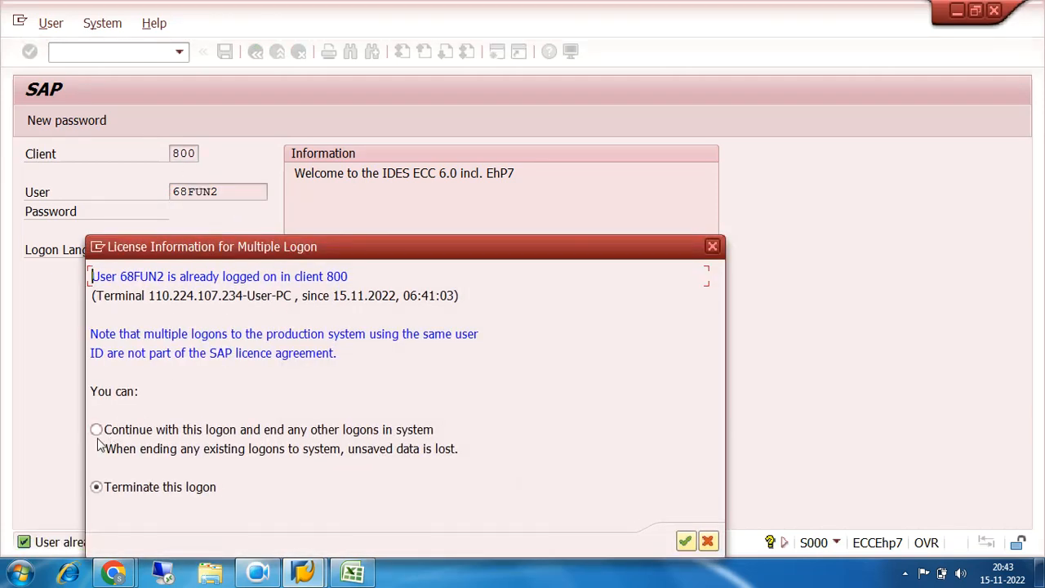
# Continue with this logon and end any other logons in the system
pyautogui.click(99, 434)
pyautogui.click(684, 541)
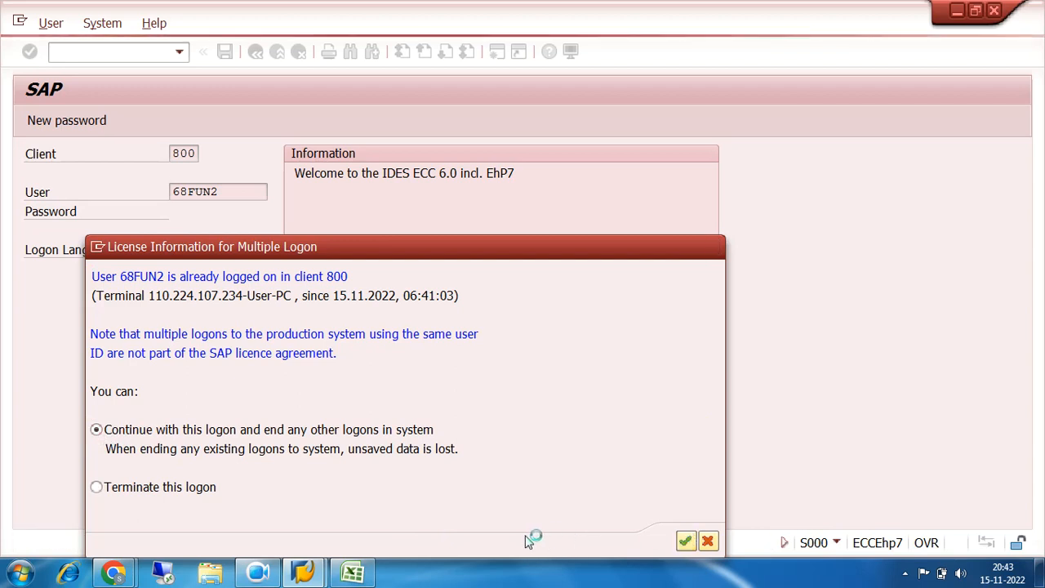
pyautogui.click(258, 570)
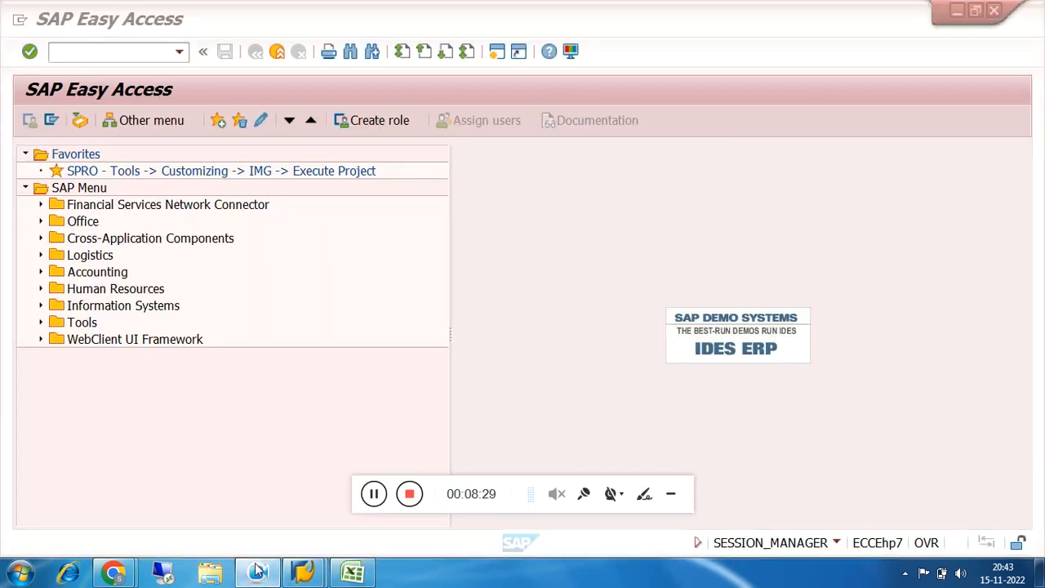
pyautogui.click(669, 496)
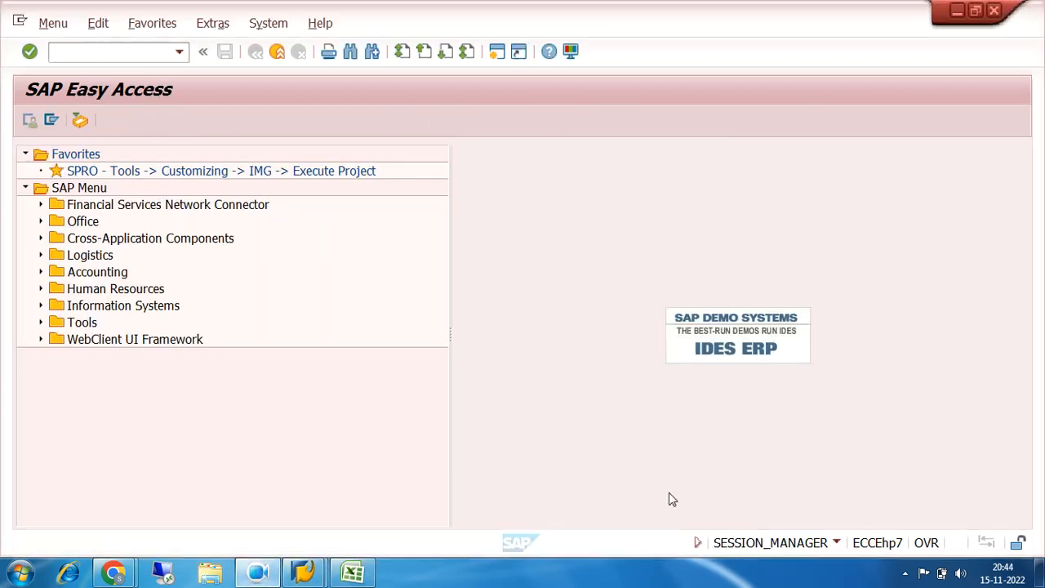
# Open FS00 - Centrally from Accounting > Financial Accounting > General Ledger > Master Records > G/L Accounts > Individual Processing
pyautogui.click(42, 274)
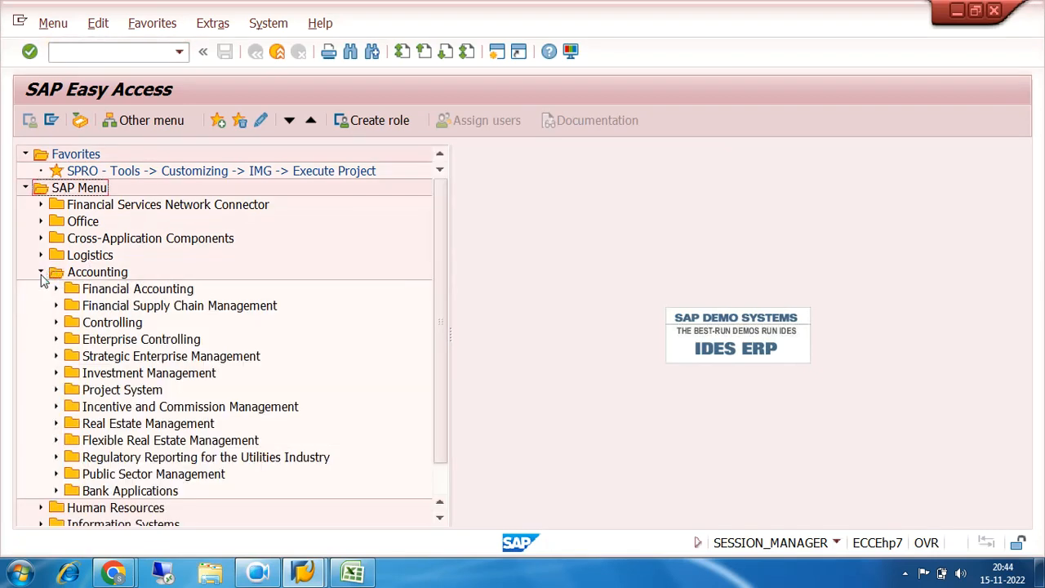
pyautogui.click(57, 290)
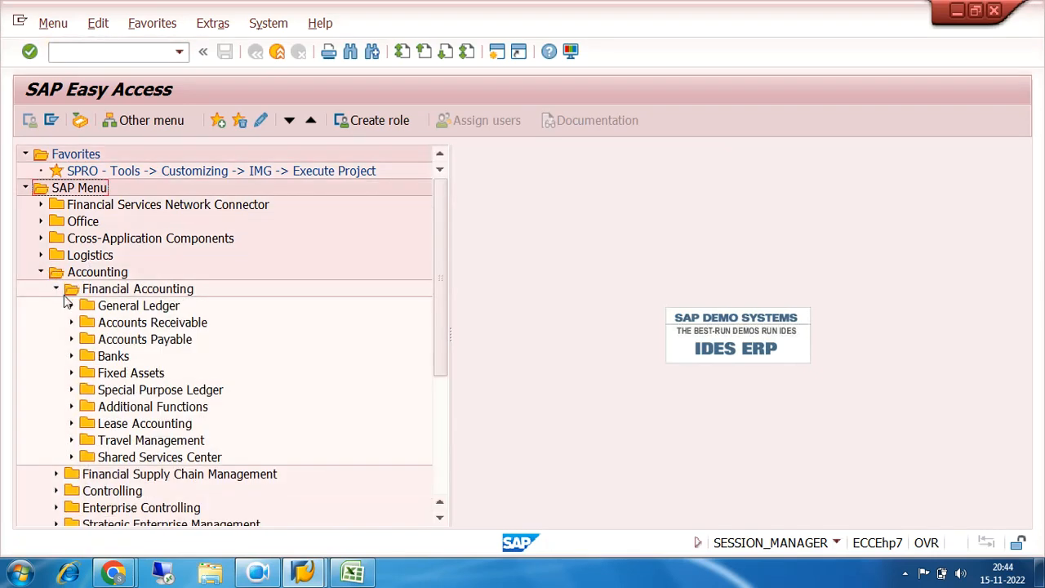
pyautogui.click(71, 306)
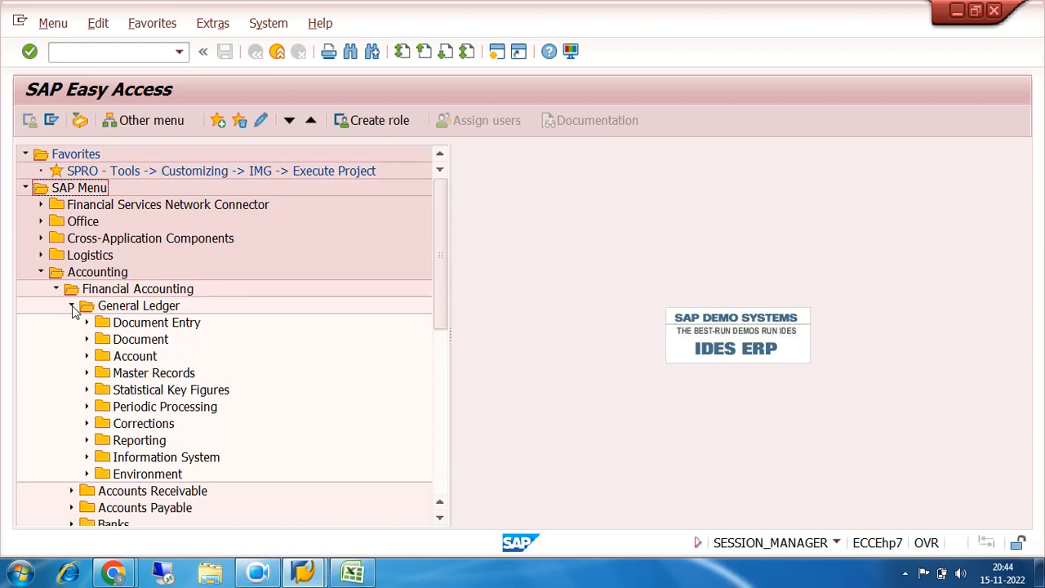
pyautogui.click(87, 373)
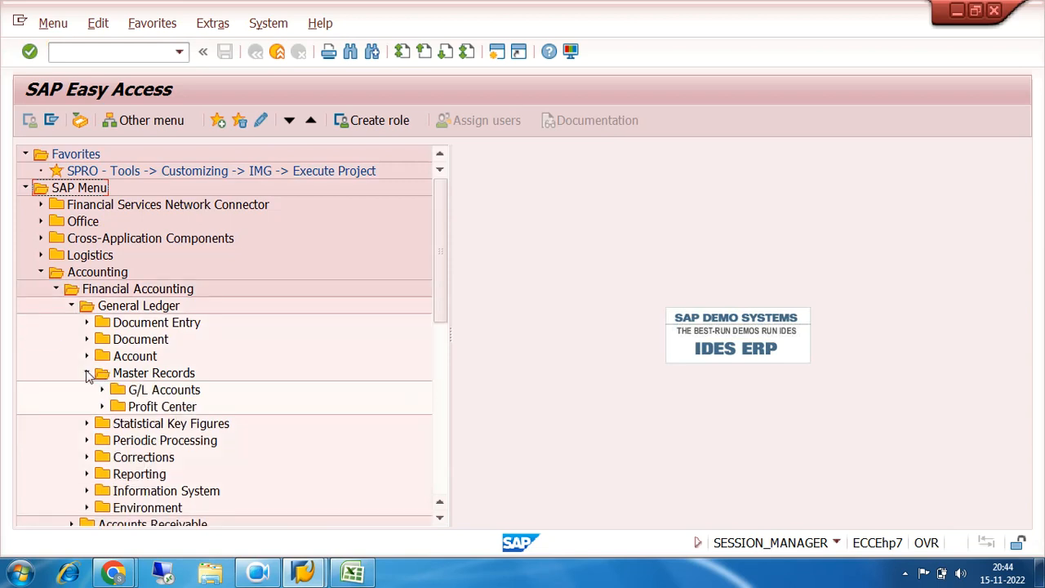
pyautogui.click(102, 390)
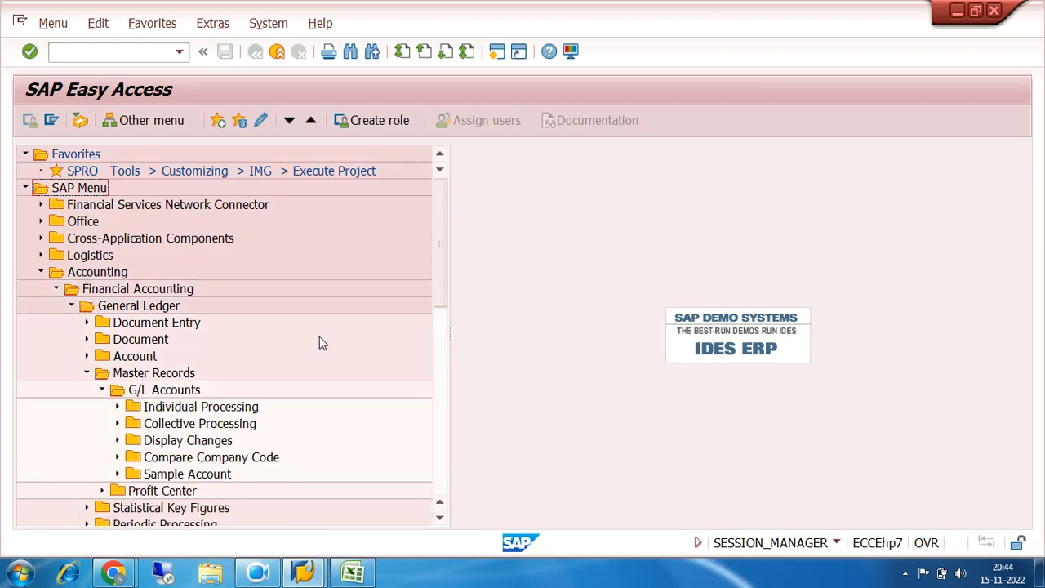
pyautogui.scroll(-2, 318, 345)
pyautogui.click(117, 323)
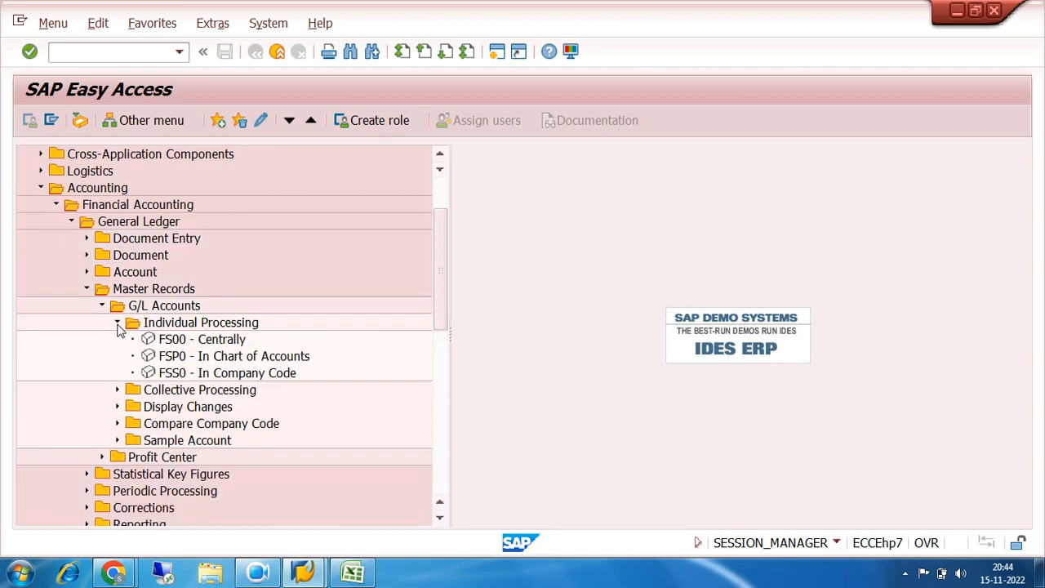
pyautogui.click(206, 349)
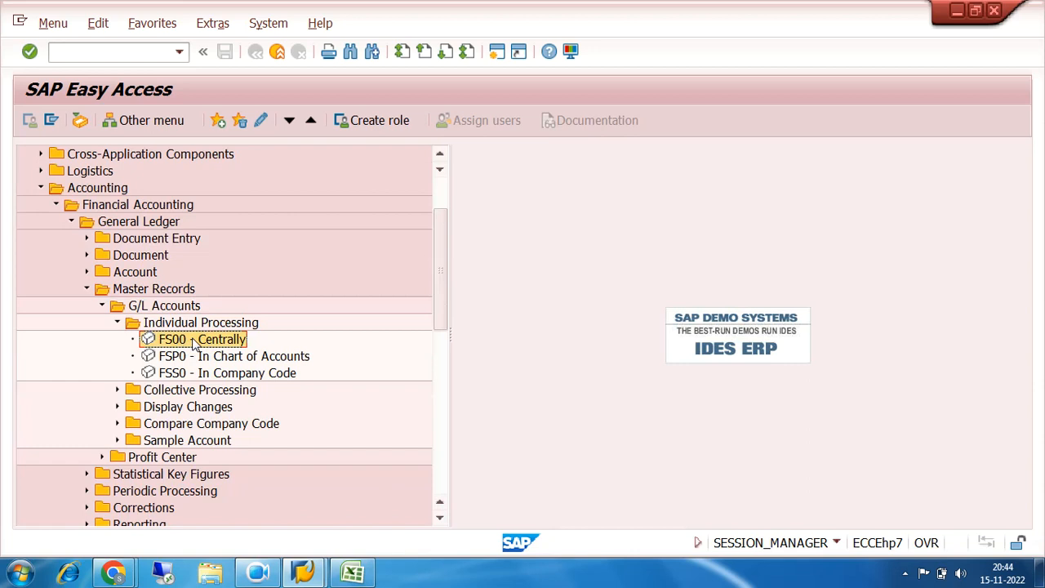
pyautogui.doubleClick(194, 341)
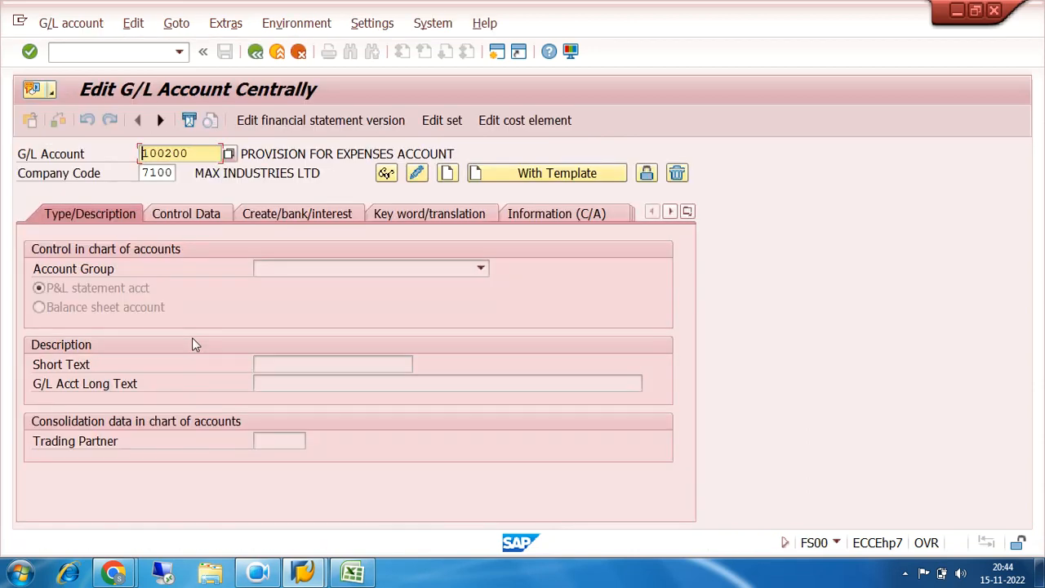
# Set the company code to 7200 and clear the G/L account number
pyautogui.click(173, 173)
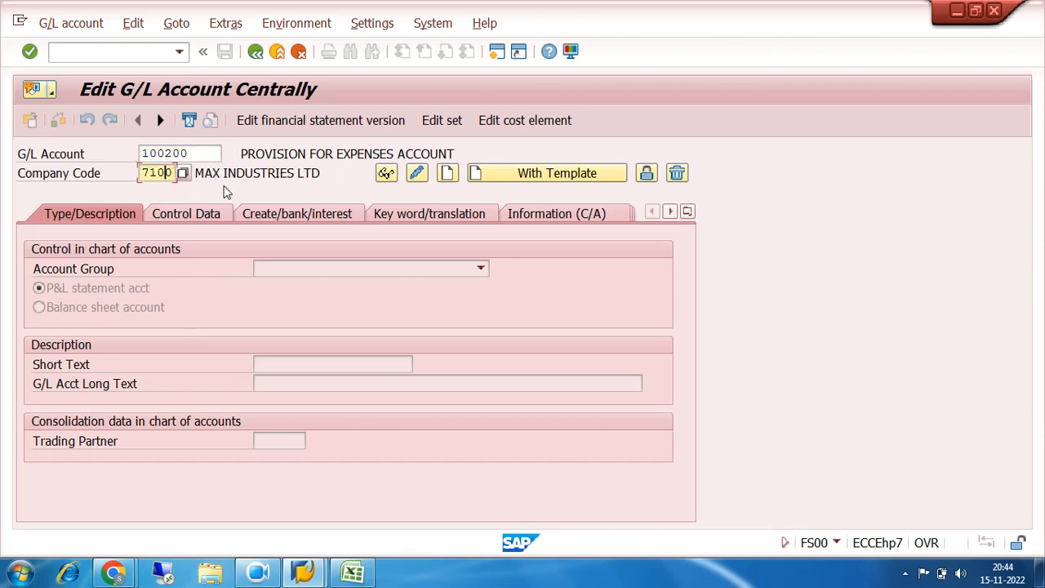
pyautogui.press('BackSpace')
pyautogui.press('BackSpace')
pyautogui.press('BackSpace')
pyautogui.write('200')
pyautogui.click(209, 155)
pyautogui.press('BackSpace')
pyautogui.press('BackSpace')
pyautogui.press('BackSpace')
pyautogui.press('BackSpace')
pyautogui.press('BackSpace')
pyautogui.press('BackSpace')
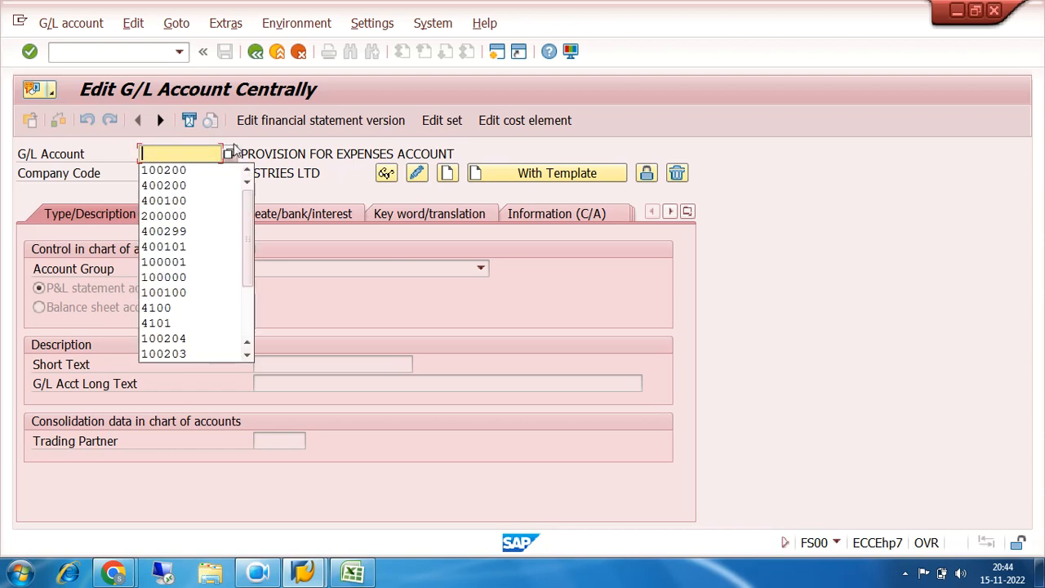
# Look up the existing G/L accounts of company code 7200 and close the list without choosing one
pyautogui.click(233, 155)
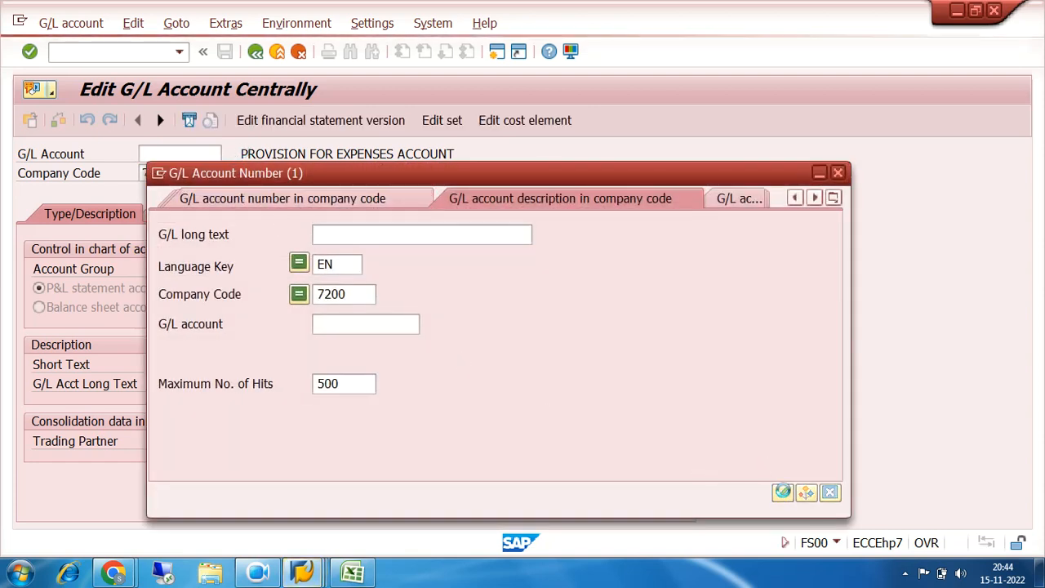
pyautogui.click(782, 492)
pyautogui.moveTo(461, 9); pyautogui.dragTo(574, 30)
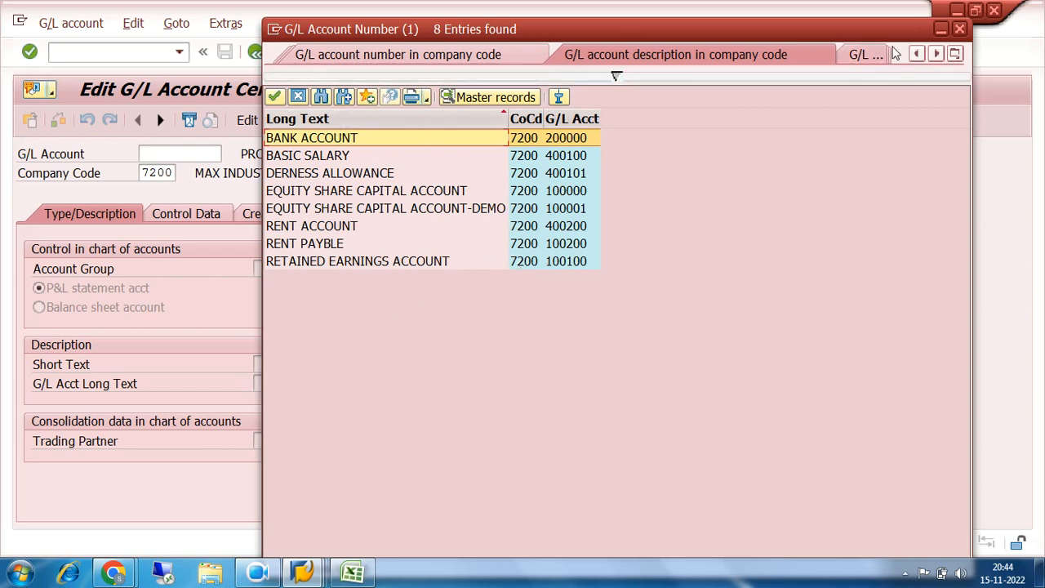
pyautogui.click(959, 28)
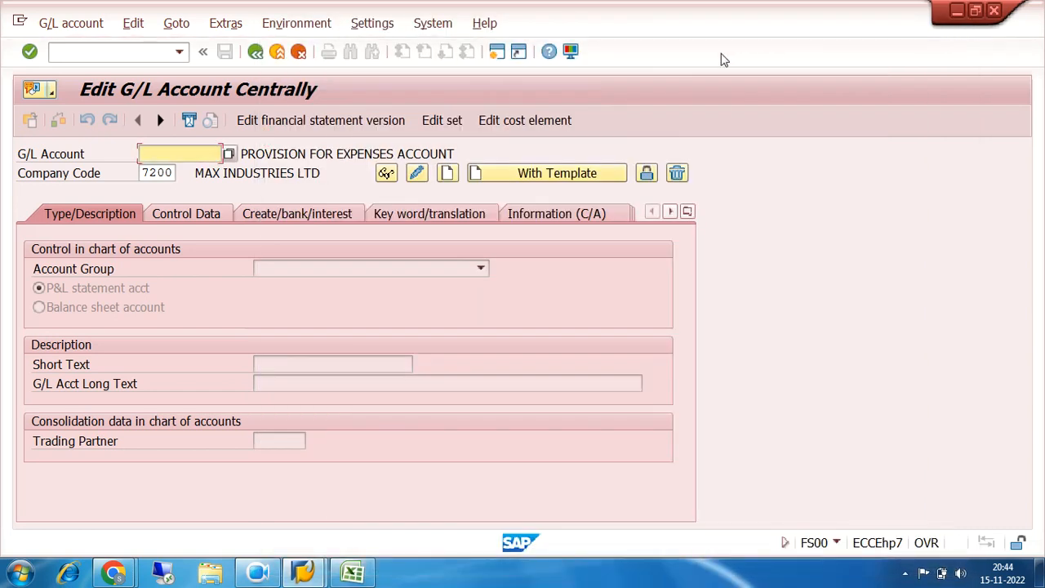
# Open an additional SAP session and start transaction OBD4 in it to show the G/L account groups
pyautogui.click(496, 54)
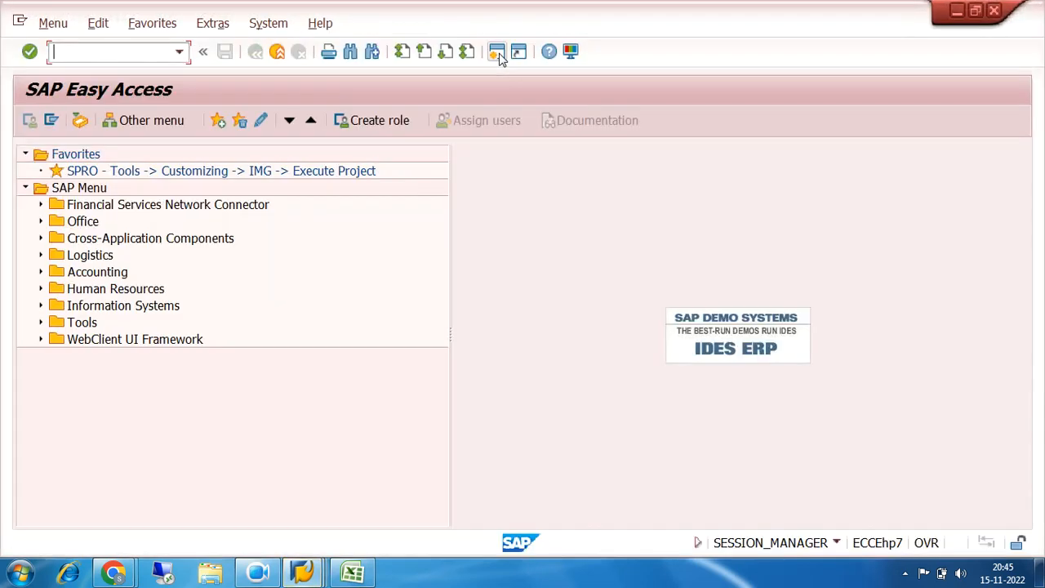
pyautogui.click(310, 569)
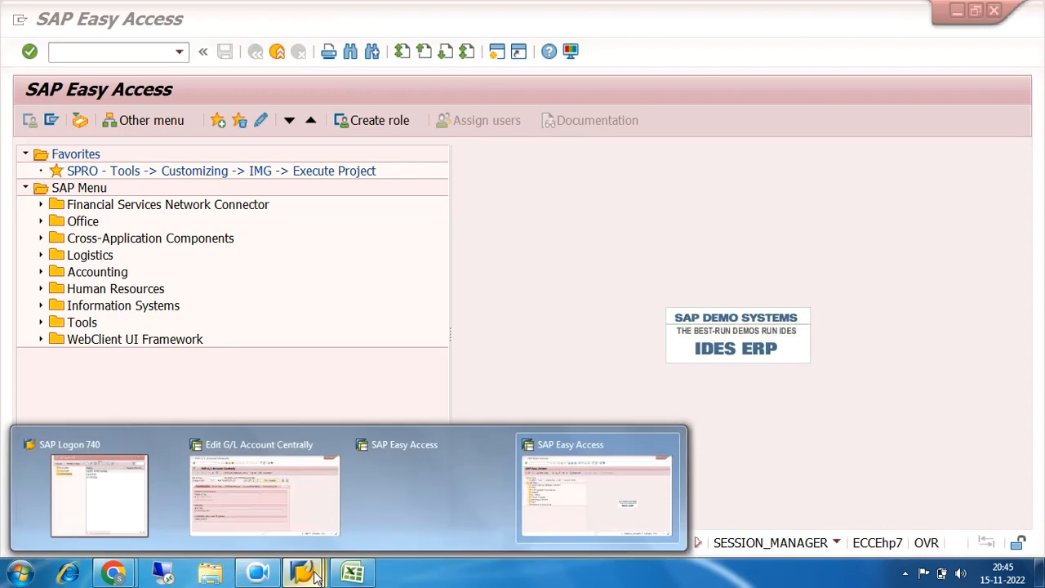
pyautogui.click(502, 446)
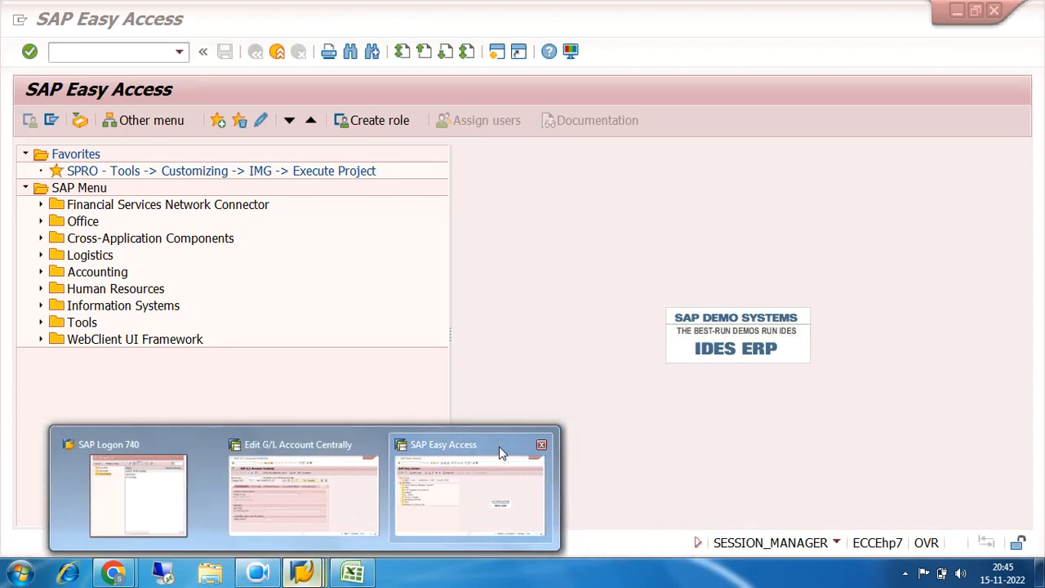
pyautogui.click(493, 487)
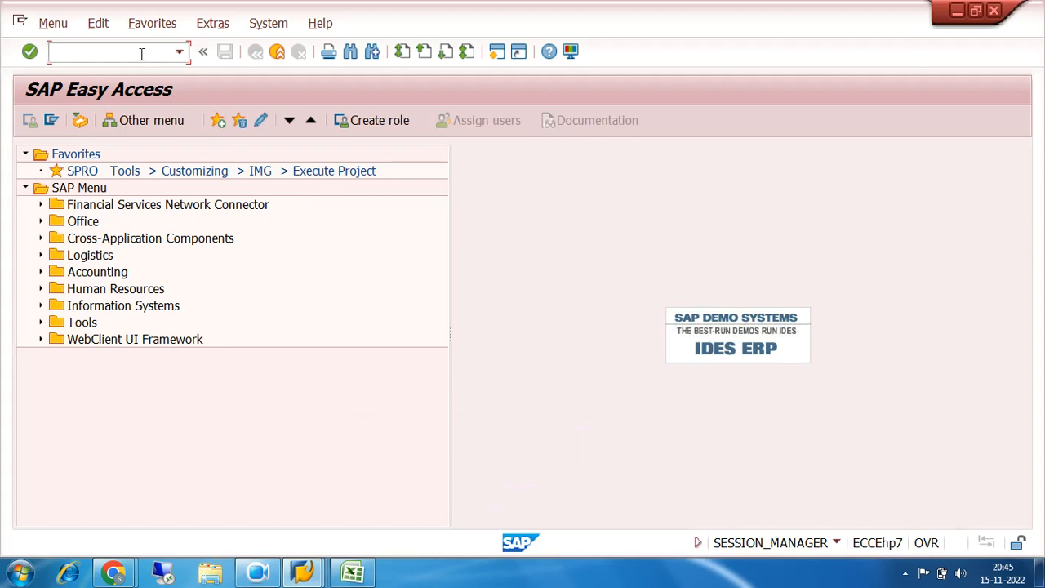
pyautogui.write('obd4')
pyautogui.press('Return')
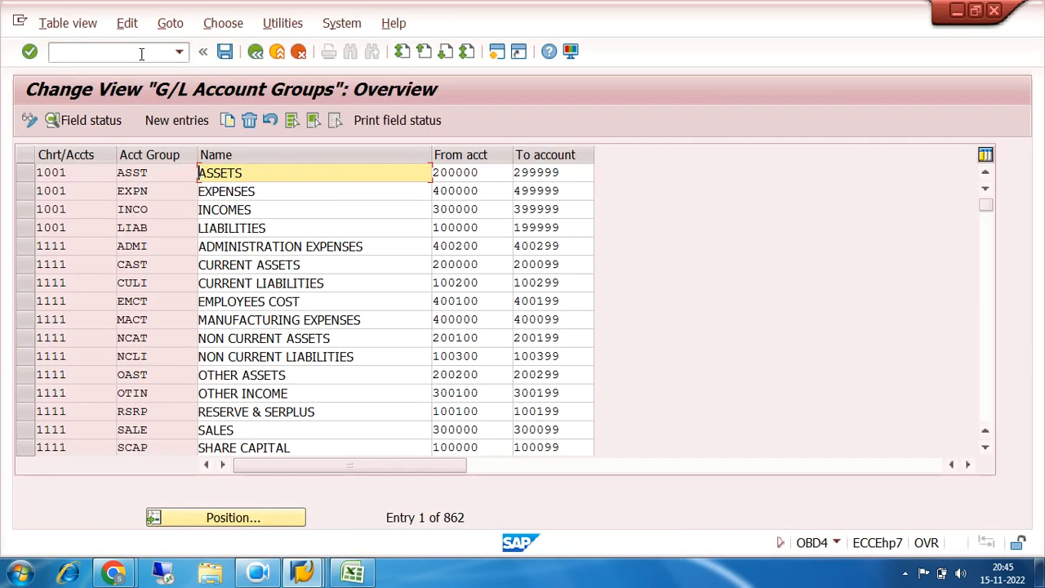
# Position the account group list at chart of accounts 7200 and check the From and To account numbers of the Current Liability group
pyautogui.click(228, 517)
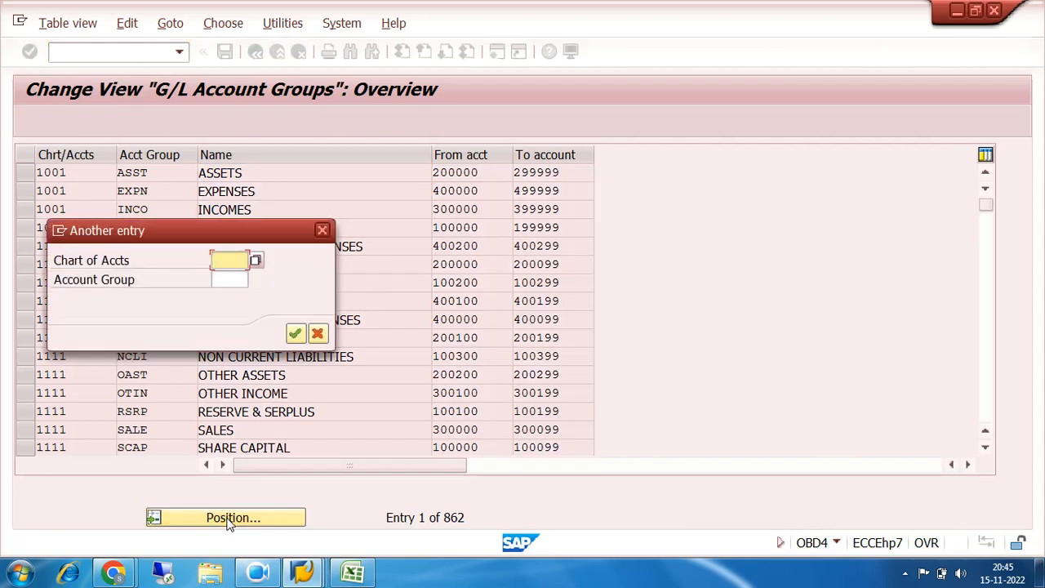
pyautogui.write('7200')
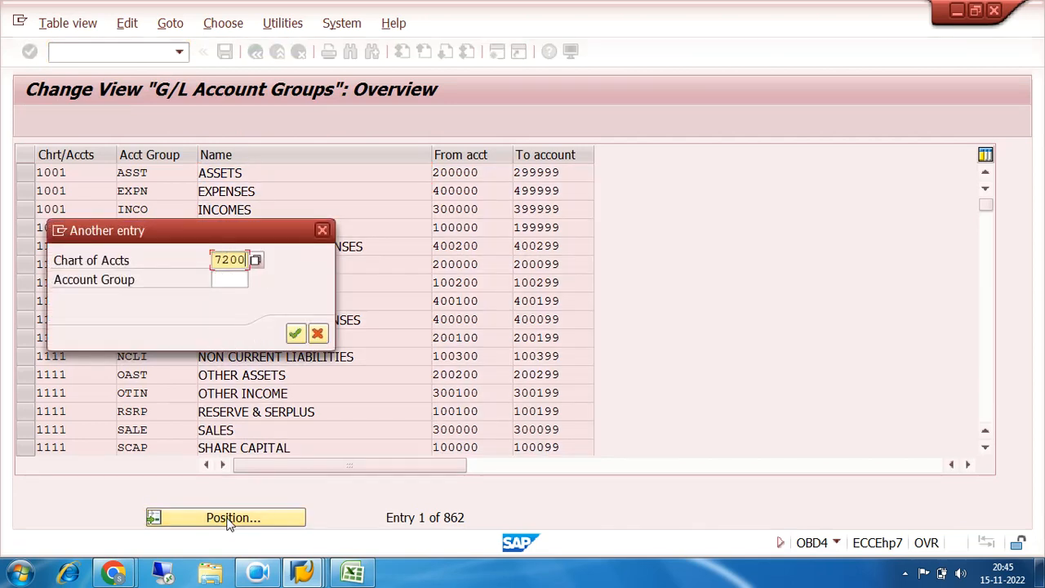
pyautogui.press('Return')
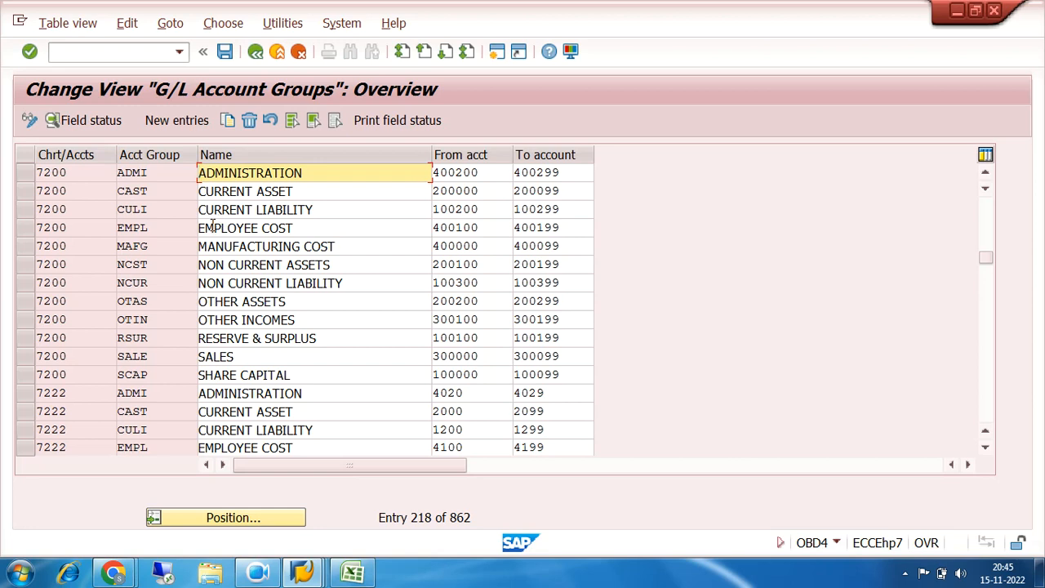
pyautogui.click(25, 211)
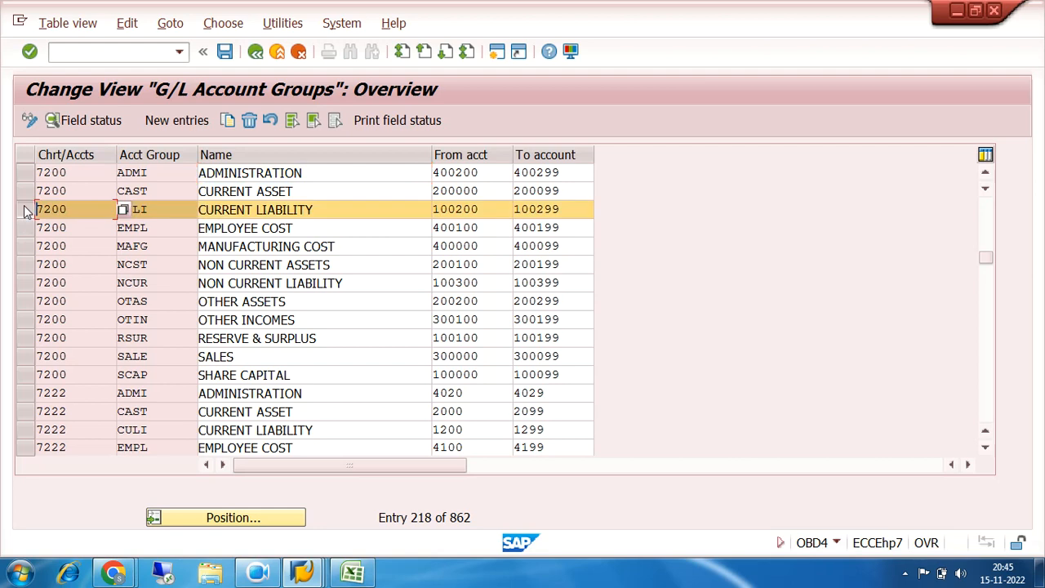
pyautogui.click(300, 211)
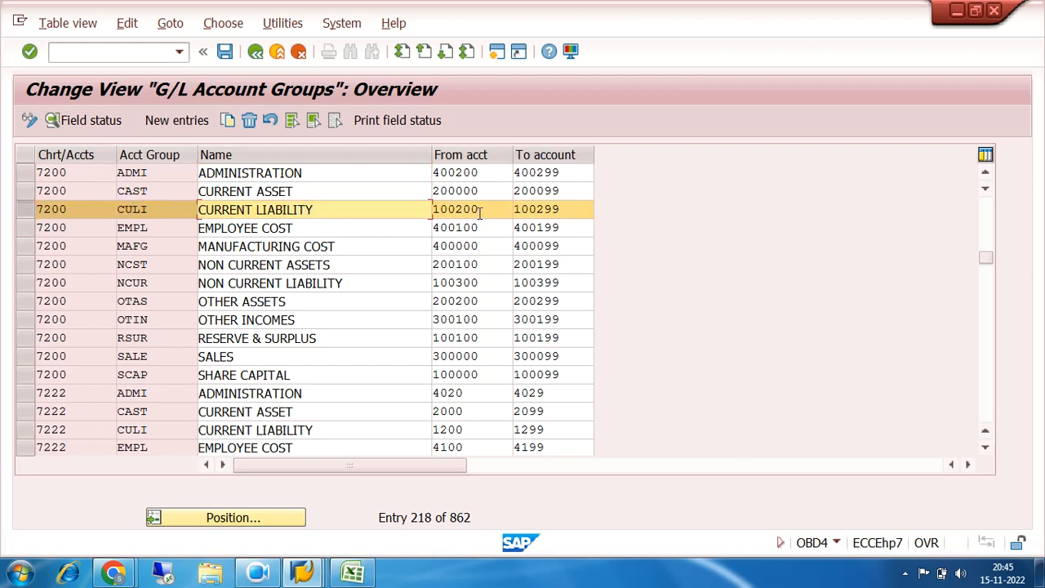
pyautogui.moveTo(482, 209); pyautogui.dragTo(427, 208)
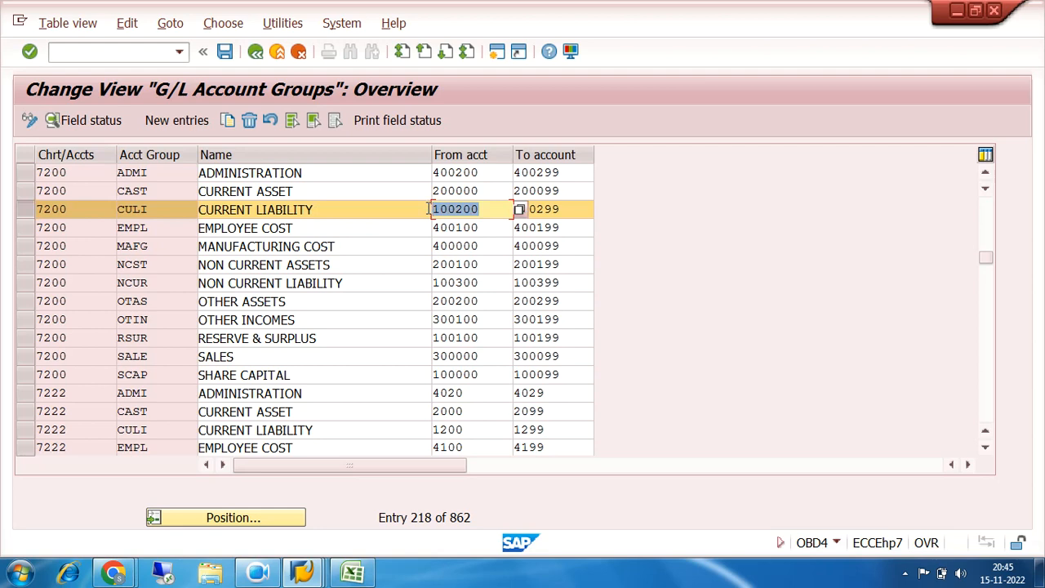
pyautogui.moveTo(565, 210); pyautogui.dragTo(510, 209)
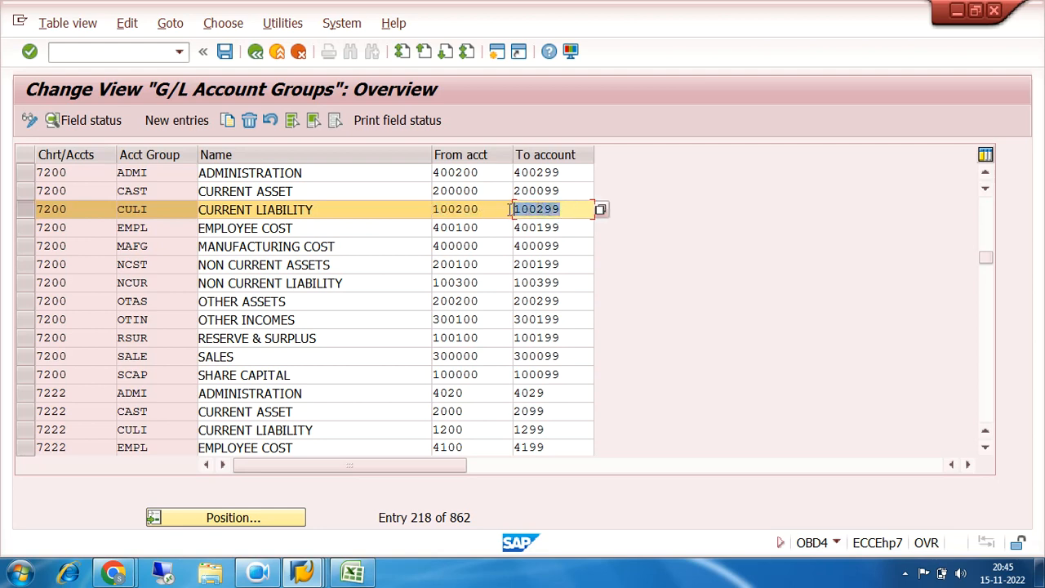
# Return to the Edit G/L Account Centrally session and check the Rent Payable account number among company code 7200's accounts, closing the list without choosing one
pyautogui.click(302, 572)
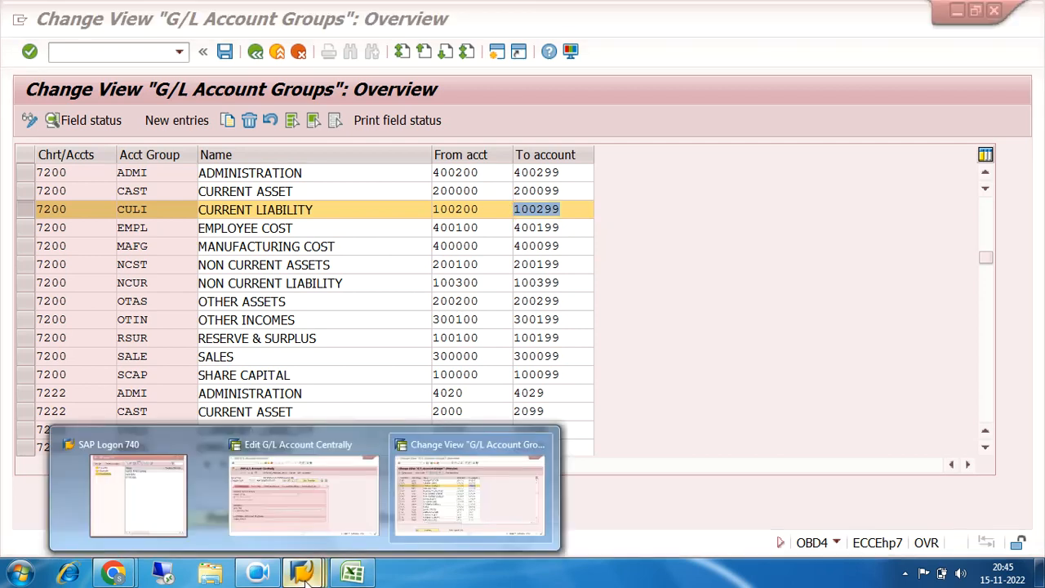
pyautogui.click(300, 494)
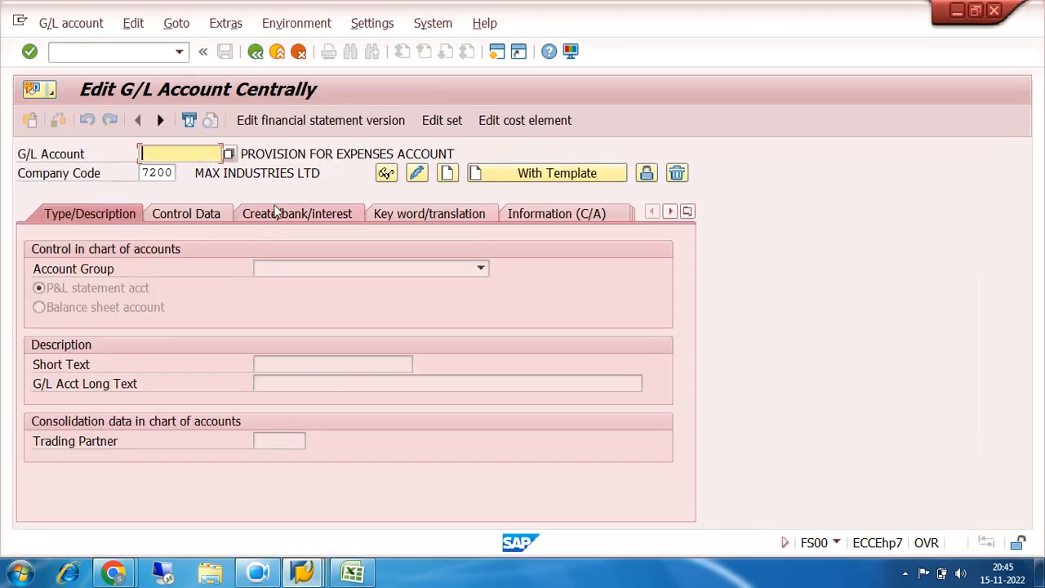
pyautogui.click(229, 154)
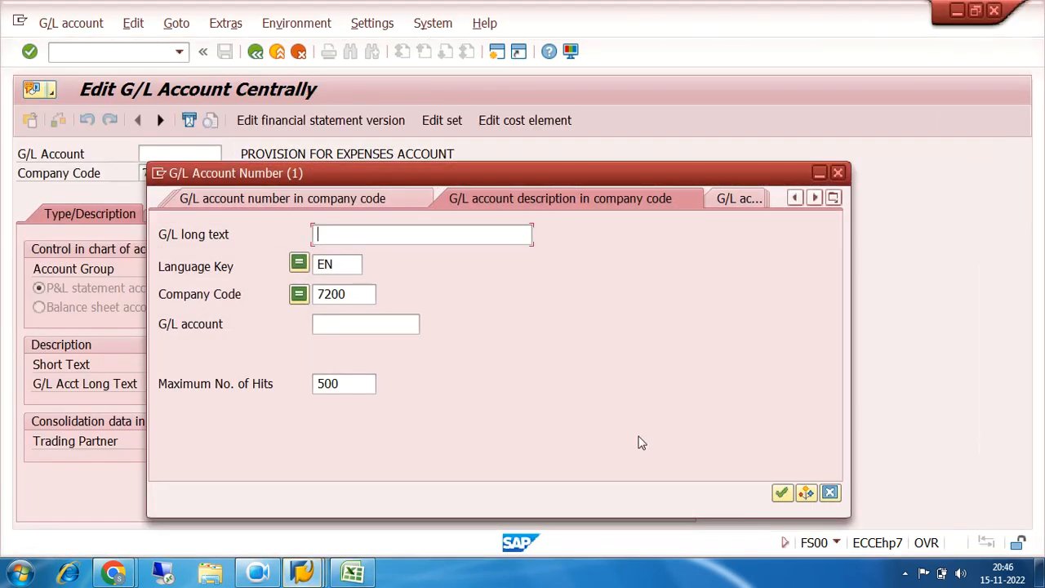
pyautogui.click(781, 492)
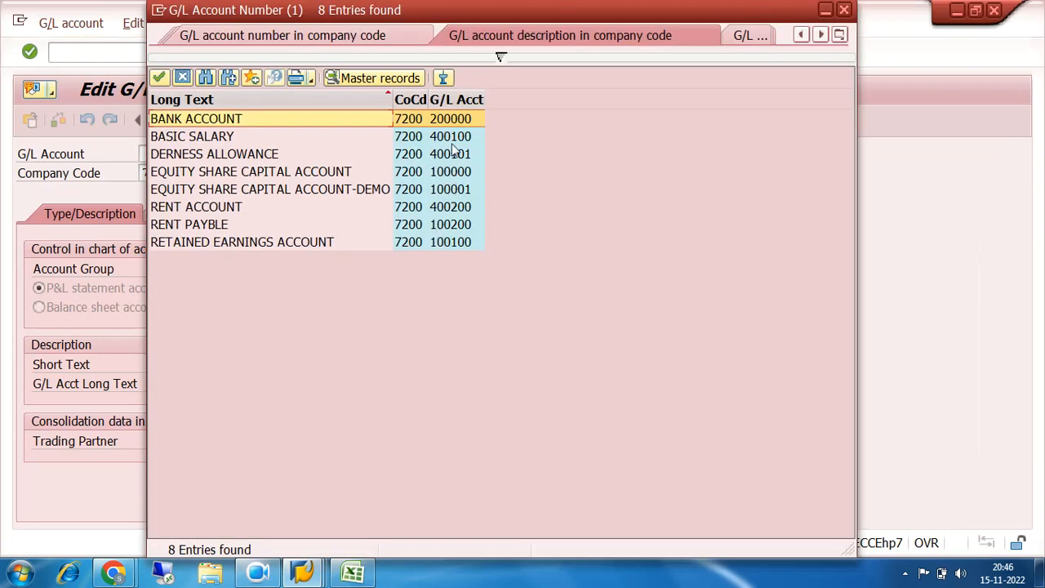
pyautogui.click(455, 229)
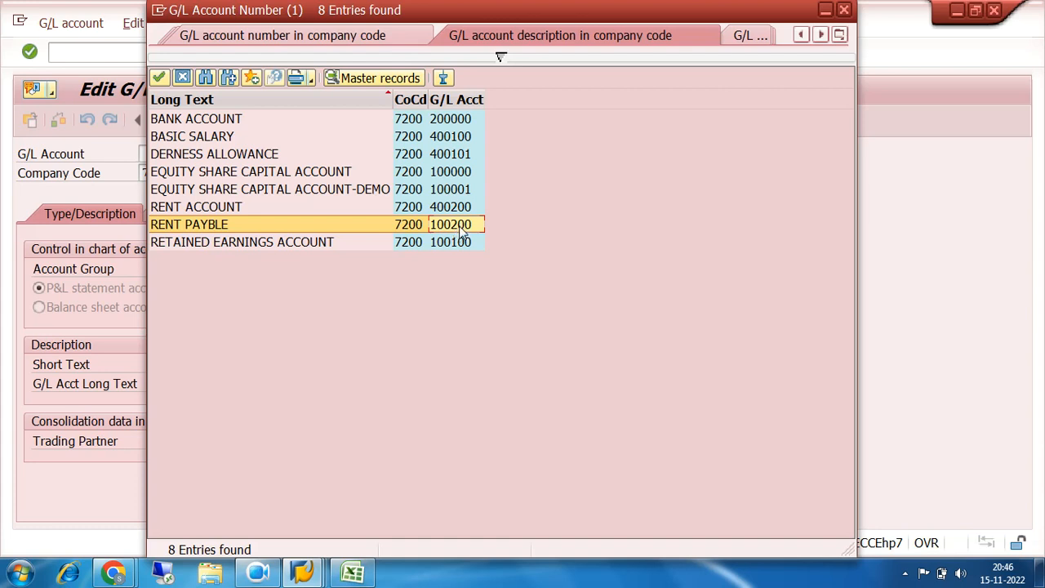
pyautogui.click(844, 11)
# Start creating G/L account 100201 with account 100200 of company code 7200 as the template
pyautogui.click(178, 155)
pyautogui.write('100201')
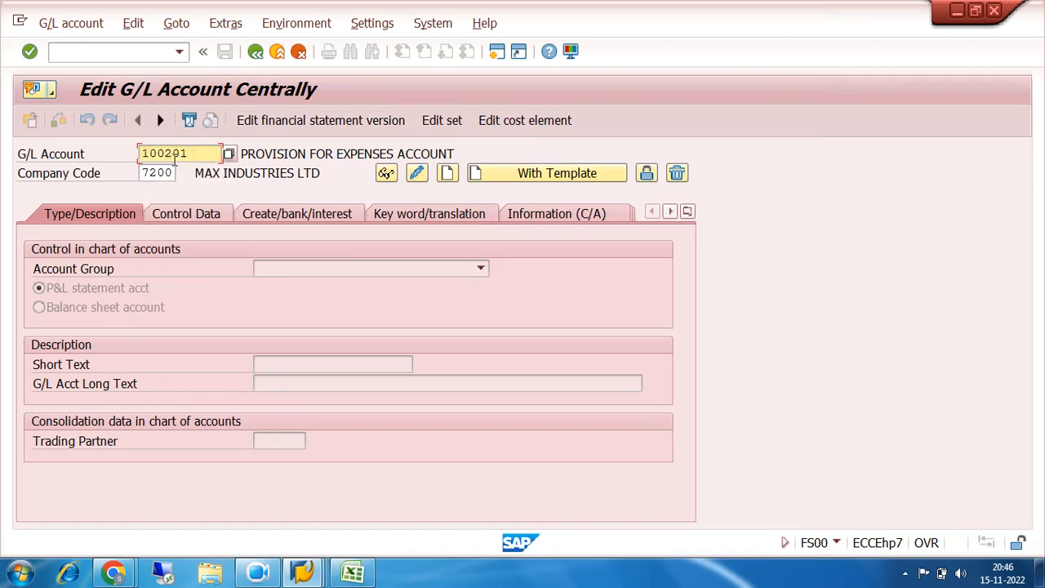
pyautogui.click(539, 173)
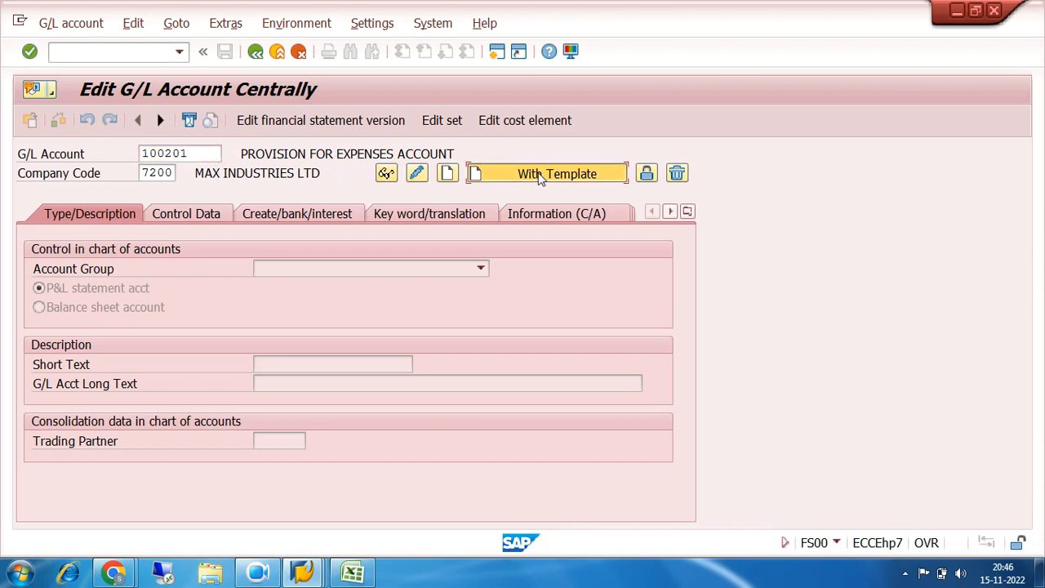
pyautogui.write('100200')
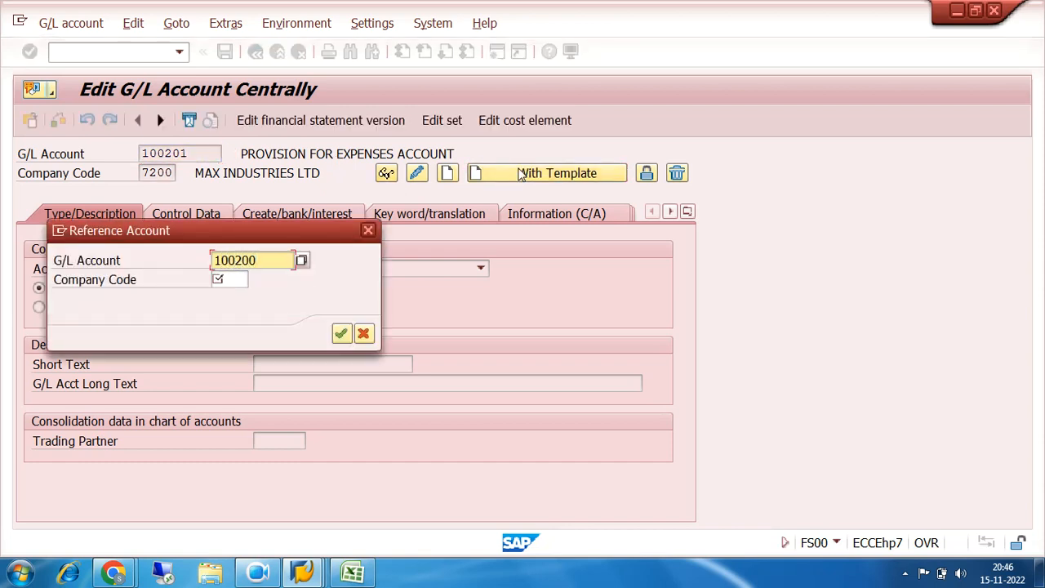
pyautogui.press('Tab')
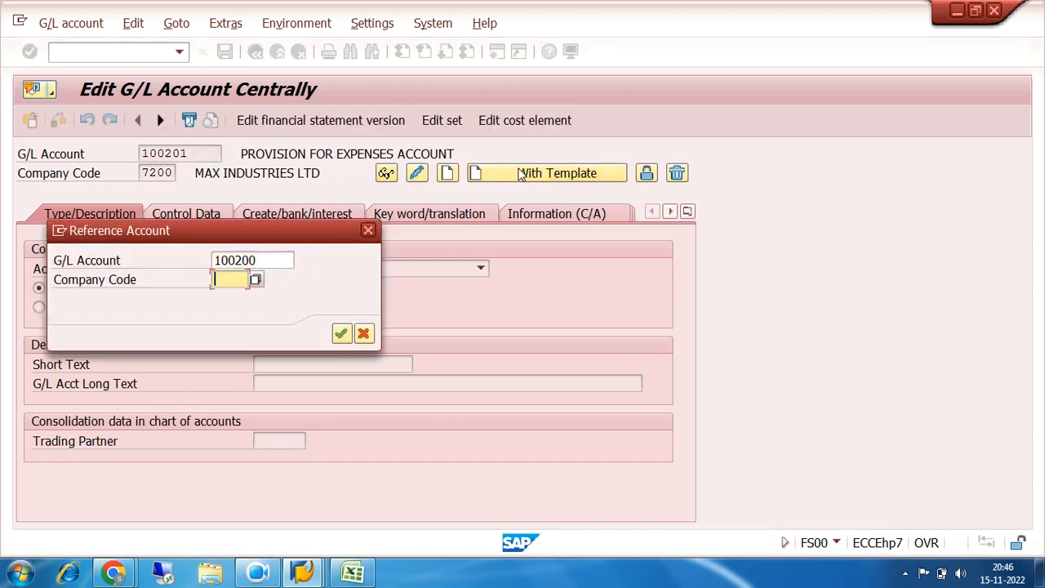
pyautogui.write('7200')
pyautogui.press('Return')
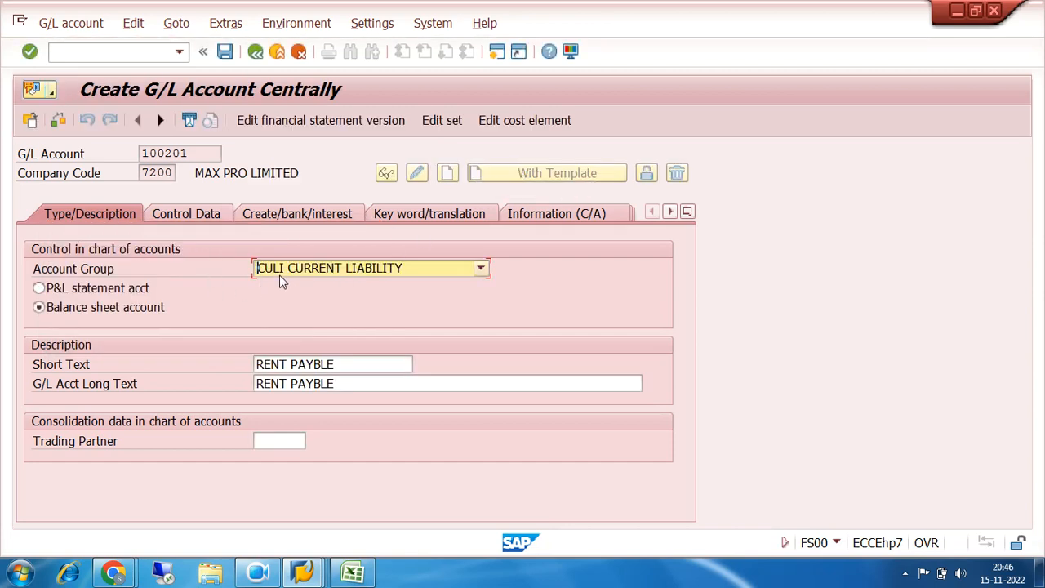
# Set both the short text and the G/L account long text of account 100201 to NET SALARY PAYBLE
pyautogui.click(338, 365)
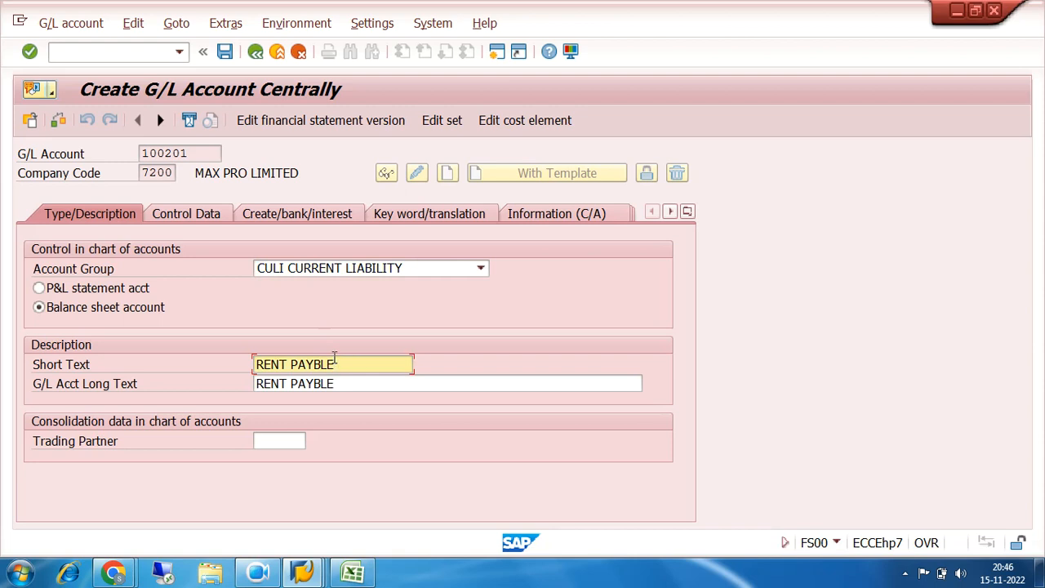
pyautogui.press('BackSpace')
pyautogui.press('BackSpace')
pyautogui.press('BackSpace')
pyautogui.press('BackSpace')
pyautogui.press('BackSpace')
pyautogui.press('BackSpace')
pyautogui.press('BackSpace')
pyautogui.press('BackSpace')
pyautogui.press('BackSpace')
pyautogui.press('BackSpace')
pyautogui.press('BackSpace')
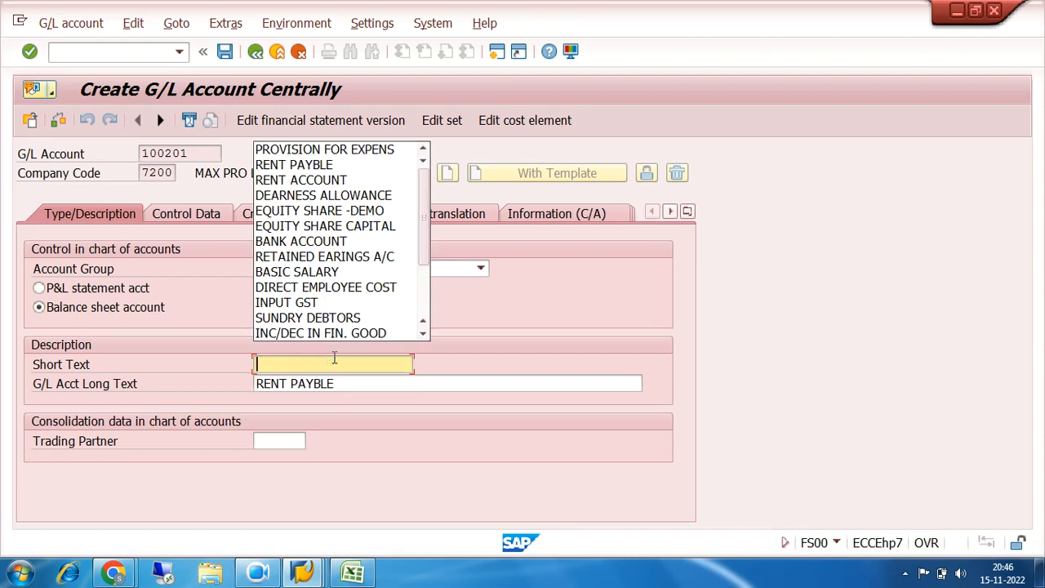
pyautogui.write('NET S')
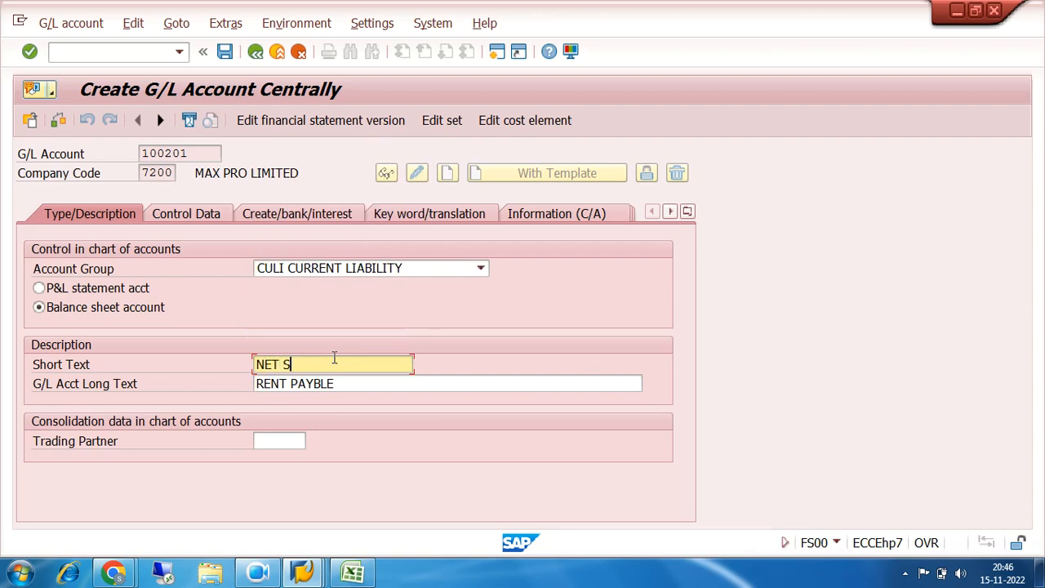
pyautogui.write('ALARY PAYBLE')
pyautogui.press('Tab')
pyautogui.write('NET SALARY PAYBLE')
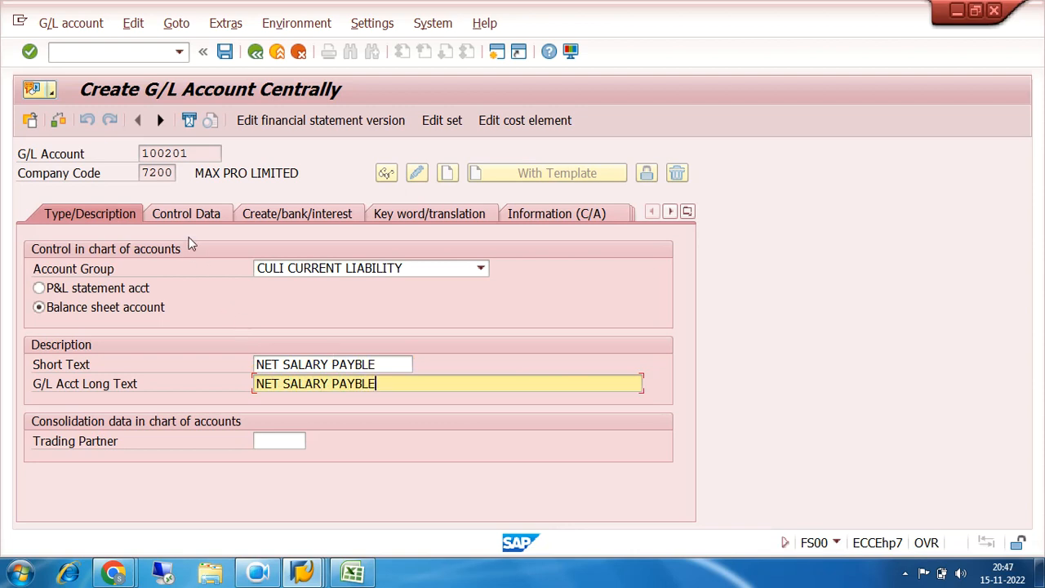
# Enable open item management in the control data of G/L account 100201
pyautogui.click(188, 214)
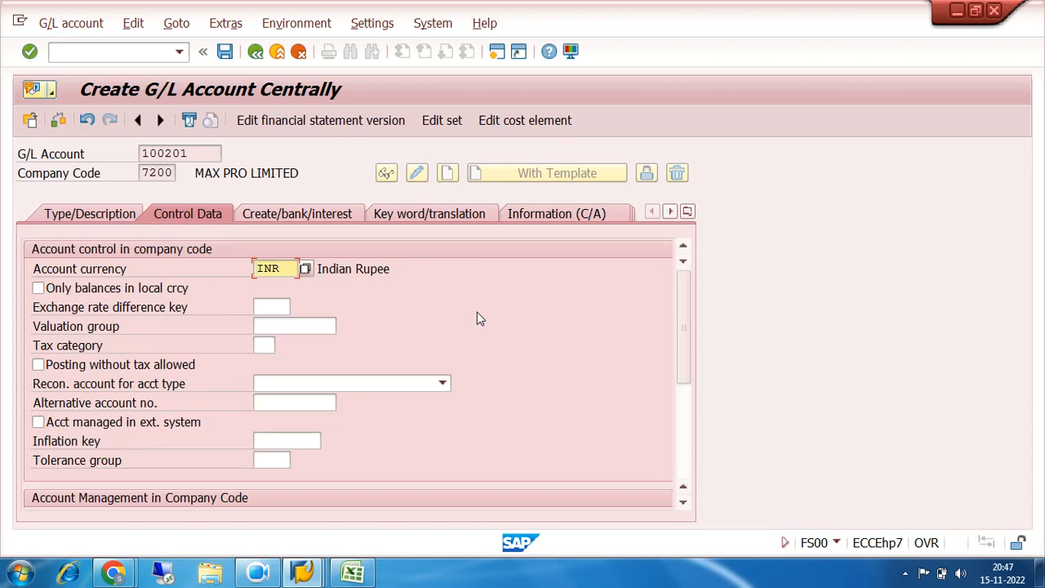
pyautogui.scroll(-3, 477, 319)
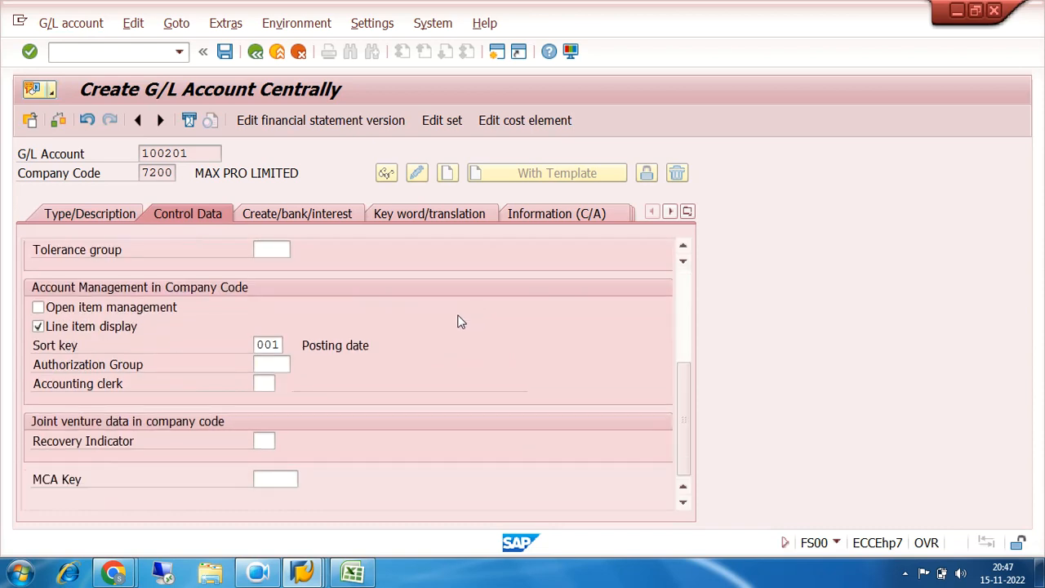
pyautogui.click(38, 308)
pyautogui.moveTo(197, 153); pyautogui.dragTo(142, 155)
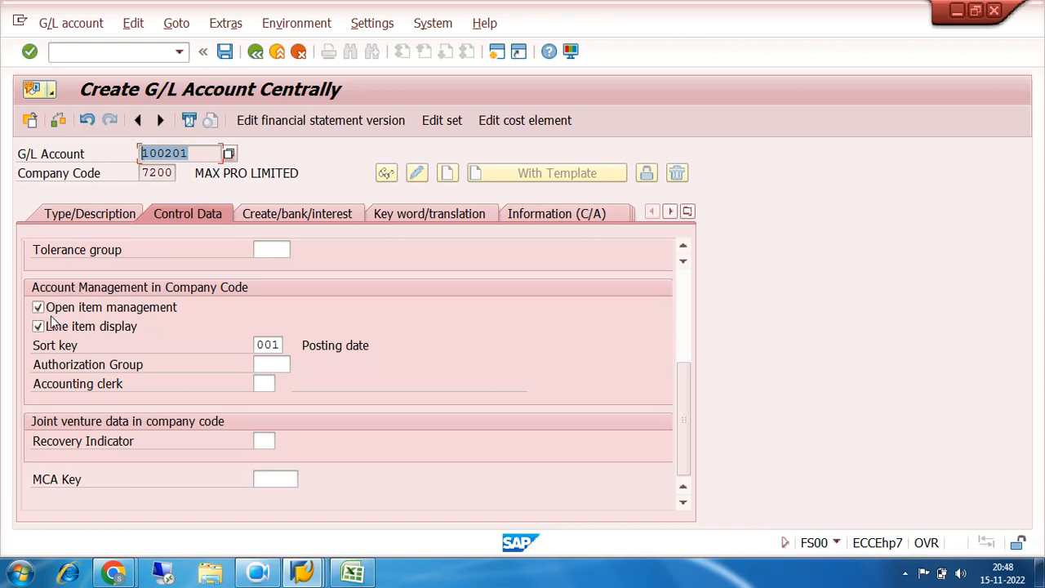
# Check the document creation, bank and interest settings of account 100201, and save the account
pyautogui.click(275, 220)
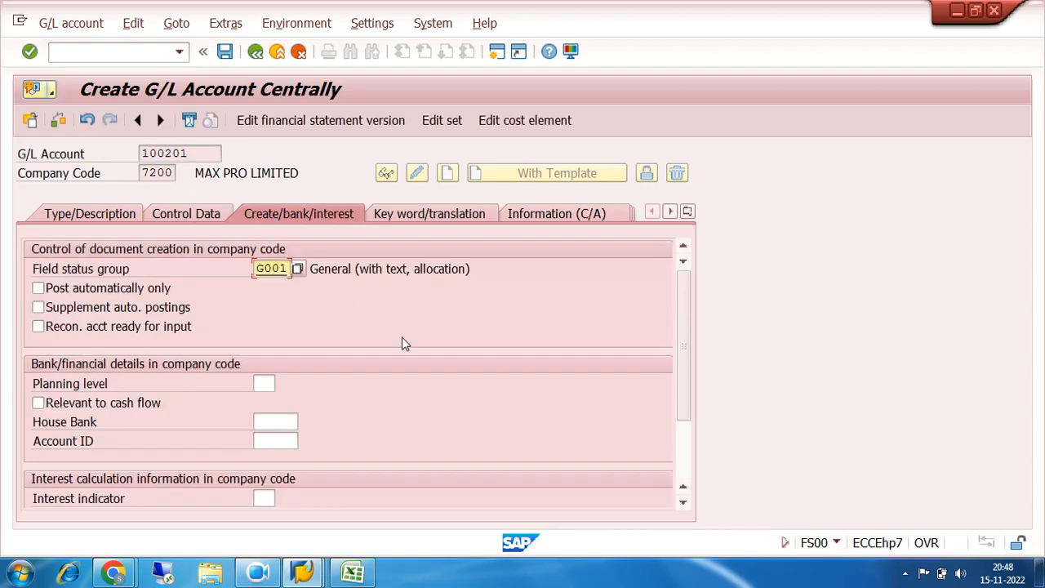
pyautogui.scroll(-3, 403, 340)
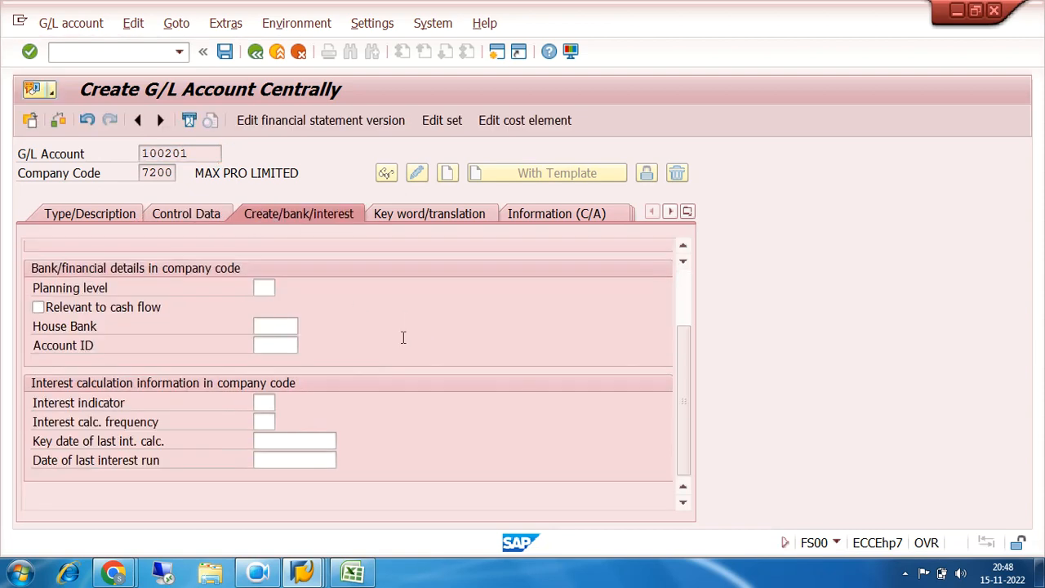
pyautogui.click(225, 52)
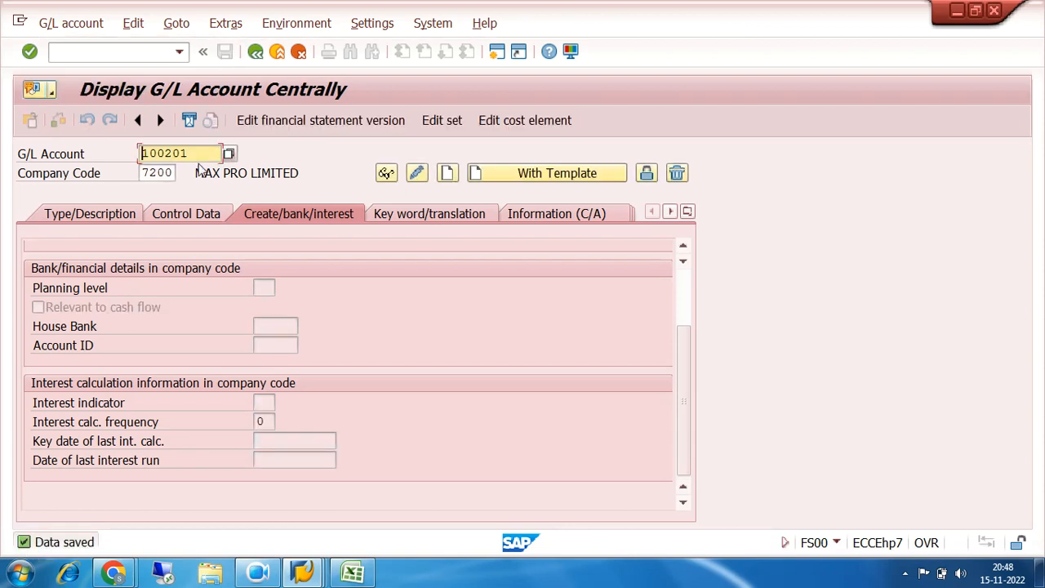
# Review the saved account's control data and its account group and description
pyautogui.click(205, 214)
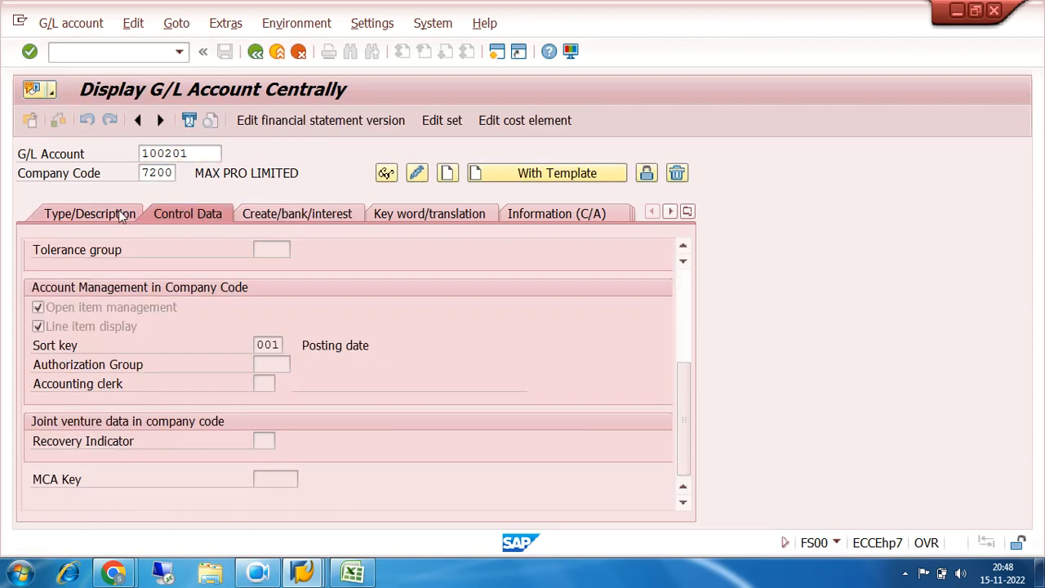
pyautogui.click(121, 215)
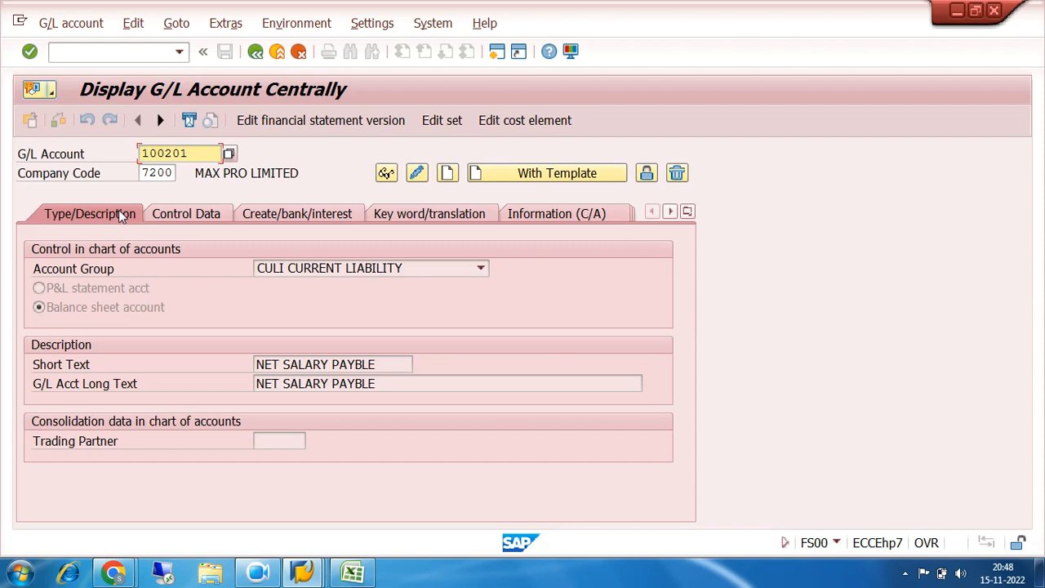
pyautogui.click(177, 219)
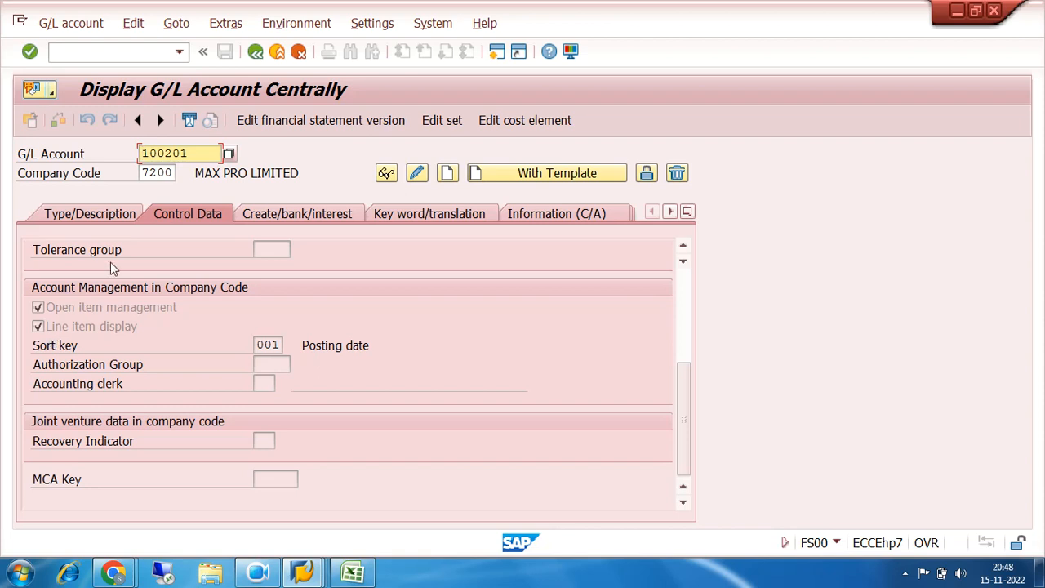
# Return to SAP Easy Access and collapse the expanded folders under Accounting
pyautogui.click(254, 53)
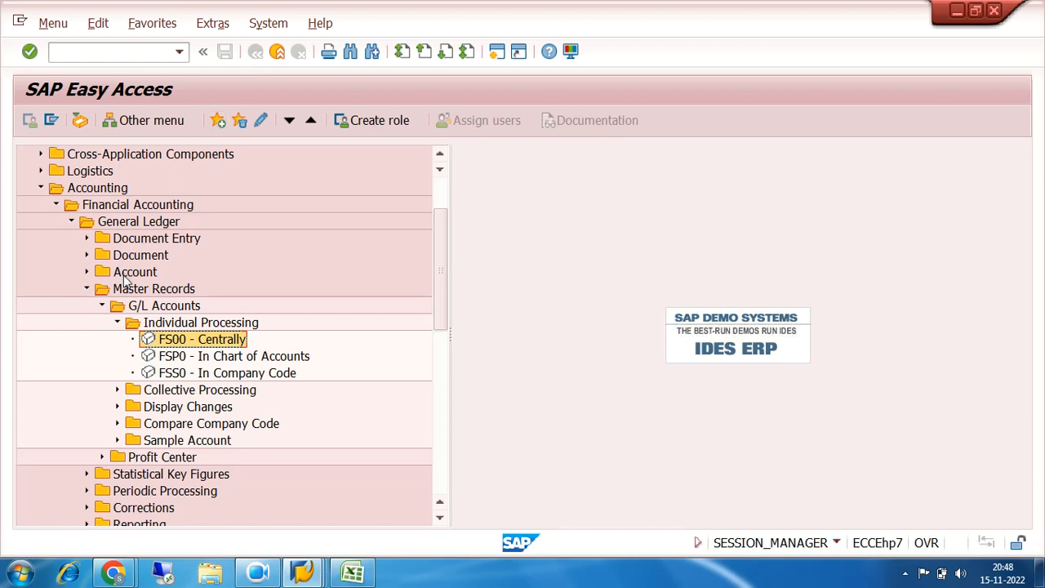
pyautogui.click(117, 322)
pyautogui.click(101, 305)
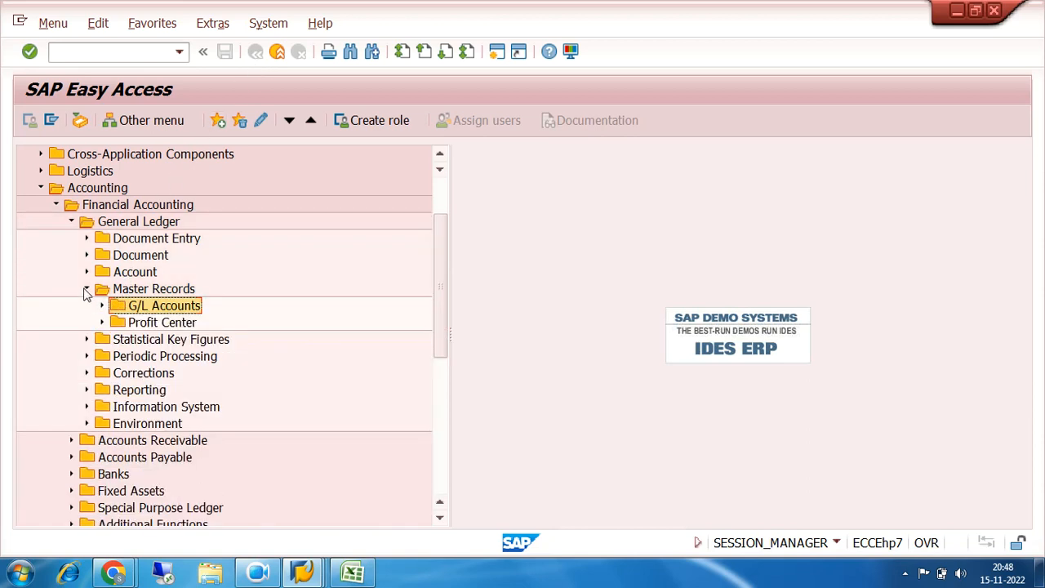
pyautogui.click(86, 288)
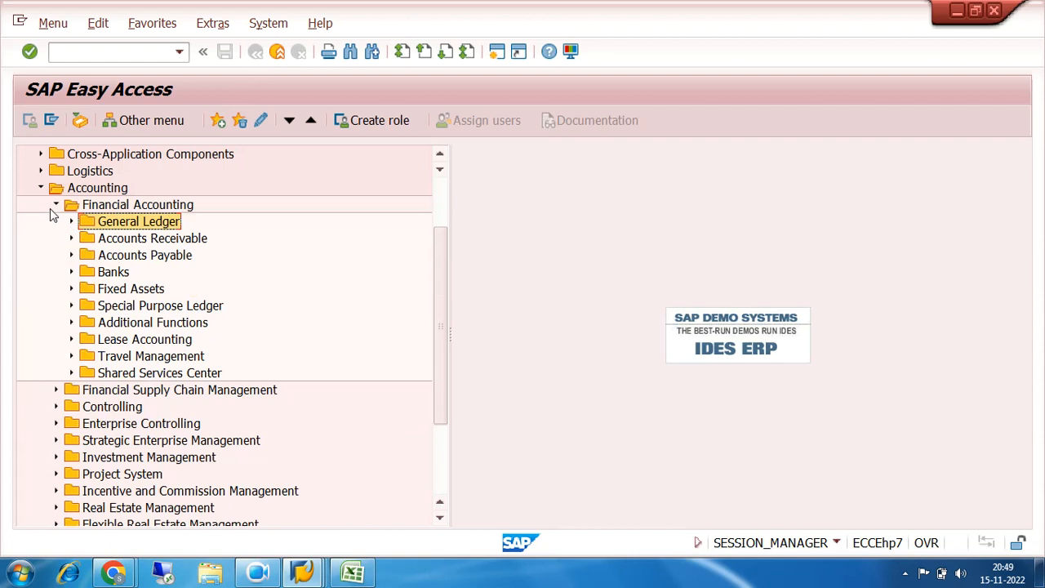
pyautogui.click(55, 206)
pyautogui.click(40, 222)
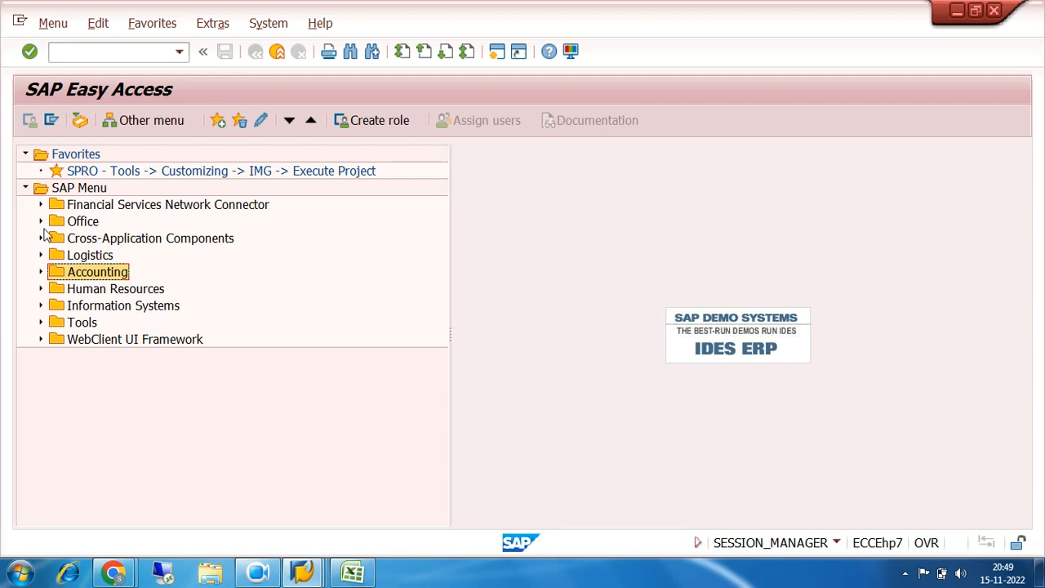
pyautogui.click(82, 54)
pyautogui.write('FB50')
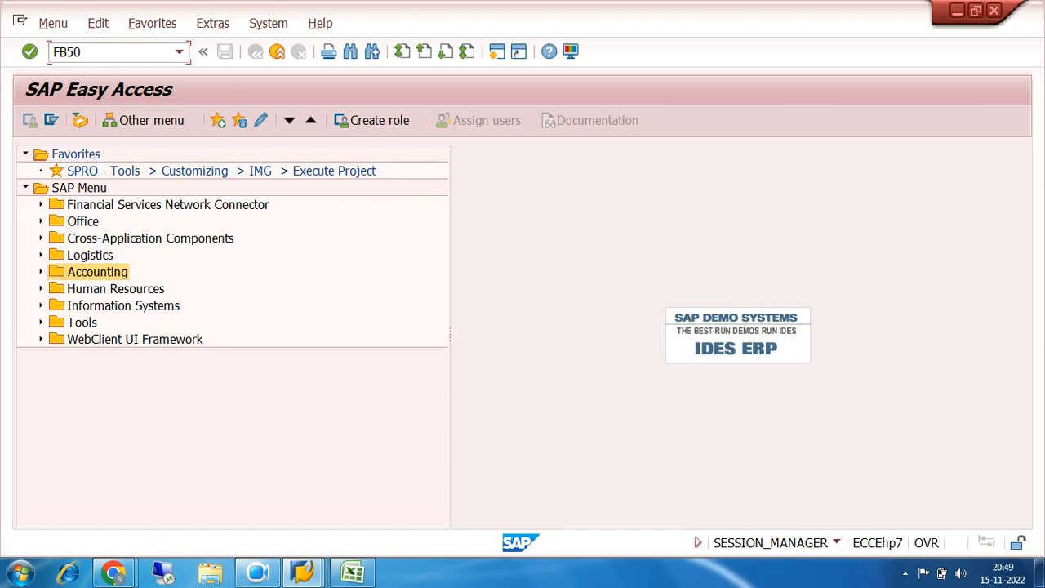
pyautogui.press('BackSpace')
pyautogui.press('BackSpace')
pyautogui.press('BackSpace')
pyautogui.press('BackSpace')
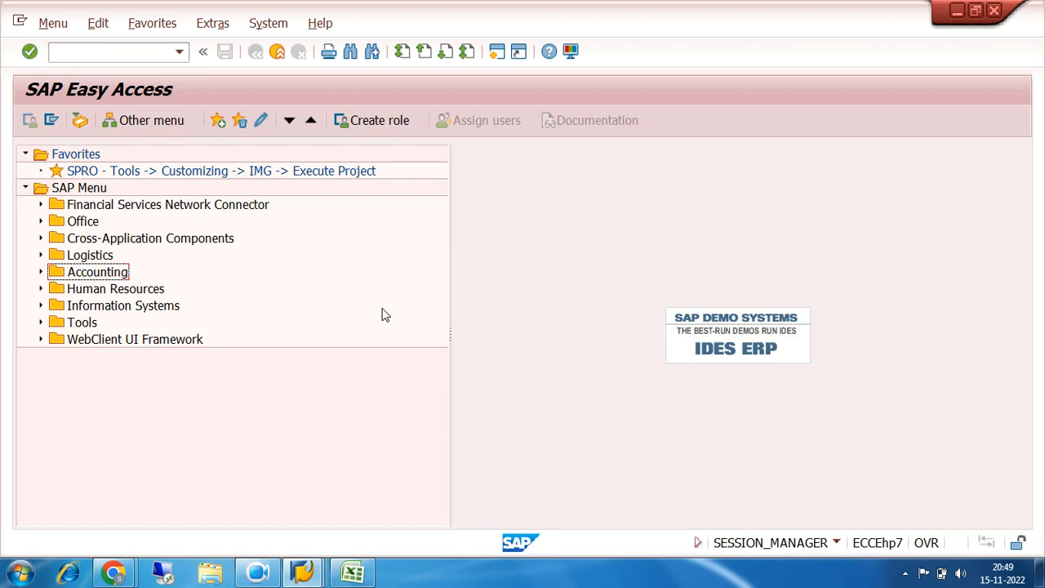
# Expand Accounting, Financial Accounting, General Ledger and Document Entry, and select FB50 - Enter G/L Account Document
pyautogui.click(40, 272)
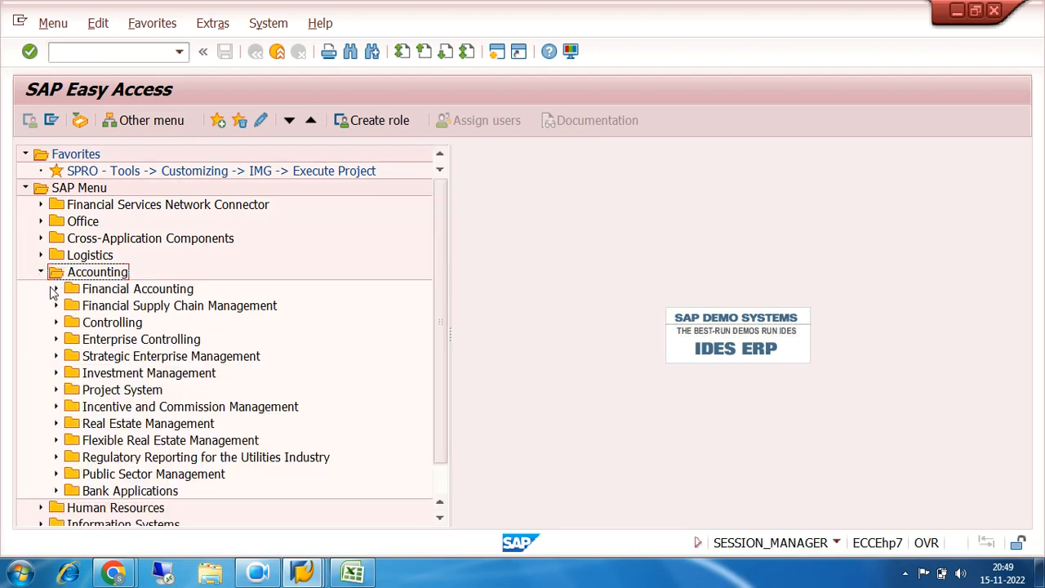
pyautogui.click(55, 289)
pyautogui.click(71, 306)
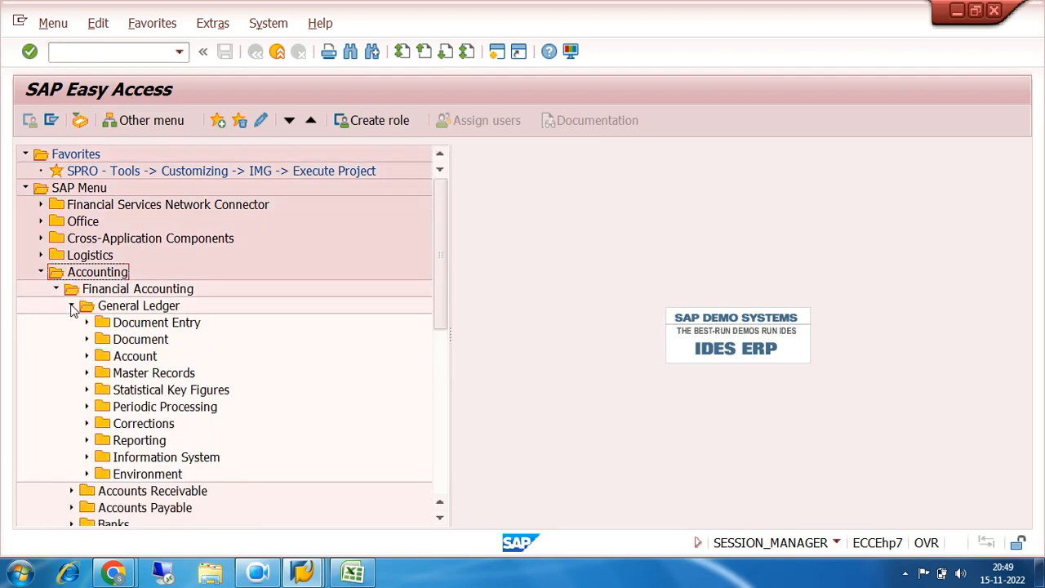
pyautogui.click(87, 322)
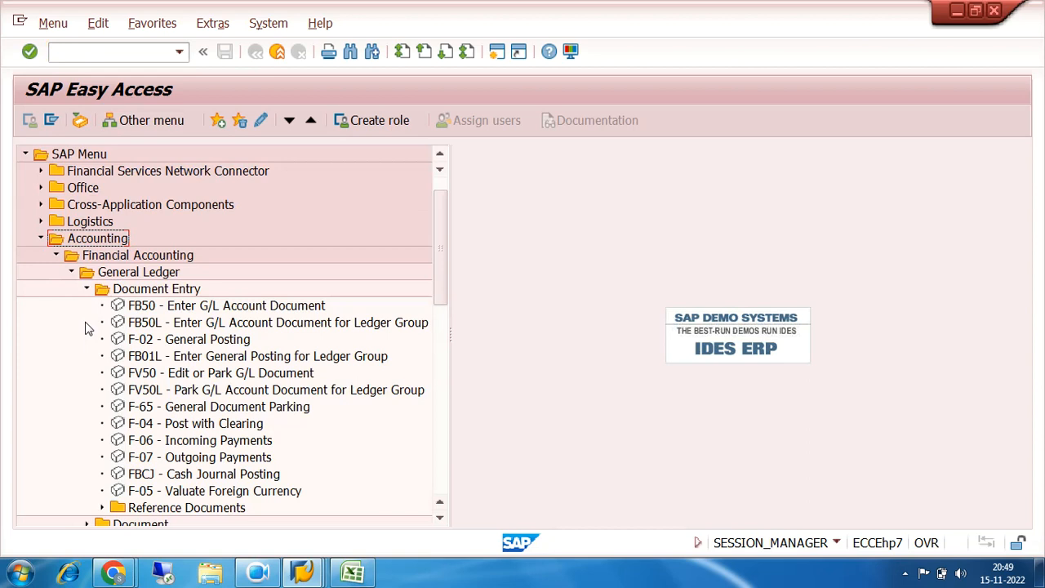
pyautogui.click(148, 308)
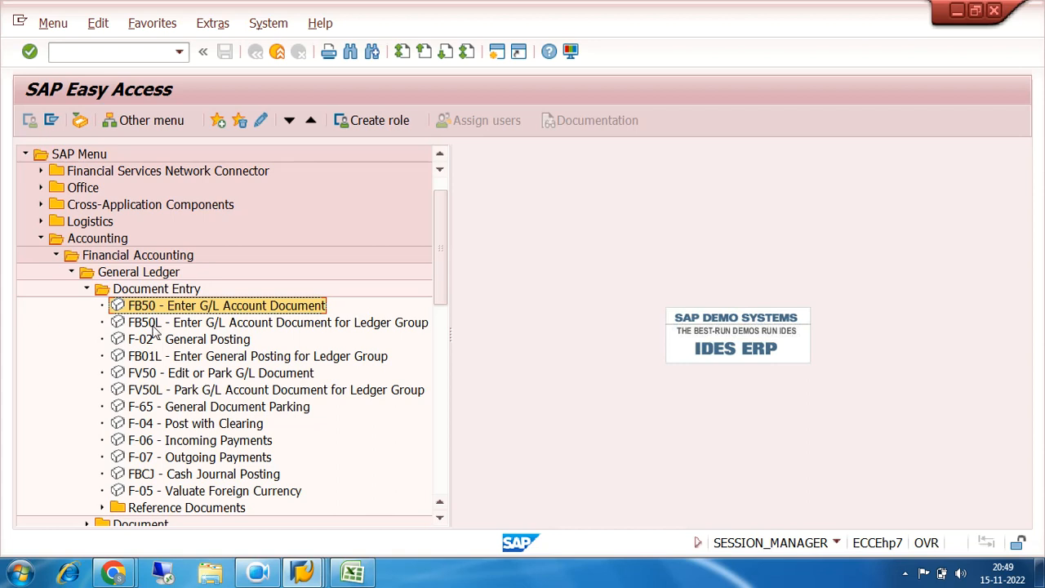
# Open FB50L to examine its Ledger Grp field, and exit without entering a document
pyautogui.click(154, 327)
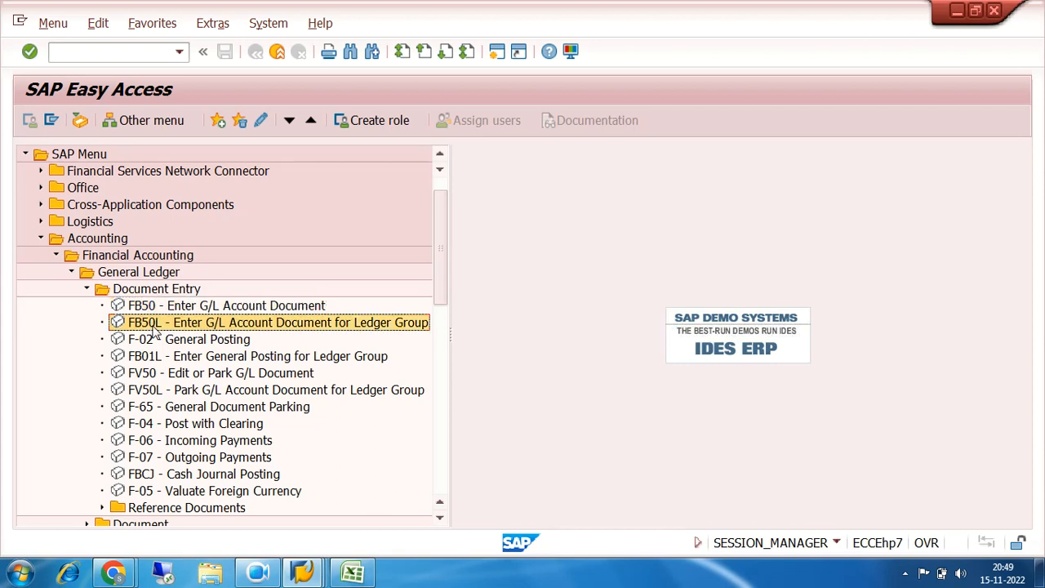
pyautogui.doubleClick(155, 325)
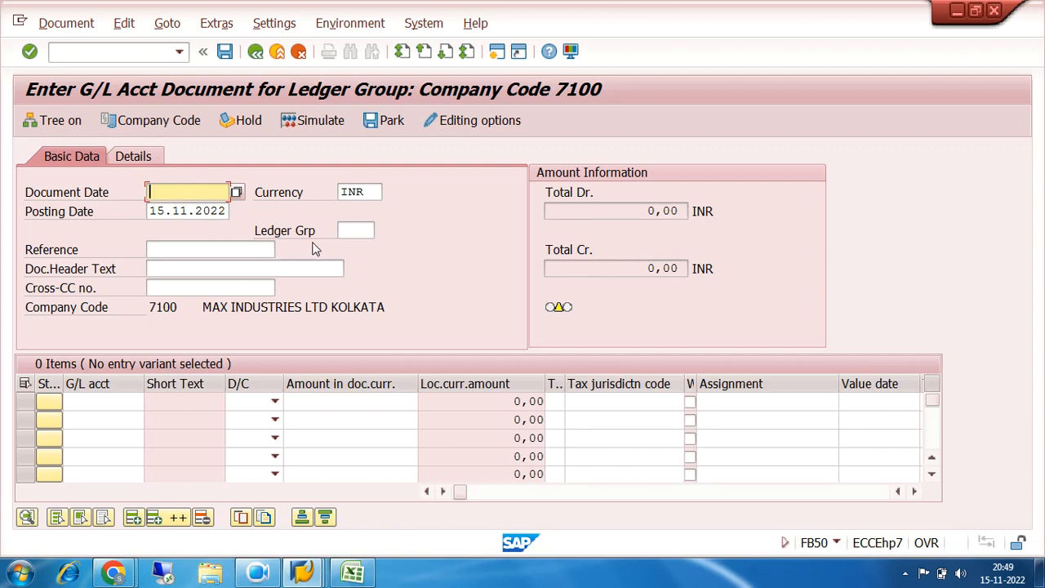
pyautogui.click(344, 231)
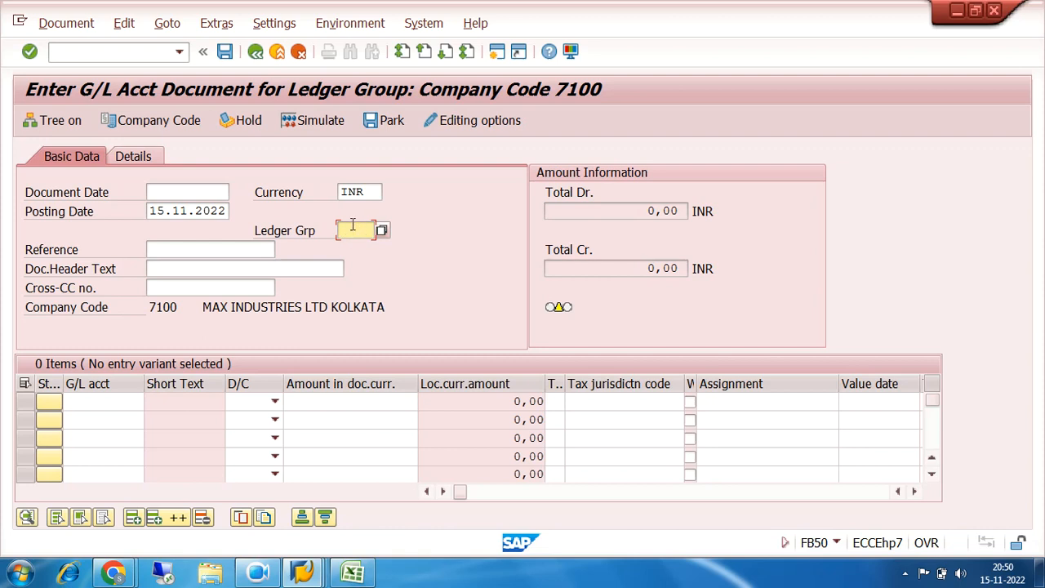
pyautogui.click(256, 54)
pyautogui.click(277, 51)
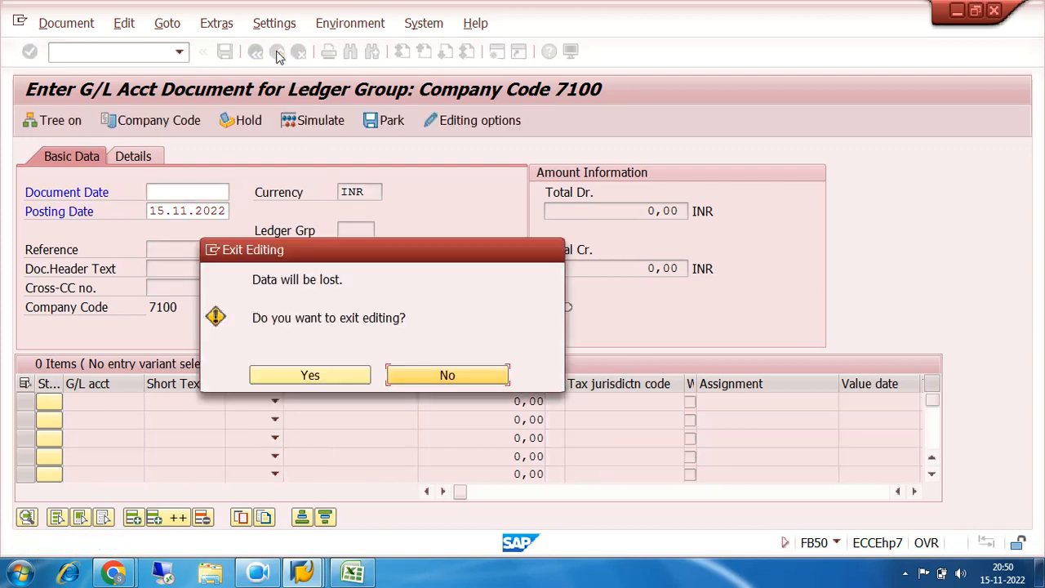
pyautogui.click(310, 374)
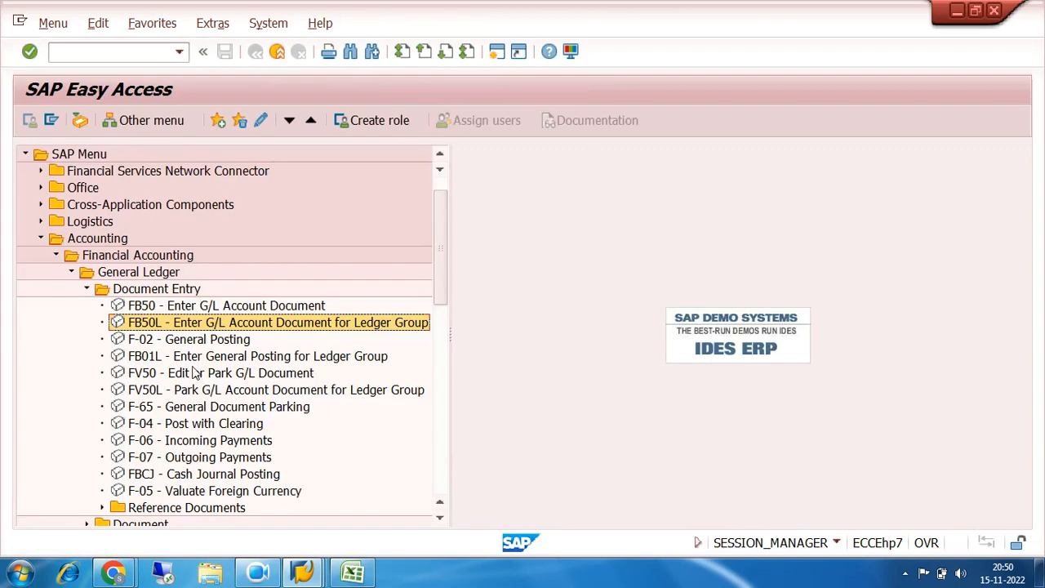
# Open F-02 General Posting to view its header data, and exit without posting
pyautogui.click(181, 342)
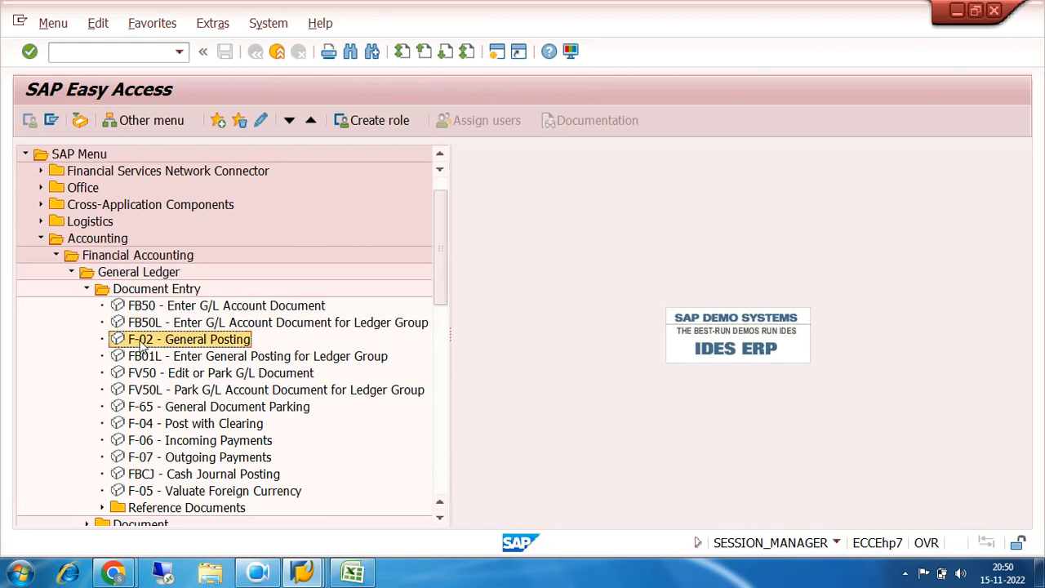
pyautogui.doubleClick(145, 342)
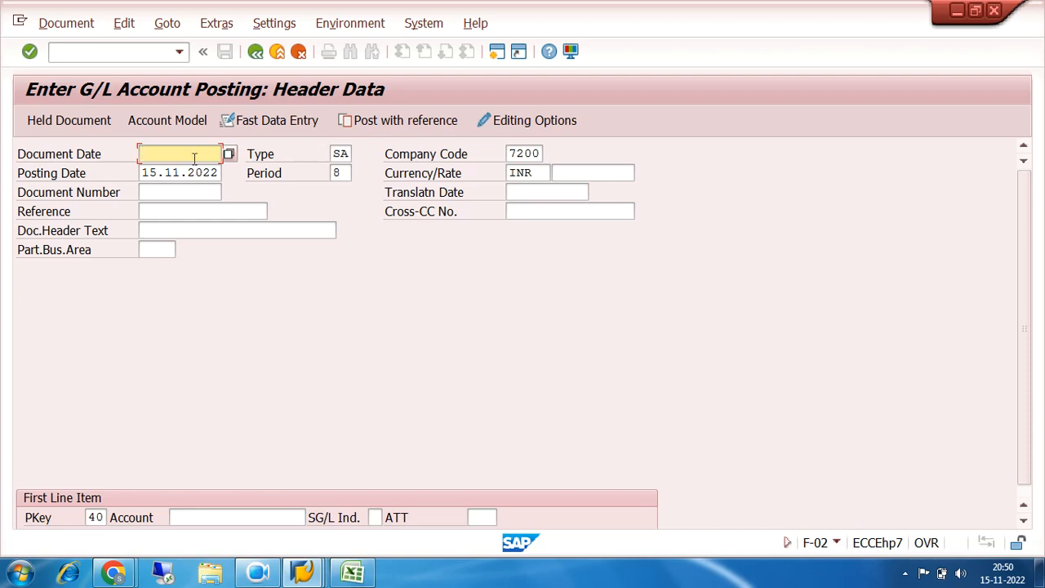
pyautogui.click(278, 52)
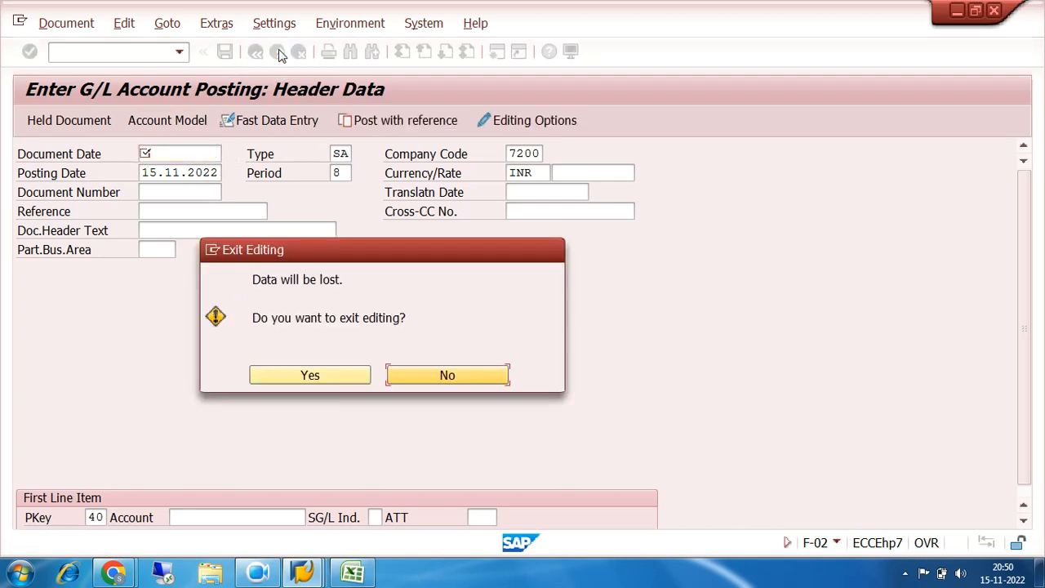
pyautogui.click(287, 378)
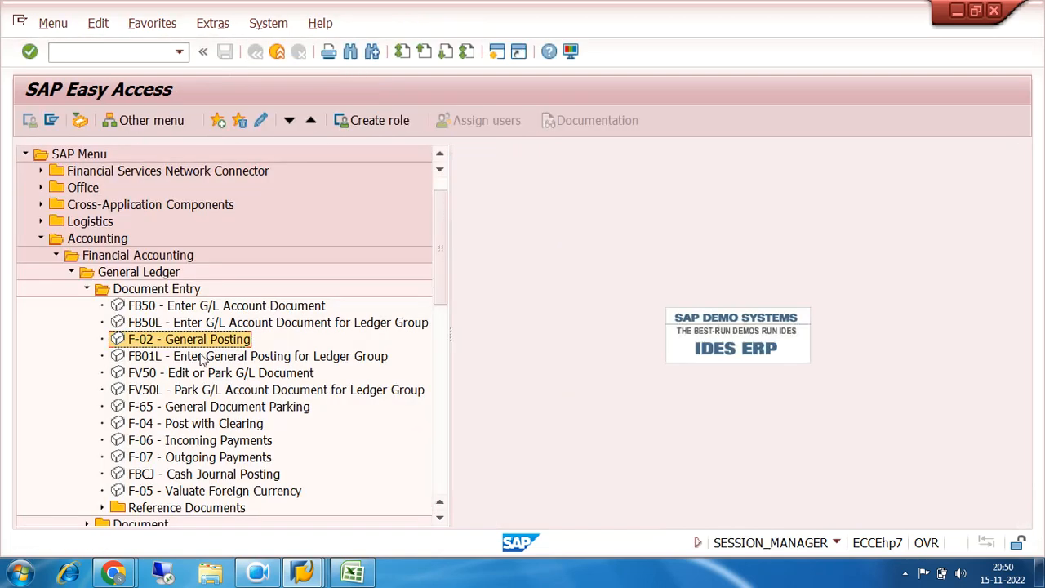
# Open FB50 - Enter G/L Account Document and go through the empty G/L acct fields of its line item rows
pyautogui.doubleClick(160, 309)
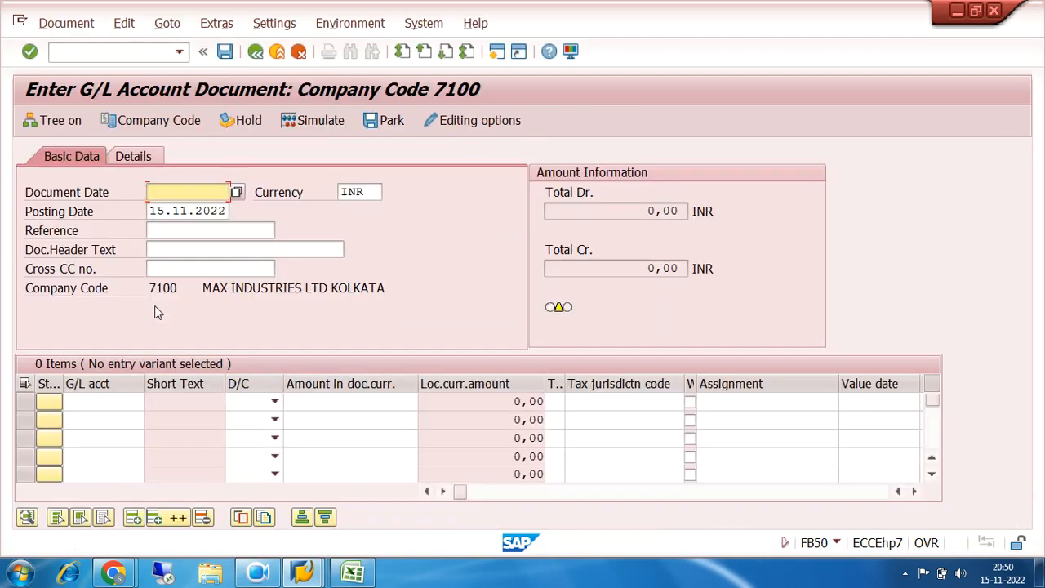
pyautogui.click(107, 401)
pyautogui.click(103, 419)
pyautogui.click(99, 437)
pyautogui.click(98, 455)
pyautogui.click(97, 474)
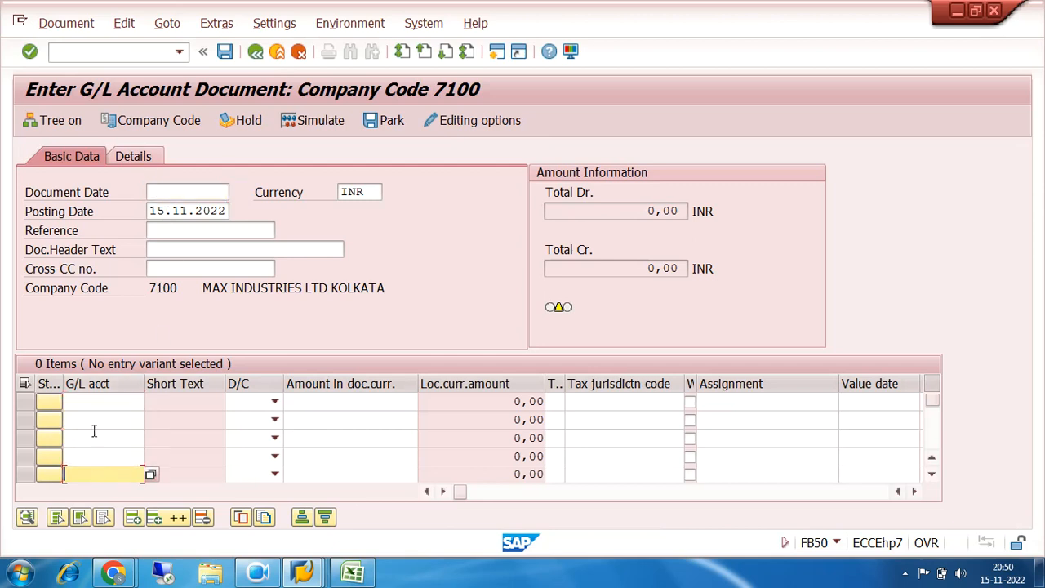
pyautogui.click(95, 421)
pyautogui.click(95, 438)
pyautogui.click(87, 456)
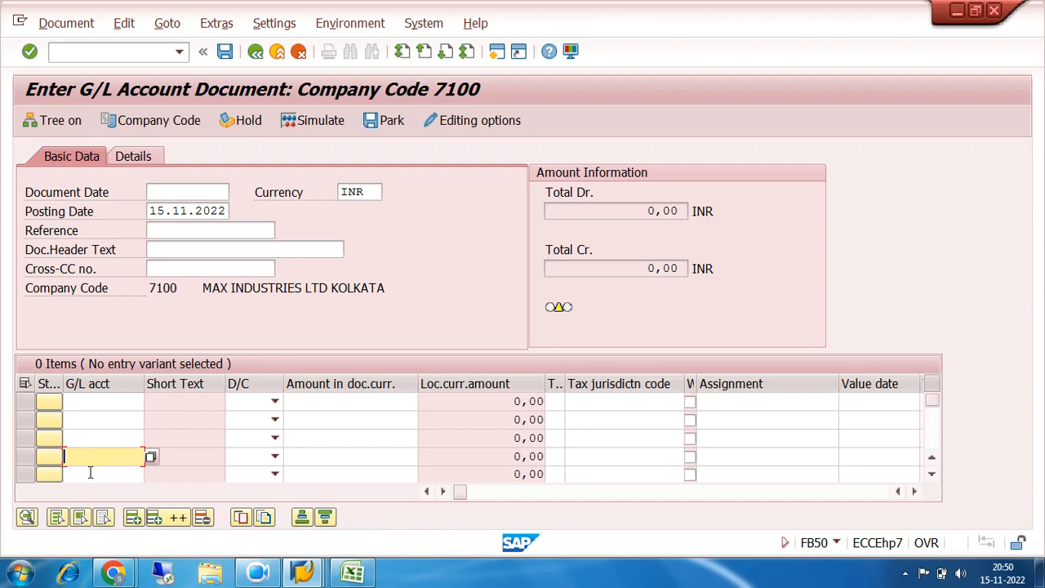
# Review the G/L acct fields of the five line item rows in FB50, and exit without entering a document
pyautogui.click(89, 474)
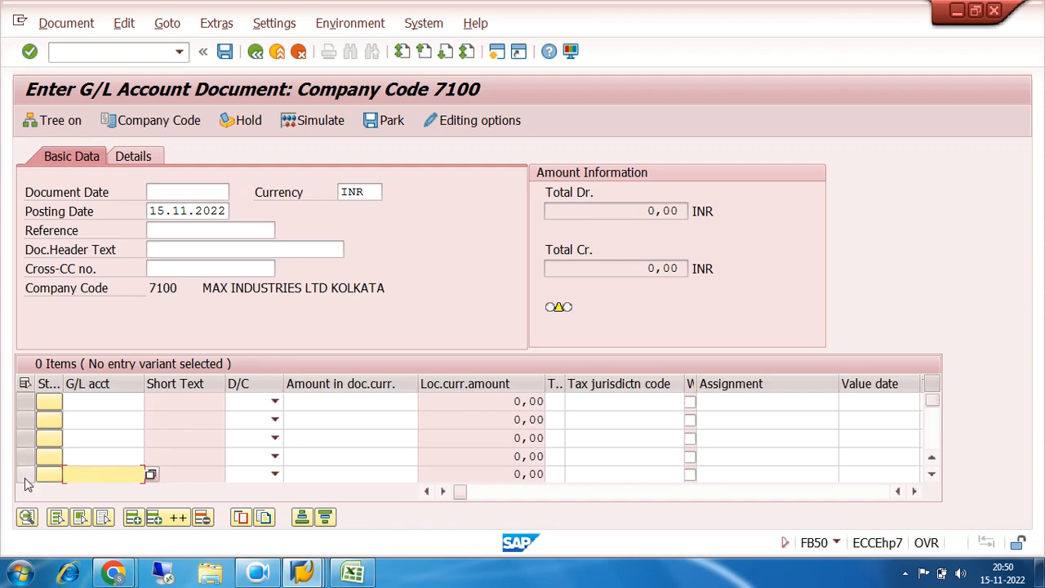
pyautogui.click(103, 400)
pyautogui.click(101, 440)
pyautogui.click(98, 457)
pyautogui.click(96, 475)
pyautogui.click(91, 400)
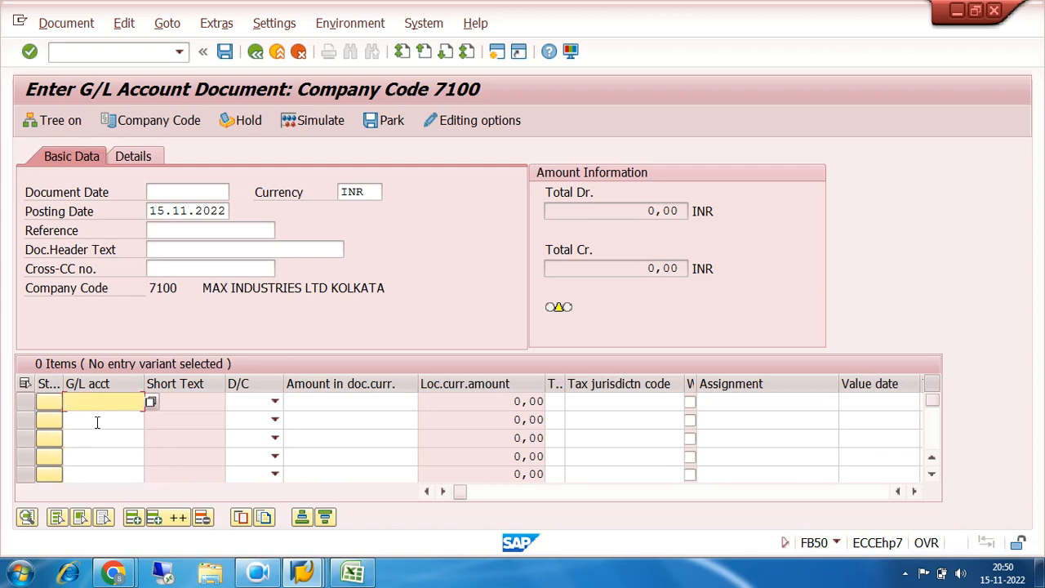
pyautogui.click(96, 421)
pyautogui.click(98, 439)
pyautogui.click(103, 457)
pyautogui.click(107, 475)
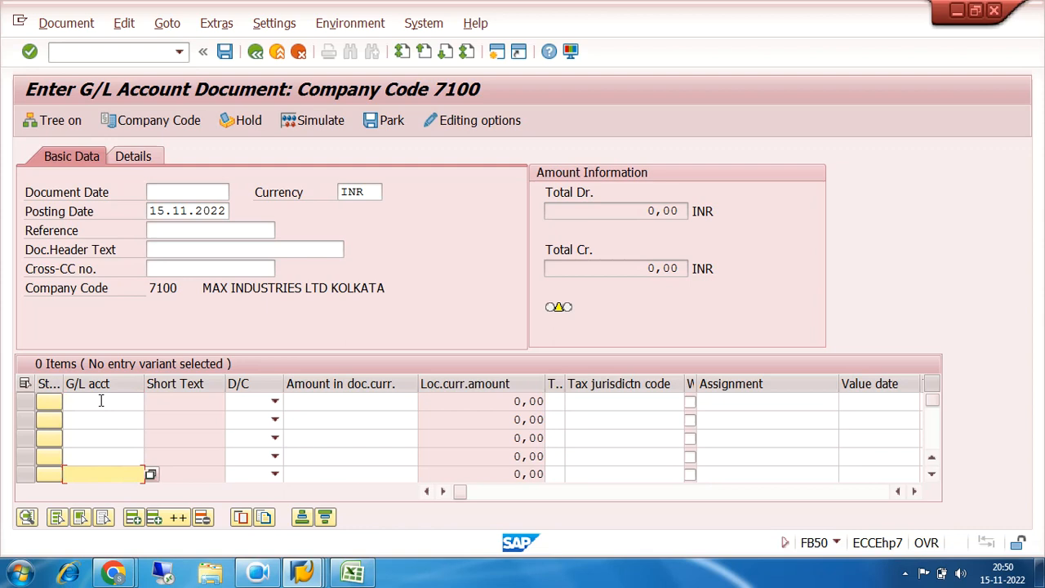
pyautogui.click(255, 51)
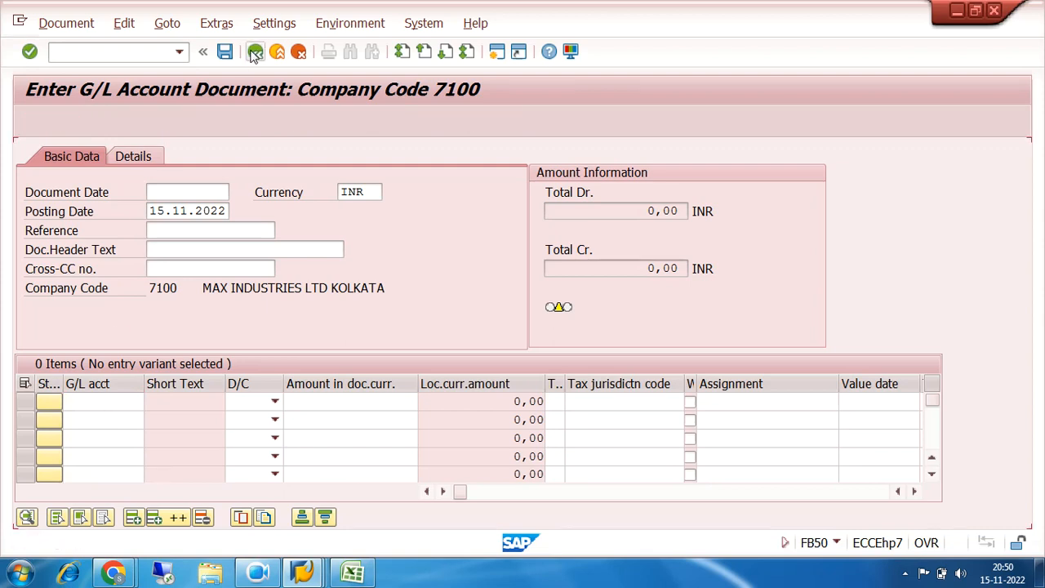
pyautogui.click(277, 52)
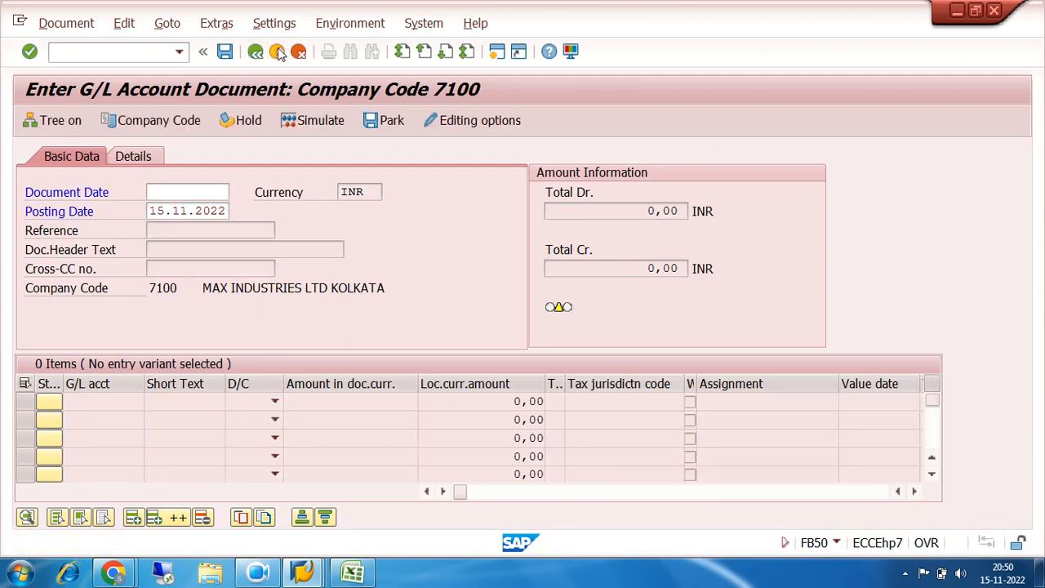
pyautogui.click(308, 372)
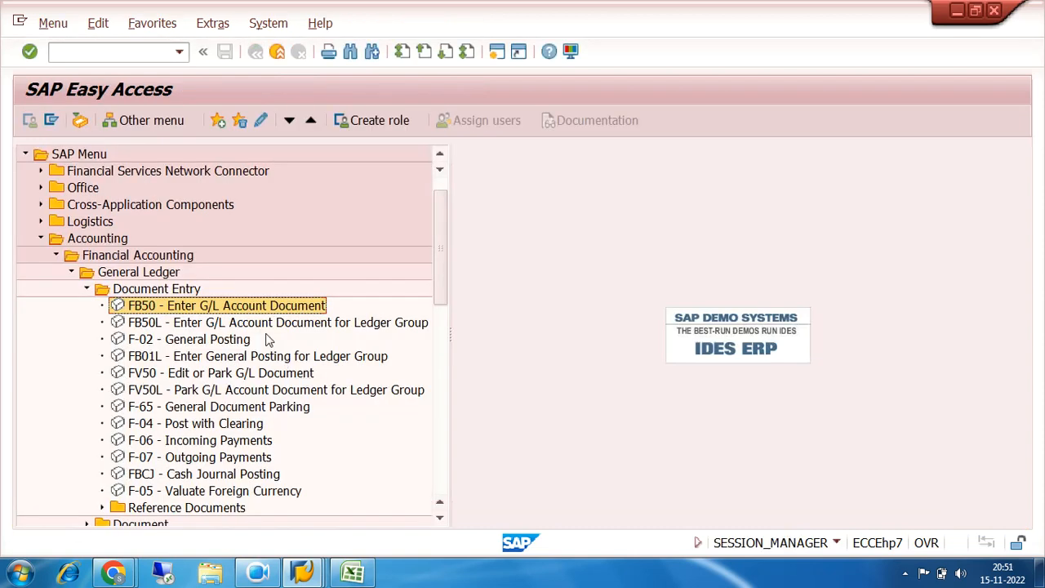
# Open F-02 - General Posting and set the Document Date to 15.11.2022
pyautogui.doubleClick(157, 344)
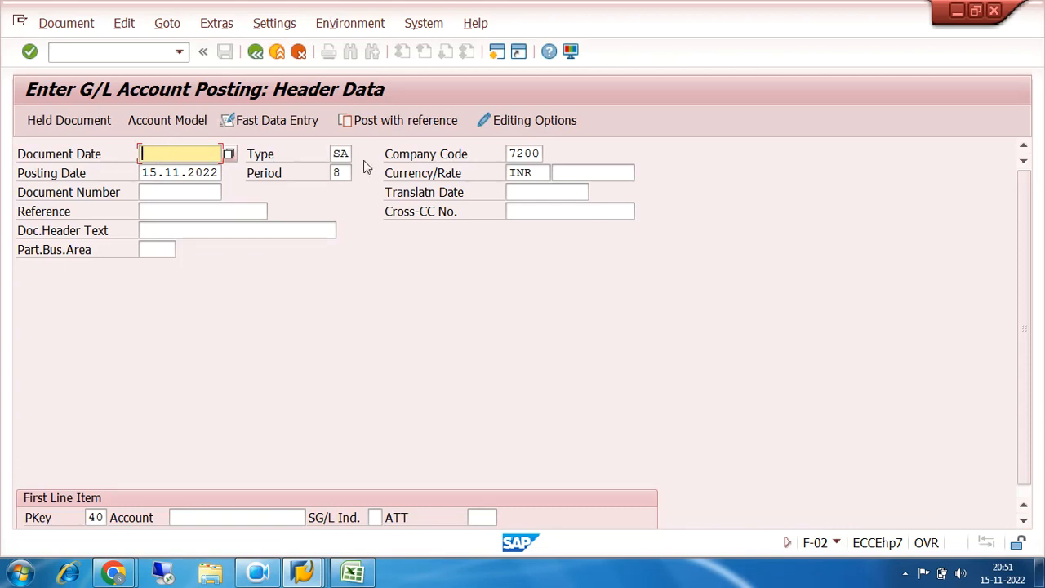
pyautogui.write('15')
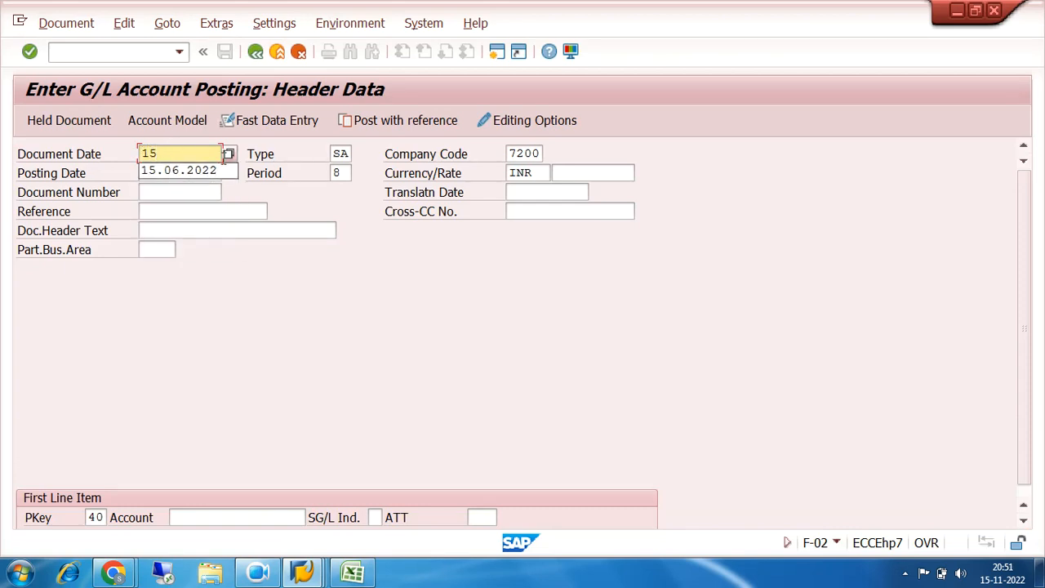
pyautogui.write('.11')
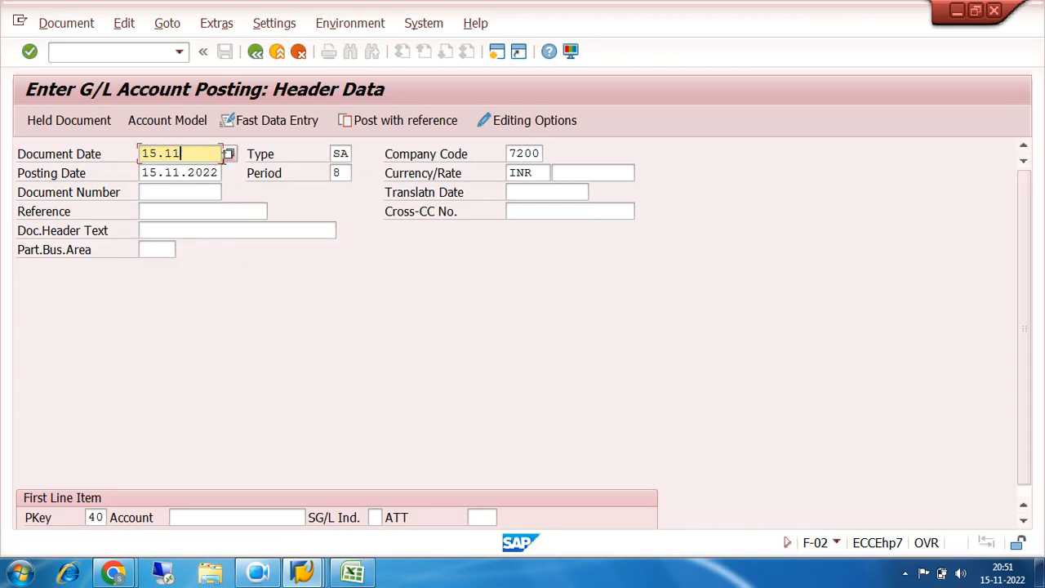
pyautogui.write('.2022')
# Choose G/L account 200000 (BANK ACCOUNT) for the first line item with posting key 40, and open its item details
pyautogui.click(107, 518)
pyautogui.moveTo(106, 518); pyautogui.dragTo(82, 519)
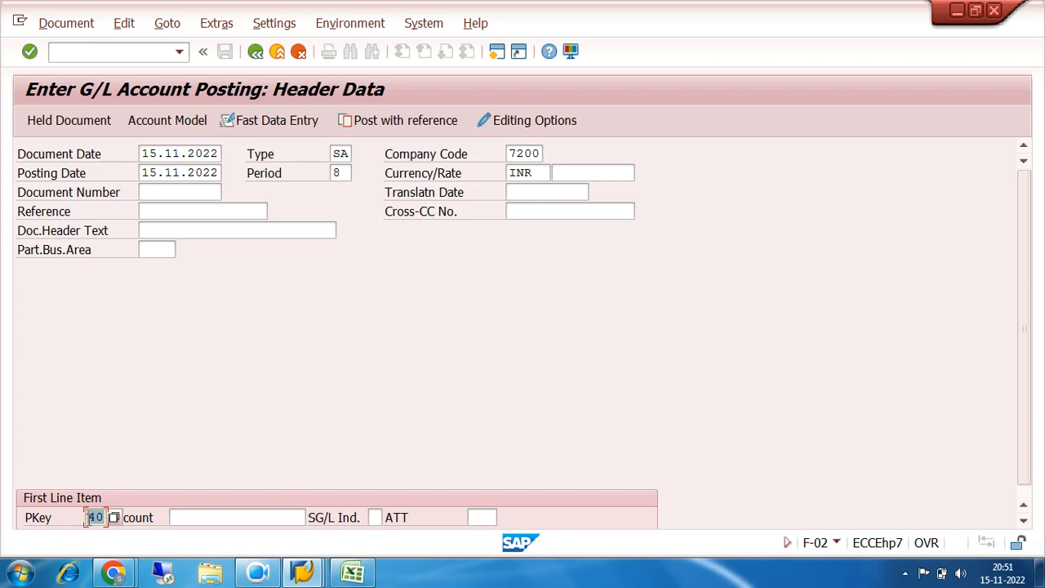
pyautogui.click(191, 515)
pyautogui.click(313, 517)
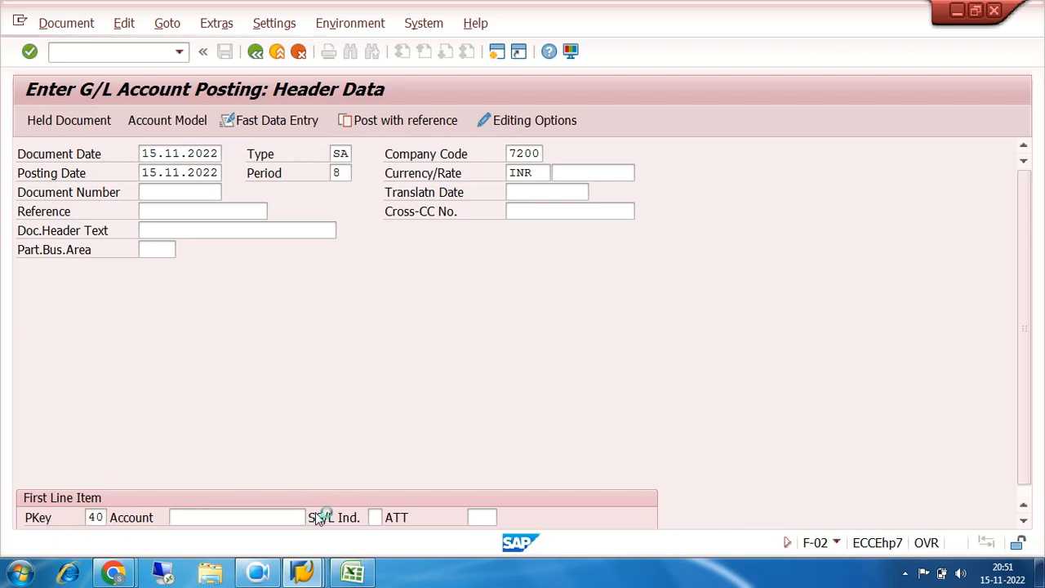
pyautogui.click(688, 329)
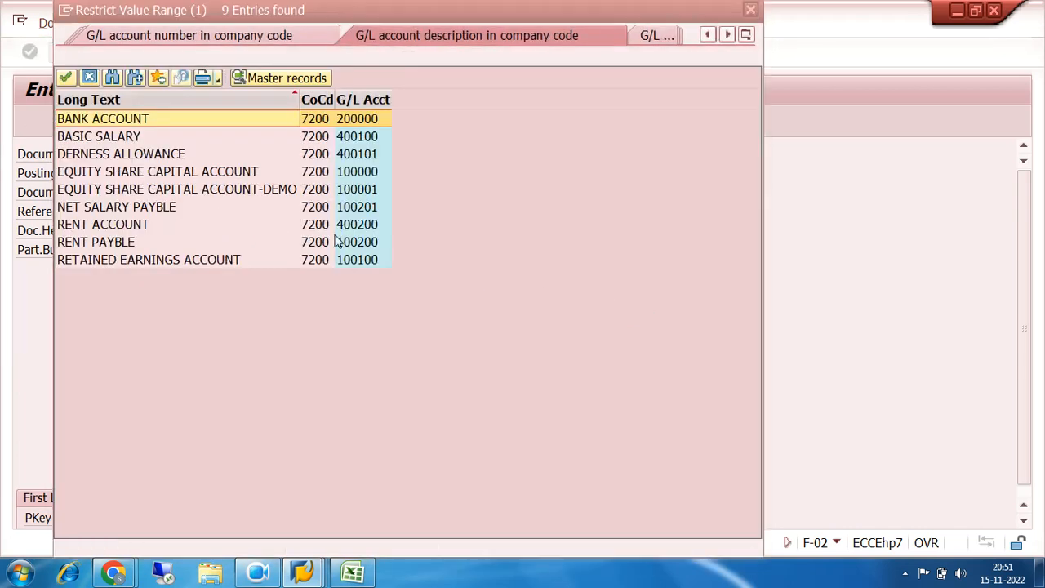
pyautogui.doubleClick(349, 122)
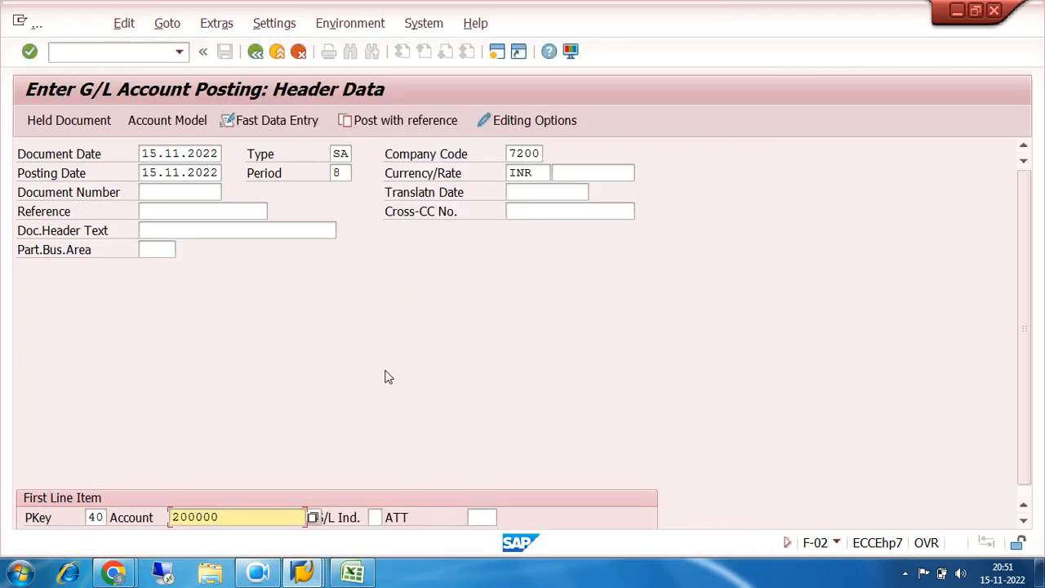
pyautogui.press('Return')
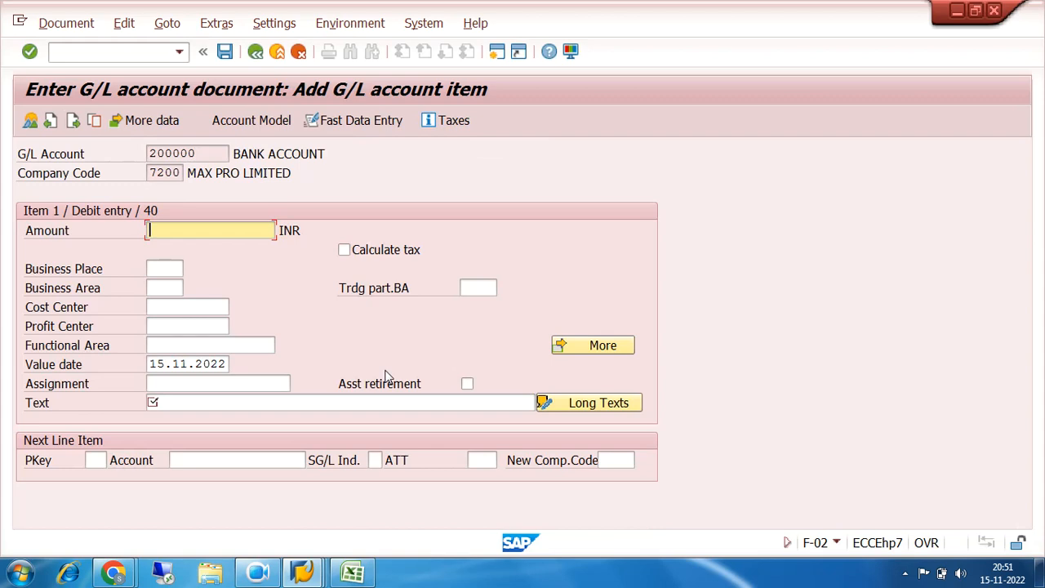
# Enter an amount of 250000 and the text TEST for the bank account debit item
pyautogui.write('250000')
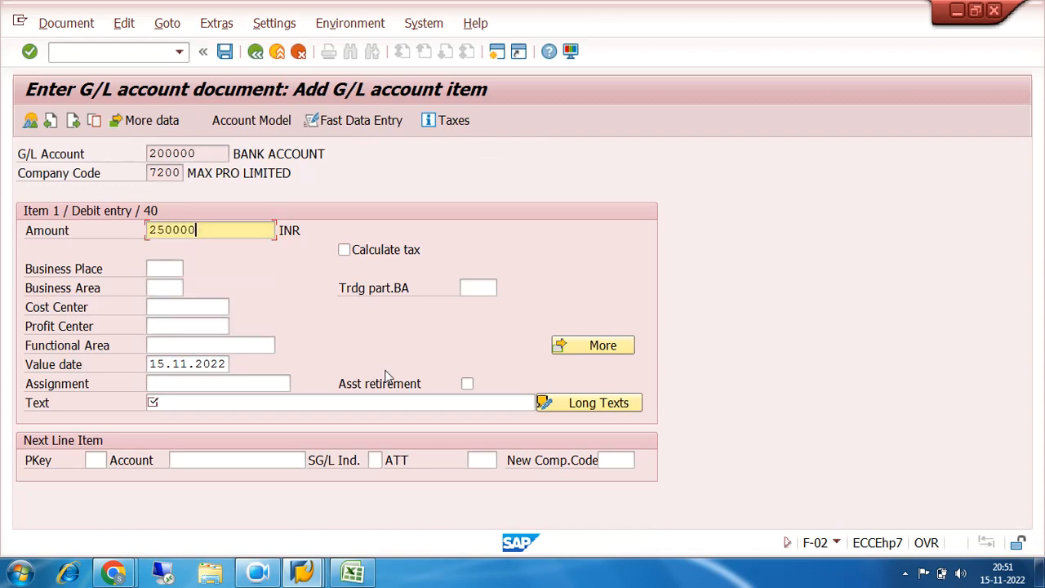
pyautogui.click(216, 402)
pyautogui.write('TEST')
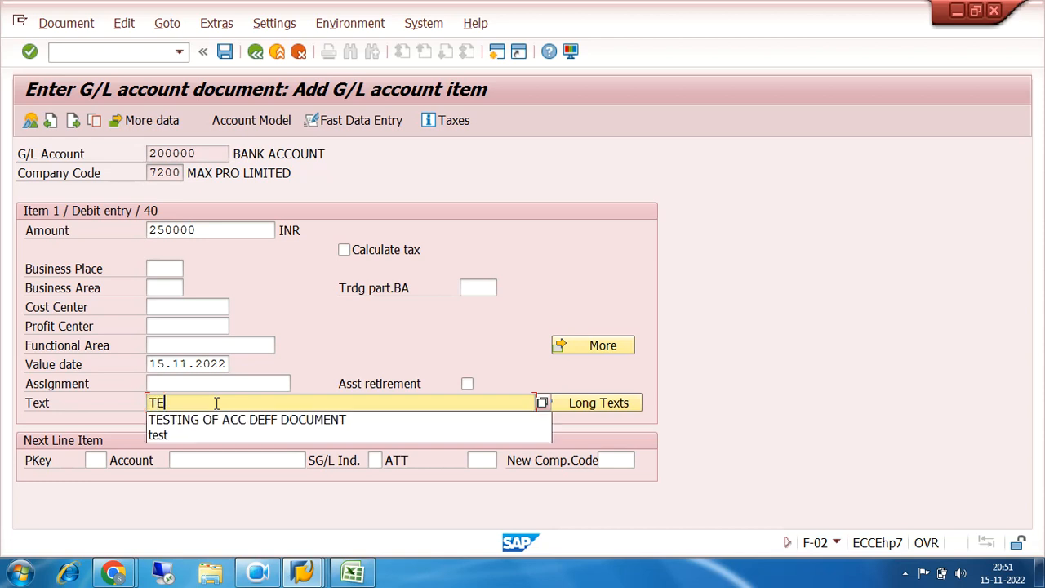
# Add the next line item with posting key 50 and G/L account 100000 (EQUITY SHARE CAPITAL ACCOUNT)
pyautogui.click(96, 461)
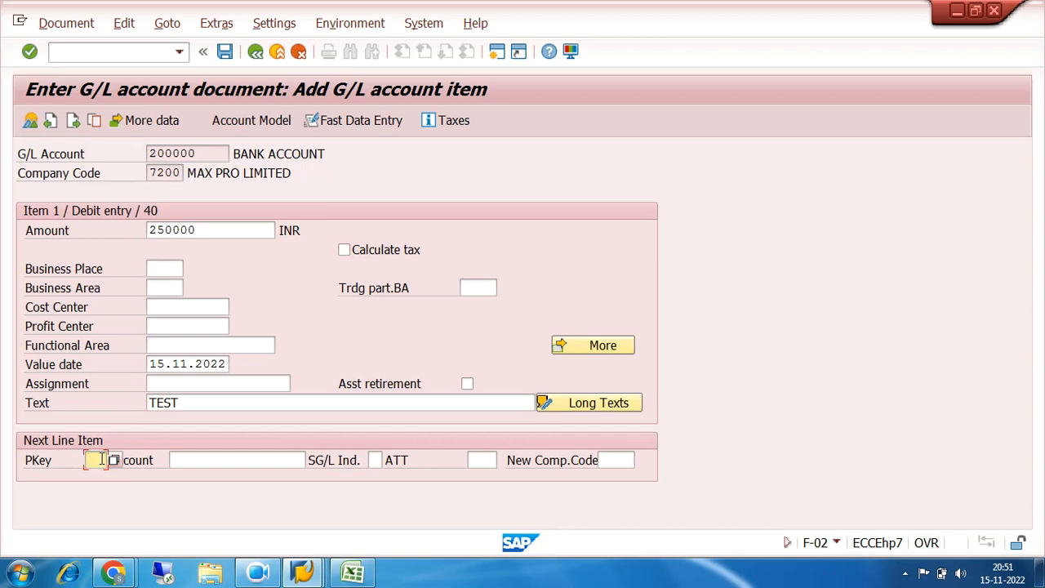
pyautogui.write('50')
pyautogui.click(200, 462)
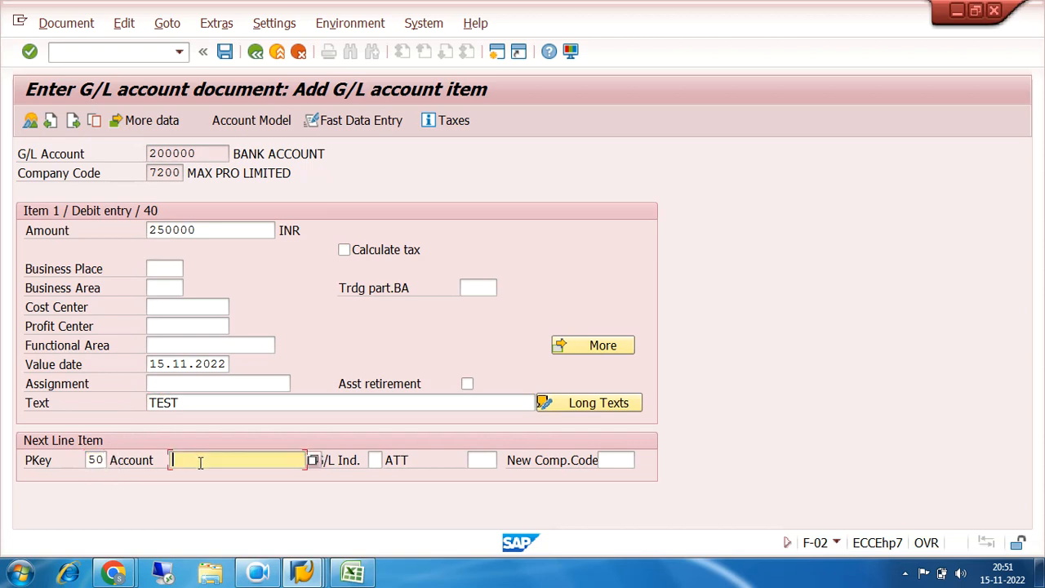
pyautogui.click(312, 461)
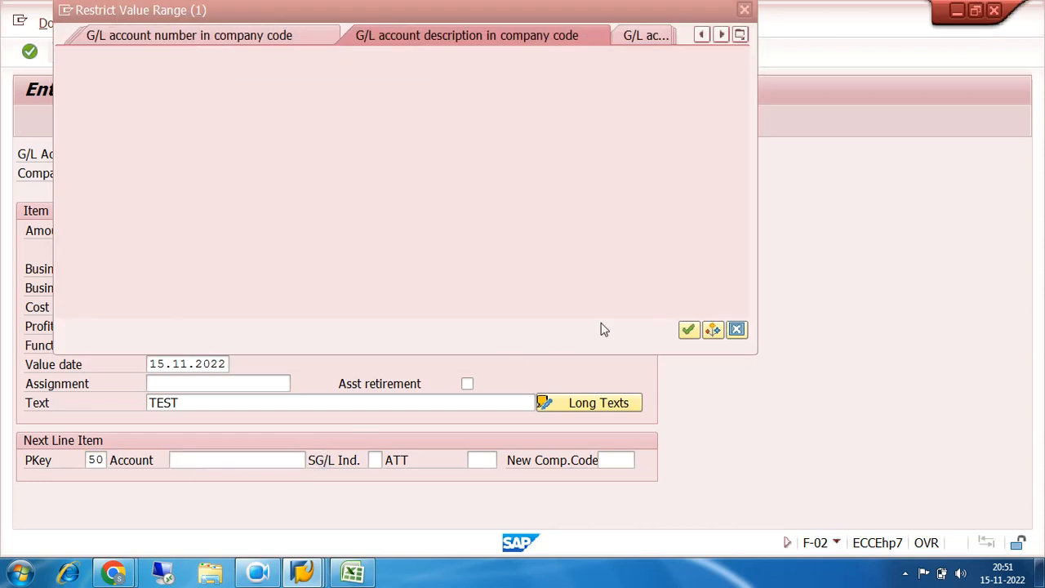
pyautogui.click(690, 329)
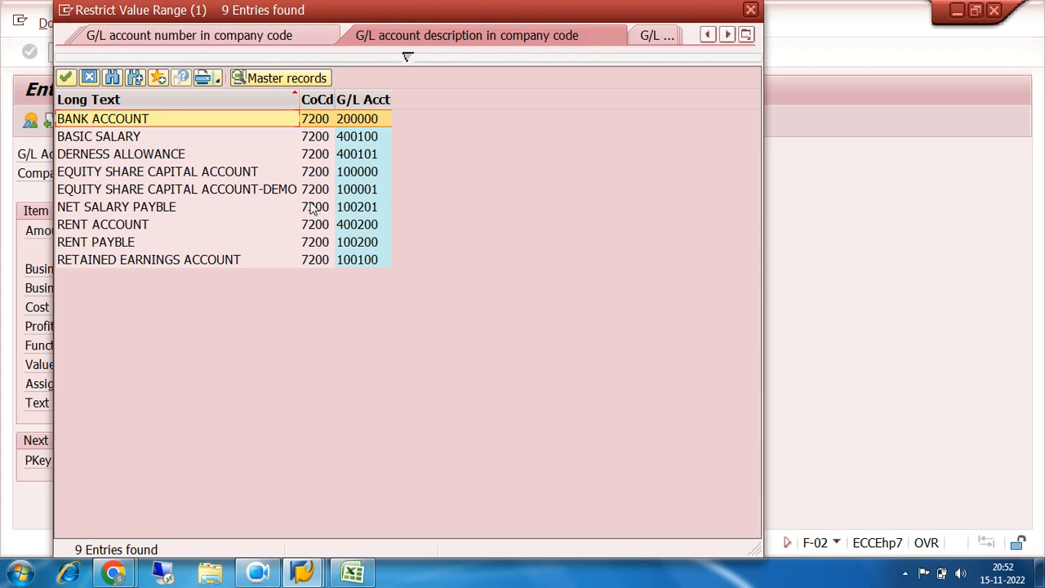
pyautogui.doubleClick(353, 173)
pyautogui.press('Return')
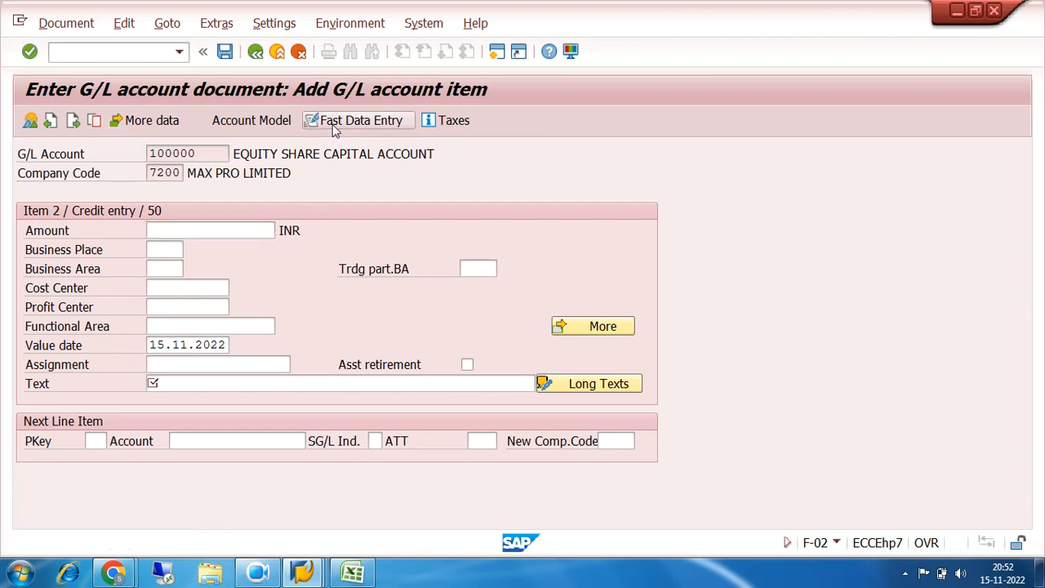
# Fill the credit item with the amount * and the text GBGB, and switch to Fast Data Entry
pyautogui.press('Return')
pyautogui.write('GBGB')
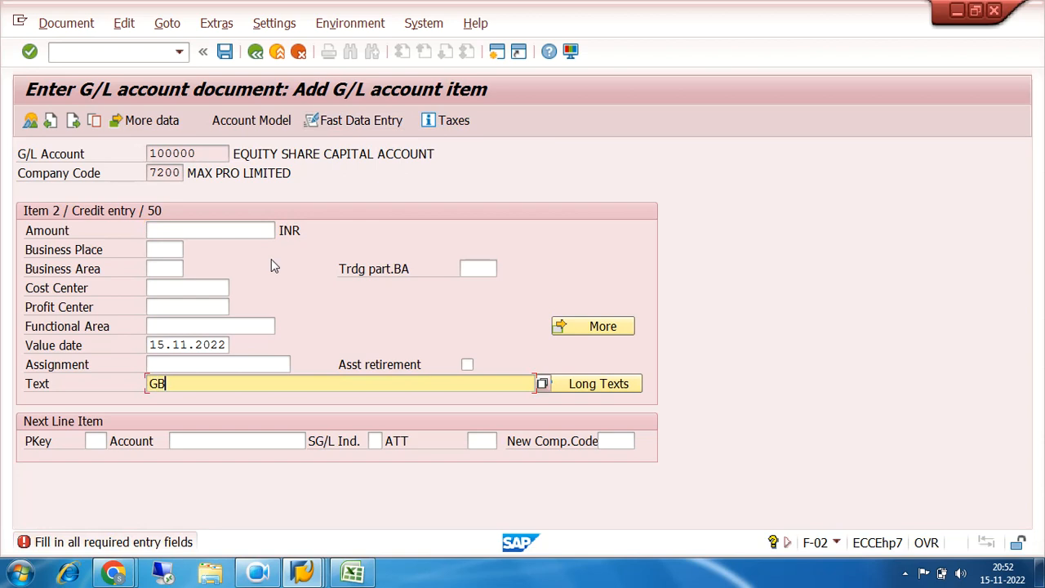
pyautogui.click(350, 120)
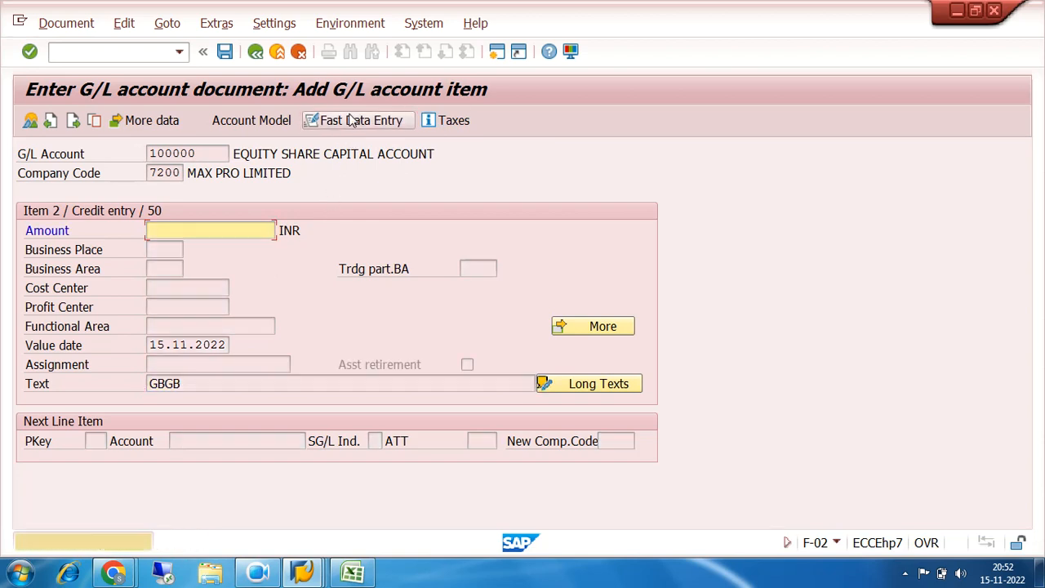
pyautogui.write('*')
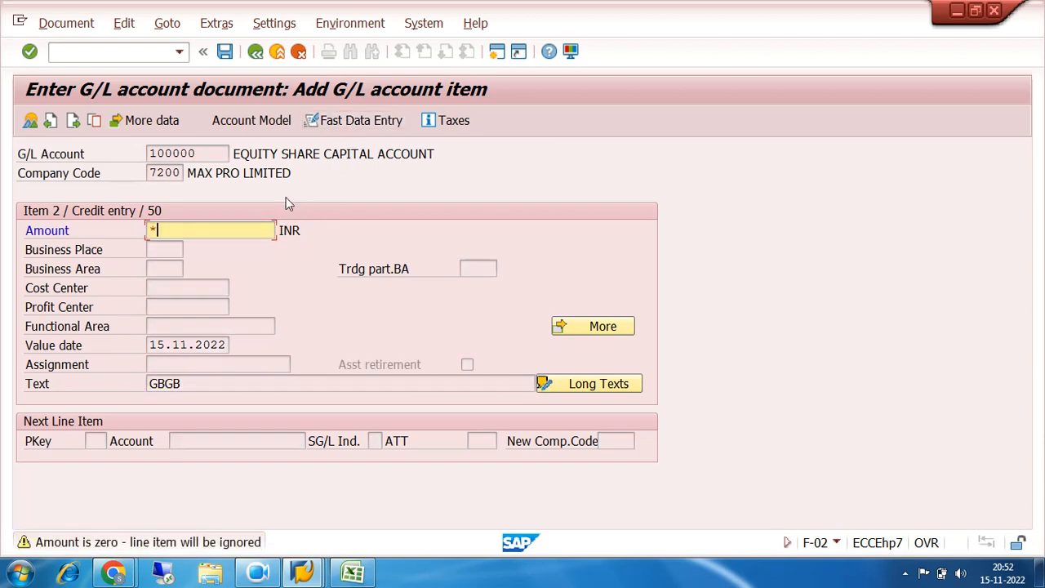
pyautogui.click(338, 121)
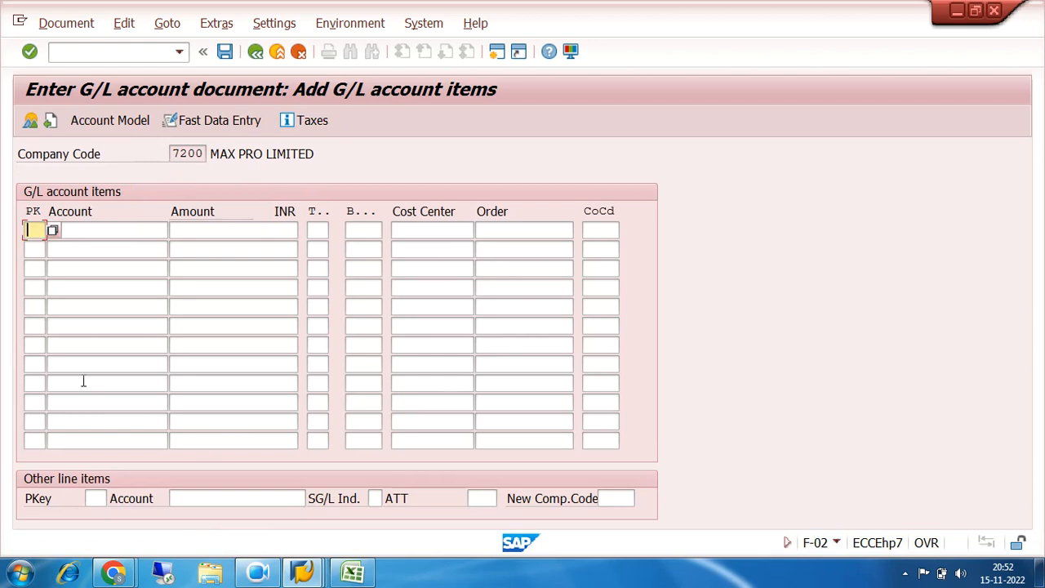
# Examine the PK, Account and Amount fields of the fast data entry rows, and leave F-02 with /N without posting
pyautogui.click(81, 229)
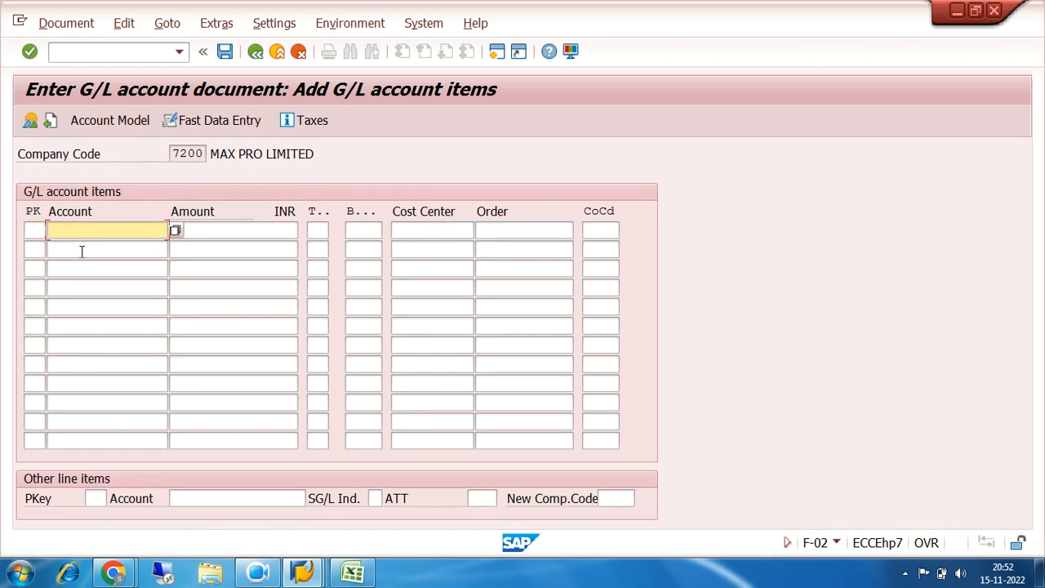
pyautogui.click(30, 249)
pyautogui.click(37, 283)
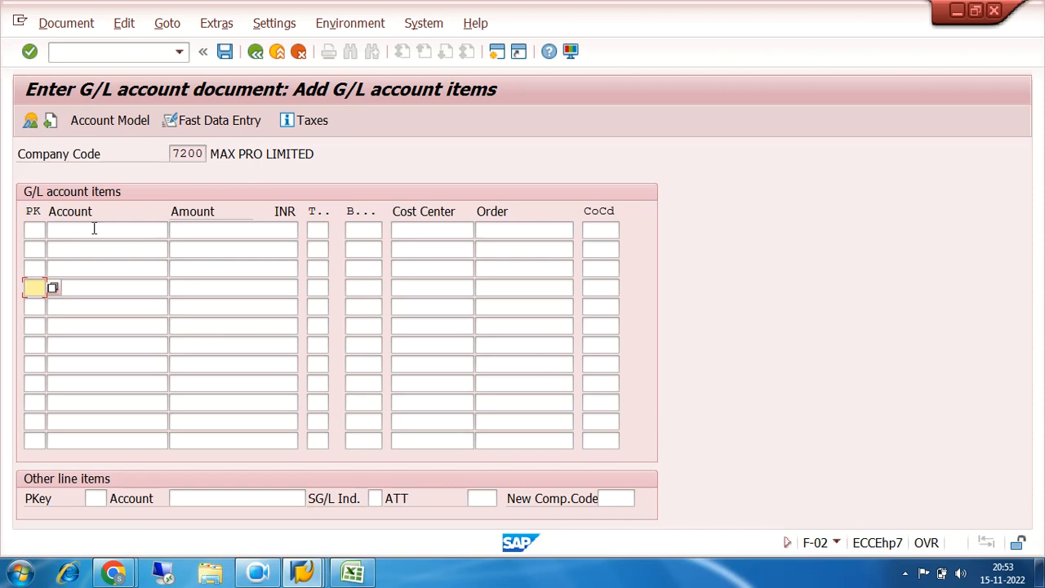
pyautogui.click(35, 229)
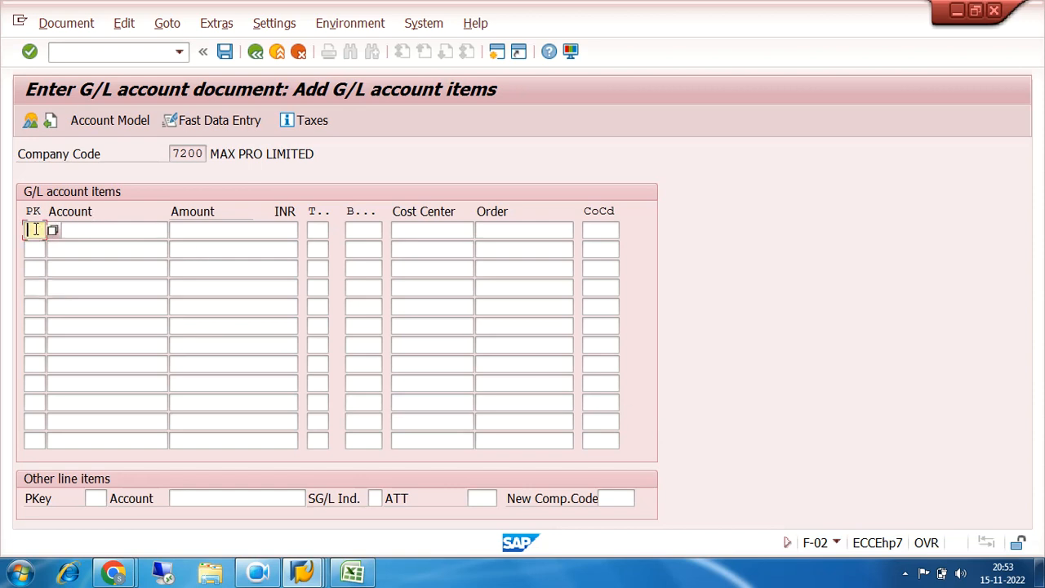
pyautogui.press('Tab')
pyautogui.click(205, 233)
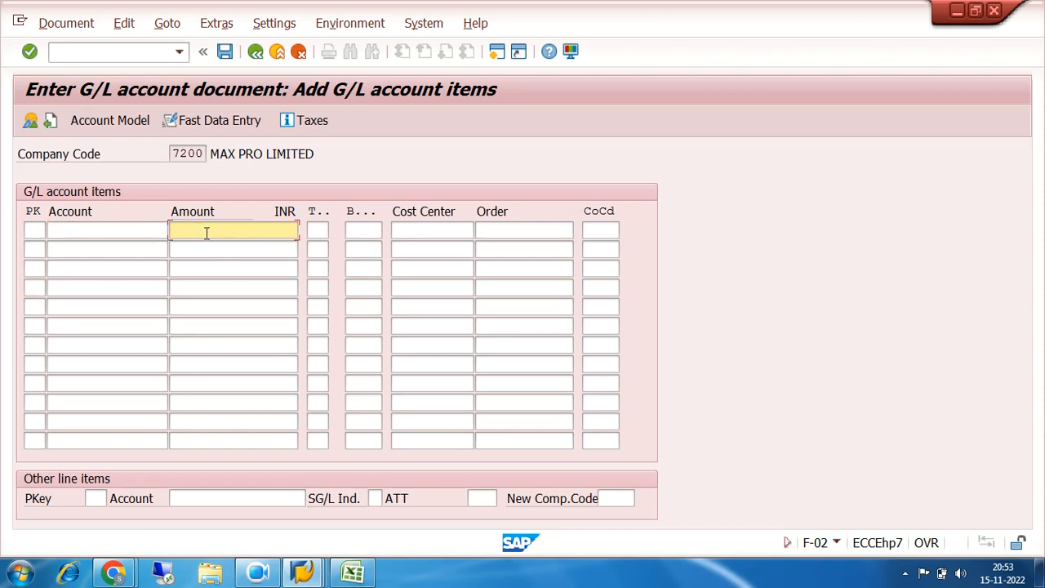
pyautogui.click(35, 229)
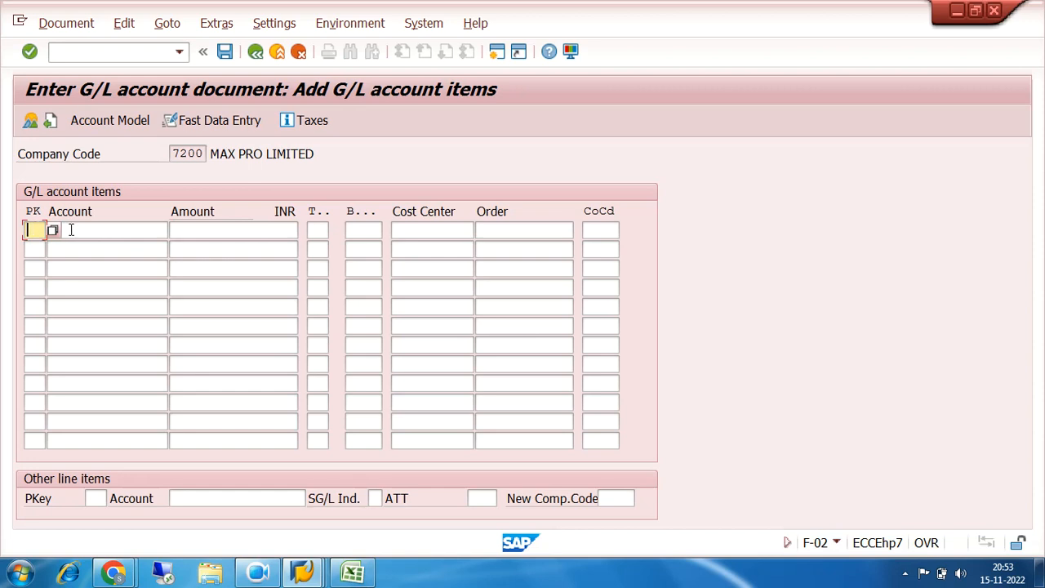
pyautogui.click(70, 229)
pyautogui.click(216, 238)
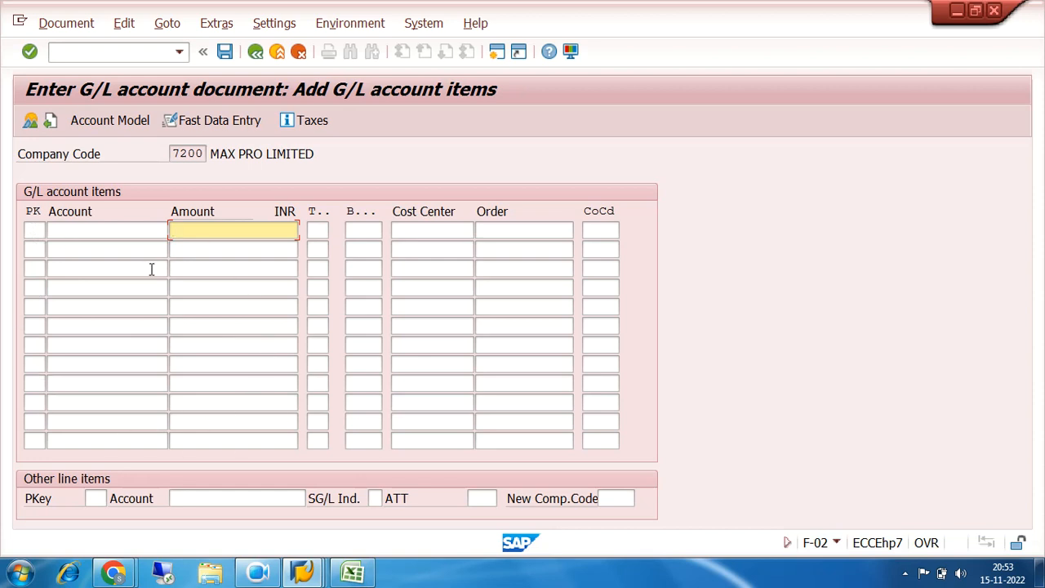
pyautogui.click(146, 51)
pyautogui.write('/N')
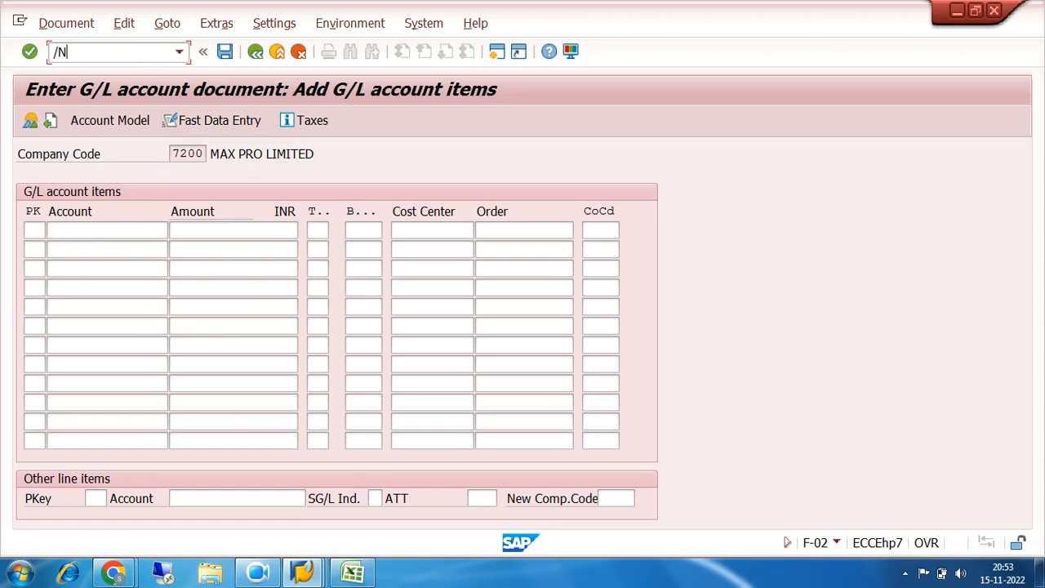
pyautogui.press('Return')
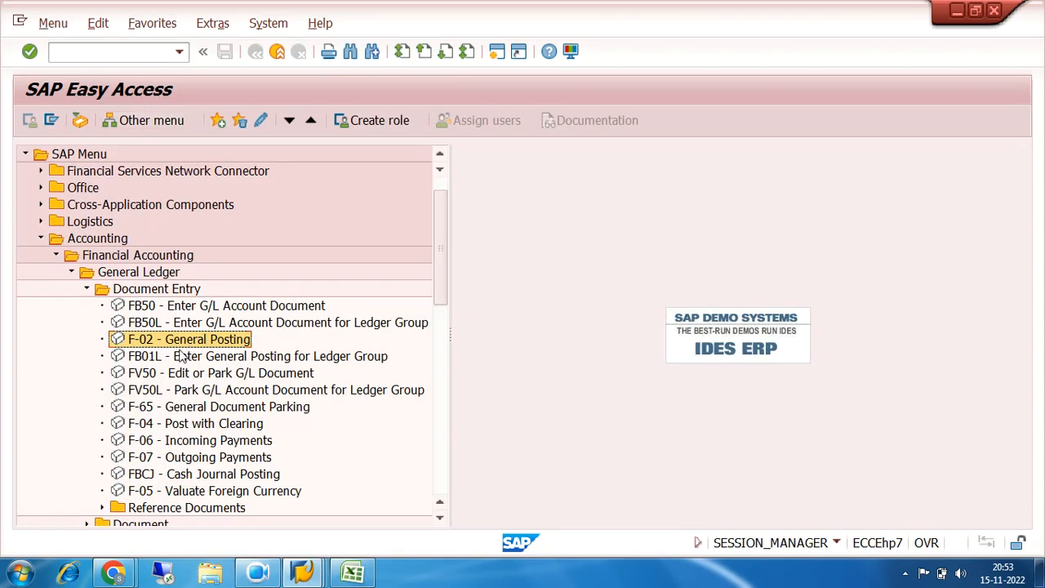
# Open FB50 to view its G/L account document entry screen, and leave it with /N
pyautogui.click(142, 309)
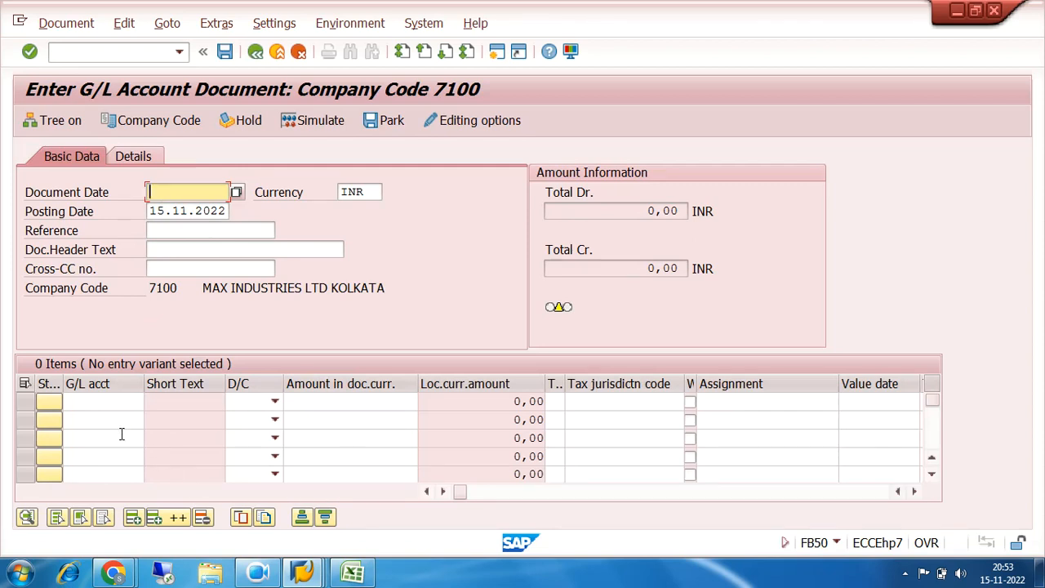
pyautogui.click(166, 52)
pyautogui.write('/N')
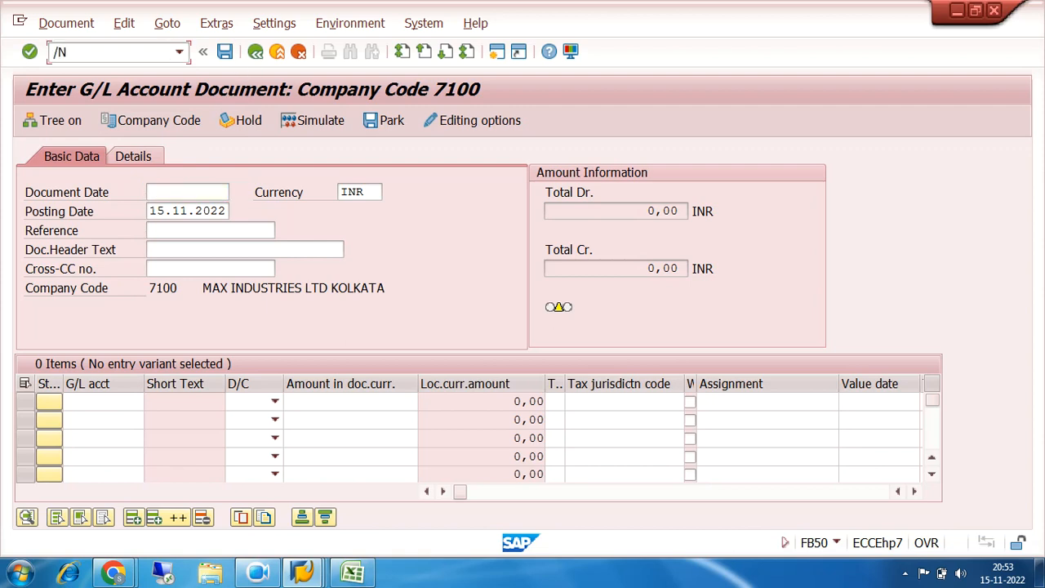
pyautogui.press('Return')
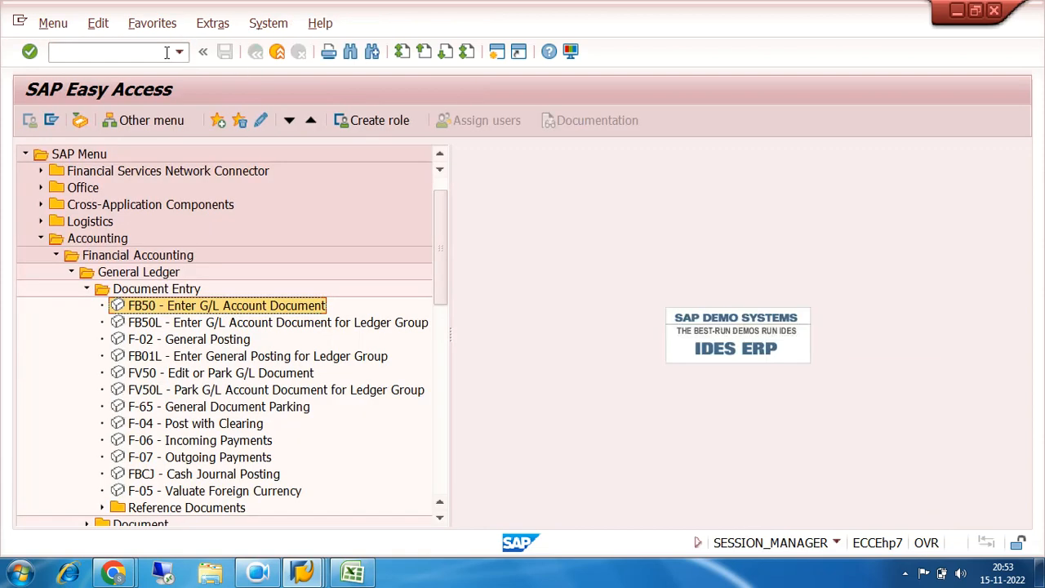
# Review the ledger group posting transactions under Document Entry, and open FB01L to examine its Ledger Grp field
pyautogui.click(200, 327)
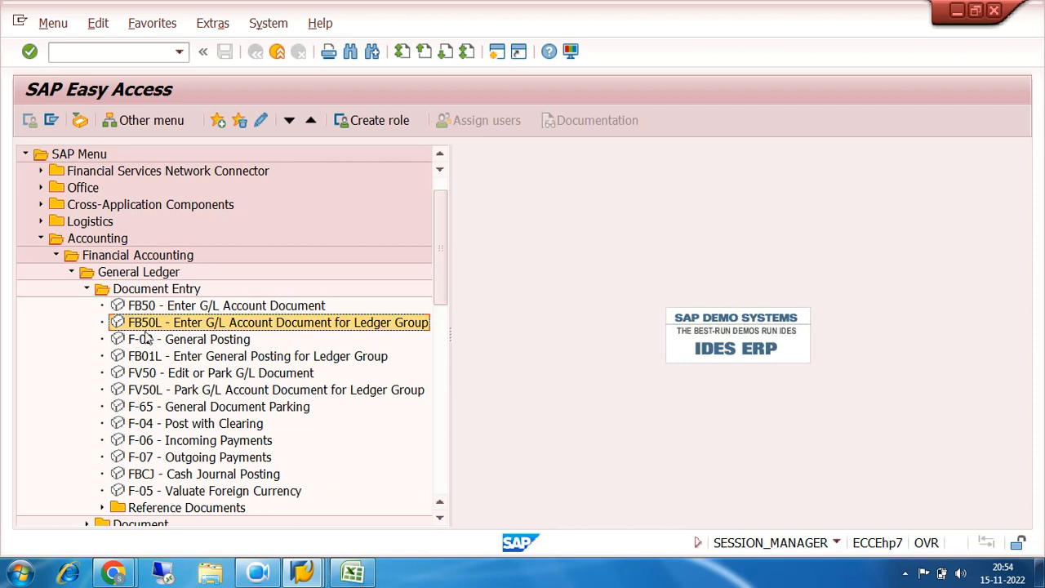
pyautogui.click(214, 341)
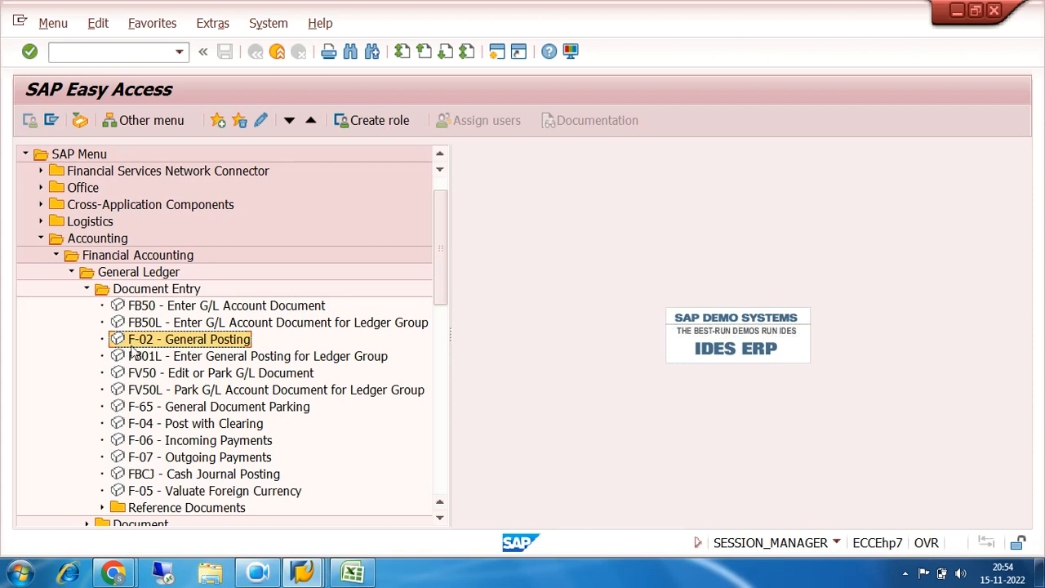
pyautogui.click(224, 360)
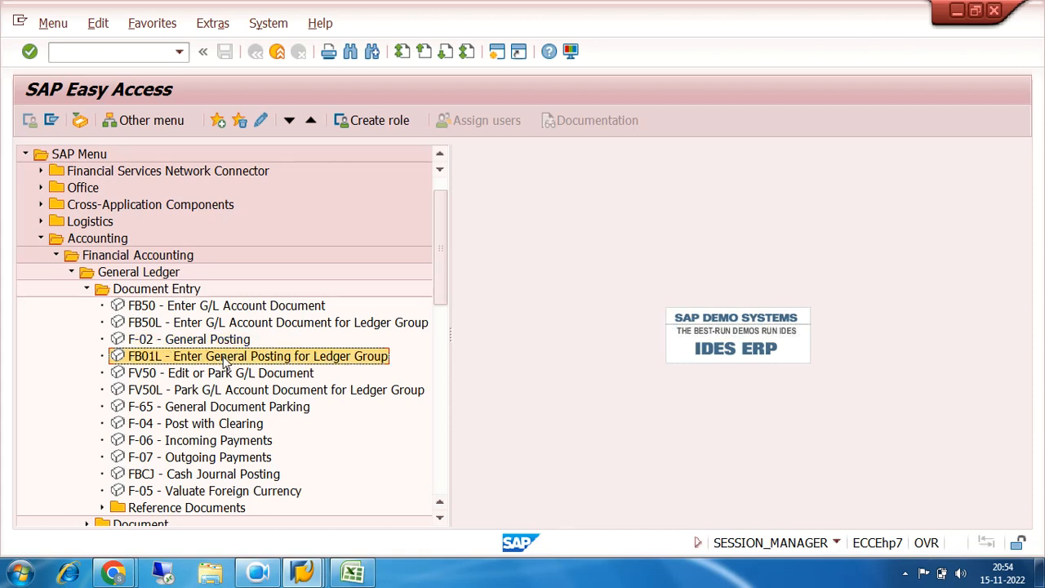
pyautogui.doubleClick(182, 362)
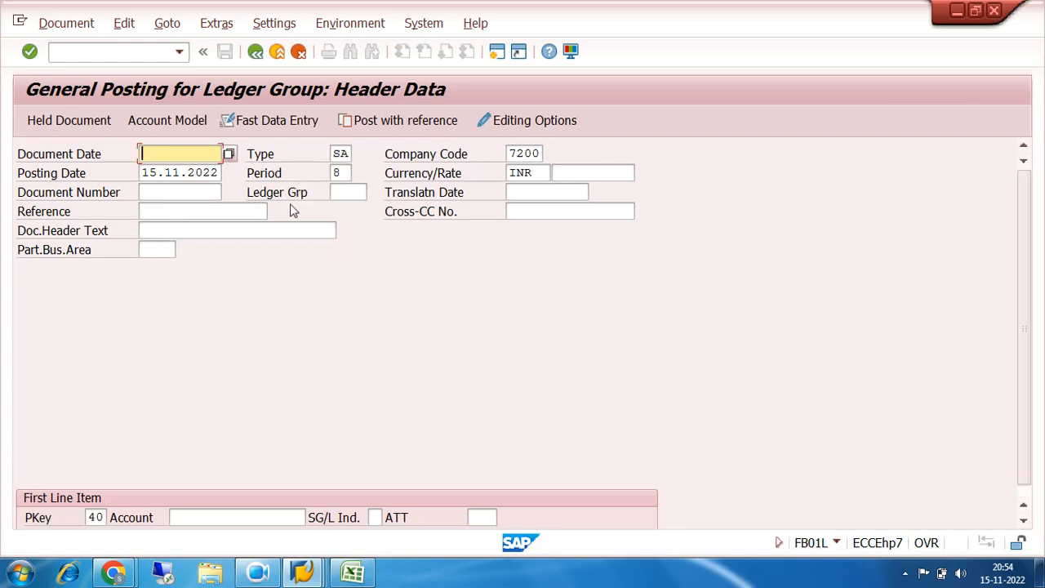
pyautogui.click(336, 193)
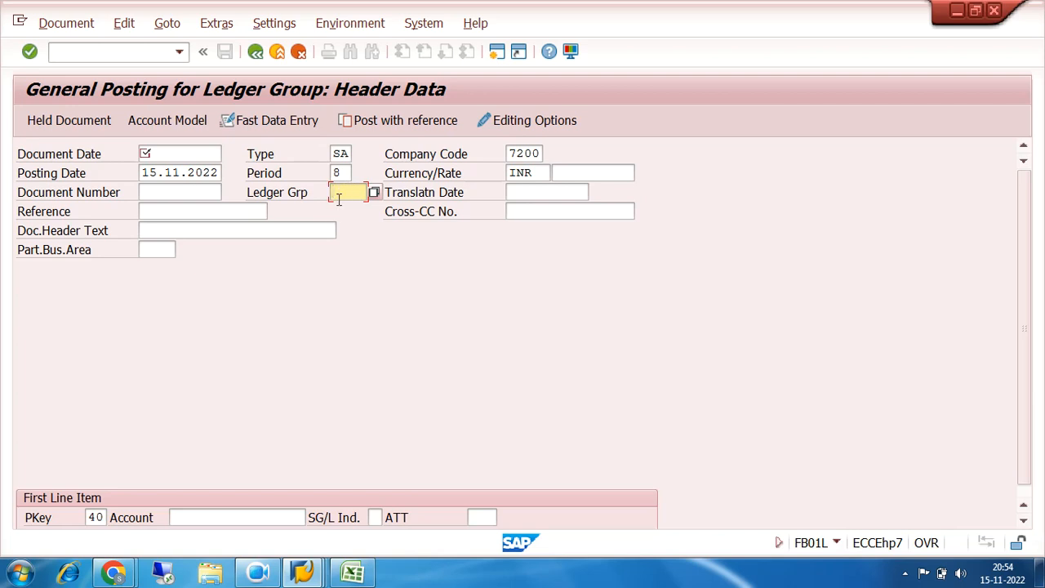
# Leave FB01L with /N and open the FB50 G/L account document entry from the Document Entry folder
pyautogui.click(150, 55)
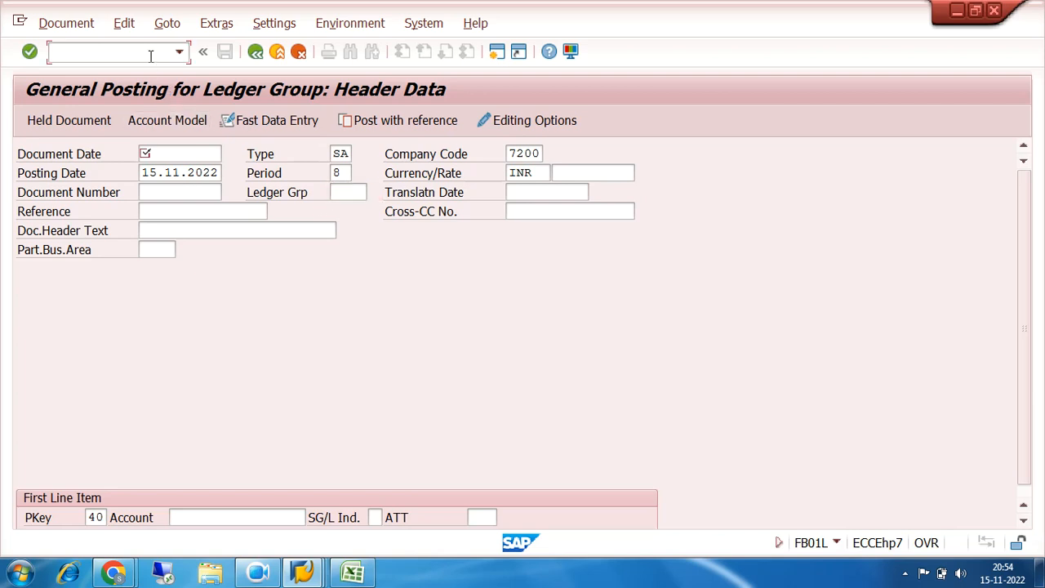
pyautogui.write('/N')
pyautogui.press('Return')
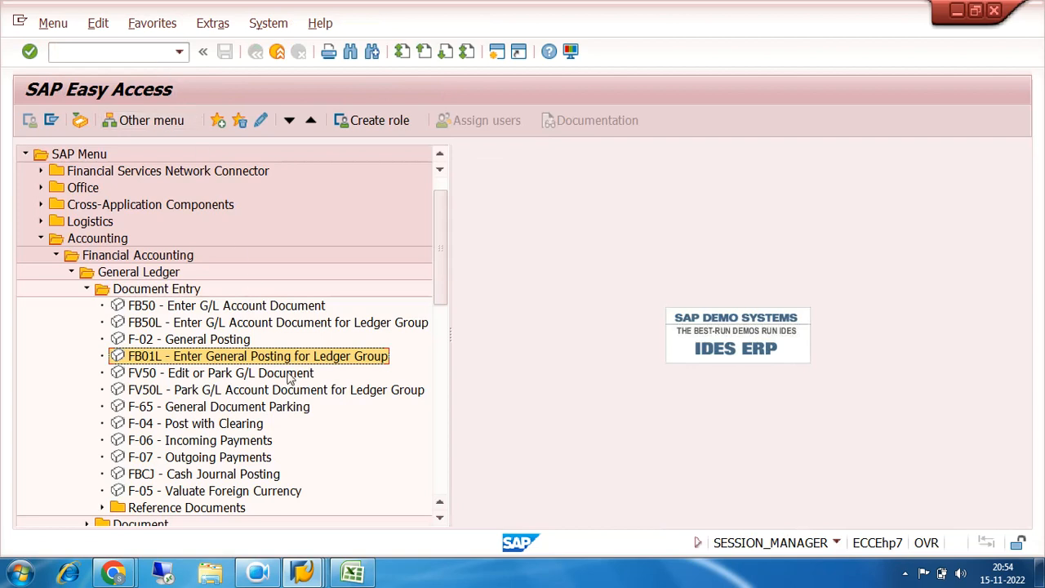
pyautogui.click(316, 575)
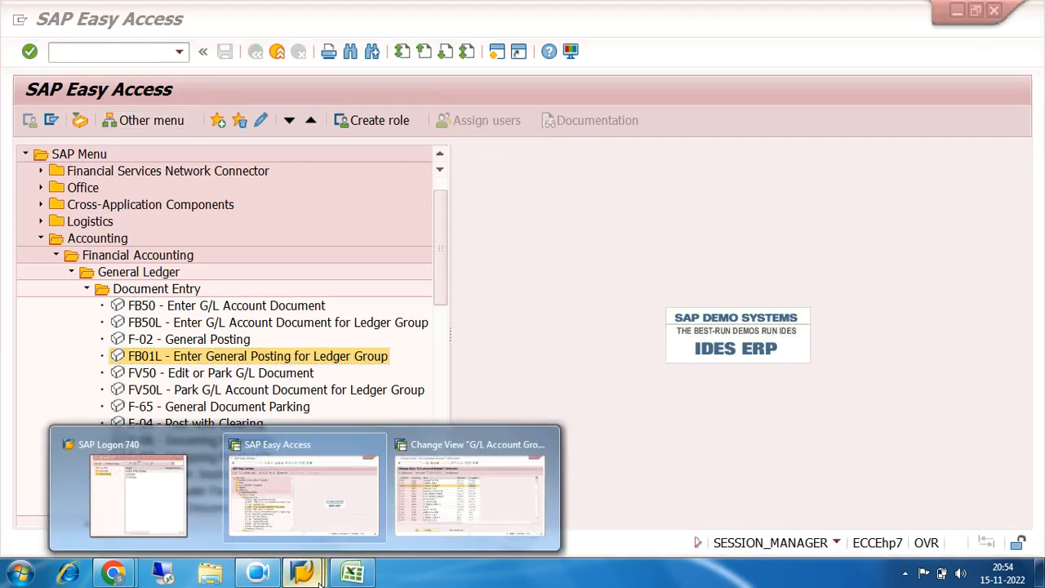
pyautogui.click(312, 500)
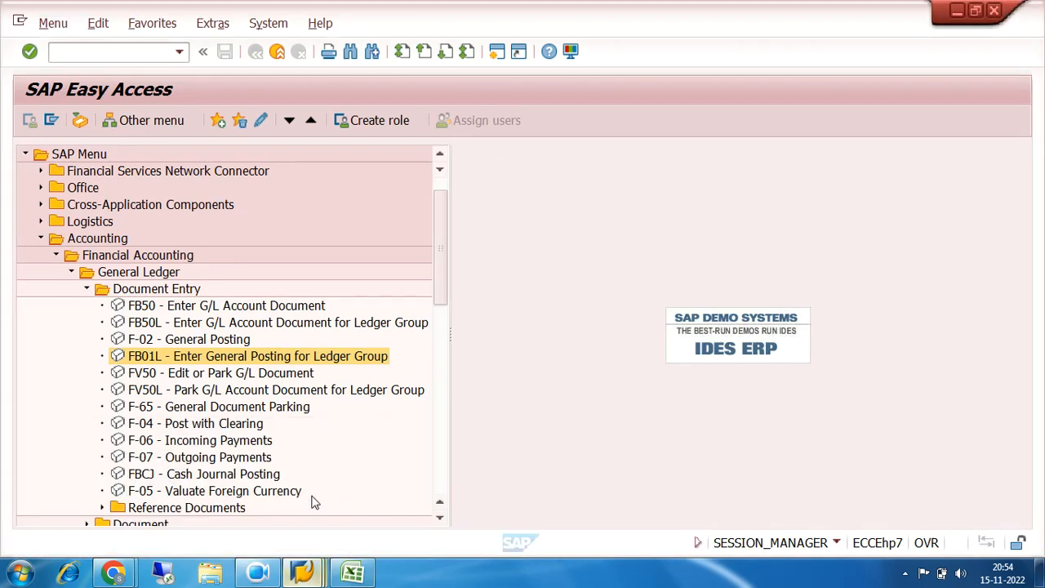
pyautogui.doubleClick(147, 308)
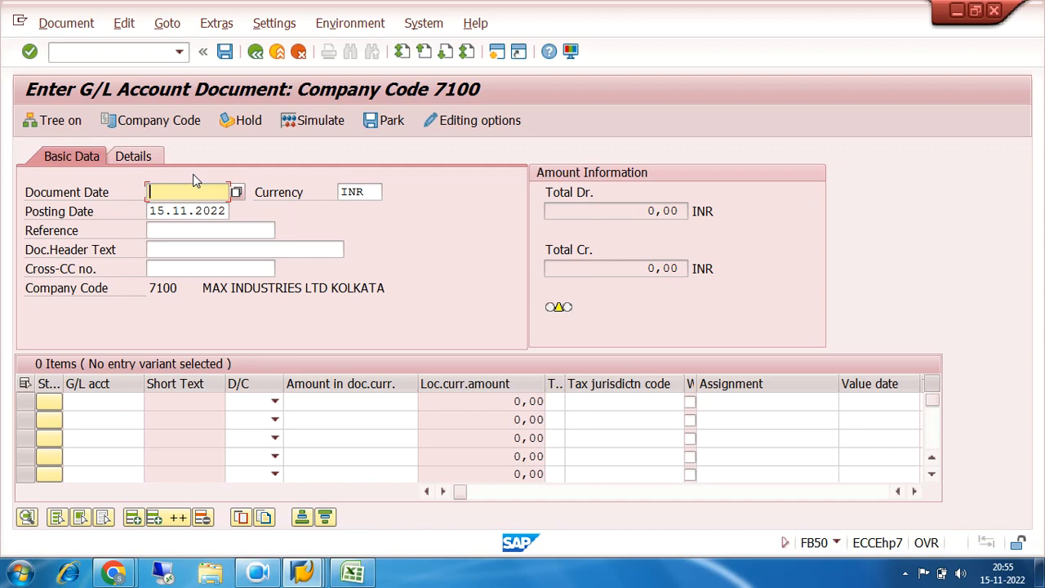
pyautogui.write('31.11.2022')
pyautogui.press('Tab')
pyautogui.press('Tab')
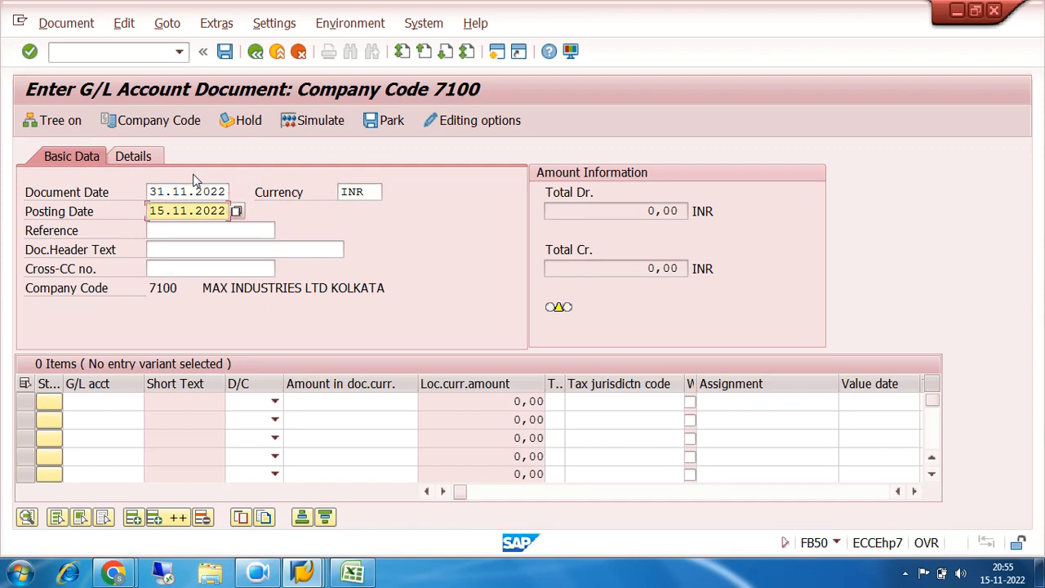
pyautogui.write('31')
pyautogui.click(141, 401)
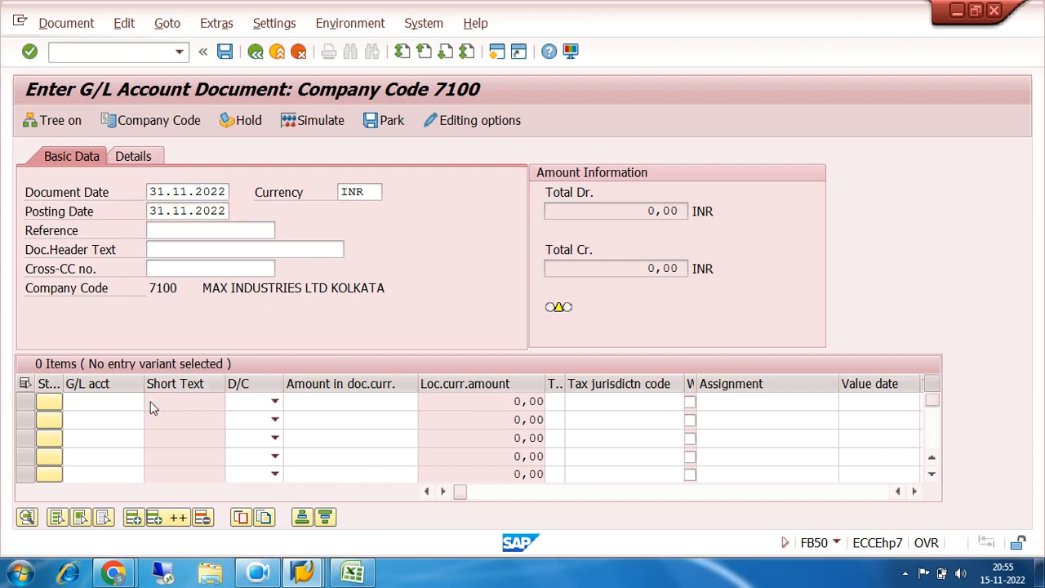
pyautogui.press('F4')
pyautogui.click(657, 533)
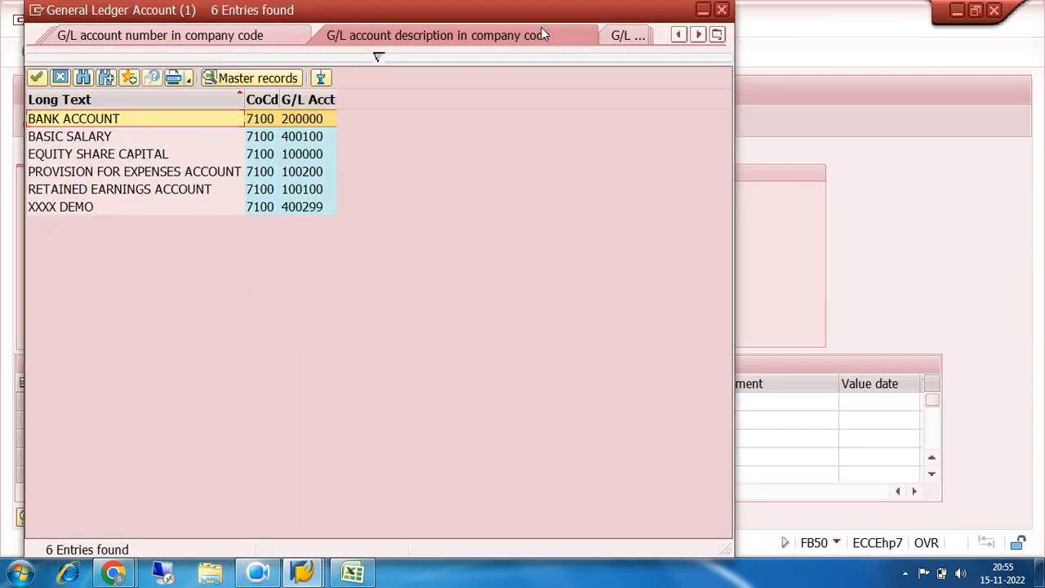
pyautogui.click(722, 10)
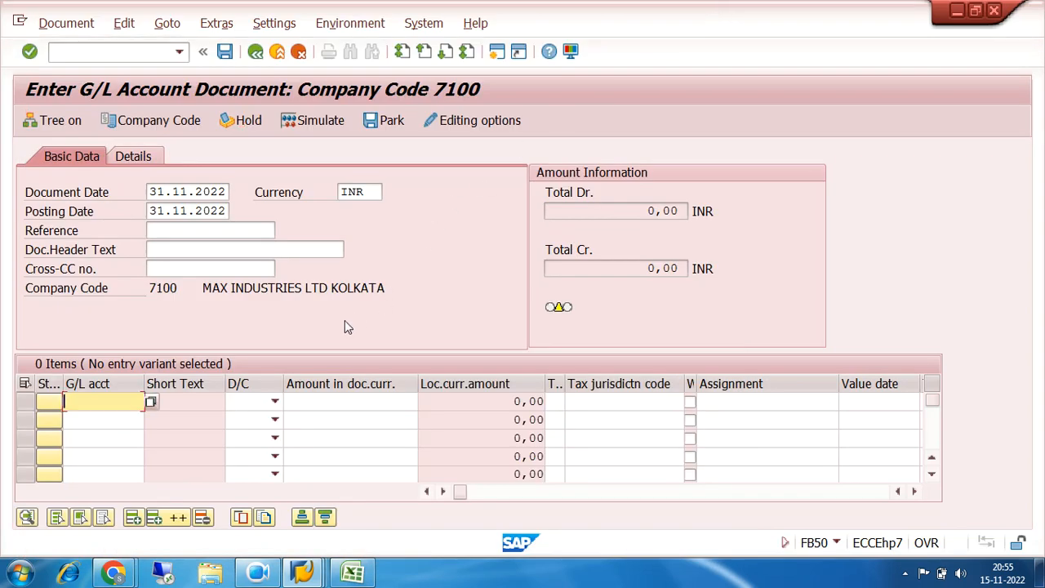
# Change the company code of the G/L account document to 7200
pyautogui.moveTo(149, 288); pyautogui.dragTo(197, 287)
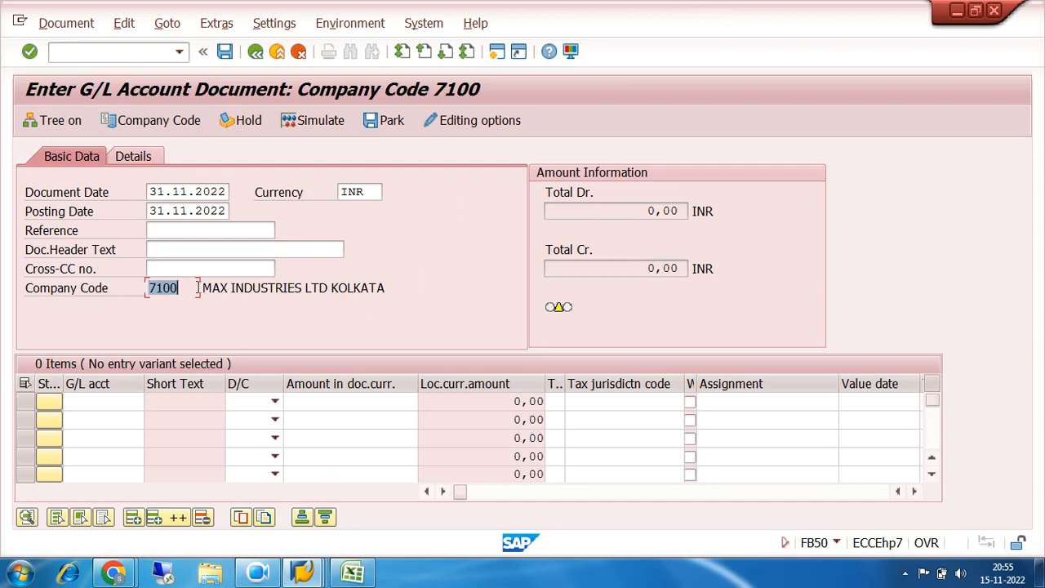
pyautogui.click(159, 120)
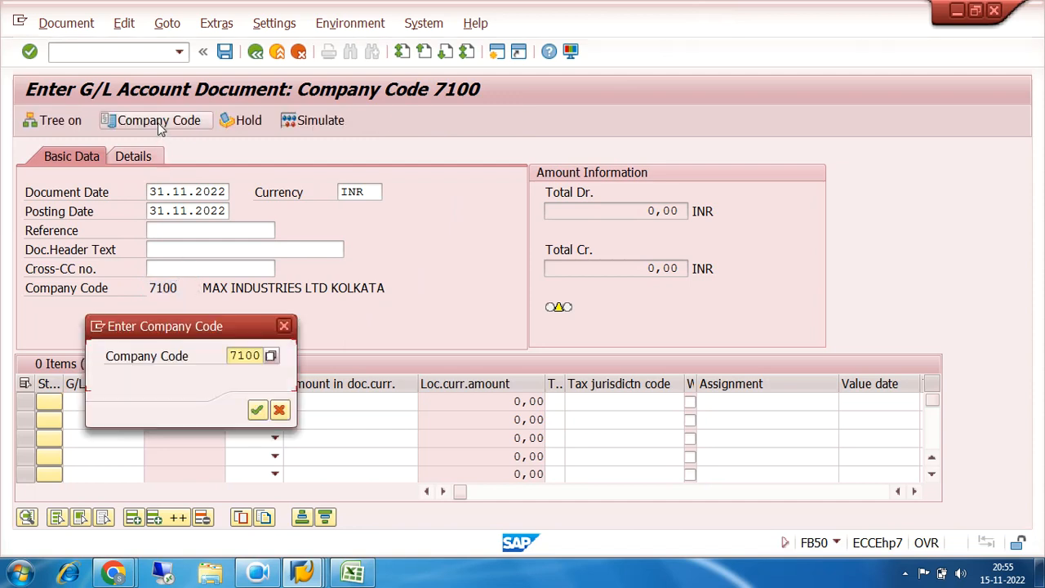
pyautogui.write('72')
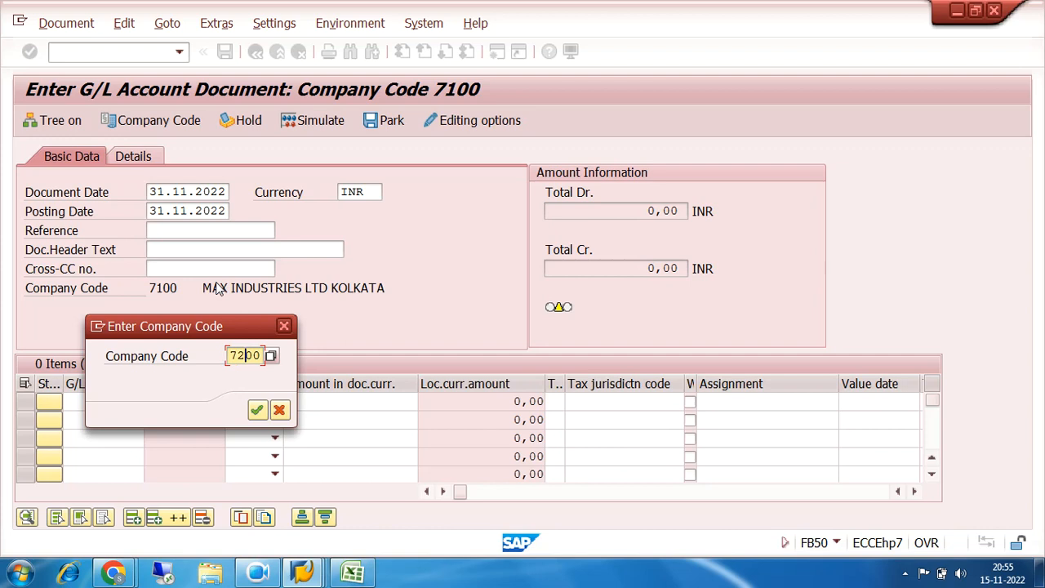
pyautogui.press('Return')
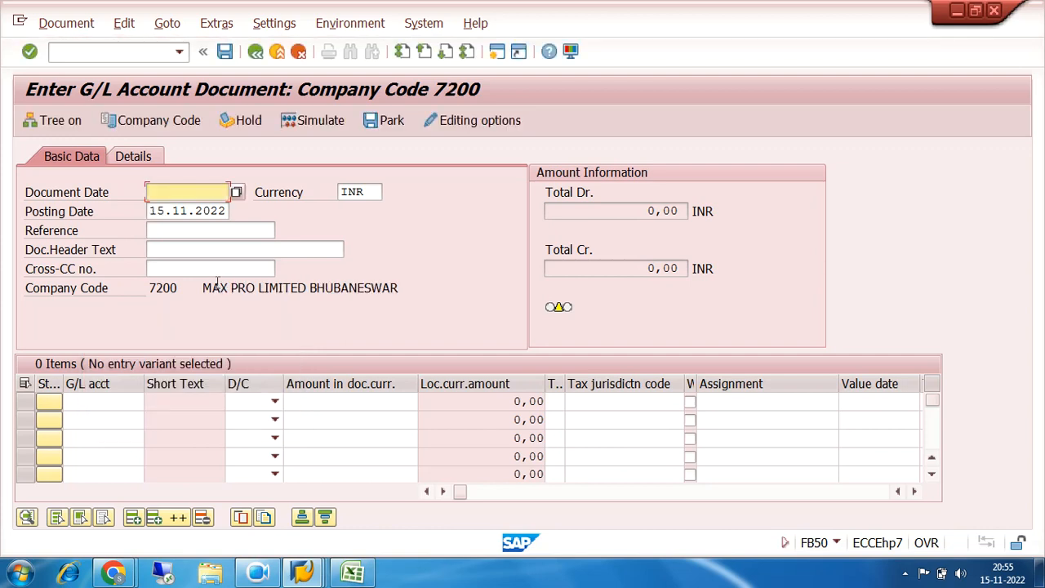
# Set both the document date and the posting date to 31.10.2022
pyautogui.click(151, 194)
pyautogui.click(166, 212)
pyautogui.press('Tab')
pyautogui.press('Tab')
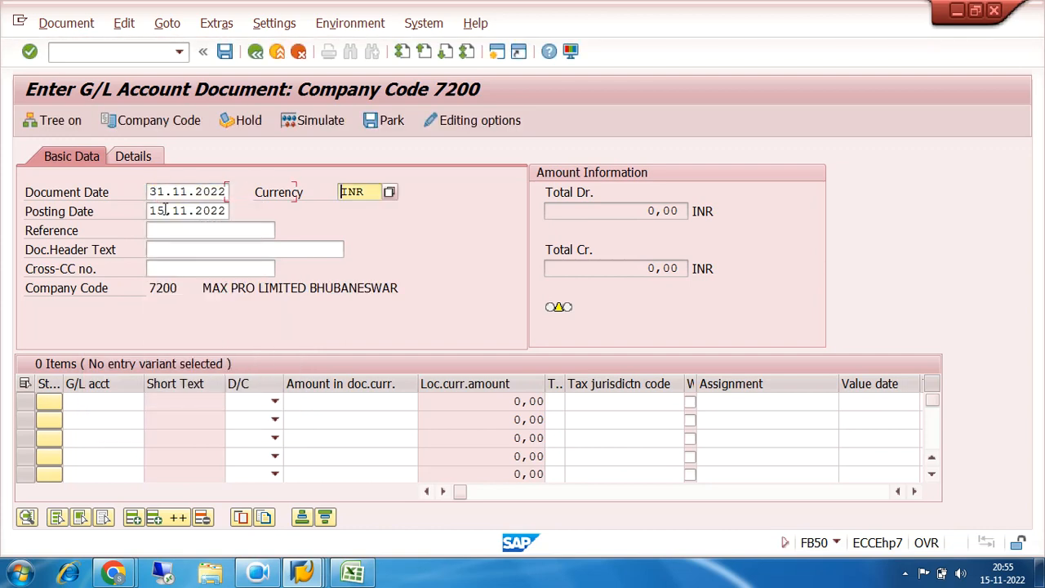
pyautogui.write('31')
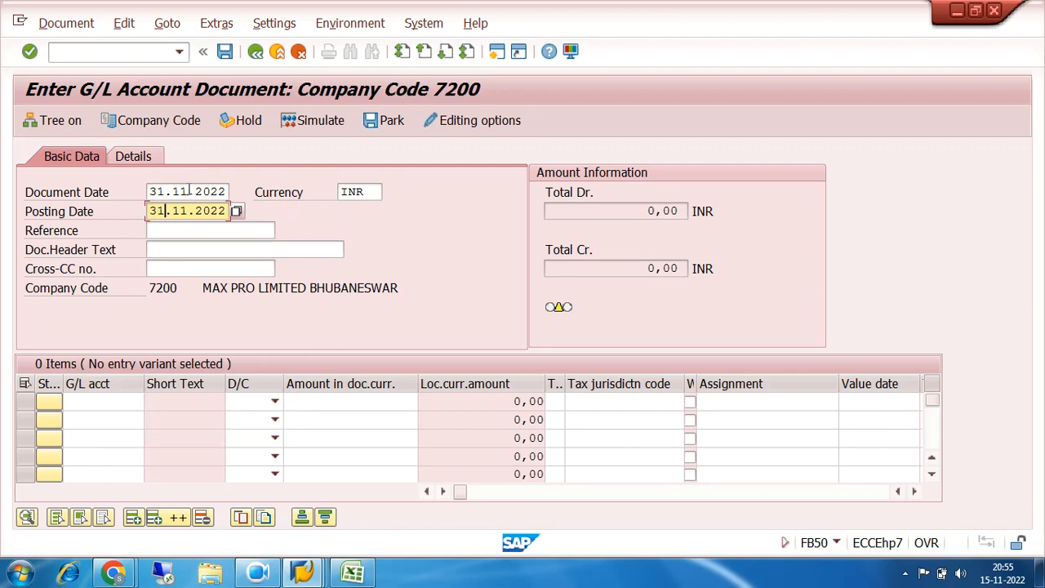
pyautogui.click(187, 191)
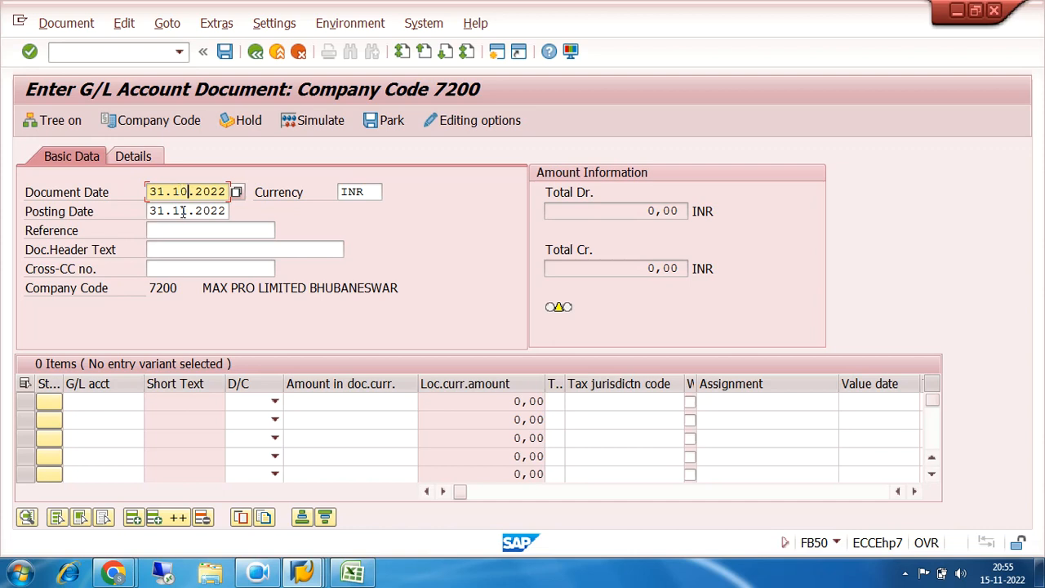
pyautogui.click(179, 211)
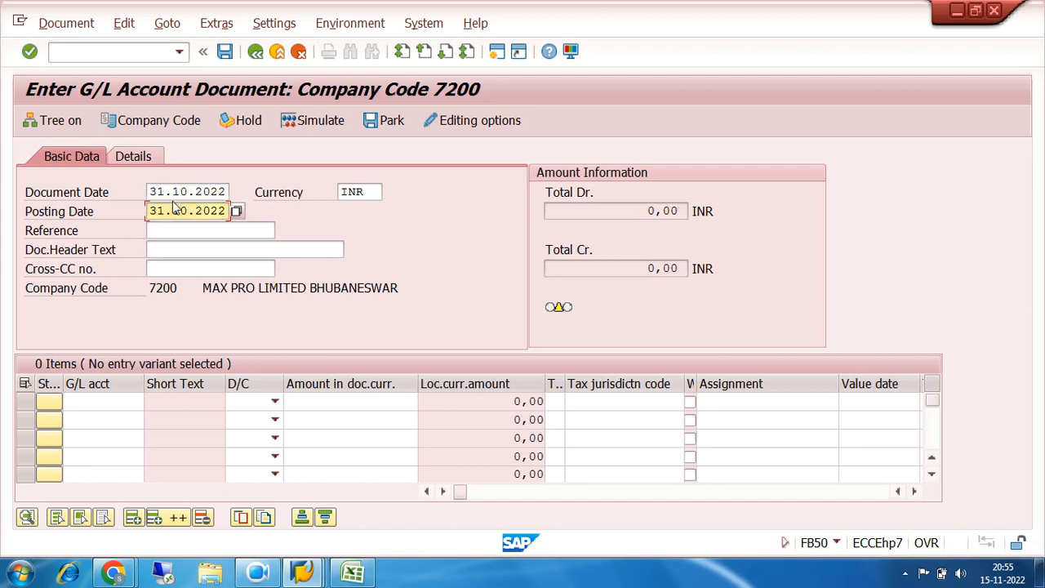
# Fill the first line item with the BASIC SALARY G/L account 400100 as a debit of 350000
pyautogui.click(130, 400)
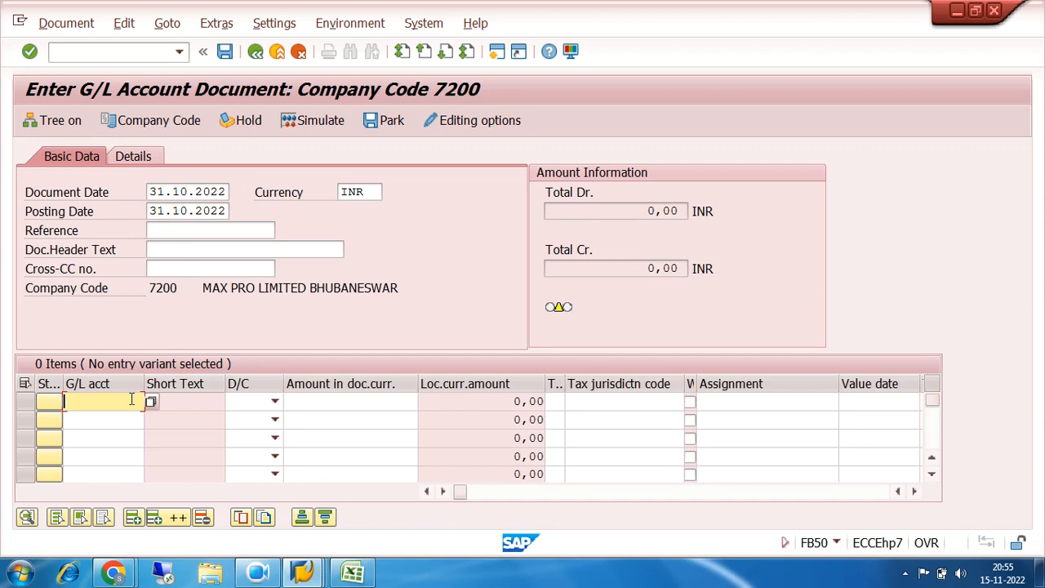
pyautogui.click(150, 402)
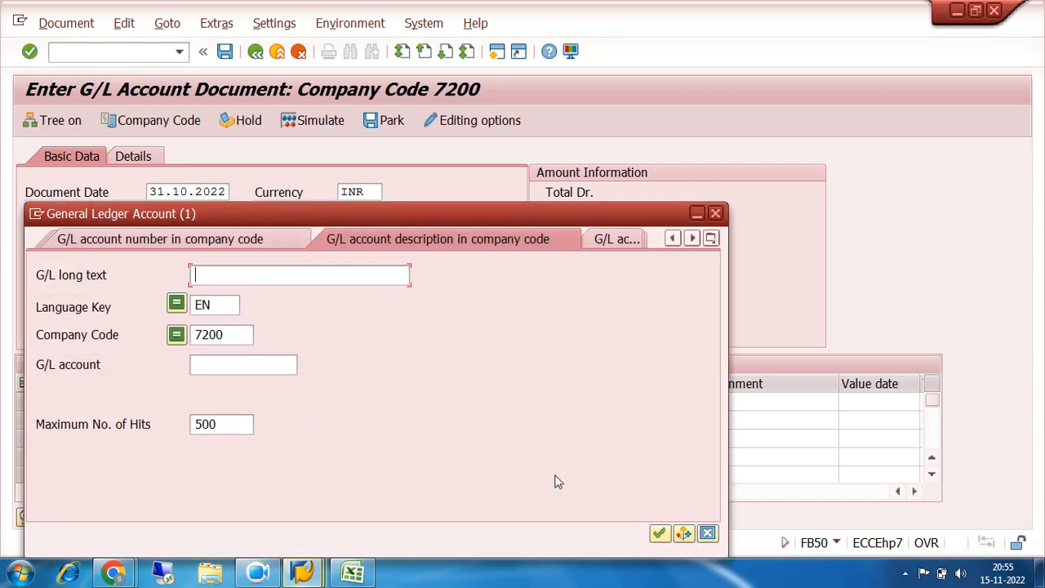
pyautogui.click(659, 533)
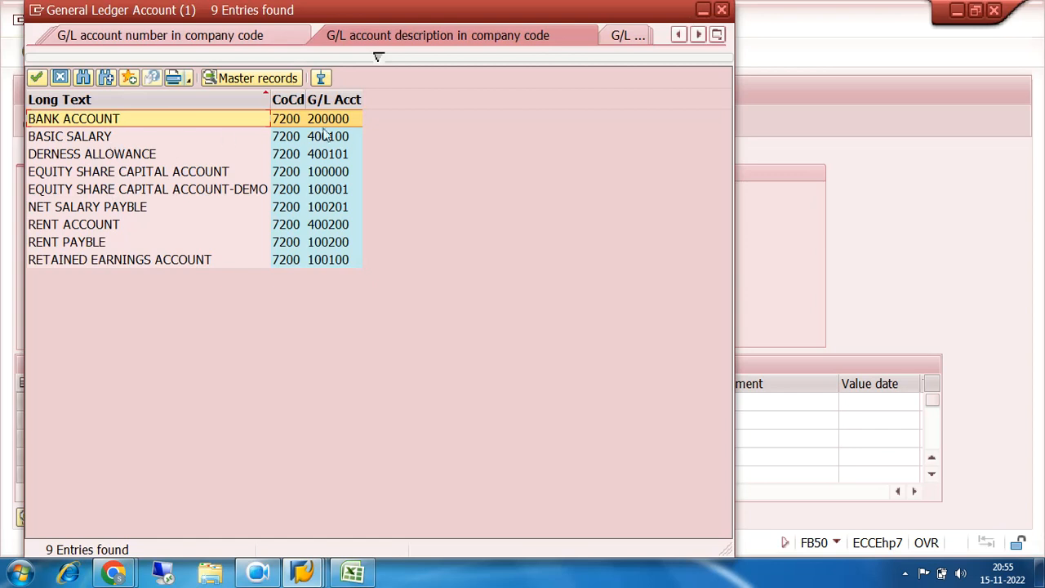
pyautogui.doubleClick(339, 137)
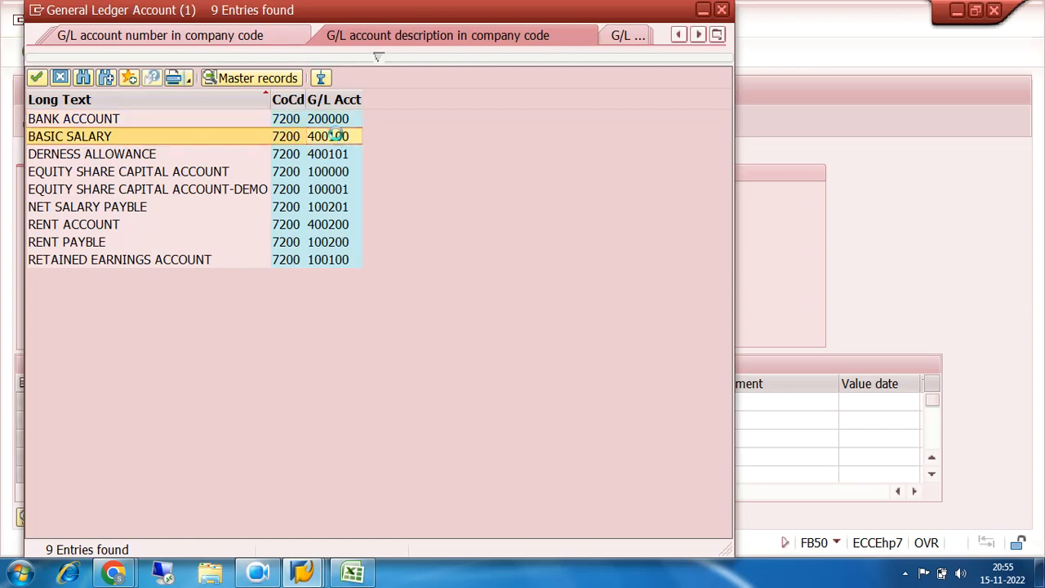
pyautogui.click(275, 403)
pyautogui.click(241, 434)
pyautogui.click(316, 403)
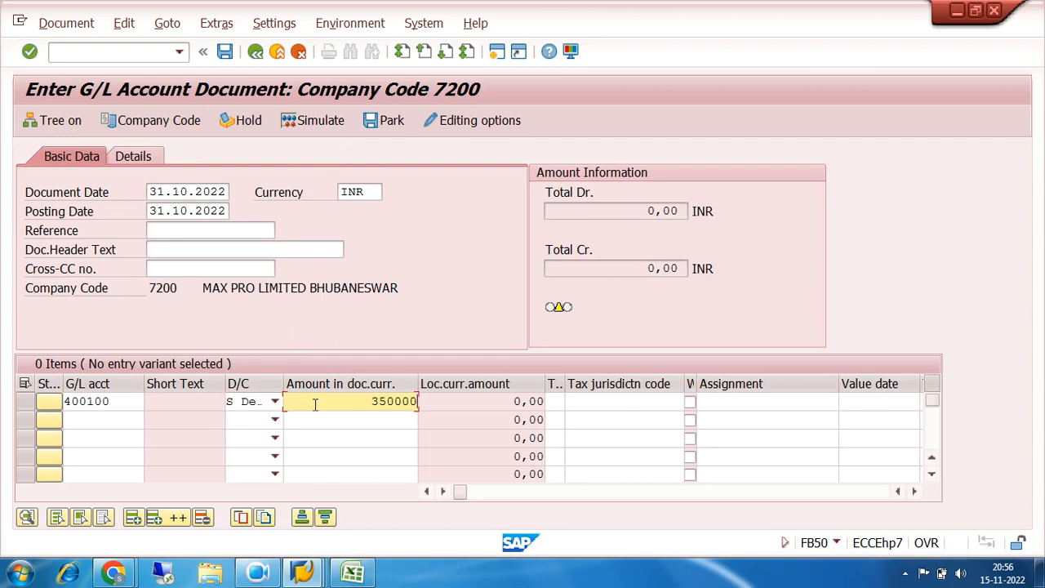
pyautogui.write('350000')
# Enter SALARY PAYBLE as the text of the first line item
pyautogui.press('Tab')
pyautogui.press('Tab')
pyautogui.press('Tab')
pyautogui.press('Tab')
pyautogui.press('Tab')
pyautogui.press('Tab')
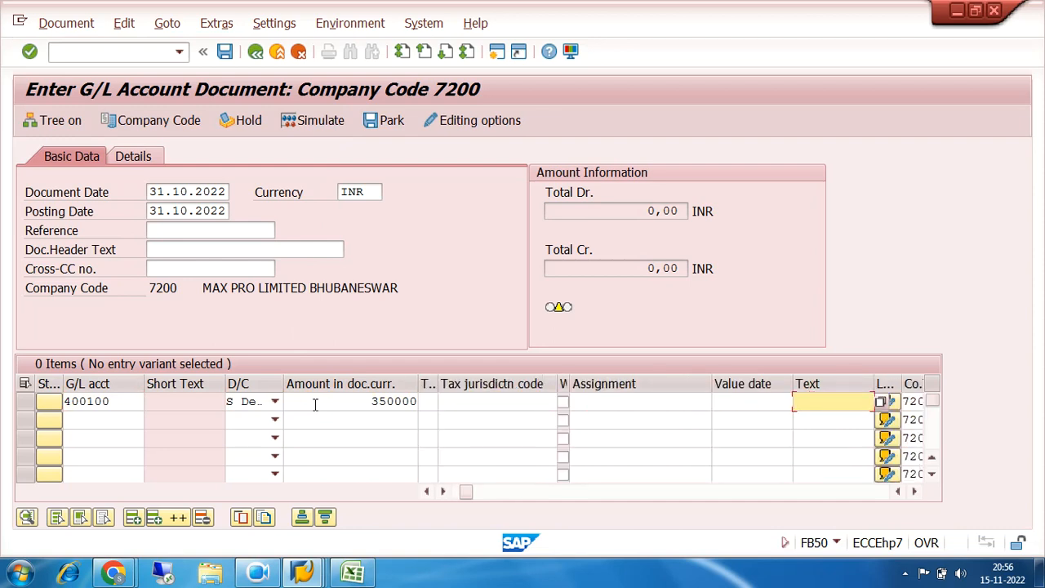
pyautogui.write('SALARY')
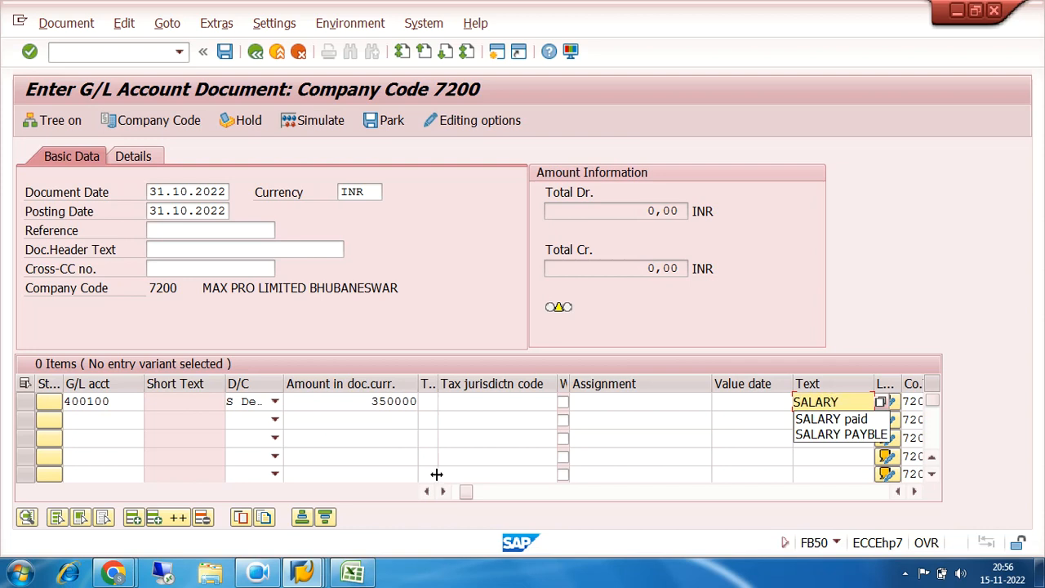
pyautogui.click(814, 434)
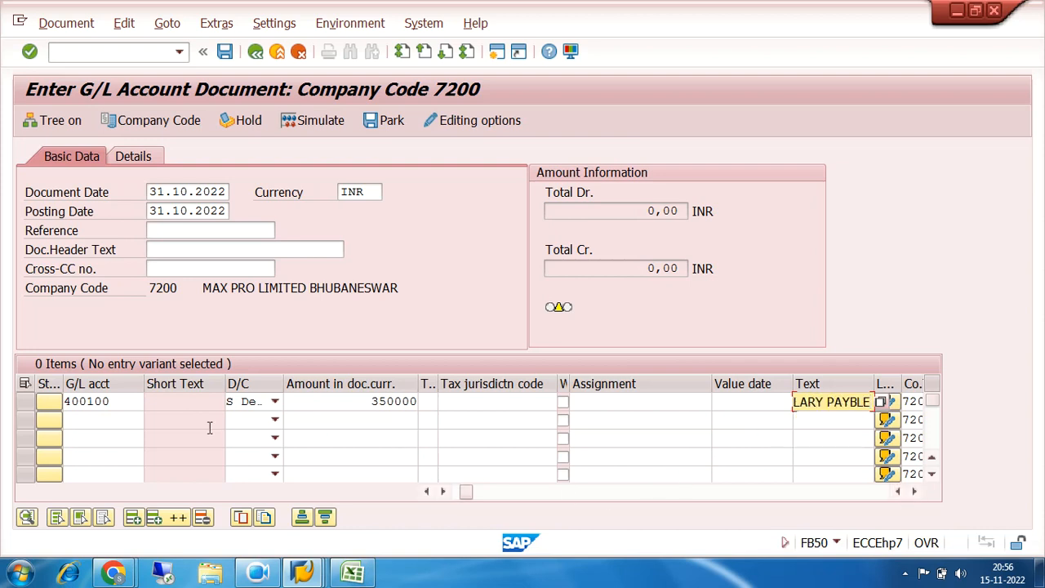
# Fill the second line item with the DERNESS ALLOWANCE G/L account 400101 as a debit of 150000
pyautogui.click(111, 423)
pyautogui.click(151, 421)
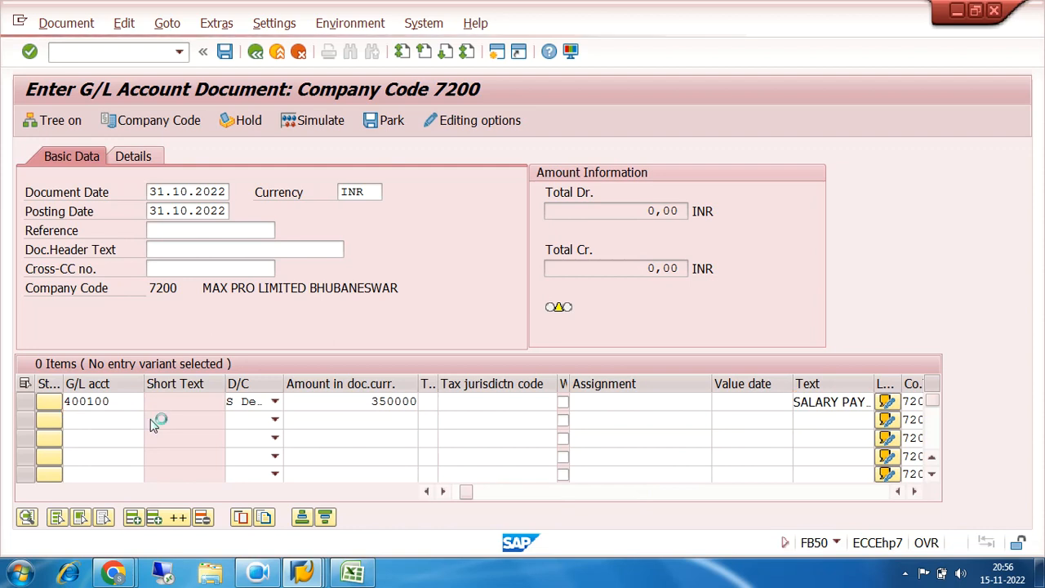
pyautogui.click(660, 534)
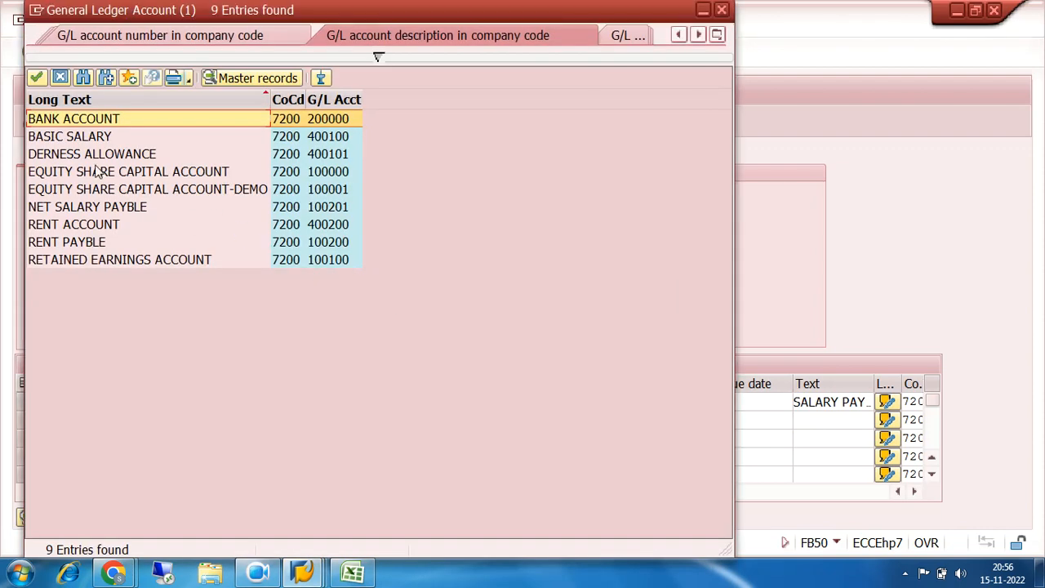
pyautogui.doubleClick(94, 155)
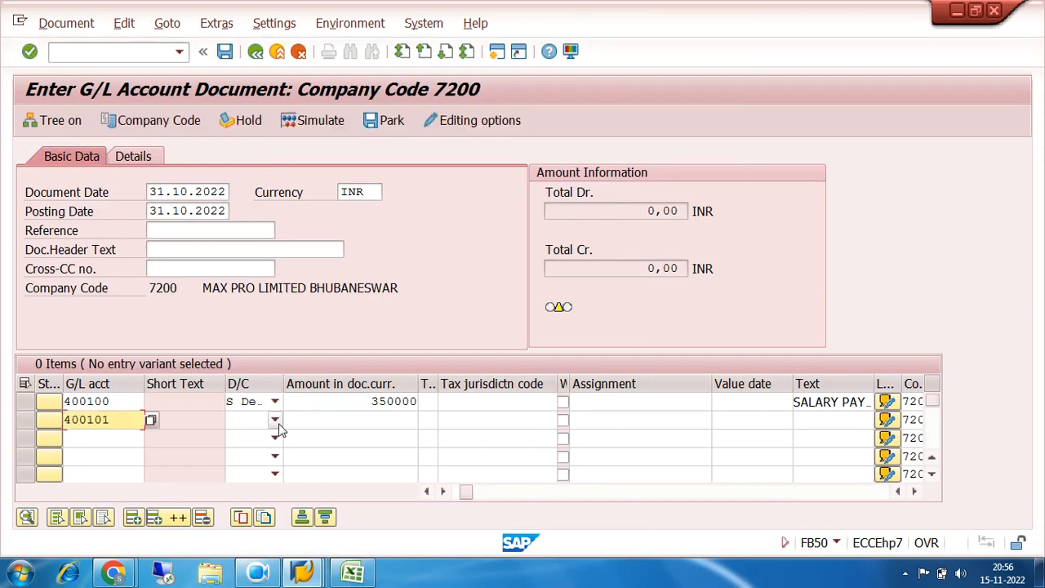
pyautogui.click(277, 422)
pyautogui.click(250, 454)
pyautogui.click(332, 422)
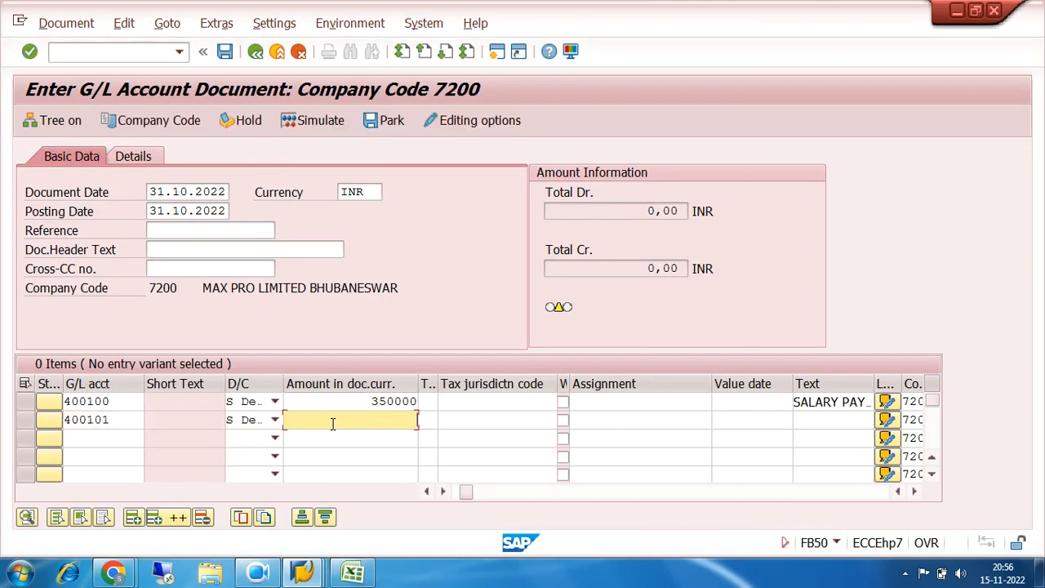
pyautogui.write('150000')
# Enter SALARY PAYBLE as the text of the second line item
pyautogui.press('Tab')
pyautogui.press('Tab')
pyautogui.press('Tab')
pyautogui.press('Tab')
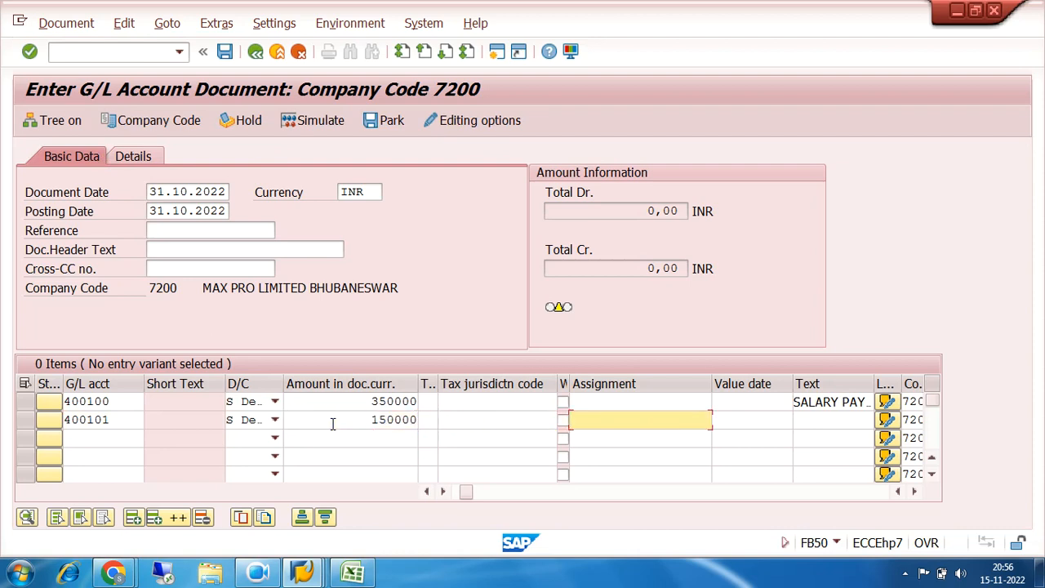
pyautogui.press('Tab')
pyautogui.press('Tab')
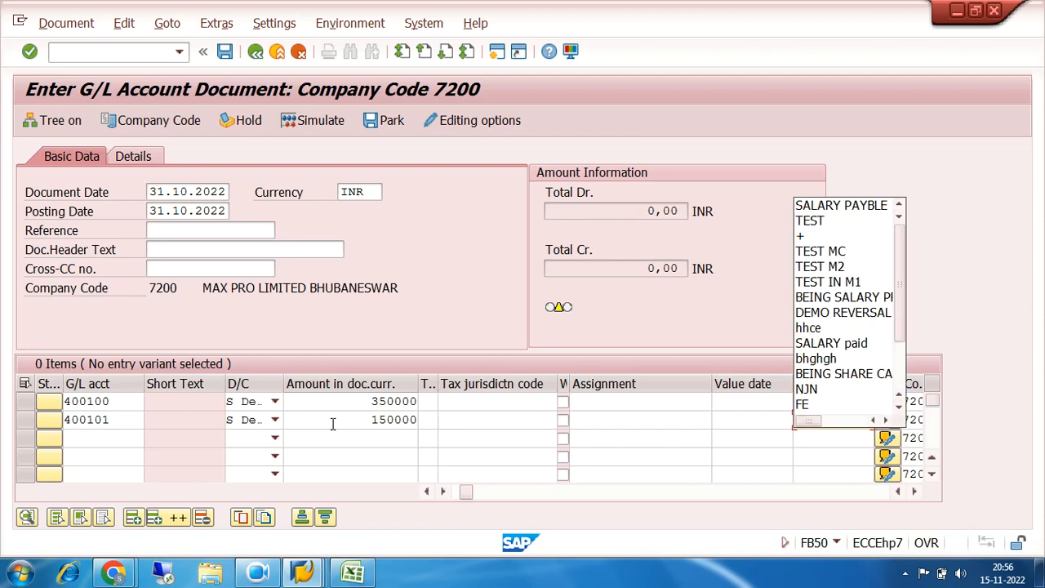
pyautogui.click(836, 211)
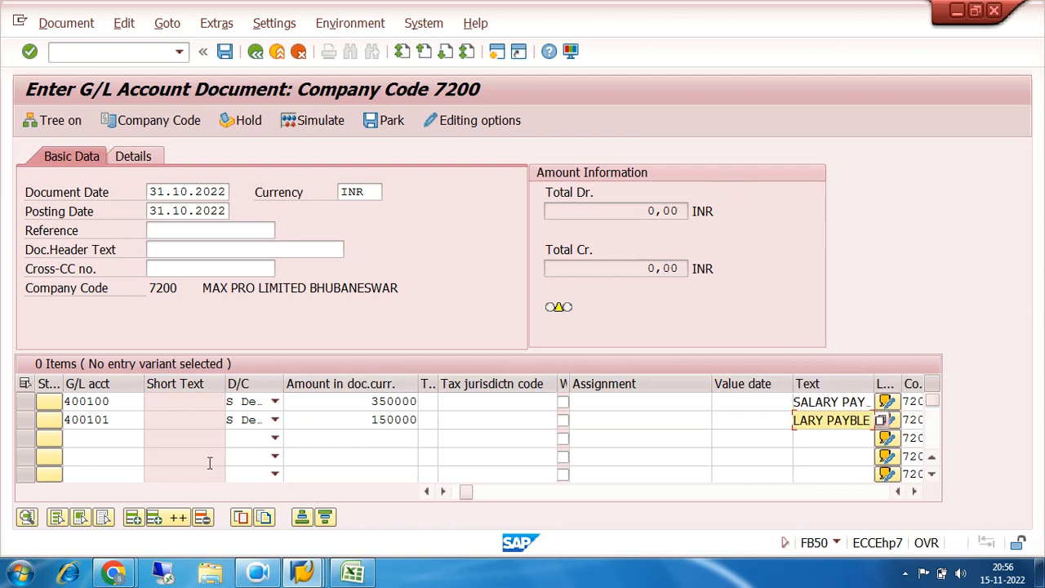
# Fill the third line item with the NET SALARY PAYBLE G/L account 100201 and set it as a credit
pyautogui.click(107, 438)
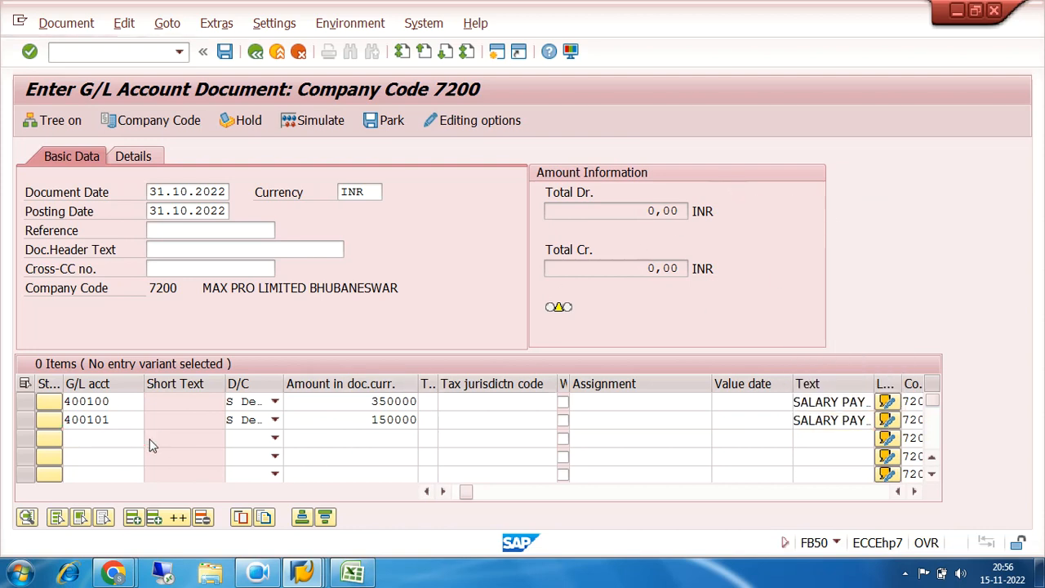
pyautogui.click(150, 440)
pyautogui.click(659, 533)
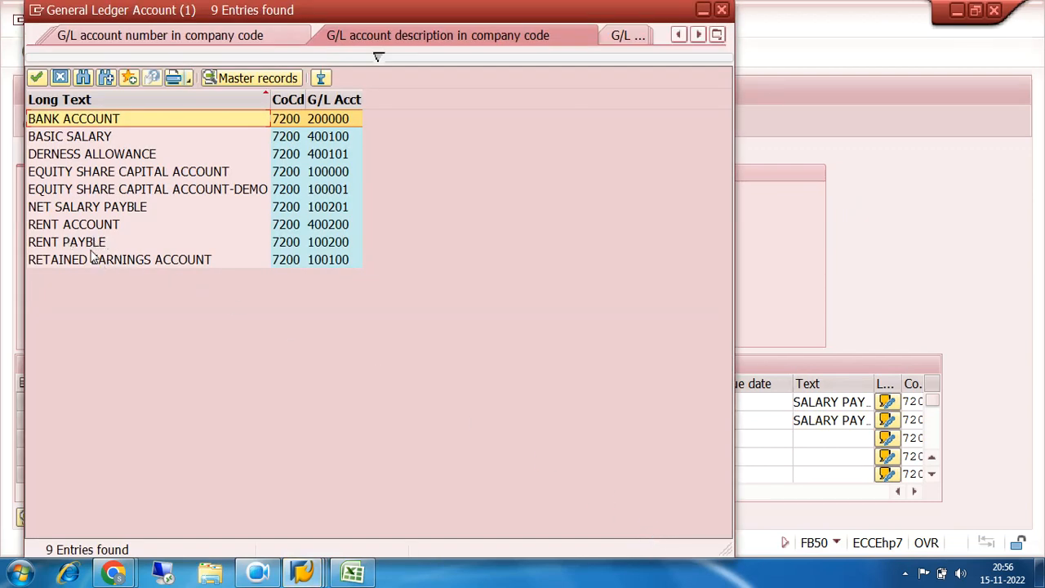
pyautogui.doubleClick(90, 208)
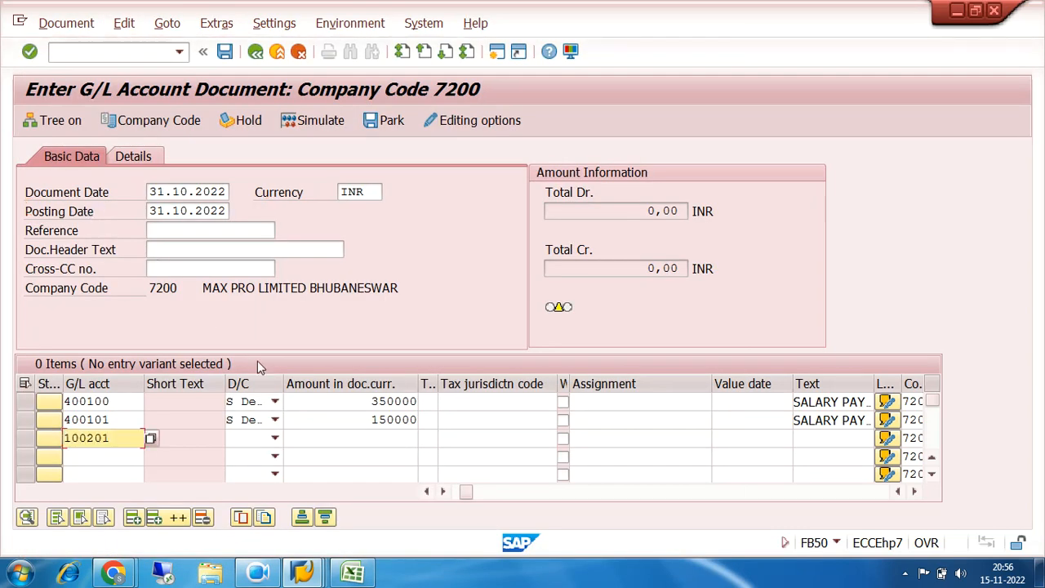
pyautogui.click(276, 438)
pyautogui.click(268, 463)
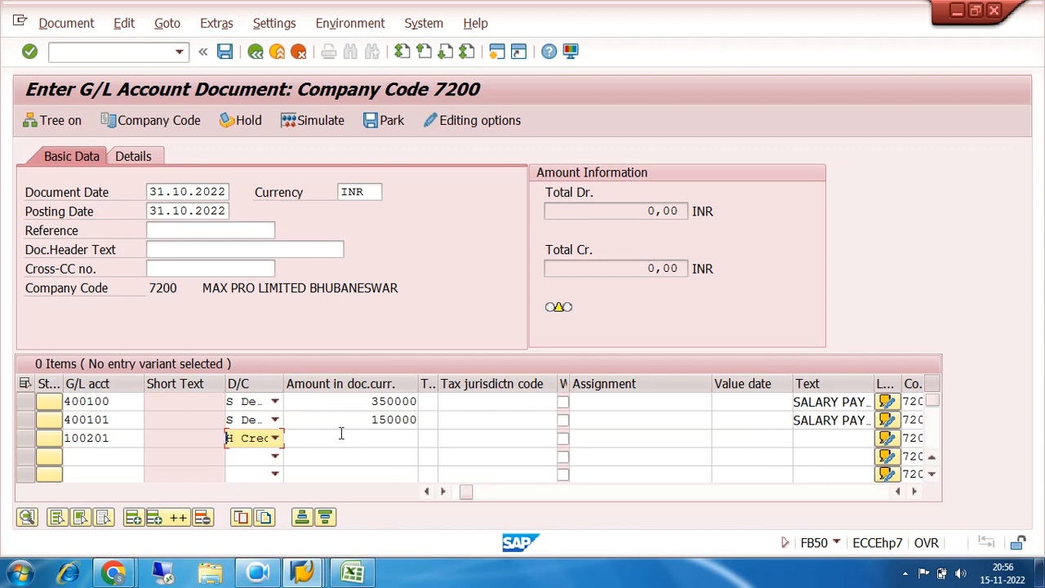
# Enter * as the third line item's amount and + as its text, and validate the document entries
pyautogui.click(341, 433)
pyautogui.press('Tab')
pyautogui.press('Tab')
pyautogui.press('Tab')
pyautogui.press('Tab')
pyautogui.press('Tab')
pyautogui.press('Tab')
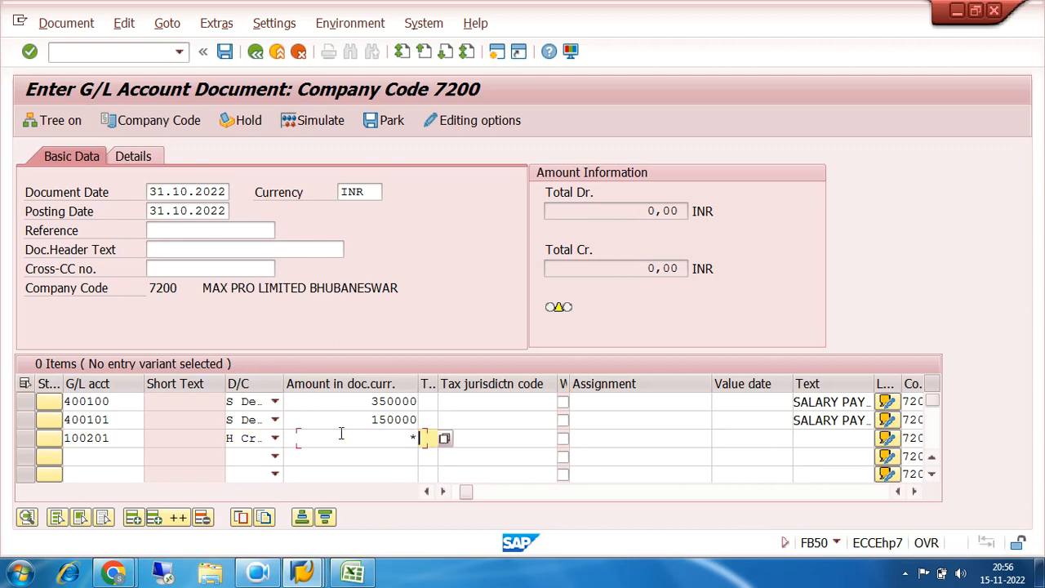
pyautogui.write('+')
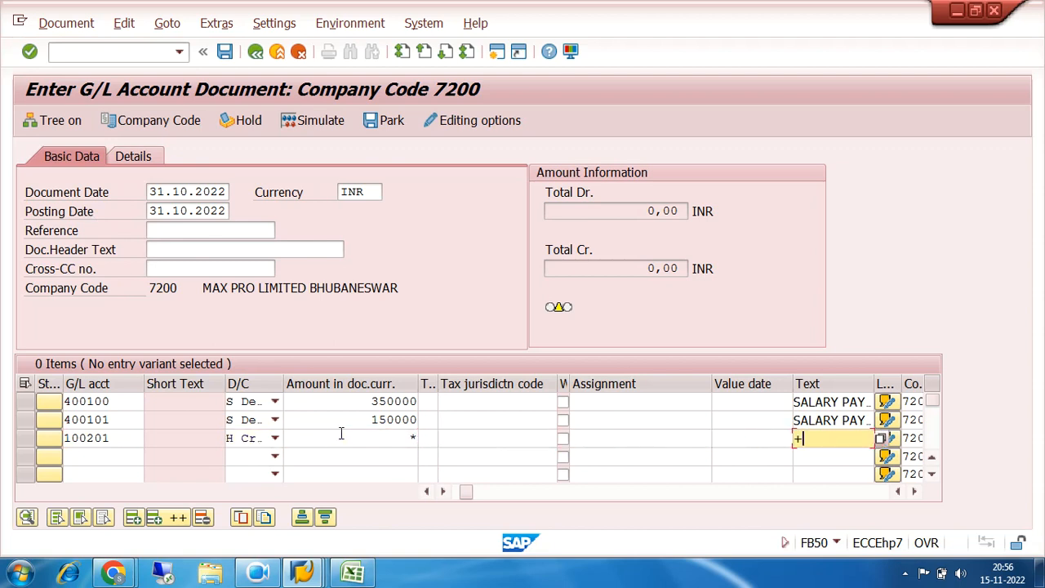
pyautogui.press('Return')
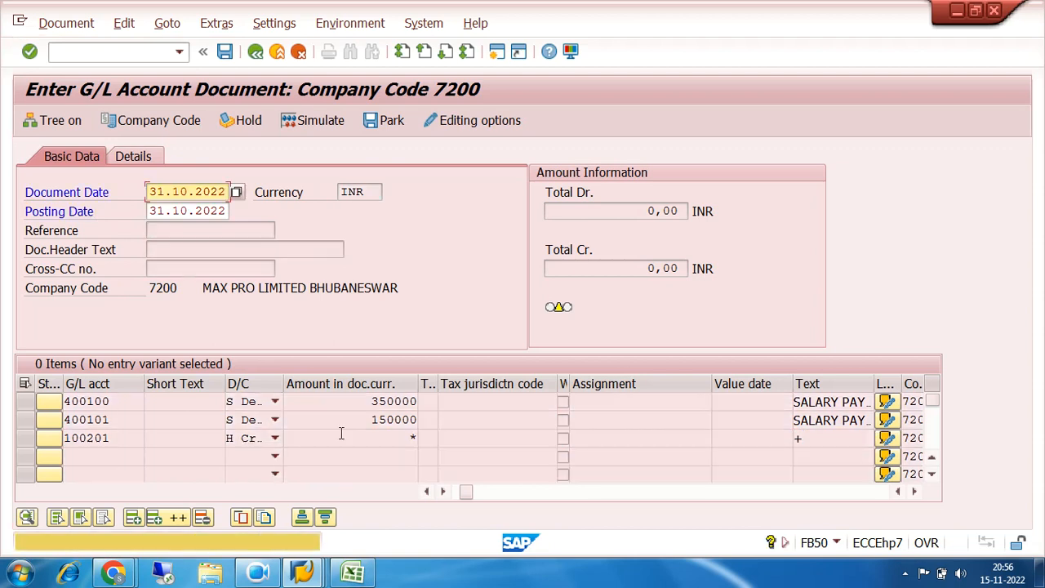
pyautogui.press('Return')
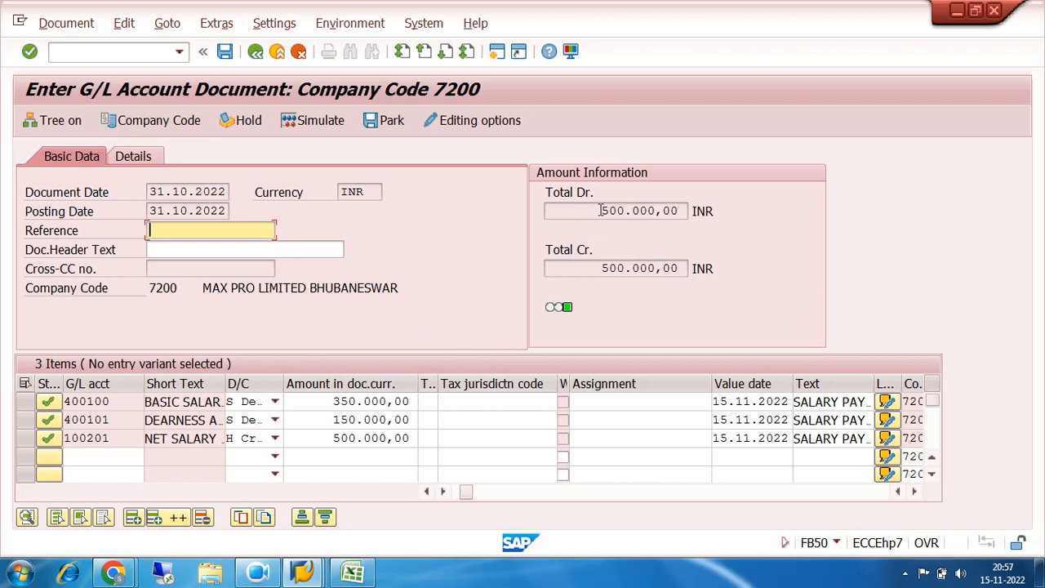
# Check the debit and credit totals, simulate the salary document, and post it
pyautogui.moveTo(601, 211); pyautogui.dragTo(686, 214)
pyautogui.moveTo(601, 268); pyautogui.dragTo(683, 262)
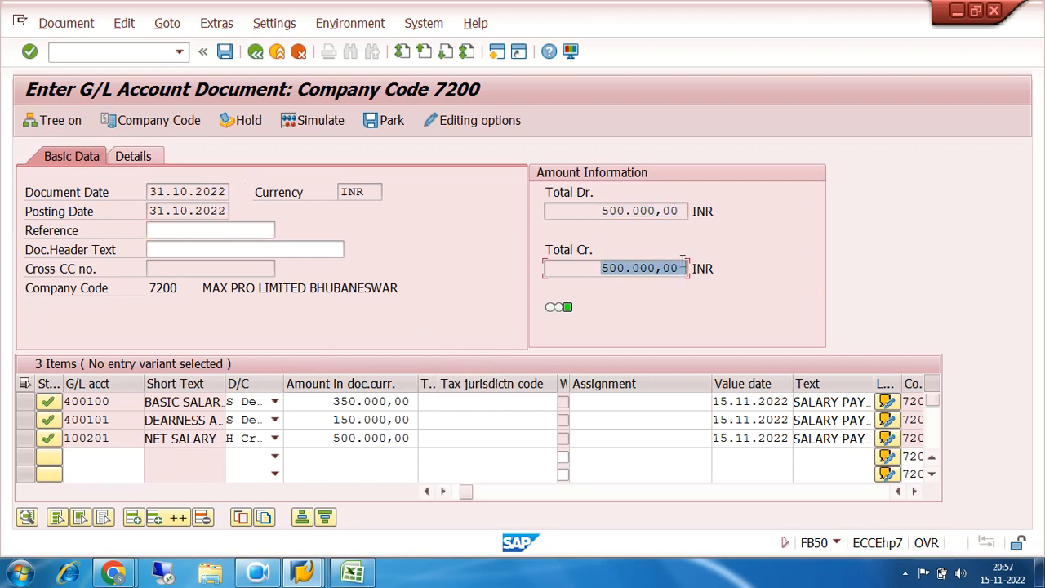
pyautogui.click(308, 120)
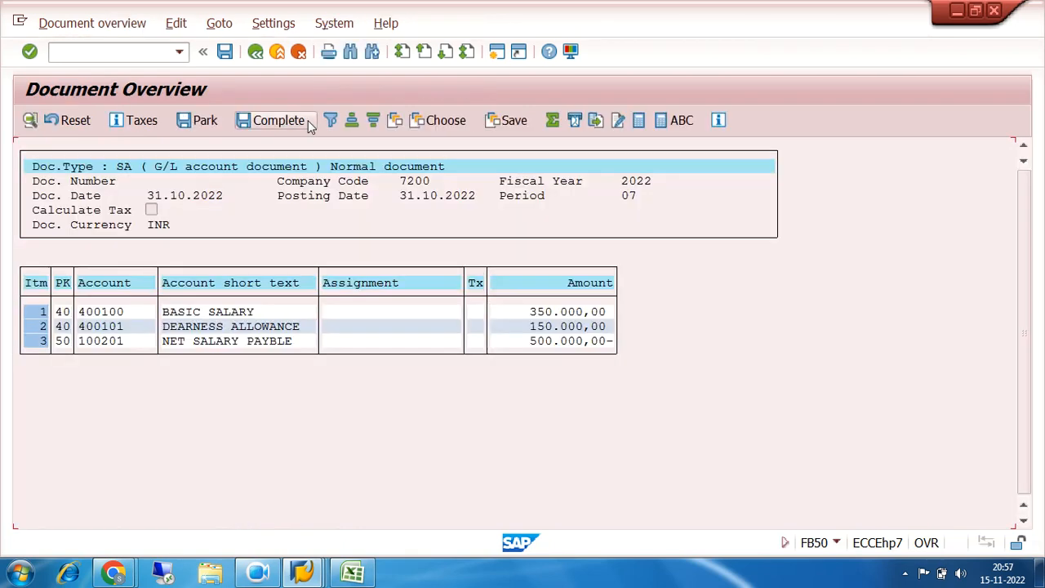
pyautogui.click(224, 51)
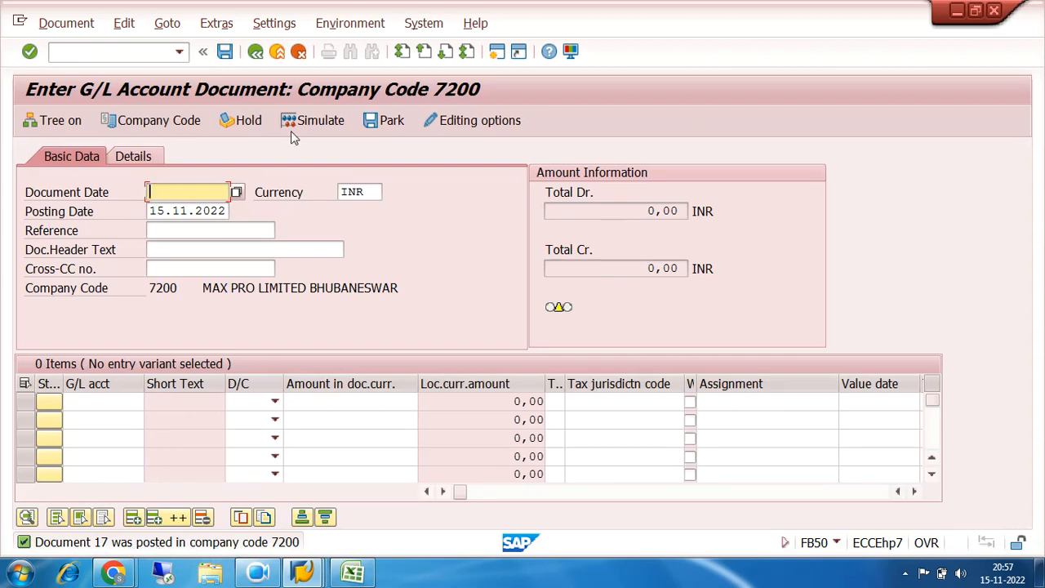
# Run transaction /NFB03 and display document 17 of company code 7200 for fiscal year 2022
pyautogui.click(137, 51)
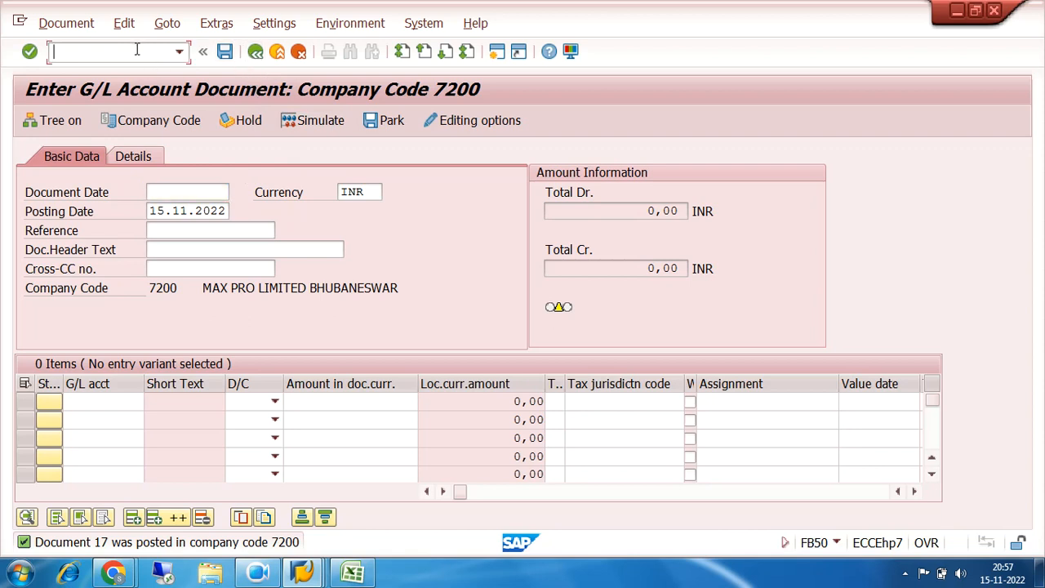
pyautogui.write('/NFB03')
pyautogui.press('Return')
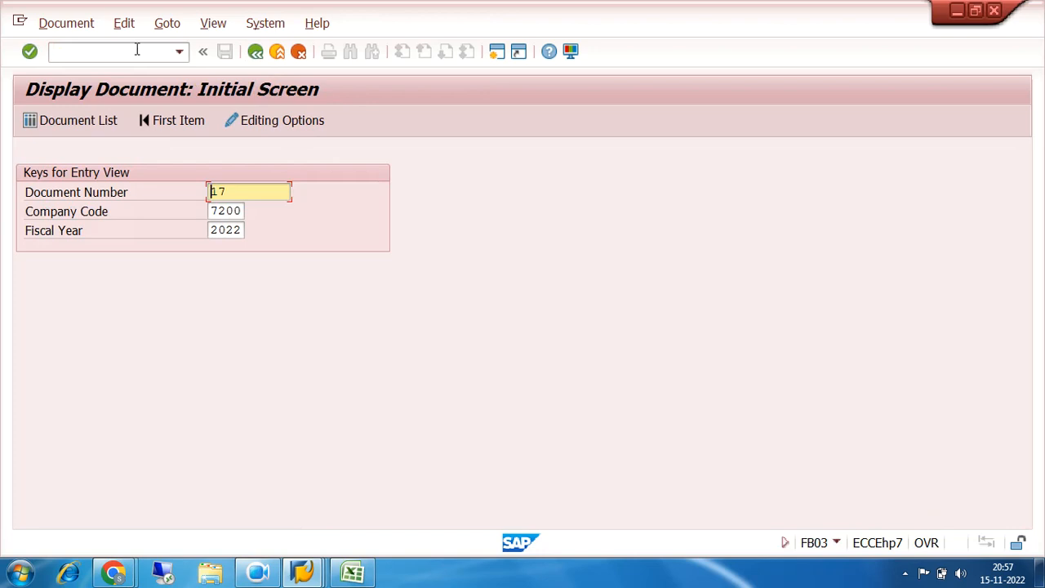
pyautogui.press('Return')
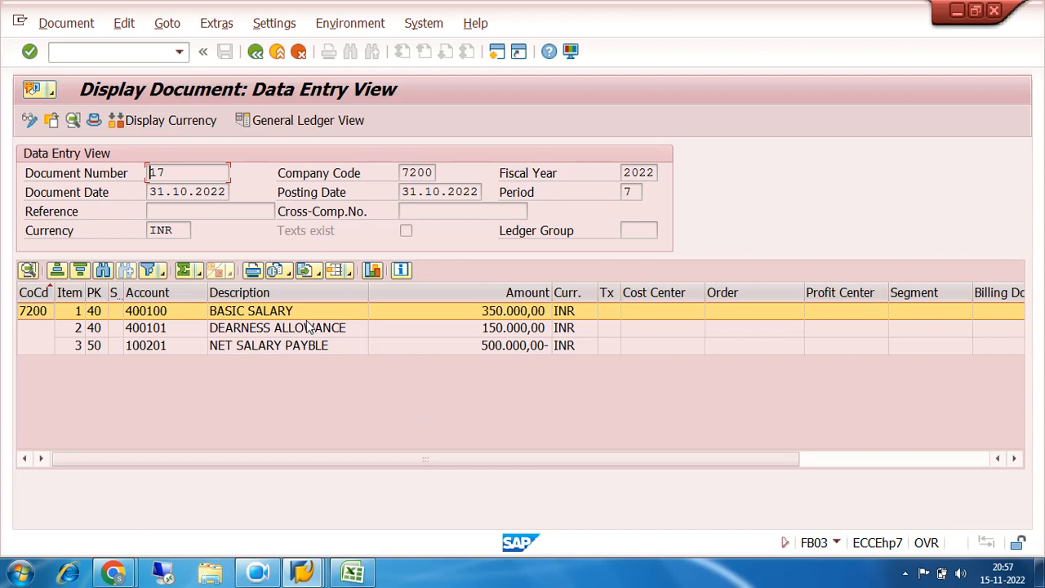
# Review the basic salary, dearness allowance and net salary payable line items and the document date
pyautogui.click(261, 311)
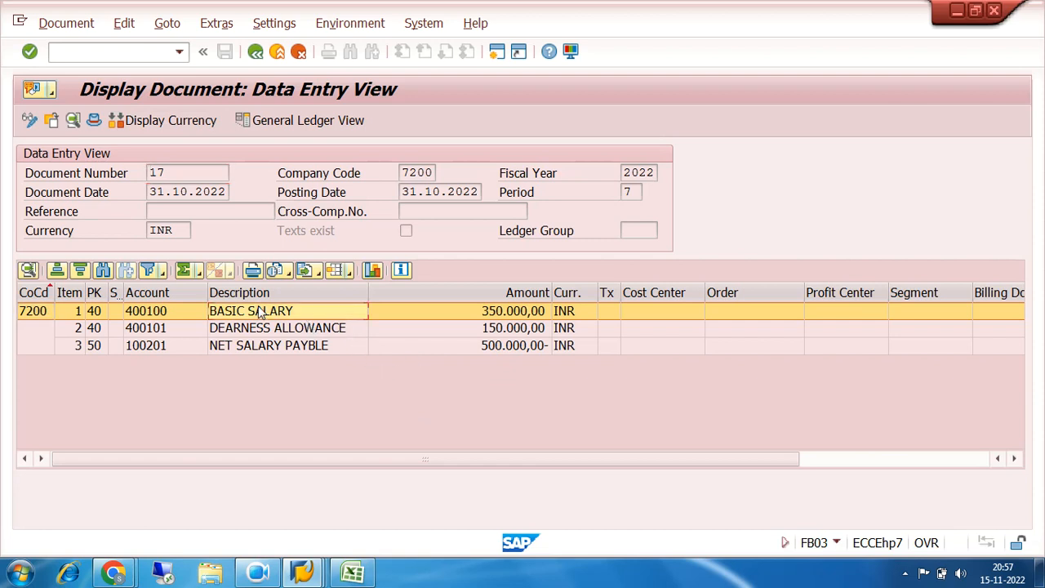
pyautogui.click(264, 331)
pyautogui.click(259, 313)
pyautogui.click(260, 330)
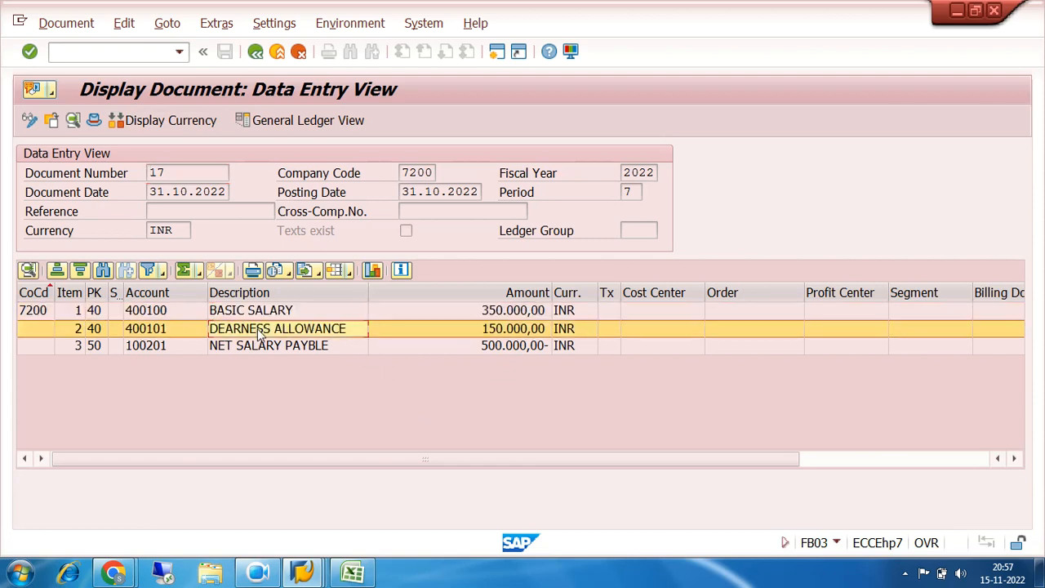
pyautogui.click(266, 347)
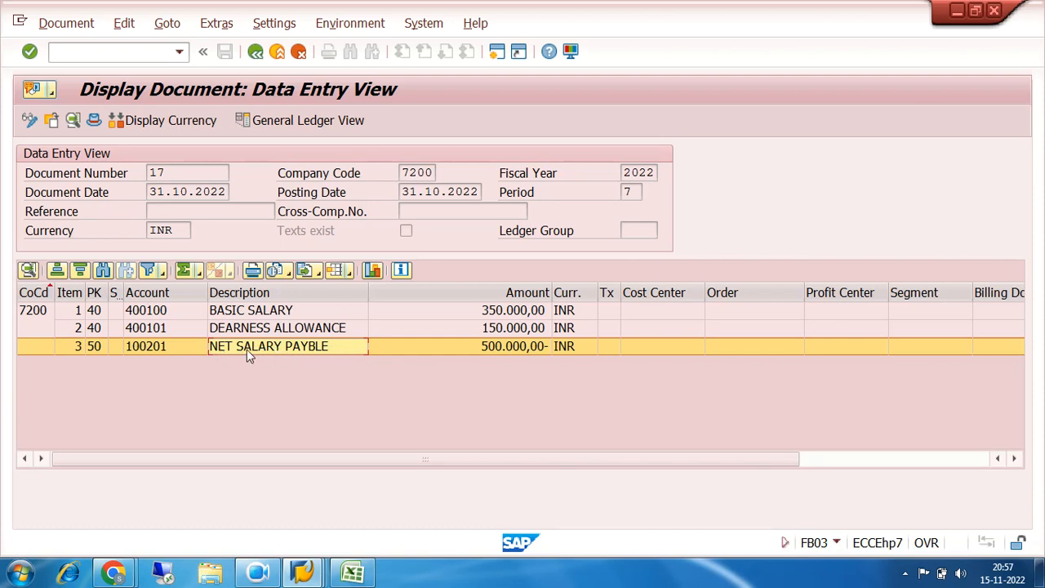
pyautogui.click(180, 192)
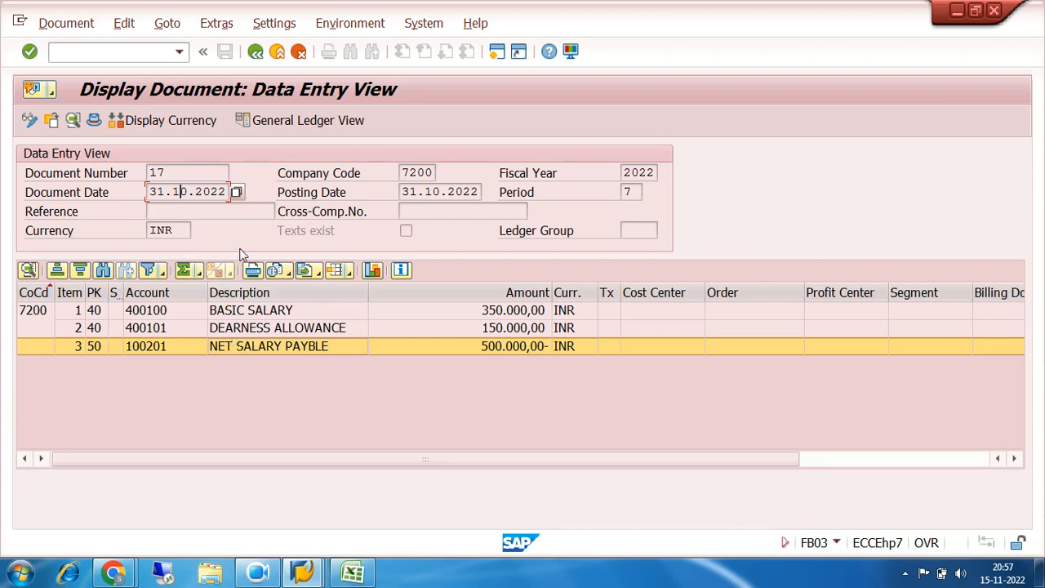
# Switch the document's display currency to EUR
pyautogui.click(147, 119)
pyautogui.click(273, 357)
pyautogui.click(448, 407)
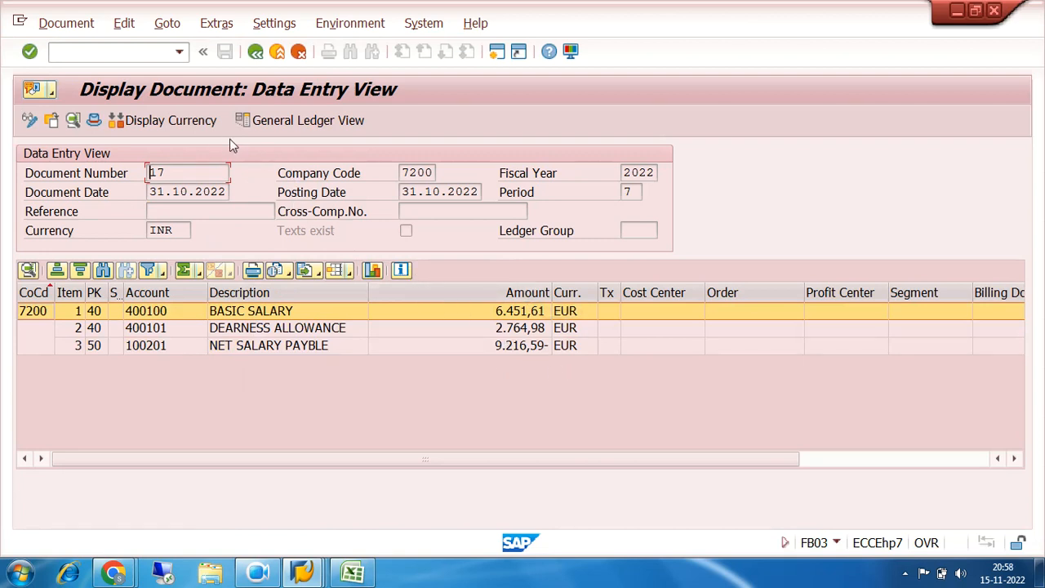
# Show the document in the General Ledger View for ledger M1, MAX PRO COMPANIES ACT
pyautogui.click(280, 120)
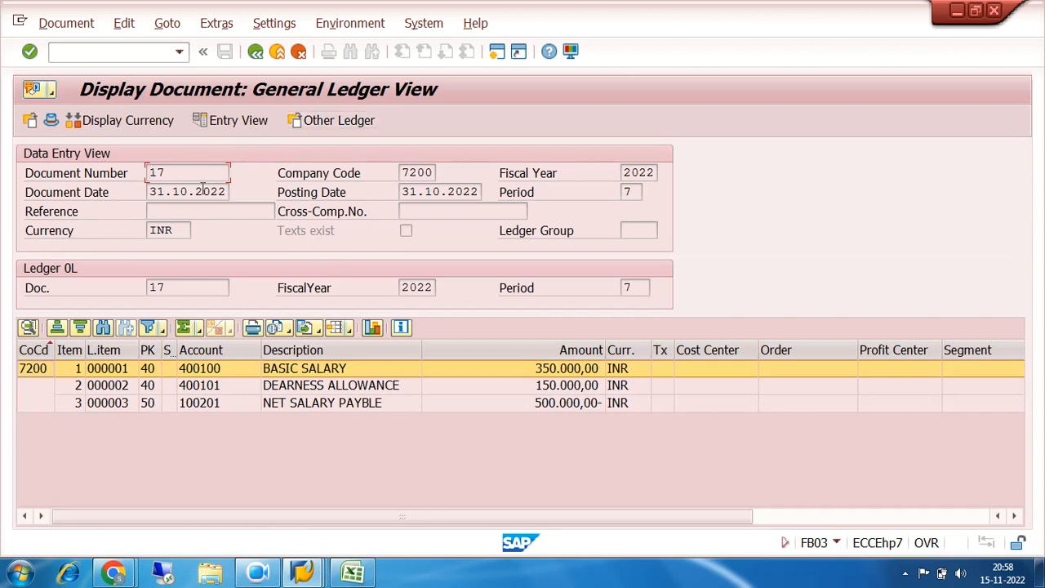
pyautogui.click(318, 120)
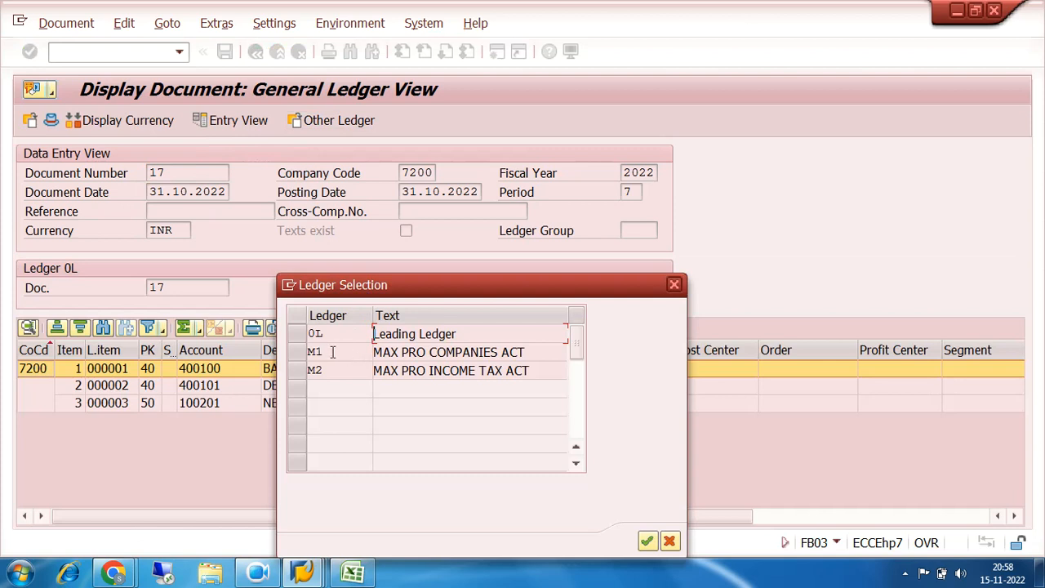
pyautogui.click(298, 351)
pyautogui.click(646, 542)
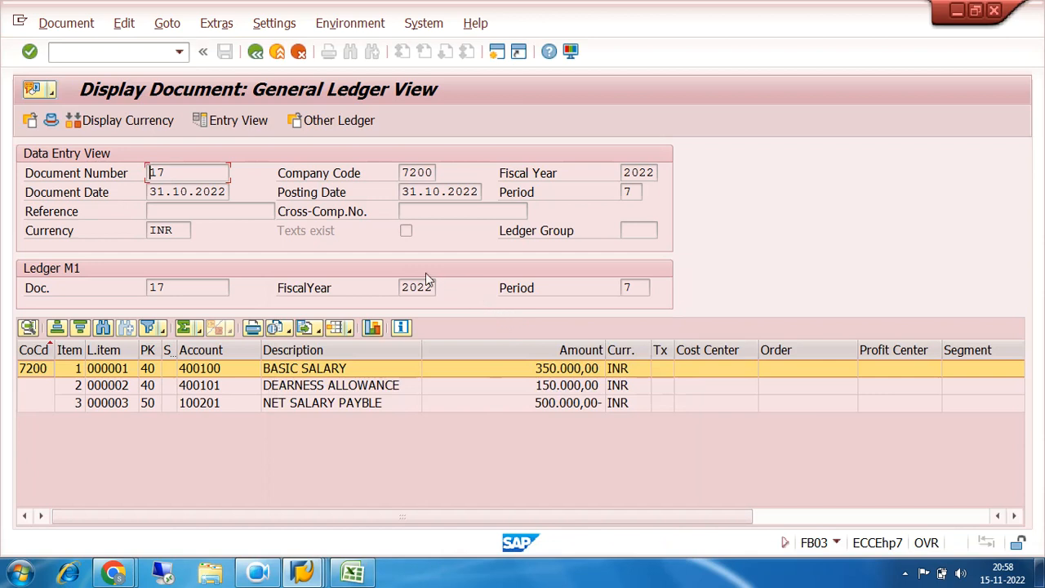
# Switch the General Ledger View back to leading ledger 0L and leave the document display for SAP Easy Access
pyautogui.click(312, 123)
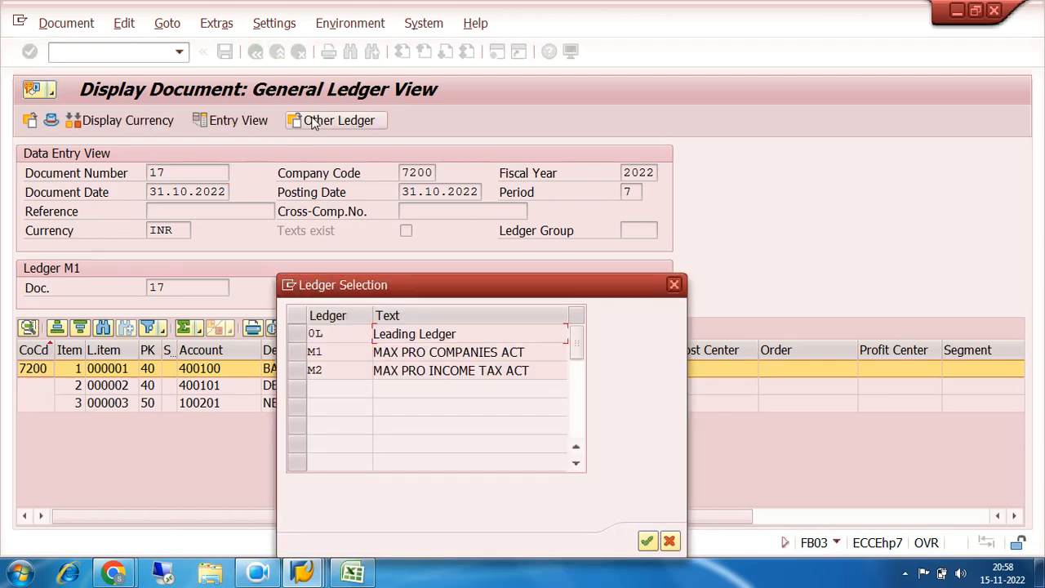
pyautogui.click(296, 334)
pyautogui.click(647, 540)
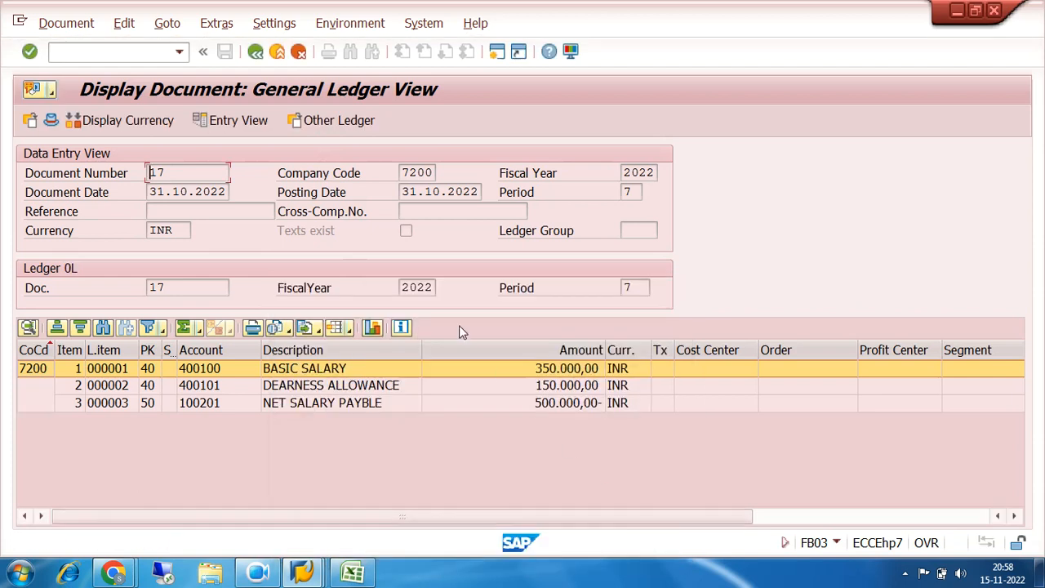
pyautogui.click(256, 52)
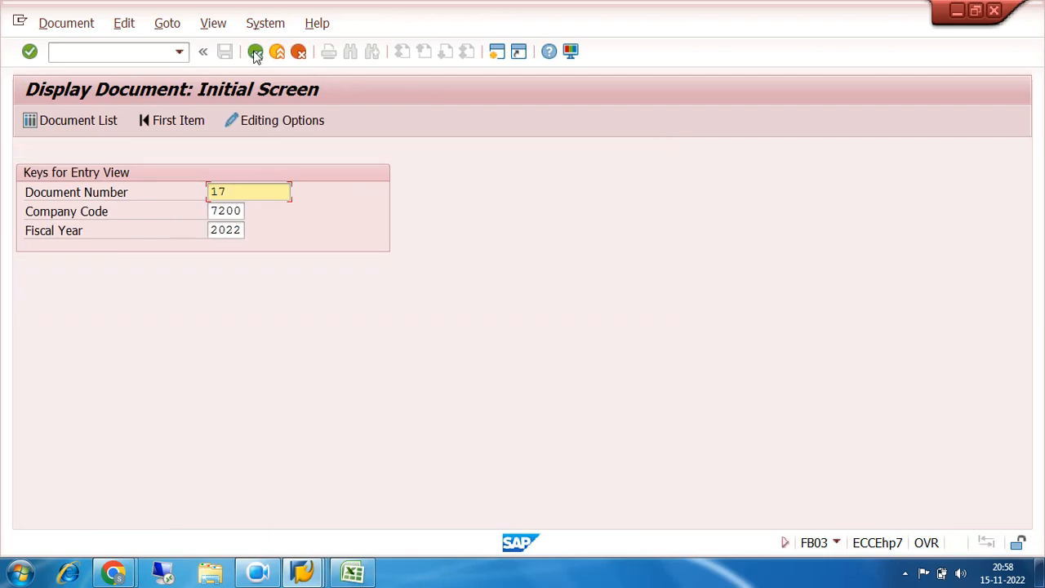
pyautogui.click(255, 53)
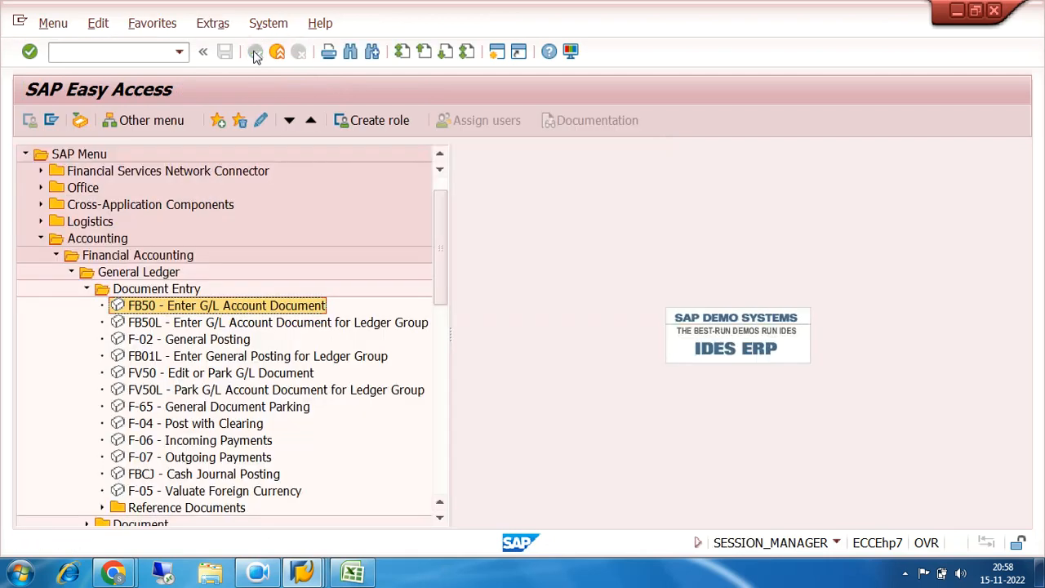
# Run transaction FB03, clear the document number, and open the Document List selection
pyautogui.click(101, 52)
pyautogui.write('FB')
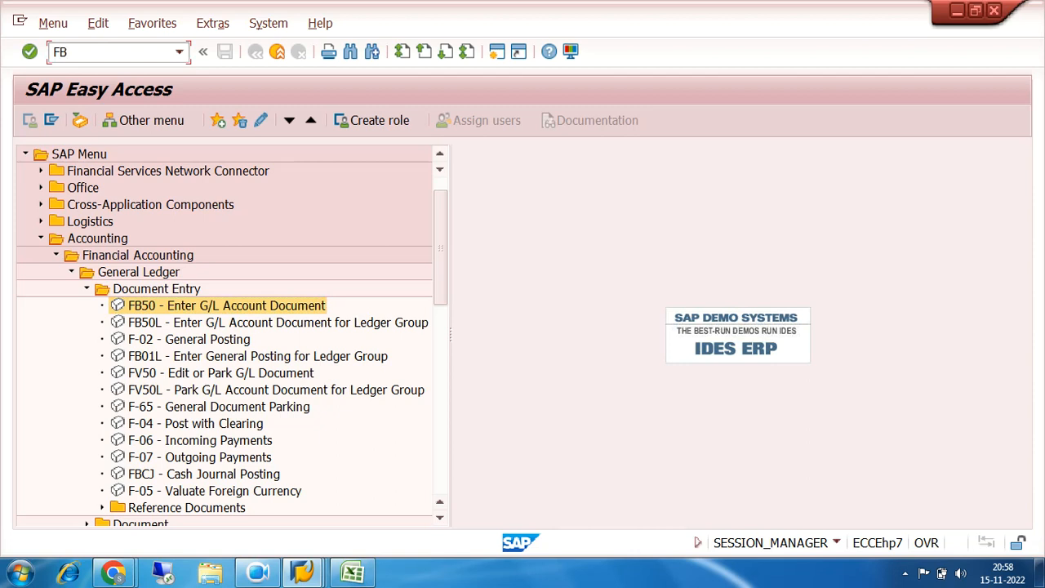
pyautogui.write('03')
pyautogui.press('Return')
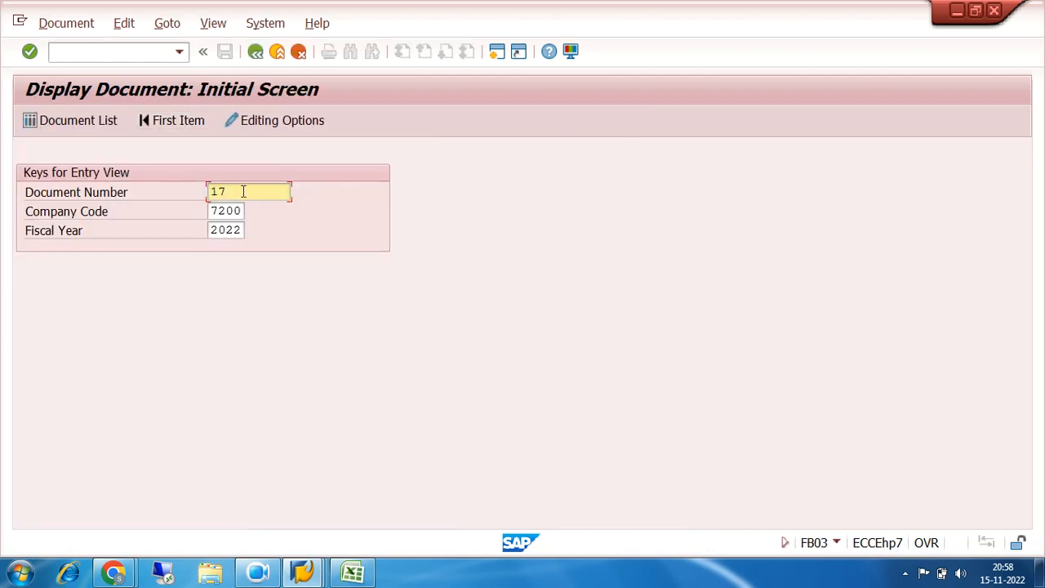
pyautogui.press('BackSpace')
pyautogui.press('BackSpace')
pyautogui.click(89, 121)
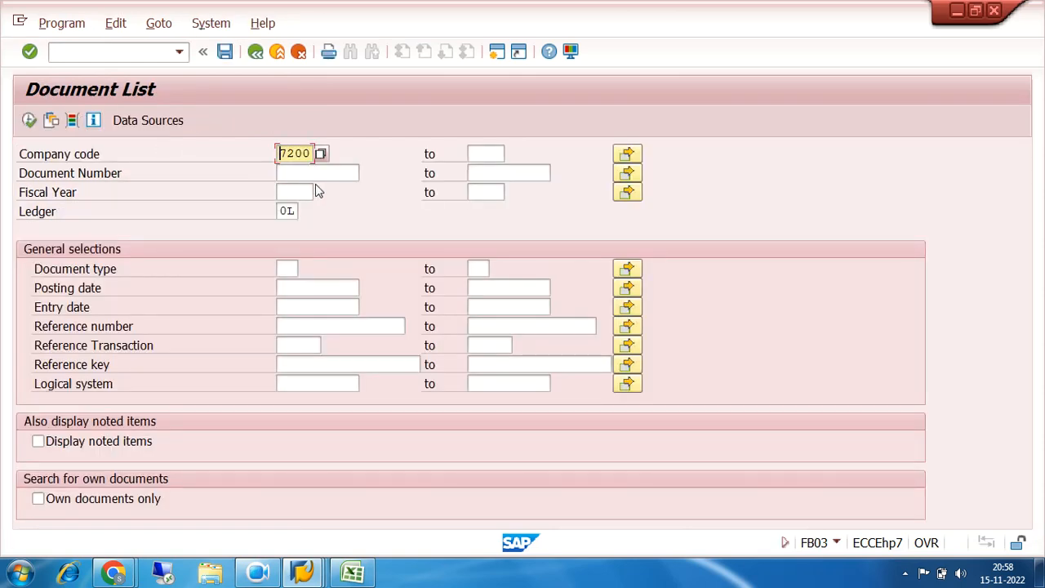
# List document 17 of company code 7200, fiscal year 2022, in ledger 0L, and return to the selection criteria
pyautogui.click(298, 172)
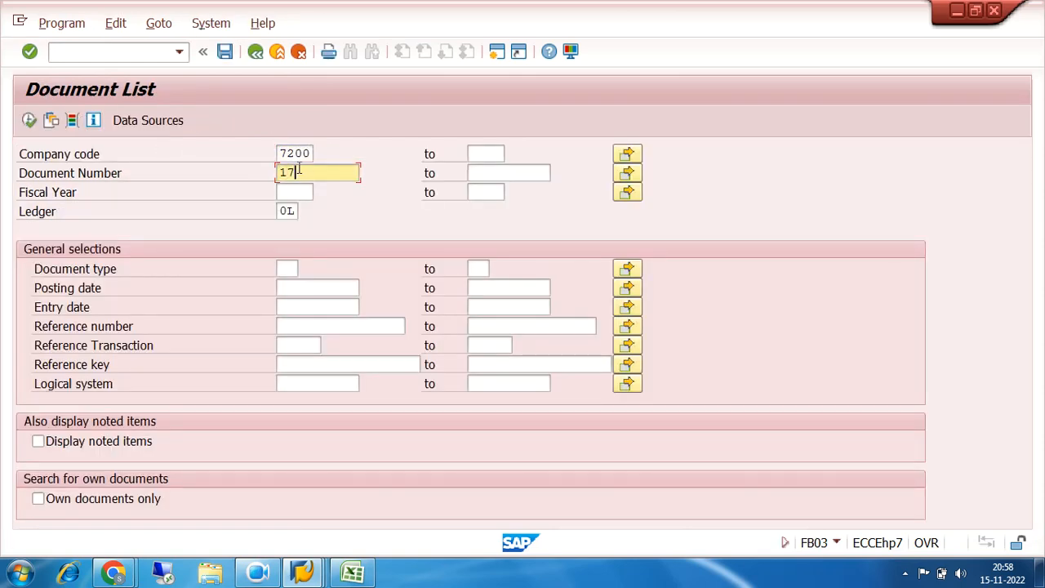
pyautogui.write('17')
pyautogui.click(292, 190)
pyautogui.write('2022')
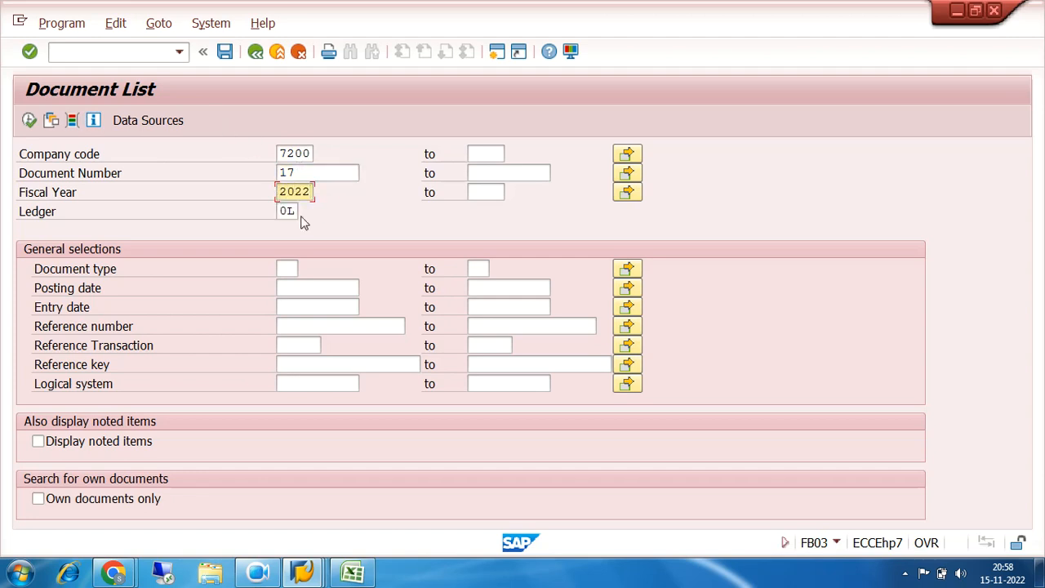
pyautogui.click(295, 212)
pyautogui.doubleClick(283, 212)
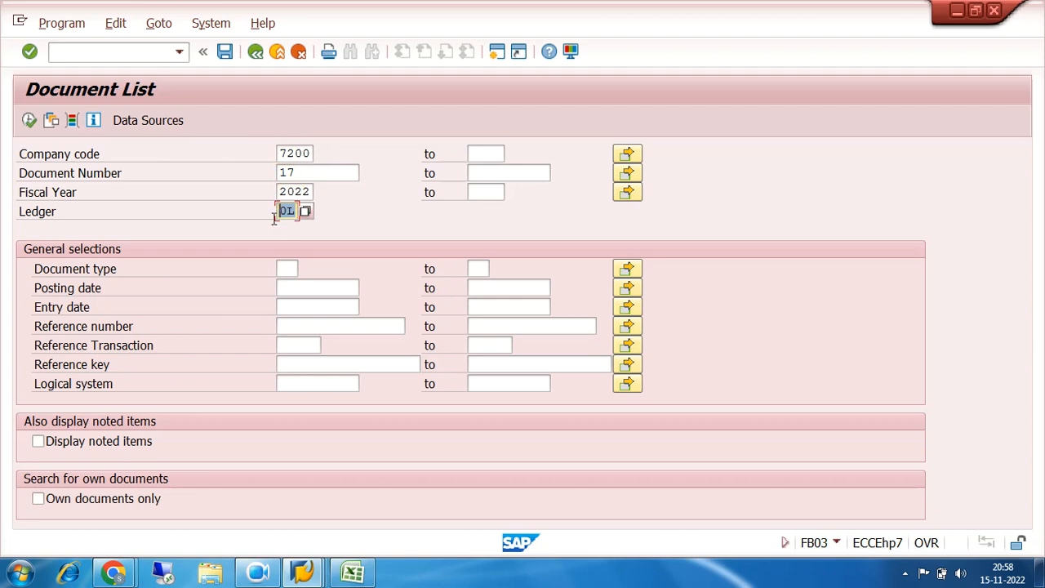
pyautogui.click(29, 121)
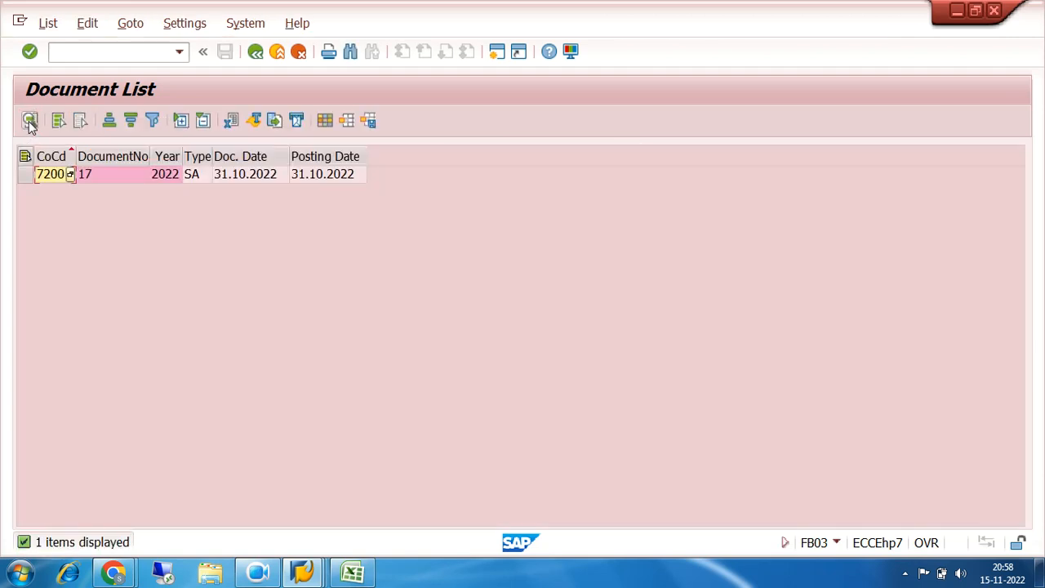
pyautogui.click(132, 178)
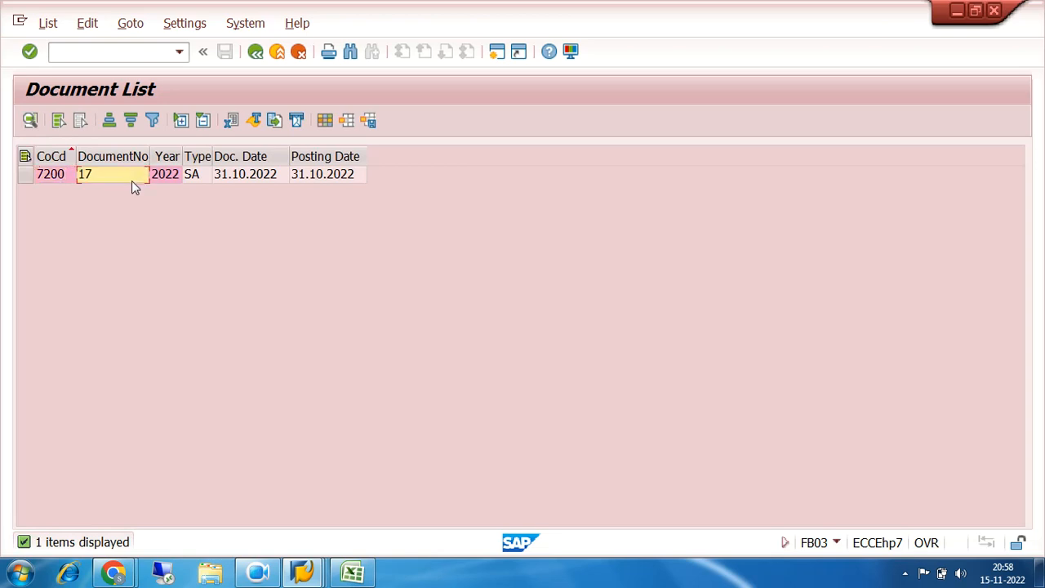
pyautogui.click(255, 51)
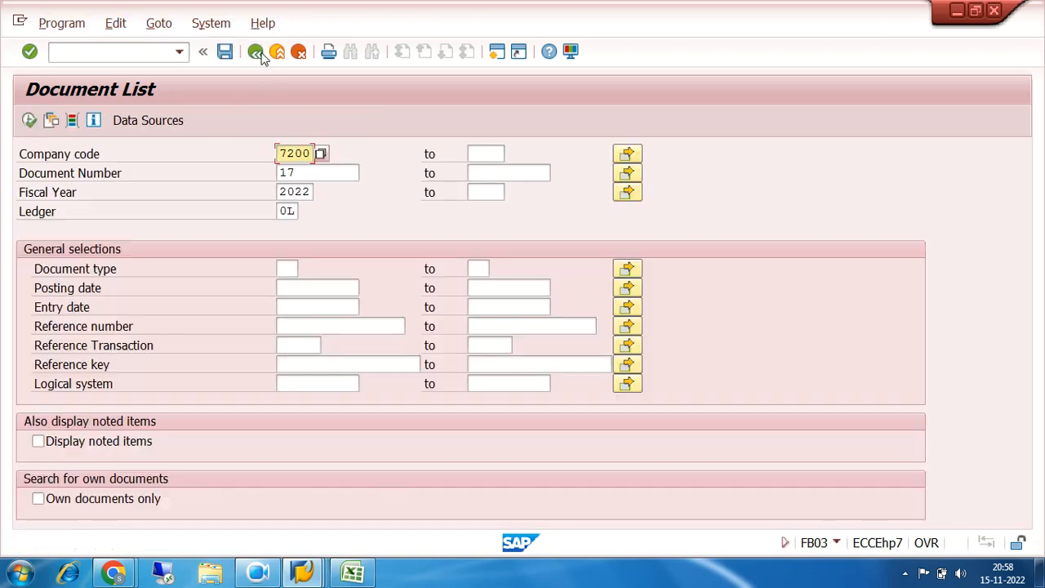
# Clear the document number, list all company code 7200 documents for 2022 in ledger 0L, select document 17, and return to the selection criteria
pyautogui.click(294, 172)
pyautogui.press('BackSpace')
pyautogui.press('BackSpace')
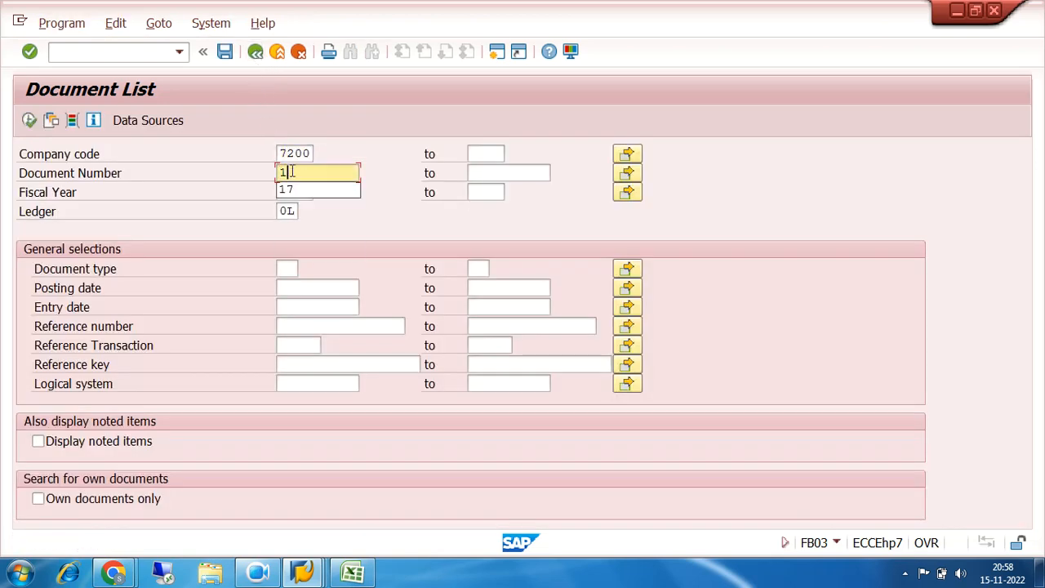
pyautogui.click(28, 120)
pyautogui.click(29, 120)
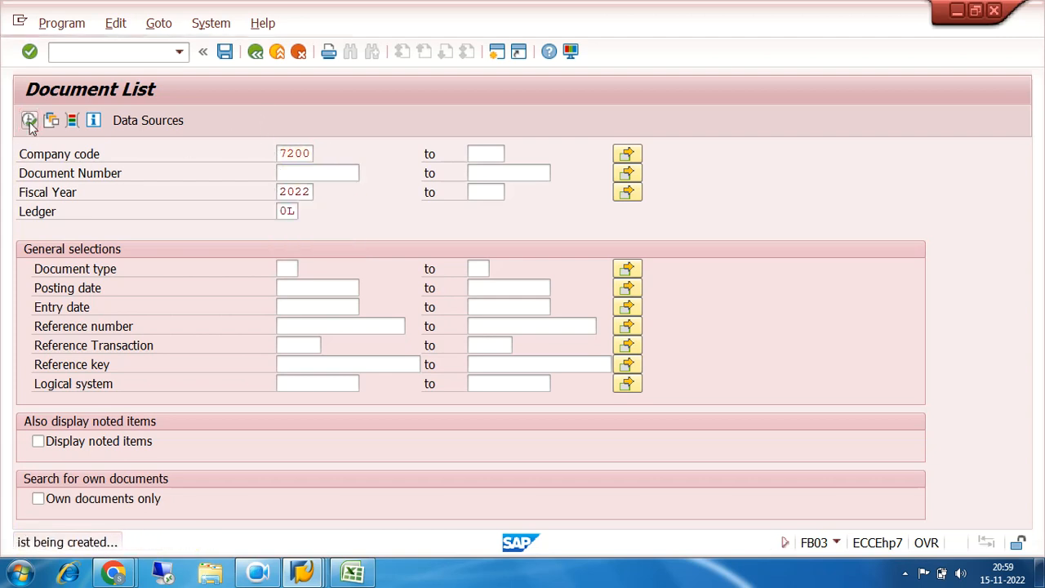
pyautogui.scroll(-1, 325, 414)
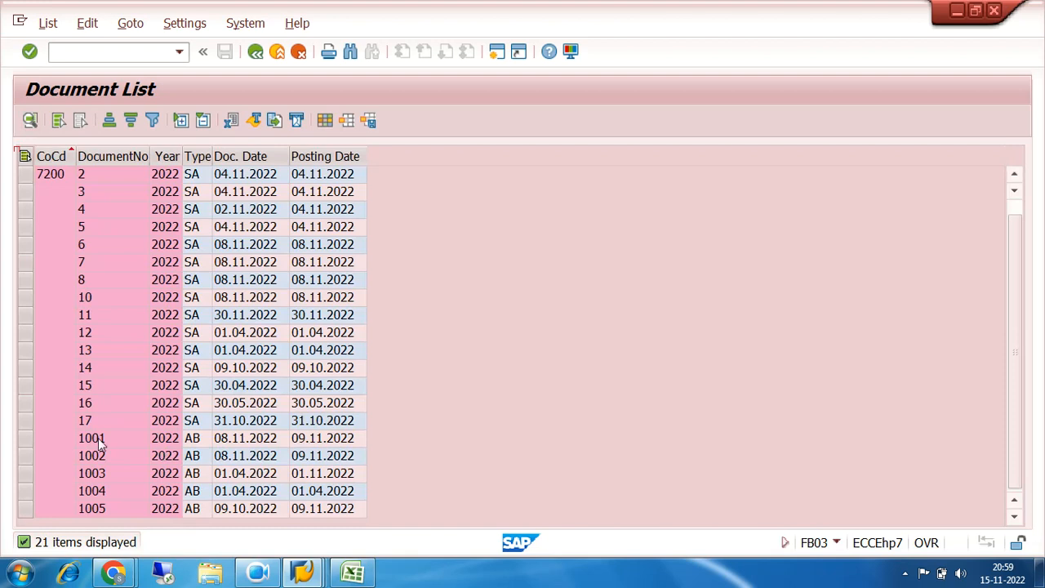
pyautogui.click(26, 422)
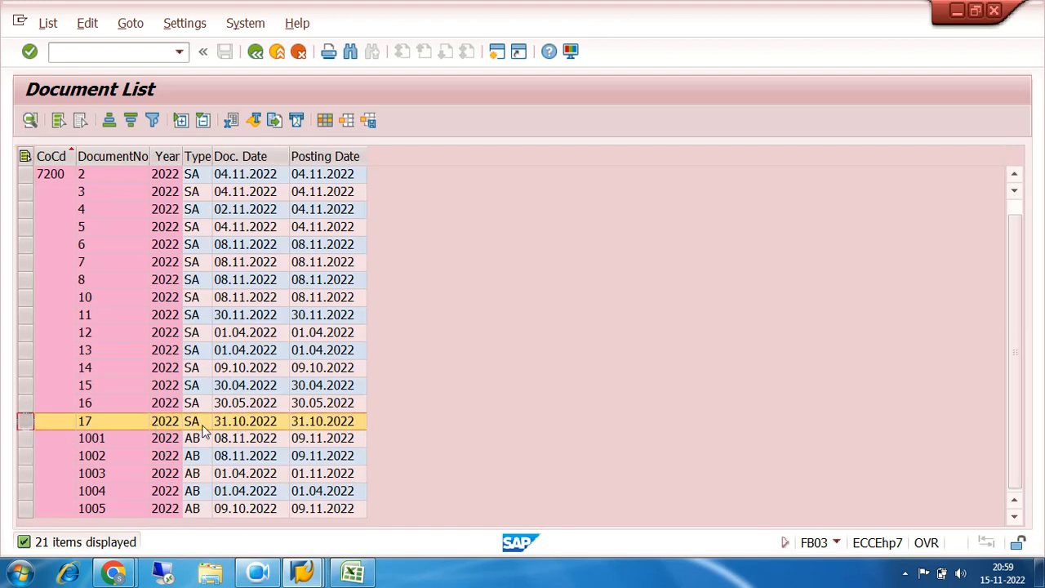
pyautogui.click(255, 52)
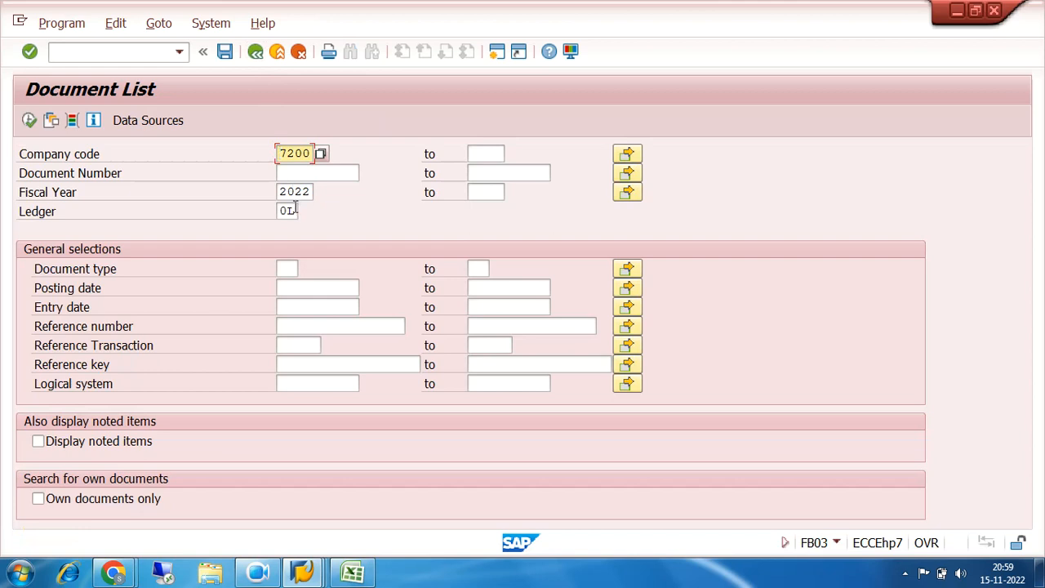
# Choose ledger M1, MAX PRO COMPANIES ACT, and list the company code 7200 documents for fiscal year 2022
pyautogui.click(296, 211)
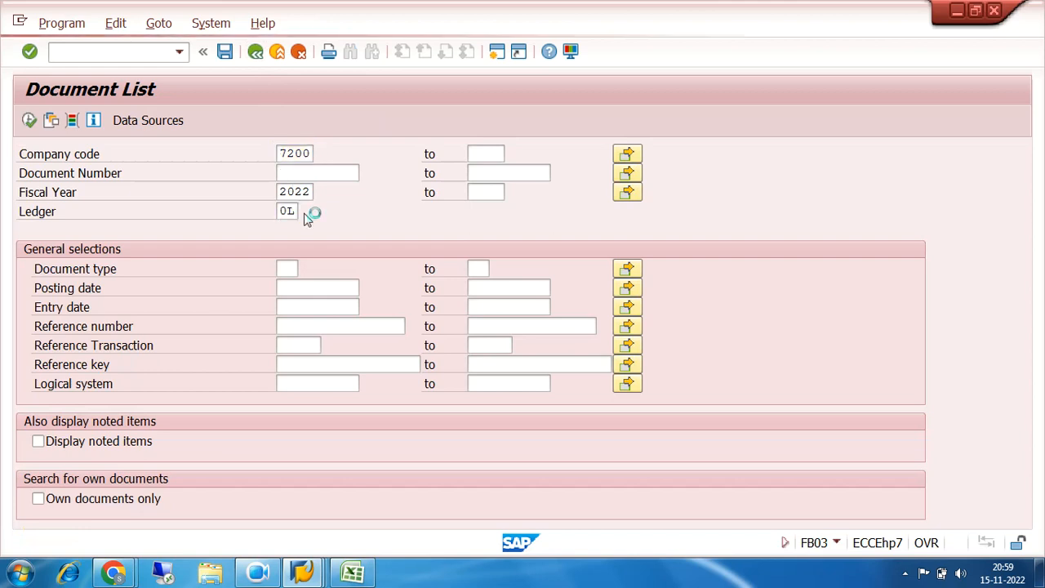
pyautogui.click(310, 213)
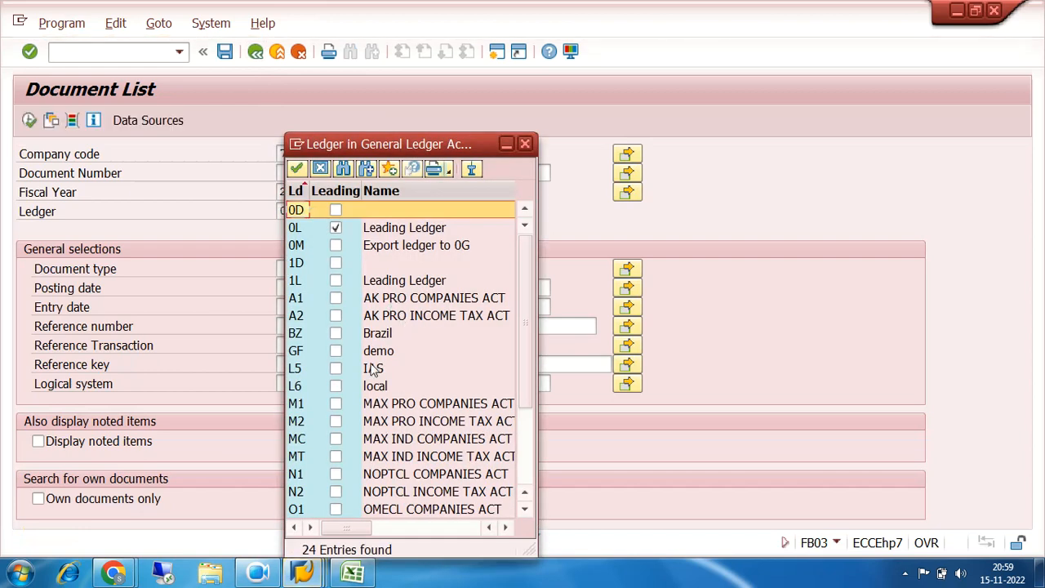
pyautogui.doubleClick(297, 403)
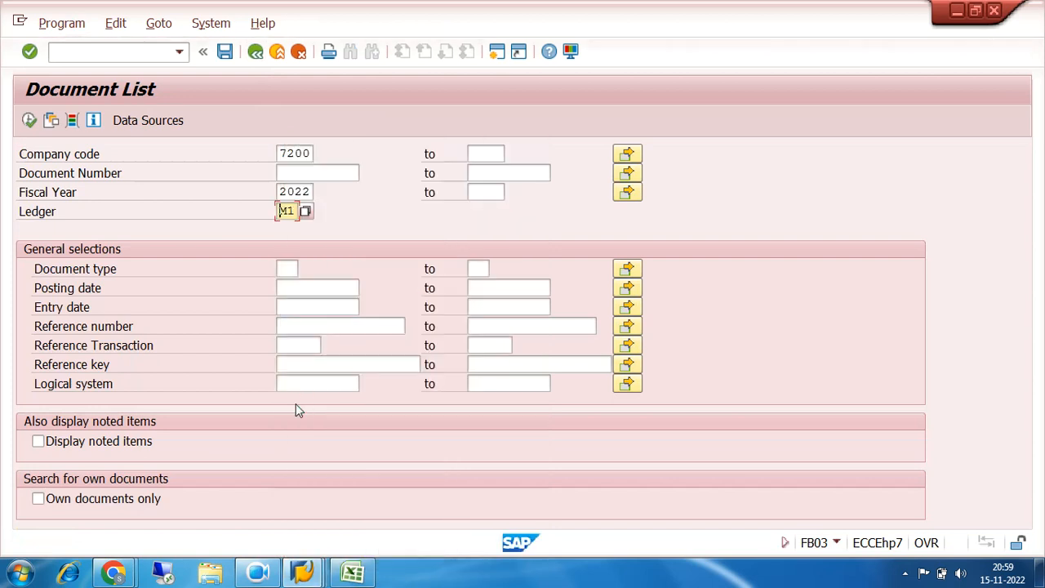
pyautogui.click(30, 120)
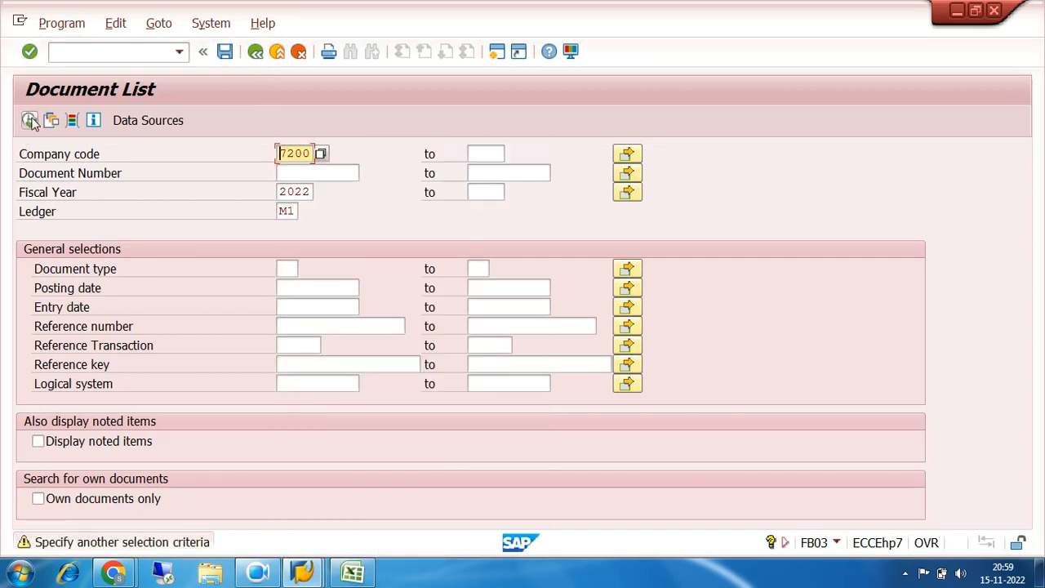
pyautogui.click(30, 120)
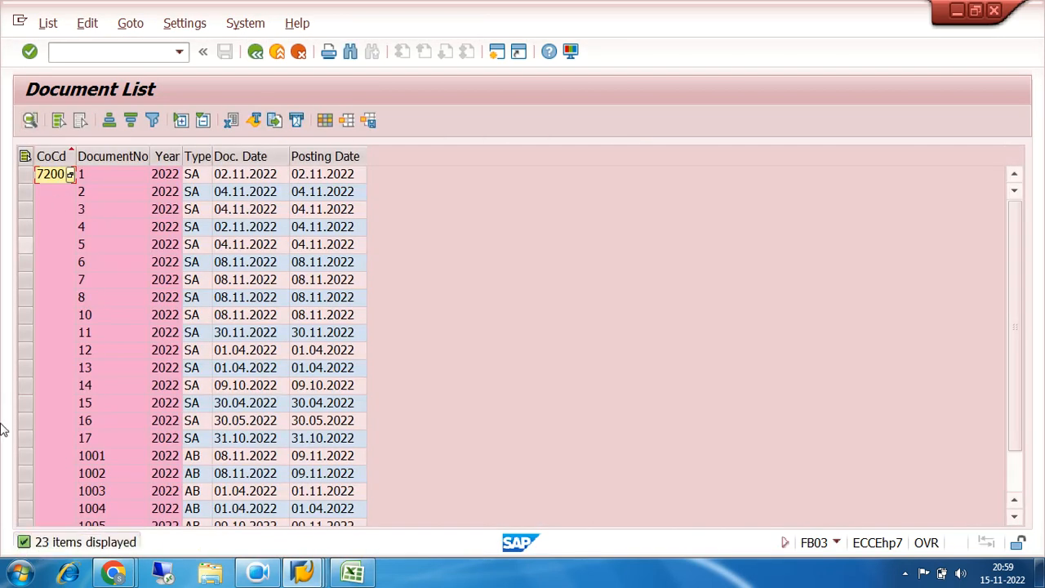
# Open document 17 from the ledger M1 list, then go back to the Document List selection criteria
pyautogui.click(26, 441)
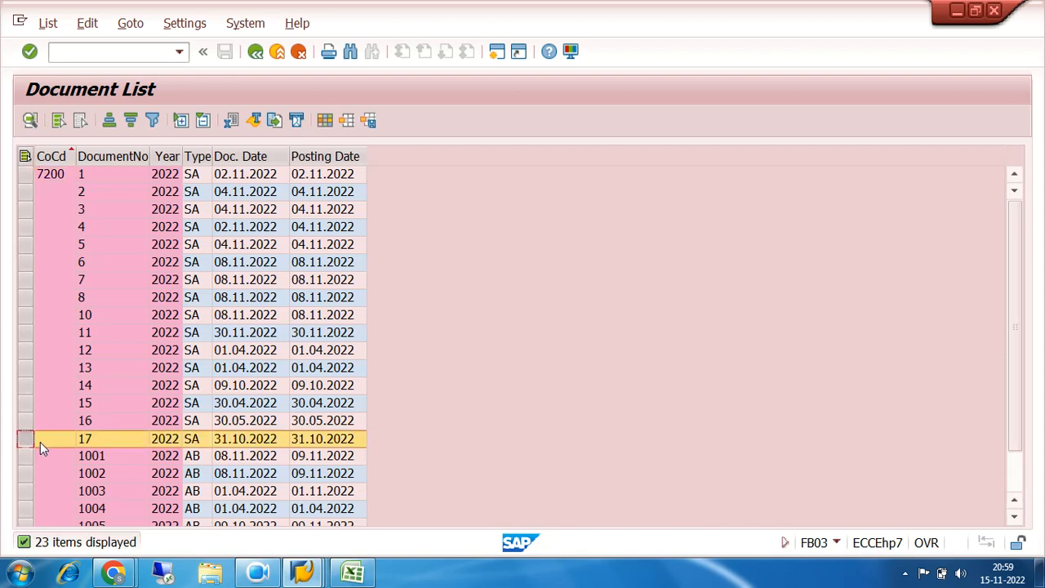
pyautogui.click(127, 439)
pyautogui.doubleClick(126, 438)
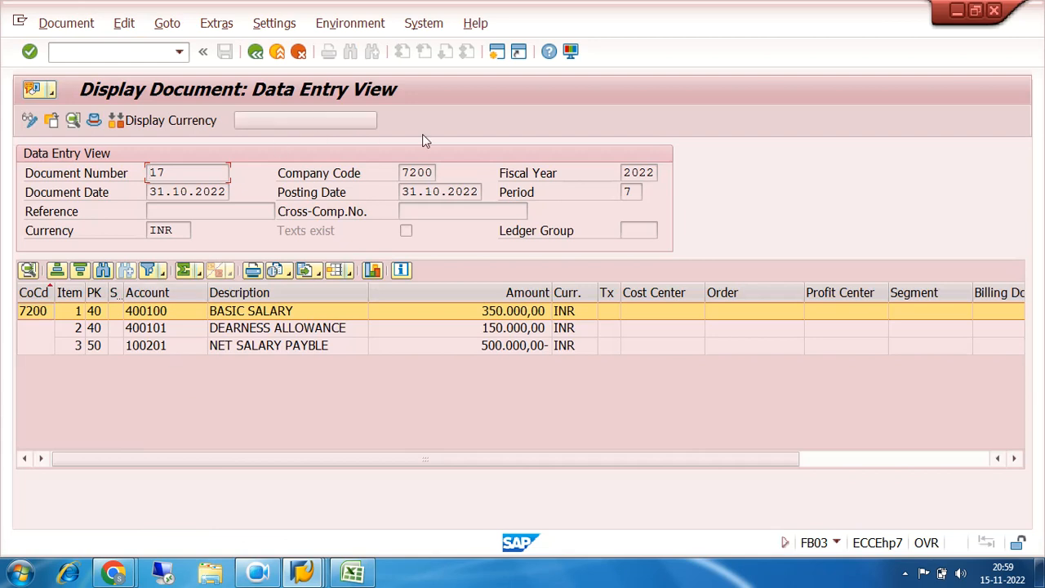
pyautogui.click(256, 53)
pyautogui.click(256, 53)
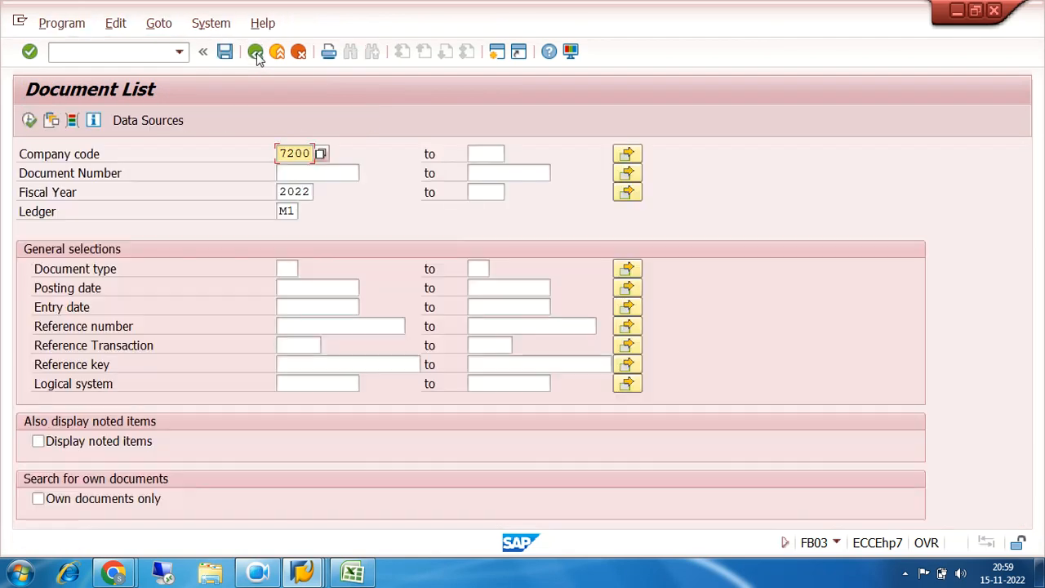
# Set the ledger to M2, list its documents, select document 17, and return to the selection criteria
pyautogui.click(290, 210)
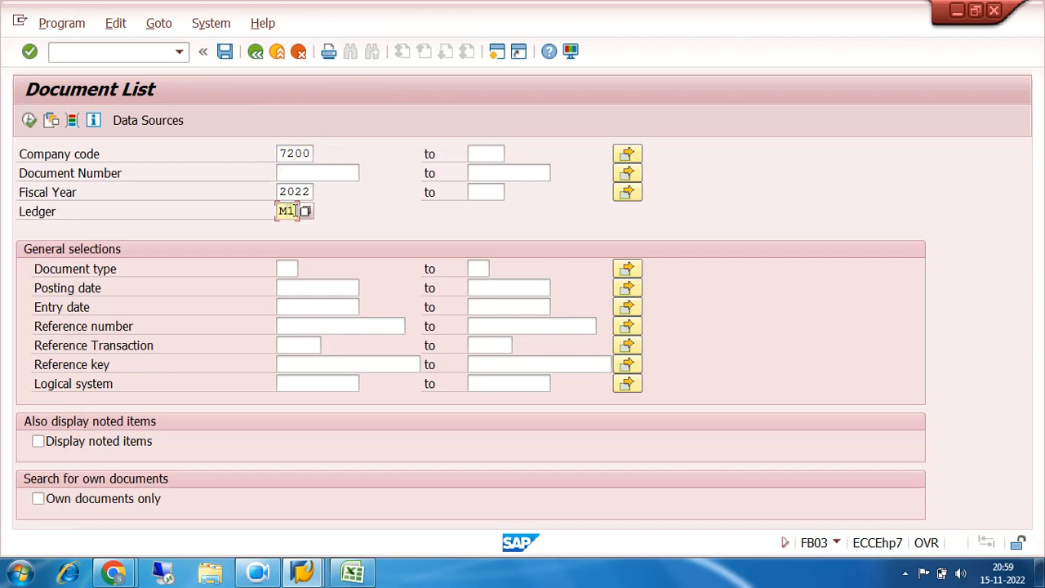
pyautogui.write('2')
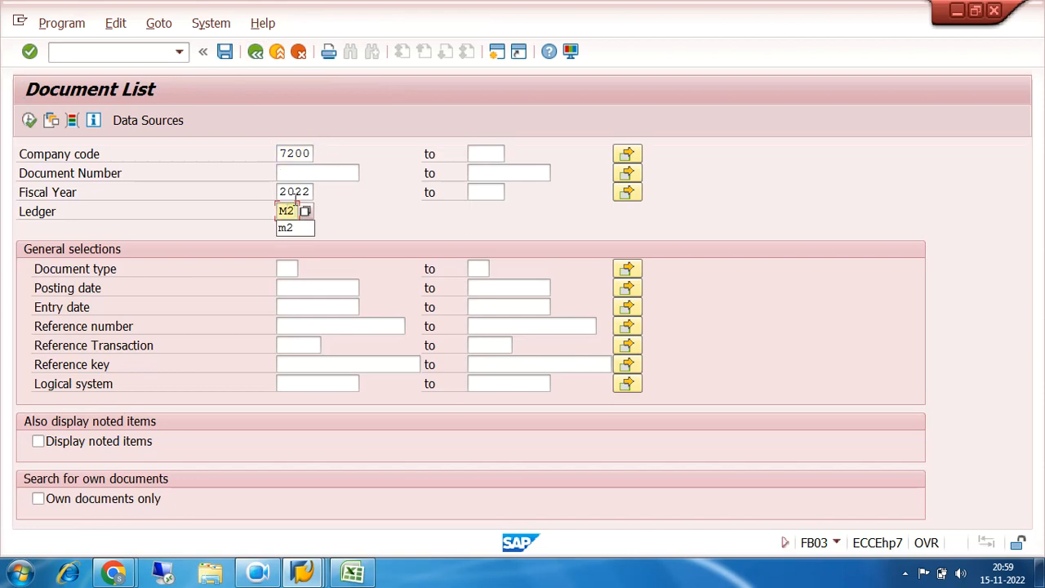
pyautogui.click(28, 120)
pyautogui.click(28, 120)
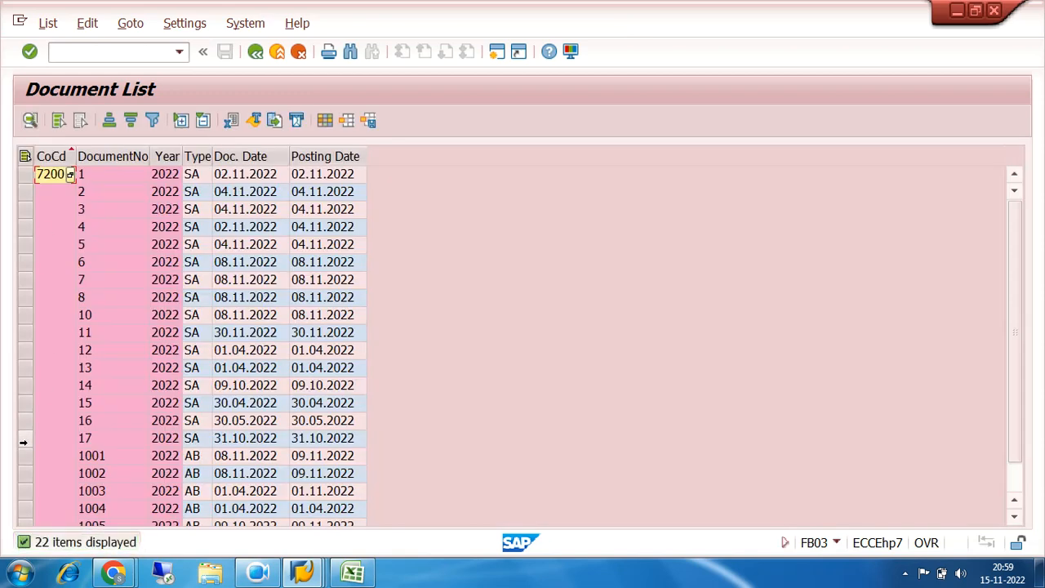
pyautogui.click(23, 442)
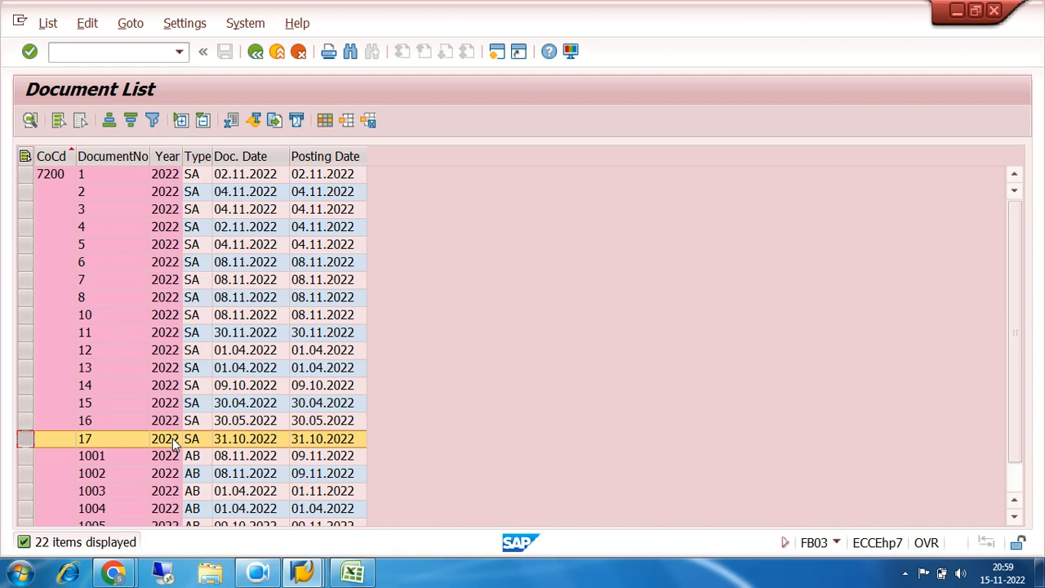
pyautogui.click(256, 54)
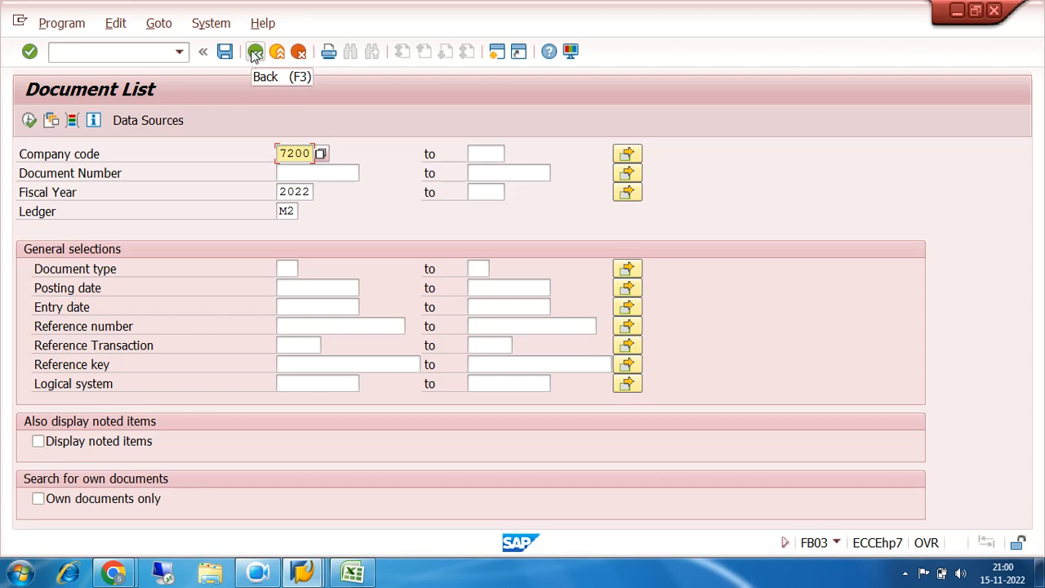
# Leave FB03 for SAP Easy Access, collapse Document Entry, and expand the Account folder under General Ledger
pyautogui.click(255, 54)
pyautogui.click(255, 54)
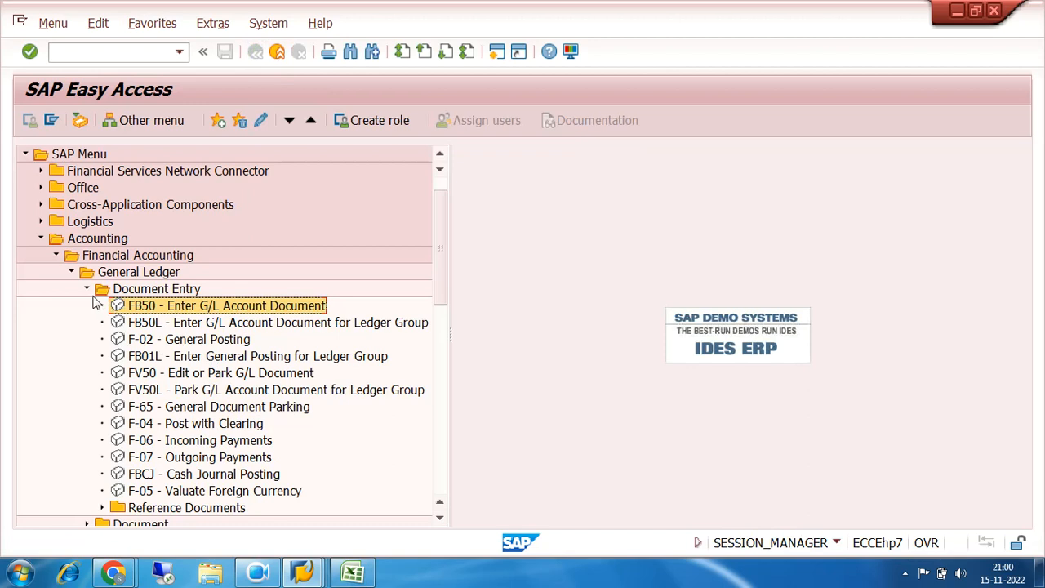
pyautogui.click(87, 289)
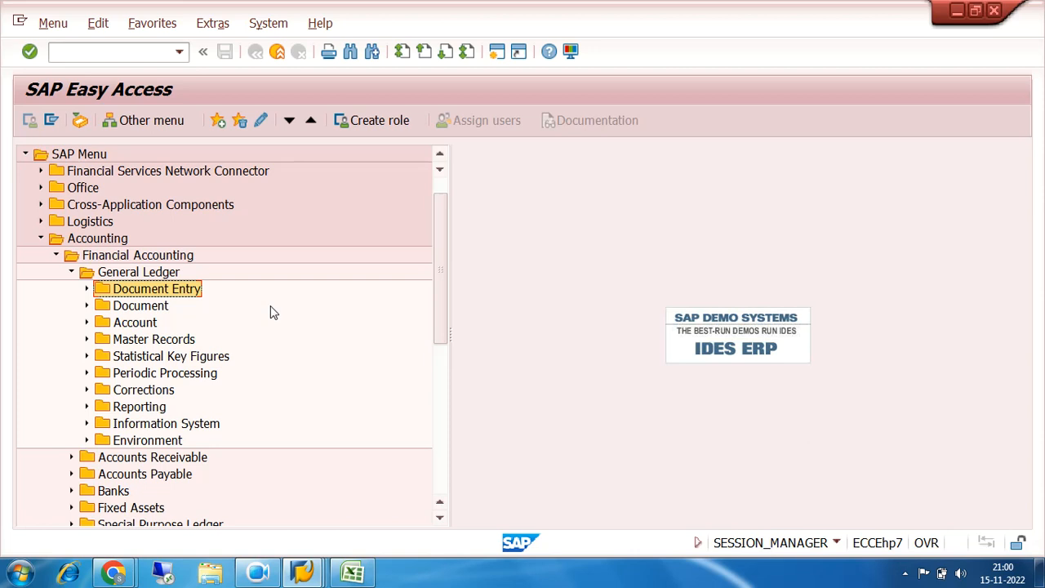
pyautogui.click(86, 322)
pyautogui.click(87, 320)
pyautogui.click(87, 306)
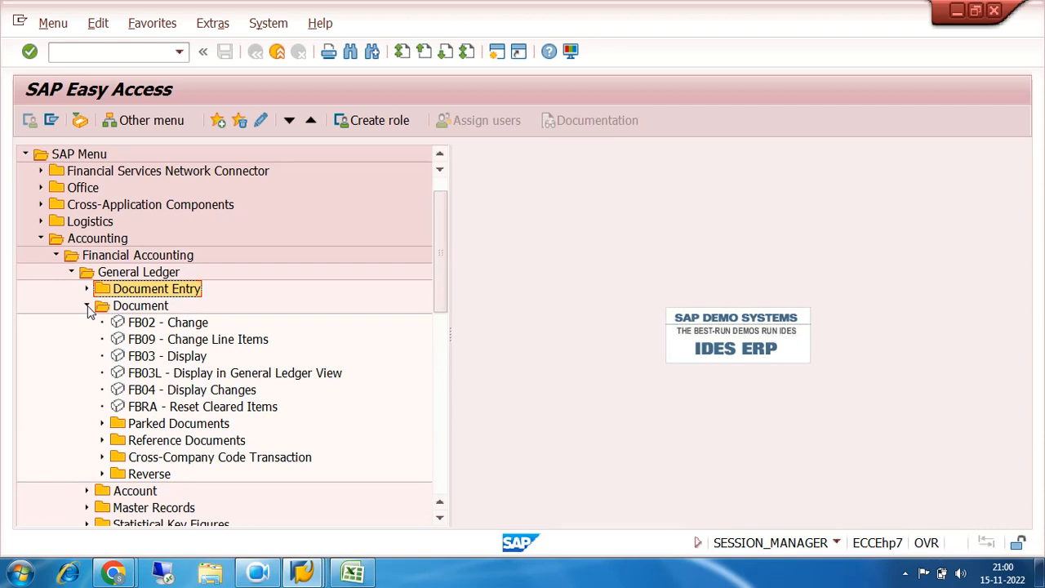
pyautogui.click(87, 306)
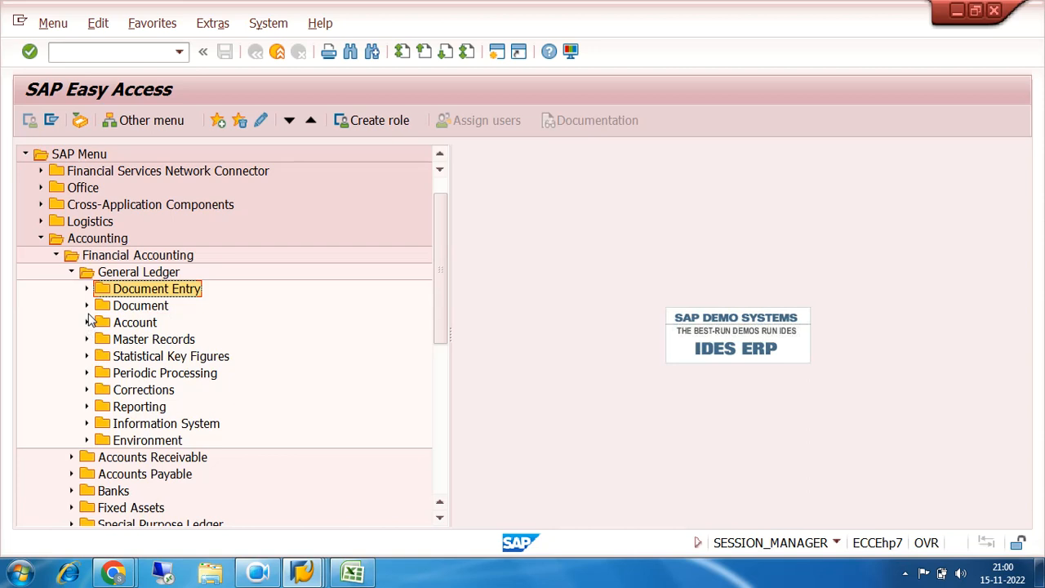
pyautogui.click(88, 323)
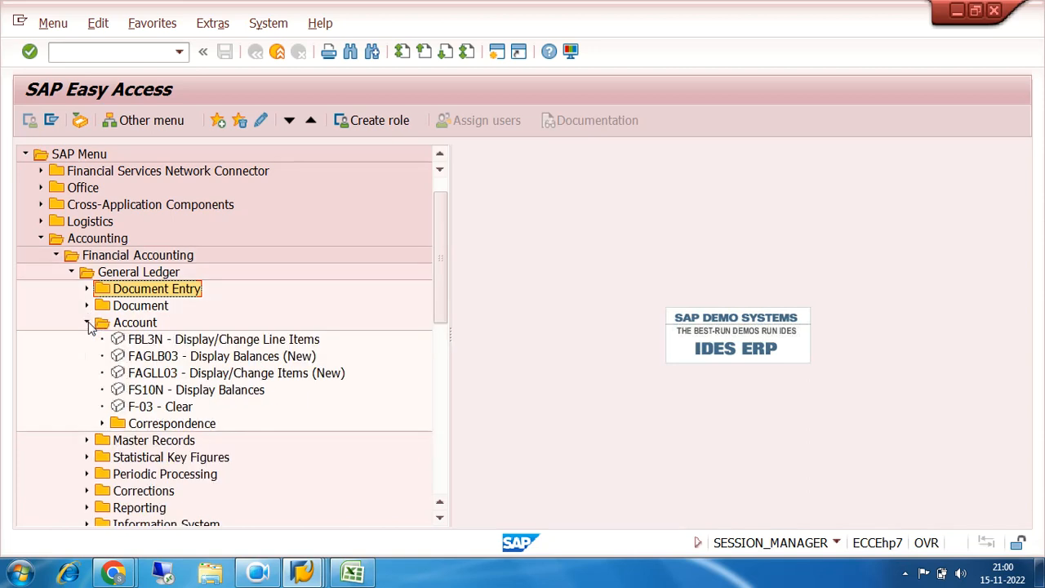
# Run FAGLB03 and display the balances of G/L account 100201 for company code 7200, fiscal year 2022, in ledger 0L
pyautogui.click(182, 364)
pyautogui.doubleClick(183, 364)
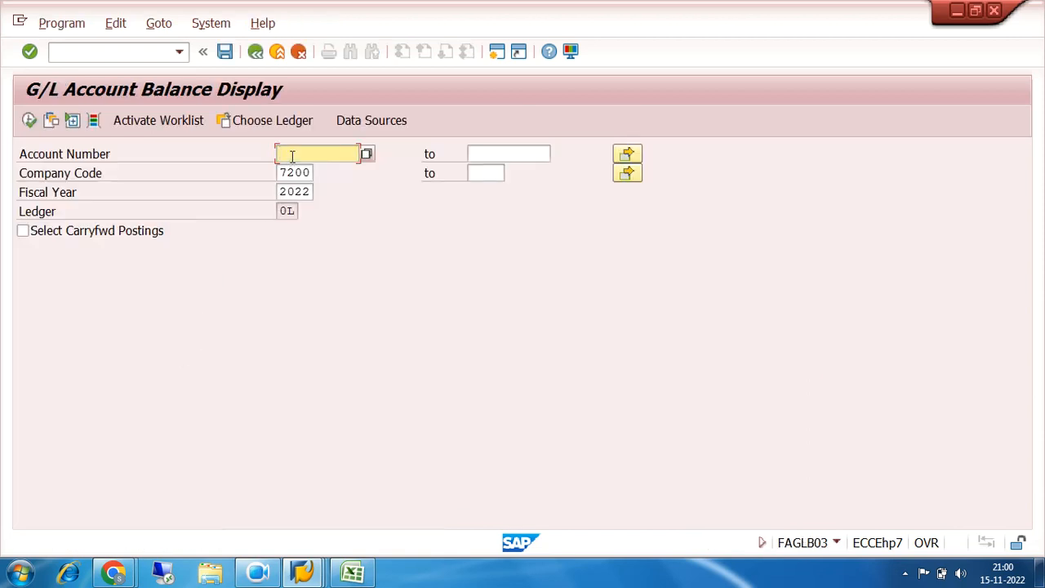
pyautogui.write('100201')
pyautogui.click(28, 120)
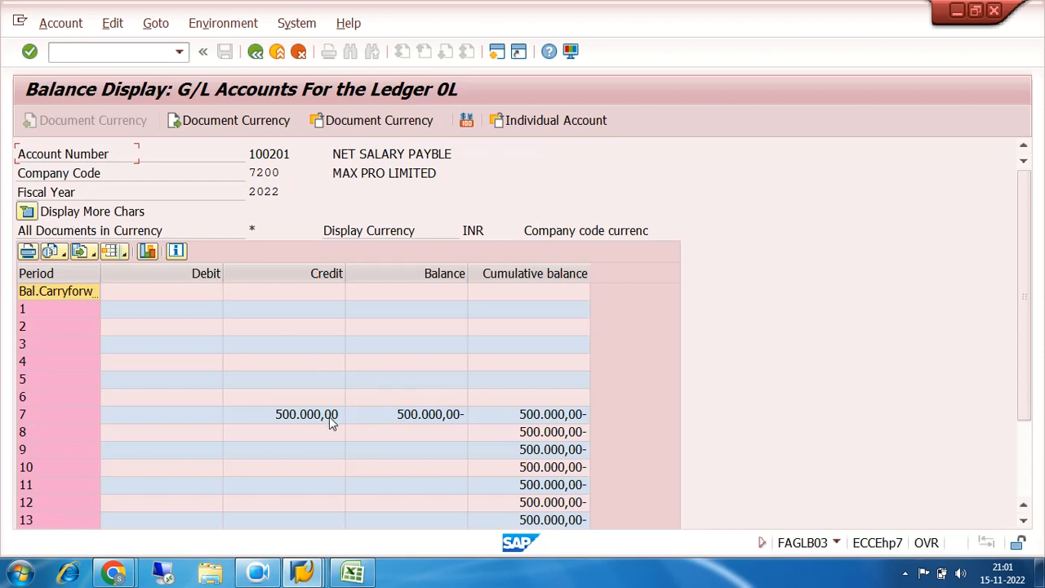
# Examine the period 7 balances, open the line items behind the cumulative balance, and return to the balance selection
pyautogui.click(306, 417)
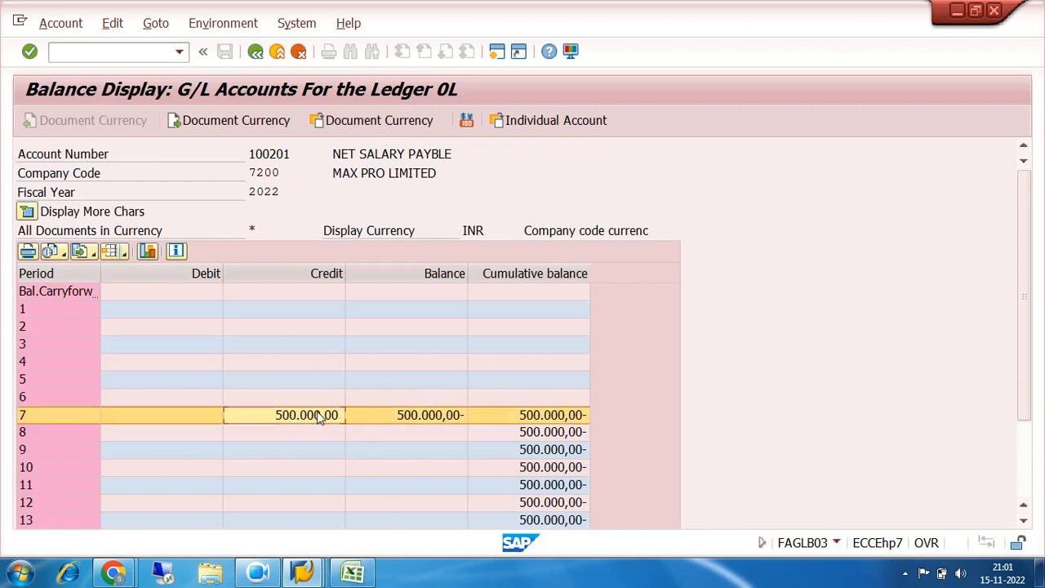
pyautogui.click(413, 415)
pyautogui.click(545, 418)
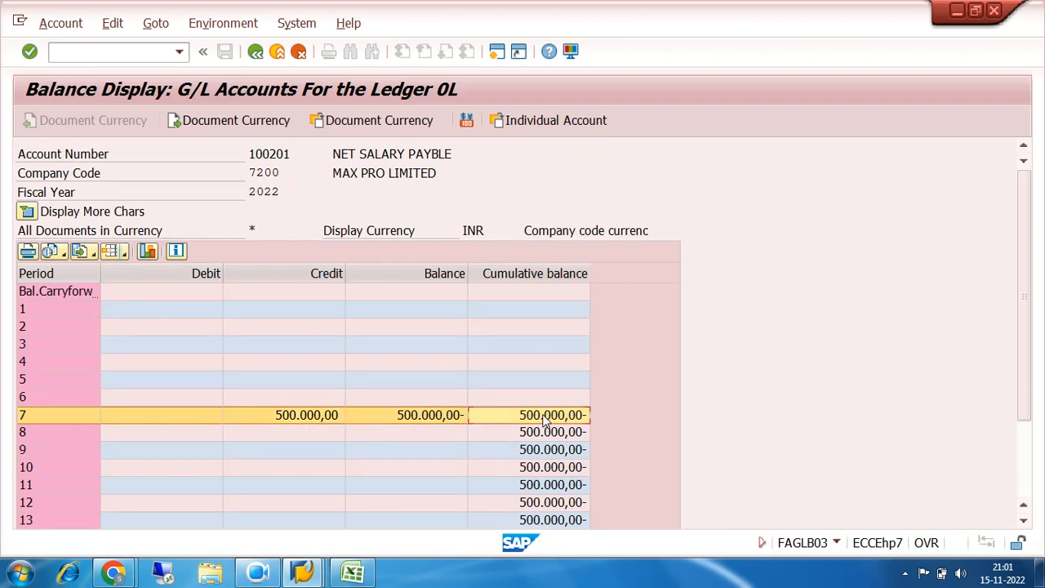
pyautogui.doubleClick(544, 416)
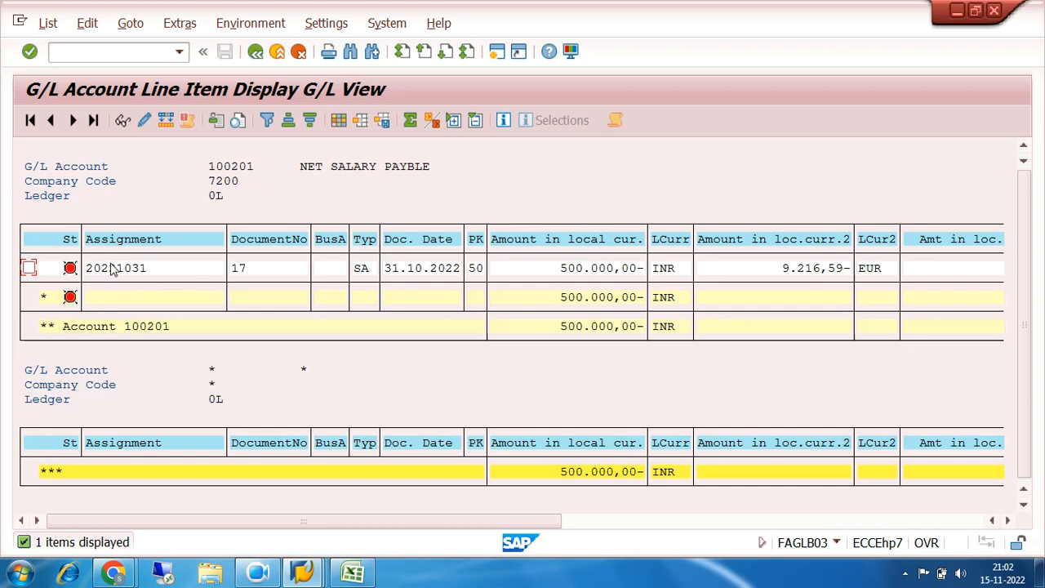
pyautogui.click(256, 51)
pyautogui.click(256, 52)
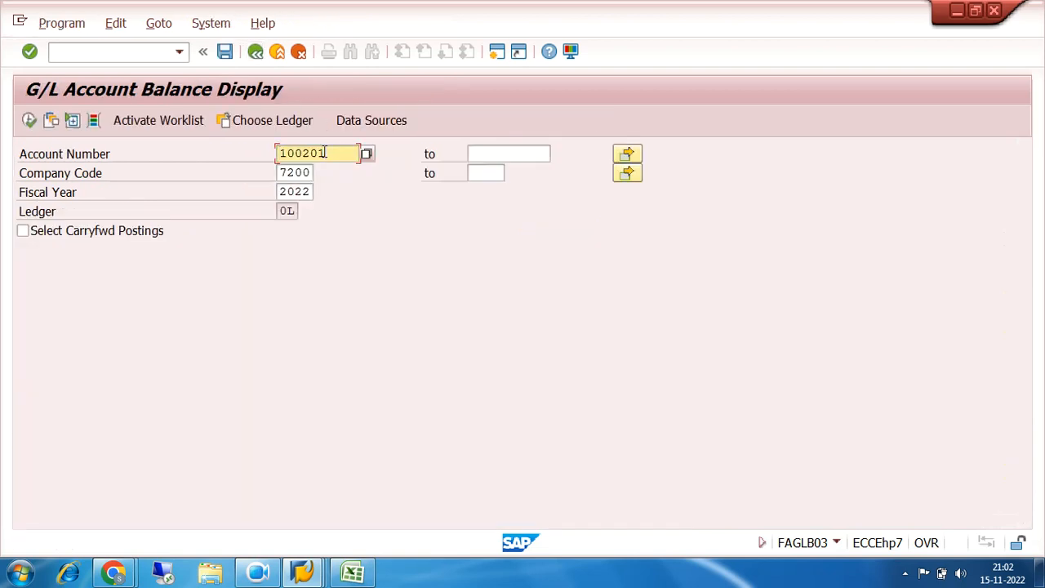
# Display the balances of G/L account 100200 and open the line items behind the period 2 cumulative balance
pyautogui.press('BackSpace')
pyautogui.write('0')
pyautogui.click(28, 120)
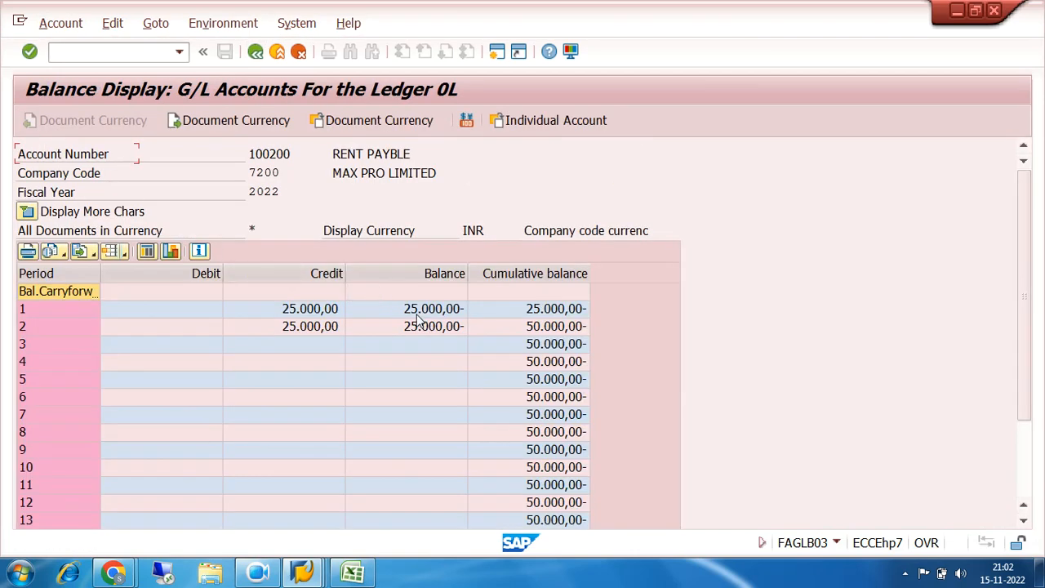
pyautogui.doubleClick(562, 326)
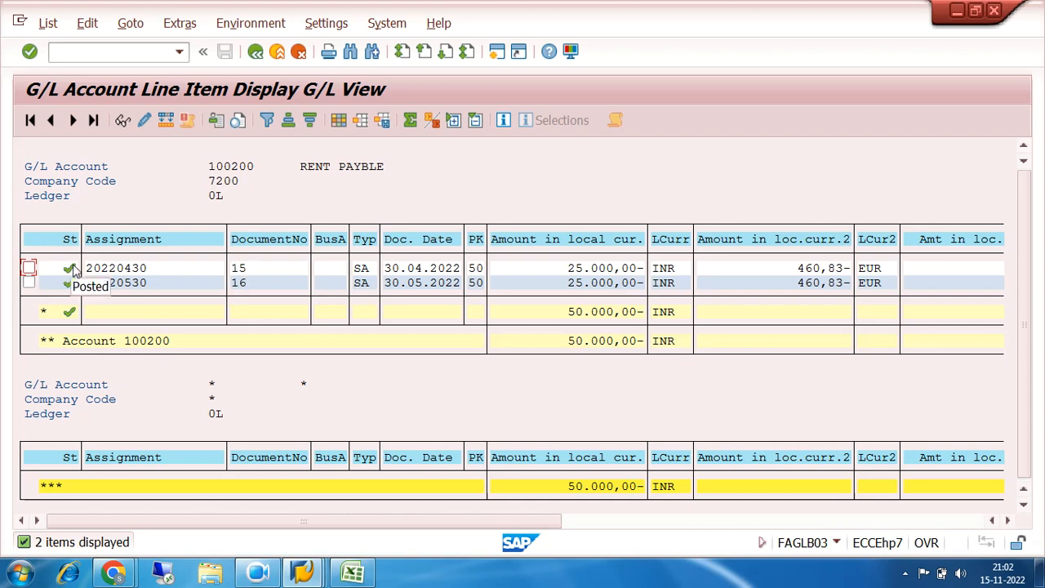
# Examine the RENT PAYBLE account name and the status of both line items, then return to the balance selection
pyautogui.click(301, 169)
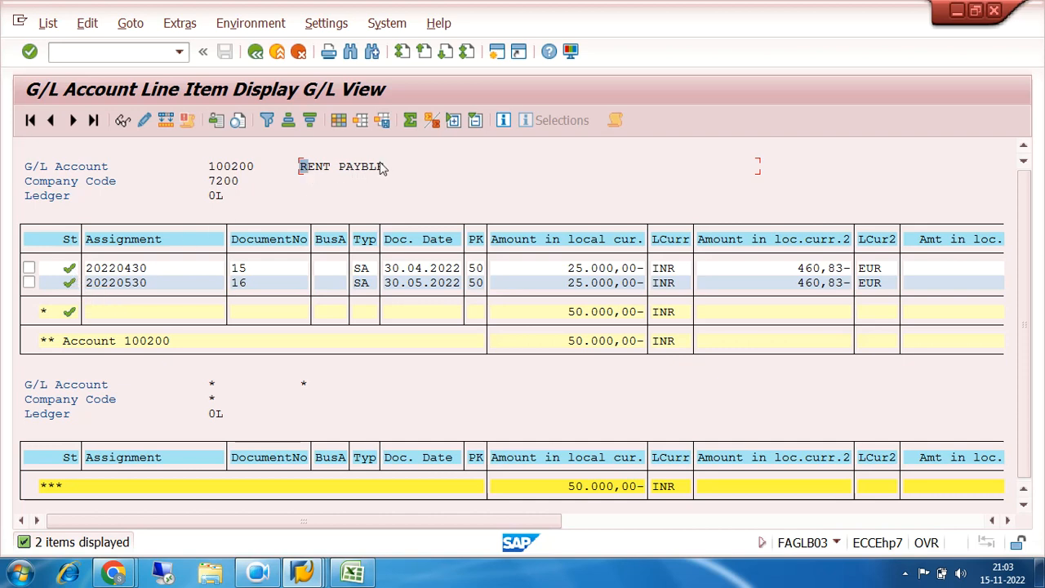
pyautogui.click(65, 274)
pyautogui.click(70, 286)
pyautogui.click(256, 52)
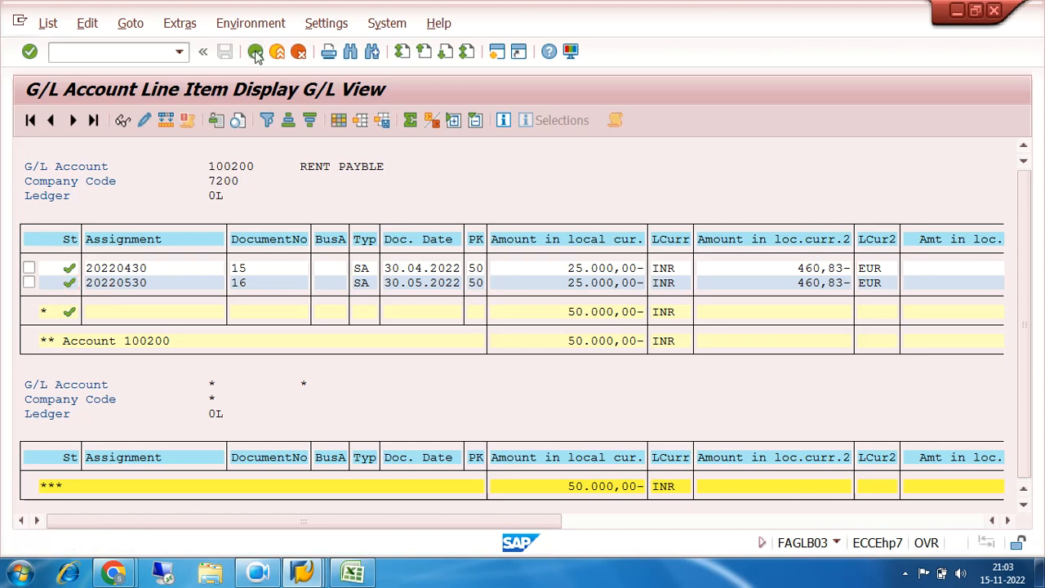
pyautogui.click(256, 52)
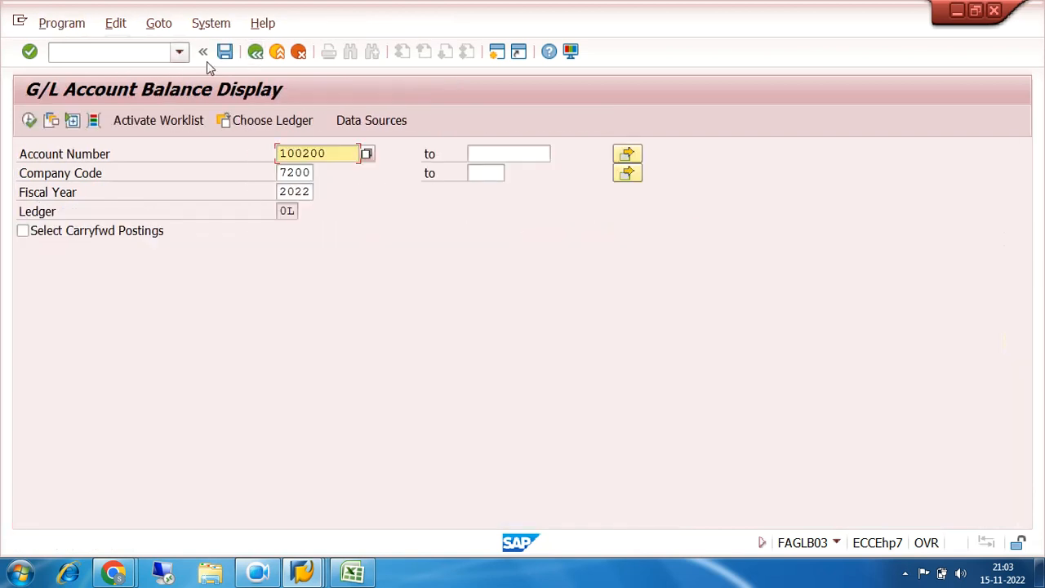
# Run FS00, open G/L account 100200 of company code 7200 for change, and examine its open item management setting in the control data
pyautogui.click(256, 53)
pyautogui.click(96, 52)
pyautogui.write('FS00')
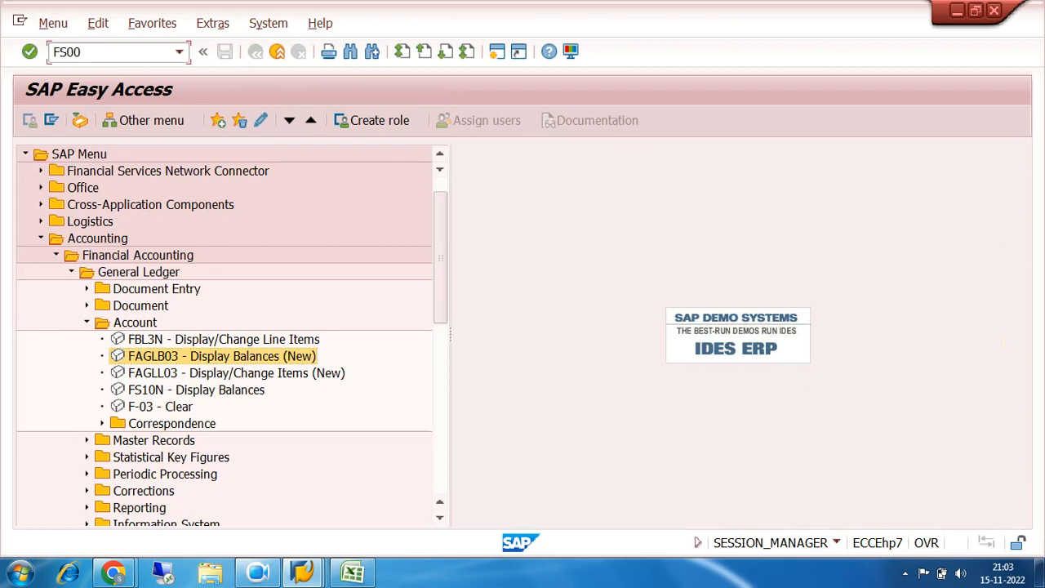
pyautogui.press('Return')
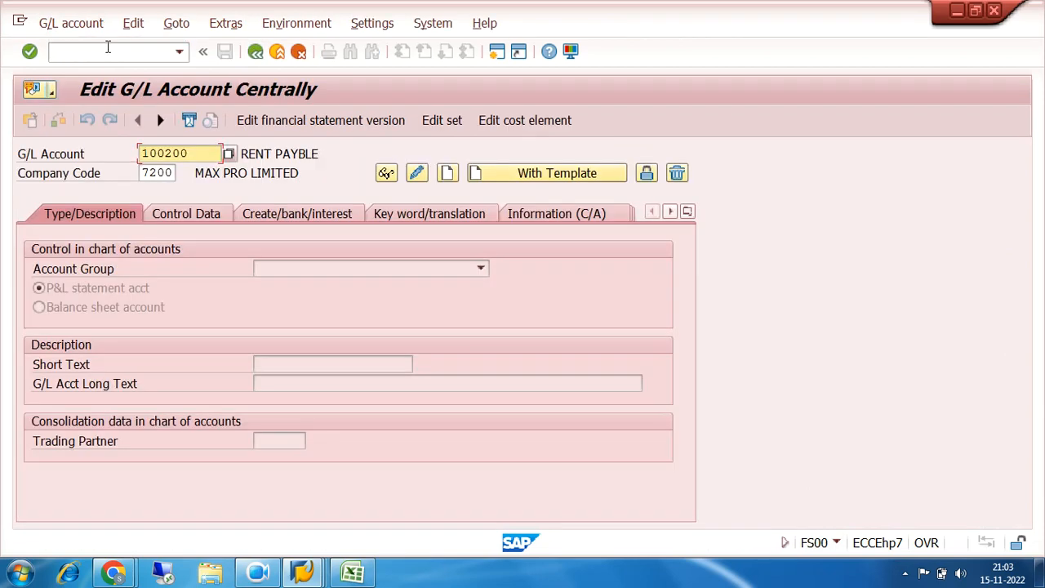
pyautogui.click(191, 154)
pyautogui.click(417, 175)
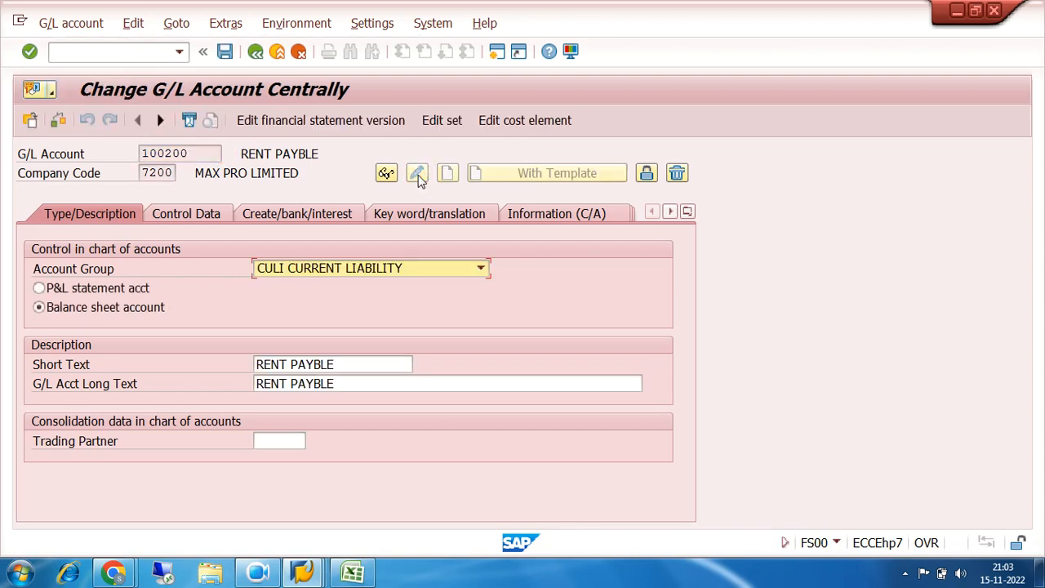
pyautogui.click(206, 219)
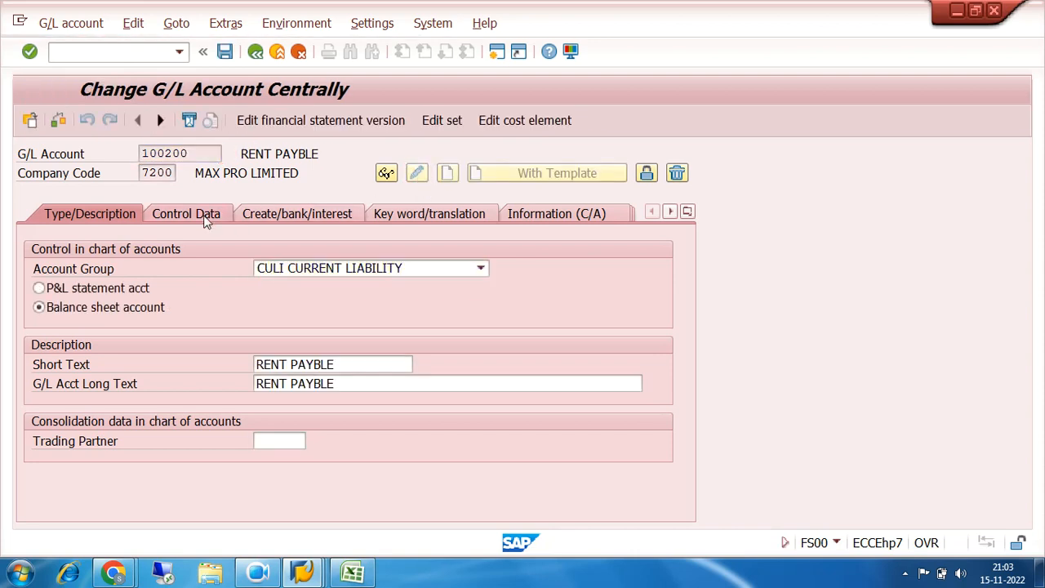
pyautogui.scroll(-5, 306, 302)
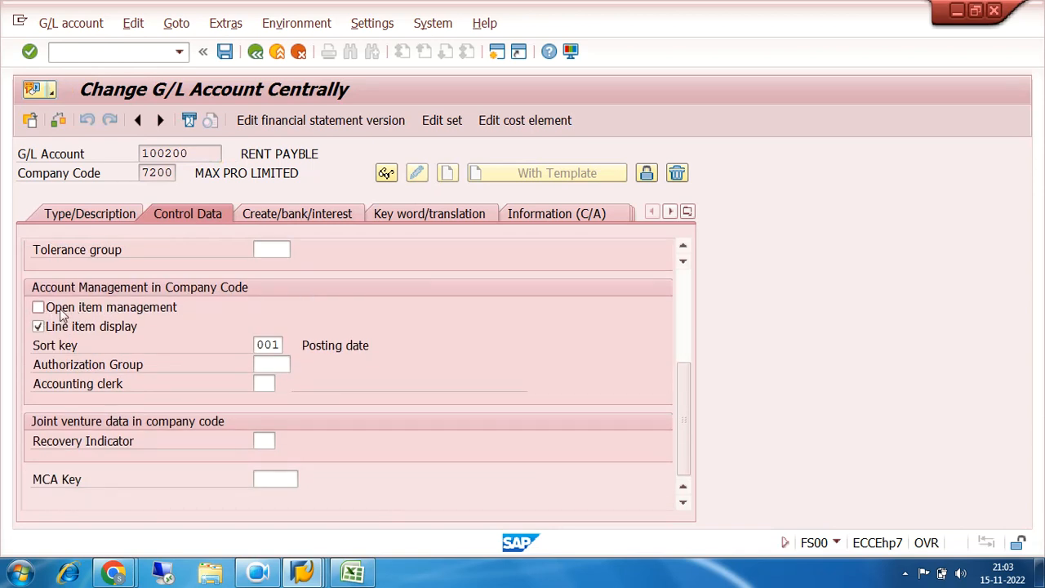
pyautogui.moveTo(191, 153); pyautogui.dragTo(120, 156)
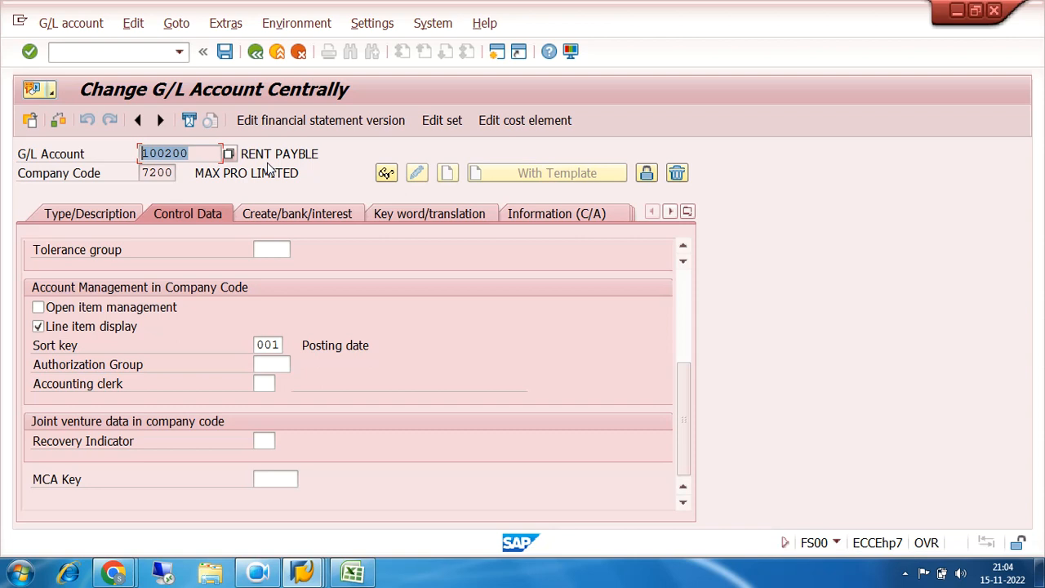
# Try to activate Open item management for G/L account 100200 and save, then close the message list
pyautogui.click(39, 307)
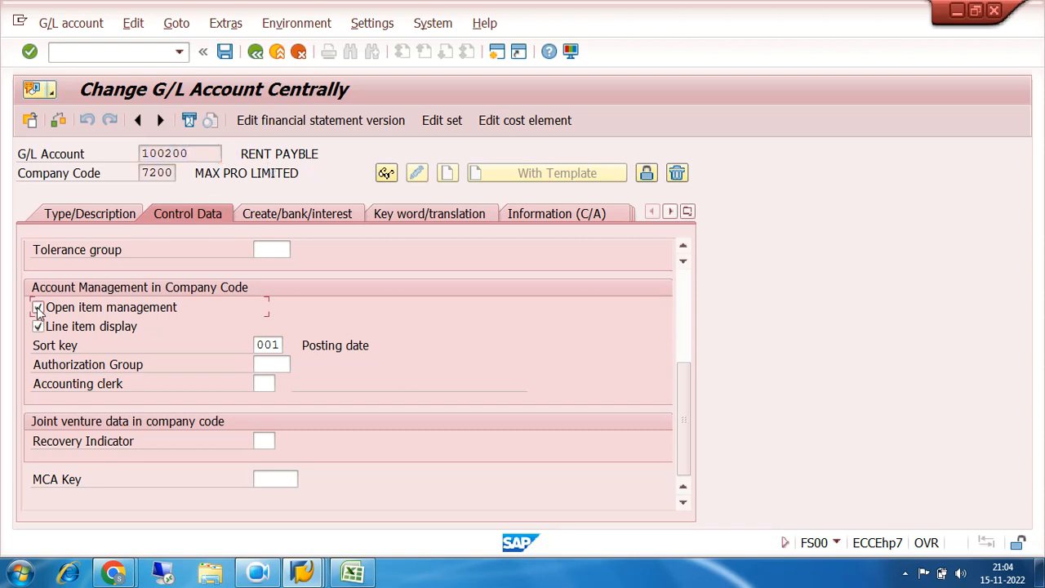
pyautogui.click(225, 56)
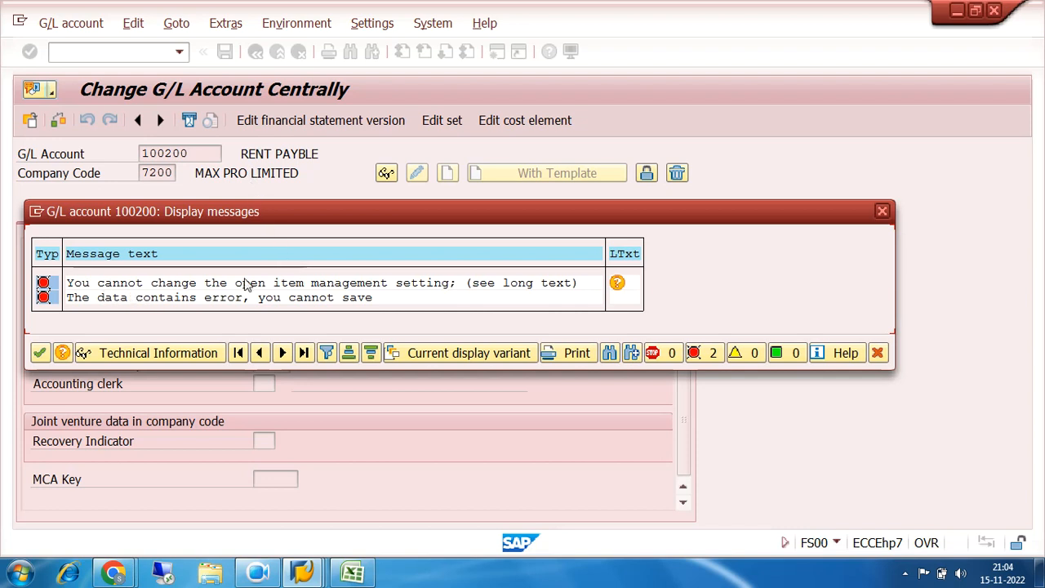
pyautogui.moveTo(285, 214); pyautogui.dragTo(481, 186)
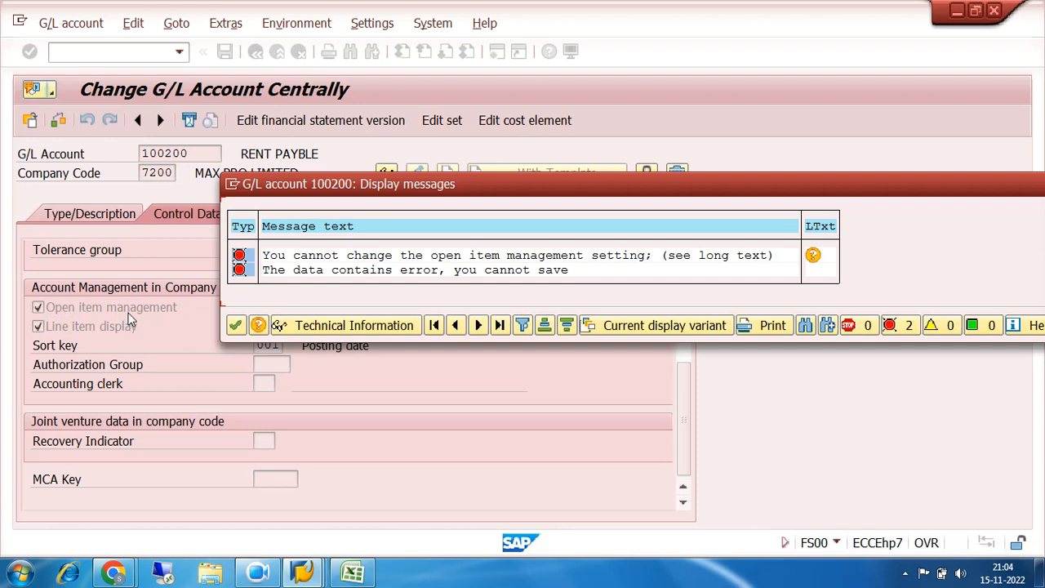
pyautogui.moveTo(857, 191); pyautogui.dragTo(720, 206)
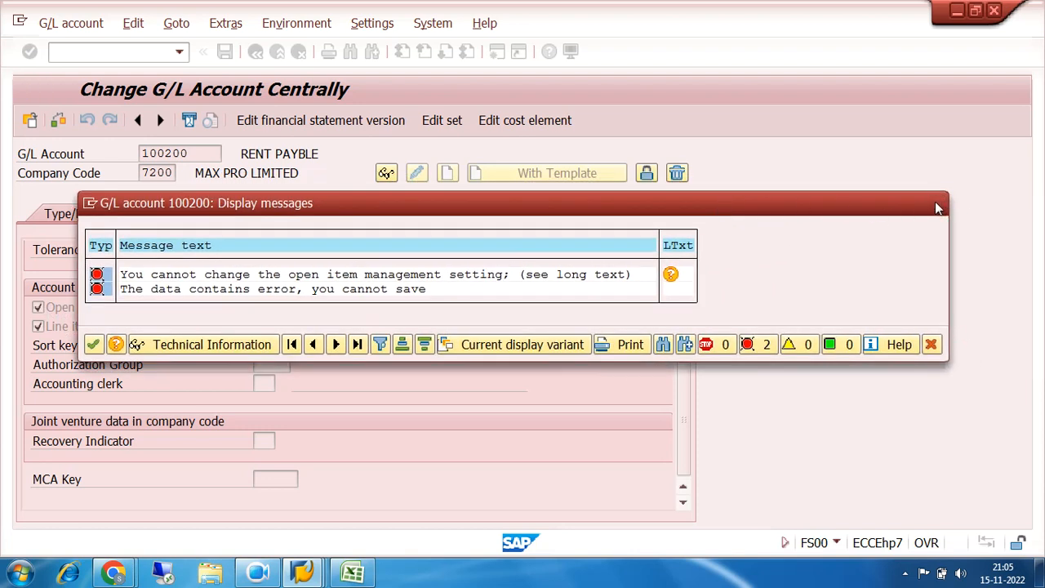
pyautogui.click(938, 207)
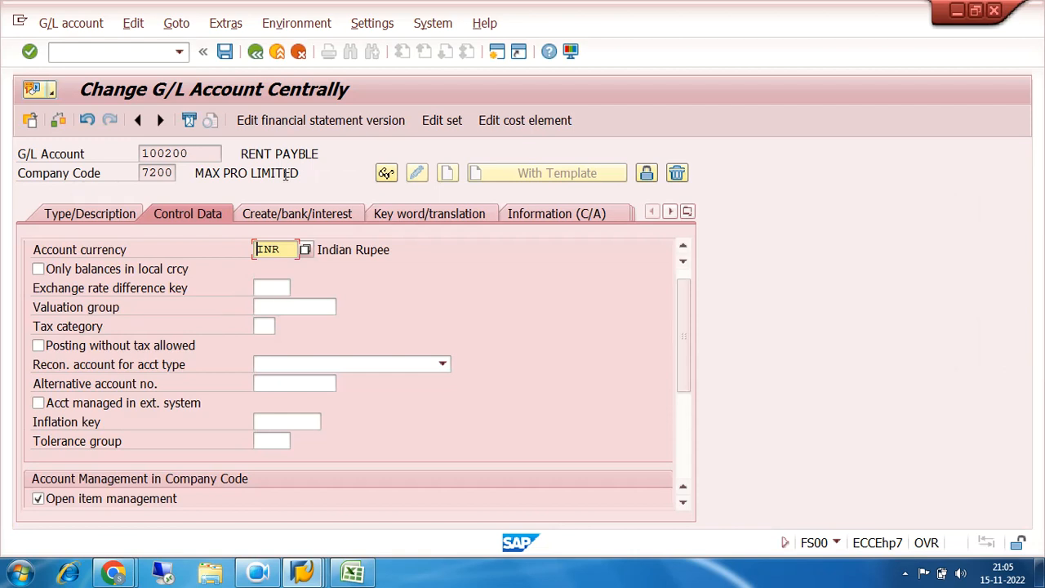
# Deactivate Open item management for account 100200 again and leave the account master without saving
pyautogui.scroll(-3, 657, 324)
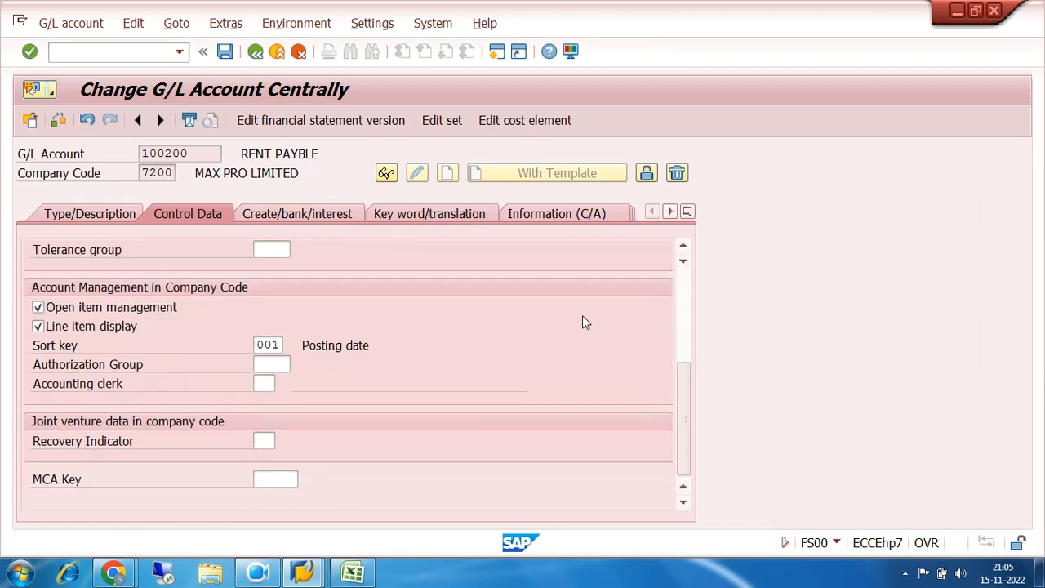
pyautogui.click(38, 308)
pyautogui.click(256, 53)
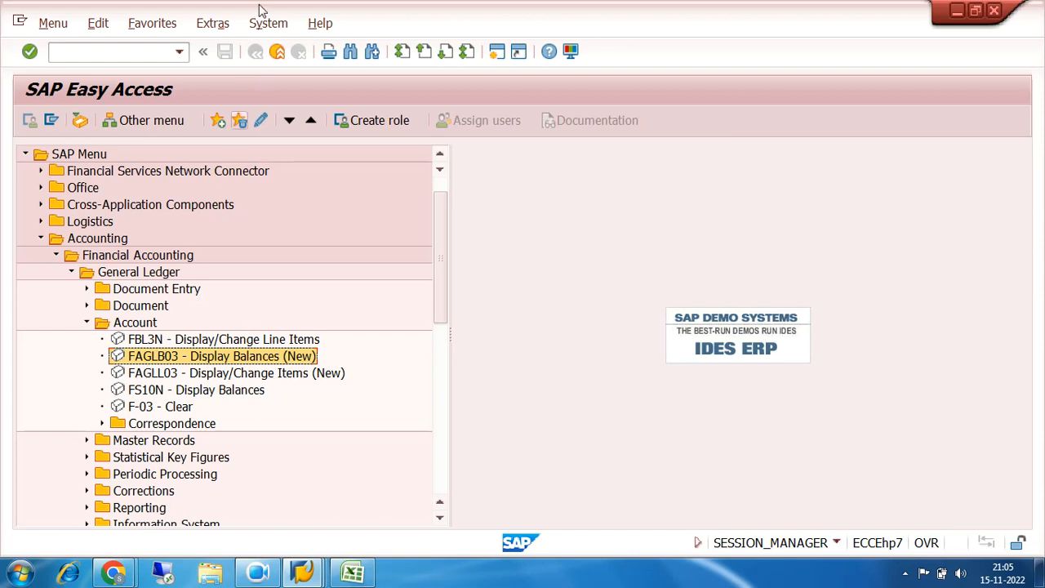
# Start a G/L document entry with FB50 and set both the document date and posting date to 31.10.2022
pyautogui.click(161, 52)
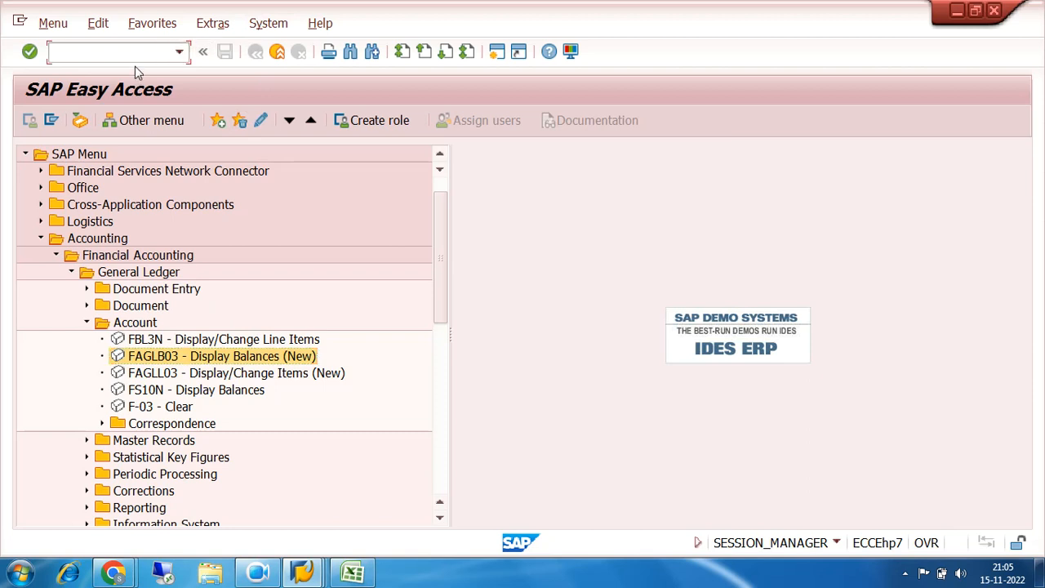
pyautogui.write('FB50')
pyautogui.press('Return')
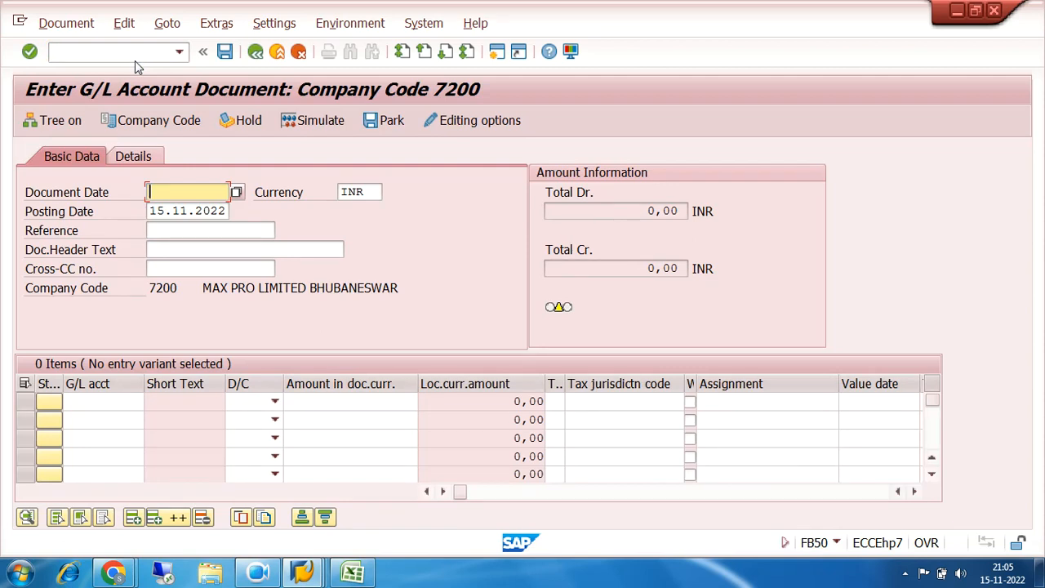
pyautogui.write('31')
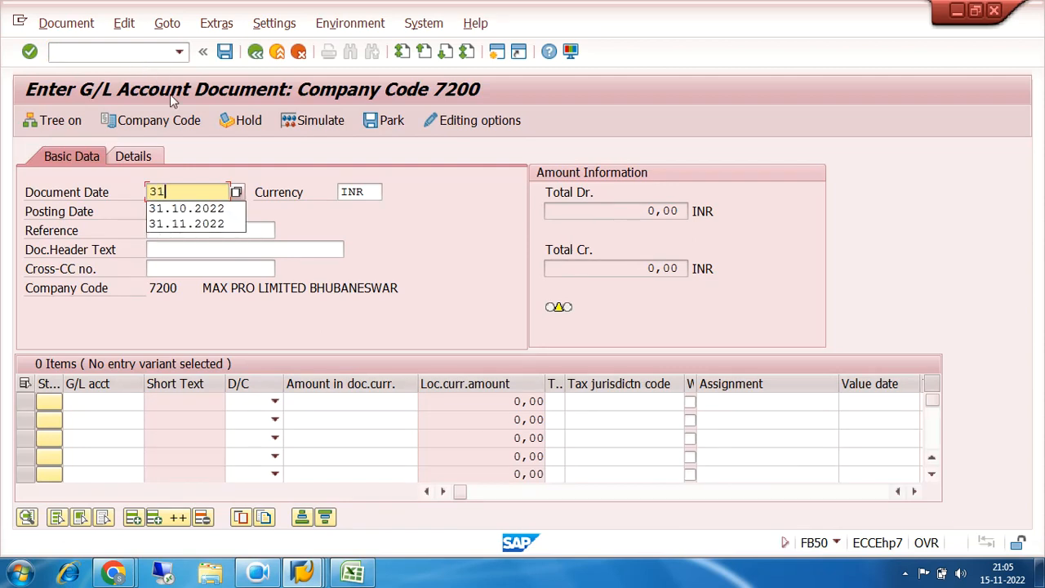
pyautogui.click(187, 208)
pyautogui.press('Tab')
pyautogui.press('Tab')
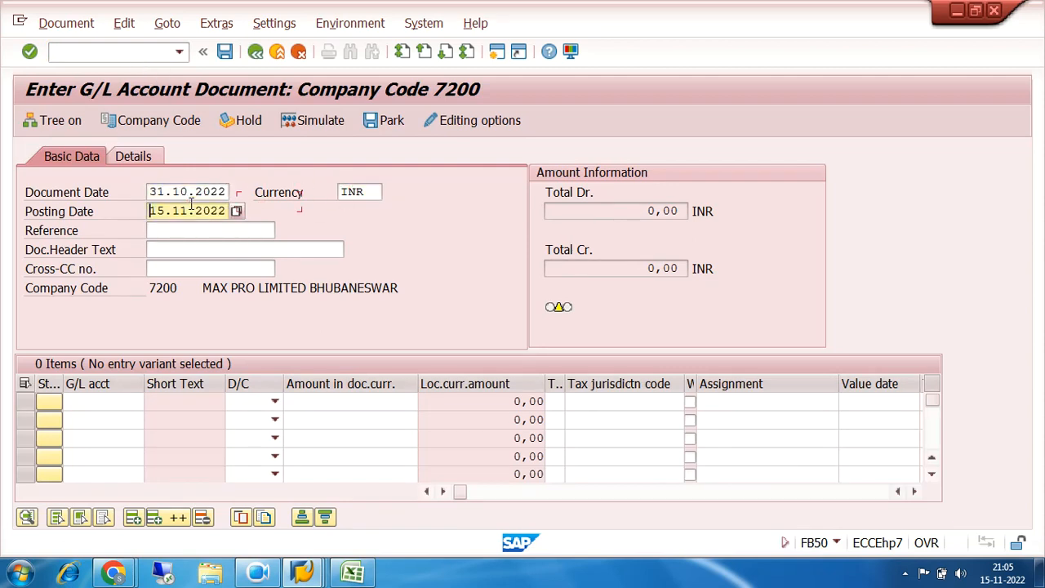
pyautogui.write('31.10')
# Enter the first line item with the BASIC SALARY account 400100 as a debit of 100000
pyautogui.click(106, 401)
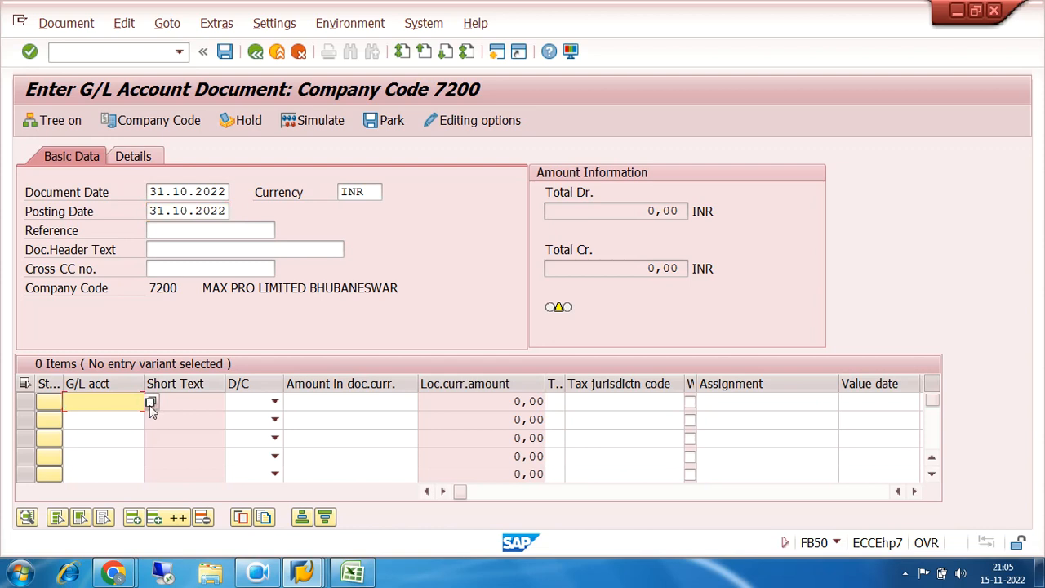
pyautogui.click(131, 407)
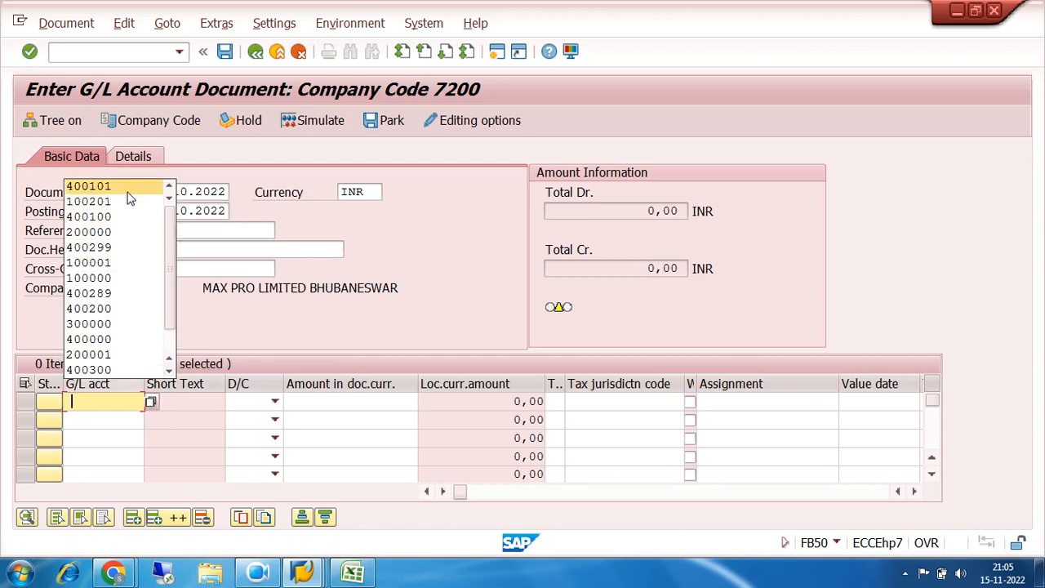
pyautogui.click(151, 403)
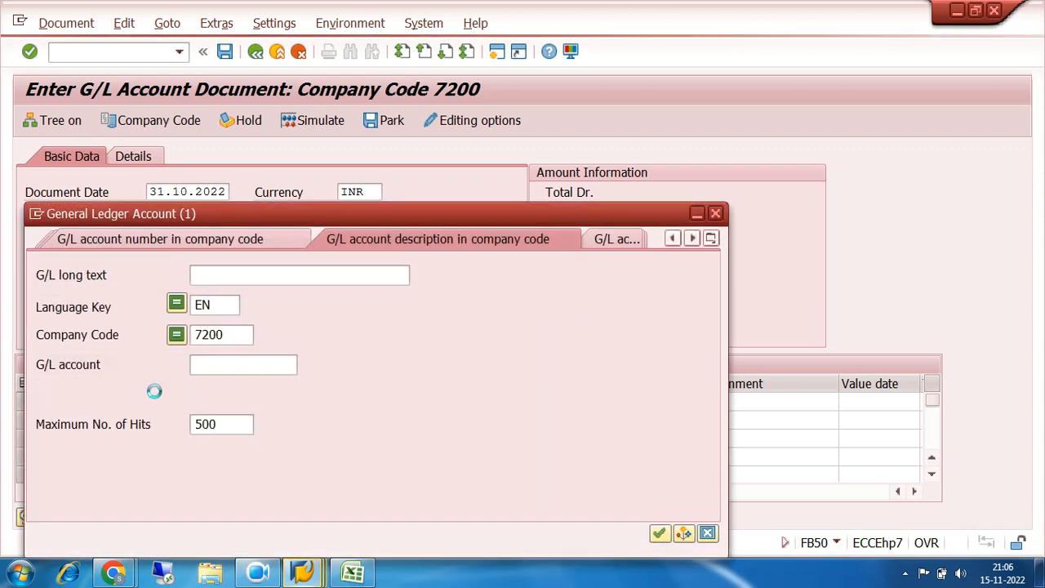
pyautogui.click(659, 534)
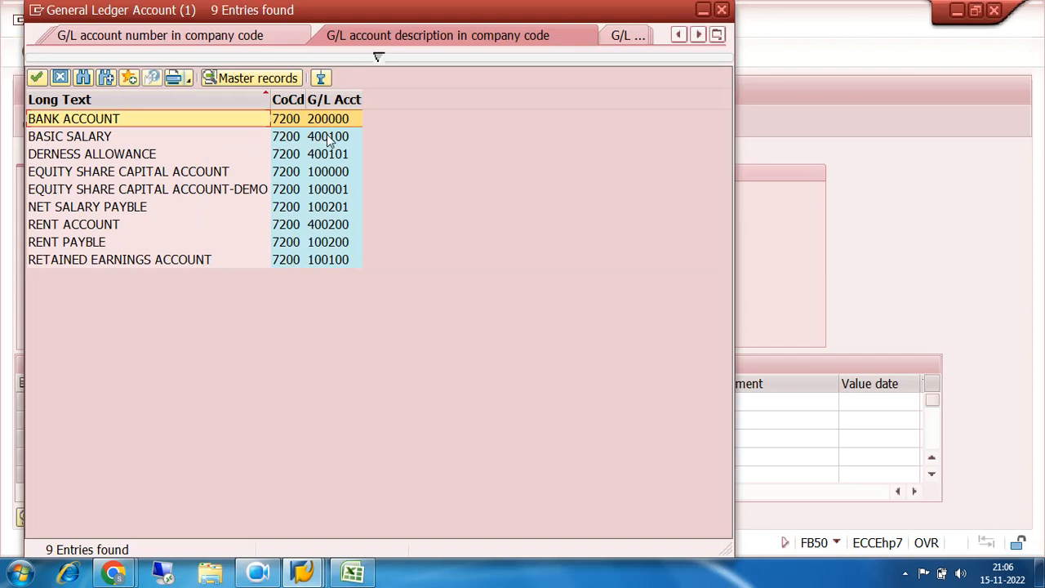
pyautogui.doubleClick(329, 137)
pyautogui.click(274, 401)
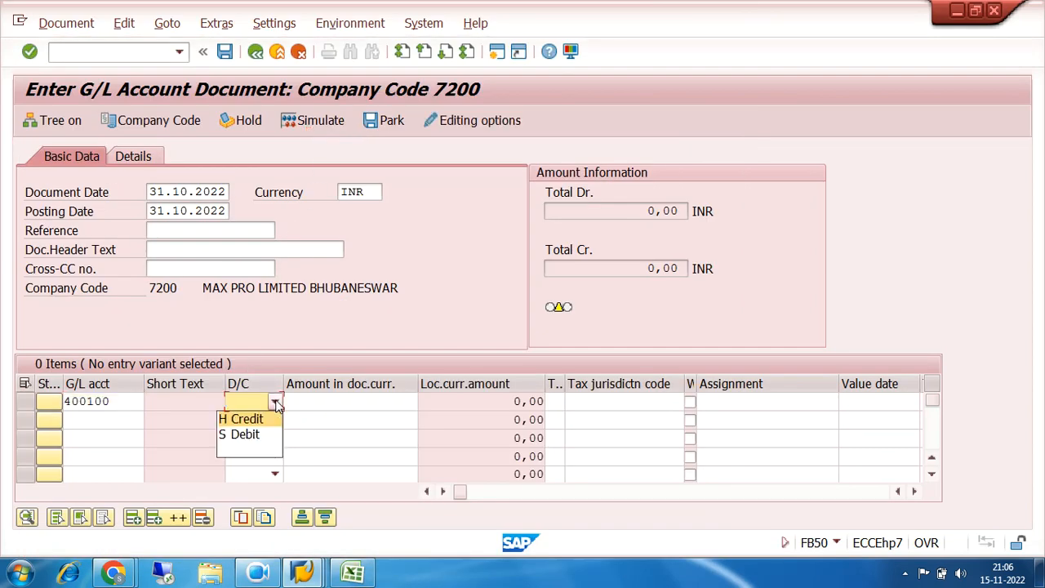
pyautogui.click(269, 433)
pyautogui.click(299, 400)
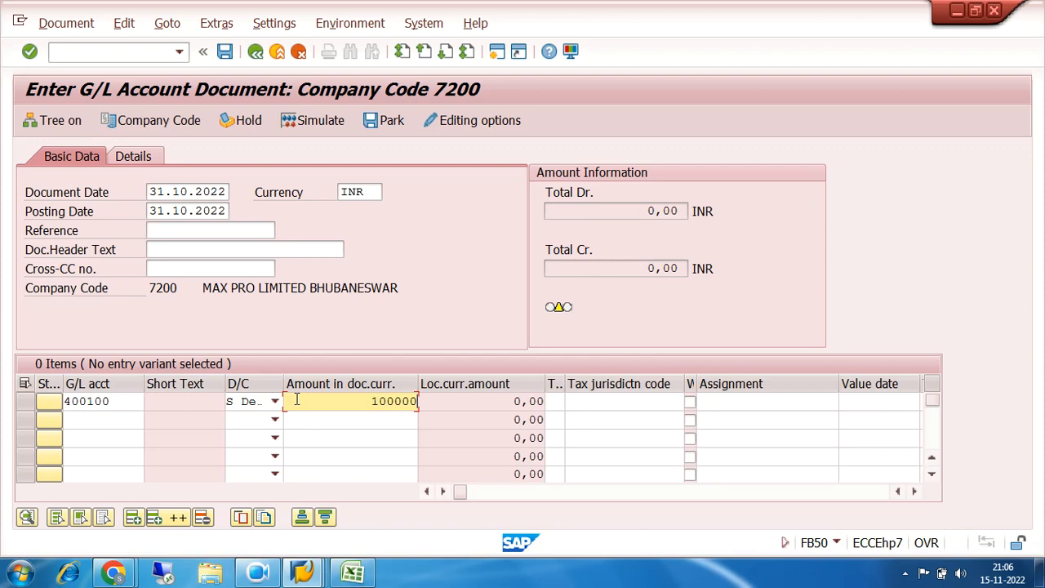
# Give the BASIC SALARY line item the text SALARY JV
pyautogui.press('Tab')
pyautogui.press('Tab')
pyautogui.press('Tab')
pyautogui.press('Tab')
pyautogui.press('Tab')
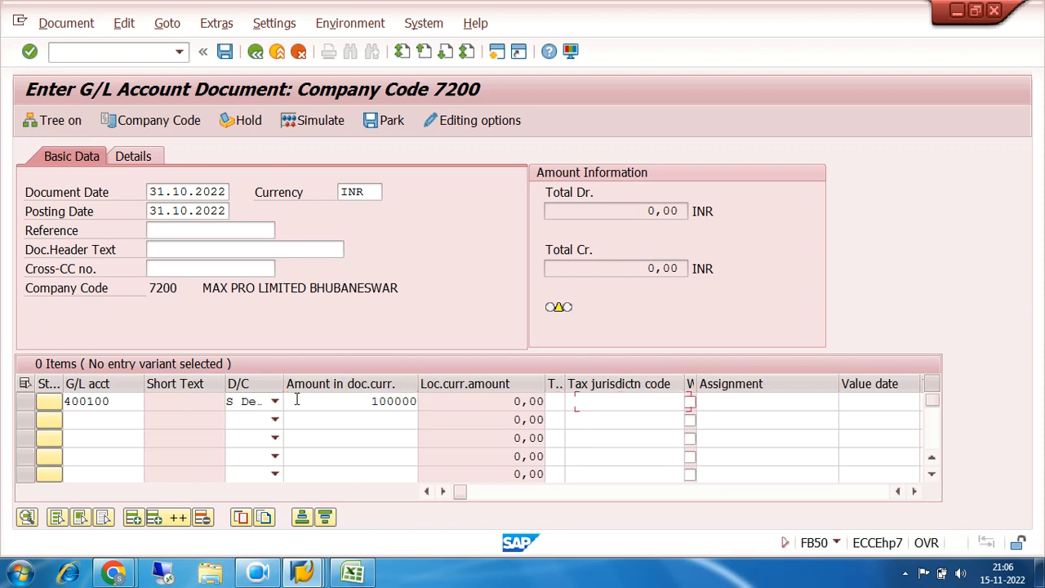
pyautogui.press('Tab')
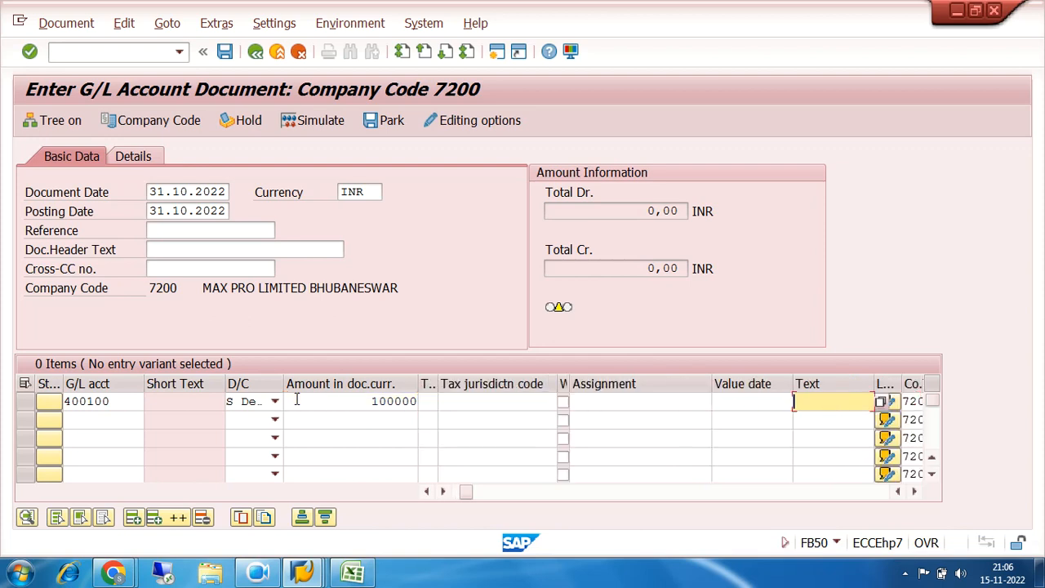
pyautogui.write('BAS')
pyautogui.press('BackSpace')
pyautogui.press('BackSpace')
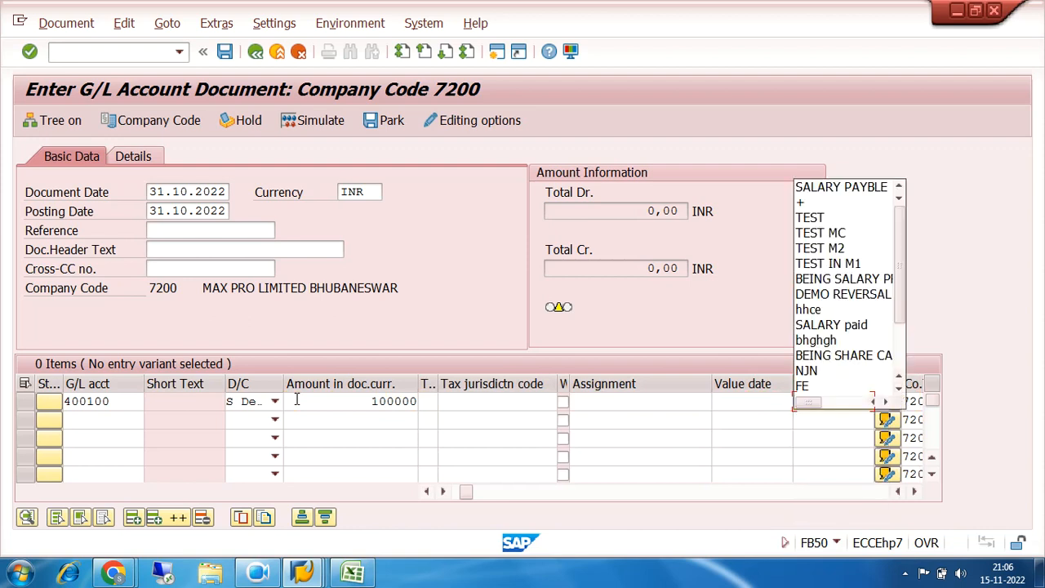
pyautogui.write('SALARY JV')
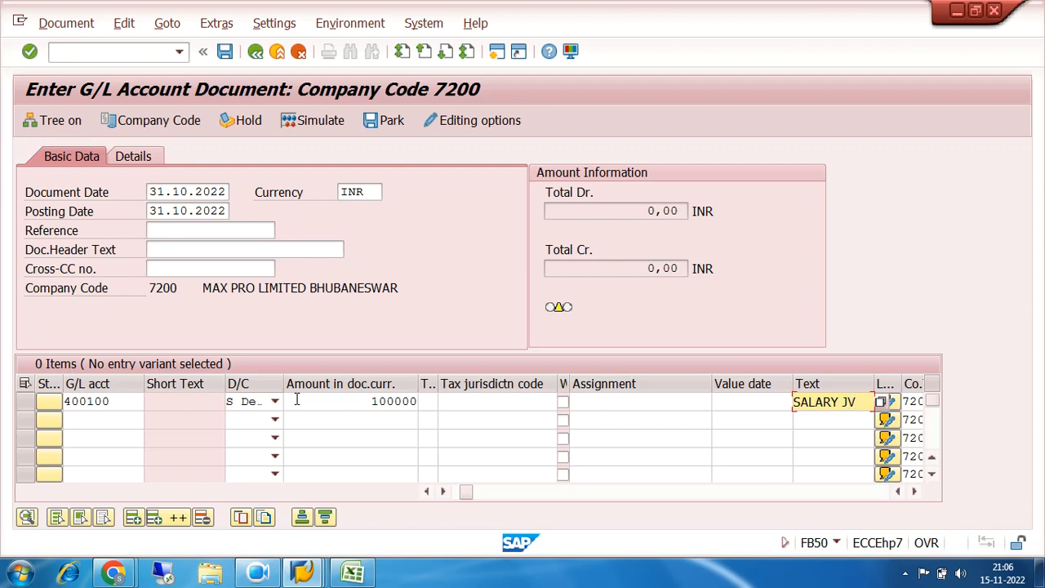
# Add a second line item with the DERNESS ALLOWANCE account 400101 and mark it as a debit
pyautogui.click(131, 417)
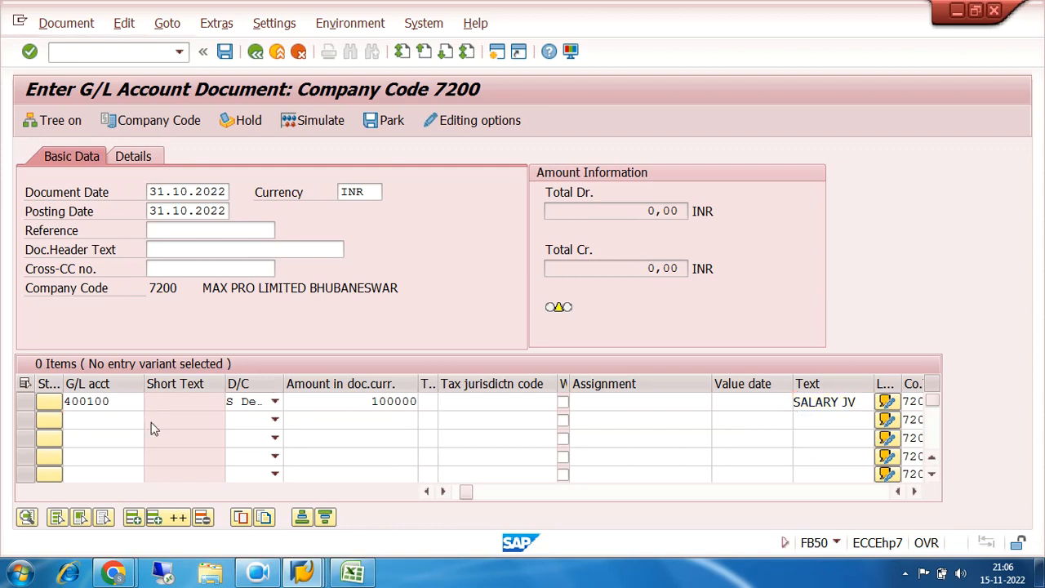
pyautogui.press('F4')
pyautogui.click(659, 535)
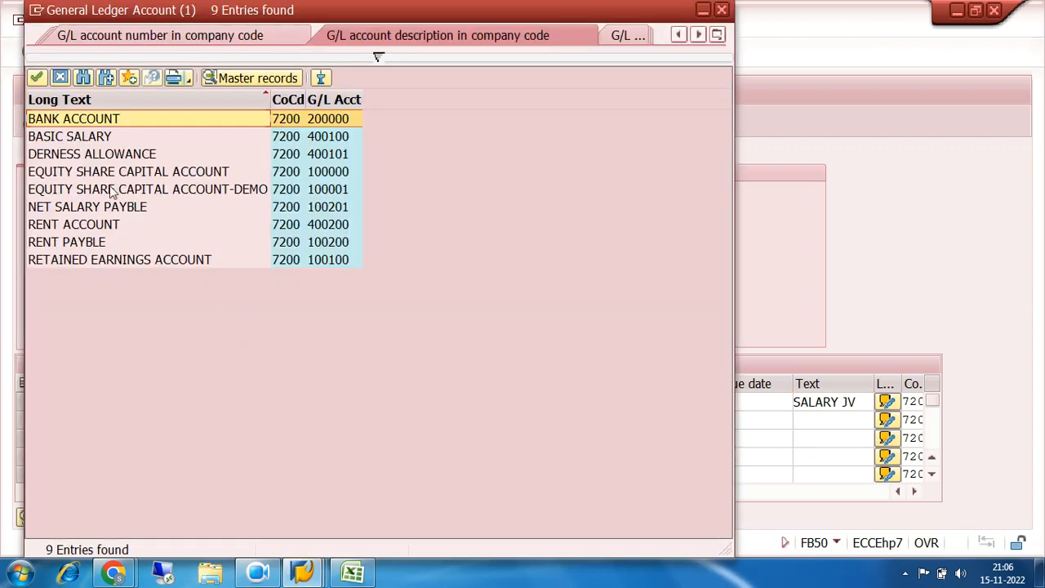
pyautogui.doubleClick(90, 156)
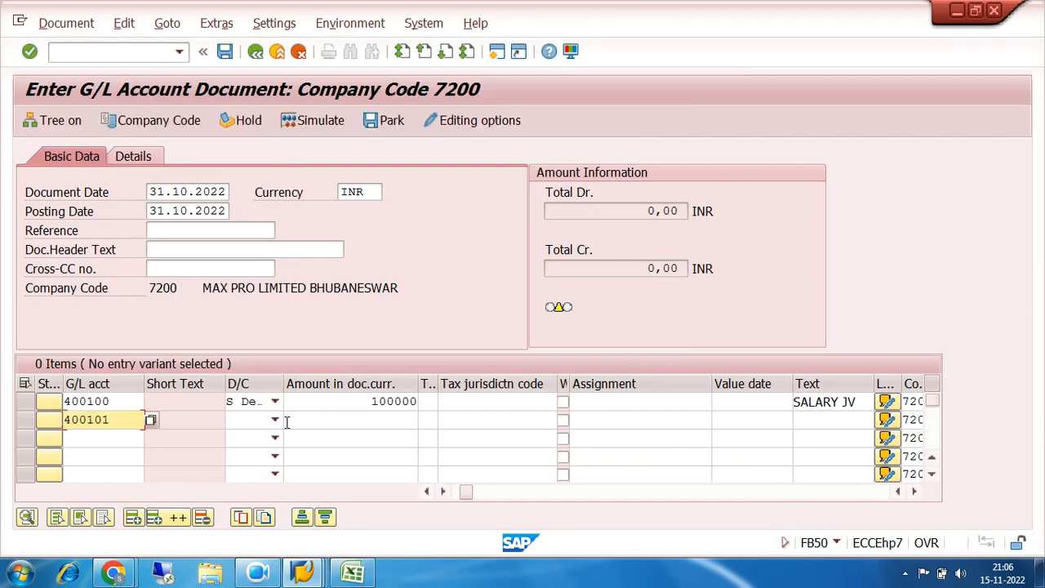
pyautogui.click(275, 419)
pyautogui.click(242, 454)
# Set the second line item's amount to 20000 and its text to + to copy the text above
pyautogui.click(347, 423)
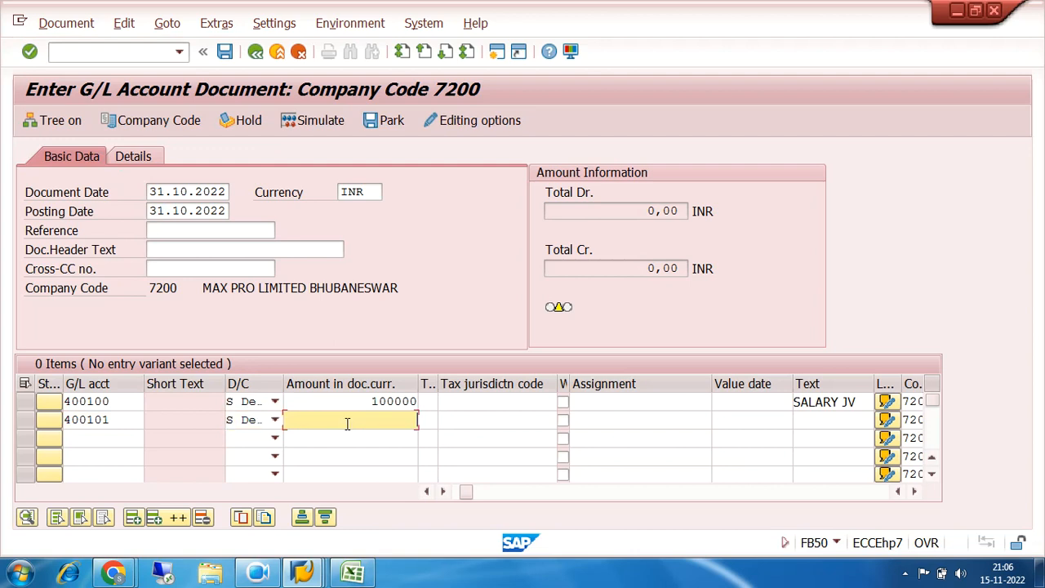
pyautogui.write('20000')
pyautogui.press('Tab')
pyautogui.press('Tab')
pyautogui.press('Tab')
pyautogui.press('Tab')
pyautogui.press('Tab')
pyautogui.press('Tab')
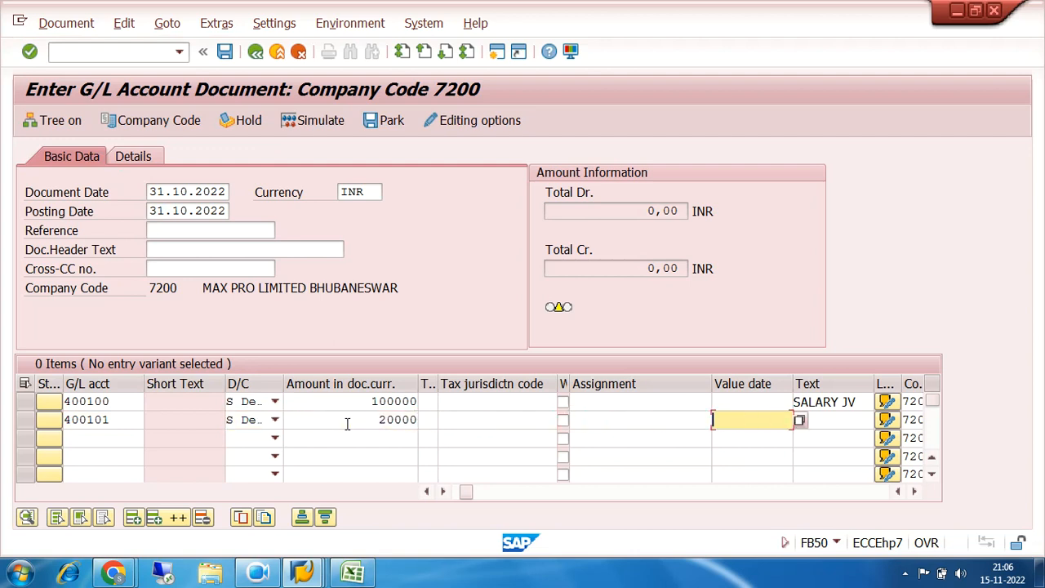
pyautogui.write('+')
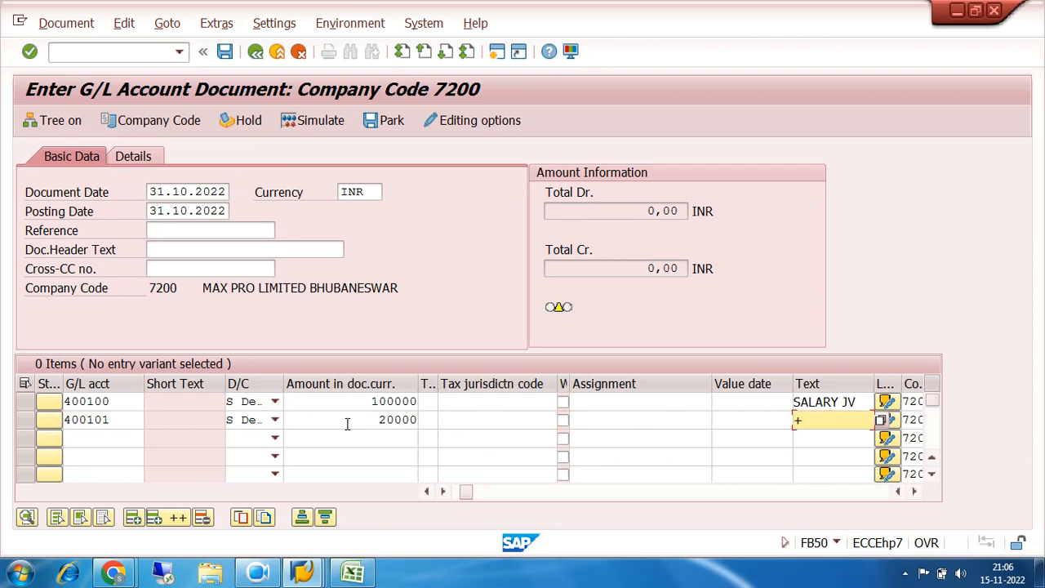
# Add a third line item with the NET SALARY PAYBLE account 100201 and mark it as a credit
pyautogui.click(148, 437)
pyautogui.click(151, 441)
pyautogui.click(659, 533)
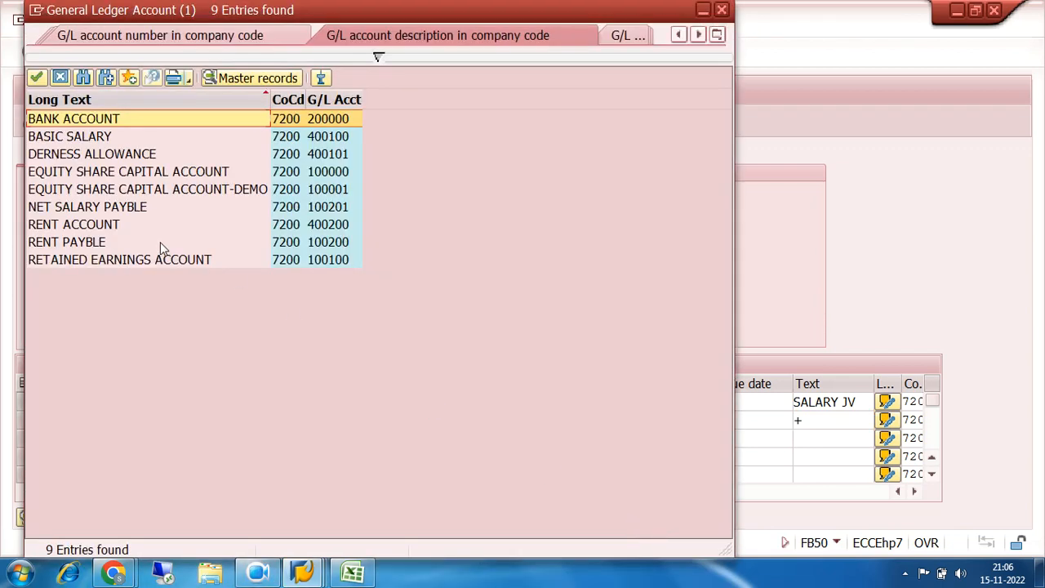
pyautogui.doubleClick(323, 206)
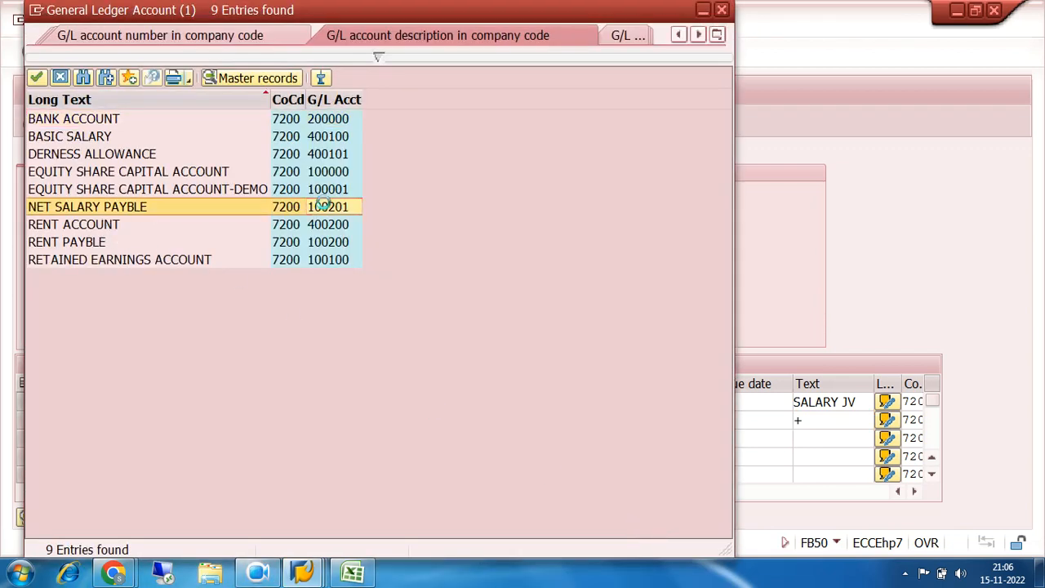
pyautogui.click(274, 441)
pyautogui.click(265, 457)
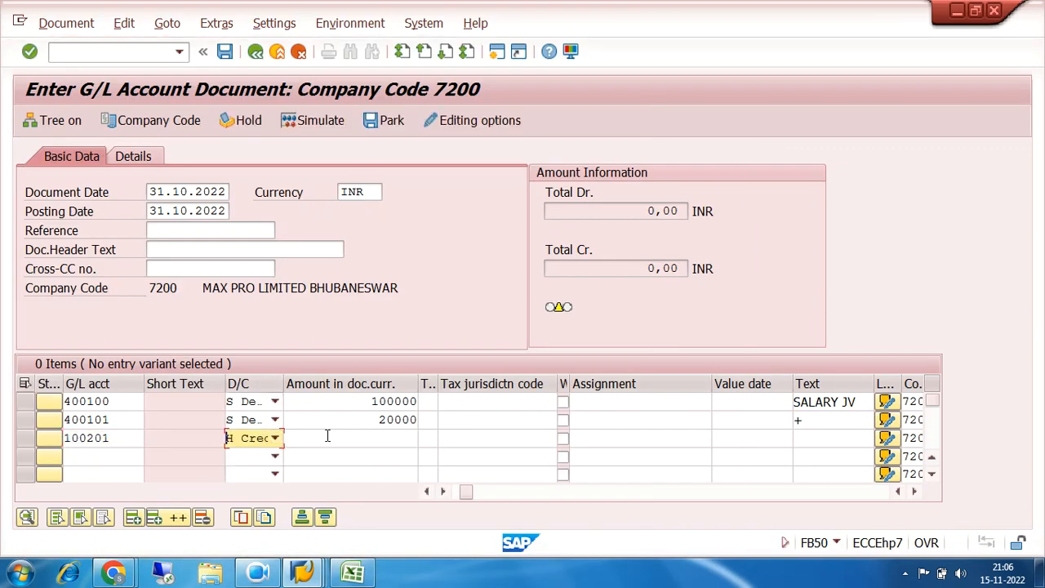
# Set the NET SALARY PAYBLE line's amount to * to balance the document and its text to + to copy the text above
pyautogui.click(330, 435)
pyautogui.press('Tab')
pyautogui.press('Tab')
pyautogui.press('Tab')
pyautogui.press('Tab')
pyautogui.press('Tab')
pyautogui.press('Tab')
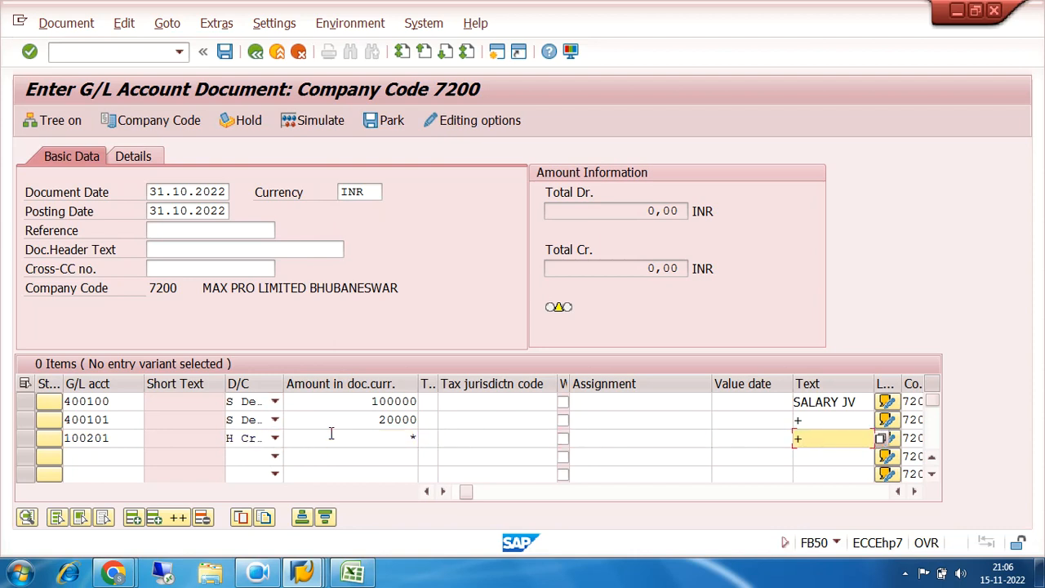
# Simulate the salary document and post it
pyautogui.press('Return')
pyautogui.press('Return')
pyautogui.click(327, 128)
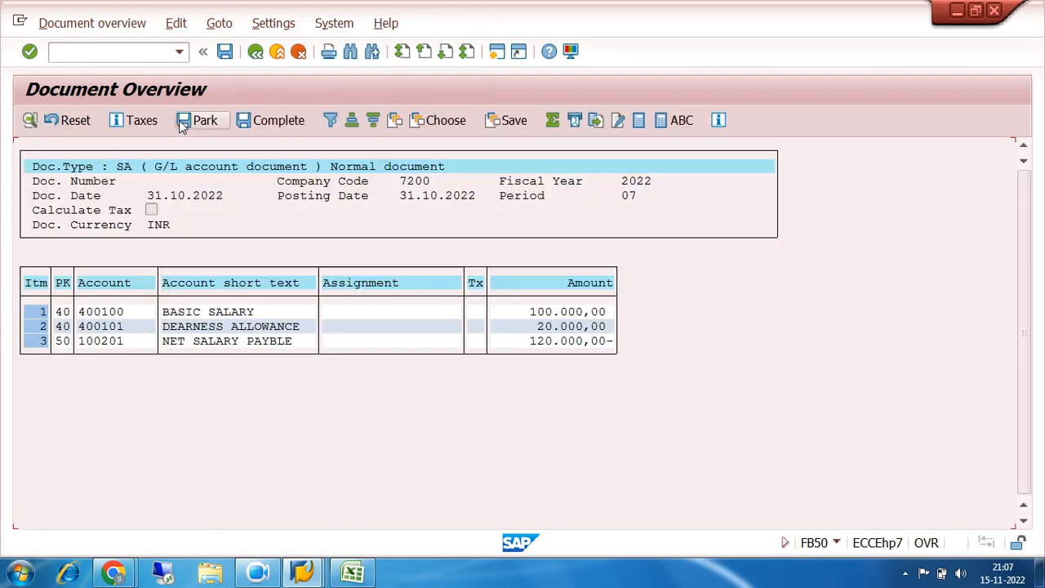
pyautogui.click(226, 53)
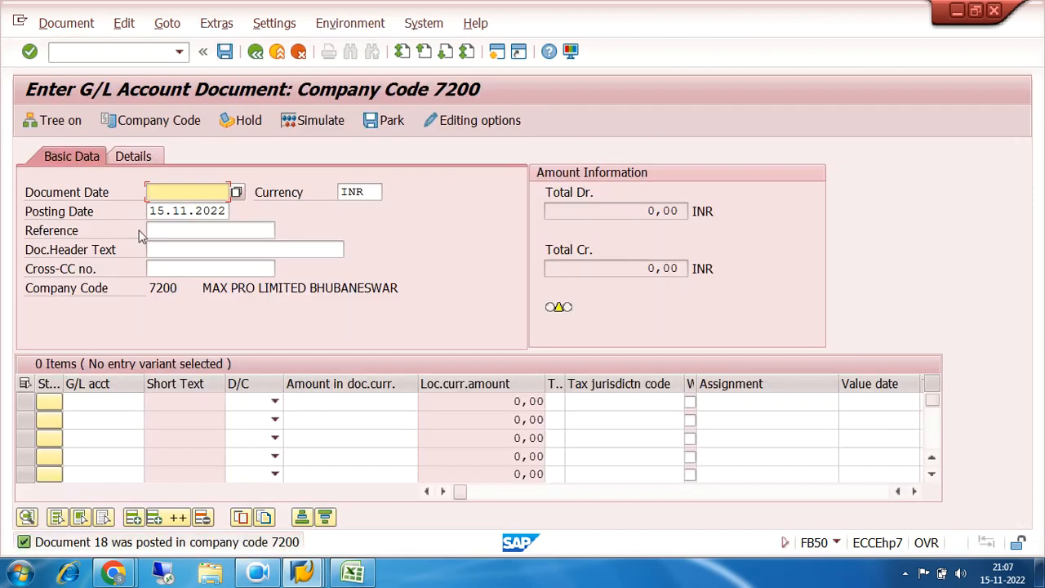
# Leave document entry with /n and open FAGLL03 Display/Change Items (New) from the General Ledger account transactions
pyautogui.click(113, 53)
pyautogui.write('/n')
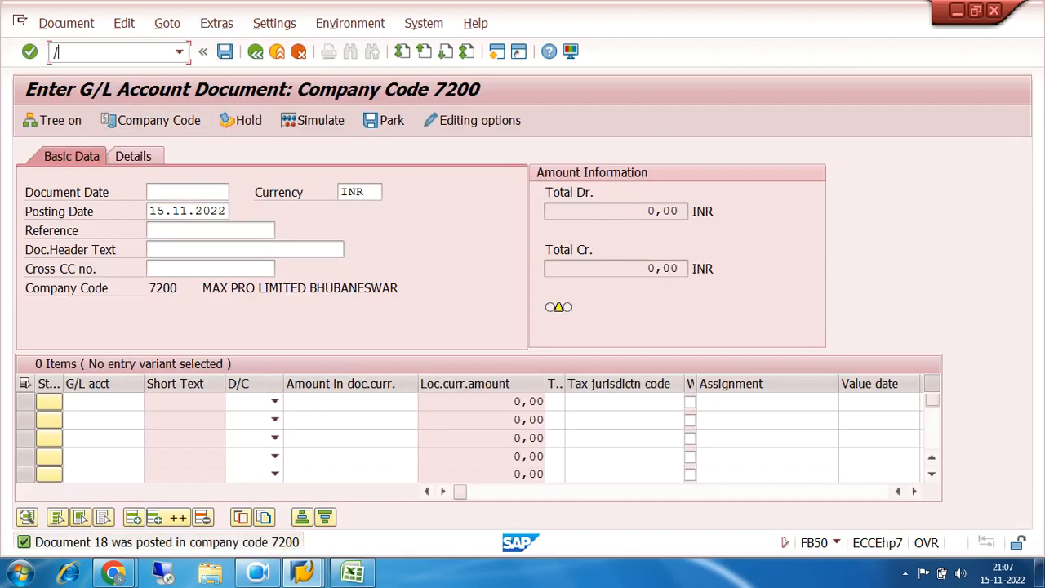
pyautogui.press('Return')
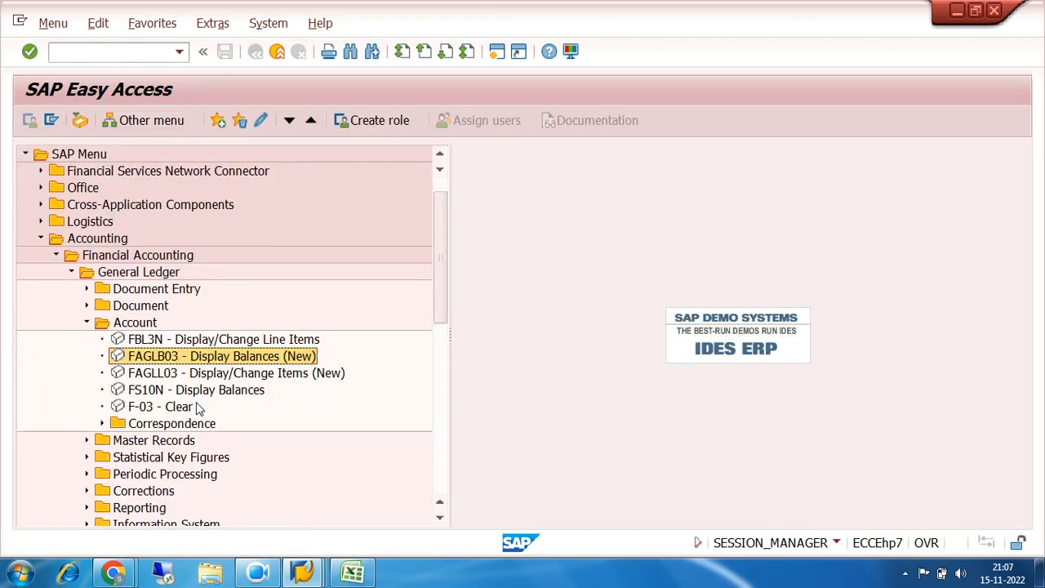
pyautogui.click(175, 378)
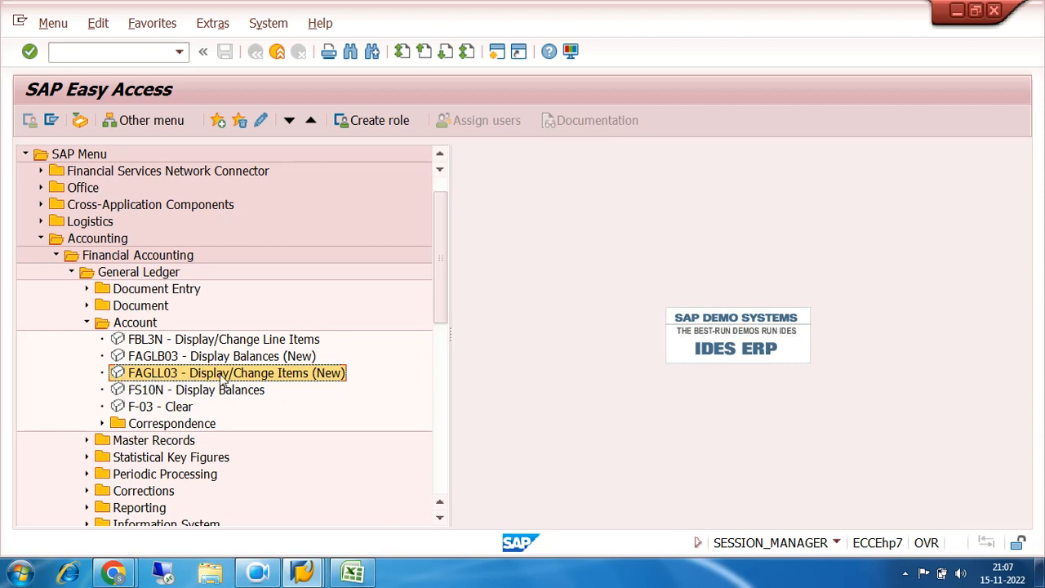
pyautogui.click(140, 361)
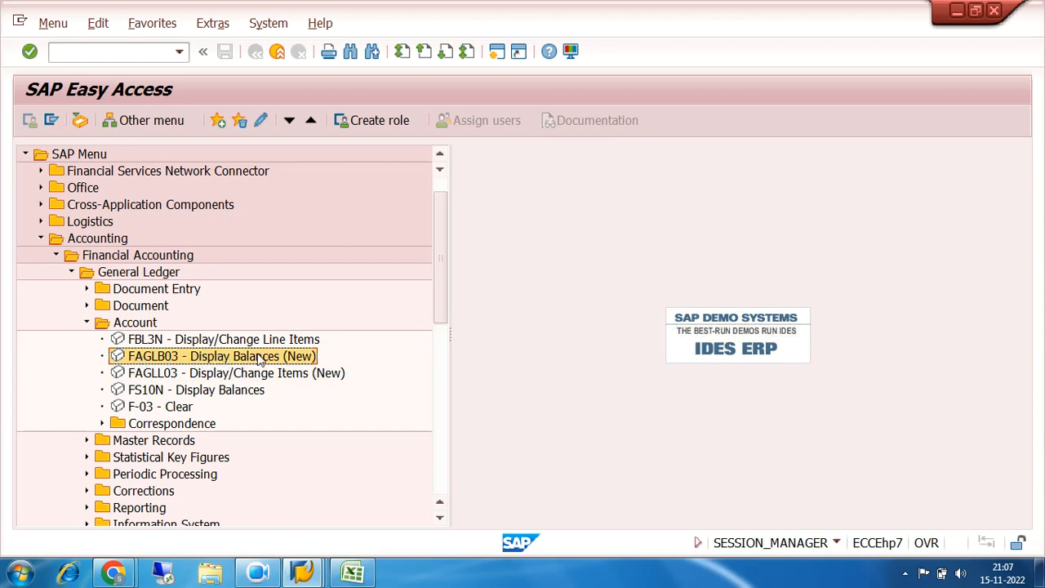
pyautogui.click(151, 376)
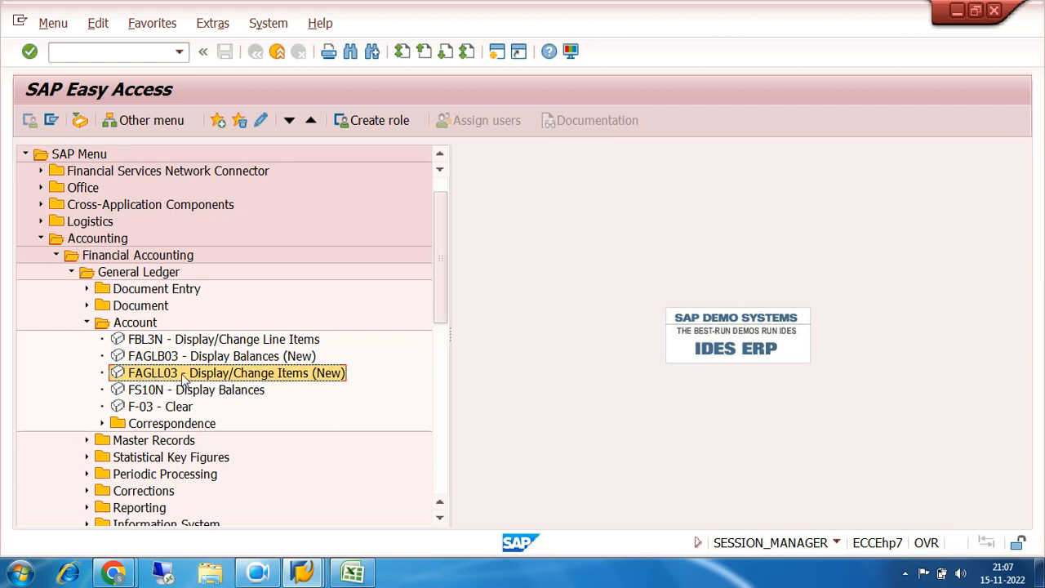
pyautogui.click(160, 358)
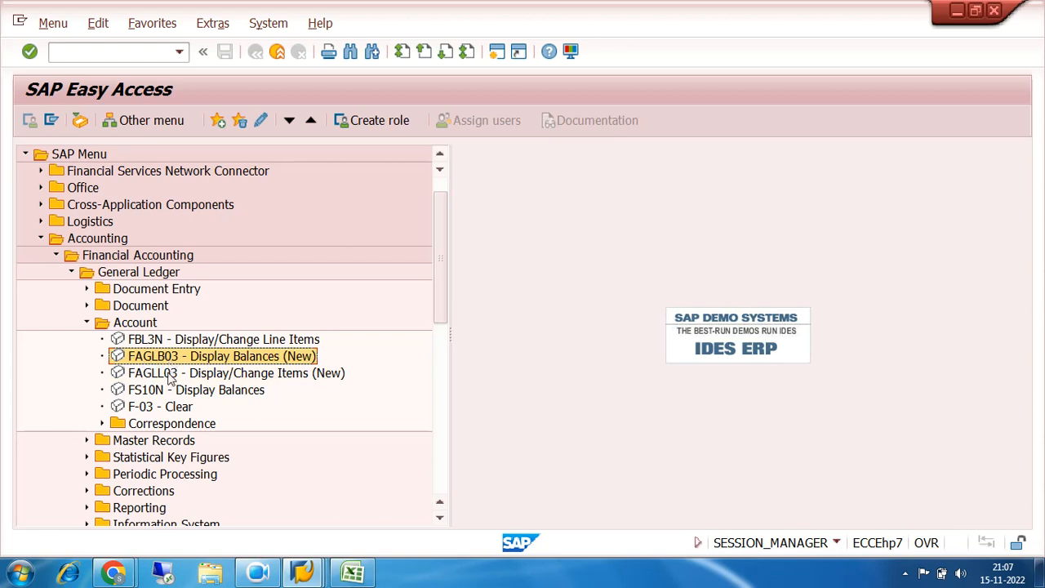
pyautogui.click(169, 376)
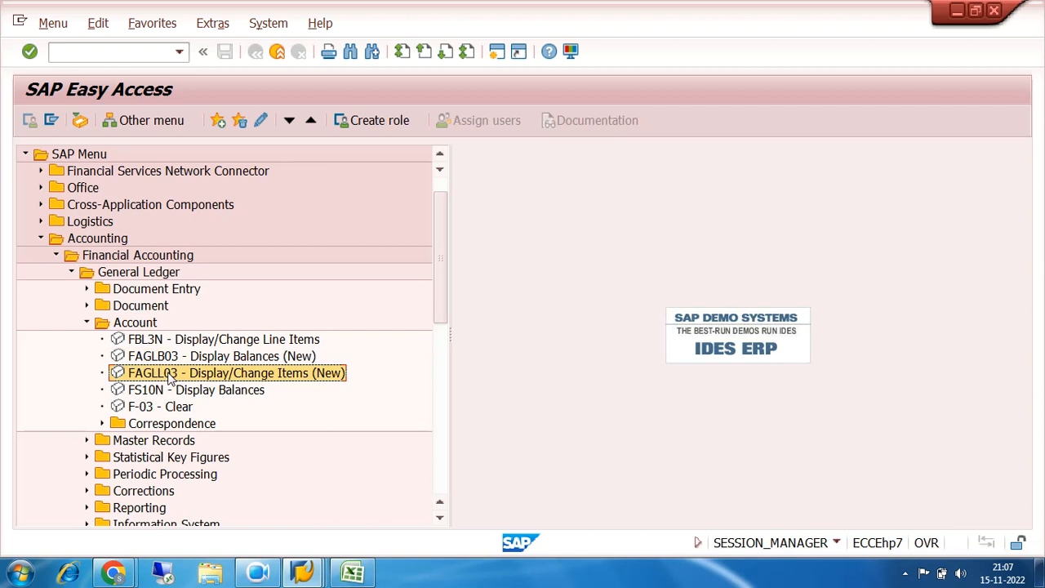
pyautogui.doubleClick(169, 374)
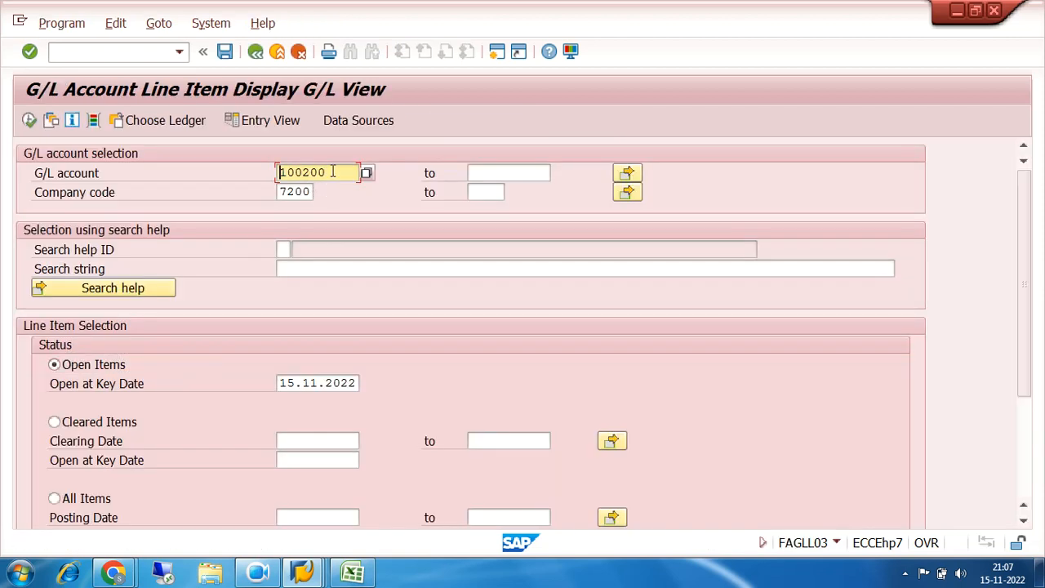
# Set the G/L account for the line item selection to 100201
pyautogui.moveTo(336, 171); pyautogui.dragTo(267, 176)
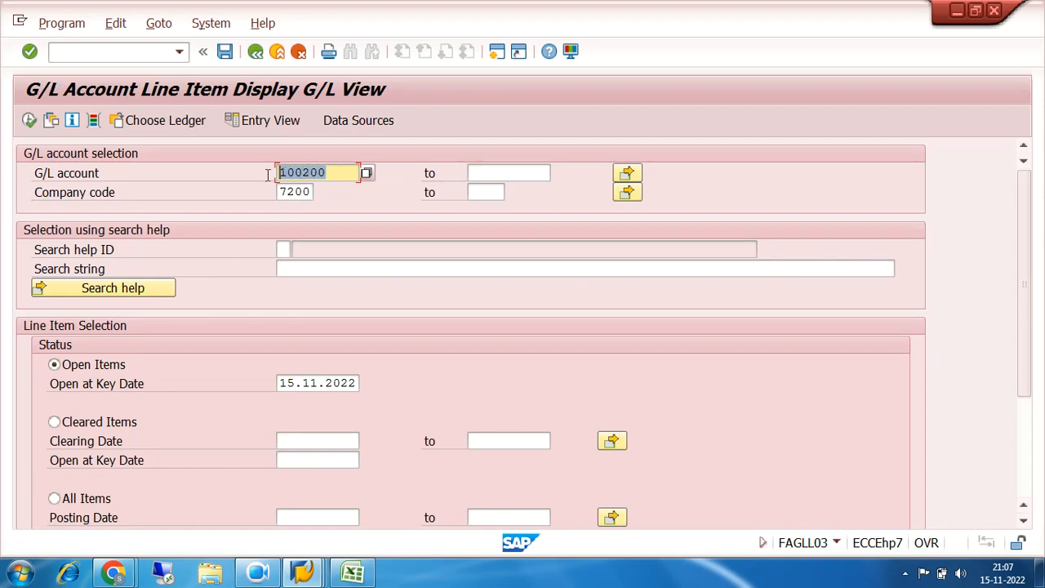
pyautogui.click(330, 171)
pyautogui.press('BackSpace')
pyautogui.write('1')
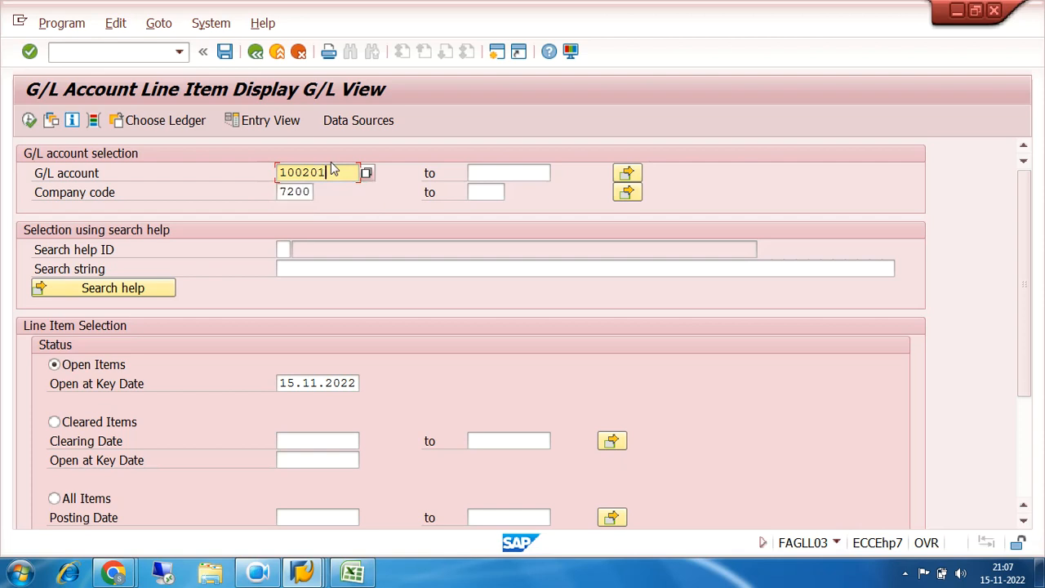
pyautogui.moveTo(331, 171); pyautogui.dragTo(249, 175)
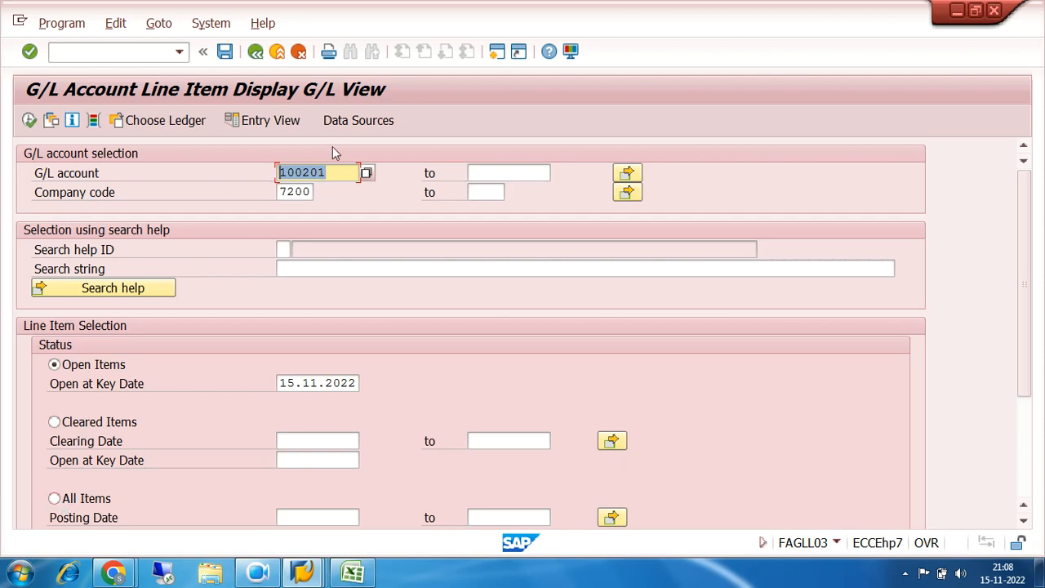
pyautogui.moveTo(334, 172); pyautogui.dragTo(270, 173)
pyautogui.moveTo(342, 169); pyautogui.dragTo(281, 174)
pyautogui.moveTo(329, 171); pyautogui.dragTo(263, 173)
pyautogui.moveTo(341, 169); pyautogui.dragTo(261, 173)
pyautogui.moveTo(332, 172); pyautogui.dragTo(250, 170)
pyautogui.moveTo(341, 170); pyautogui.dragTo(277, 172)
pyautogui.moveTo(331, 171); pyautogui.dragTo(269, 173)
# Display the open items of account 100201 in company code 7200 at key date 15.11.2022 and review the listed documents
pyautogui.click(30, 120)
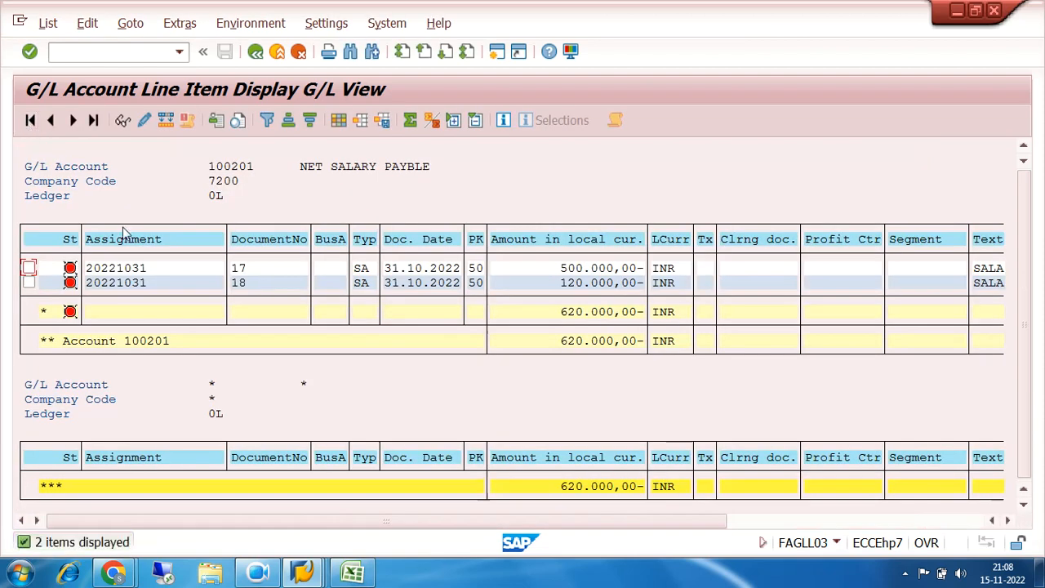
pyautogui.click(139, 283)
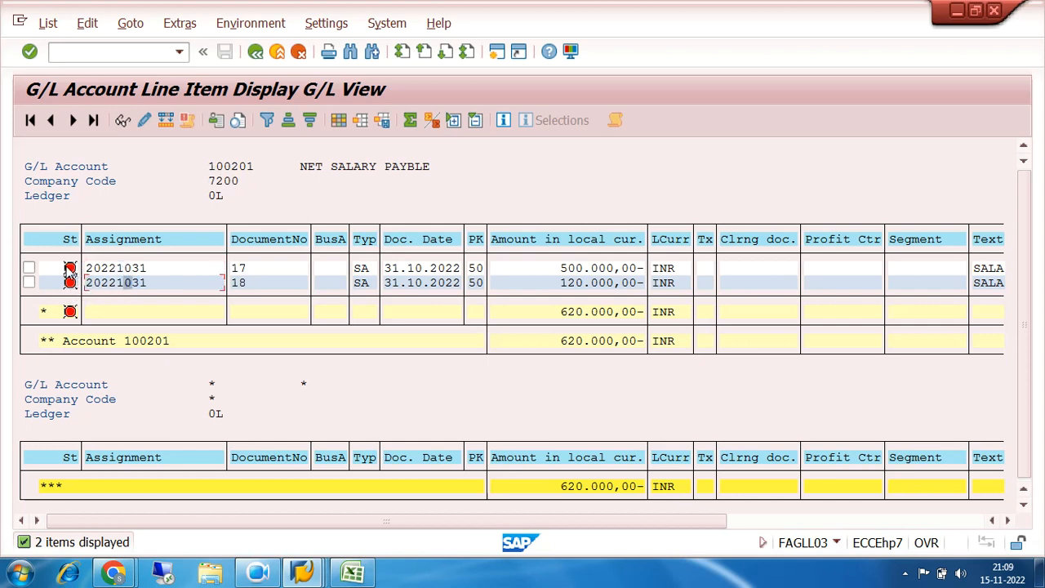
pyautogui.click(211, 166)
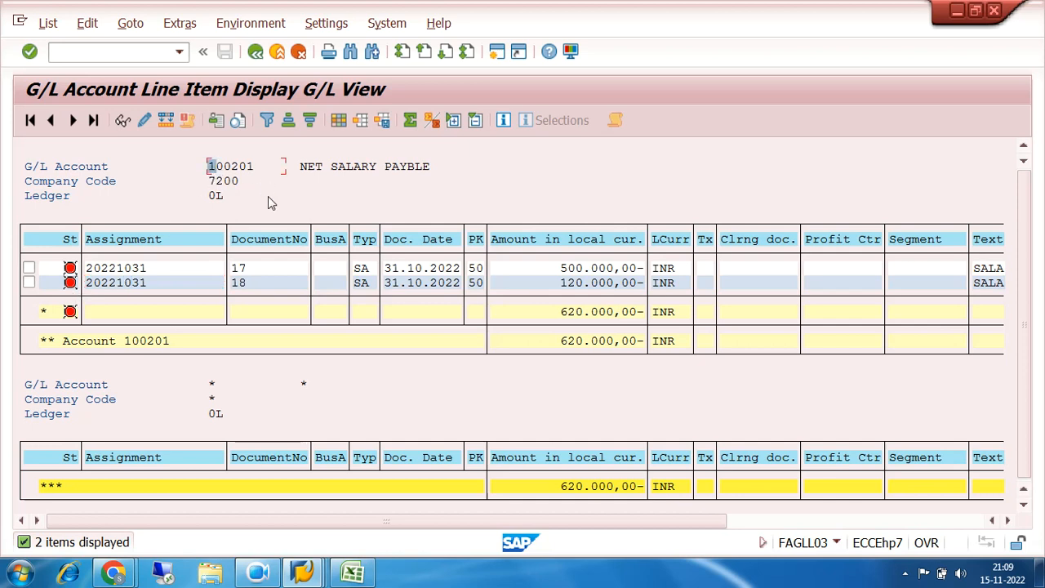
pyautogui.click(258, 572)
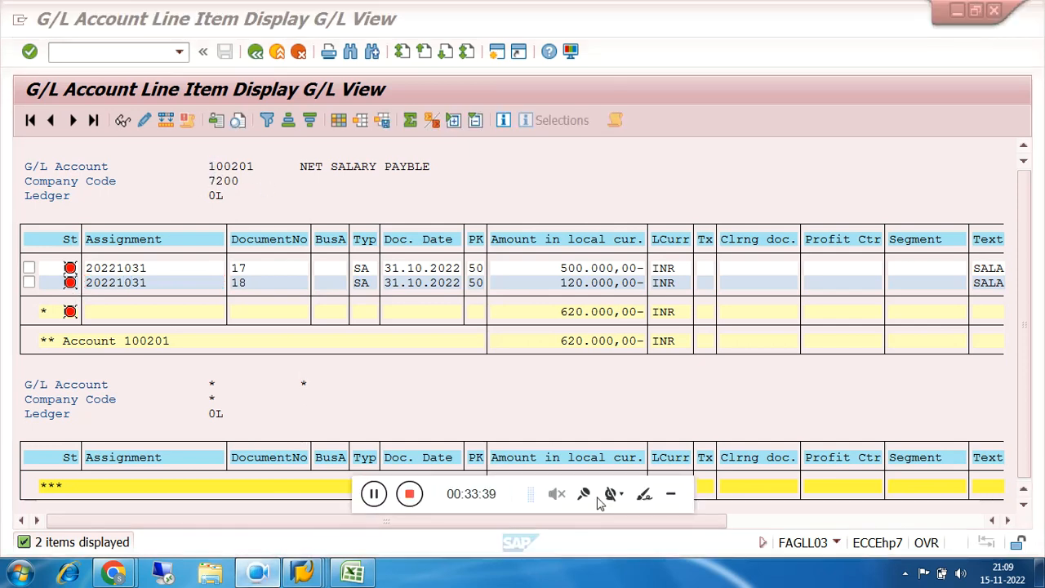
pyautogui.click(670, 494)
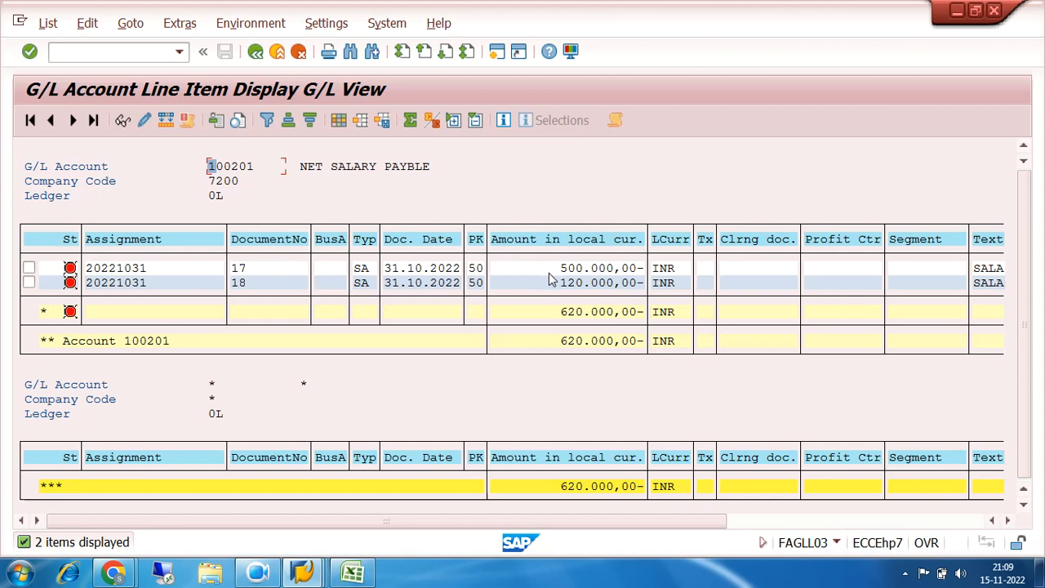
# Return to the SAP Easy Access tree, collapse the Account folder and expand Document Entry under General Ledger
pyautogui.click(256, 53)
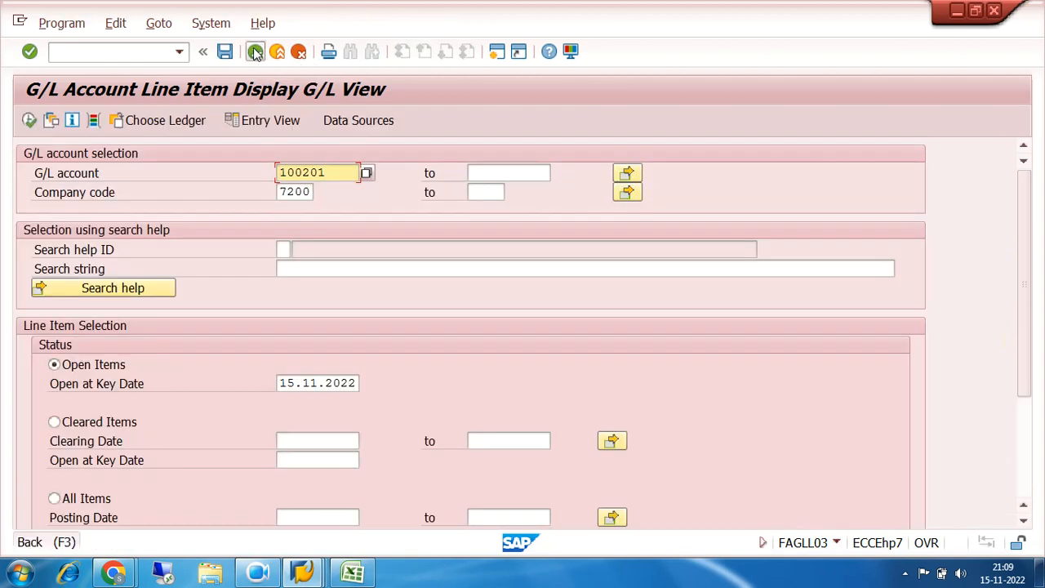
pyautogui.click(255, 52)
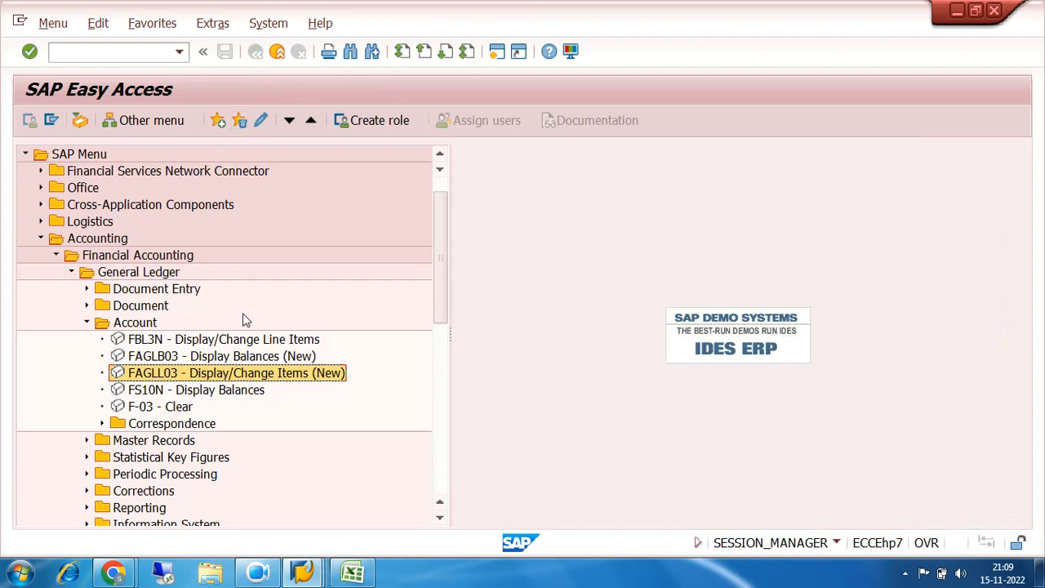
pyautogui.click(88, 323)
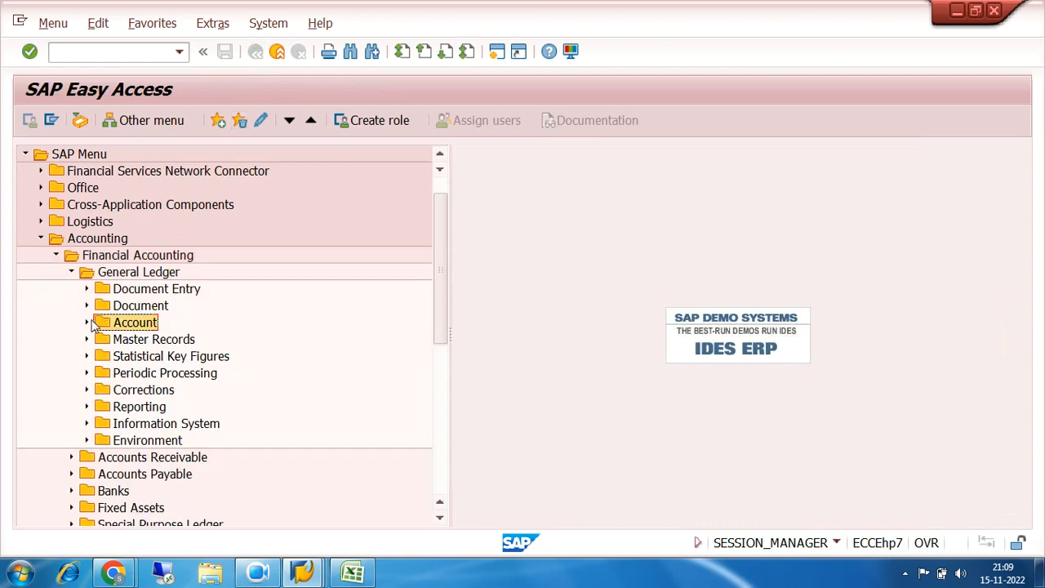
pyautogui.click(87, 288)
pyautogui.scroll(-2, 369, 294)
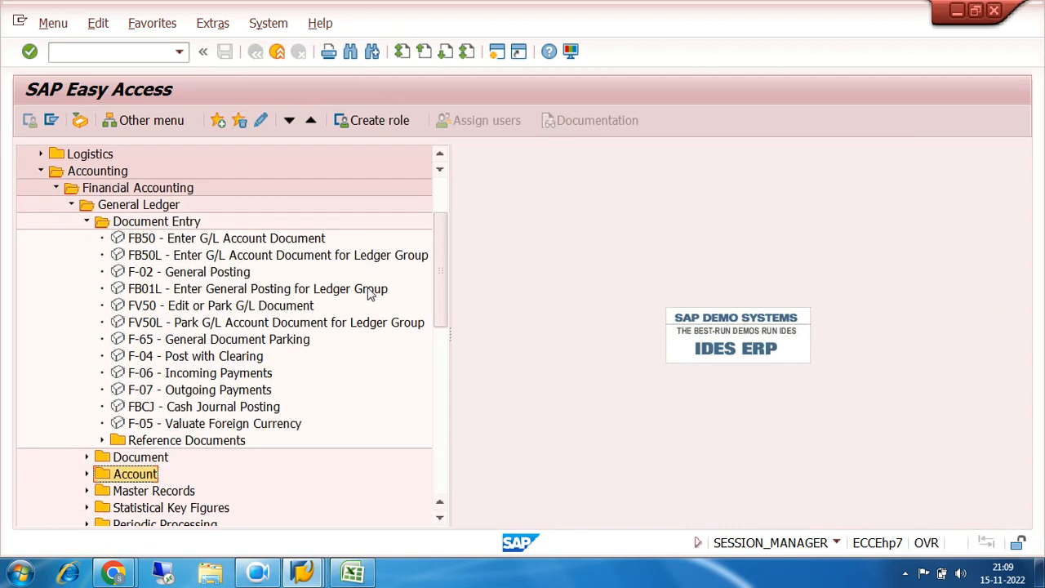
pyautogui.click(86, 222)
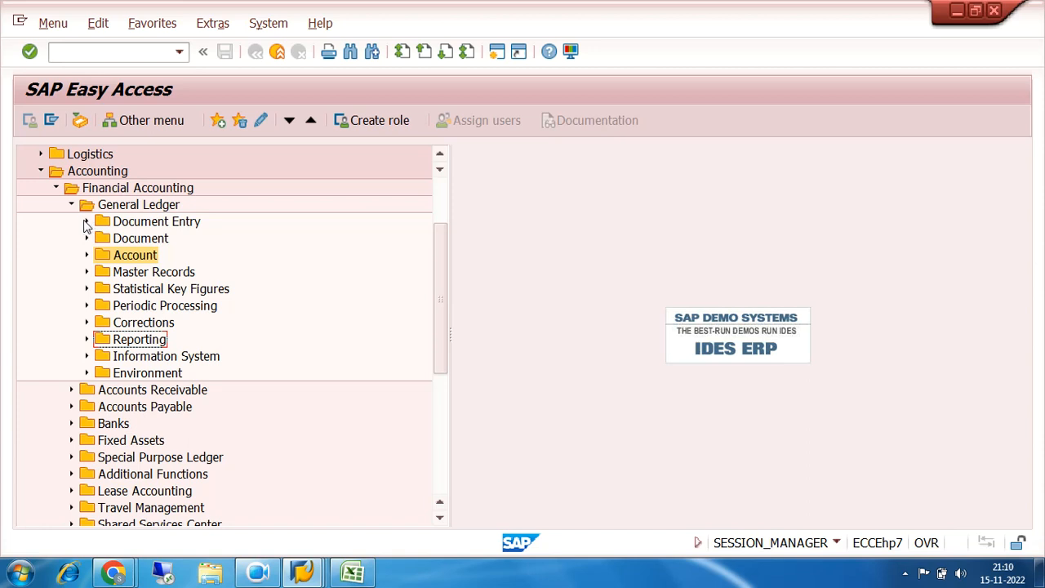
pyautogui.click(120, 226)
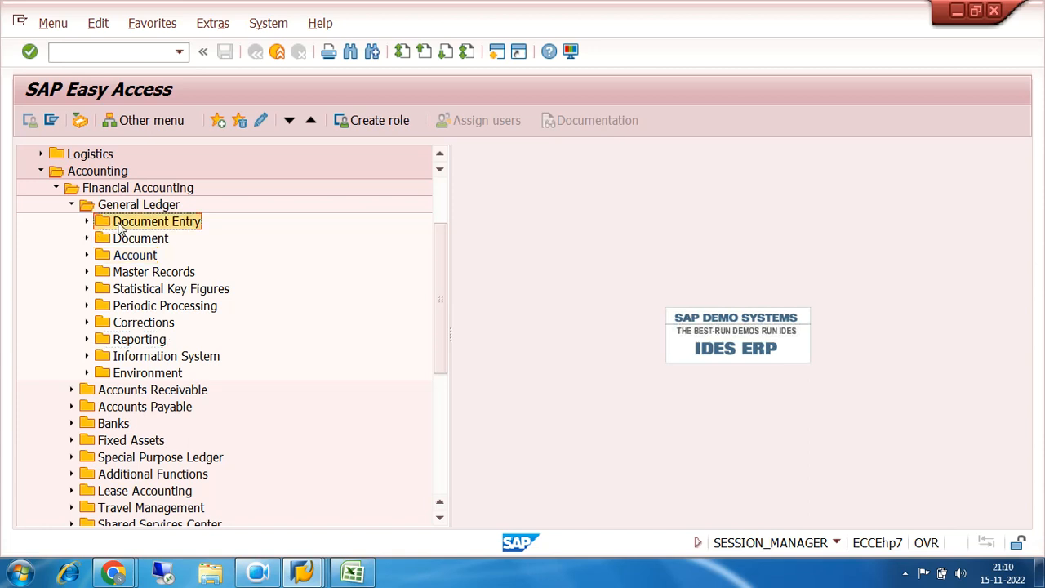
pyautogui.click(86, 222)
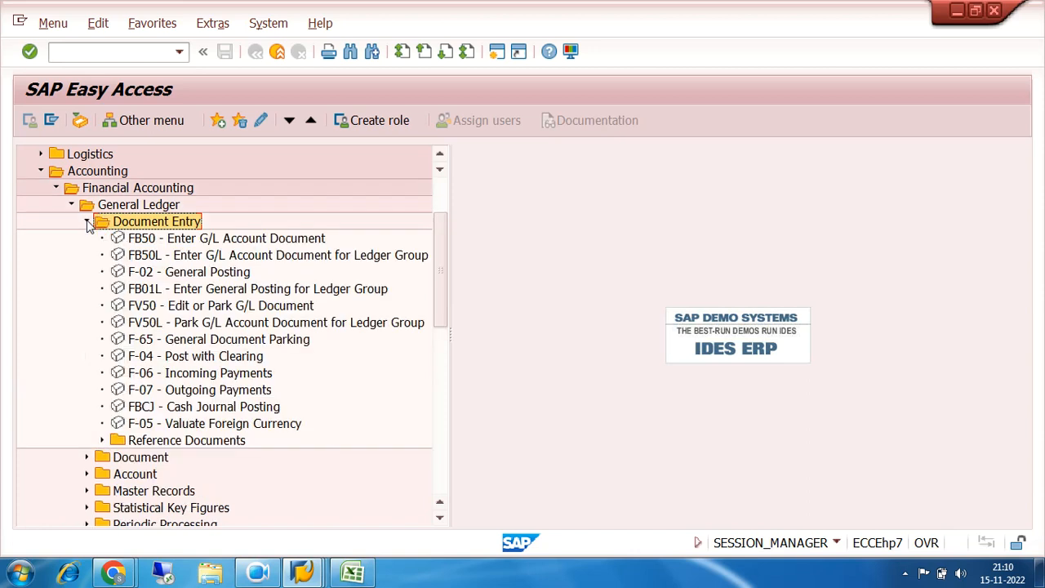
pyautogui.click(181, 241)
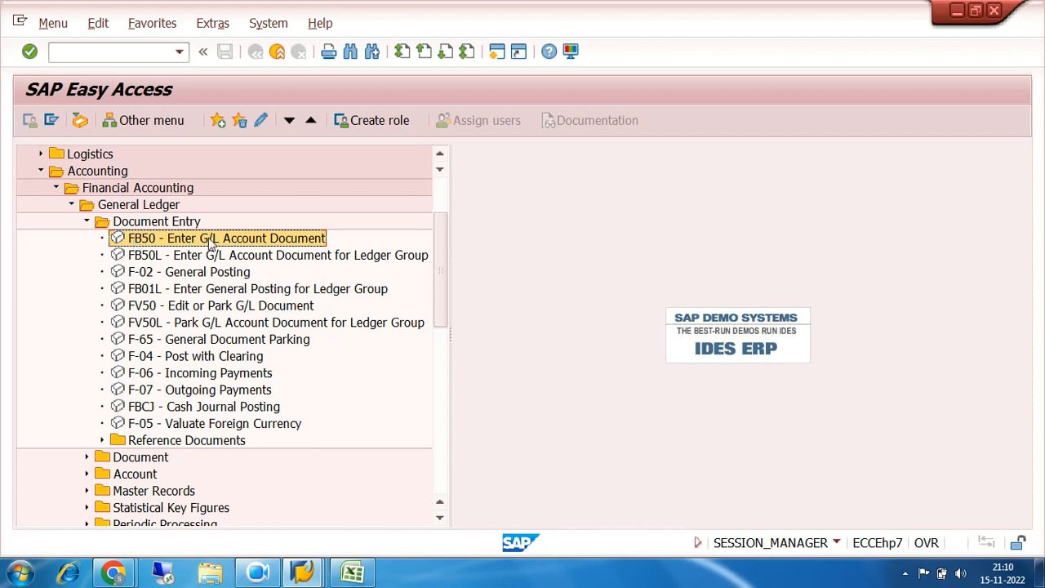
pyautogui.click(178, 276)
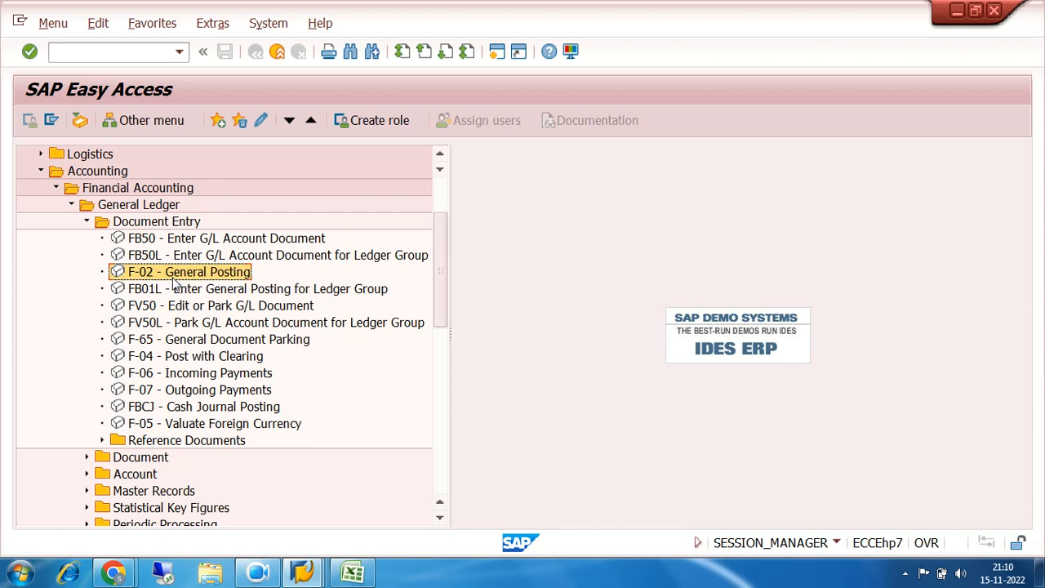
pyautogui.click(204, 391)
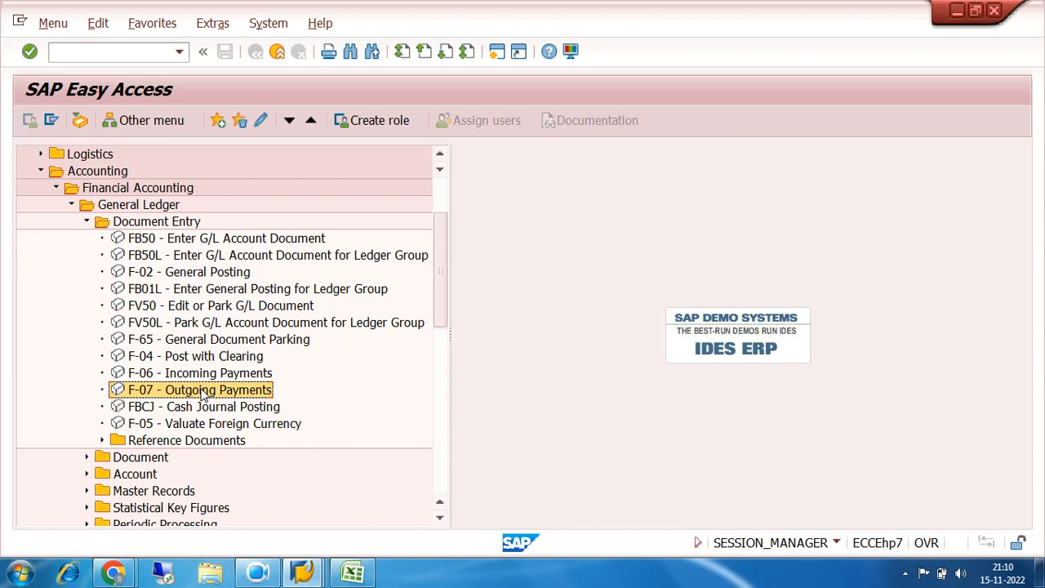
# View the F-04 Post with Clearing header screen, leave it without entries and select F-07 Outgoing Payments in the tree
pyautogui.doubleClick(200, 358)
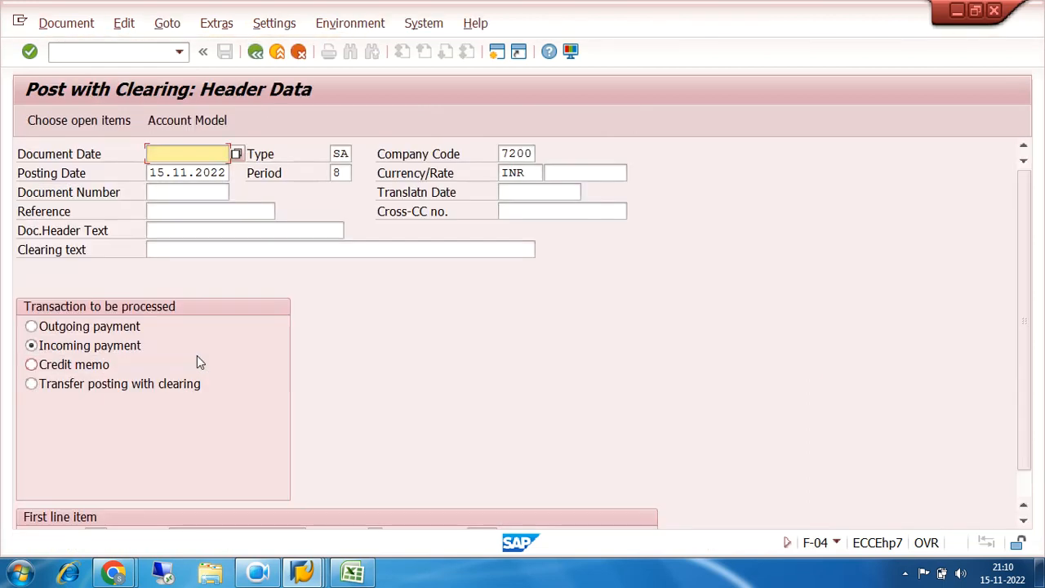
pyautogui.click(255, 53)
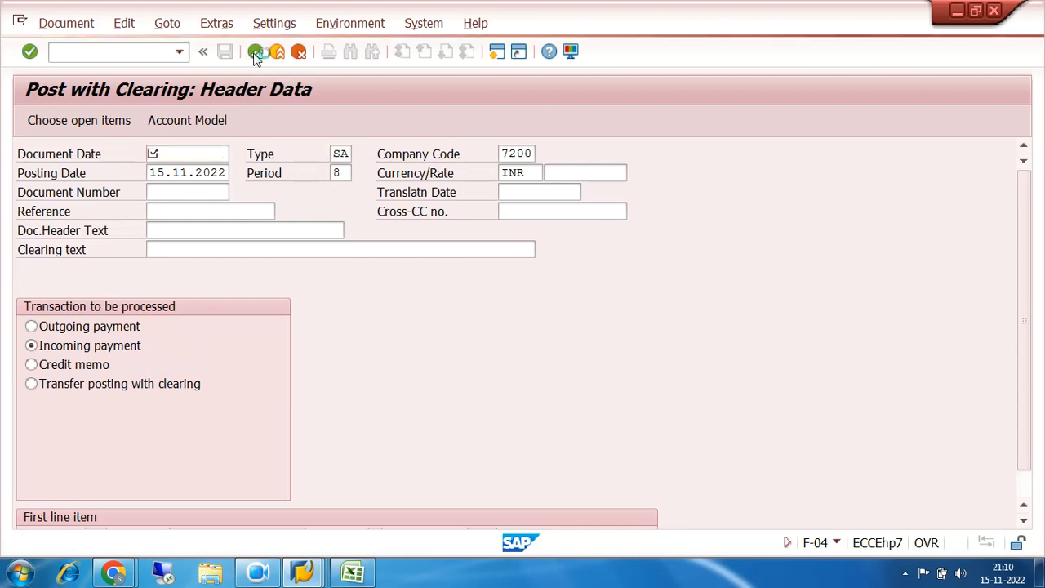
pyautogui.click(320, 375)
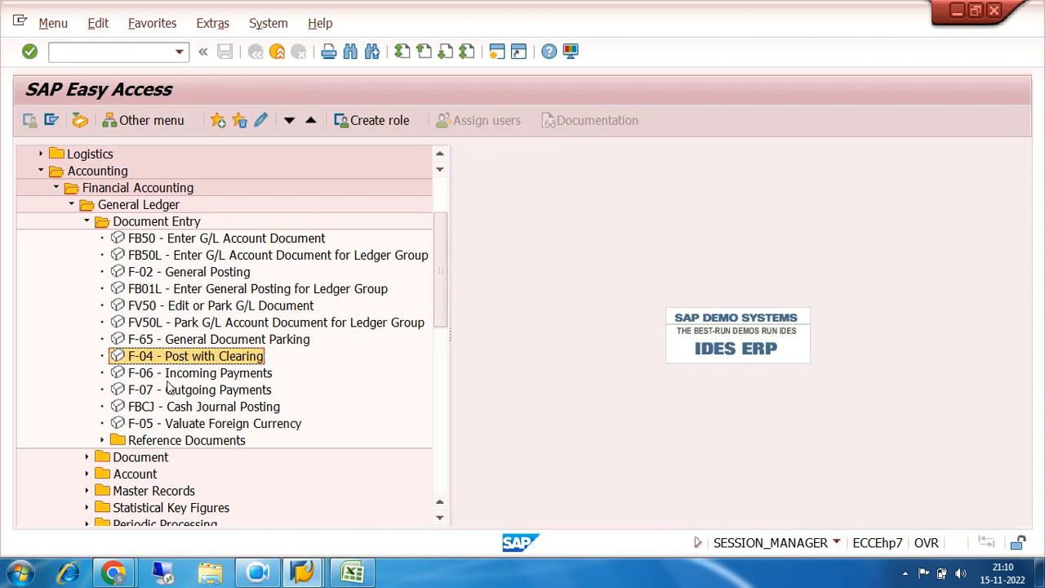
pyautogui.click(192, 393)
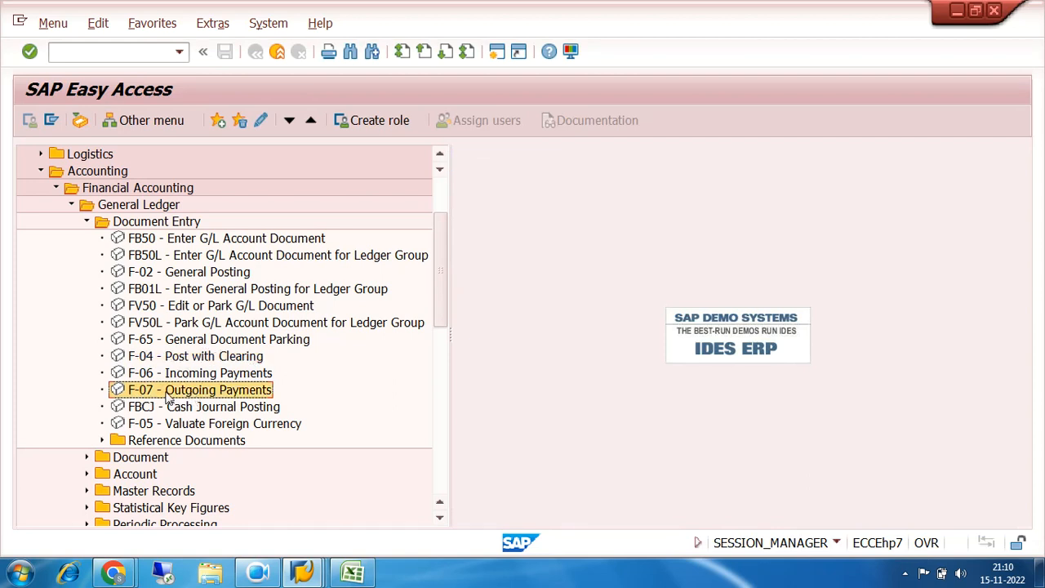
# Start the F-07 Outgoing Payments transaction and set the document date to 01.11.2022
pyautogui.click(202, 374)
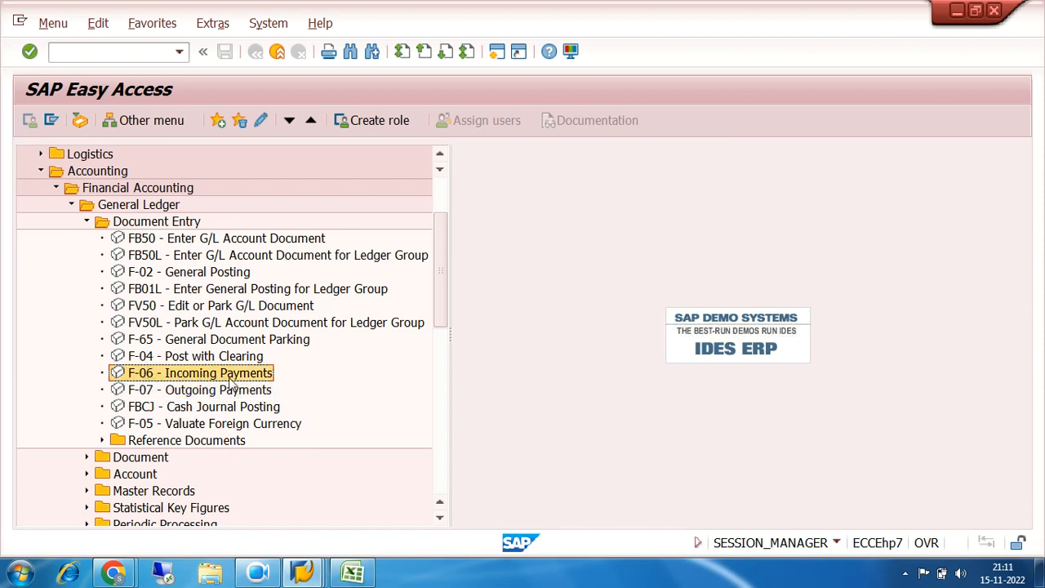
pyautogui.click(192, 392)
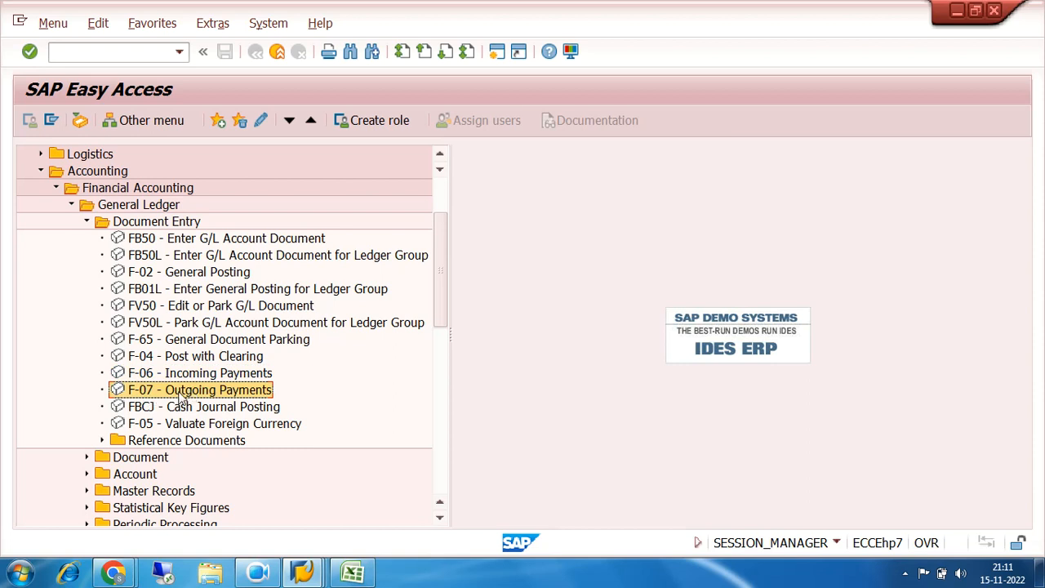
pyautogui.doubleClick(180, 393)
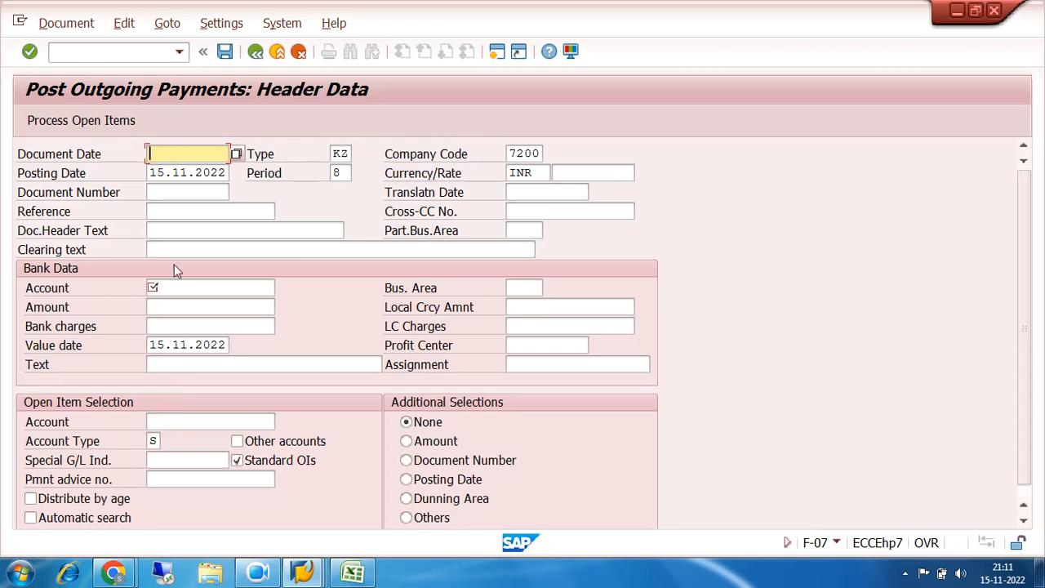
pyautogui.write('0')
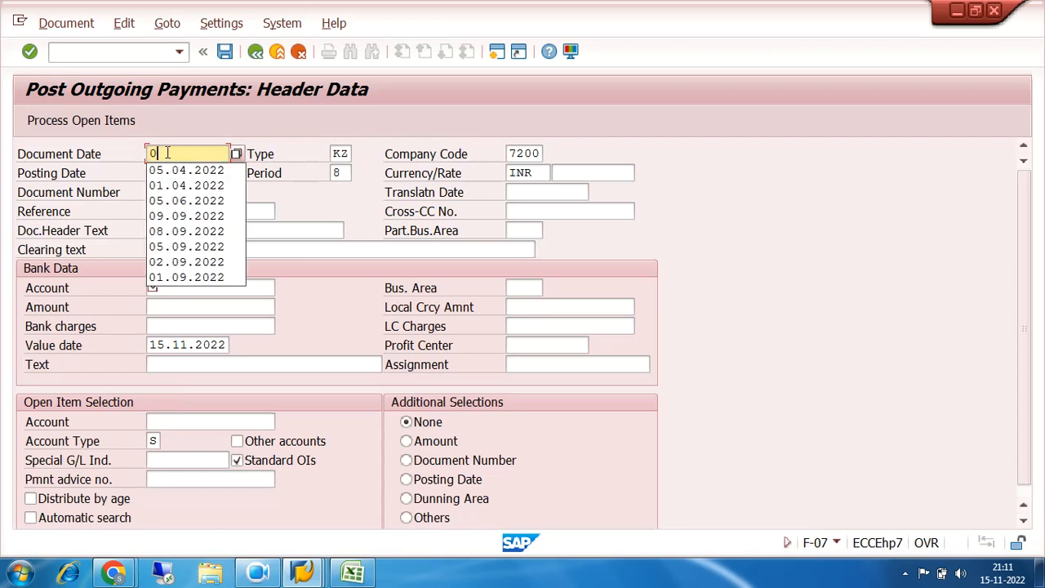
pyautogui.write('1.11')
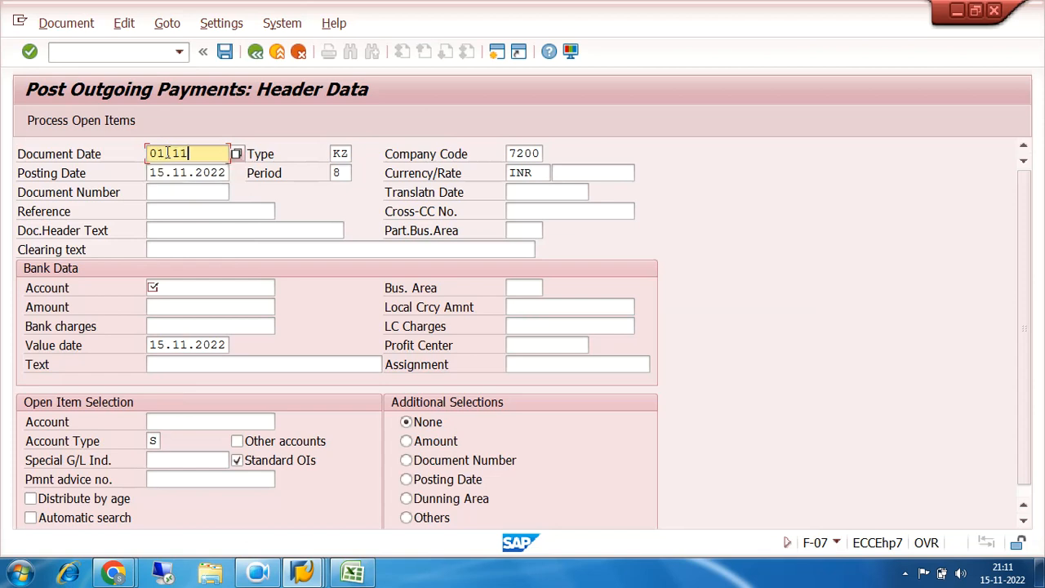
pyautogui.write('.2022')
pyautogui.press('Tab')
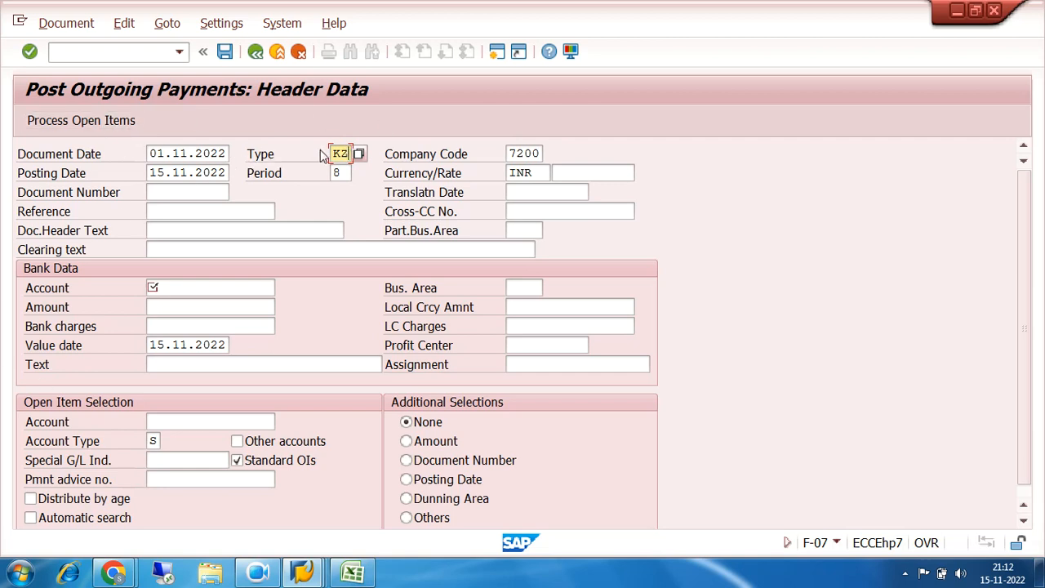
# Change the document type of the outgoing payment to SA
pyautogui.press('BackSpace')
pyautogui.press('BackSpace')
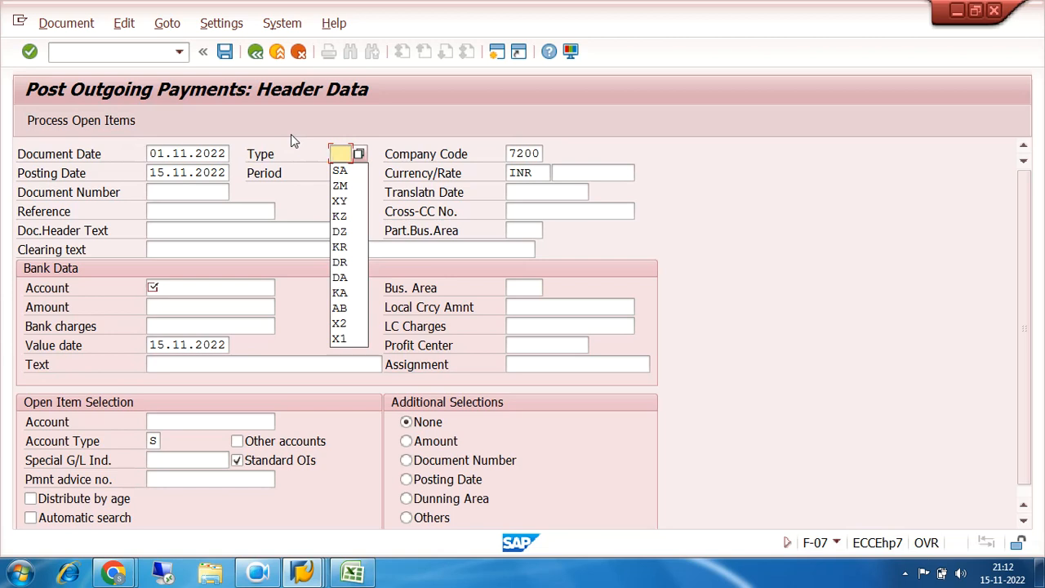
pyautogui.write('SA')
pyautogui.press('Return')
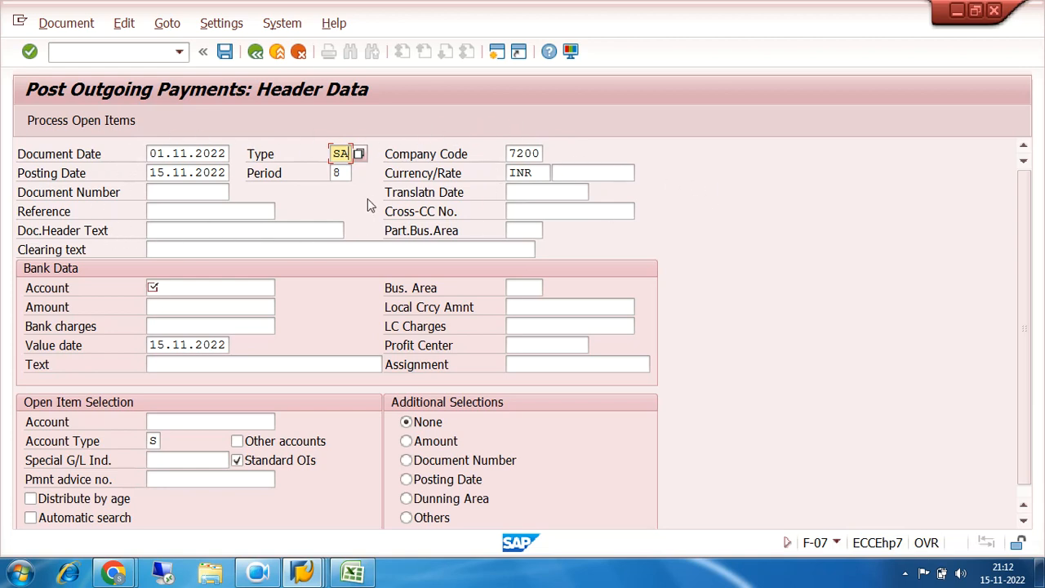
# Look up the G/L accounts of company code 7200 and choose BANK ACCOUNT 200000 as the bank data account
pyautogui.click(173, 287)
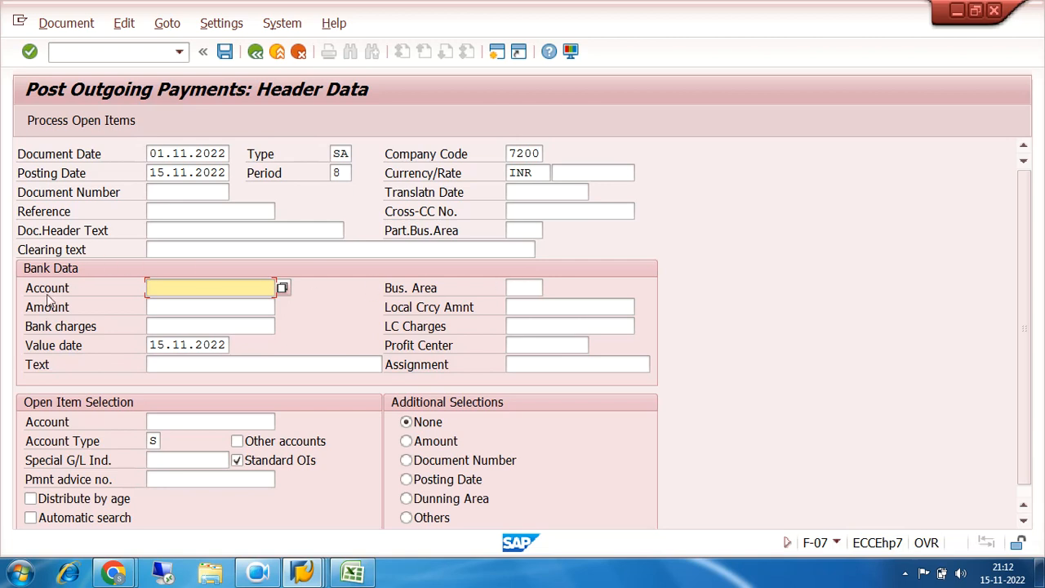
pyautogui.click(281, 288)
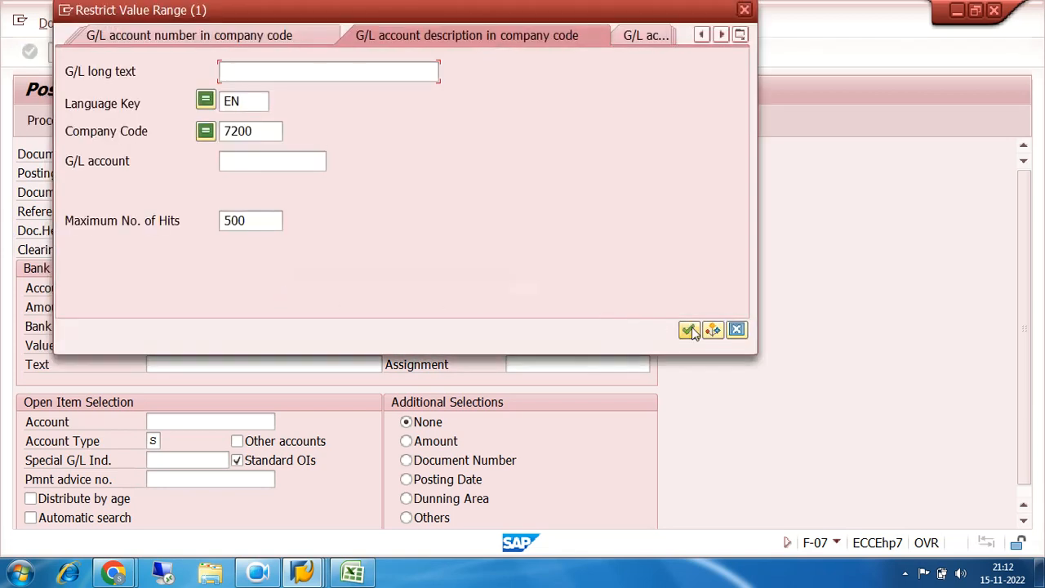
pyautogui.click(688, 329)
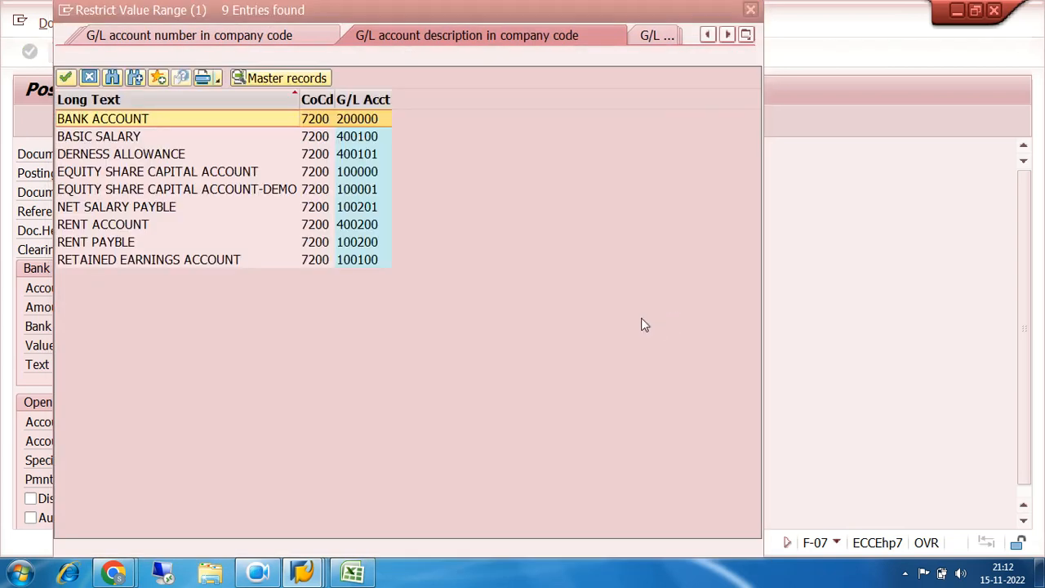
pyautogui.doubleClick(351, 121)
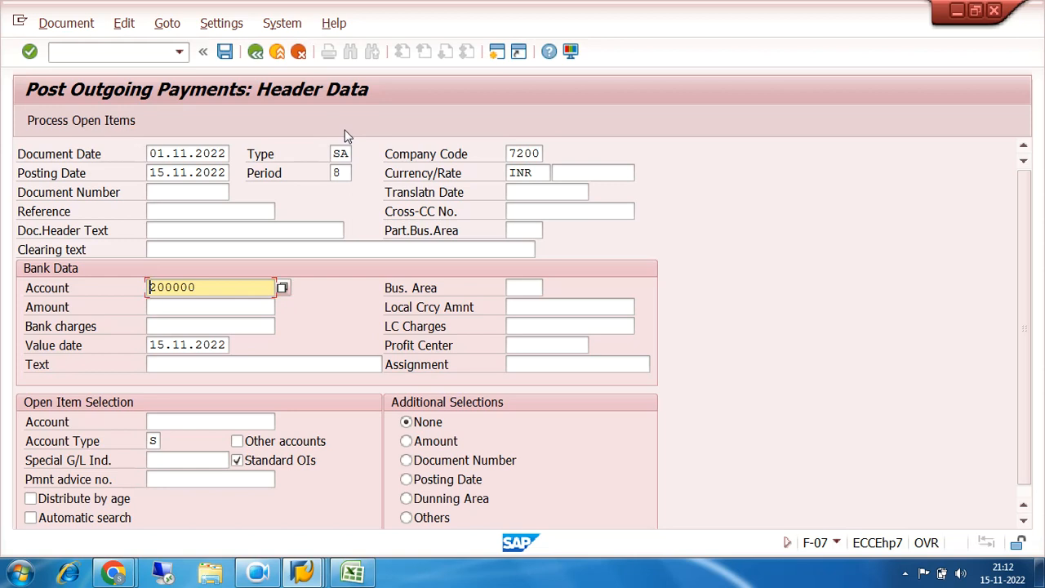
# Set the posting date of the outgoing payment to 01.11.2022
pyautogui.click(227, 308)
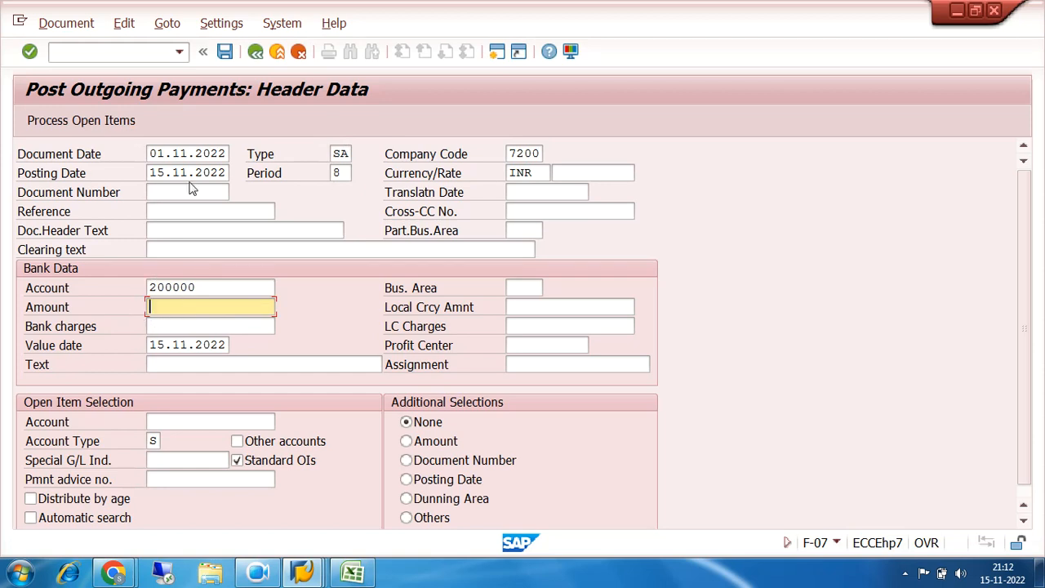
pyautogui.click(229, 172)
pyautogui.press('BackSpace')
pyautogui.press('BackSpace')
pyautogui.press('BackSpace')
pyautogui.press('BackSpace')
pyautogui.press('BackSpace')
pyautogui.press('BackSpace')
pyautogui.press('BackSpace')
pyautogui.press('BackSpace')
pyautogui.press('BackSpace')
pyautogui.press('BackSpace')
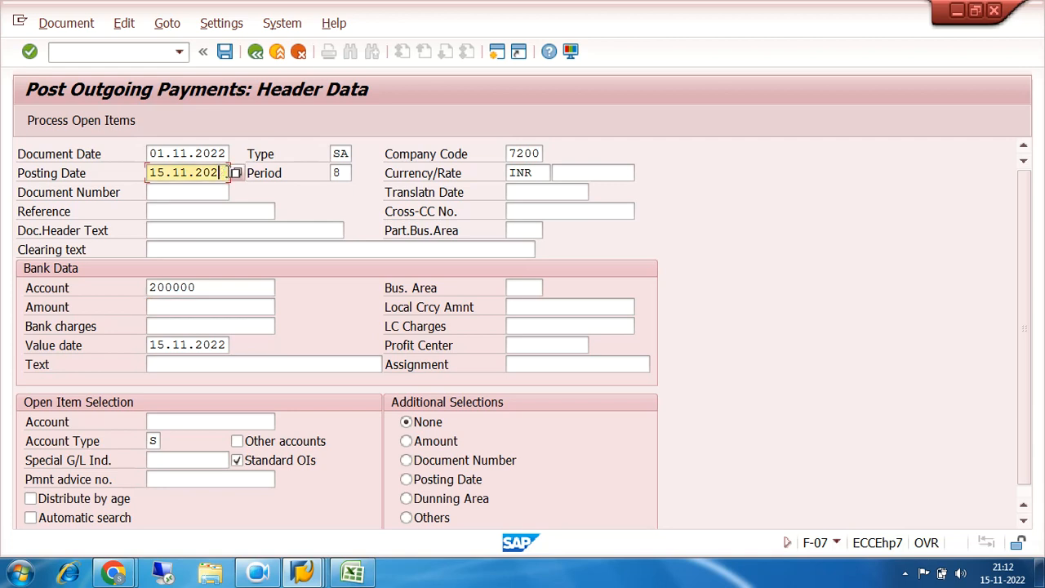
pyautogui.write('01')
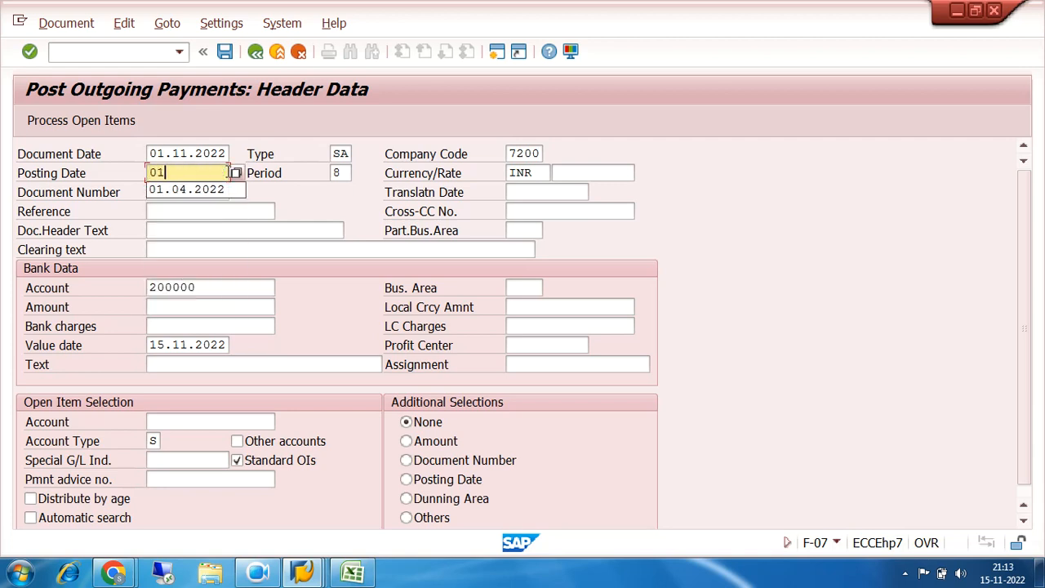
pyautogui.write('.11.2022')
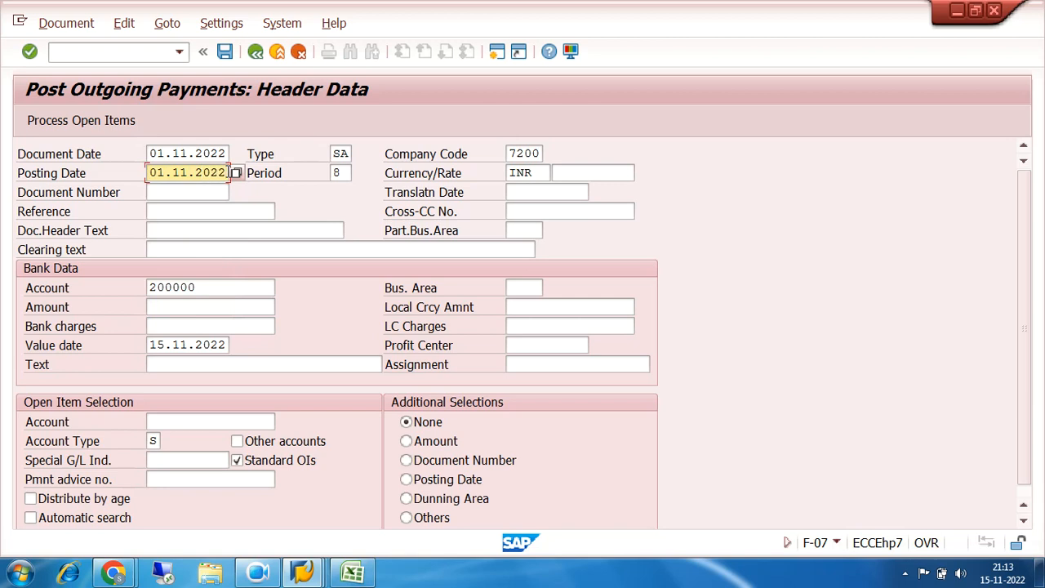
# Enter the payment amount 500000 and the text SALARY CLEARED in the bank data
pyautogui.click(188, 308)
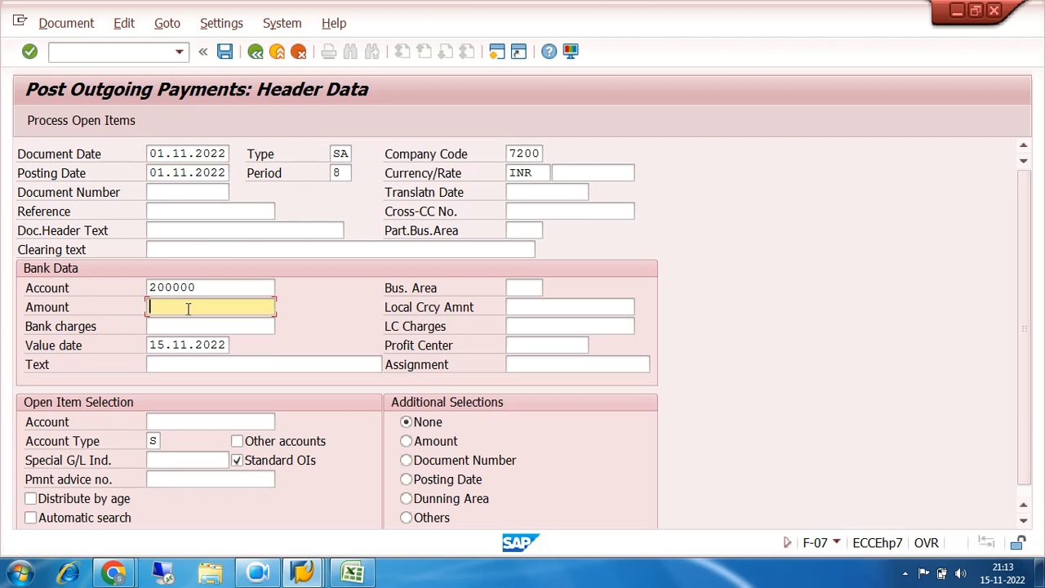
pyautogui.click(303, 574)
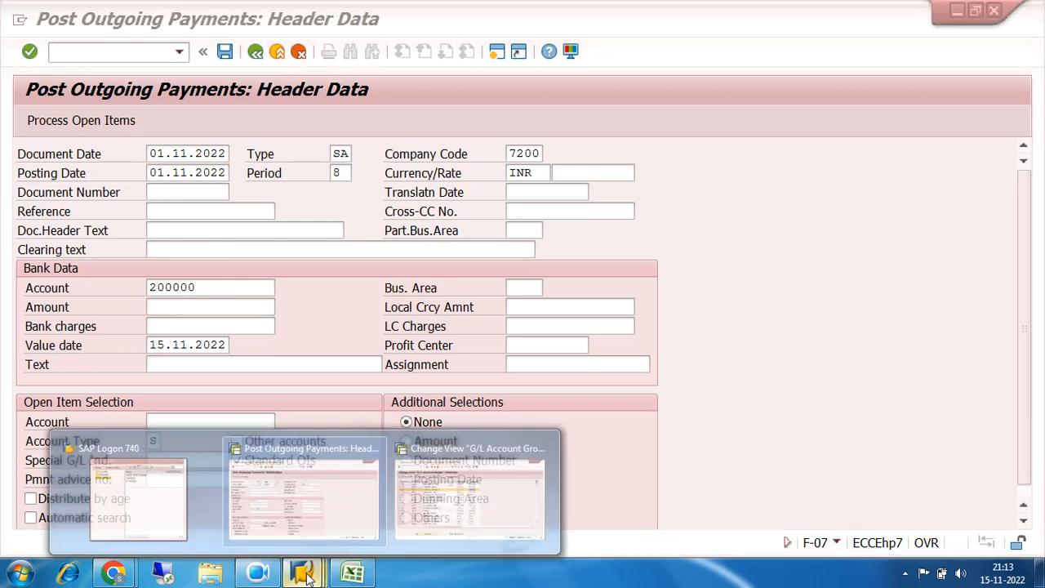
pyautogui.click(188, 307)
pyautogui.write('500000')
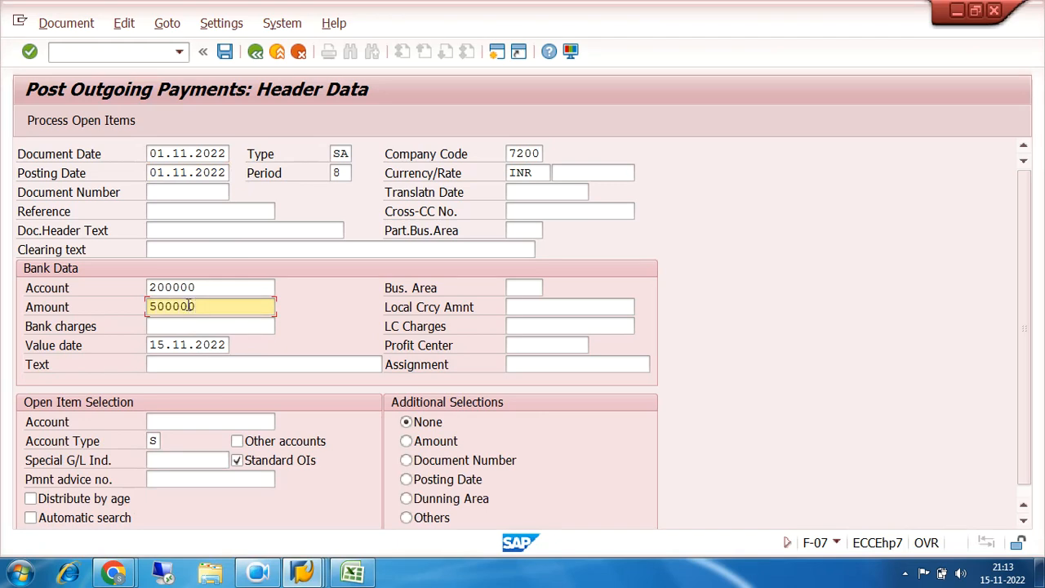
pyautogui.click(226, 364)
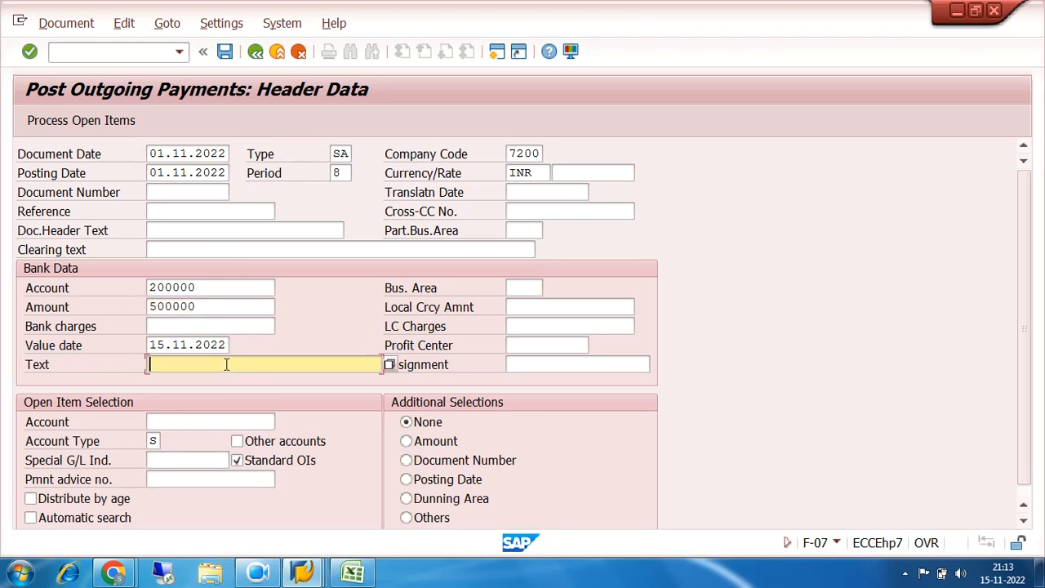
pyautogui.write('SALARY CLEARED')
# Look up the G/L accounts and choose NET SALARY PAYBLE 100201 as the open item selection account
pyautogui.click(164, 423)
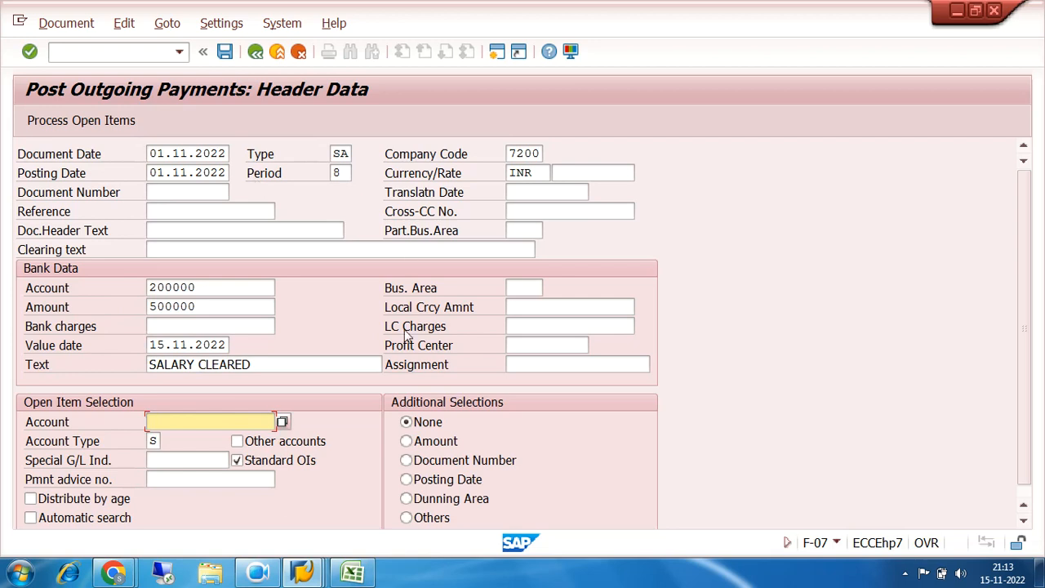
pyautogui.click(282, 422)
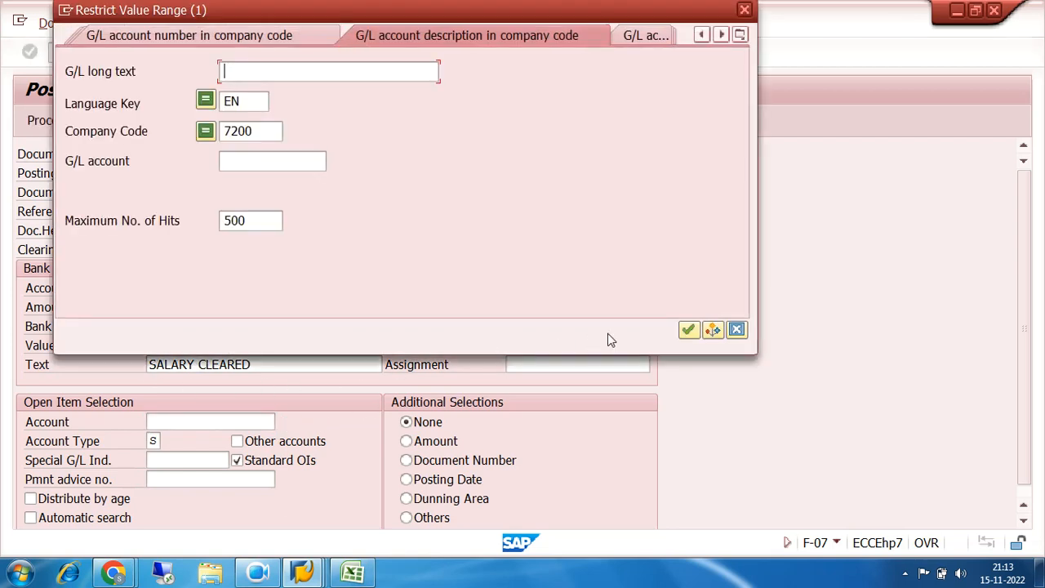
pyautogui.click(690, 330)
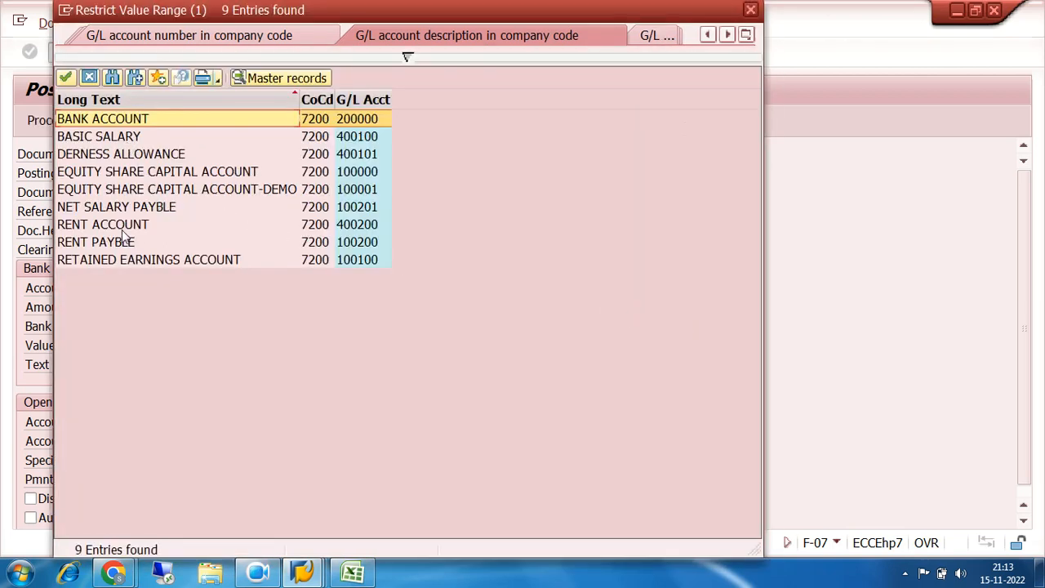
pyautogui.doubleClick(351, 211)
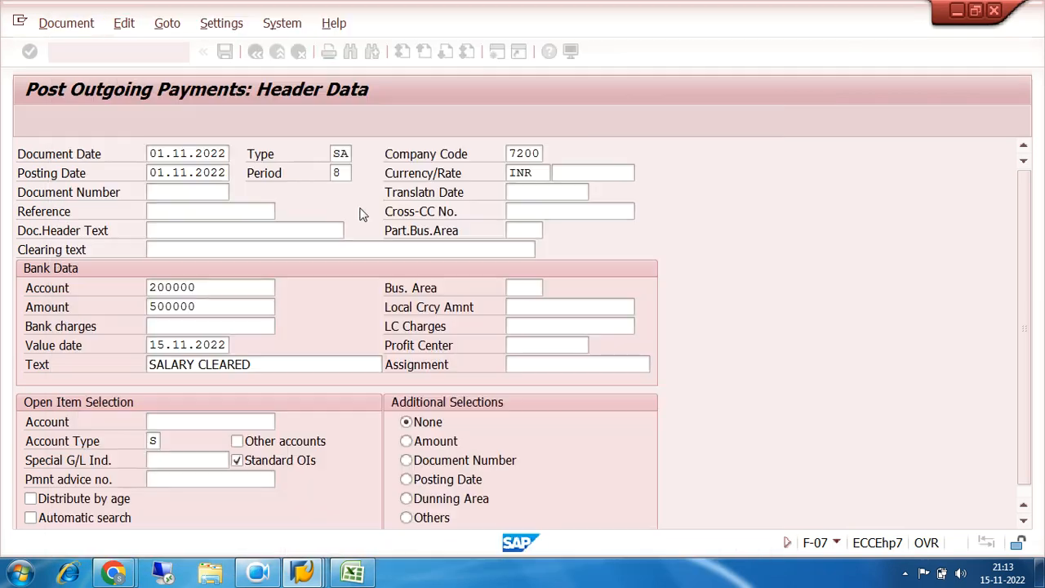
# Review the possible account types, choose S (G/L accounts) for the open item selection and process the open items
pyautogui.click(154, 441)
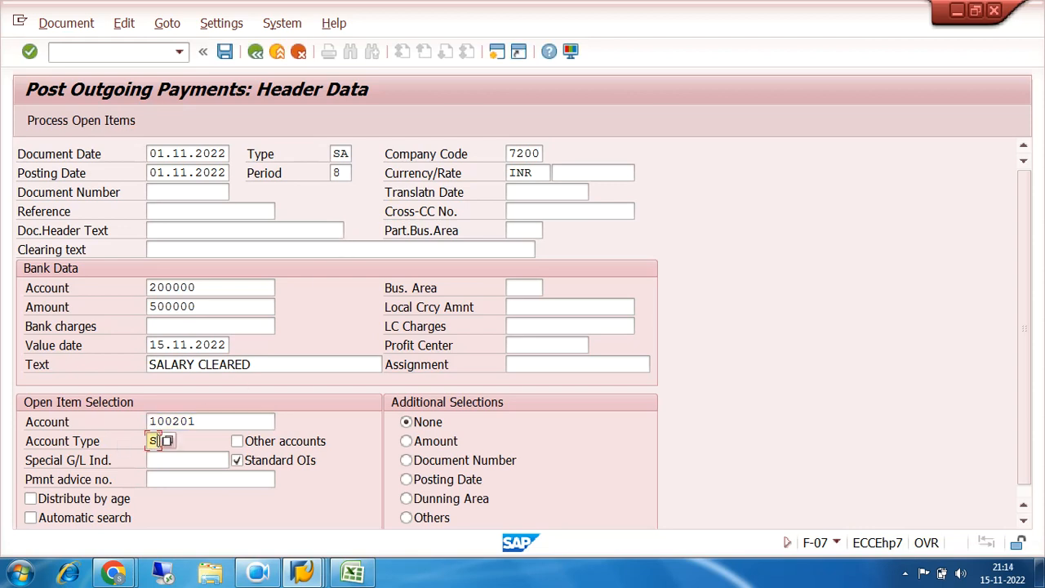
pyautogui.click(167, 442)
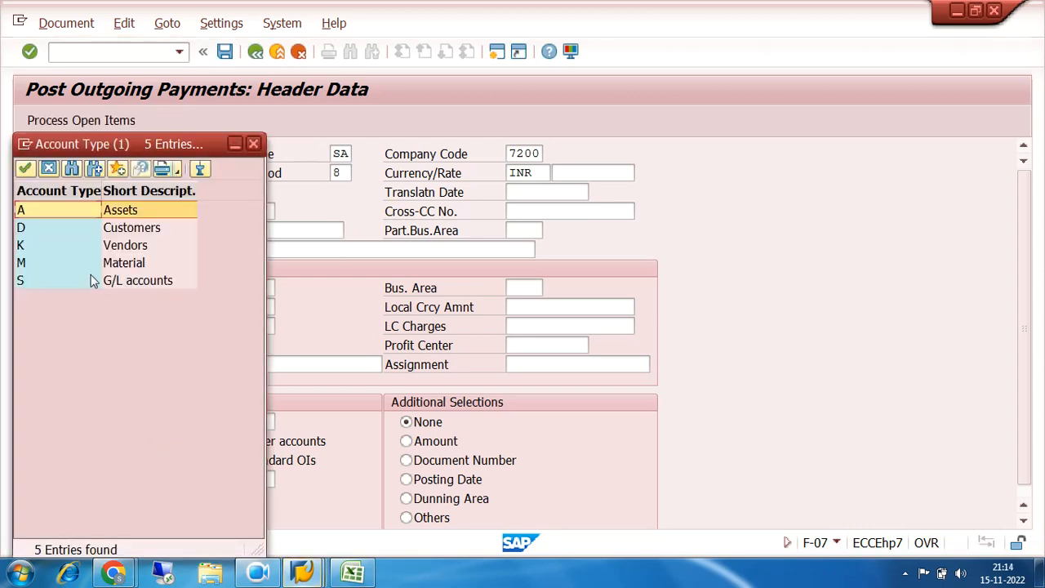
pyautogui.click(30, 286)
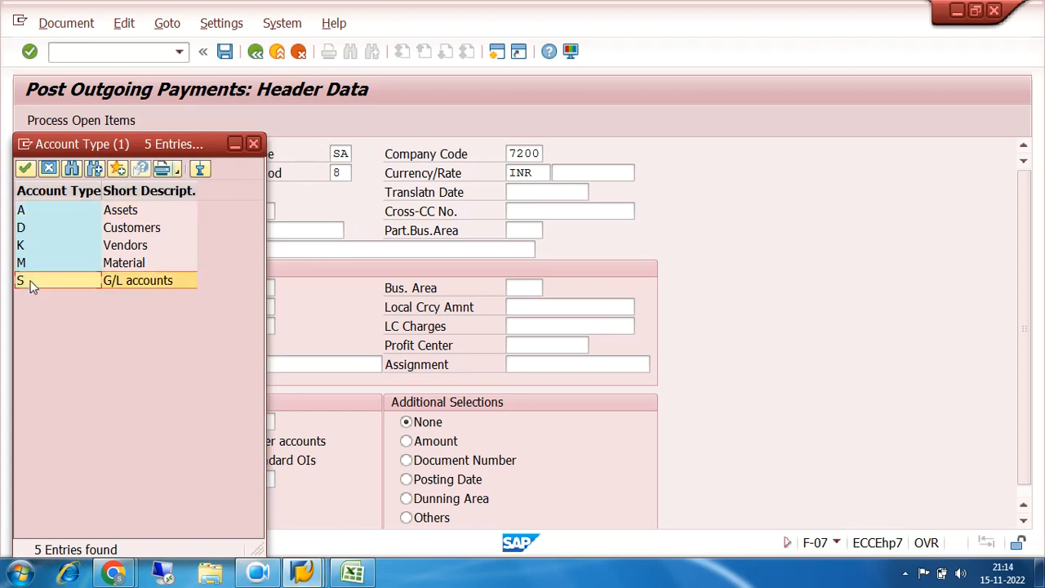
pyautogui.click(29, 232)
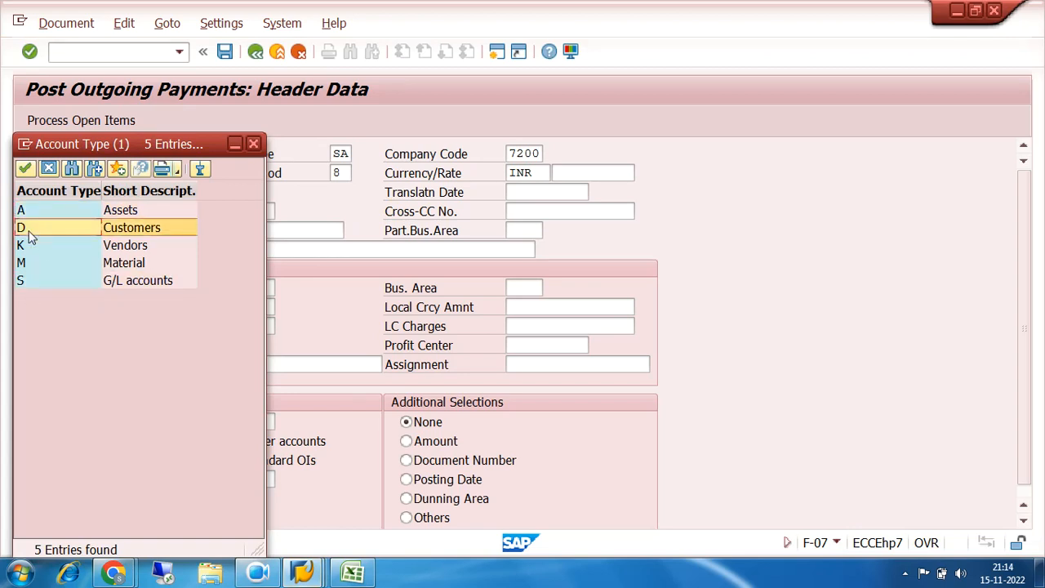
pyautogui.click(37, 247)
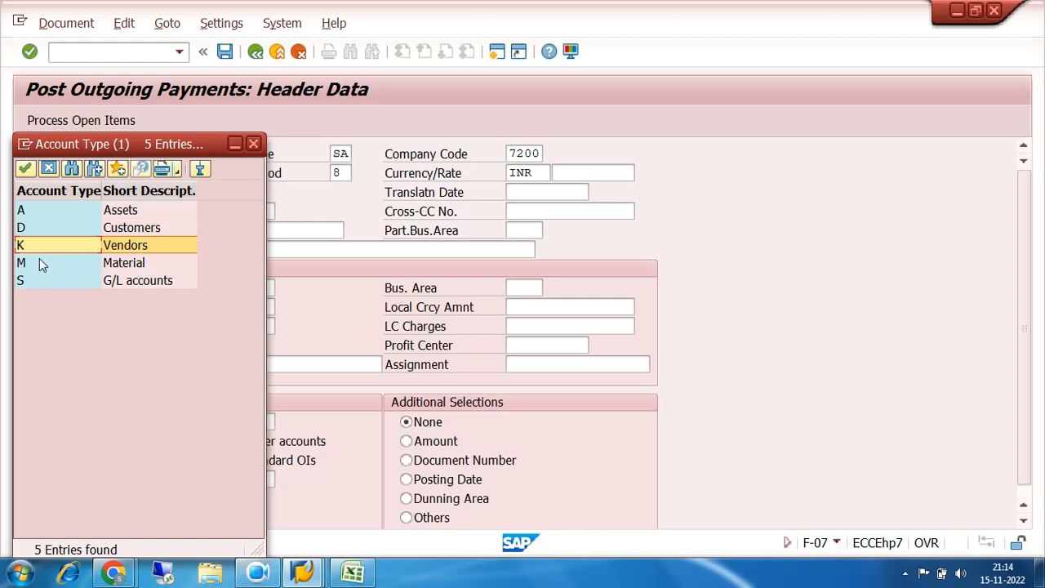
pyautogui.click(40, 263)
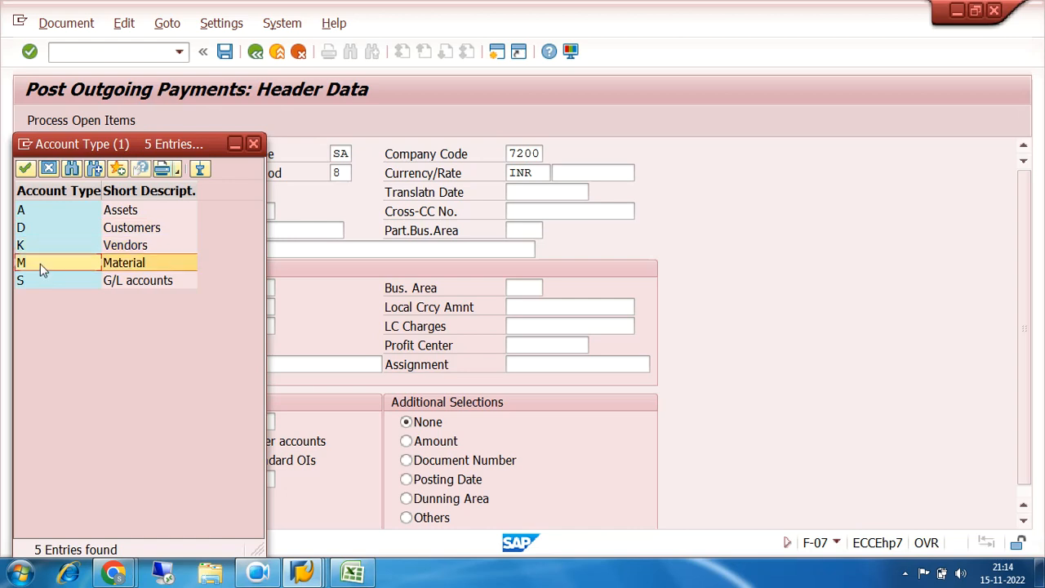
pyautogui.click(35, 214)
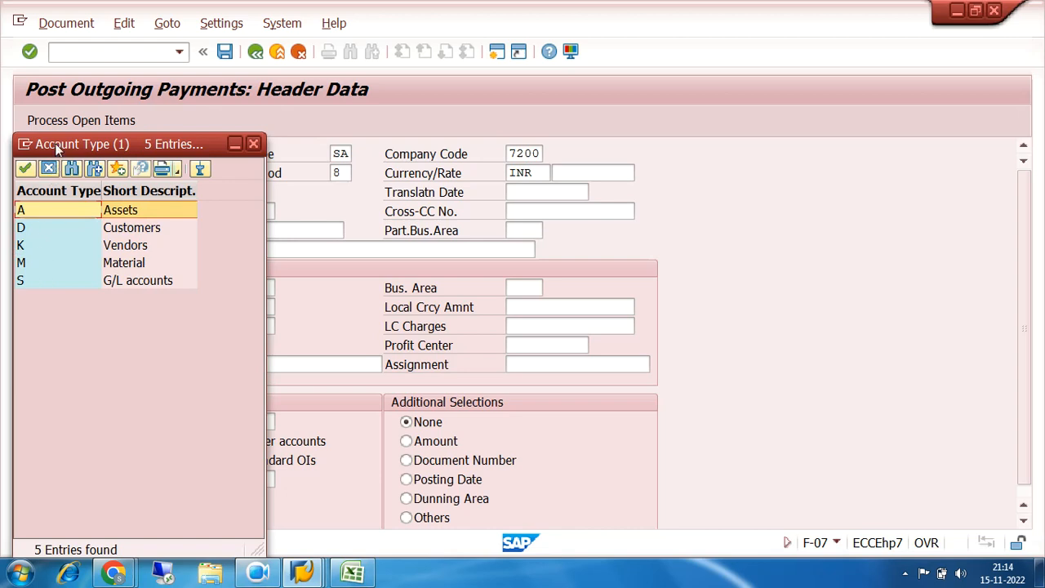
pyautogui.moveTo(57, 145); pyautogui.dragTo(507, 118)
pyautogui.doubleClick(523, 255)
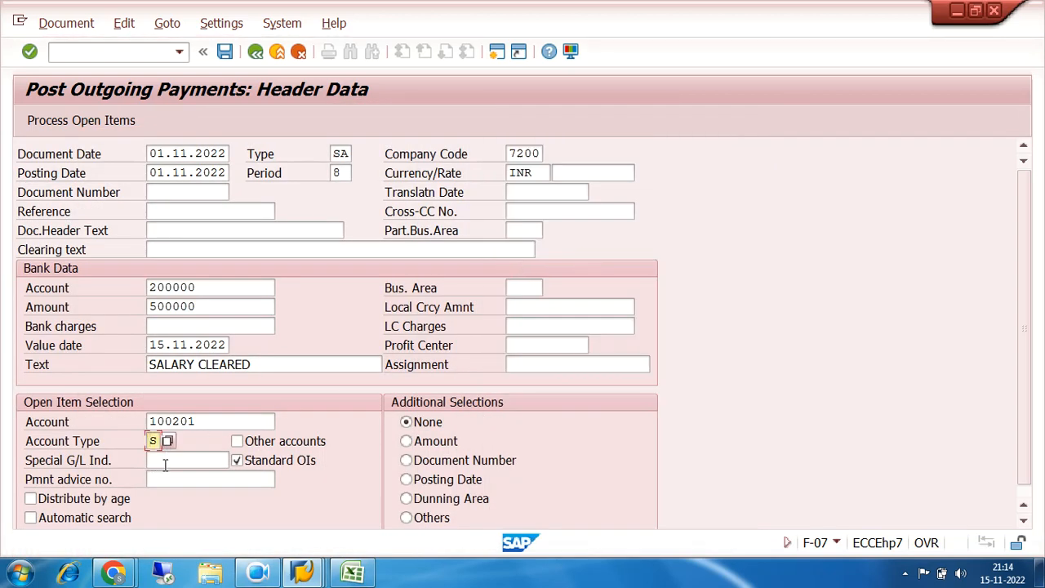
pyautogui.click(80, 129)
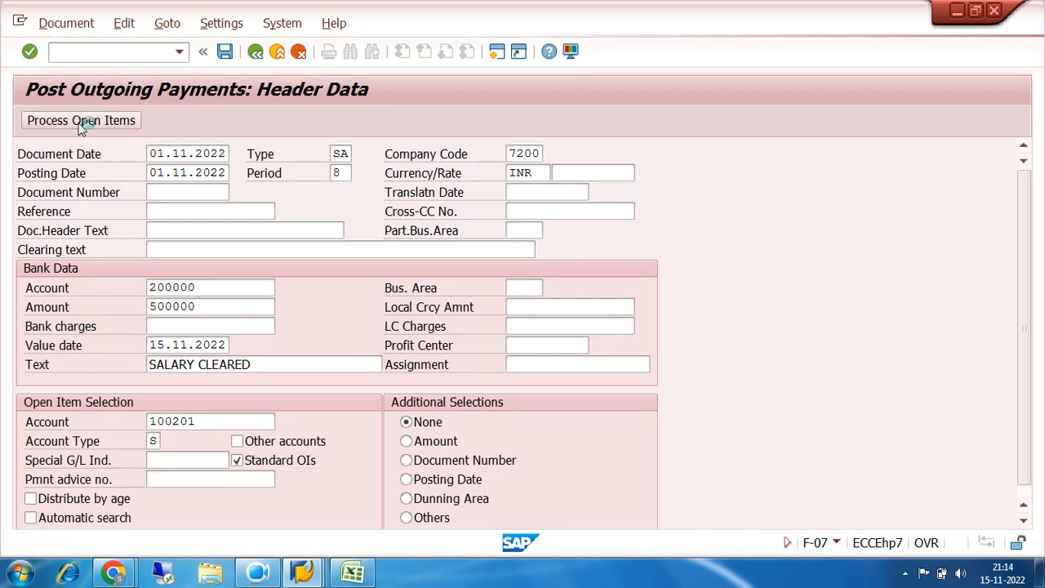
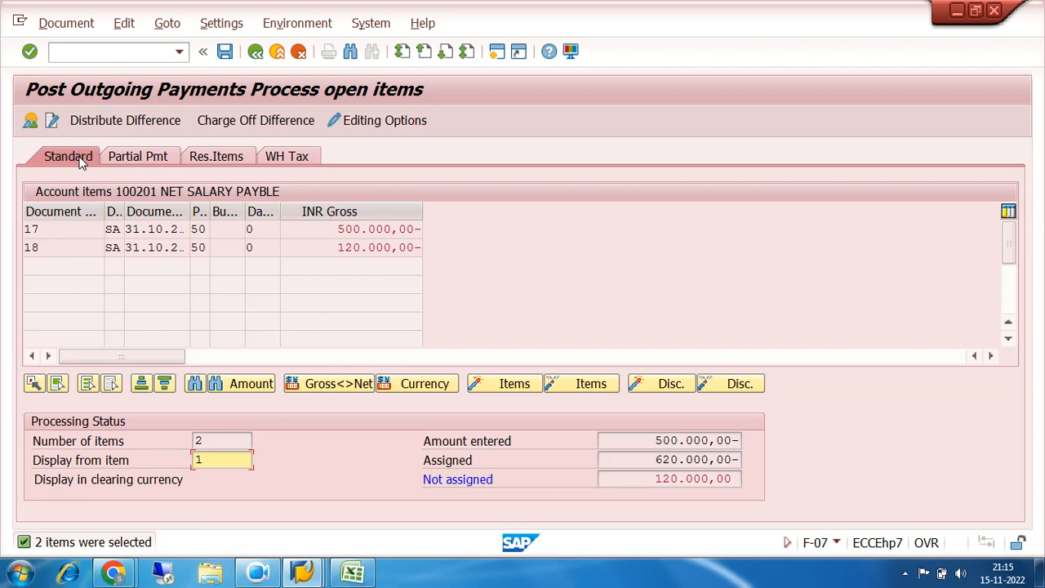
# Examine the open items of account 100201 in the standard, partial payment and residual items views
pyautogui.click(39, 230)
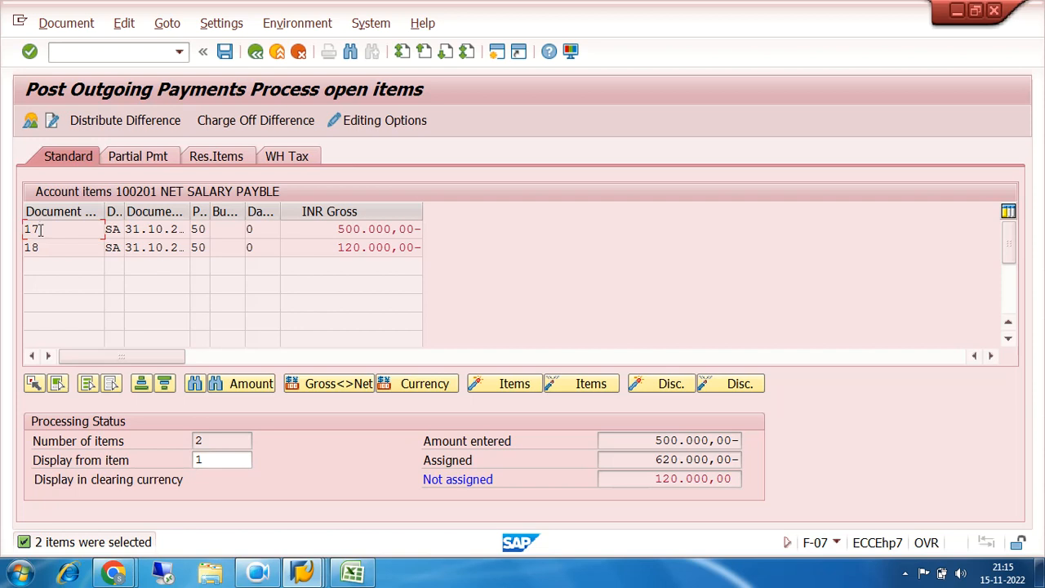
pyautogui.moveTo(336, 229); pyautogui.dragTo(424, 229)
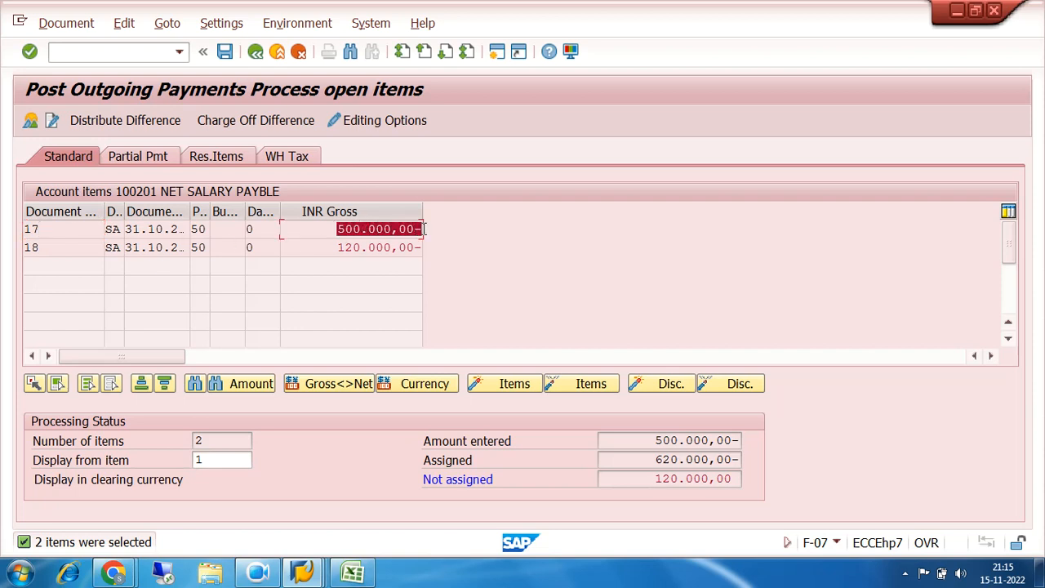
pyautogui.click(305, 225)
pyautogui.moveTo(321, 227); pyautogui.dragTo(418, 231)
pyautogui.click(136, 156)
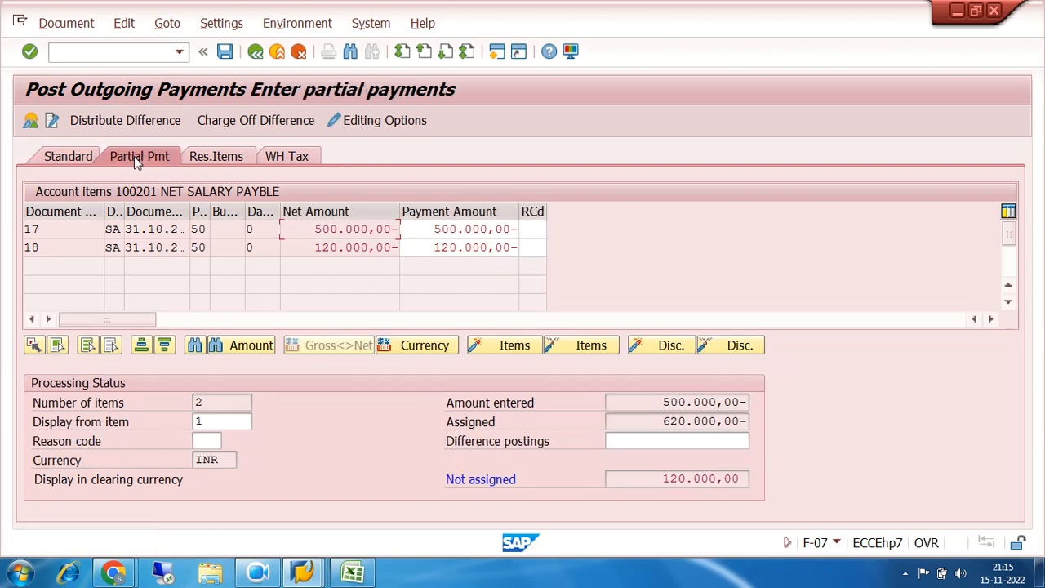
pyautogui.click(221, 158)
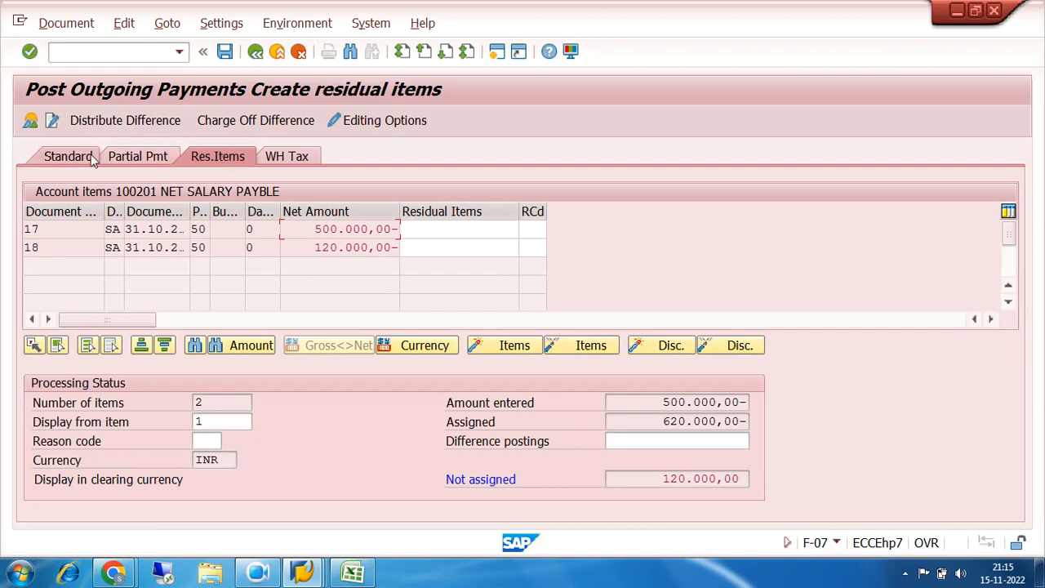
pyautogui.click(65, 154)
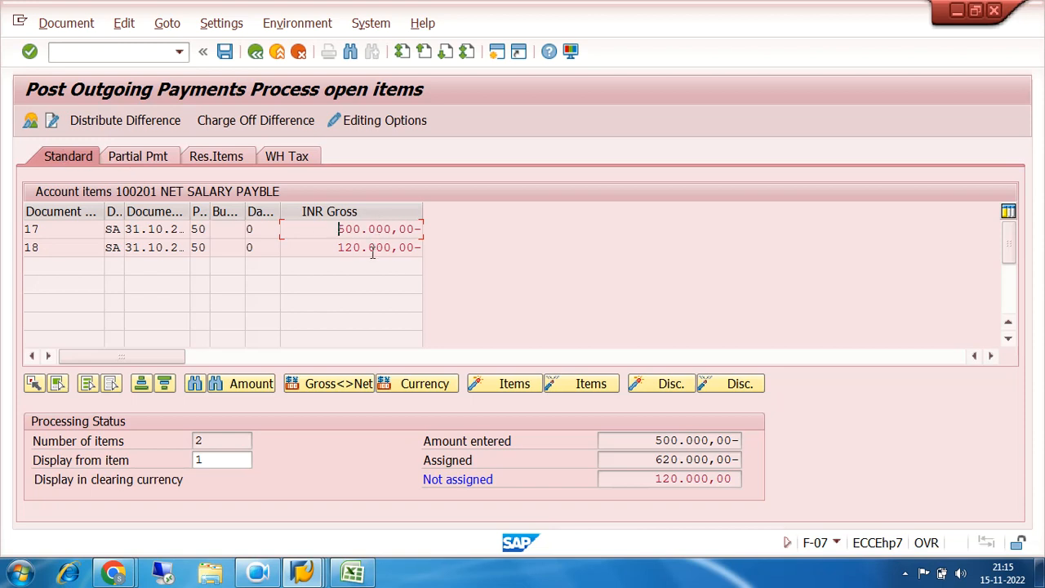
# Compare the gross amounts of open documents 17 and 18 with the entered, assigned and not assigned payment amounts
pyautogui.click(47, 231)
pyautogui.click(42, 246)
pyautogui.click(48, 230)
pyautogui.click(45, 244)
pyautogui.click(333, 230)
pyautogui.click(331, 245)
pyautogui.click(335, 227)
pyautogui.click(334, 249)
pyautogui.click(334, 229)
pyautogui.click(334, 247)
pyautogui.click(334, 229)
pyautogui.moveTo(651, 440); pyautogui.dragTo(777, 440)
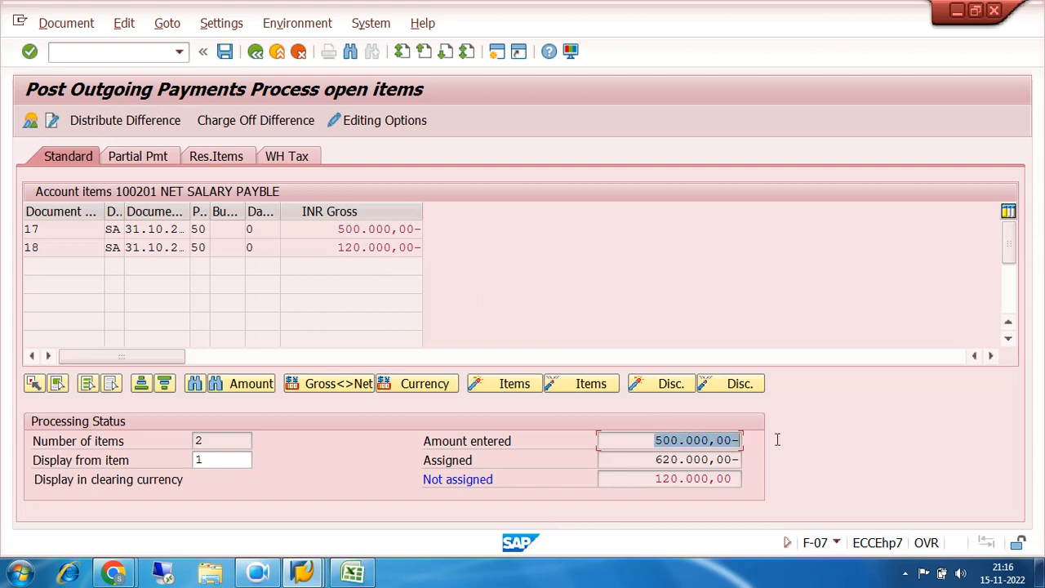
pyautogui.moveTo(650, 440); pyautogui.dragTo(745, 440)
pyautogui.moveTo(651, 460); pyautogui.dragTo(753, 464)
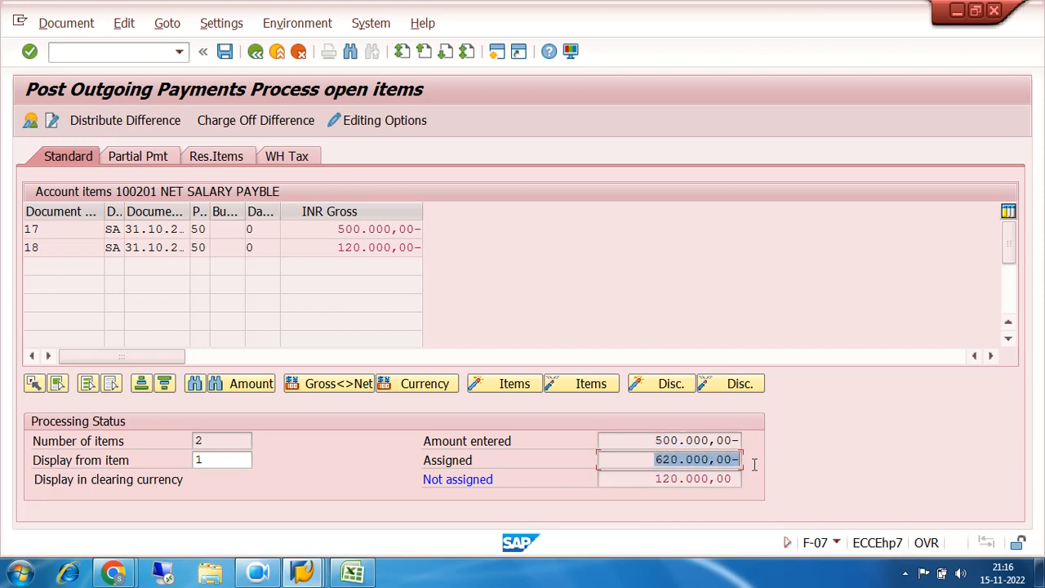
pyautogui.moveTo(655, 479); pyautogui.dragTo(742, 482)
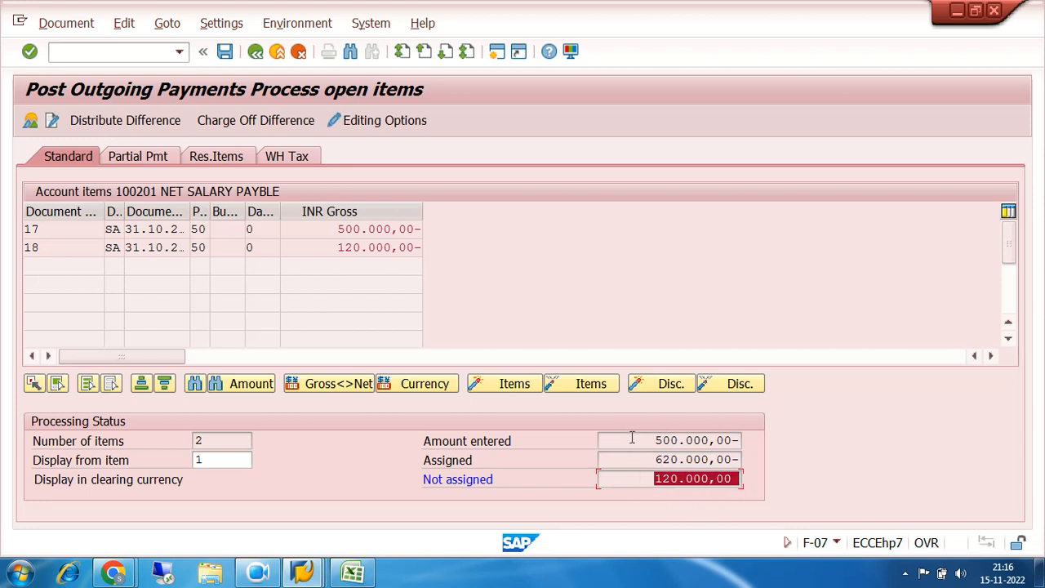
pyautogui.moveTo(653, 444); pyautogui.dragTo(762, 445)
pyautogui.moveTo(652, 460); pyautogui.dragTo(768, 459)
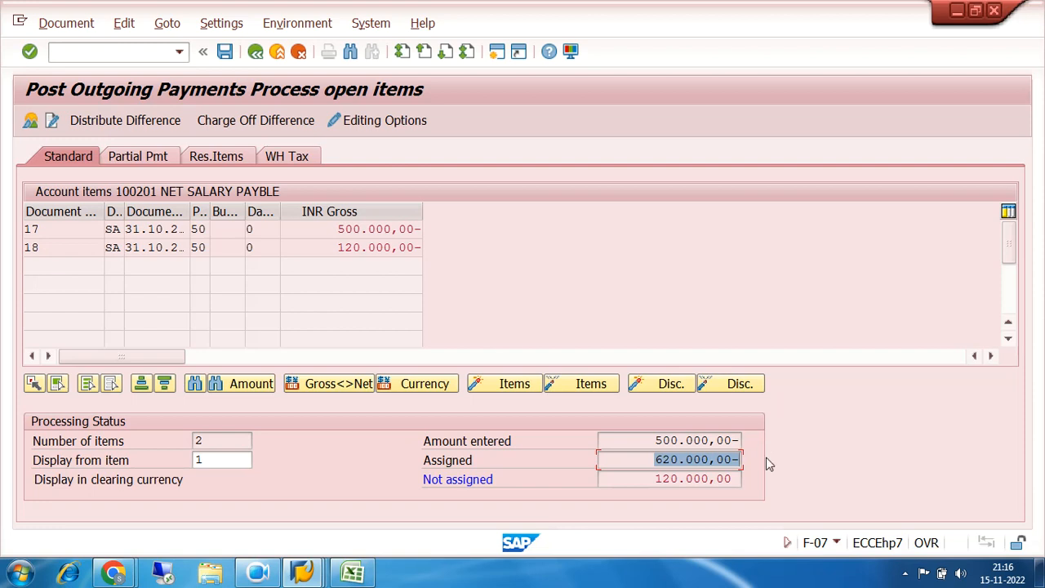
# Deactivate the 120.000,00- item of document 18 as a trial and activate it again
pyautogui.click(367, 230)
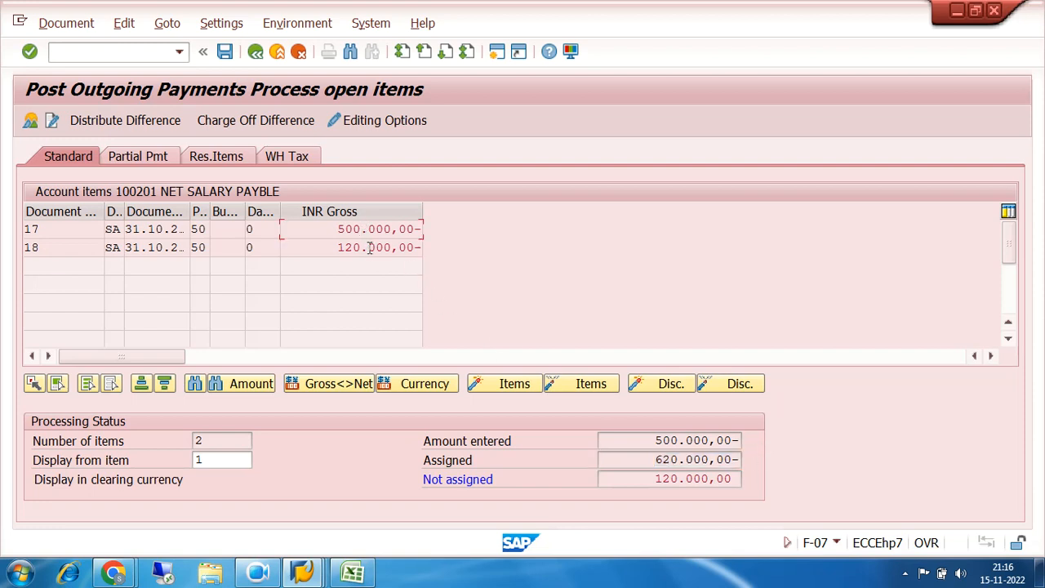
pyautogui.click(367, 248)
pyautogui.click(365, 230)
pyautogui.click(367, 247)
pyautogui.click(364, 230)
pyautogui.click(370, 249)
pyautogui.doubleClick(370, 249)
pyautogui.moveTo(337, 247); pyautogui.dragTo(432, 249)
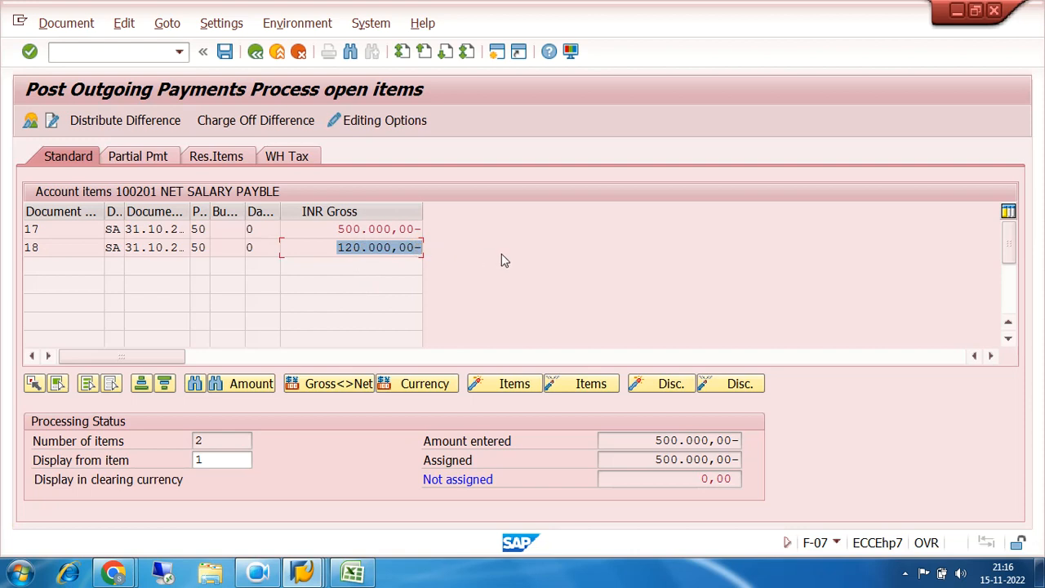
pyautogui.doubleClick(379, 247)
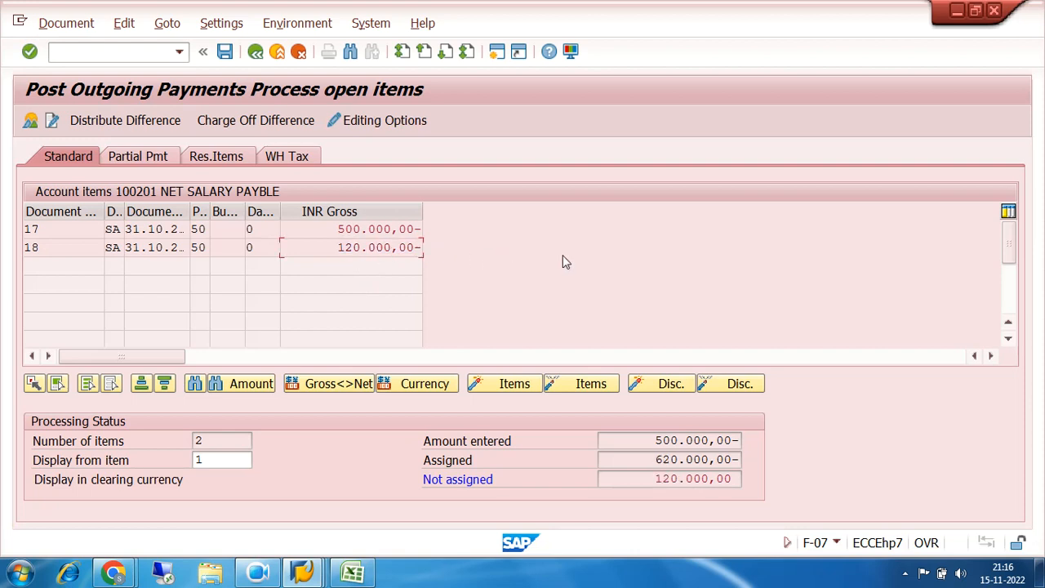
# Deactivate the 120.000,00- item of document 18 and check the entered, assigned and not assigned amounts
pyautogui.moveTo(341, 247); pyautogui.dragTo(450, 248)
pyautogui.click(371, 229)
pyautogui.doubleClick(202, 441)
pyautogui.doubleClick(373, 247)
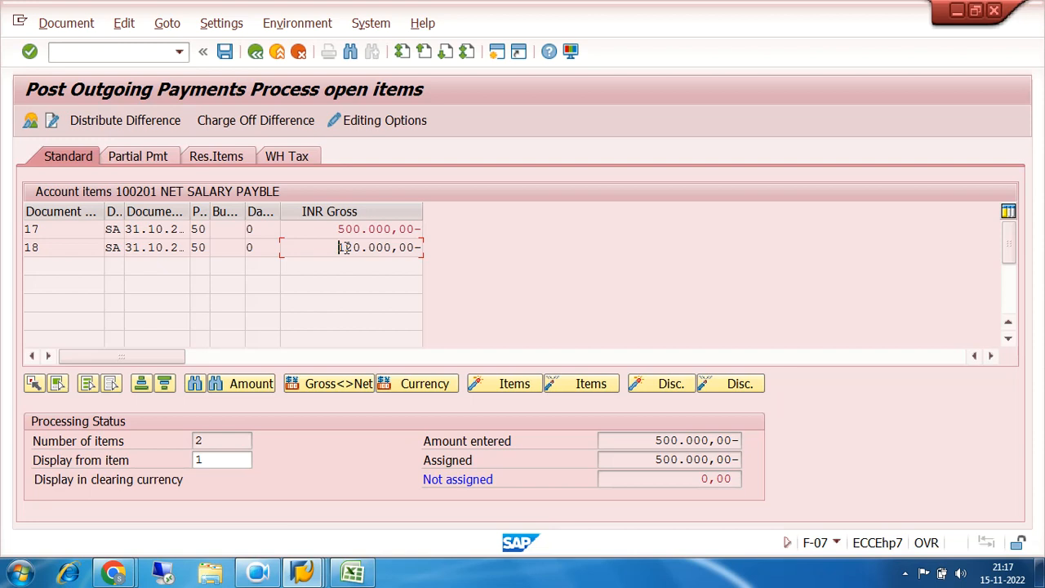
pyautogui.moveTo(648, 442); pyautogui.dragTo(767, 439)
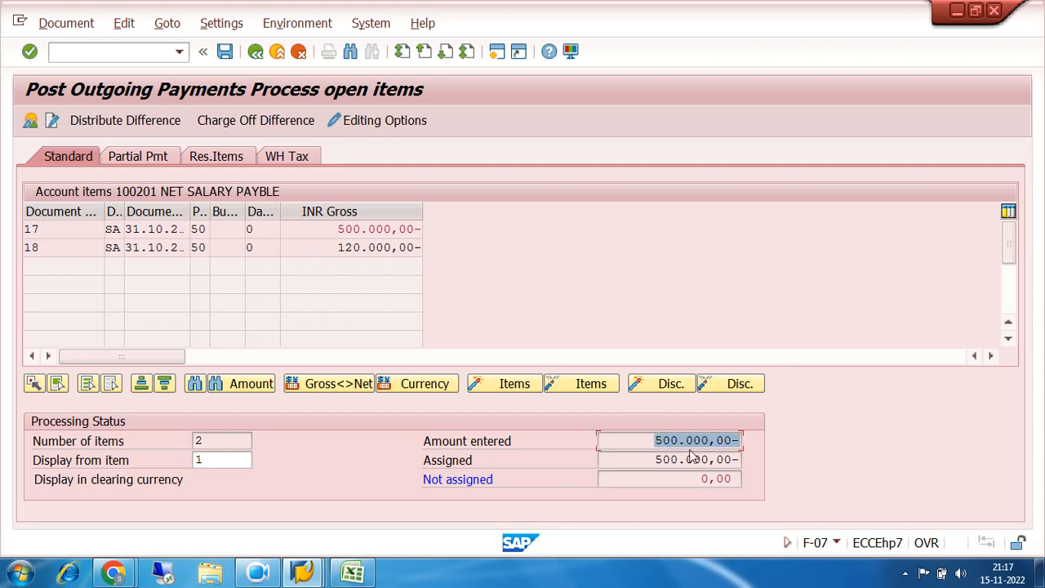
pyautogui.moveTo(654, 459); pyautogui.dragTo(768, 457)
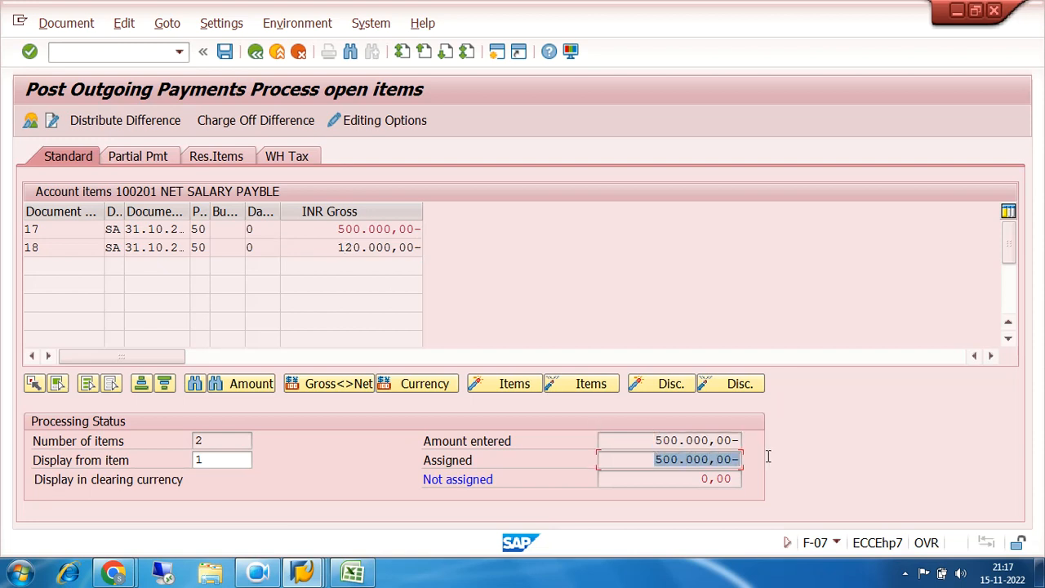
pyautogui.moveTo(699, 481); pyautogui.dragTo(768, 480)
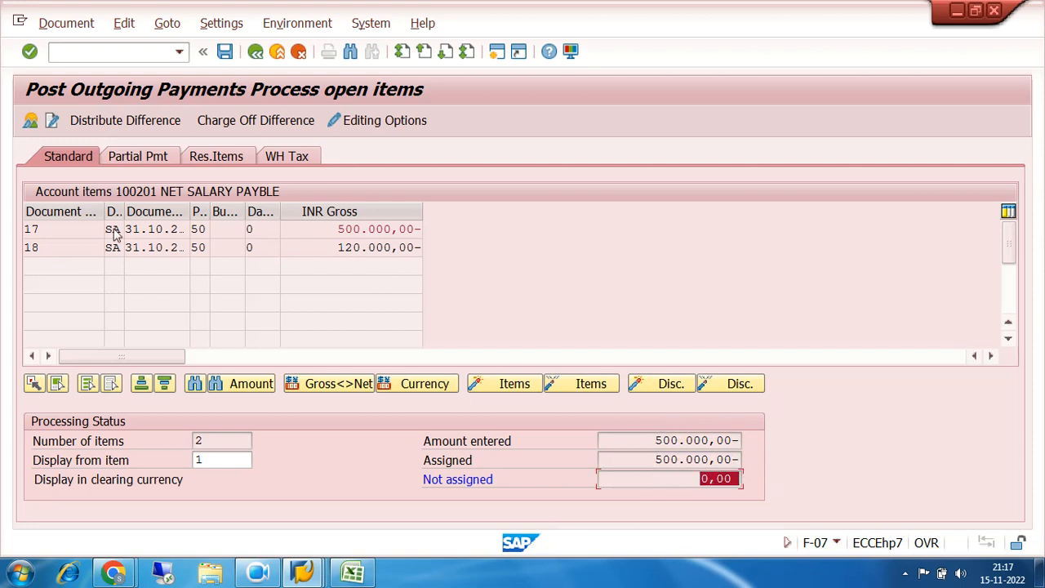
# Open the document overview of the outgoing payment and simulate the document
pyautogui.click(44, 228)
pyautogui.moveTo(44, 229); pyautogui.dragTo(2, 229)
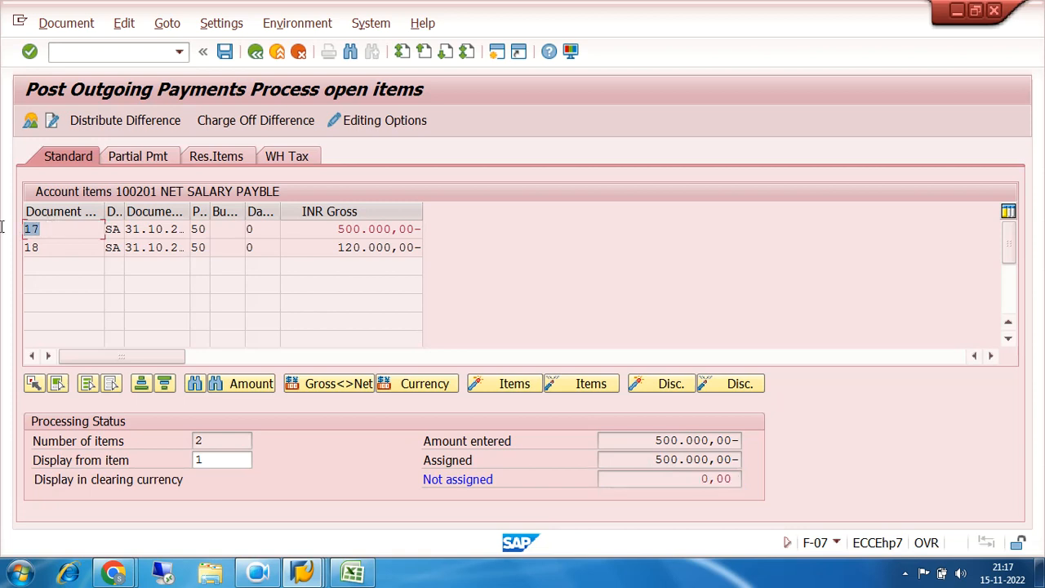
pyautogui.click(30, 121)
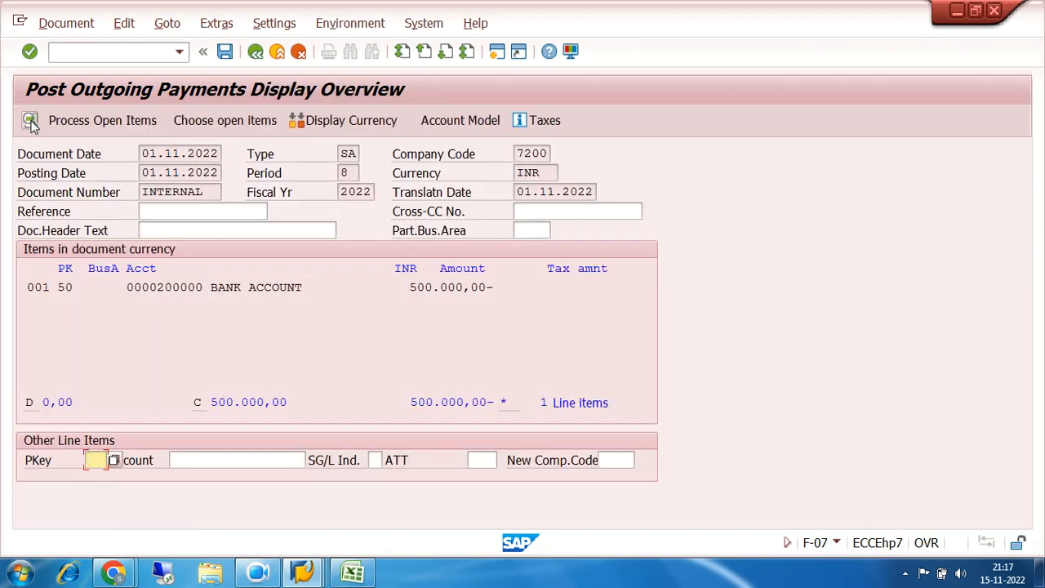
pyautogui.click(54, 25)
pyautogui.click(77, 111)
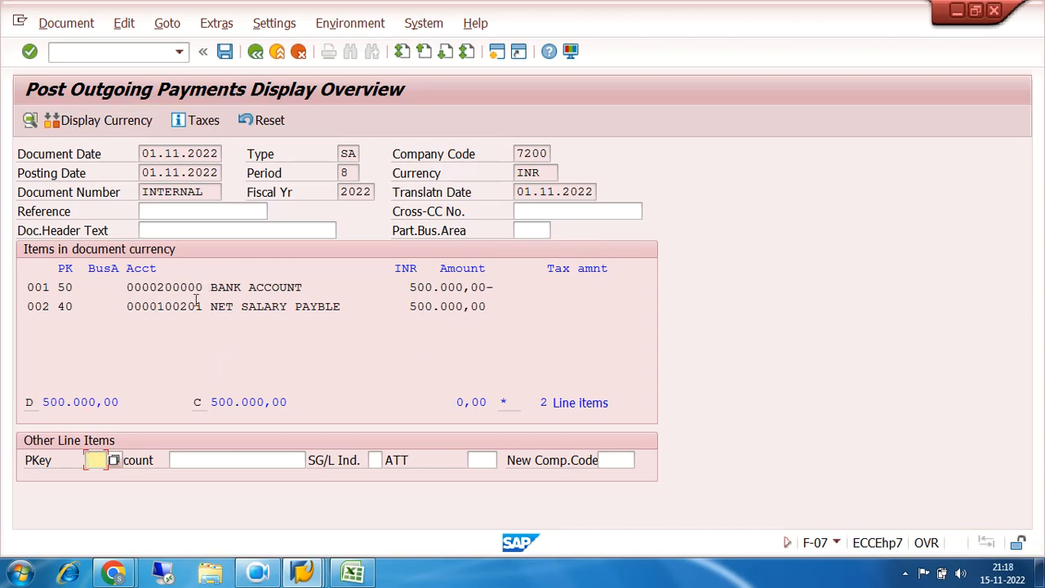
# Review the simulated bank account and net salary payable line items and post the outgoing payment
pyautogui.moveTo(205, 307); pyautogui.dragTo(536, 307)
pyautogui.click(90, 304)
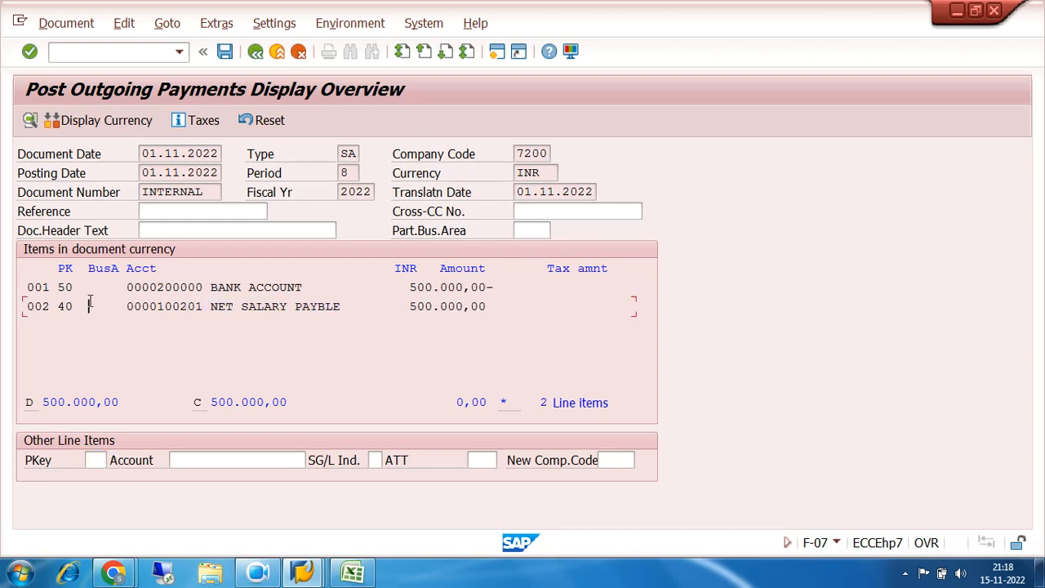
pyautogui.moveTo(90, 303); pyautogui.dragTo(21, 307)
pyautogui.moveTo(196, 288); pyautogui.dragTo(572, 289)
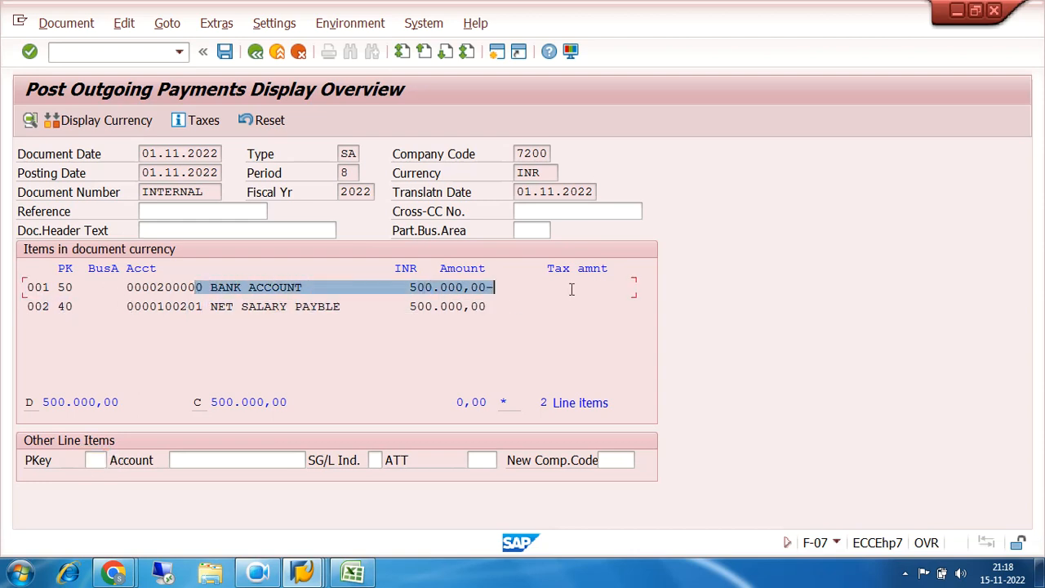
pyautogui.moveTo(495, 287); pyautogui.dragTo(387, 287)
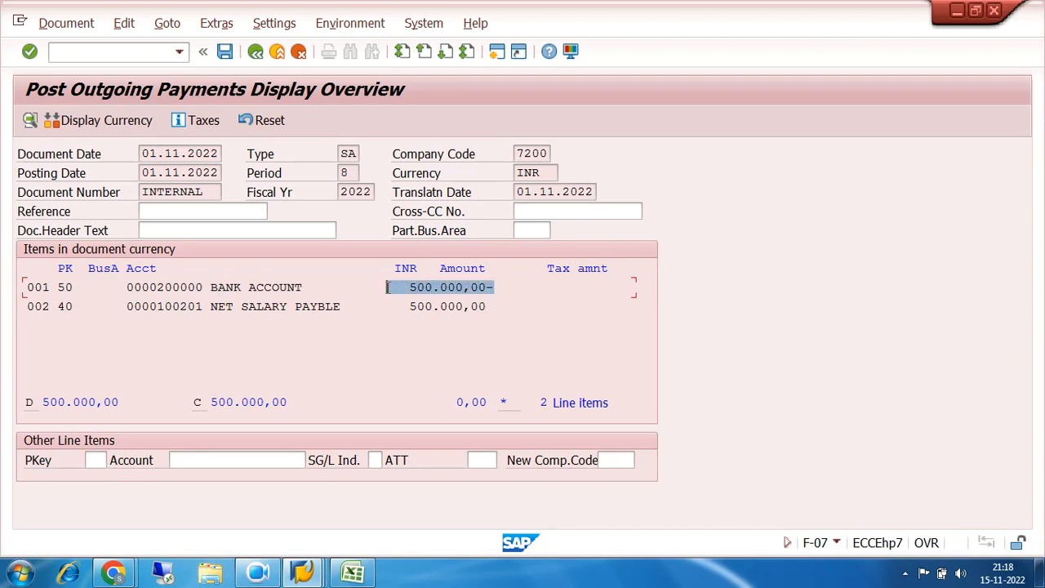
pyautogui.click(225, 51)
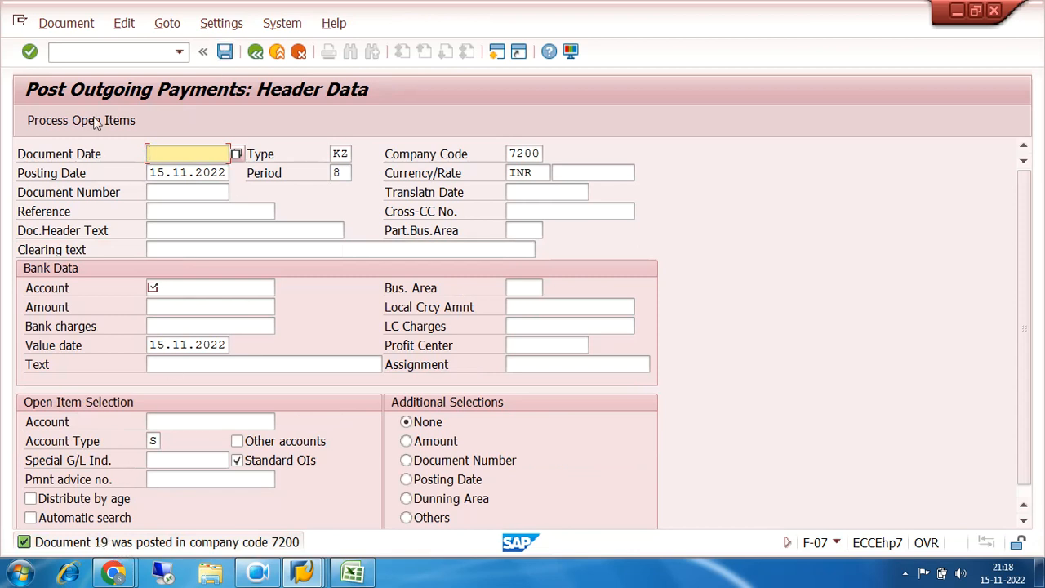
# Start transaction FAGLL03 for the G/L account line item display
pyautogui.click(126, 51)
pyautogui.write('/')
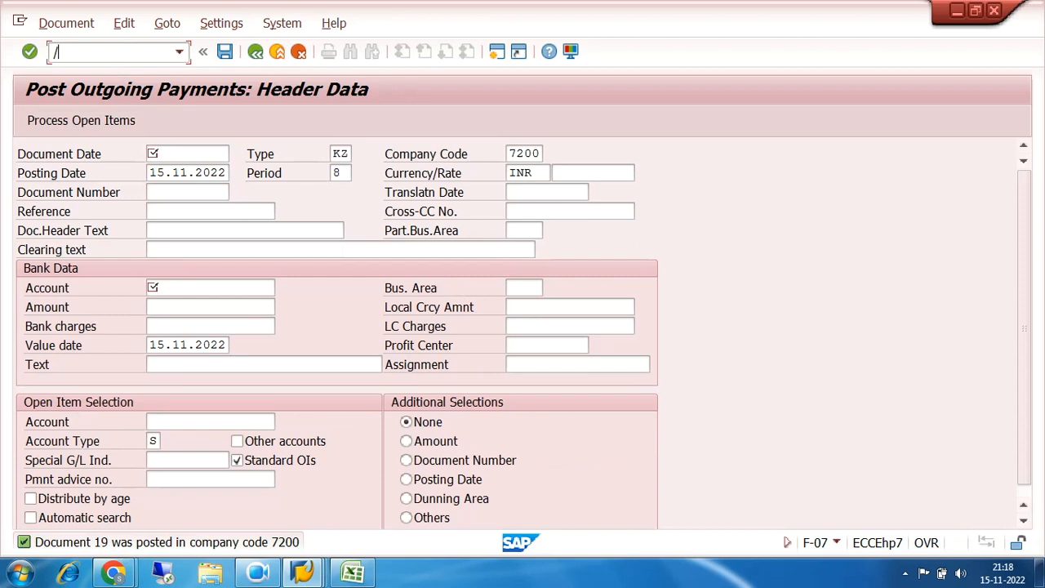
pyautogui.write('NFAGLL03')
pyautogui.press('Return')
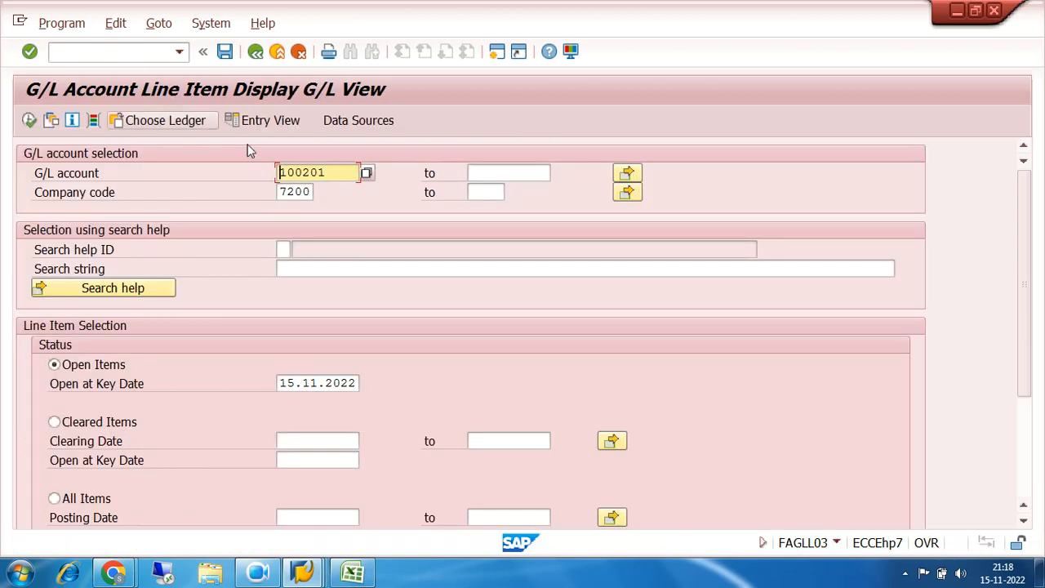
# Display all items of G/L account 100201 in company code 7200
pyautogui.moveTo(338, 173); pyautogui.dragTo(267, 184)
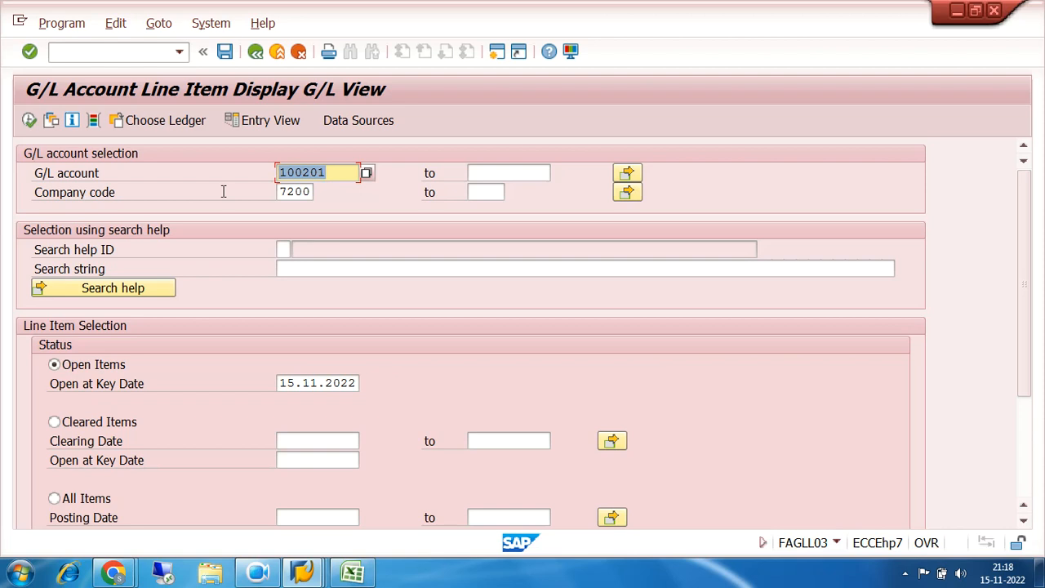
pyautogui.moveTo(338, 171); pyautogui.dragTo(245, 180)
pyautogui.click(53, 503)
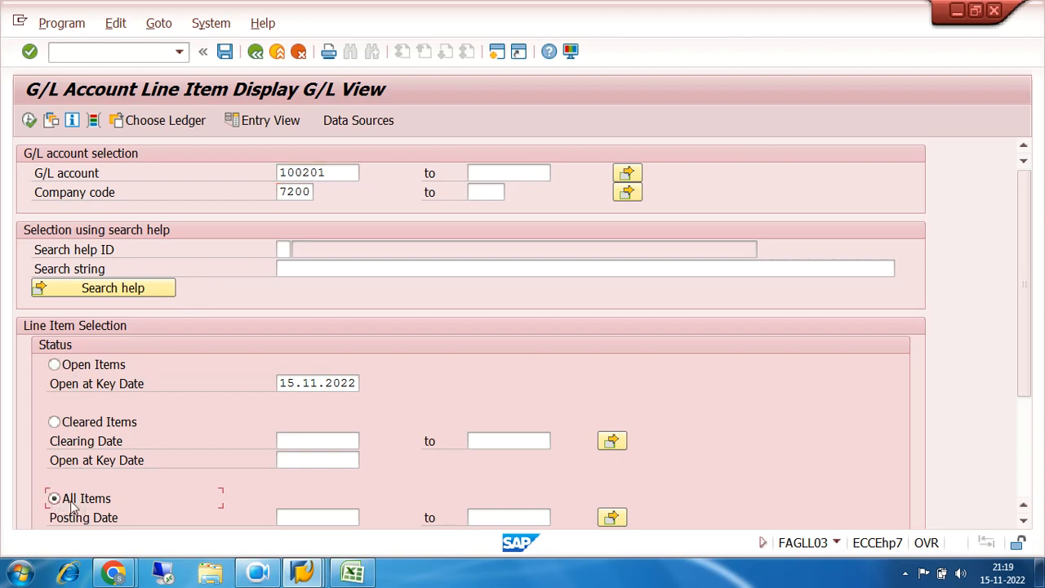
pyautogui.click(30, 120)
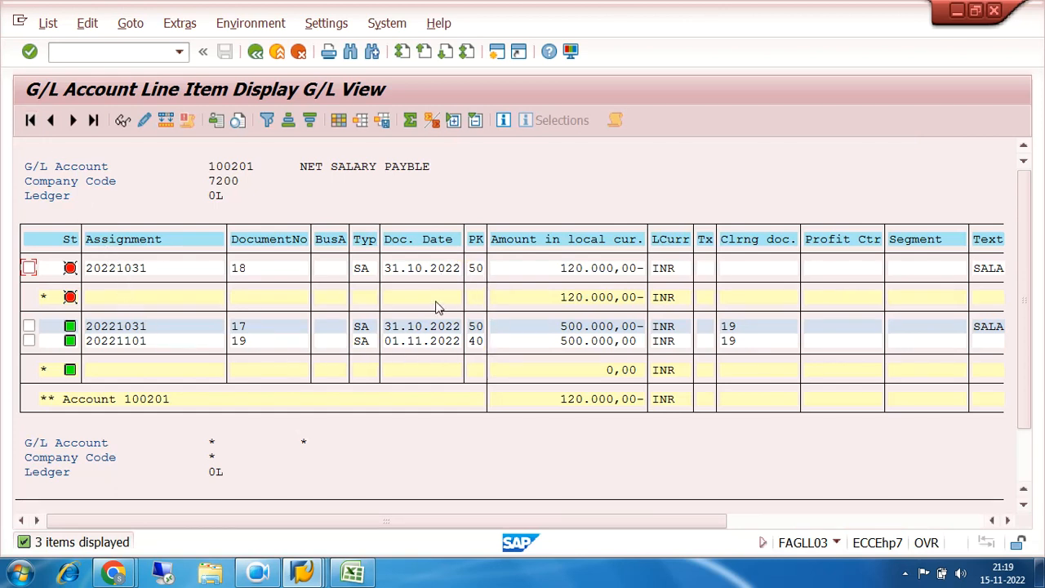
# Examine the document numbers and local currency amounts of the line items on account 100201
pyautogui.click(104, 269)
pyautogui.moveTo(242, 272); pyautogui.dragTo(313, 272)
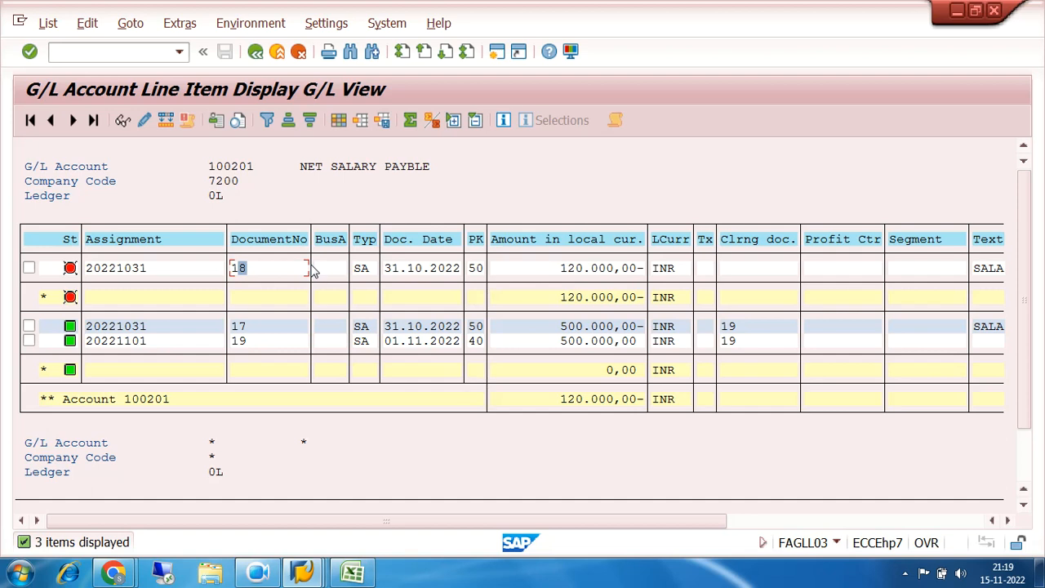
pyautogui.moveTo(254, 328); pyautogui.dragTo(249, 336)
pyautogui.click(252, 342)
pyautogui.click(248, 326)
pyautogui.click(562, 328)
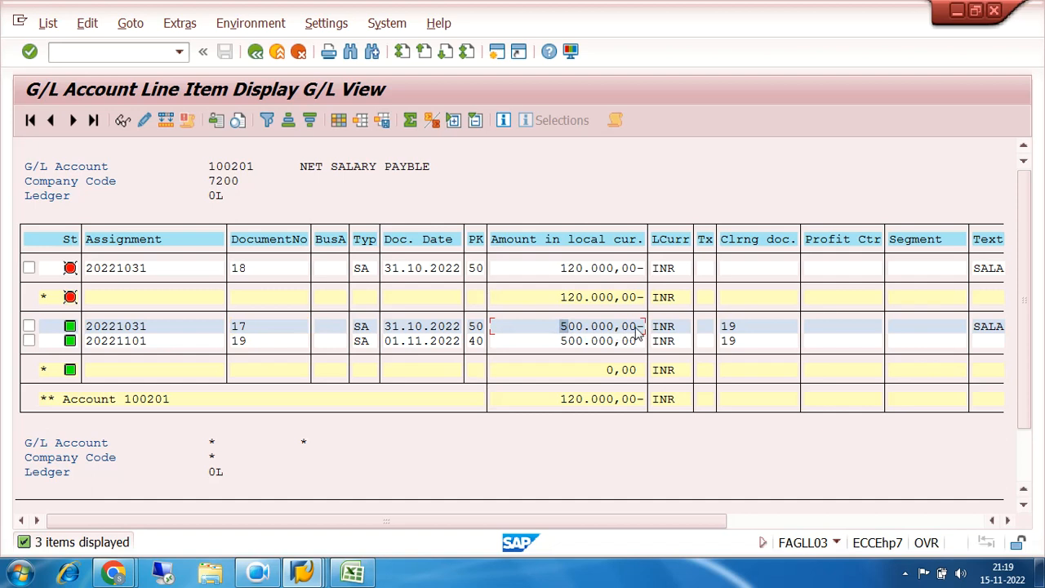
pyautogui.press('Right')
pyautogui.press('Right')
pyautogui.press('Right')
pyautogui.press('Right')
pyautogui.press('Right')
pyautogui.press('Right')
pyautogui.click(587, 342)
# Compare the clearing document numbers with the document numbers of items 17 and 19
pyautogui.click(240, 341)
pyautogui.click(732, 346)
pyautogui.click(243, 343)
pyautogui.click(731, 346)
pyautogui.click(244, 342)
pyautogui.click(248, 327)
pyautogui.click(745, 342)
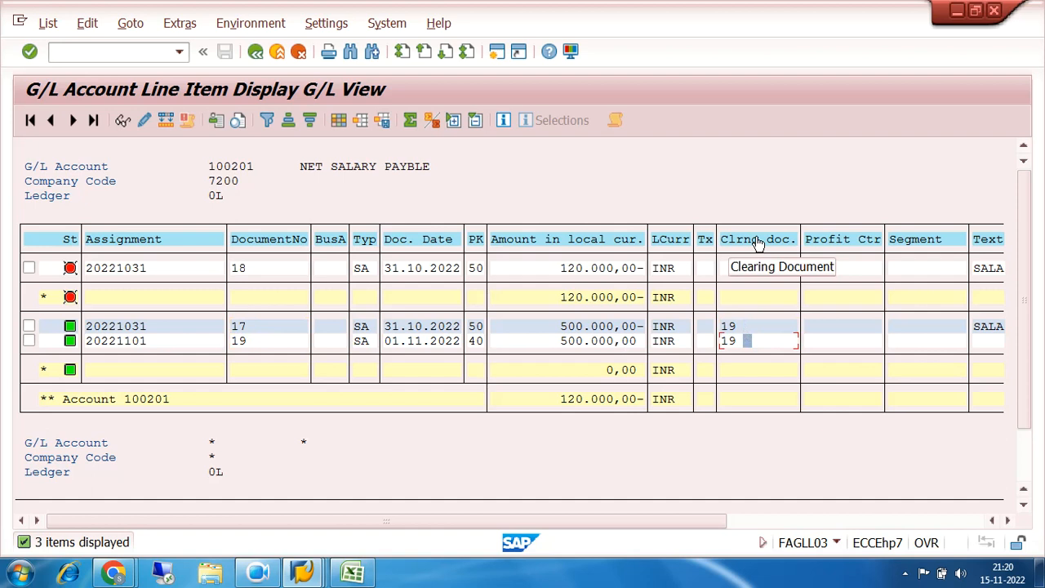
pyautogui.click(734, 328)
pyautogui.click(736, 343)
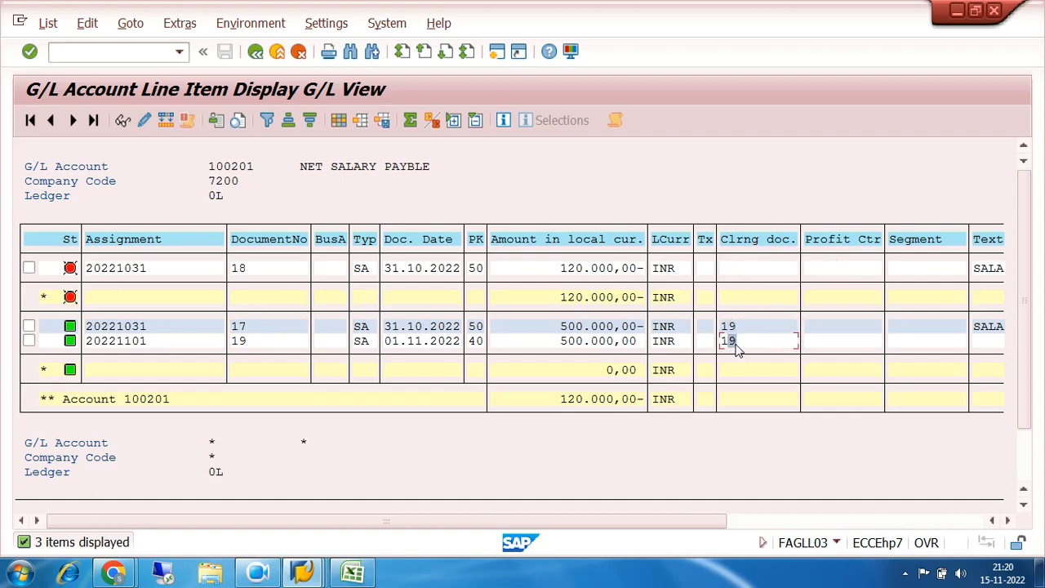
pyautogui.click(734, 328)
pyautogui.click(734, 341)
# Check the open and cleared status of the line items against their assignments, document numbers and clearing documents
pyautogui.click(123, 270)
pyautogui.click(70, 327)
pyautogui.click(70, 340)
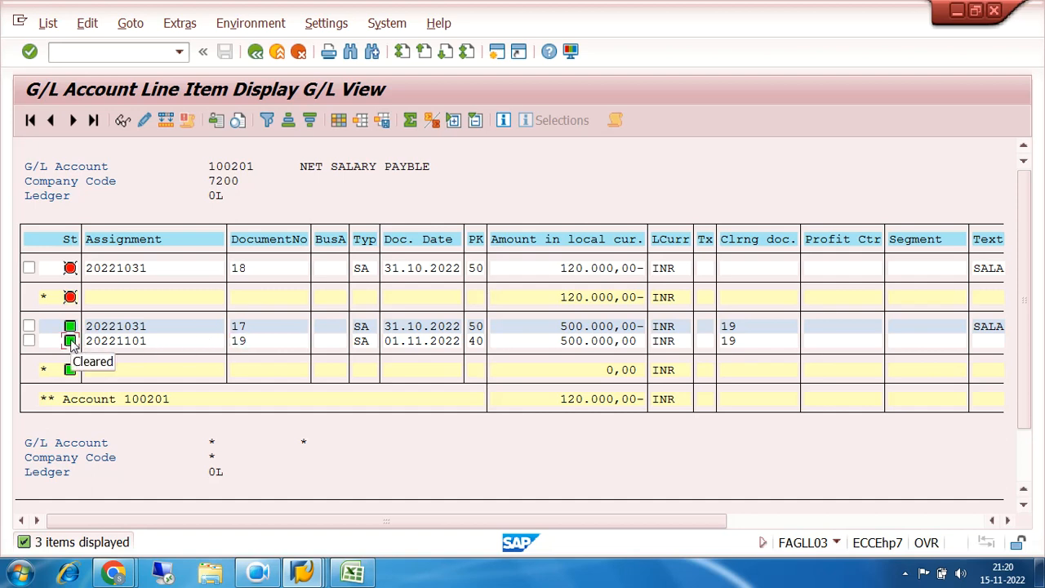
pyautogui.click(144, 327)
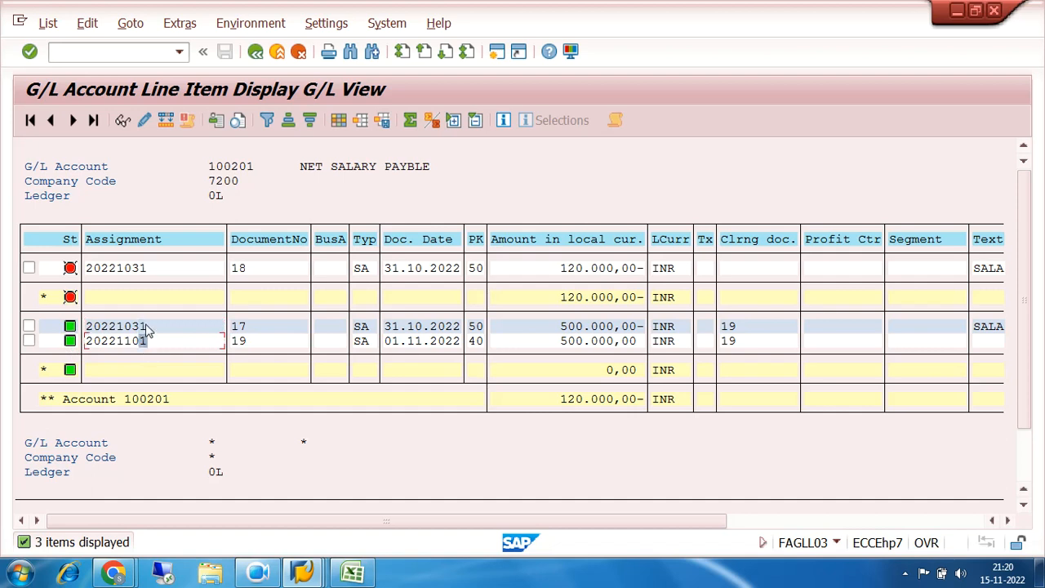
pyautogui.click(149, 342)
pyautogui.click(245, 329)
pyautogui.click(750, 329)
pyautogui.click(743, 342)
pyautogui.click(743, 328)
pyautogui.click(745, 342)
pyautogui.click(243, 329)
pyautogui.click(256, 344)
pyautogui.click(733, 344)
pyautogui.click(734, 328)
pyautogui.click(240, 269)
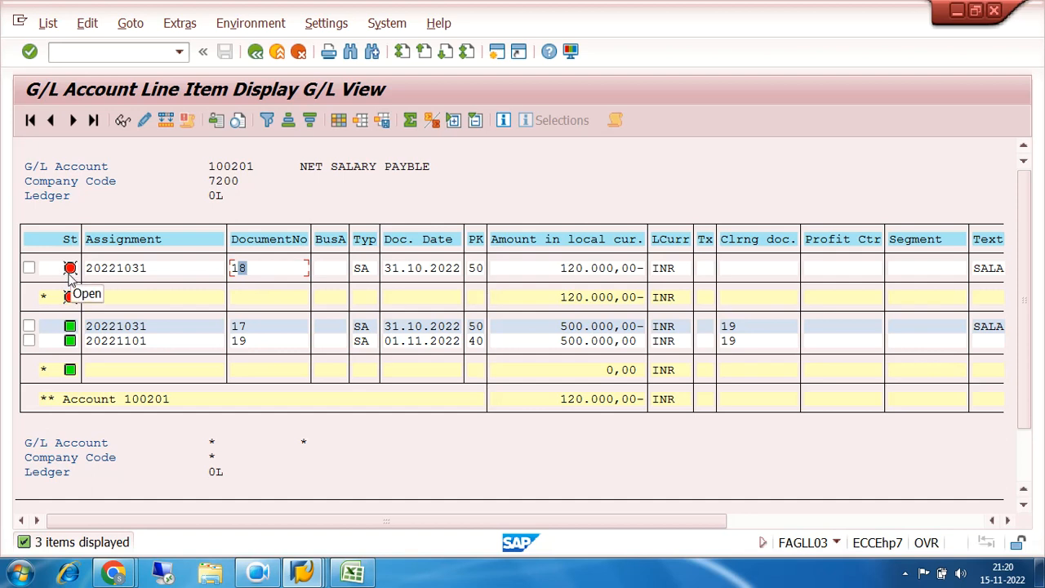
# Display only the open items of G/L account 100201 in company code 7200 at key date 15.11.2022
pyautogui.click(256, 52)
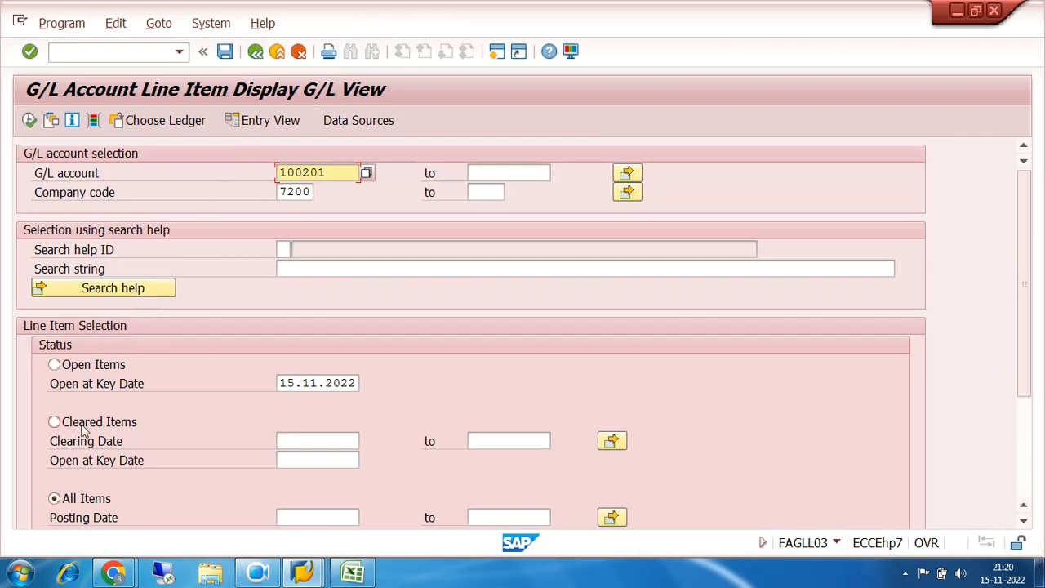
pyautogui.click(69, 369)
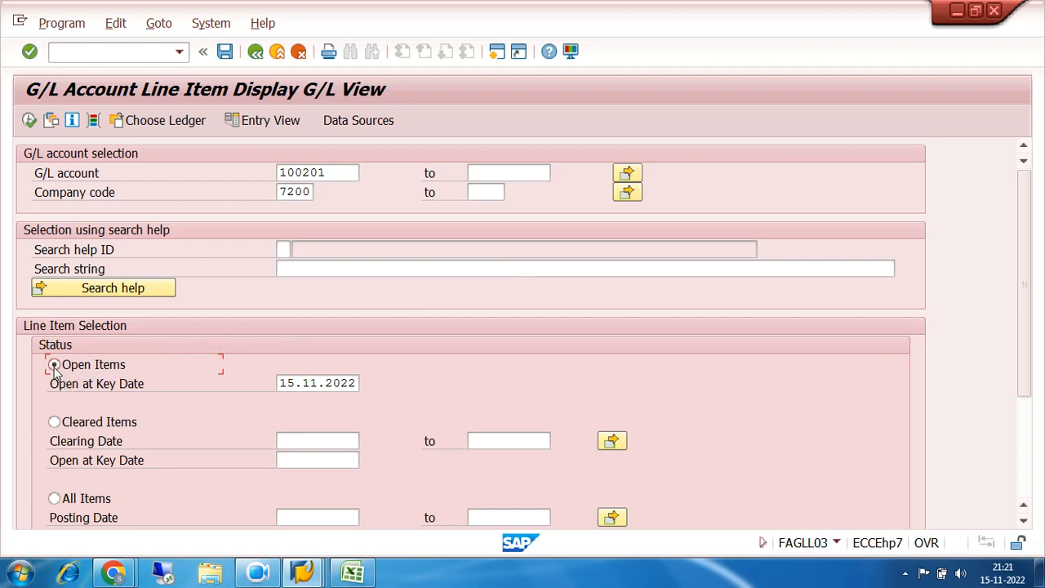
pyautogui.click(54, 499)
pyautogui.click(53, 364)
pyautogui.click(29, 121)
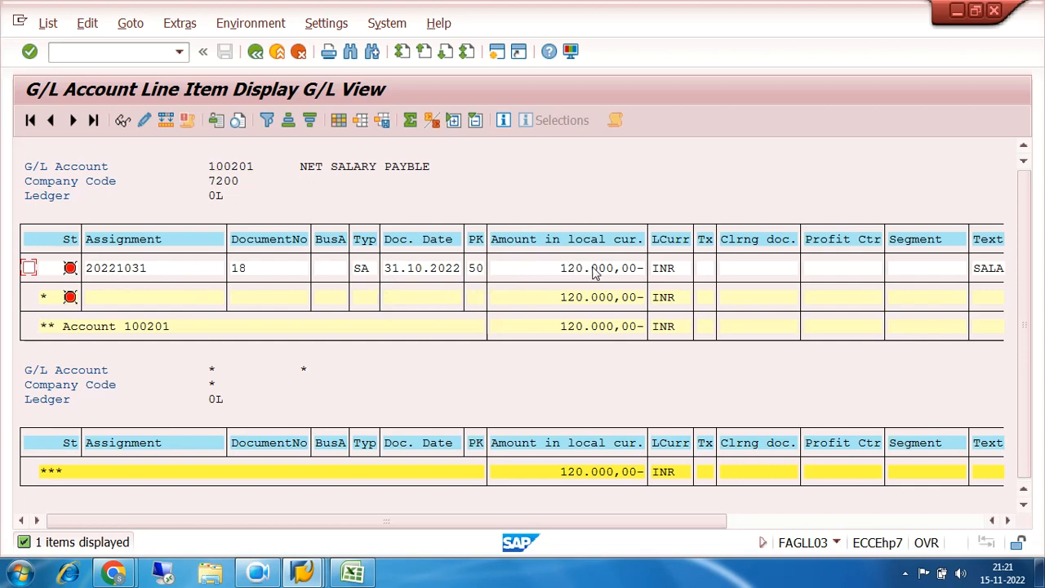
pyautogui.click(239, 275)
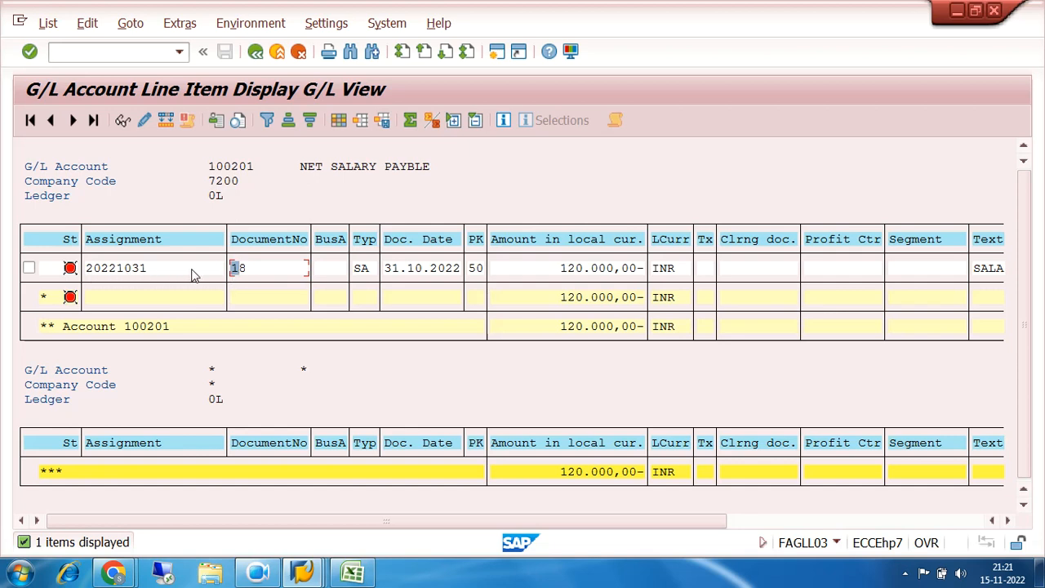
pyautogui.click(256, 52)
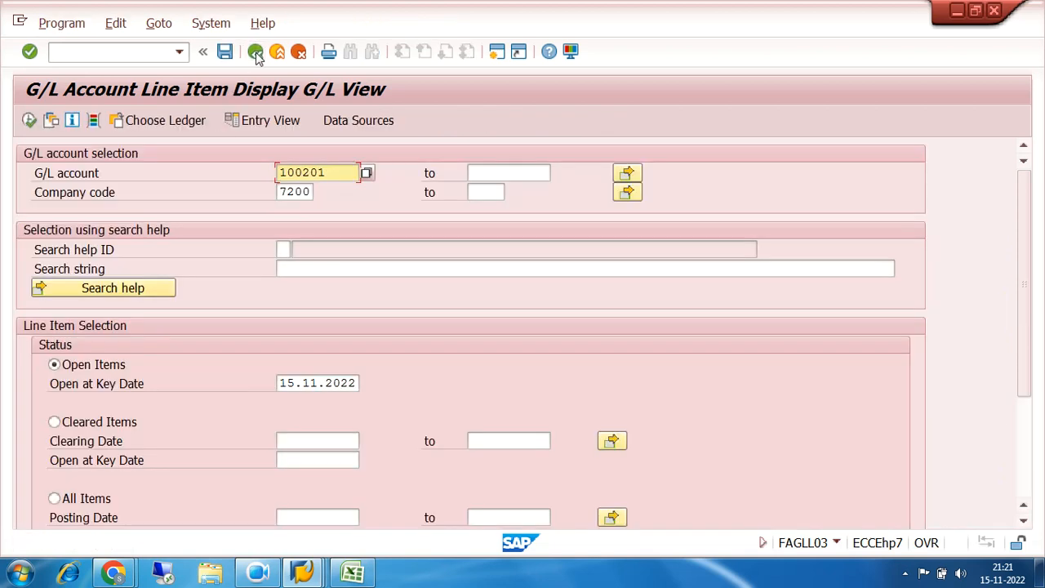
# Display only the cleared items of G/L account 100201 in company code 7200
pyautogui.click(54, 423)
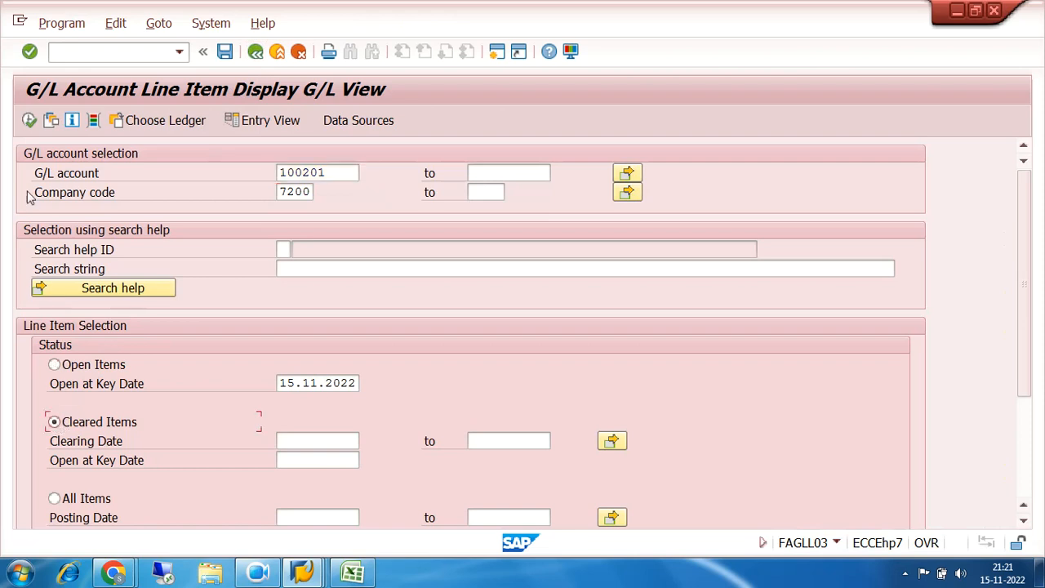
pyautogui.click(28, 121)
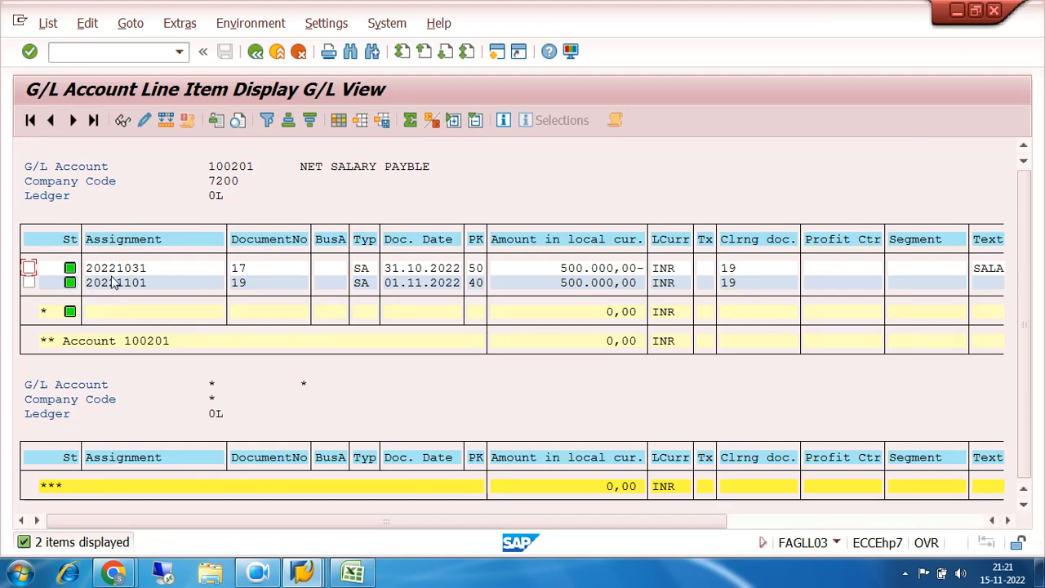
pyautogui.click(256, 52)
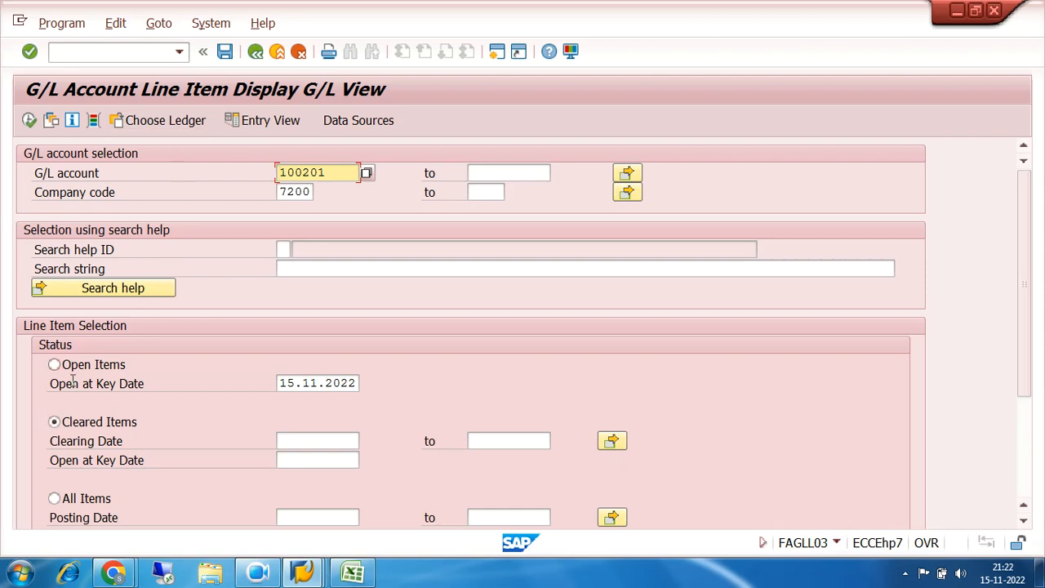
# Change the G/L account to 100200 and run the cleared items display for company code 7200
pyautogui.moveTo(337, 172); pyautogui.dragTo(281, 175)
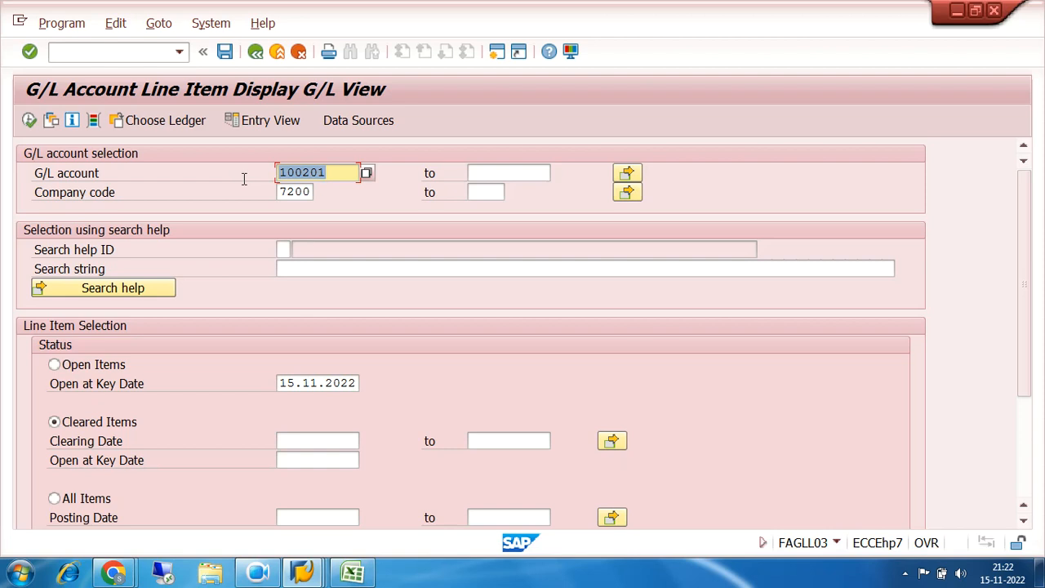
pyautogui.moveTo(335, 173); pyautogui.dragTo(249, 180)
pyautogui.click(324, 174)
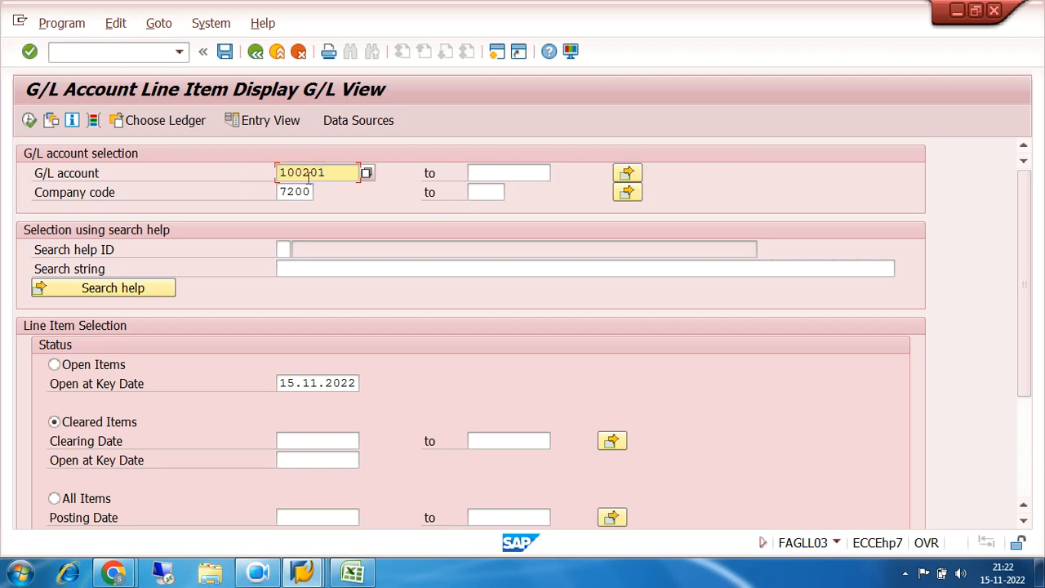
pyautogui.press('BackSpace')
pyautogui.write('0')
pyautogui.click(30, 120)
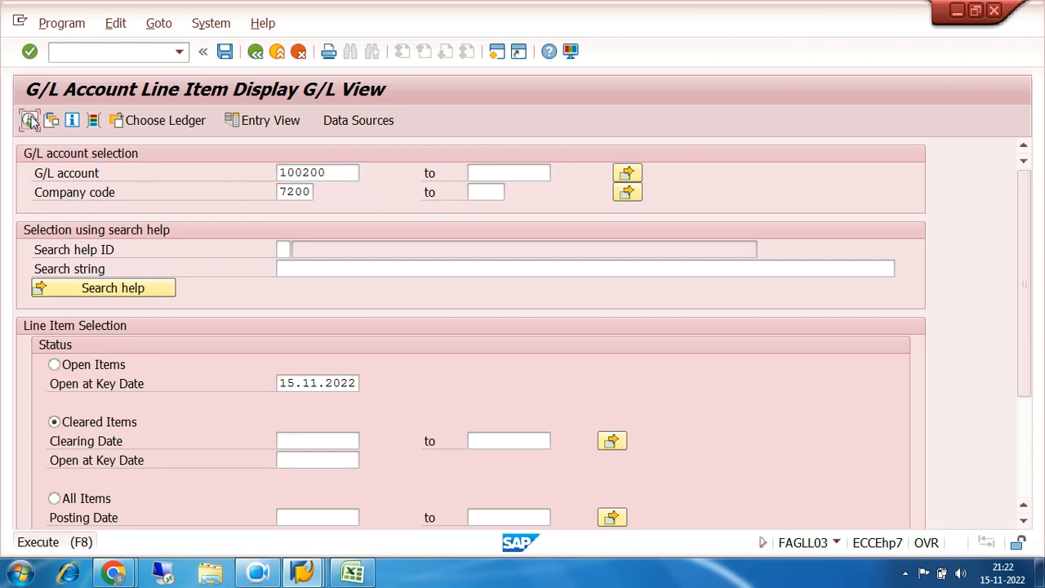
pyautogui.click(255, 51)
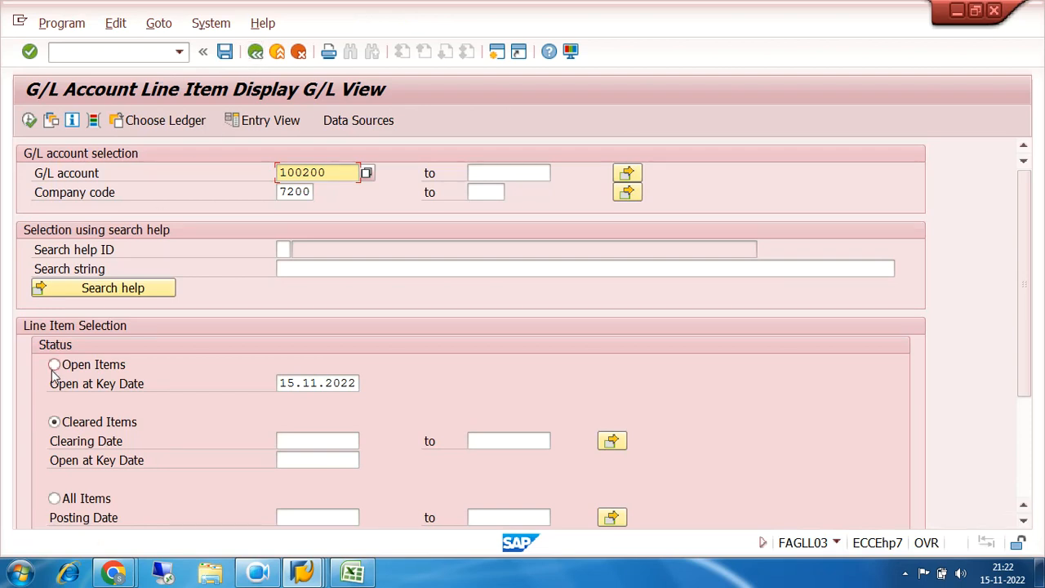
# Display all items of G/L account 100200 and check the status of its line items
pyautogui.click(54, 499)
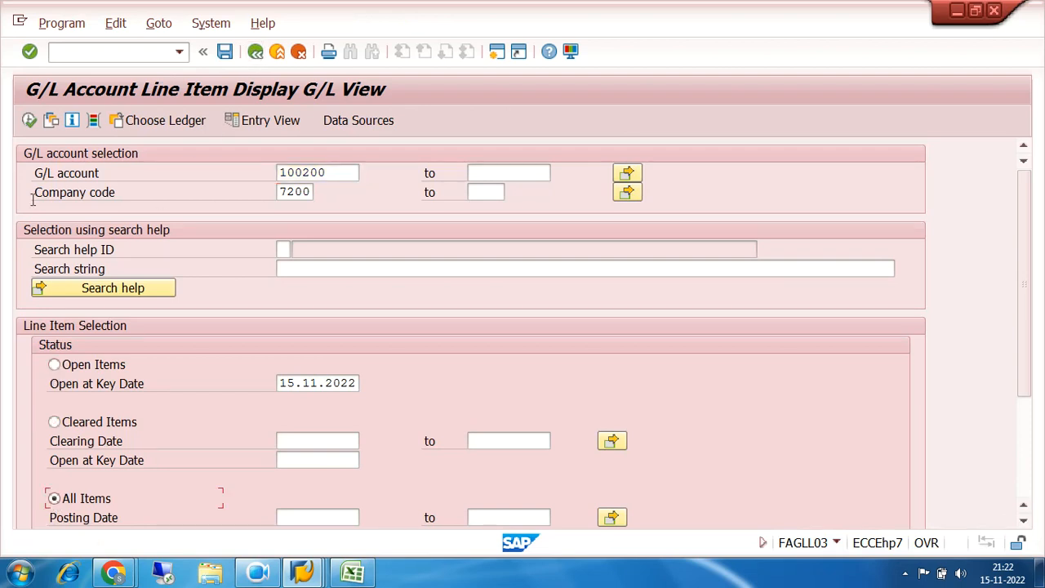
pyautogui.click(29, 120)
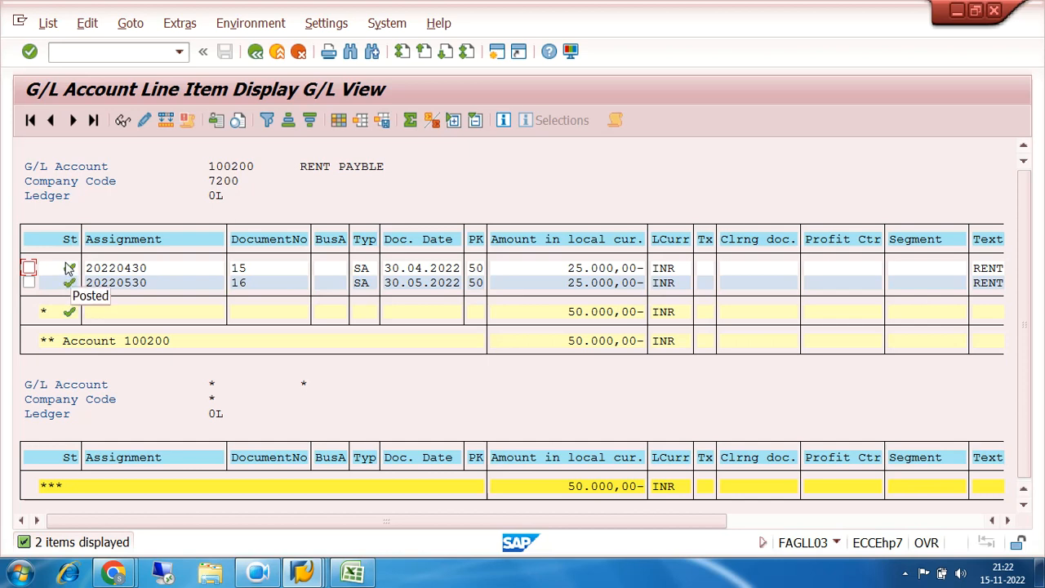
pyautogui.click(256, 53)
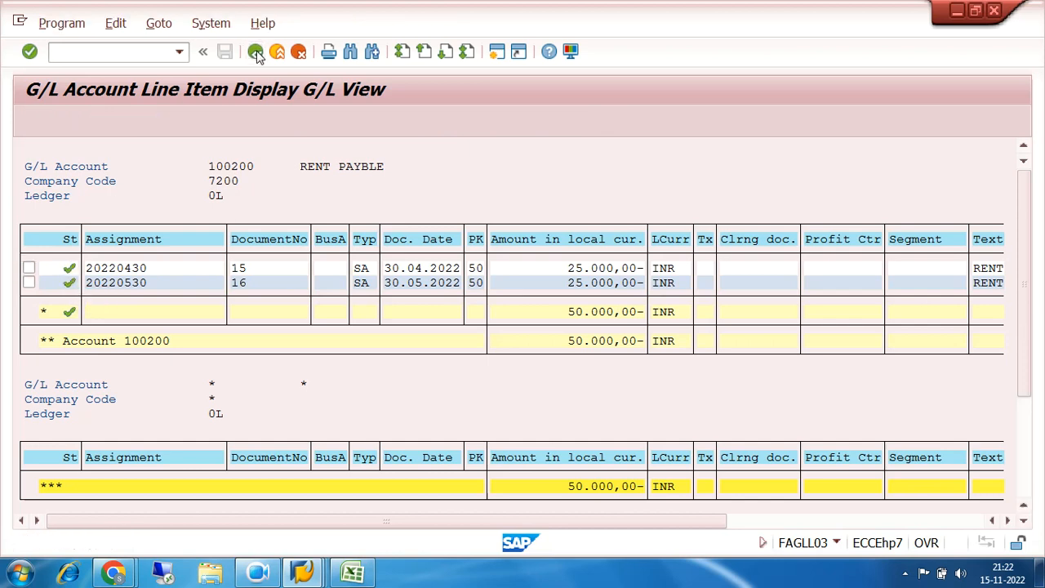
# Display all items of G/L account 100000 in company code 7200 and check their status
pyautogui.press('BackSpace')
pyautogui.press('BackSpace')
pyautogui.press('BackSpace')
pyautogui.press('BackSpace')
pyautogui.press('BackSpace')
pyautogui.press('BackSpace')
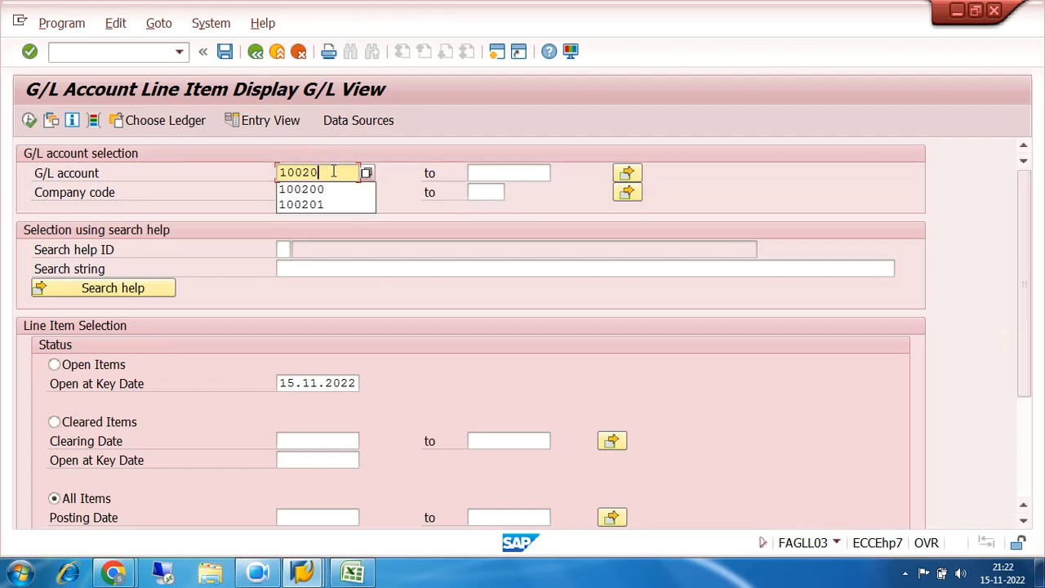
pyautogui.write('100000')
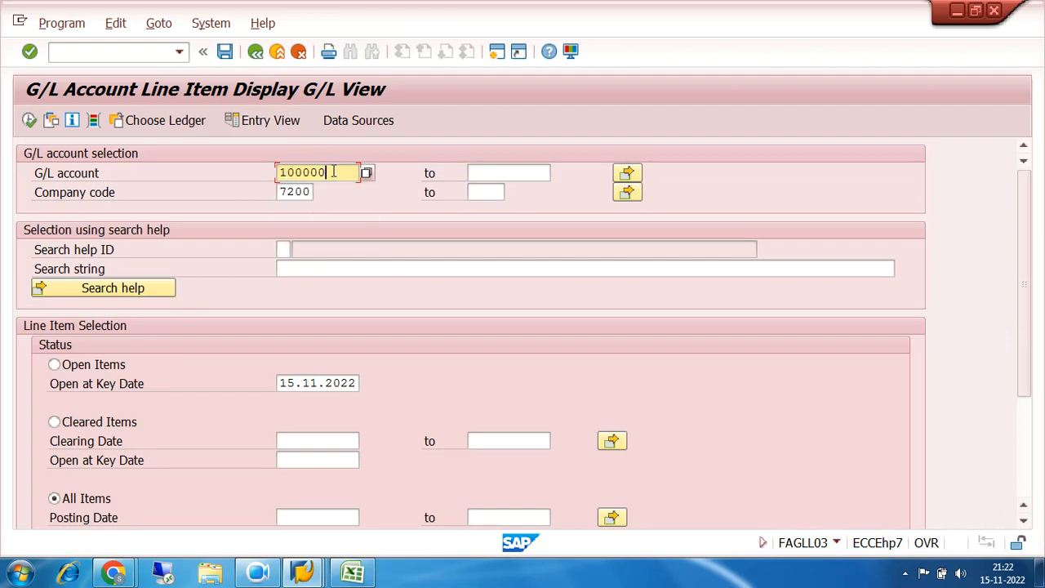
pyautogui.click(28, 120)
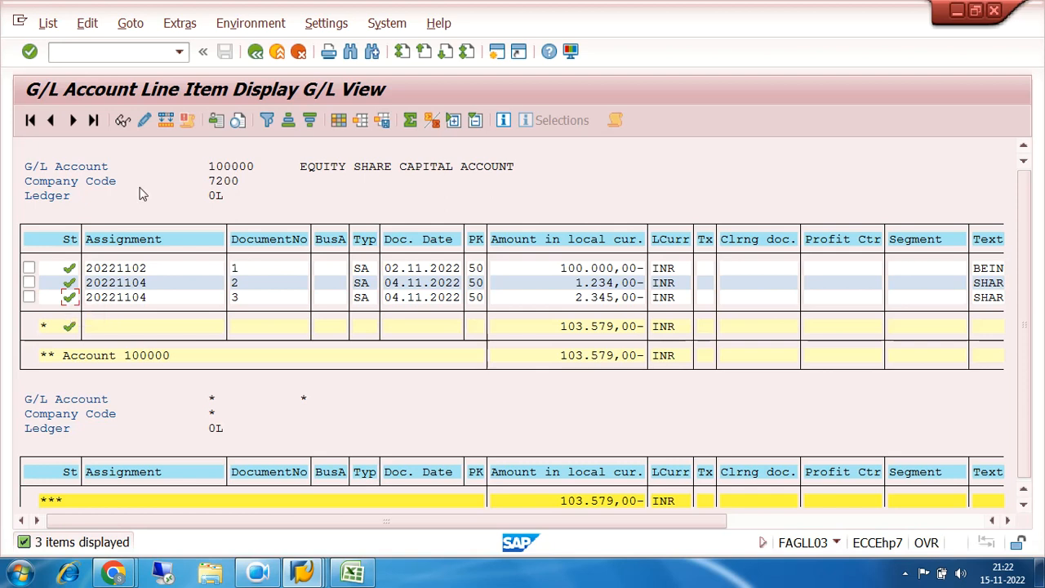
pyautogui.click(255, 52)
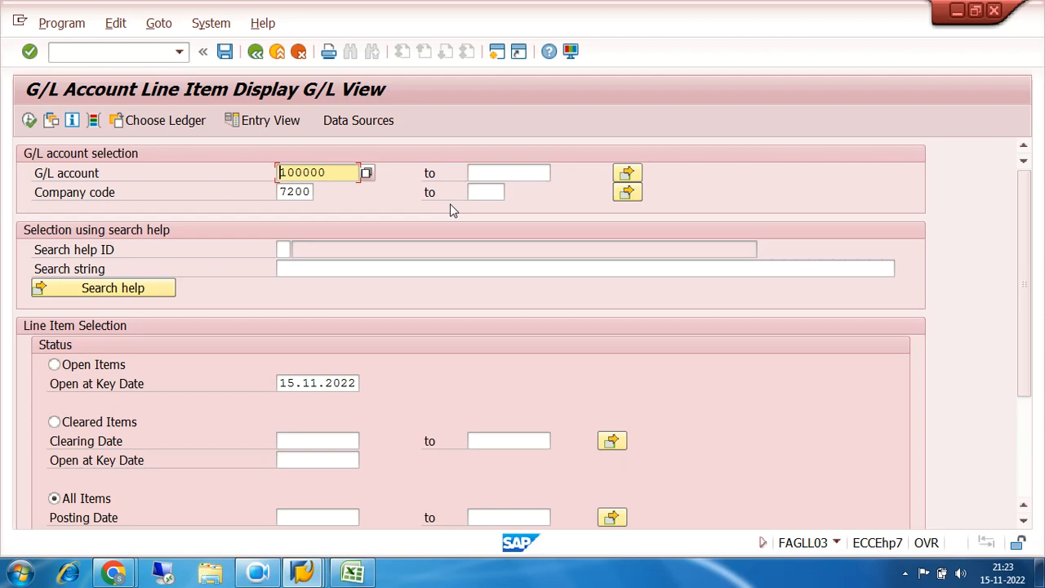
# Switch to the TOPIC FOR DAY workbook in Excel and enter "FULL CLEARING PROCESS" in cell A12
pyautogui.click(352, 571)
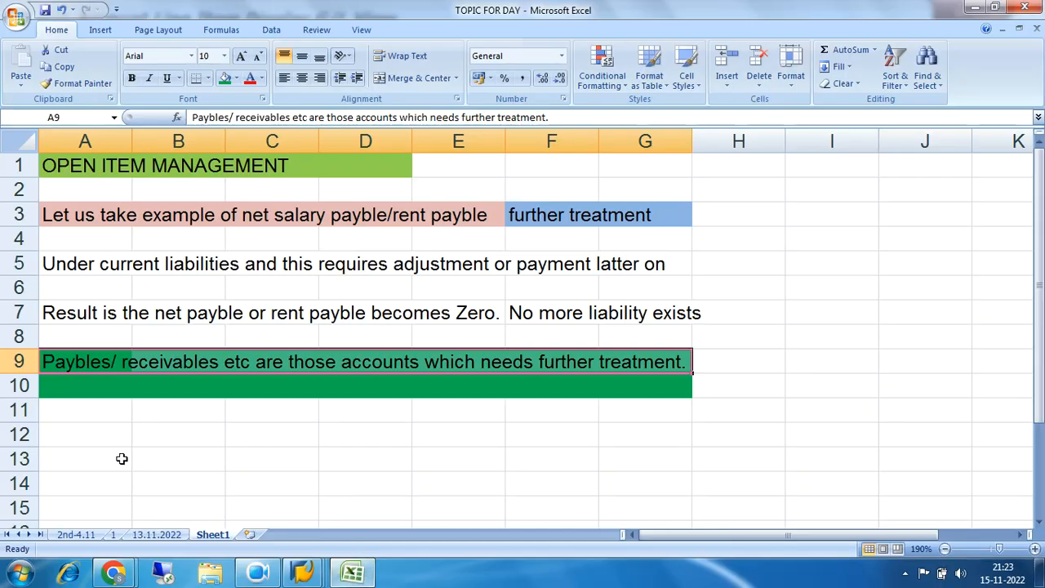
pyautogui.click(105, 436)
pyautogui.write('F')
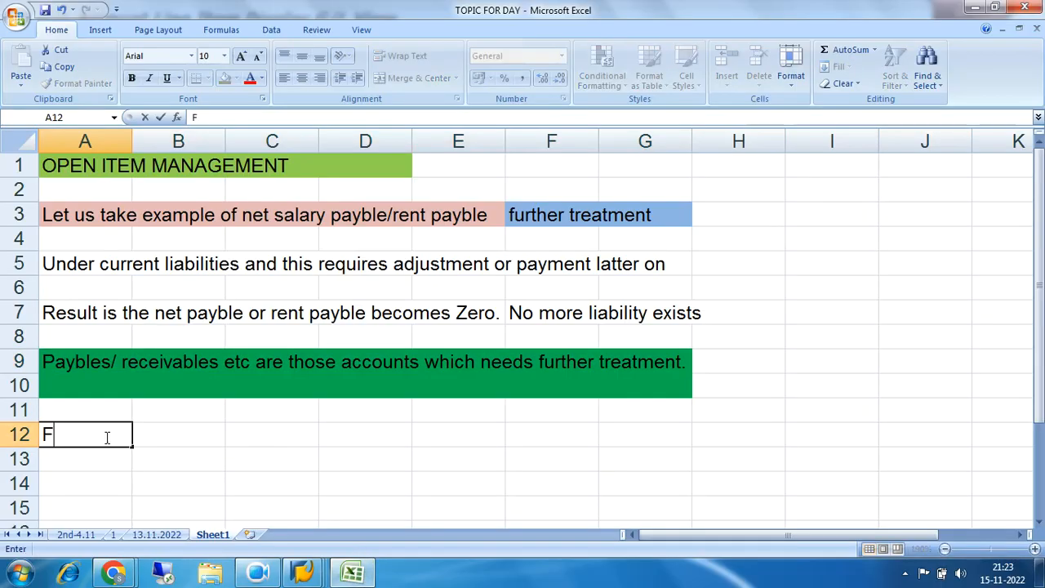
pyautogui.write('ULL CLEA')
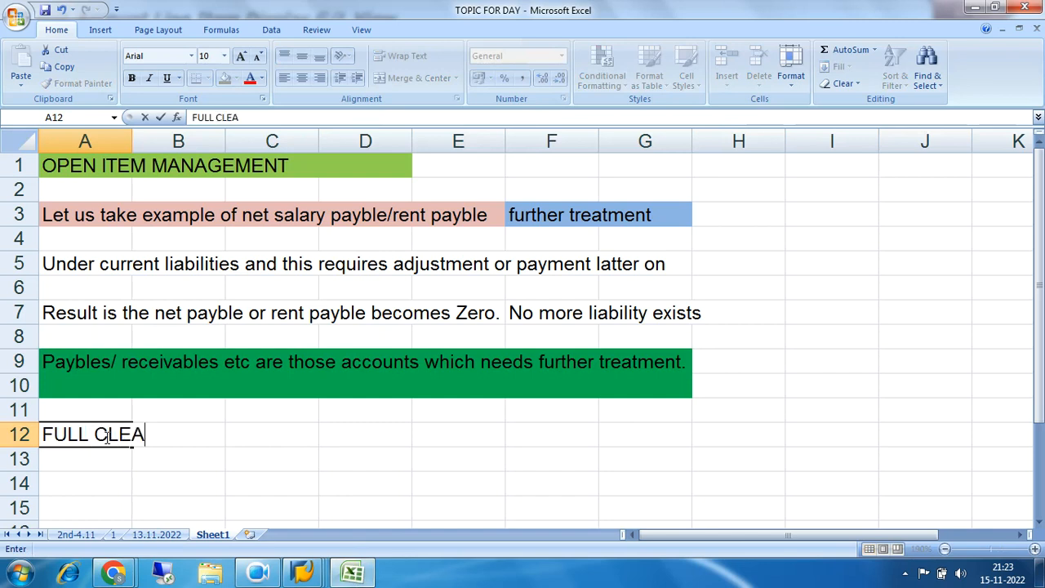
pyautogui.write('RING P')
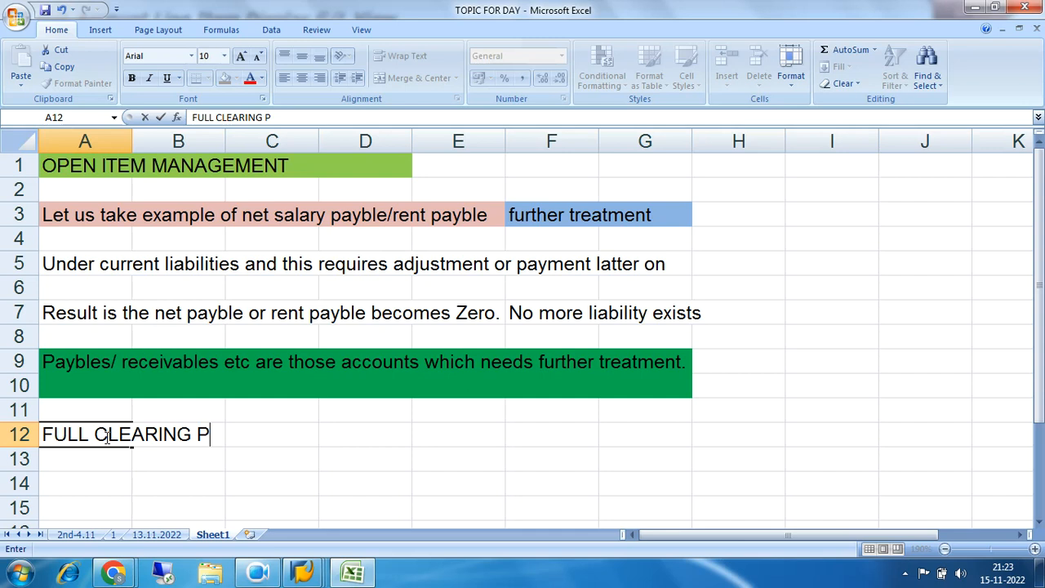
pyautogui.write('ROCESS')
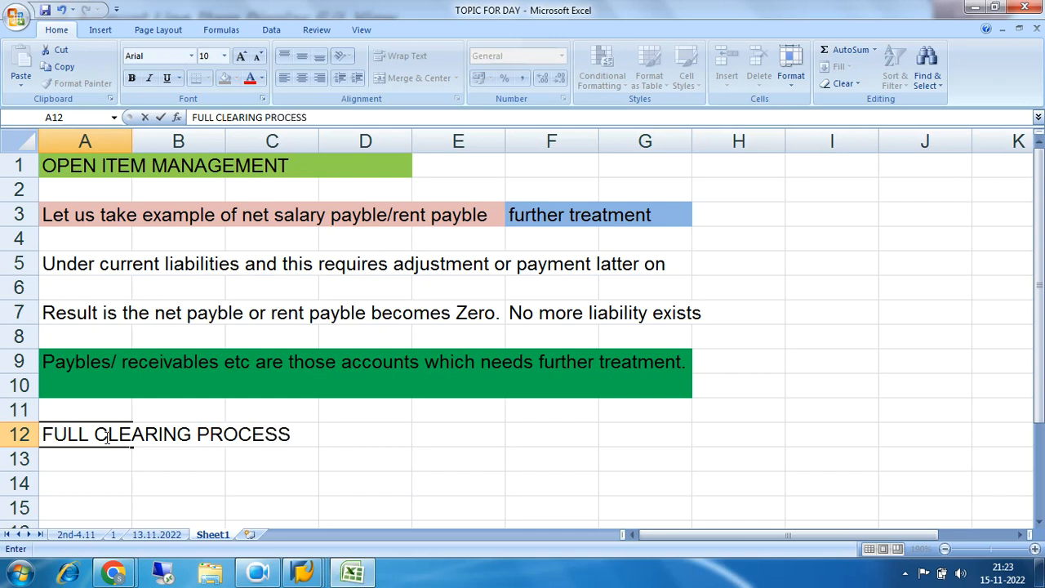
pyautogui.press('Return')
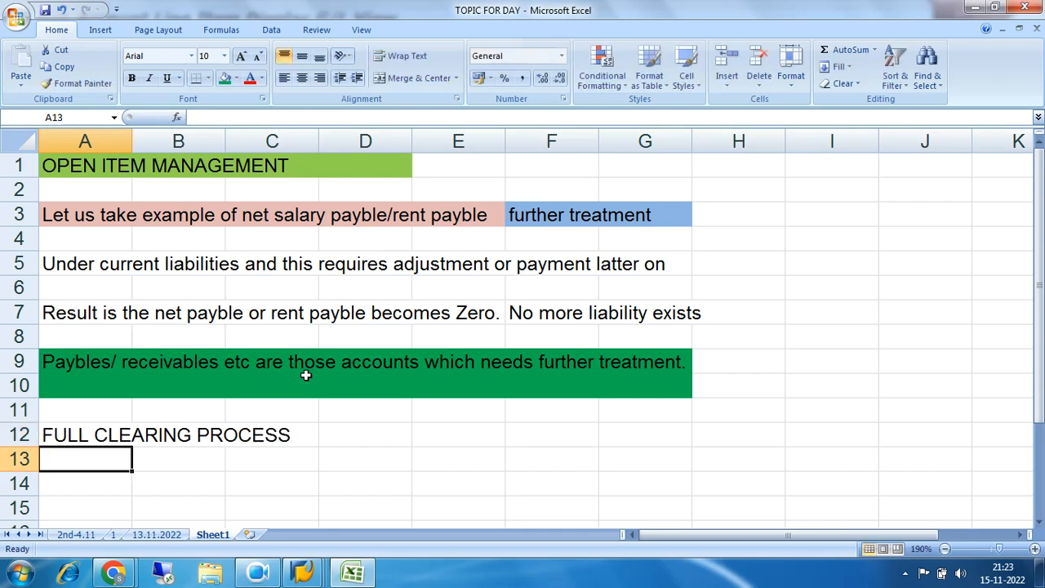
# Enter "PARTIAL CLEARING" in cell A14 and "PART PAYMENT" in cell D14
pyautogui.scroll(-2, 305, 374)
pyautogui.click(71, 340)
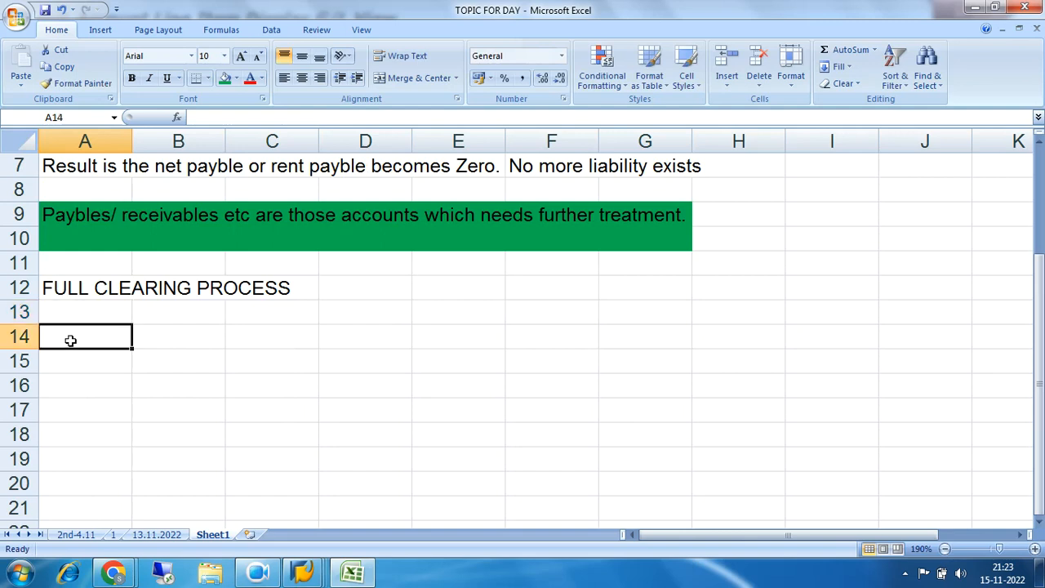
pyautogui.write('P')
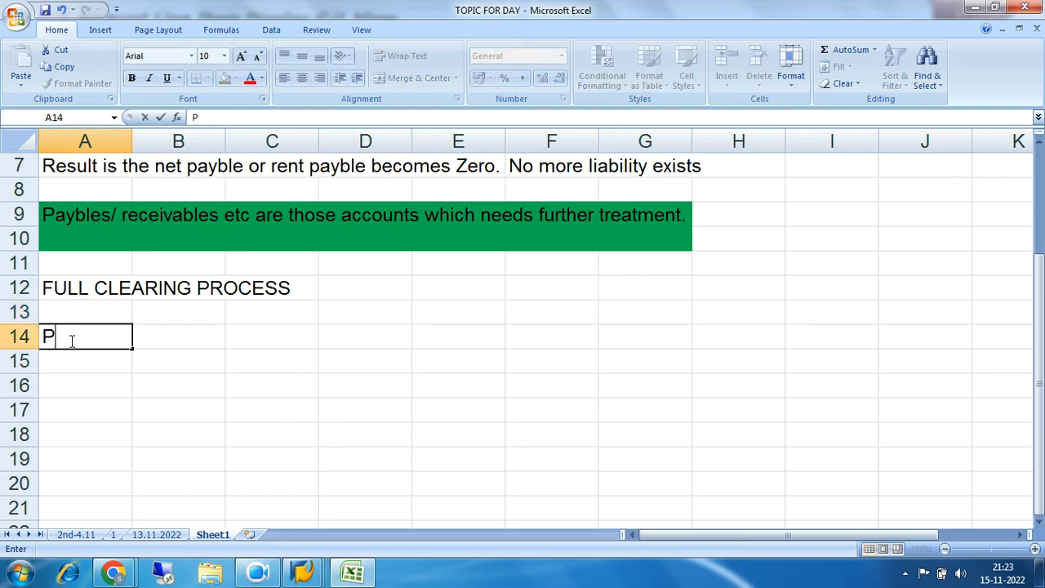
pyautogui.write('ARTIAL ')
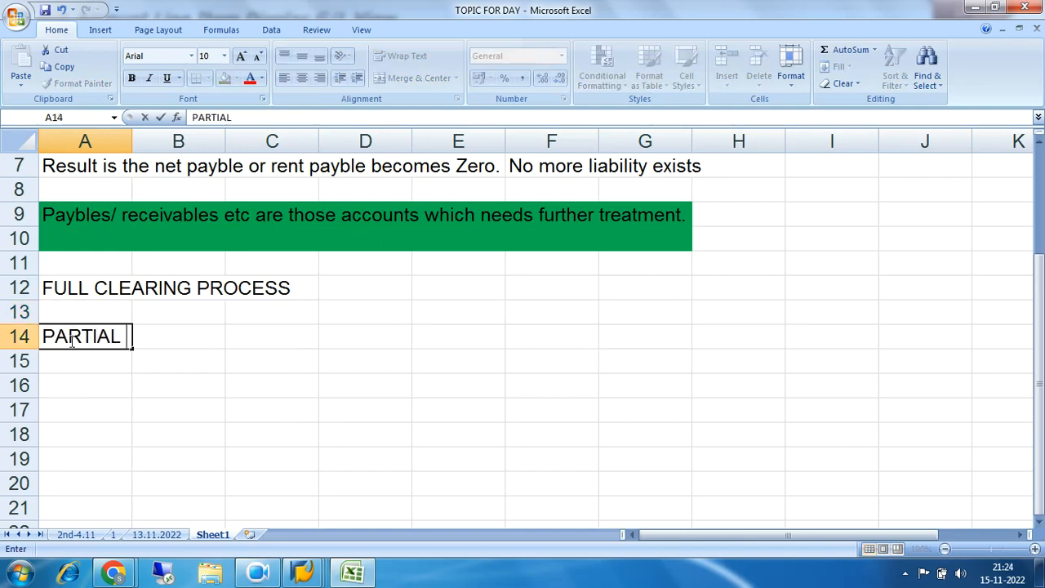
pyautogui.write('CLEARING')
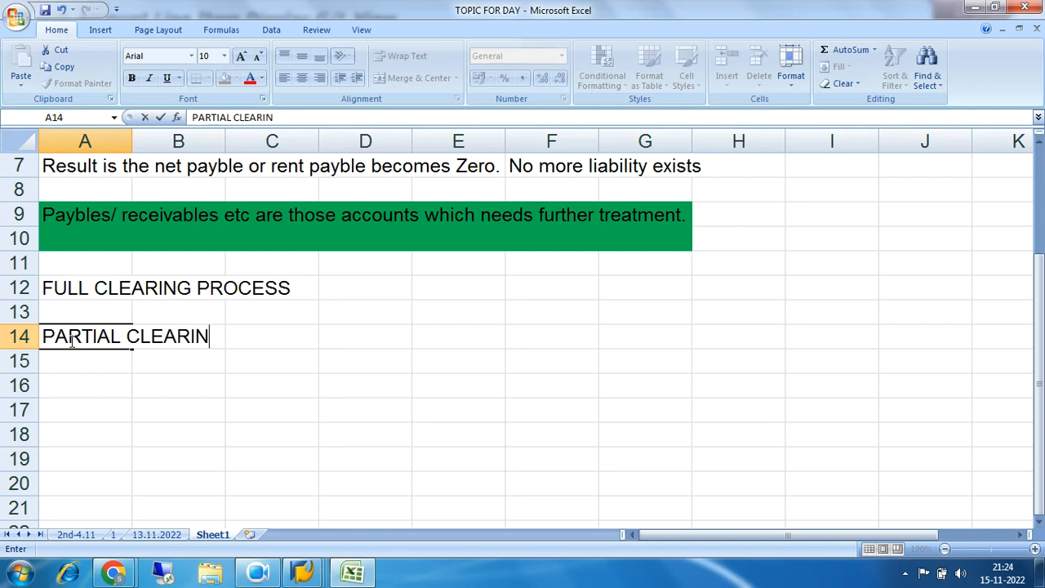
pyautogui.press('Right')
pyautogui.press('Right')
pyautogui.press('Right')
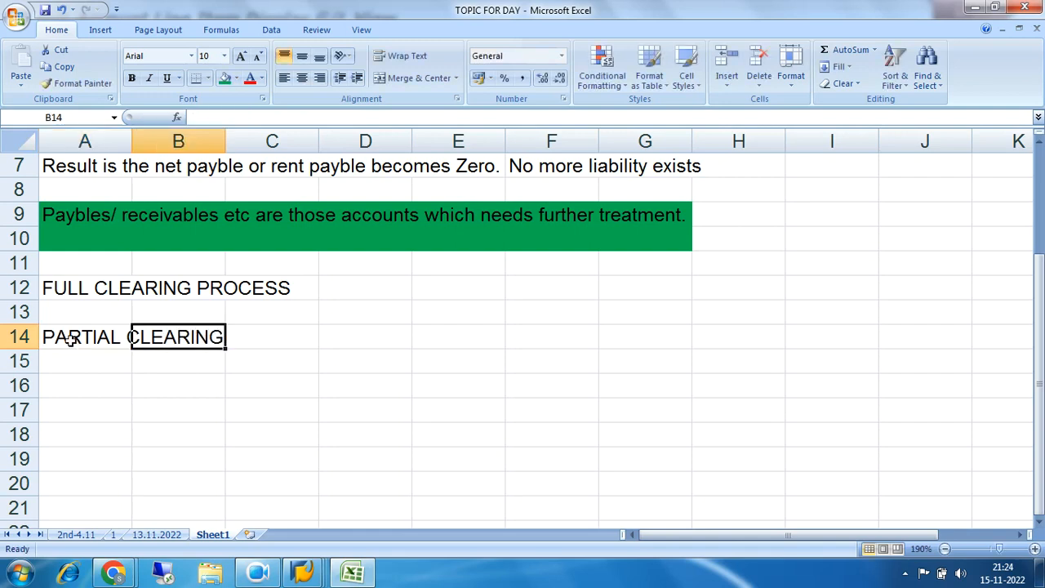
pyautogui.write('PAR')
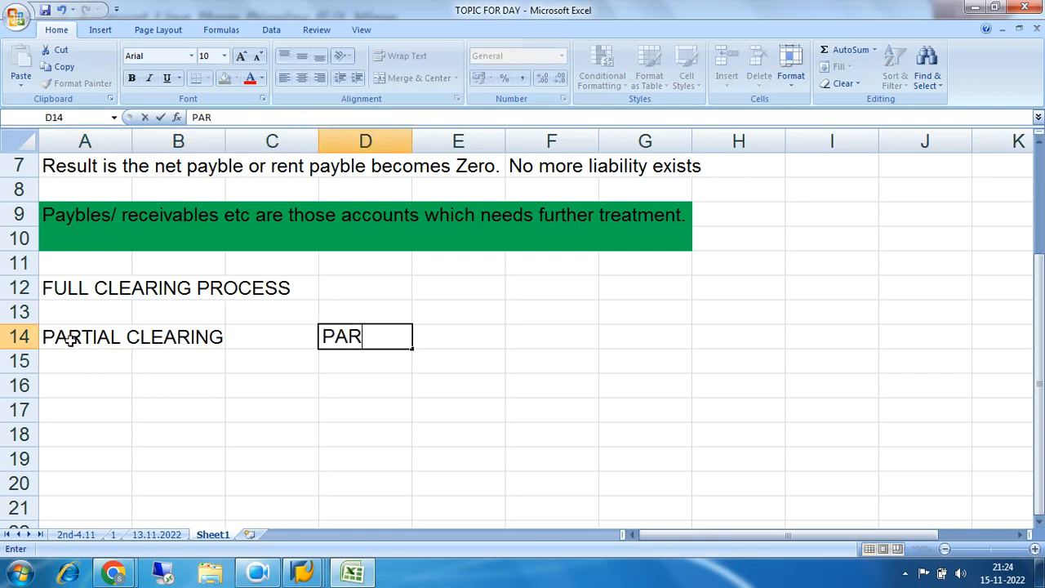
pyautogui.write('T PAYMENT')
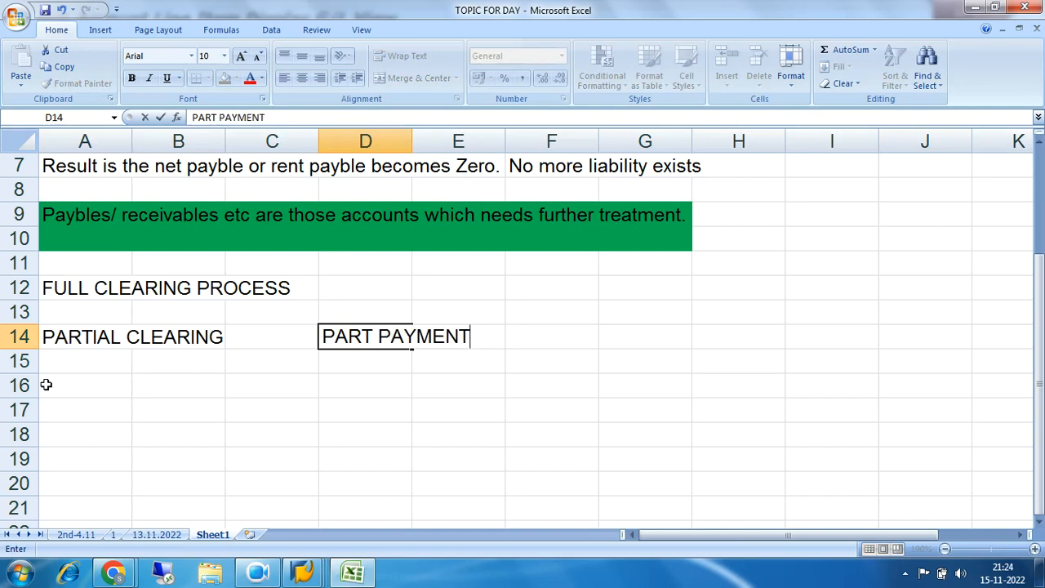
pyautogui.click(385, 426)
# Enter the label "Net salary payble" in cell A15 under the PARTIAL CLEARING heading
pyautogui.click(97, 370)
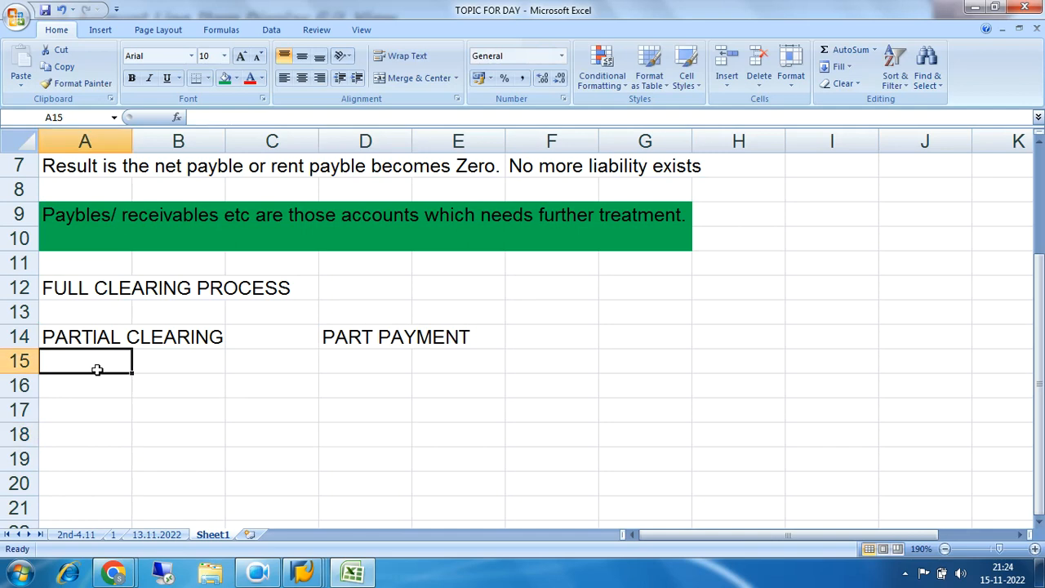
pyautogui.write('L')
pyautogui.press('BackSpace')
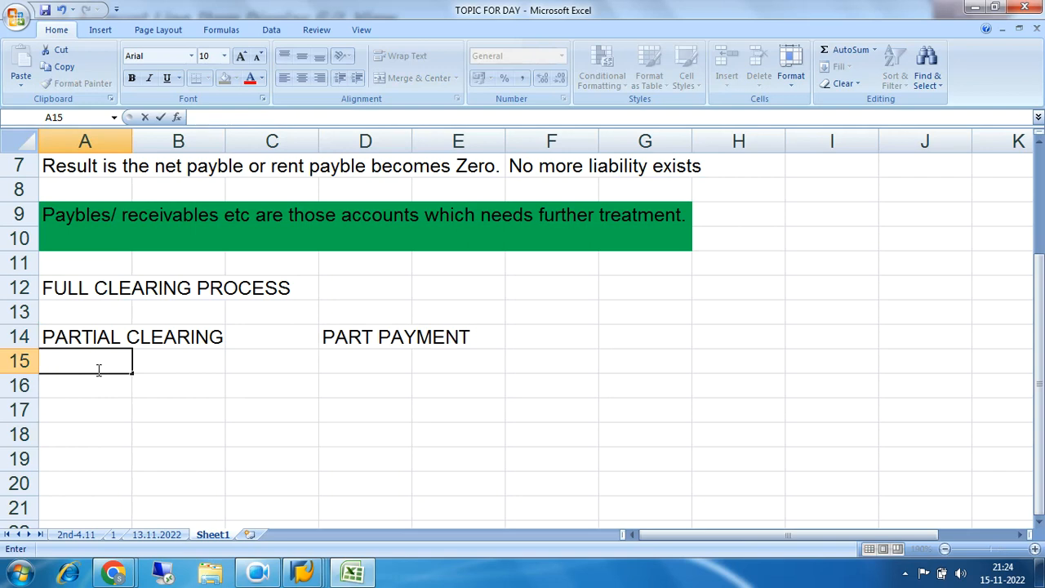
pyautogui.write('Net salary payble')
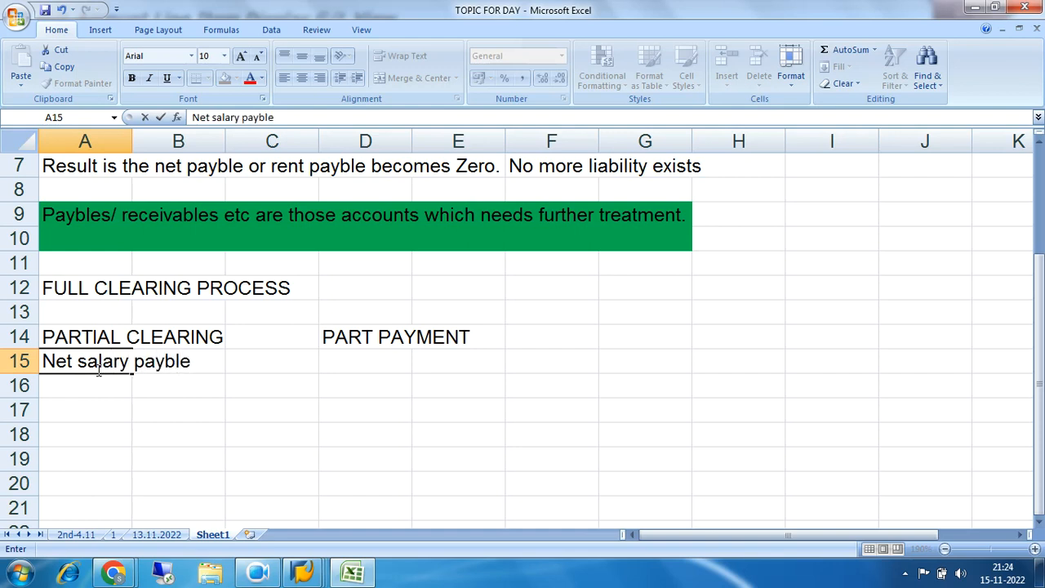
# Enter the amount 200000 in cell C15 for the net salary payable
pyautogui.press('Tab')
pyautogui.press('Tab')
pyautogui.write('2000')
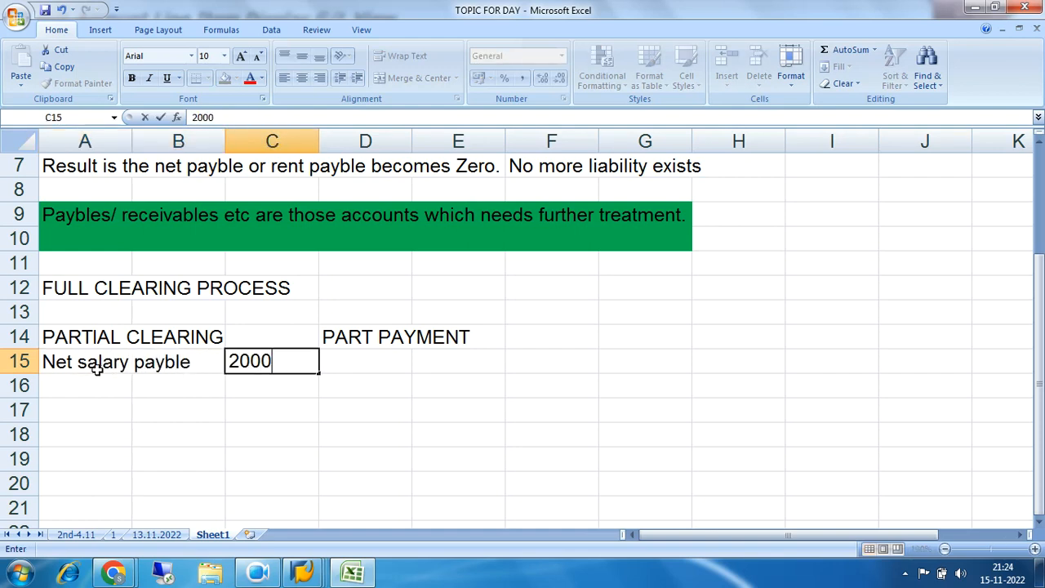
pyautogui.write('00')
pyautogui.press('Return')
pyautogui.press('Left')
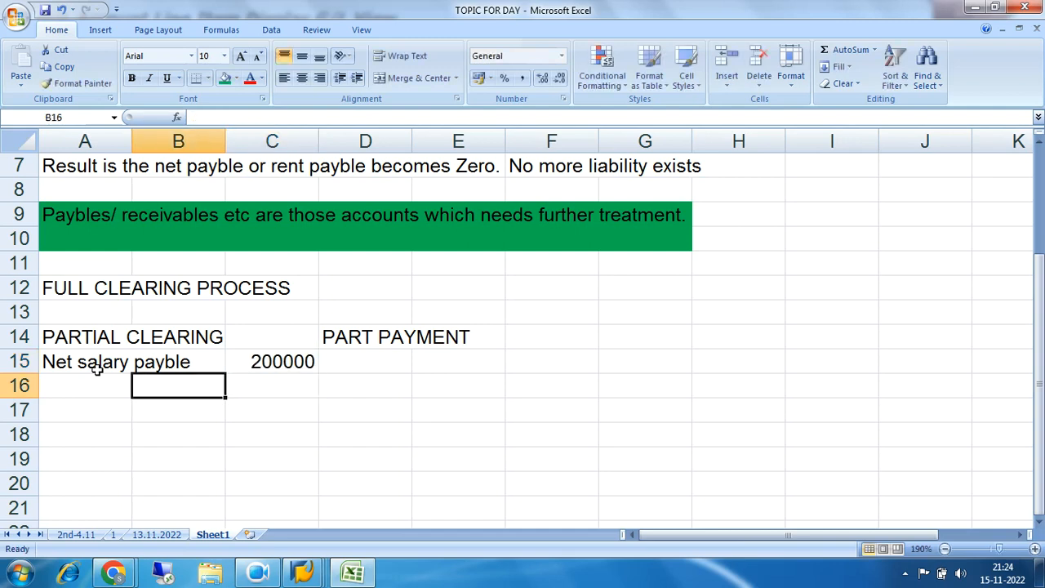
# Fill cell D15, beside the net salary amount, with standard red
pyautogui.press('Up')
pyautogui.press('Right')
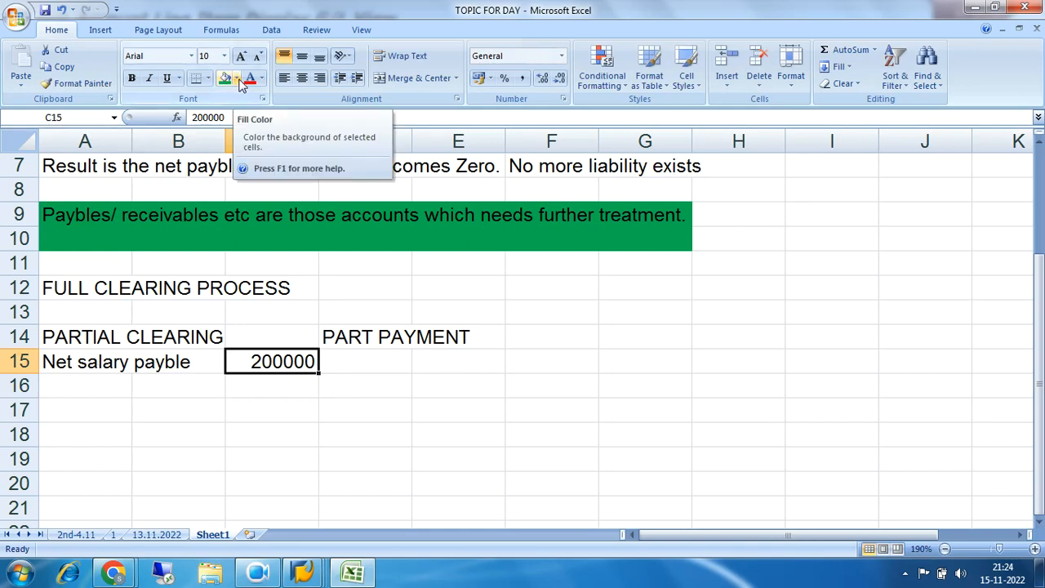
pyautogui.click(370, 361)
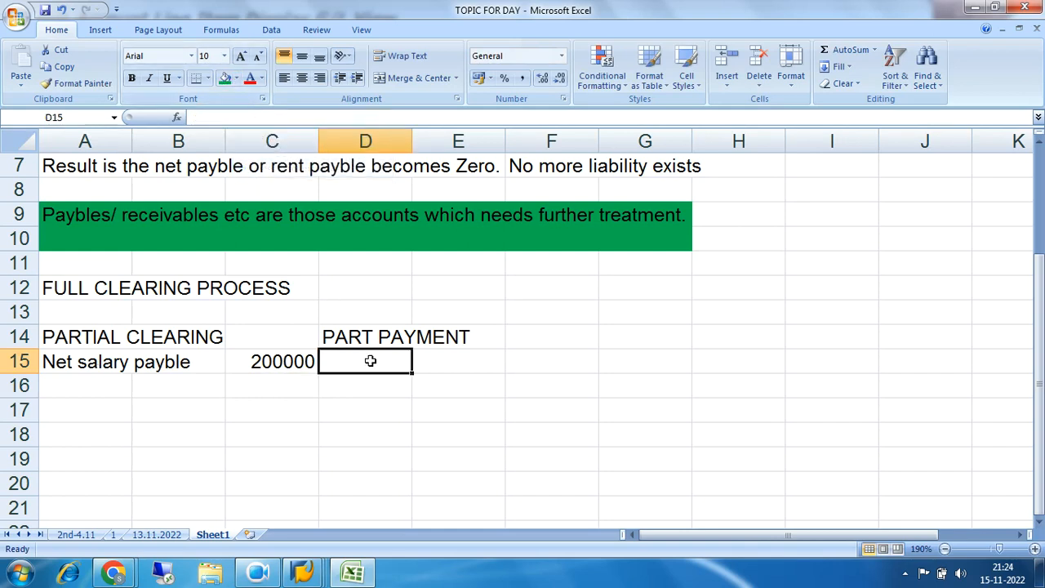
pyautogui.click(49, 368)
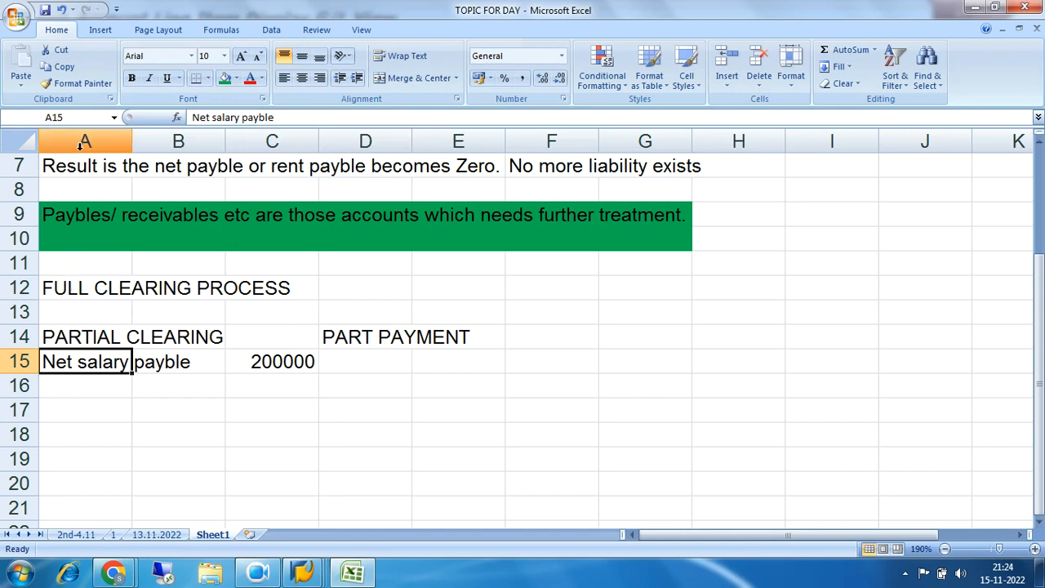
pyautogui.click(380, 364)
pyautogui.click(237, 78)
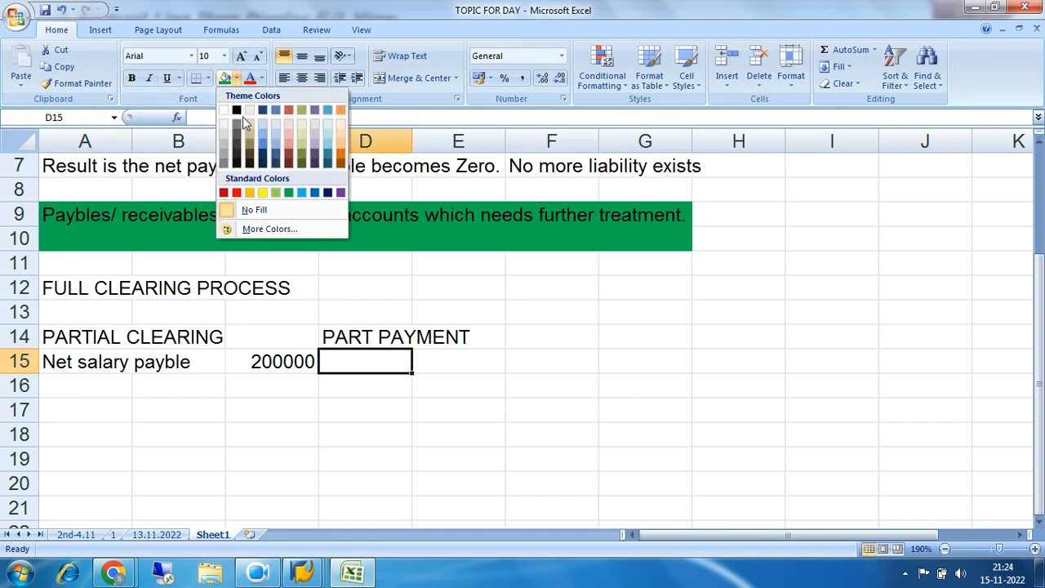
pyautogui.click(237, 193)
pyautogui.click(511, 356)
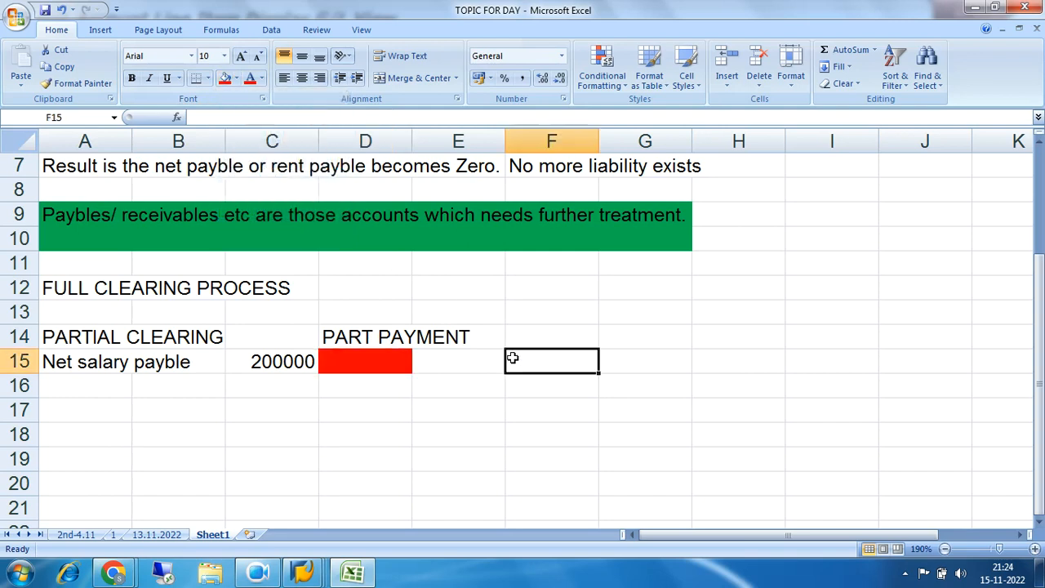
# Enter the date 01.11.2022 in cell A16 below the net salary label
pyautogui.click(76, 396)
pyautogui.write('01.')
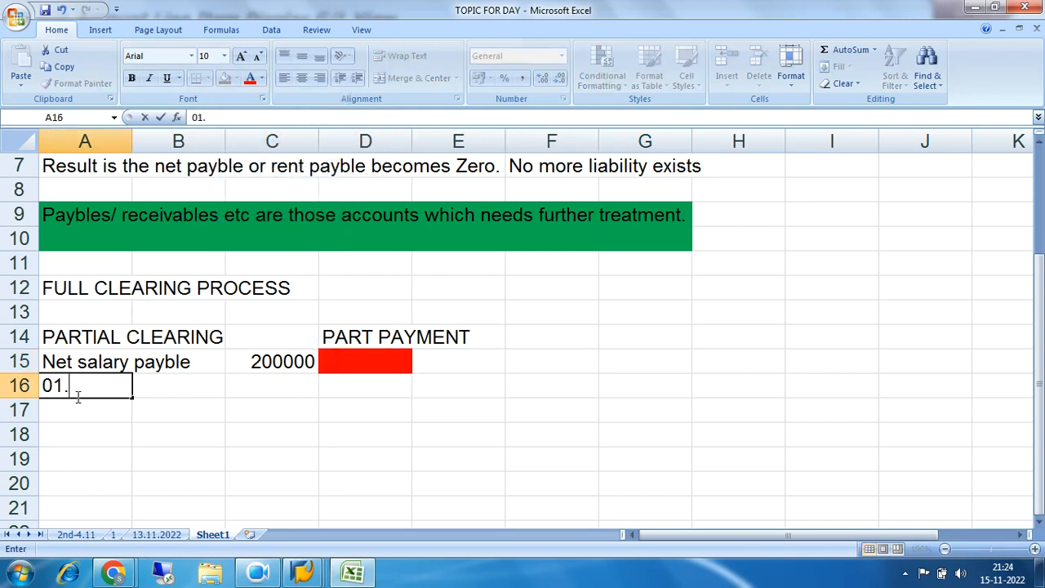
pyautogui.write('11.2022')
pyautogui.press('Tab')
pyautogui.press('Tab')
pyautogui.press('Left')
pyautogui.press('Left')
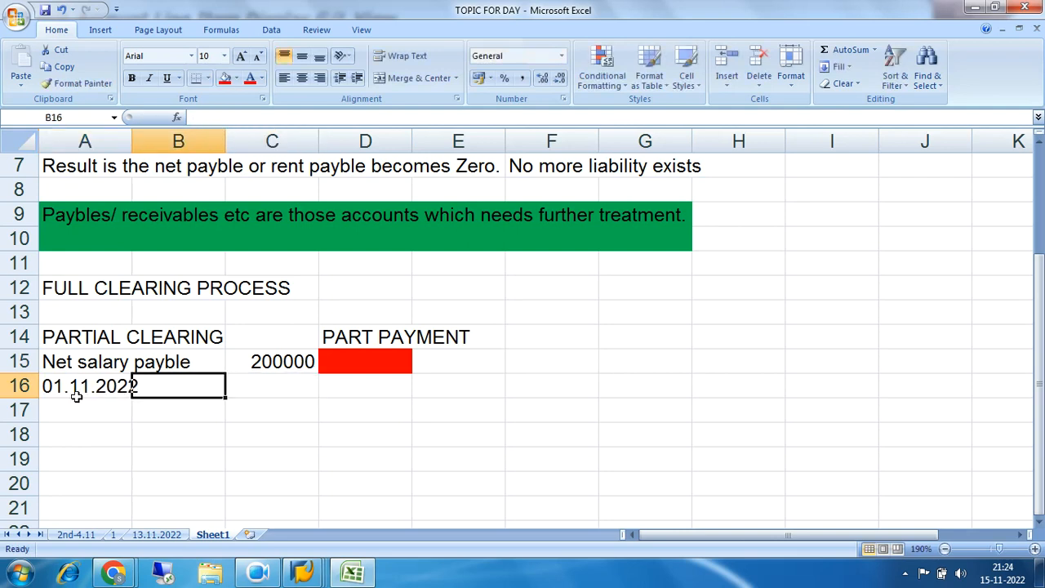
# Append "clear 180000" after the date in cell A16
pyautogui.click(263, 113)
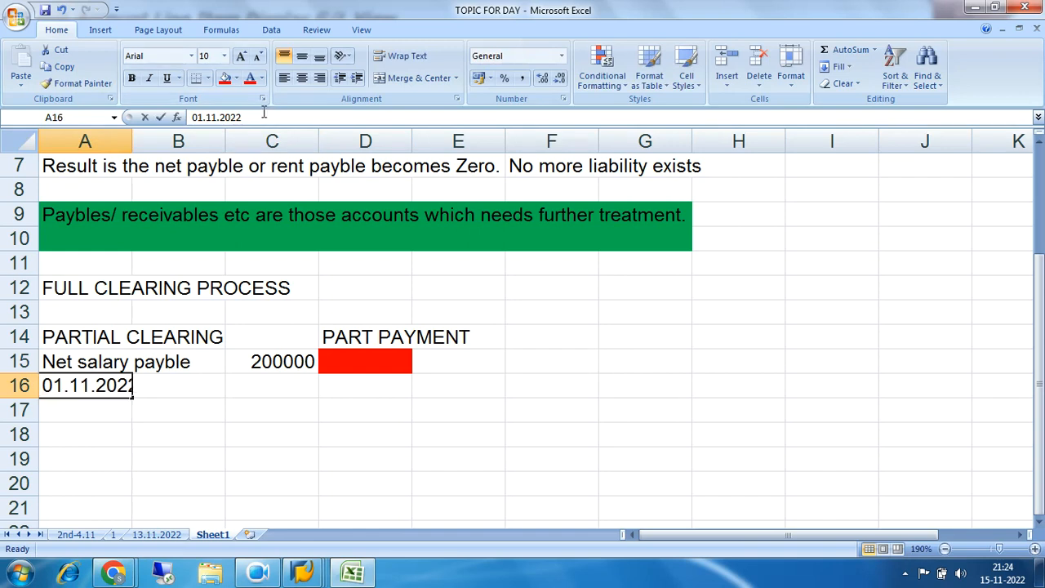
pyautogui.write('clear')
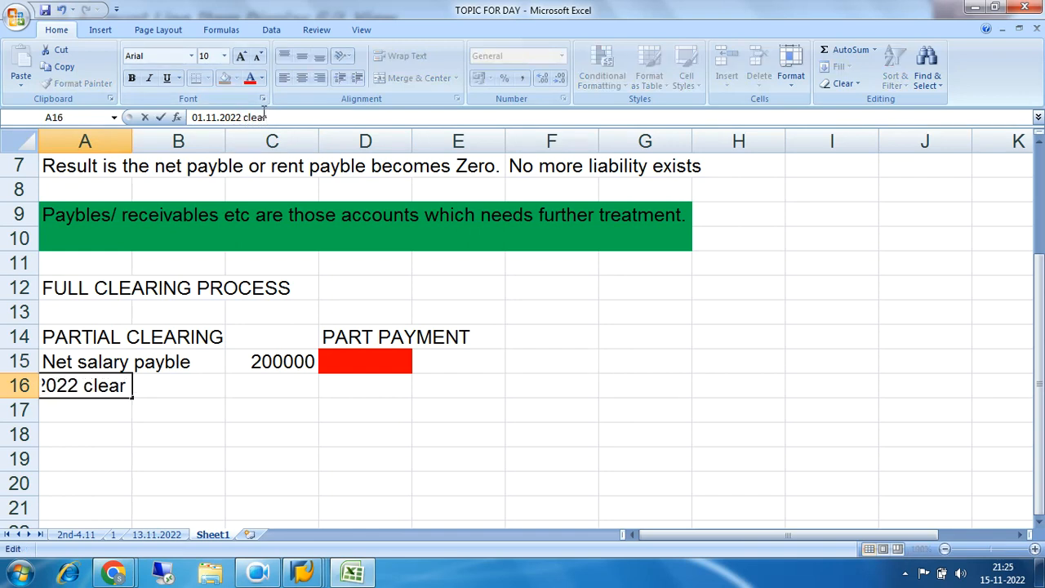
pyautogui.write(' 180000')
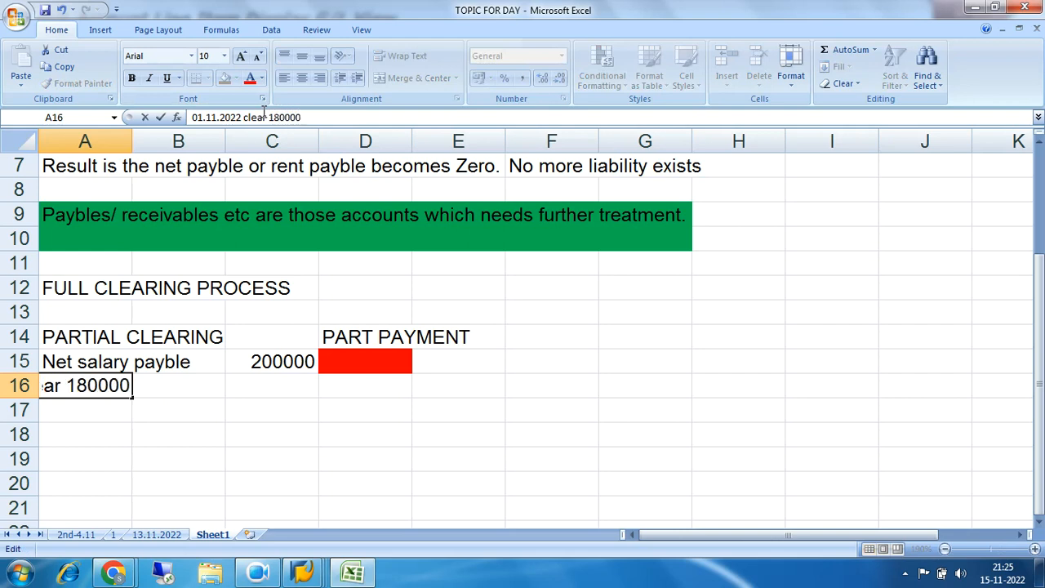
pyautogui.click(433, 257)
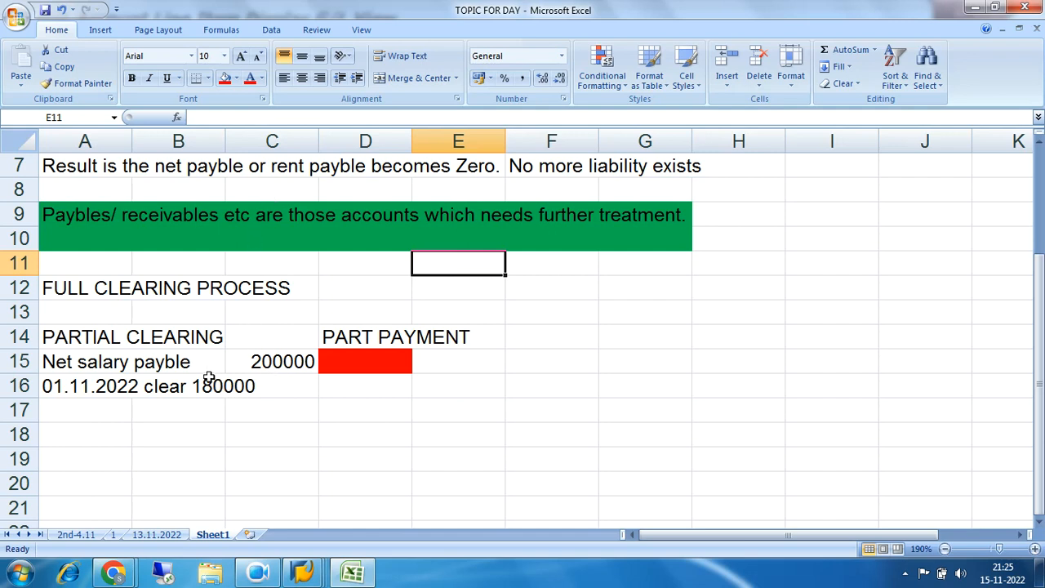
# Remove the amount from the text in cell A16 so that it reads "01.11.2022 clear"
pyautogui.click(90, 387)
pyautogui.click(303, 118)
pyautogui.press('BackSpace')
pyautogui.press('BackSpace')
pyautogui.press('BackSpace')
pyautogui.press('BackSpace')
pyautogui.press('BackSpace')
pyautogui.press('BackSpace')
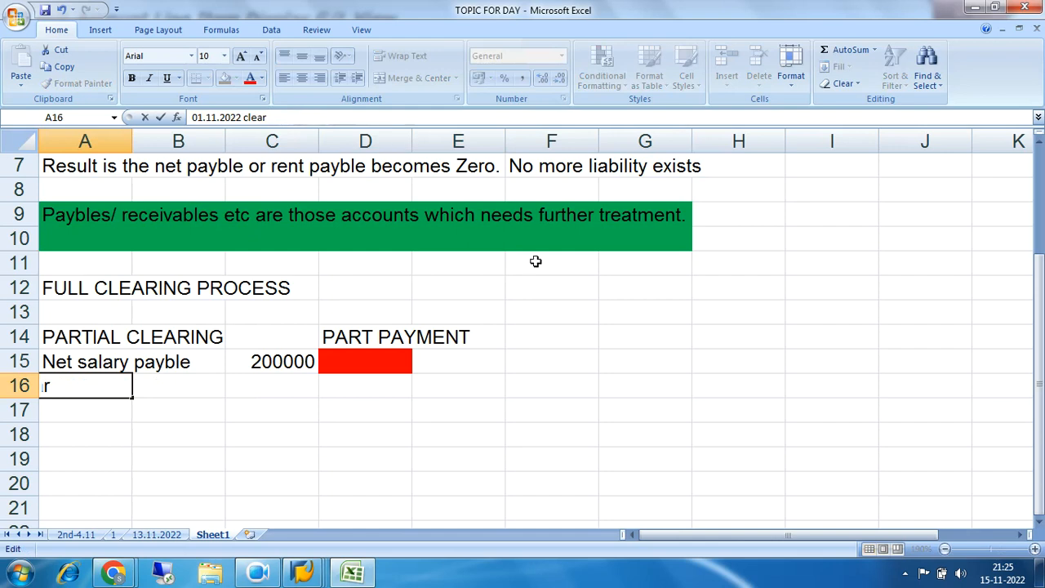
pyautogui.click(598, 295)
# Enter the cleared amount 180000 in cell C16 and fill the adjacent cell D16 with red
pyautogui.click(277, 381)
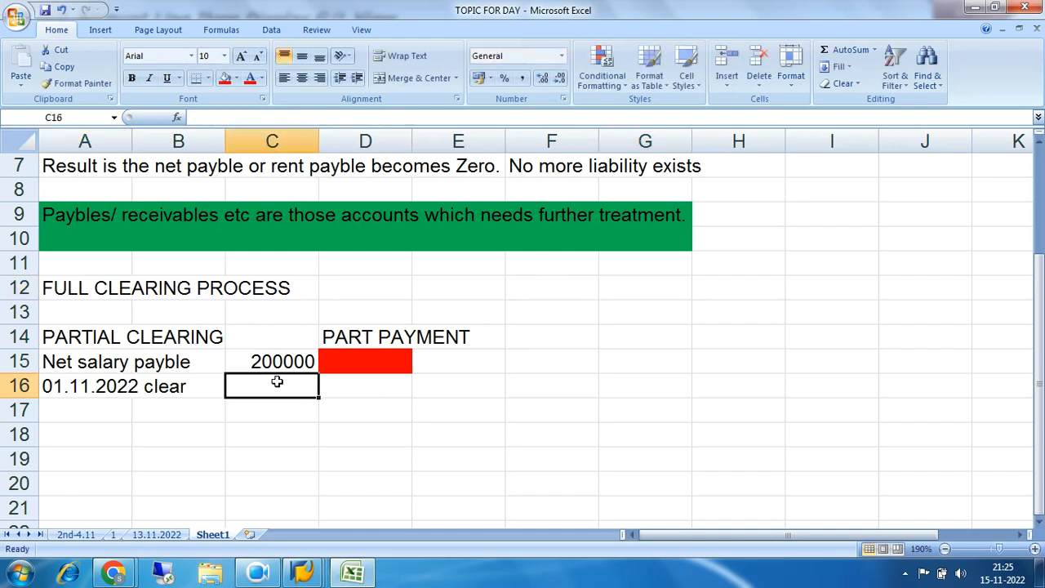
pyautogui.write('180000')
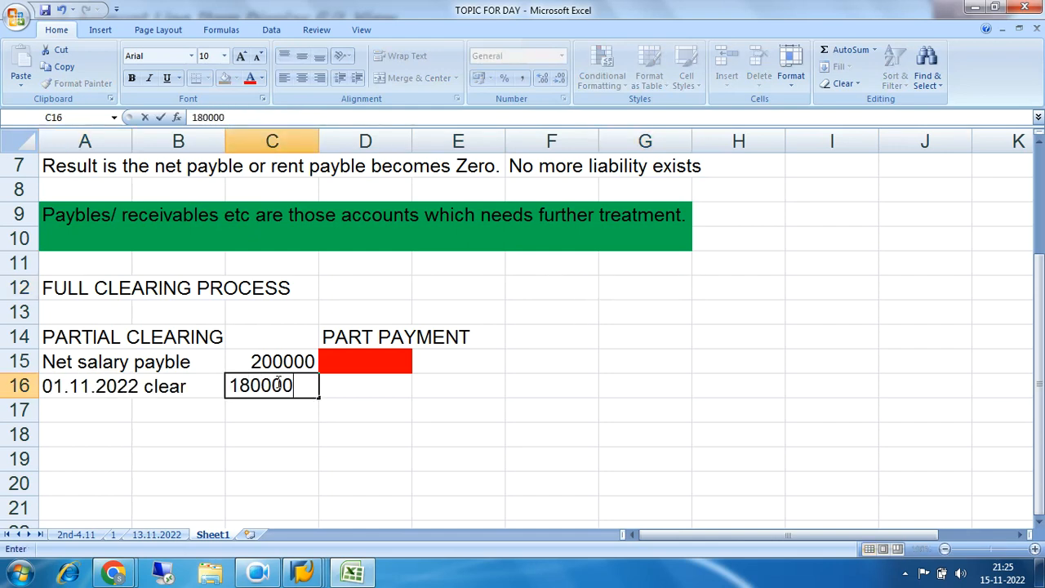
pyautogui.press('Tab')
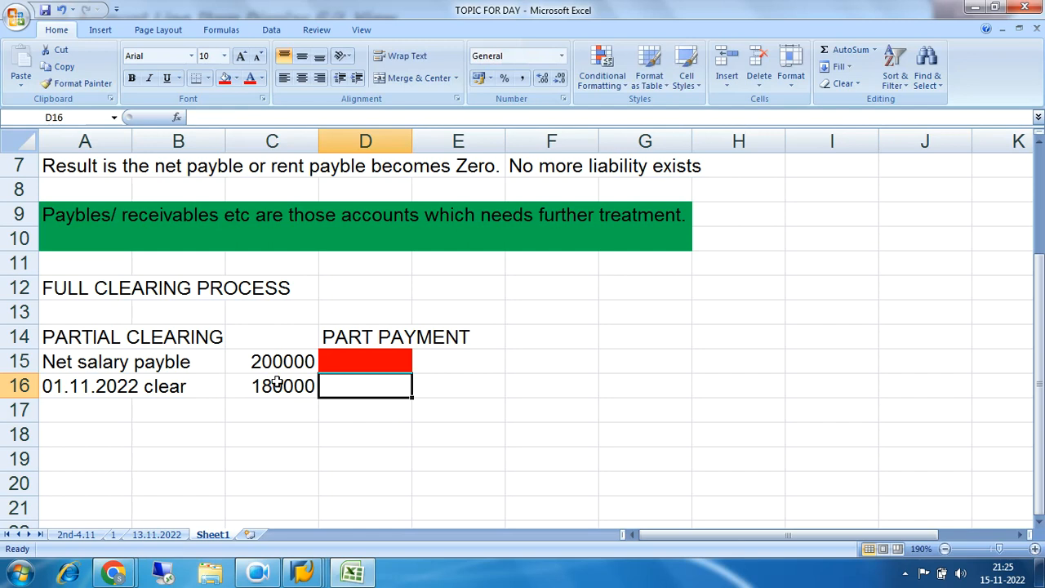
pyautogui.click(224, 79)
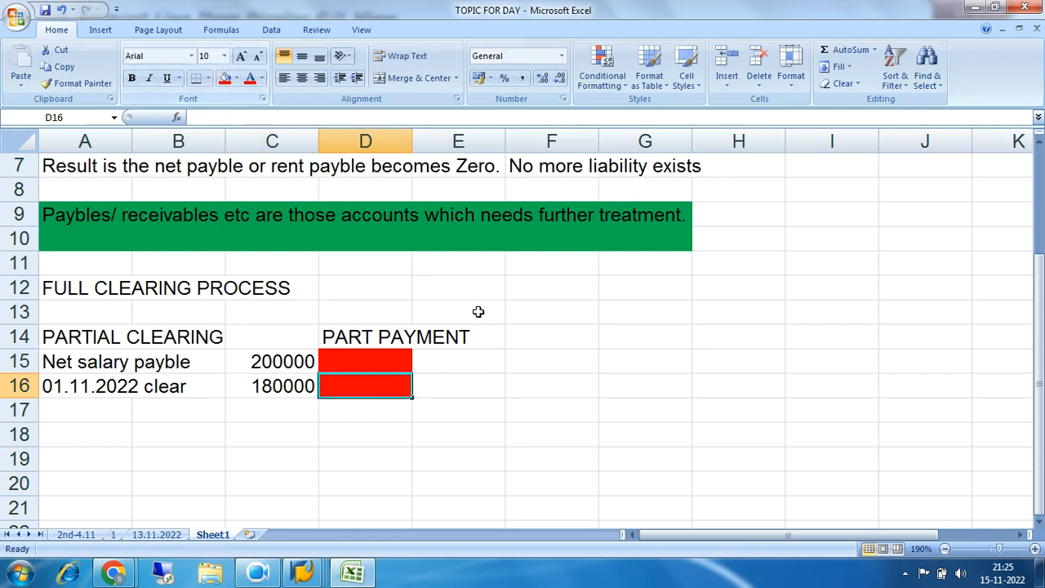
pyautogui.click(560, 362)
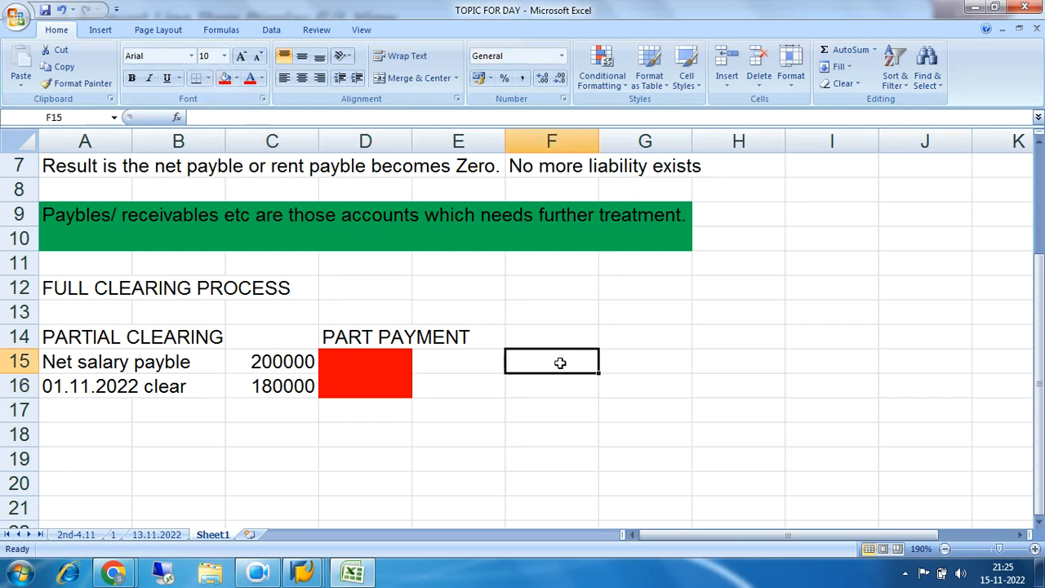
# Compare the net salary payable row with the 01.11.2022 clearing row under PARTIAL CLEARING
pyautogui.click(247, 392)
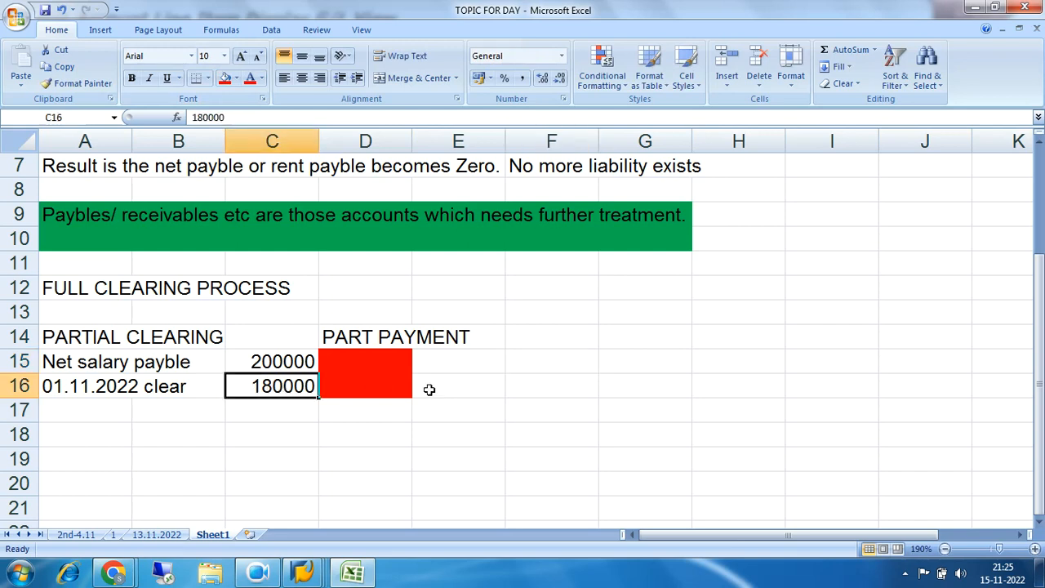
pyautogui.click(474, 386)
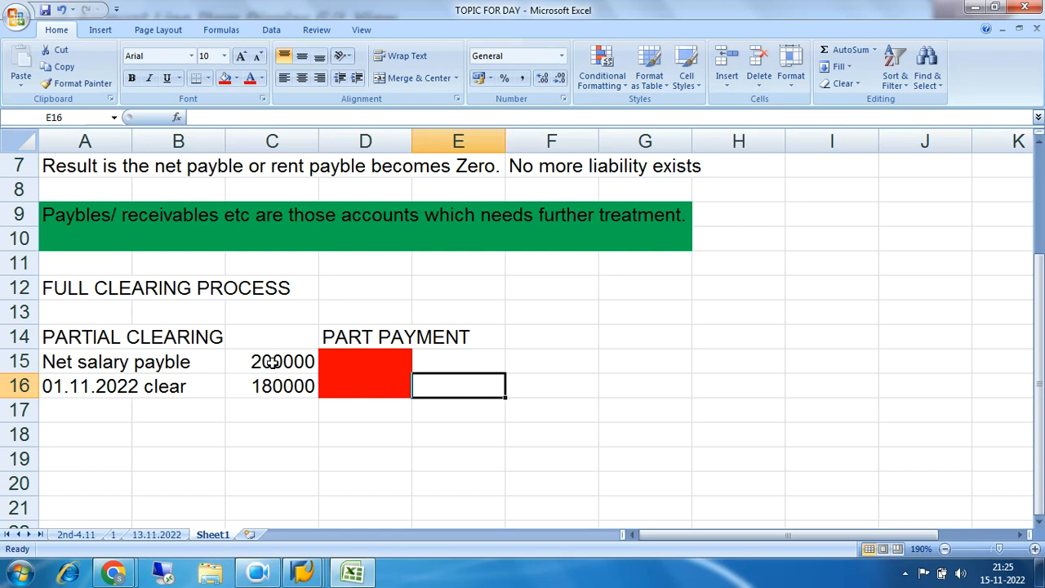
pyautogui.moveTo(89, 362); pyautogui.dragTo(312, 368)
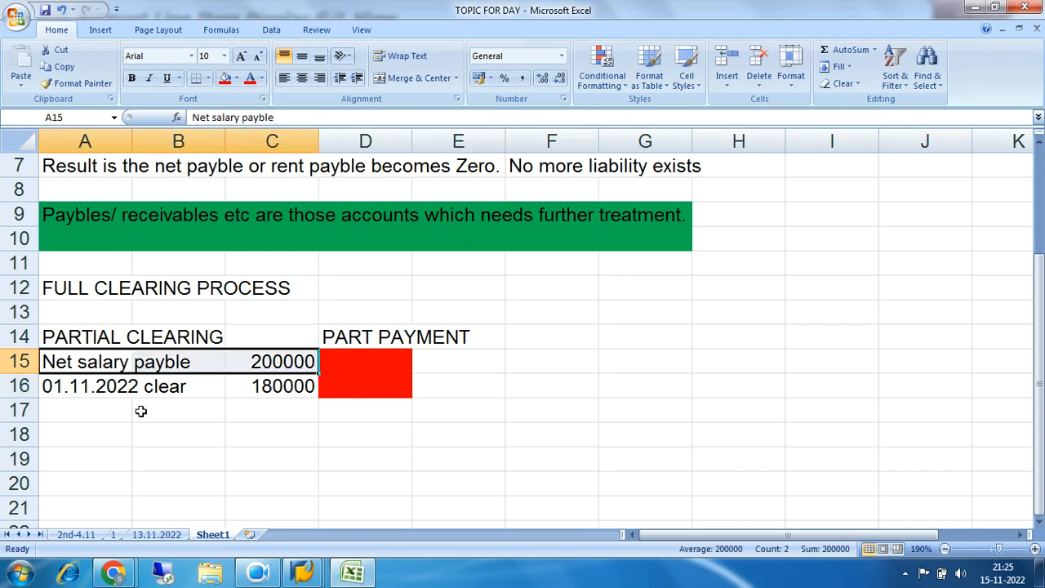
pyautogui.moveTo(79, 393); pyautogui.dragTo(280, 389)
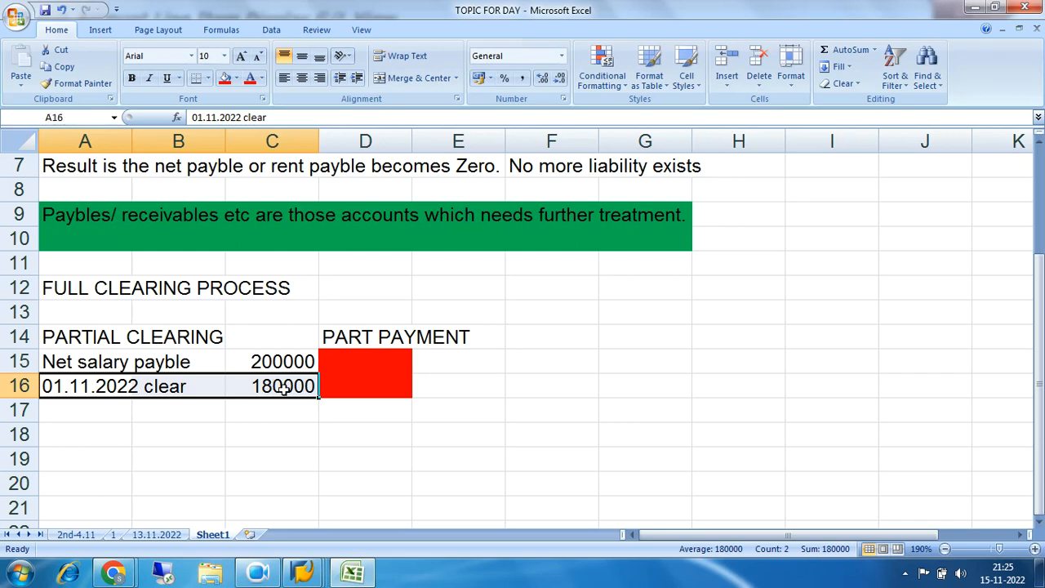
pyautogui.click(282, 389)
pyautogui.click(282, 365)
pyautogui.click(281, 389)
pyautogui.moveTo(72, 341); pyautogui.dragTo(143, 339)
pyautogui.moveTo(235, 336)
pyautogui.mouseDown()
pyautogui.moveTo(253, 336)
pyautogui.moveTo(243, 338)
pyautogui.mouseUp()
pyautogui.moveTo(77, 368); pyautogui.dragTo(272, 364)
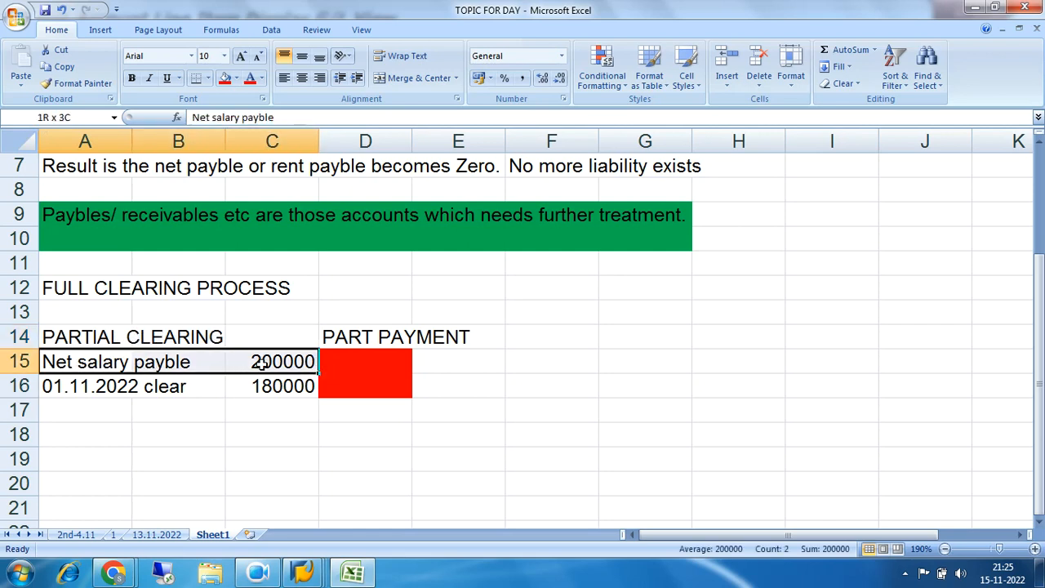
pyautogui.moveTo(51, 392); pyautogui.dragTo(275, 386)
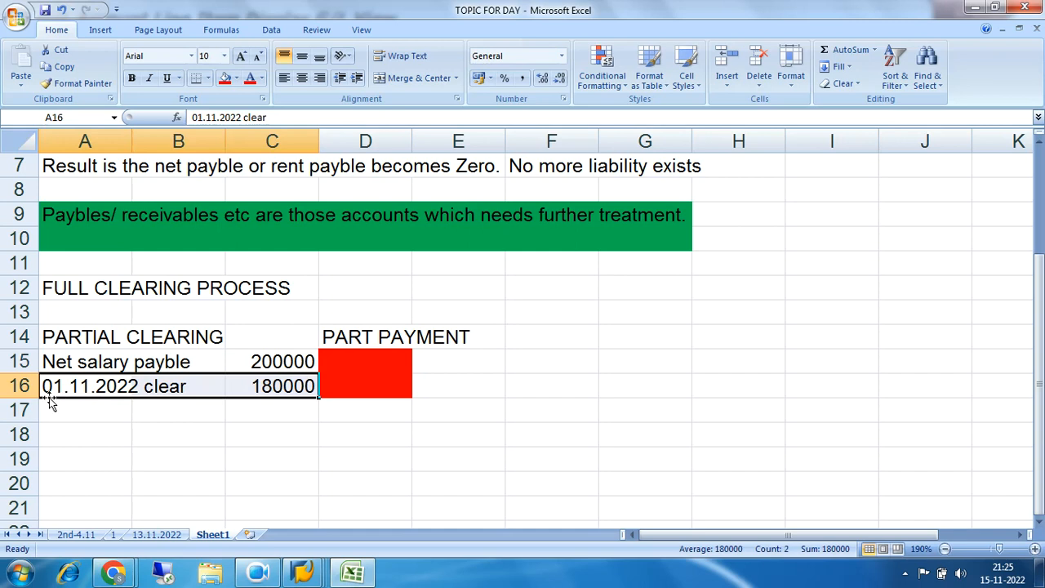
# Add a second clearing entry in row 17 with 02.11.2022 in A17, "clear" in B17 and 20000 in C17
pyautogui.click(105, 414)
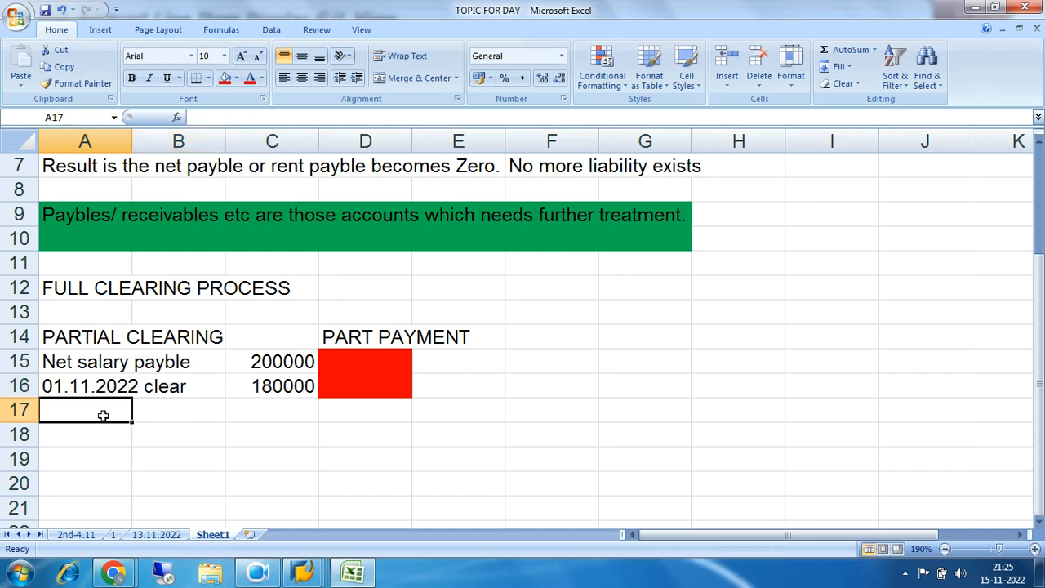
pyautogui.write('02.1')
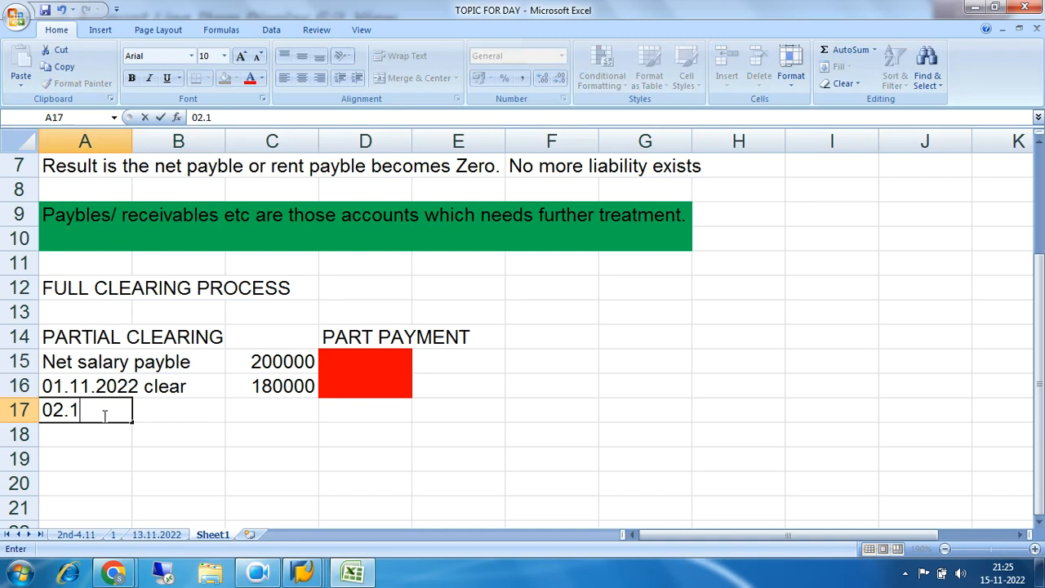
pyautogui.write('1.2022')
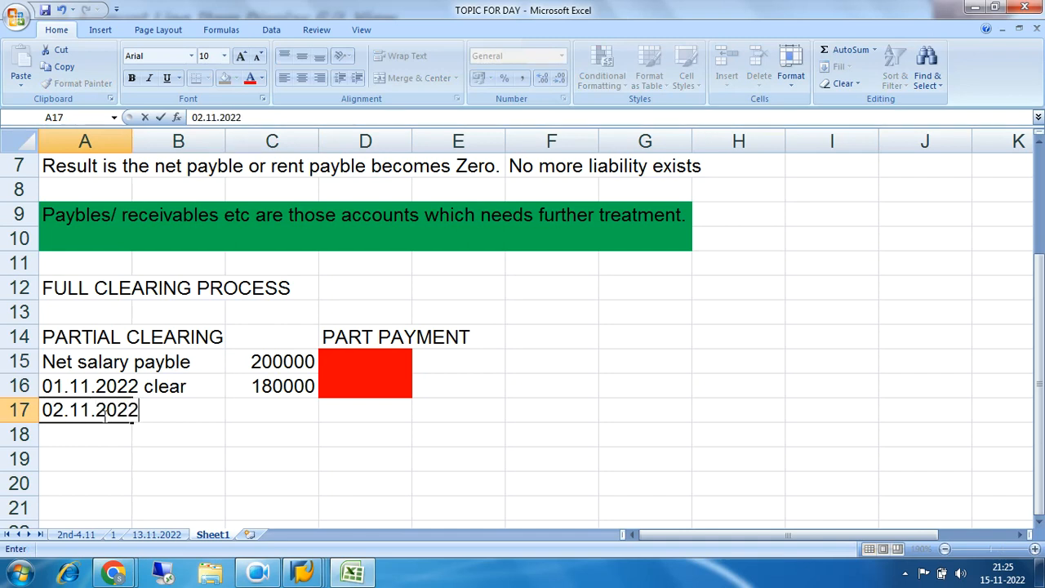
pyautogui.press('Tab')
pyautogui.write('clear')
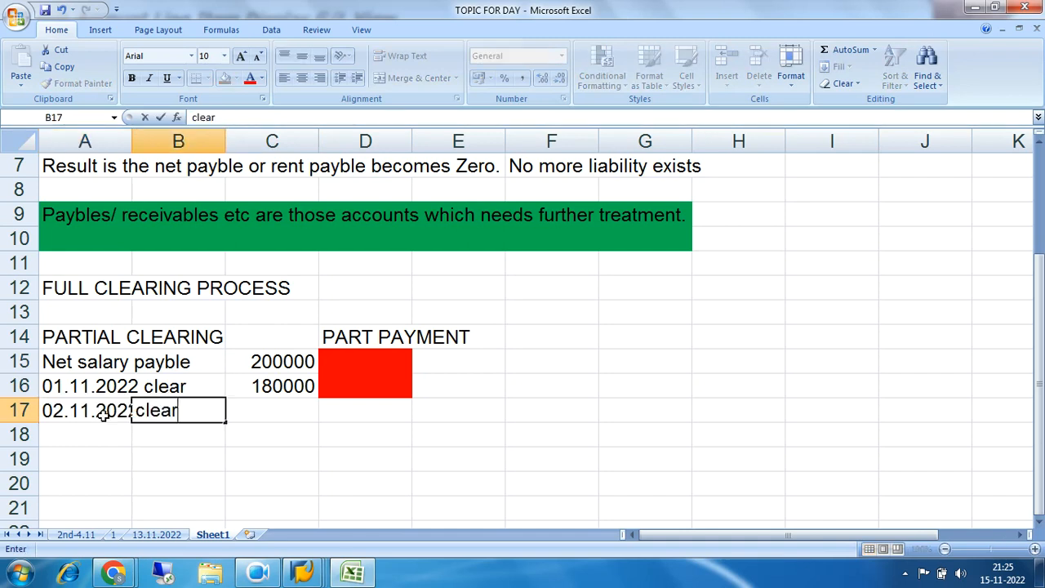
pyautogui.press('Tab')
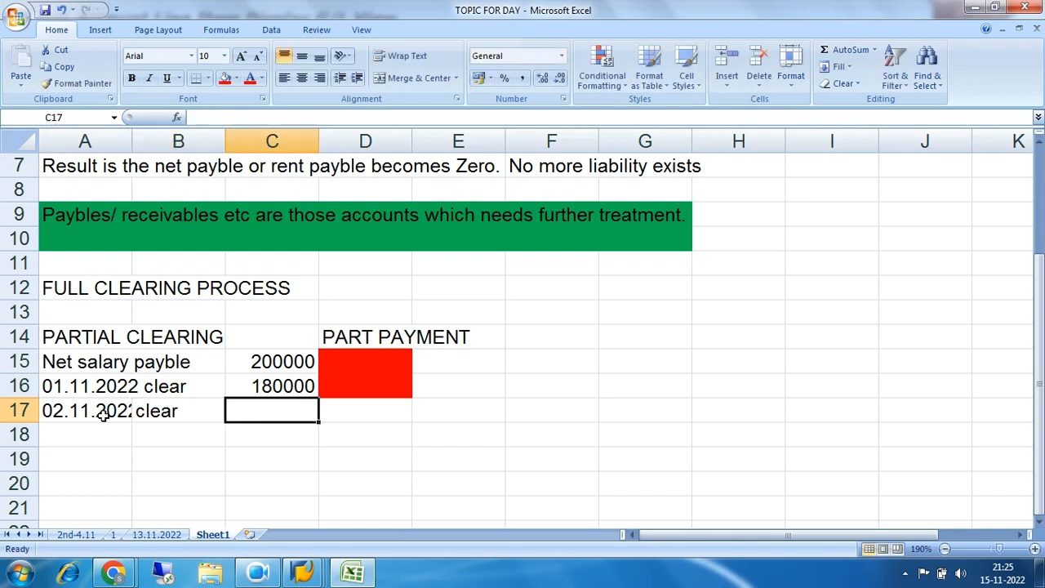
pyautogui.write('20000')
pyautogui.press('Return')
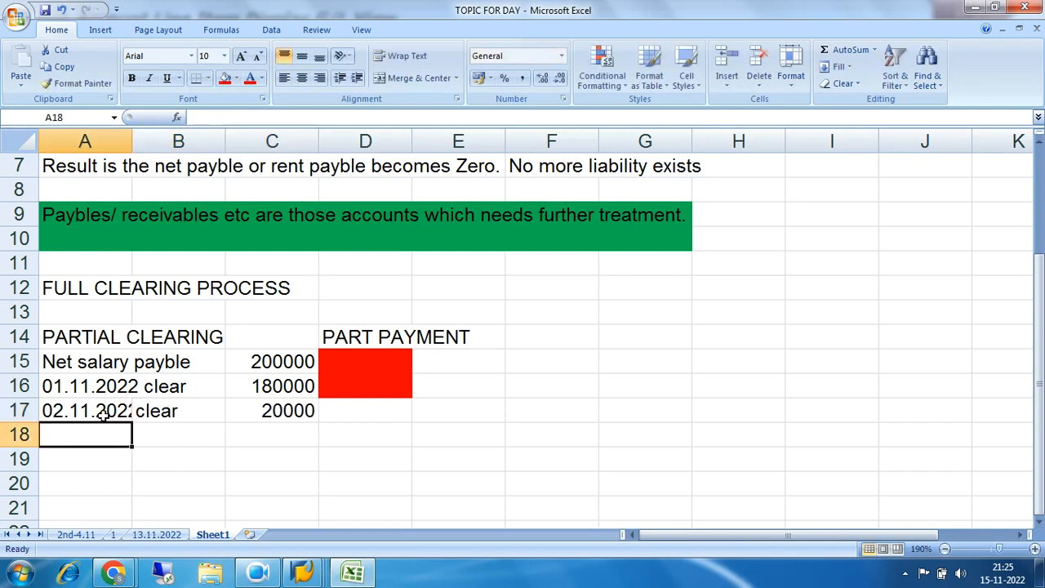
pyautogui.click(288, 410)
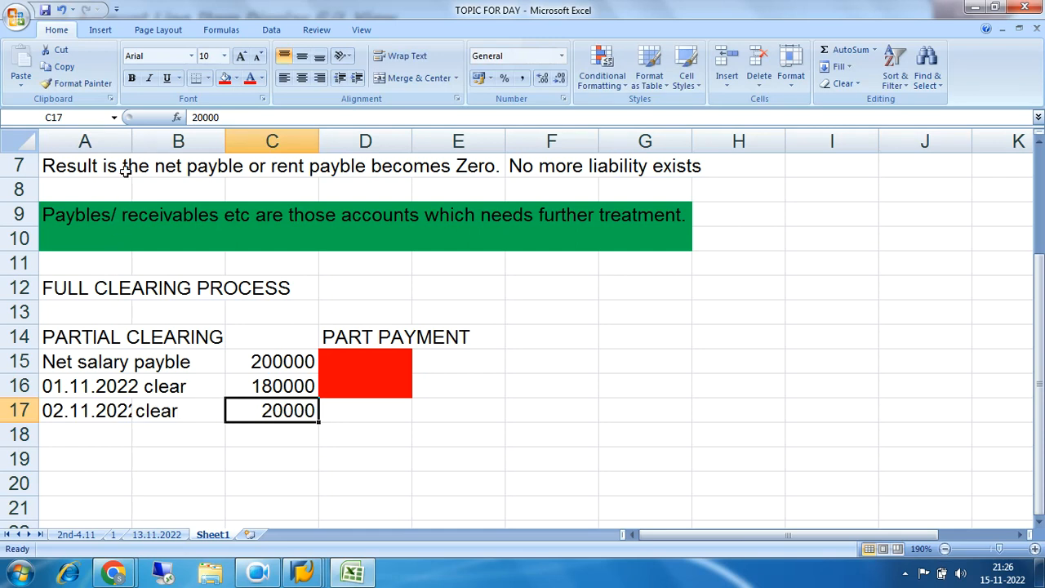
# Widen column A until the dates in rows 16 and 17 fit, and fill cells D15:D17 with green
pyautogui.moveTo(133, 142); pyautogui.dragTo(144, 141)
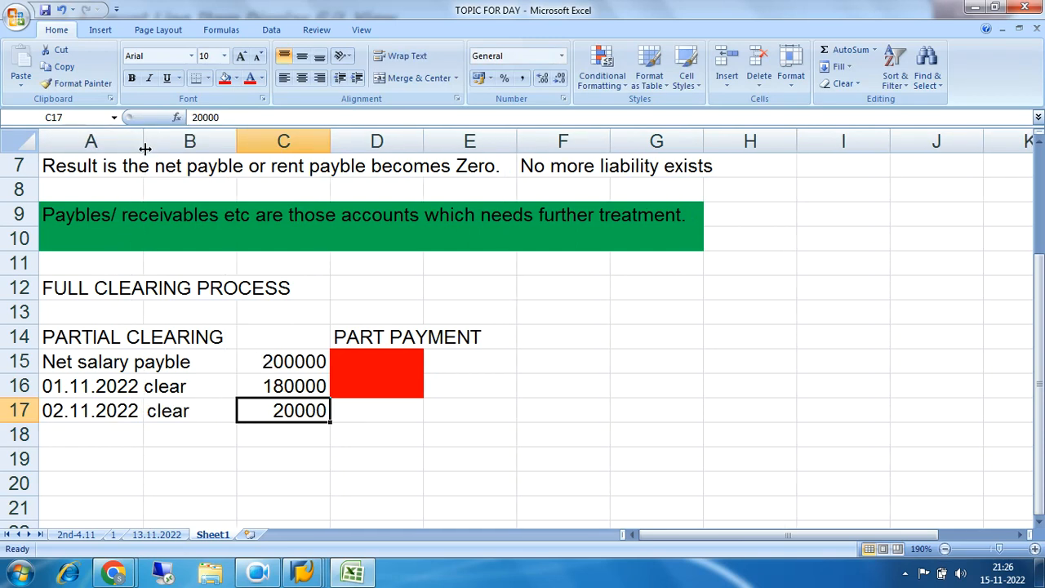
pyautogui.click(351, 408)
pyautogui.moveTo(362, 367); pyautogui.dragTo(365, 415)
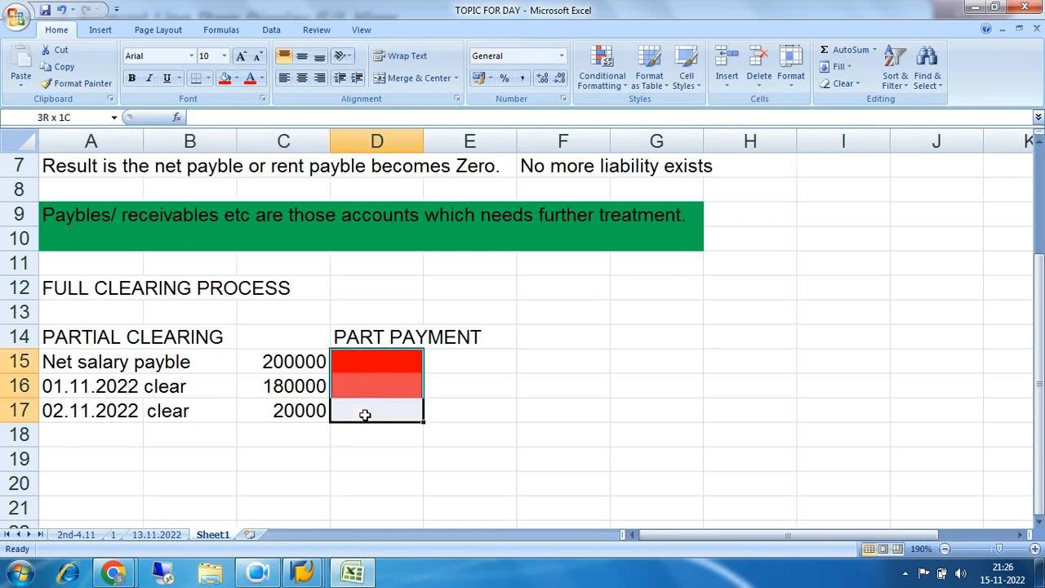
pyautogui.click(236, 78)
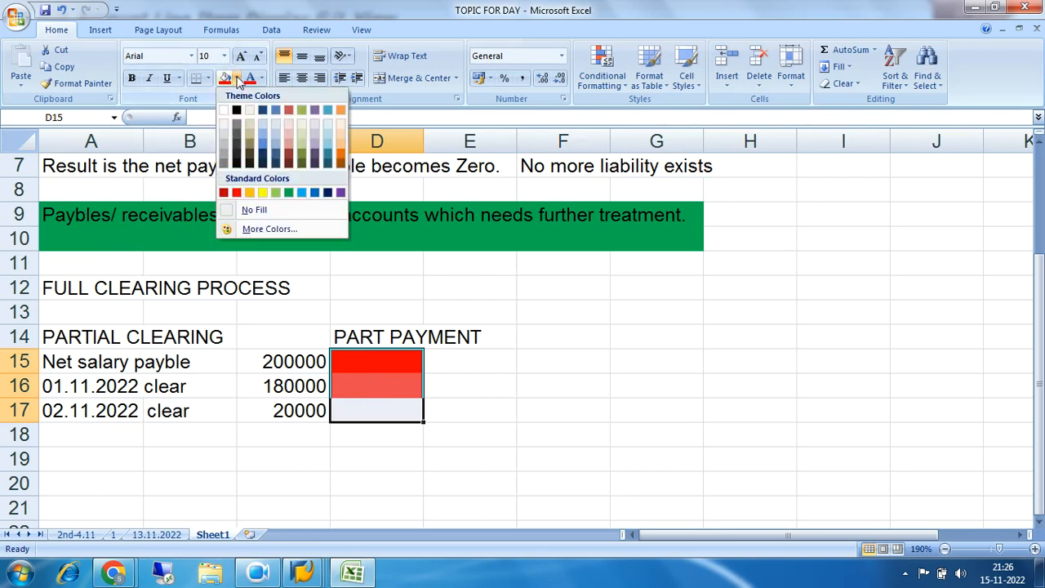
pyautogui.click(288, 192)
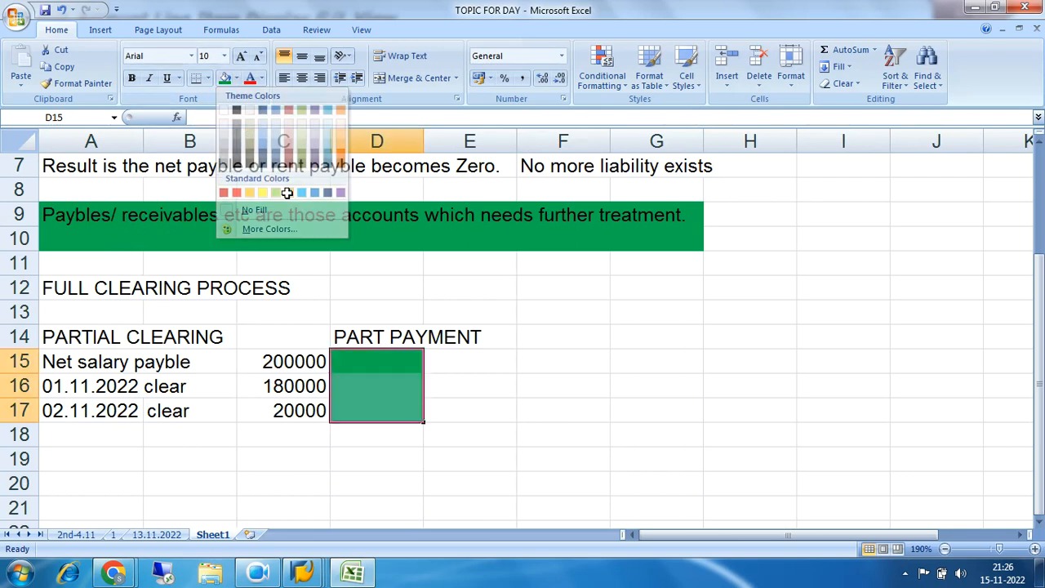
# Review the PARTIAL CLEARING heading, the coloured status cells and the amounts in rows 15 to 17
pyautogui.click(644, 393)
pyautogui.moveTo(373, 366); pyautogui.dragTo(373, 409)
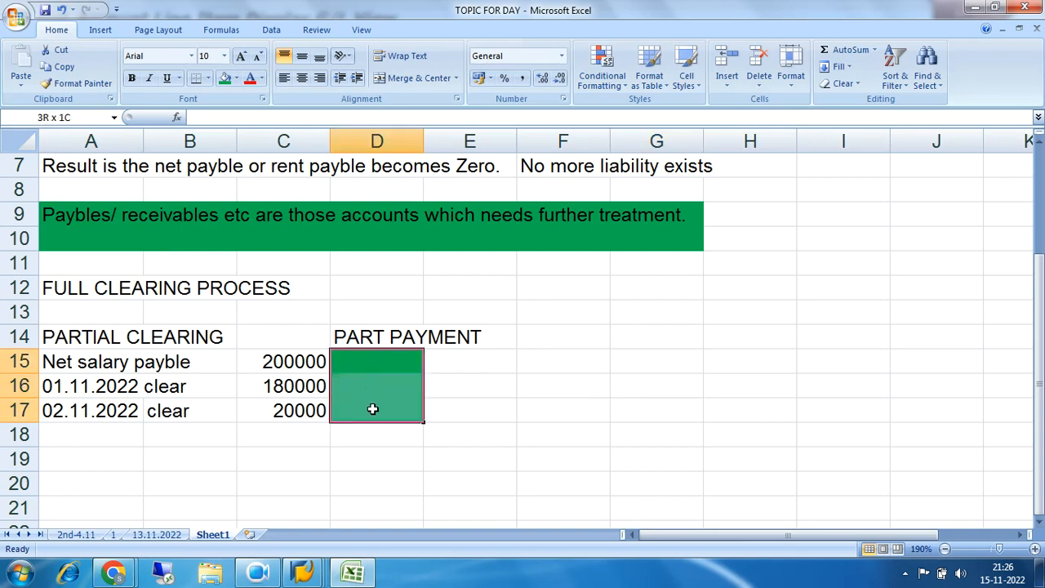
pyautogui.moveTo(373, 409); pyautogui.dragTo(373, 409)
pyautogui.moveTo(76, 340); pyautogui.dragTo(431, 337)
pyautogui.moveTo(88, 347); pyautogui.dragTo(269, 345)
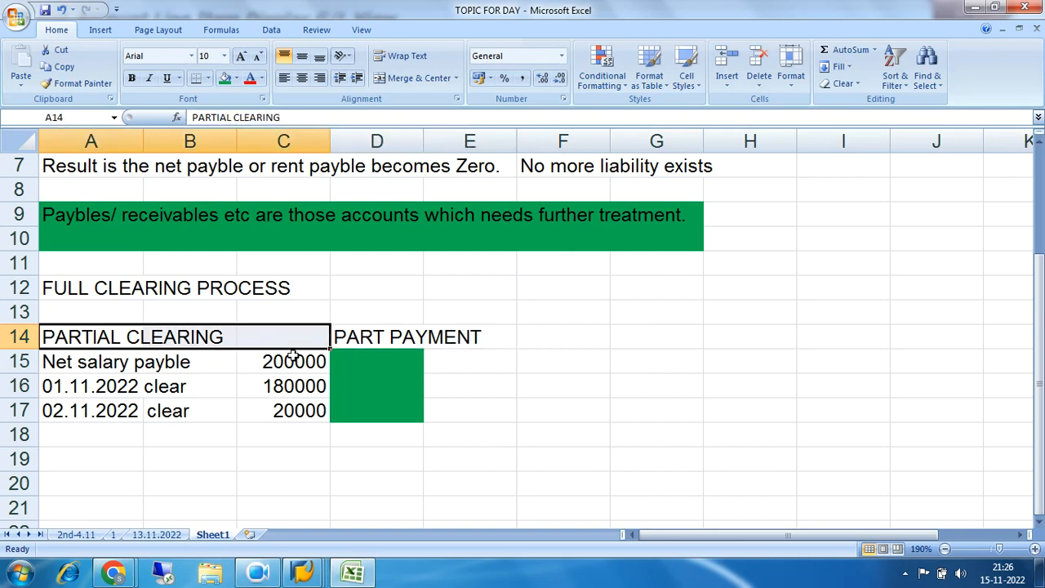
pyautogui.click(307, 411)
pyautogui.click(290, 364)
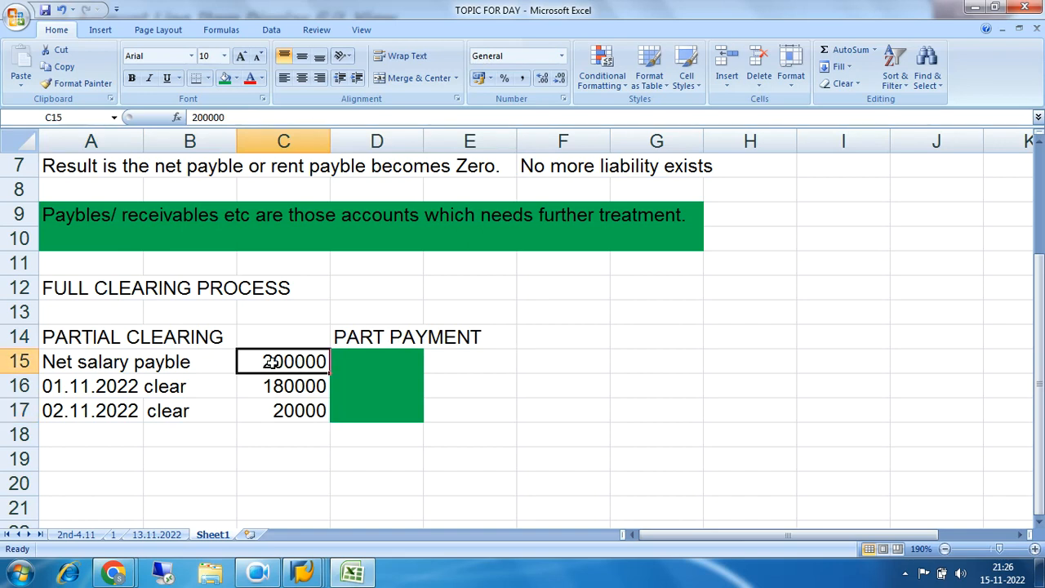
# Fill the net salary payable and 01.11.2022 clearing cells C15:D16 with red
pyautogui.moveTo(304, 364); pyautogui.dragTo(365, 362)
pyautogui.click(236, 78)
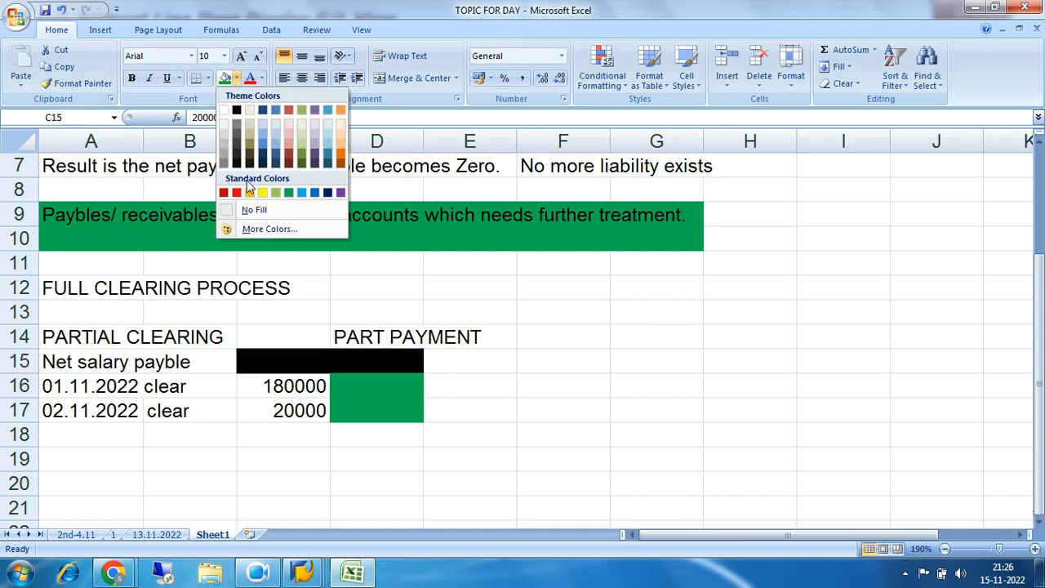
pyautogui.click(236, 193)
pyautogui.moveTo(277, 387); pyautogui.dragTo(369, 387)
pyautogui.click(225, 78)
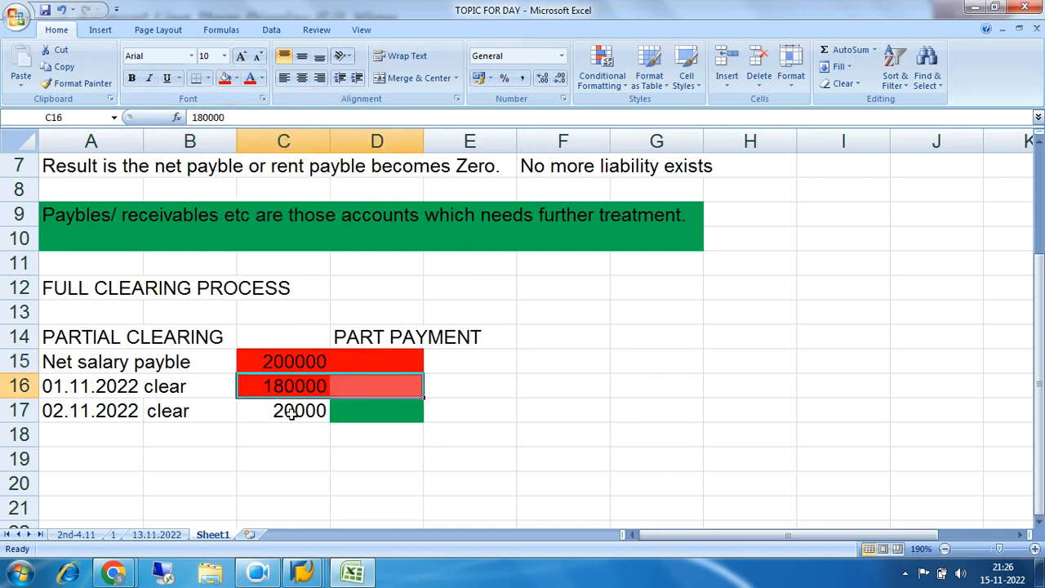
pyautogui.click(317, 412)
pyautogui.moveTo(316, 412); pyautogui.dragTo(282, 416)
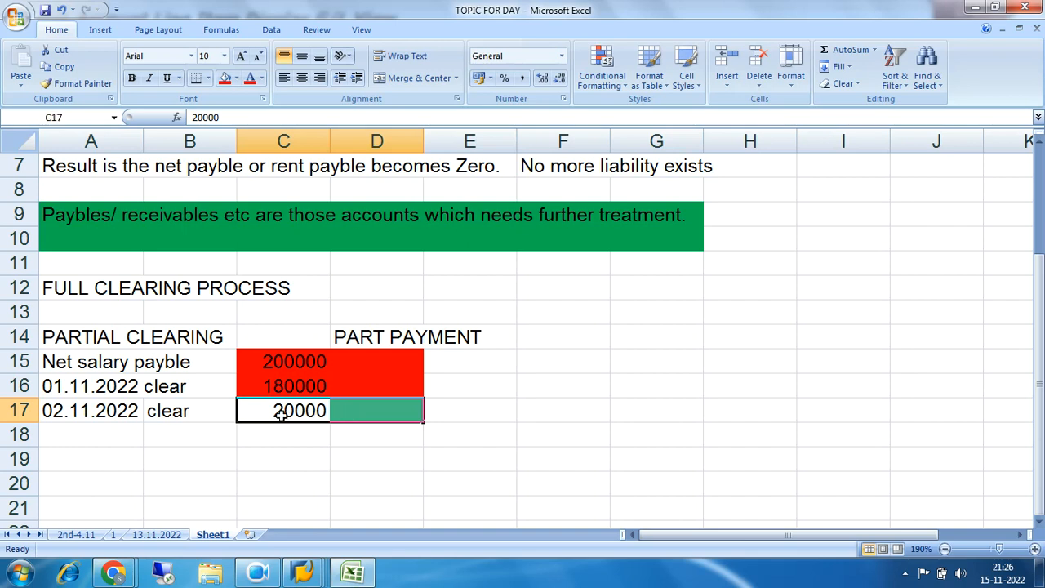
# Fill the amounts and adjacent status cells C15:D17 with green
pyautogui.click(286, 361)
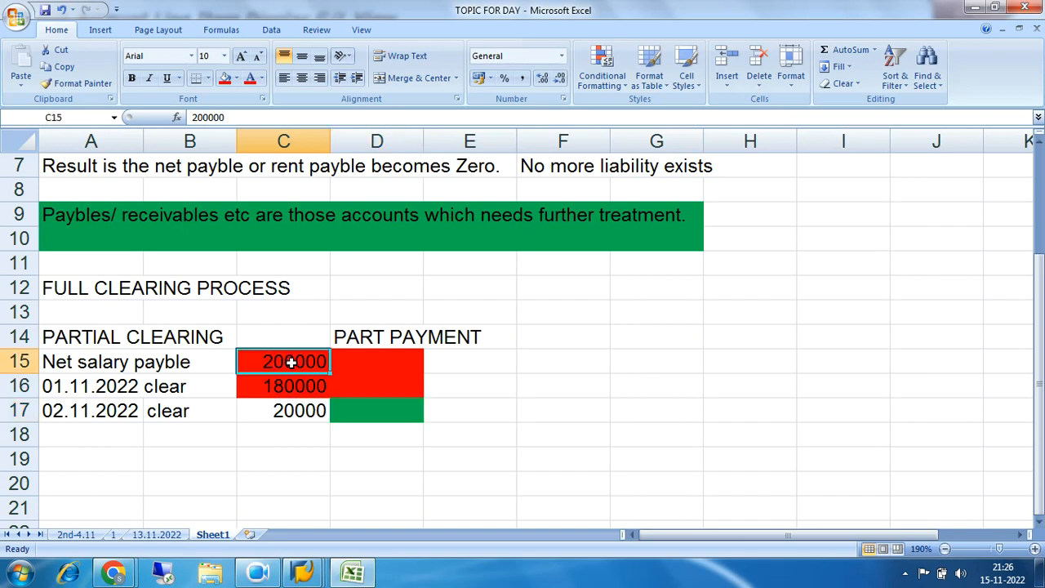
pyautogui.moveTo(262, 361); pyautogui.dragTo(377, 416)
pyautogui.click(236, 78)
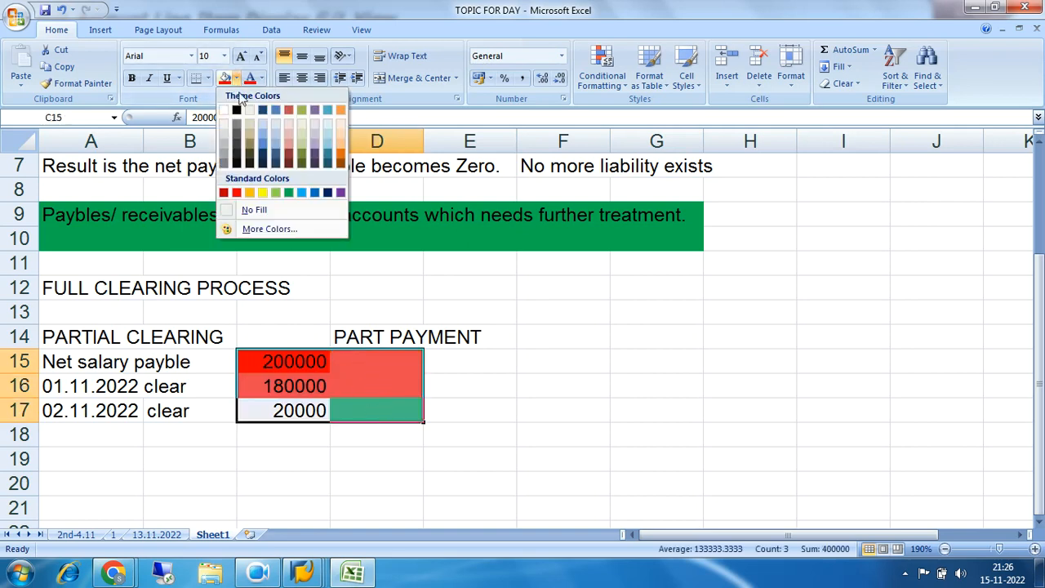
pyautogui.click(289, 193)
pyautogui.moveTo(521, 403); pyautogui.dragTo(470, 412)
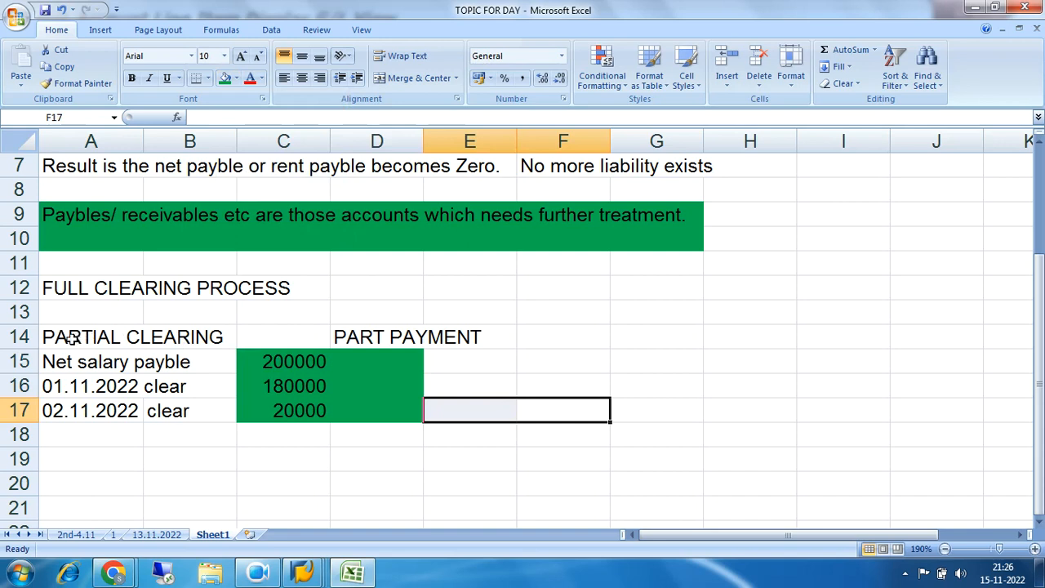
# Examine the PARTIAL CLEARING heading and compare the net salary payable amount with the 01.11.2022 clearing amount
pyautogui.moveTo(73, 333); pyautogui.dragTo(247, 337)
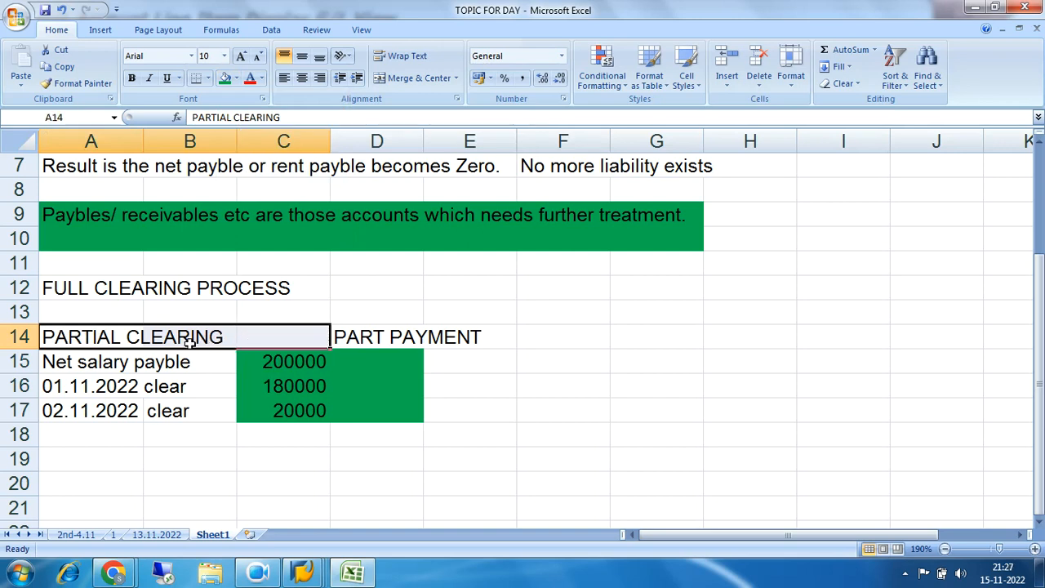
pyautogui.moveTo(49, 362); pyautogui.dragTo(325, 357)
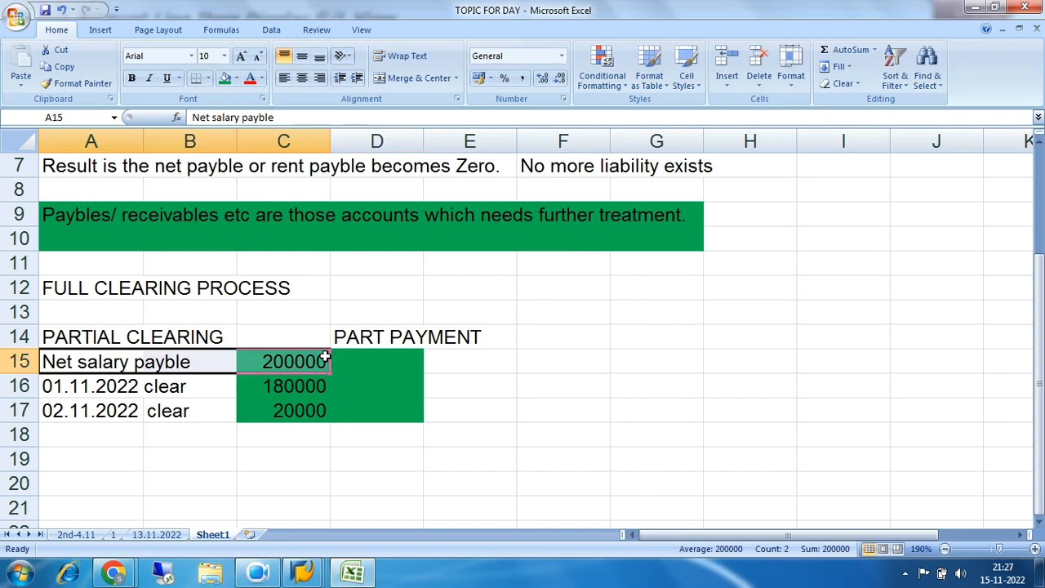
pyautogui.moveTo(77, 365); pyautogui.dragTo(296, 361)
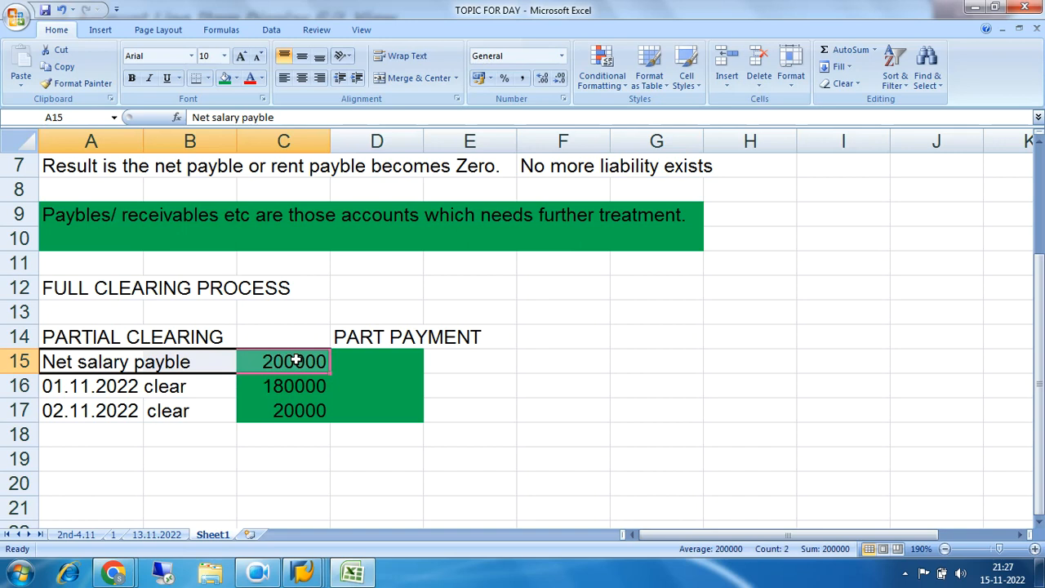
pyautogui.click(299, 367)
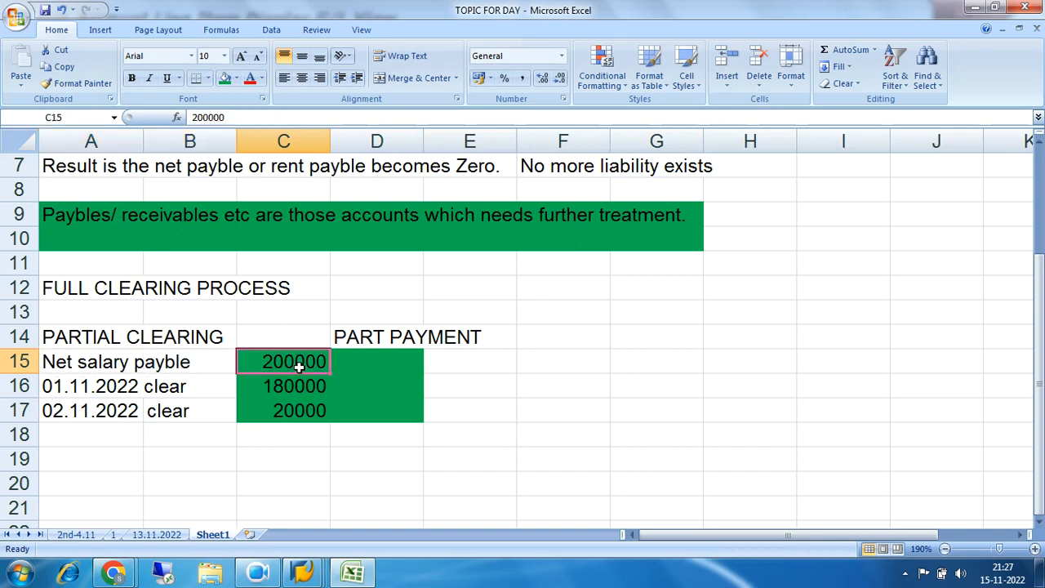
pyautogui.click(296, 383)
pyautogui.click(294, 362)
pyautogui.click(293, 386)
pyautogui.click(295, 361)
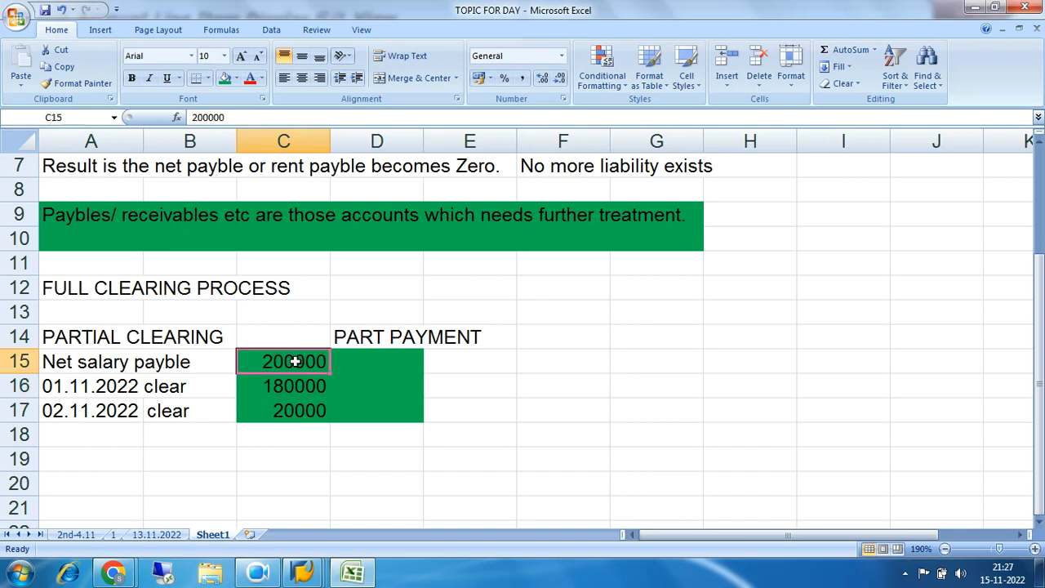
pyautogui.click(289, 386)
pyautogui.click(286, 362)
pyautogui.moveTo(59, 364); pyautogui.dragTo(301, 364)
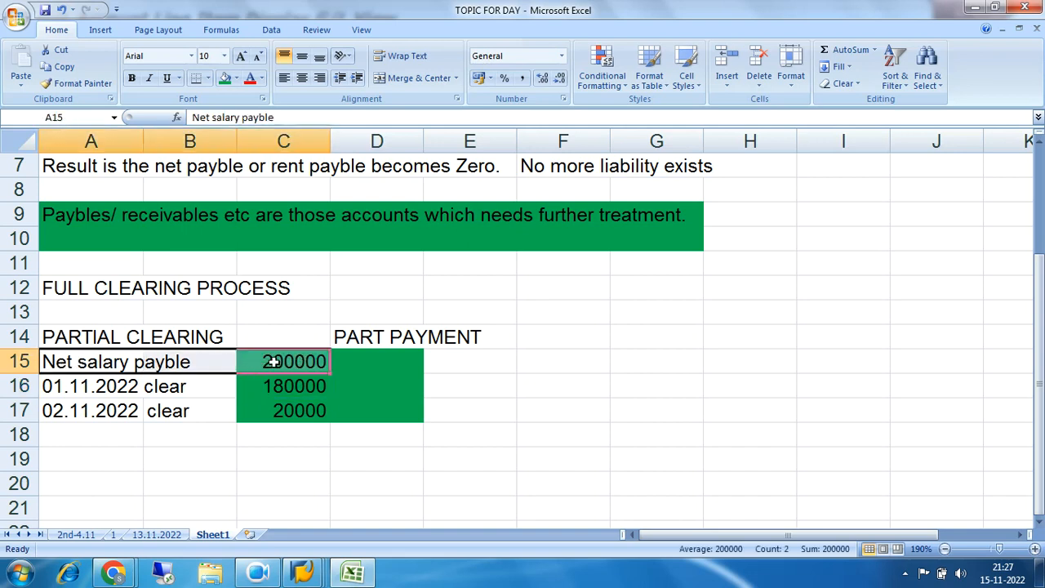
pyautogui.moveTo(45, 363); pyautogui.dragTo(283, 362)
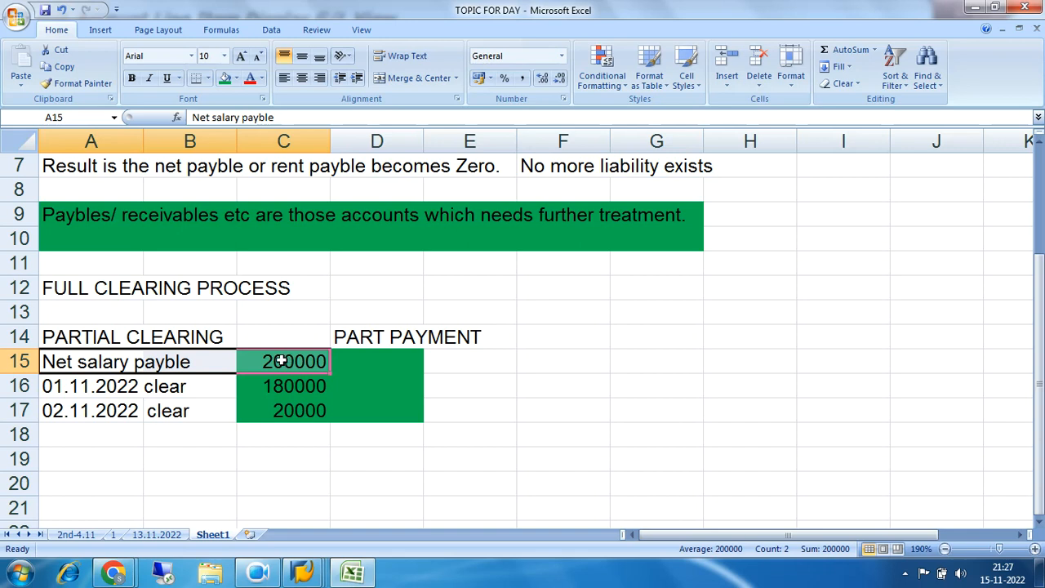
pyautogui.moveTo(63, 337); pyautogui.dragTo(245, 336)
# Switch to the SAP G/L Account Line Item Display and try to list all items of G/L account 400201
pyautogui.click(304, 574)
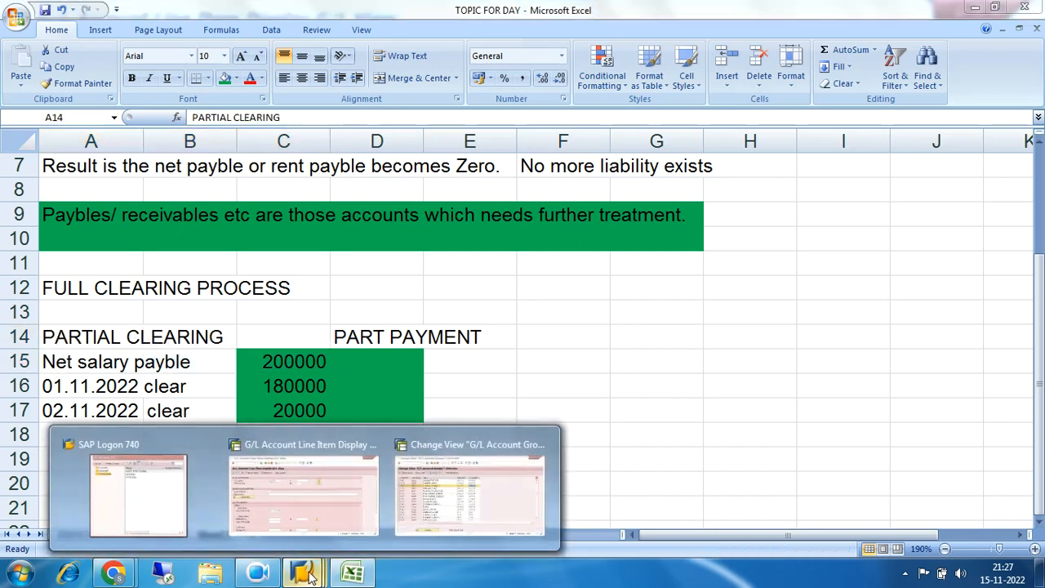
pyautogui.click(341, 505)
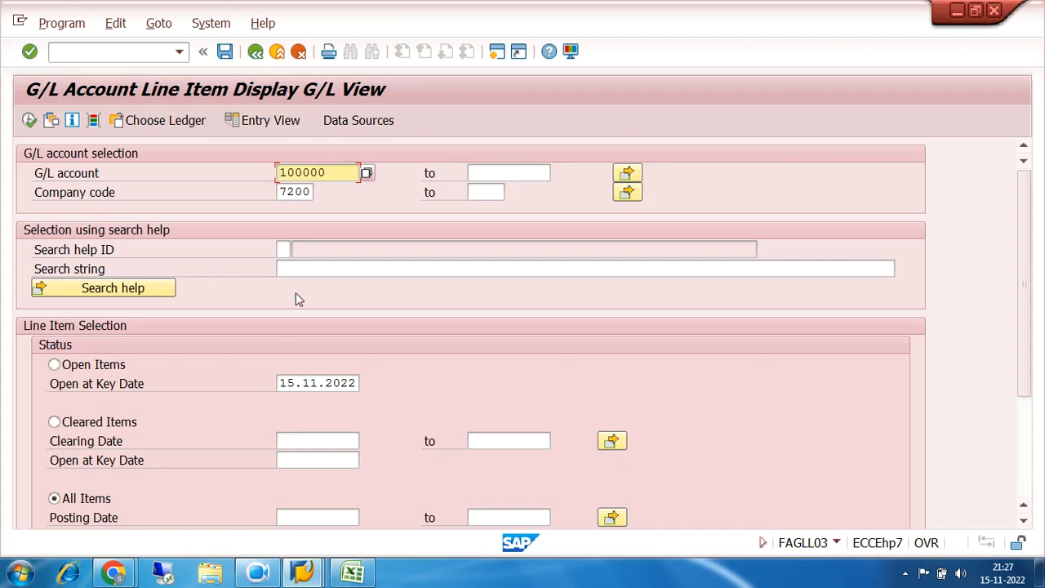
pyautogui.press('BackSpace')
pyautogui.press('BackSpace')
pyautogui.press('BackSpace')
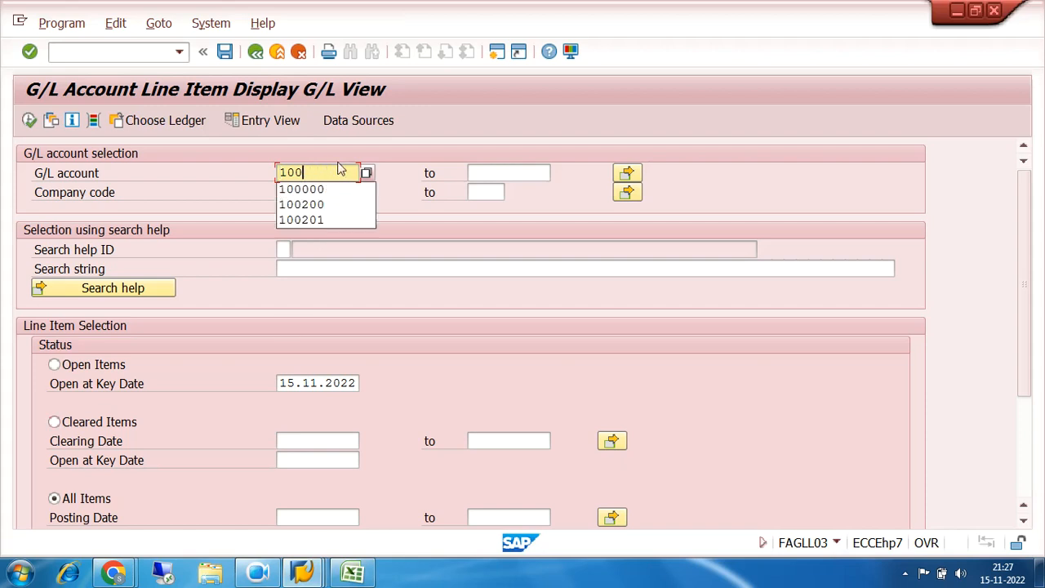
pyautogui.press('BackSpace')
pyautogui.write('400201')
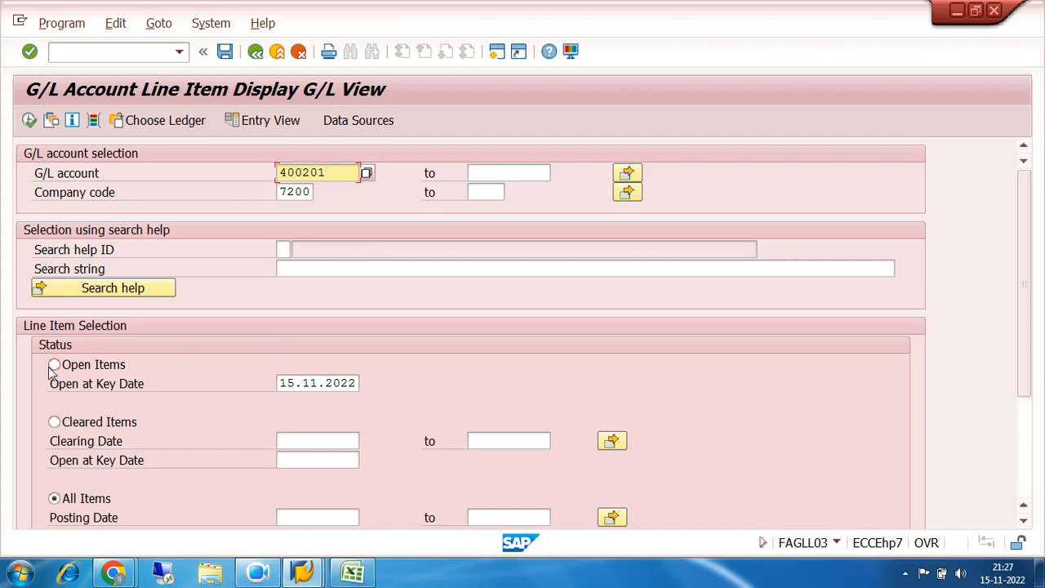
pyautogui.click(30, 120)
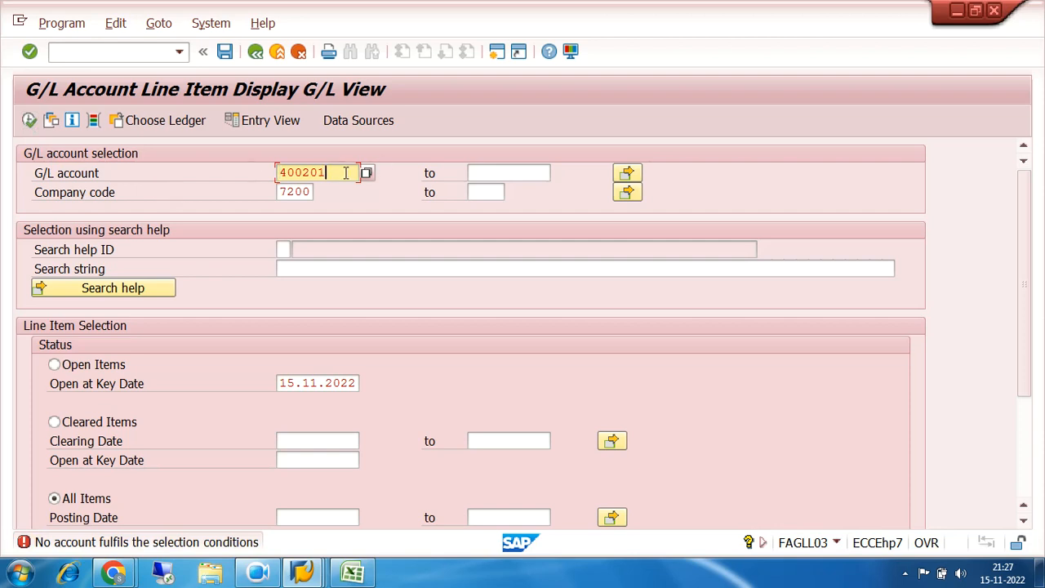
# List all line items of G/L account 100201 in company code 7200 and examine the open item from 31.10.2022
pyautogui.press('BackSpace')
pyautogui.press('BackSpace')
pyautogui.press('BackSpace')
pyautogui.press('BackSpace')
pyautogui.press('BackSpace')
pyautogui.press('BackSpace')
pyautogui.write('100201')
pyautogui.press('F8')
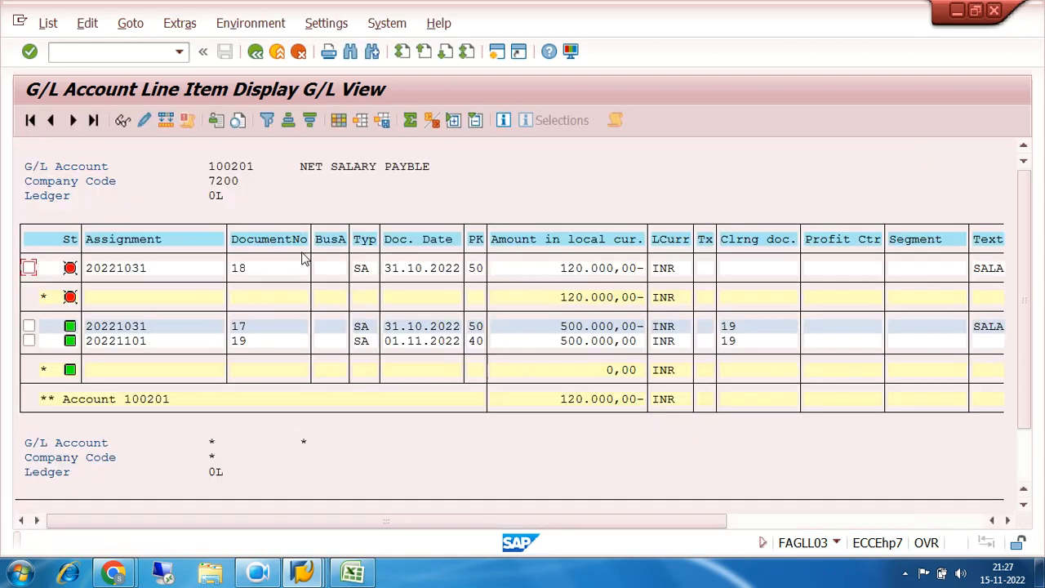
pyautogui.click(129, 269)
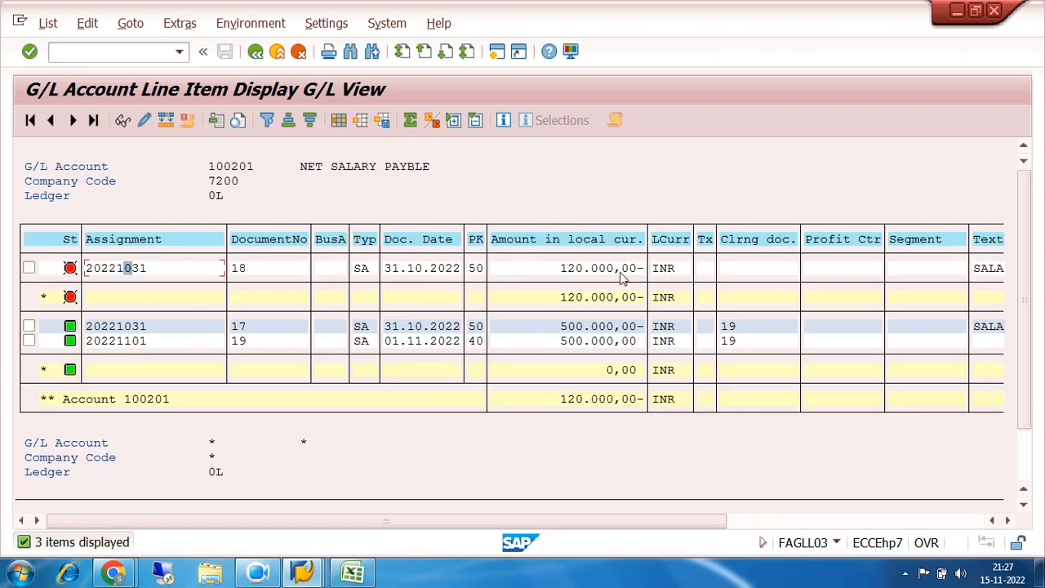
pyautogui.click(594, 275)
# Leave the line item display and open transaction F-07 Outgoing Payments
pyautogui.click(255, 51)
pyautogui.click(254, 52)
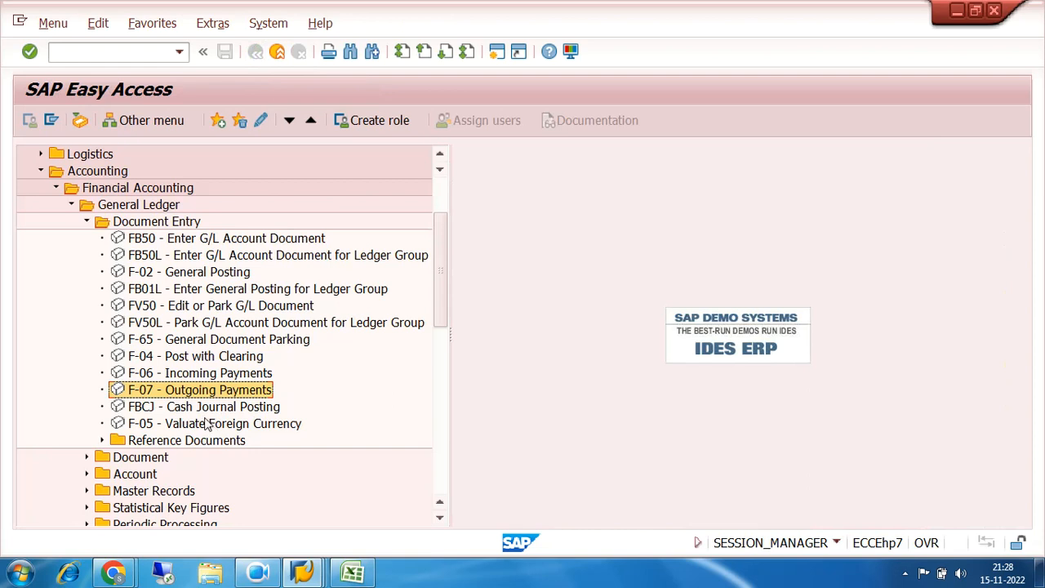
pyautogui.doubleClick(153, 392)
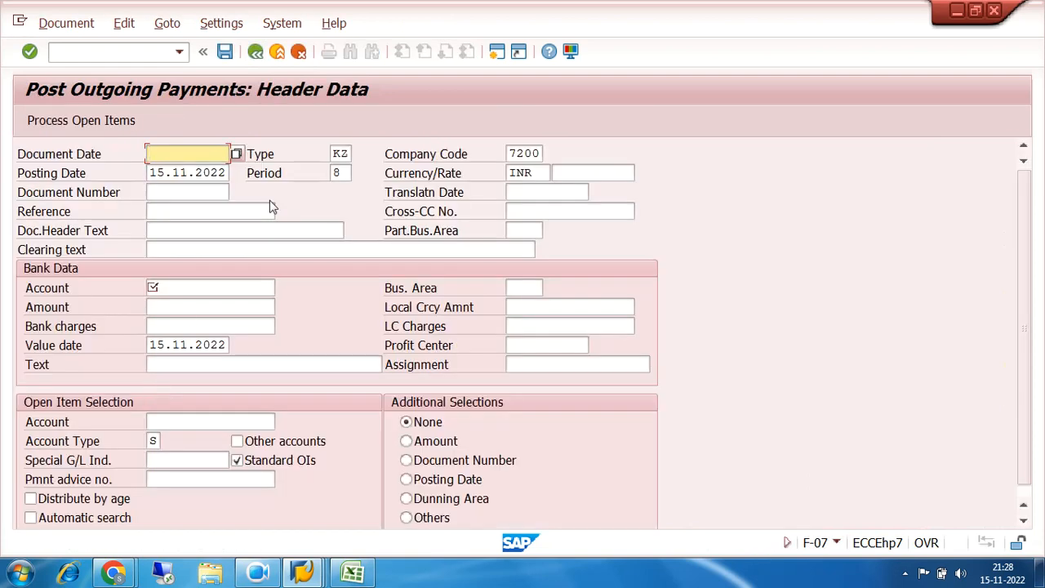
# Set the document date of the outgoing payment to 01.11.2022
pyautogui.write('01.0')
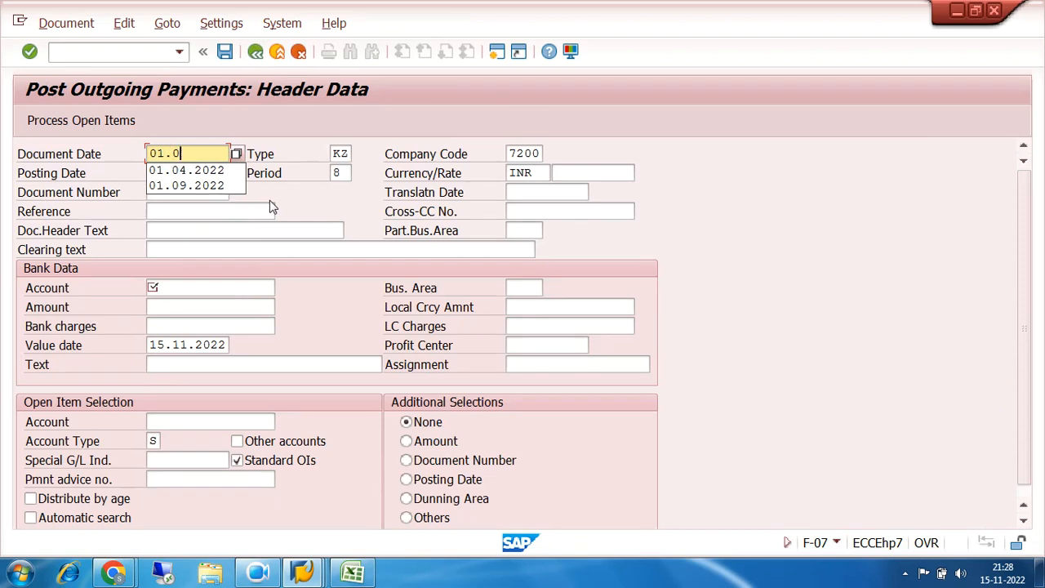
pyautogui.write('11')
pyautogui.press('BackSpace')
pyautogui.press('BackSpace')
pyautogui.press('BackSpace')
pyautogui.write('11.2022')
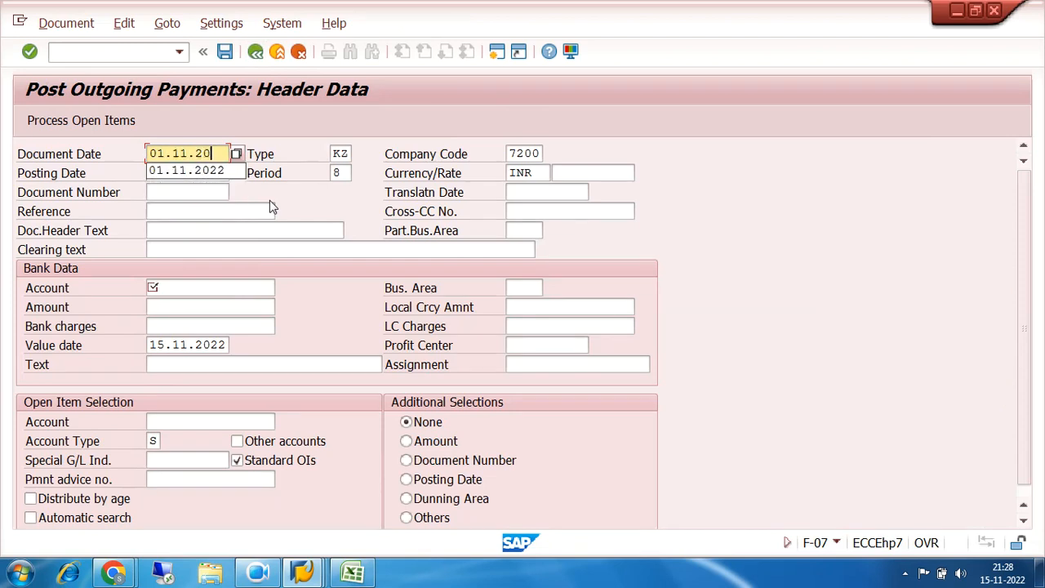
pyautogui.press('Tab')
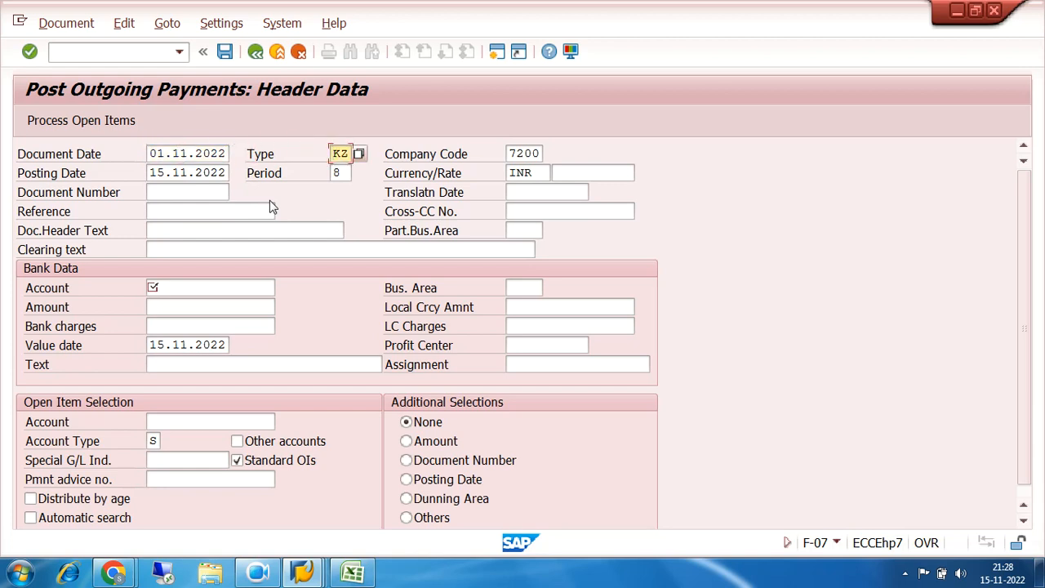
# Set the document type to SA and the posting date to 01.11.2022 in the payment header
pyautogui.write('sa')
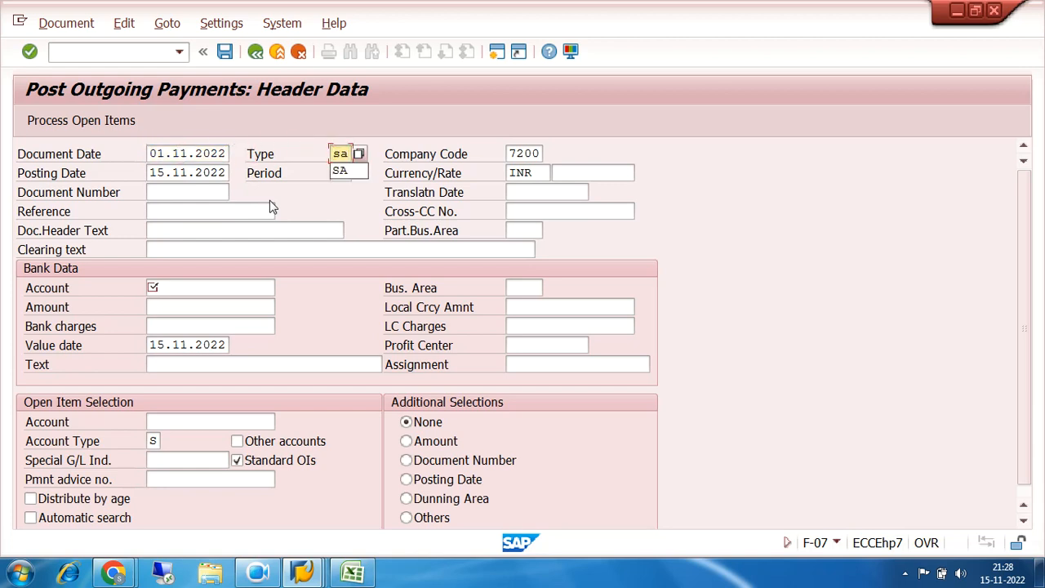
pyautogui.press('BackSpace')
pyautogui.press('BackSpace')
pyautogui.write('sa')
pyautogui.press('Return')
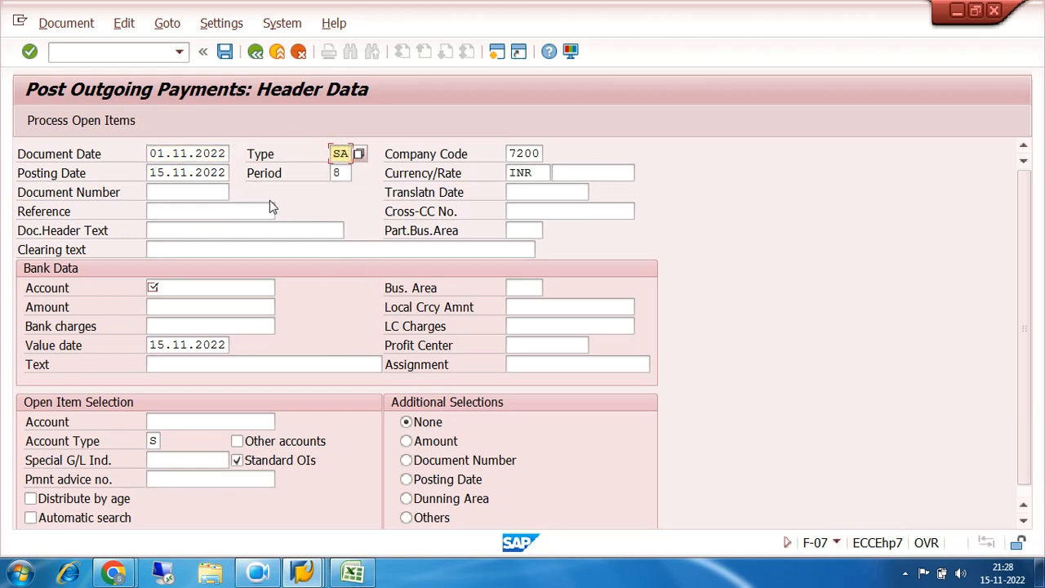
pyautogui.press('Tab')
pyautogui.press('Tab')
pyautogui.write('01')
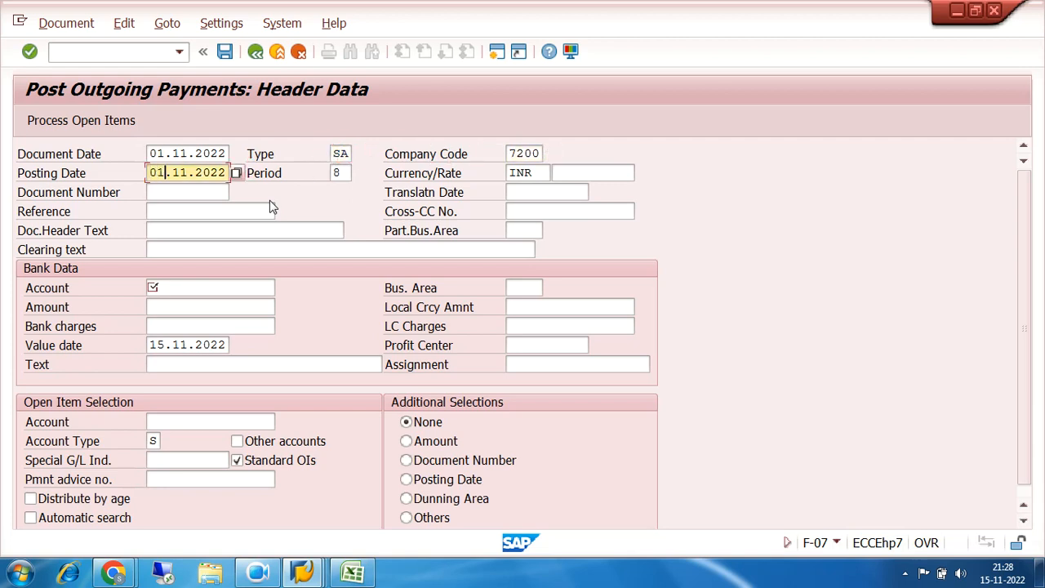
# Fill in the bank data with account 200000, amount 105000 and the text PARTIAL CLEARING
pyautogui.click(238, 292)
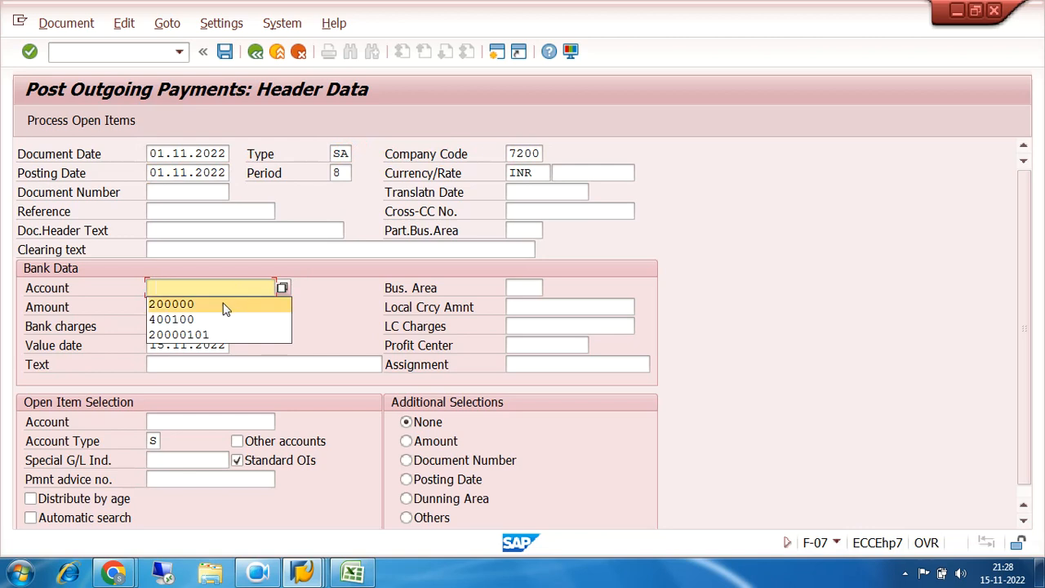
pyautogui.click(226, 305)
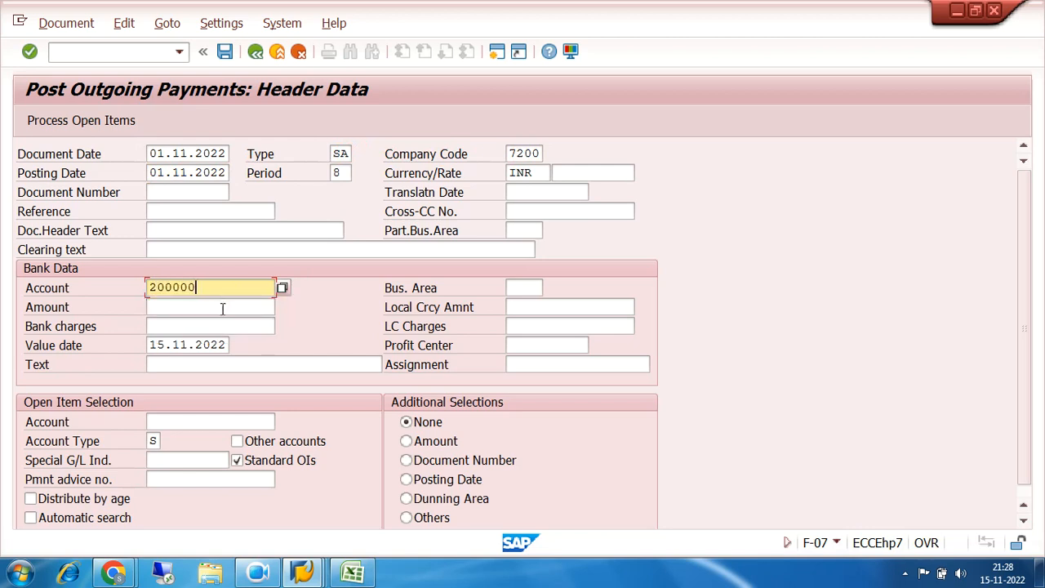
pyautogui.click(222, 309)
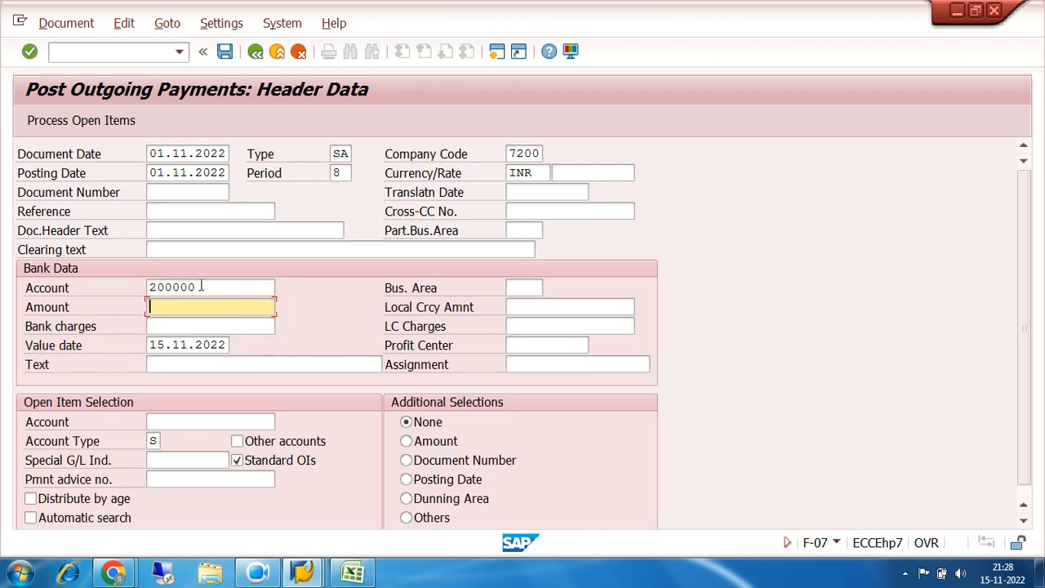
pyautogui.write('105000')
pyautogui.click(232, 363)
pyautogui.write('PART')
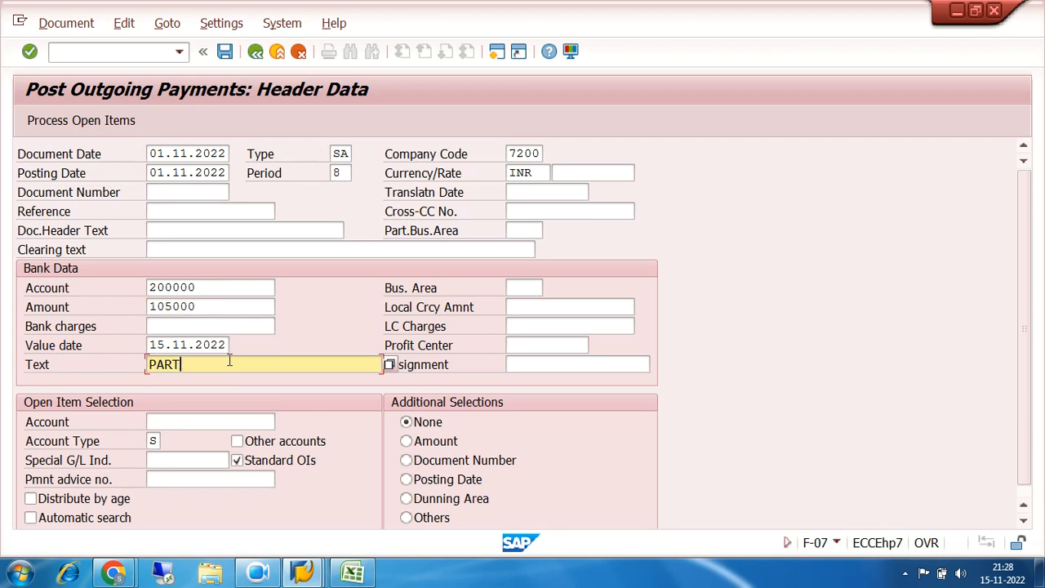
pyautogui.write('IAL CLEARING')
# Select the open items of account 100201 for processing and show them for entering partial payments
pyautogui.click(239, 420)
pyautogui.write('100201')
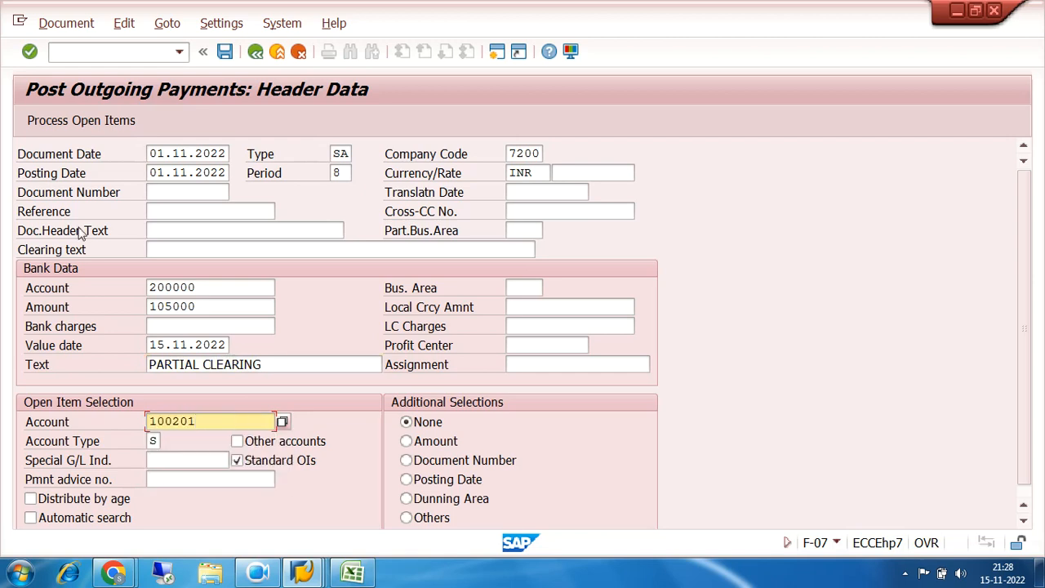
pyautogui.click(43, 127)
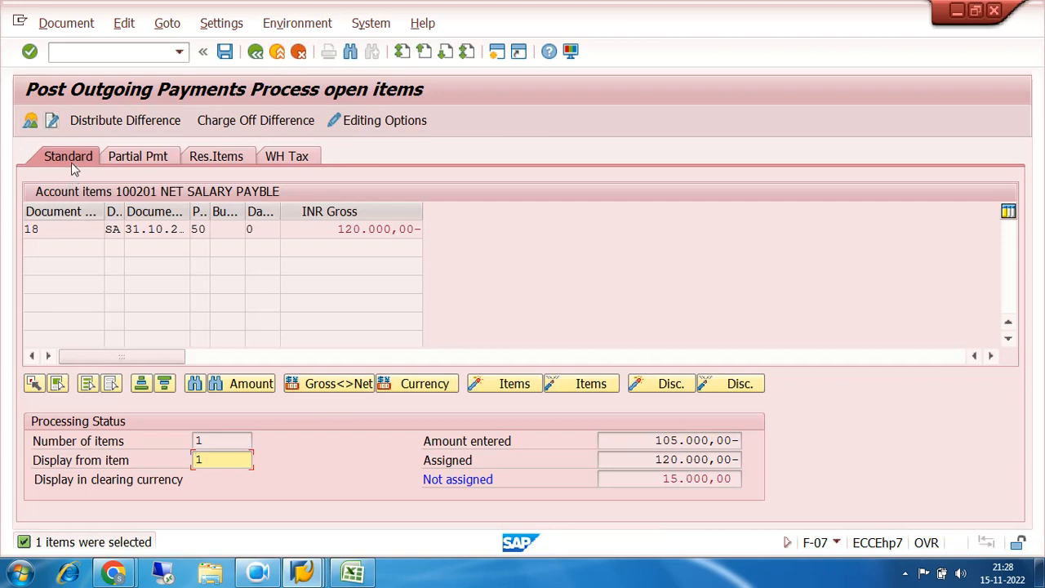
pyautogui.click(138, 160)
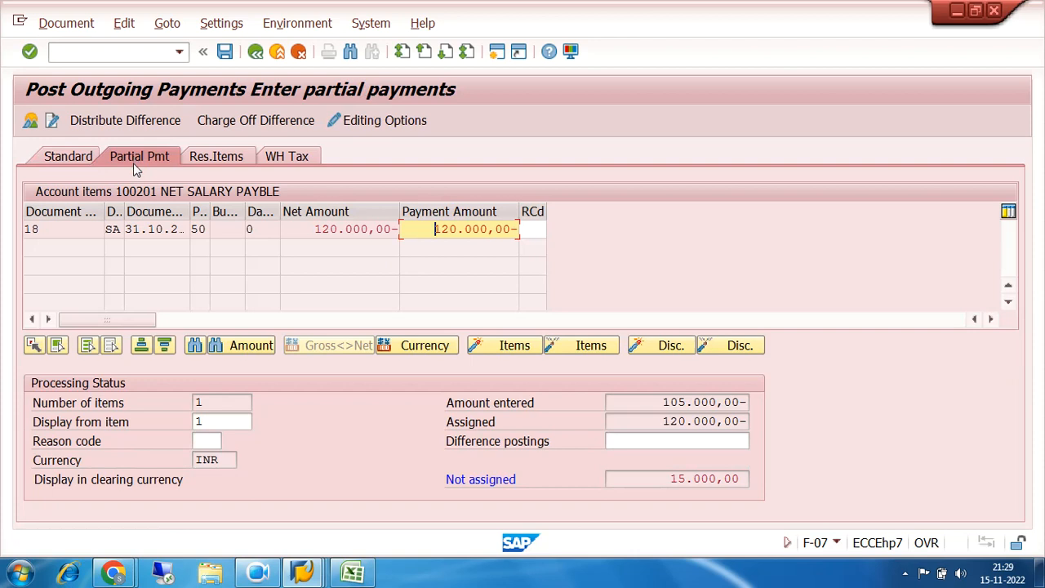
pyautogui.click(258, 573)
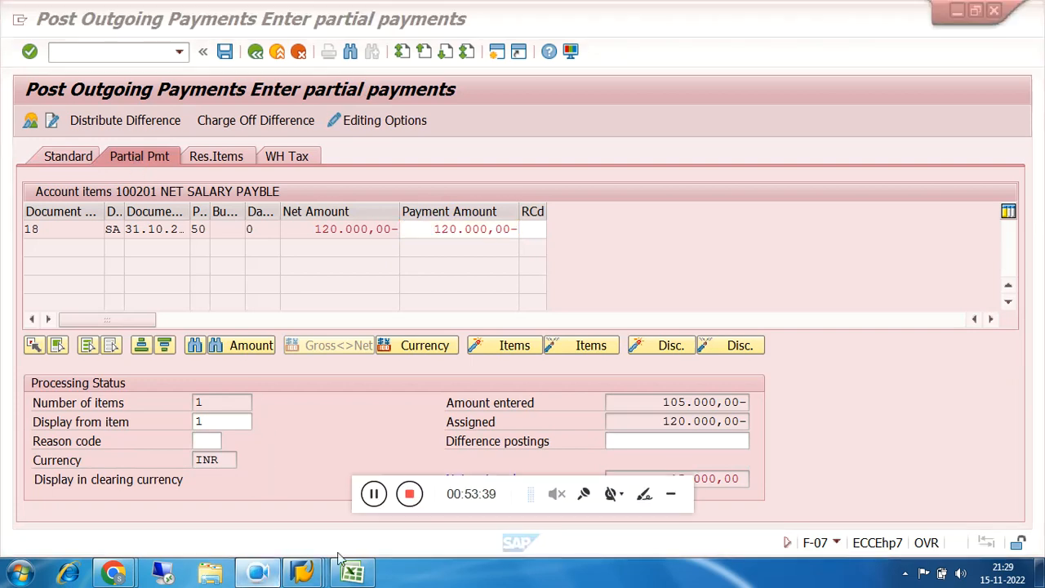
pyautogui.click(670, 493)
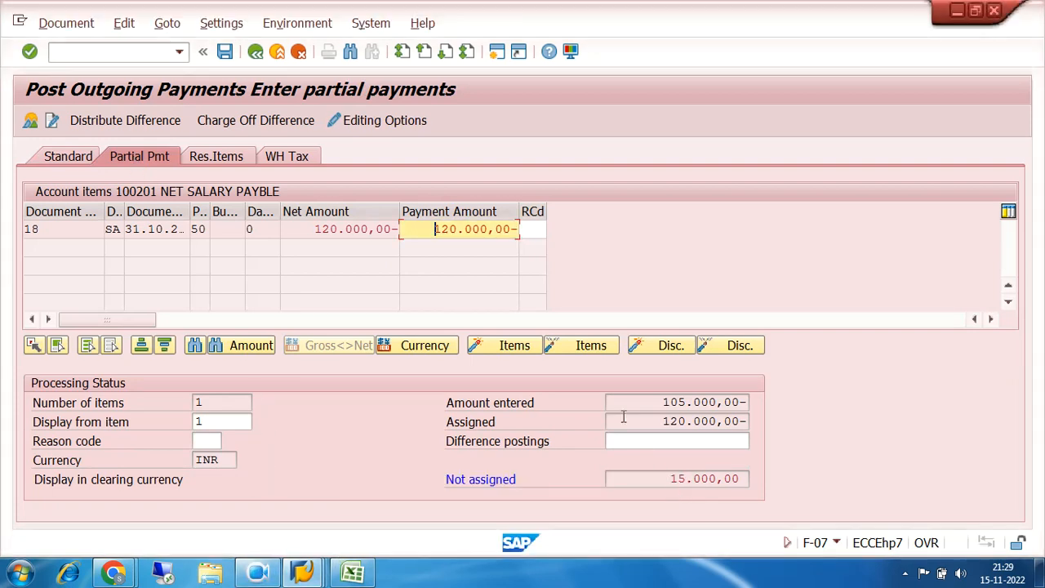
# Compare the entered and assigned amounts, and assign 105.000,00 as the partial payment amount of the 31.10.2022 open item
pyautogui.moveTo(666, 402); pyautogui.dragTo(751, 399)
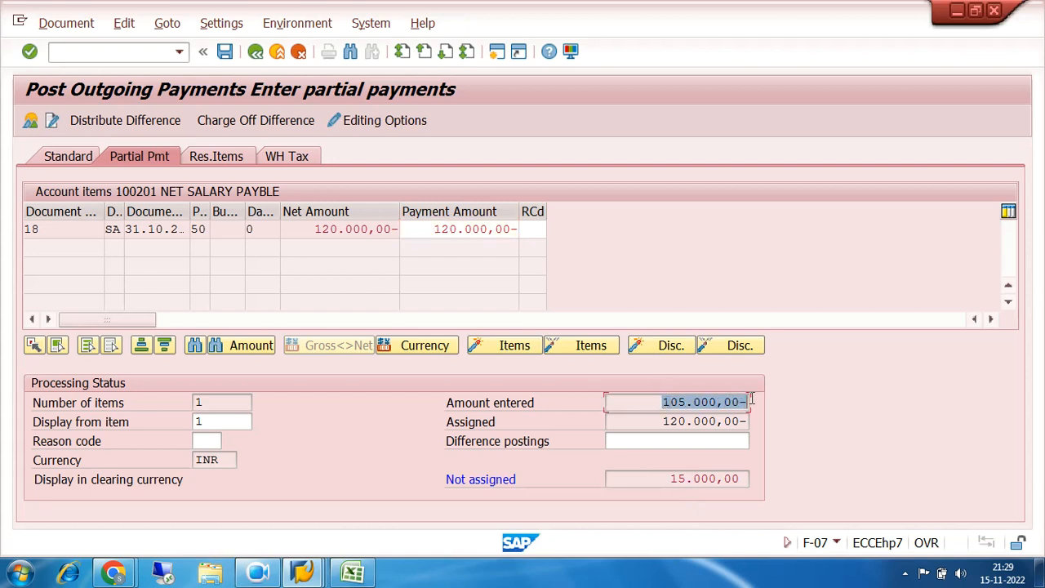
pyautogui.moveTo(662, 422); pyautogui.dragTo(741, 421)
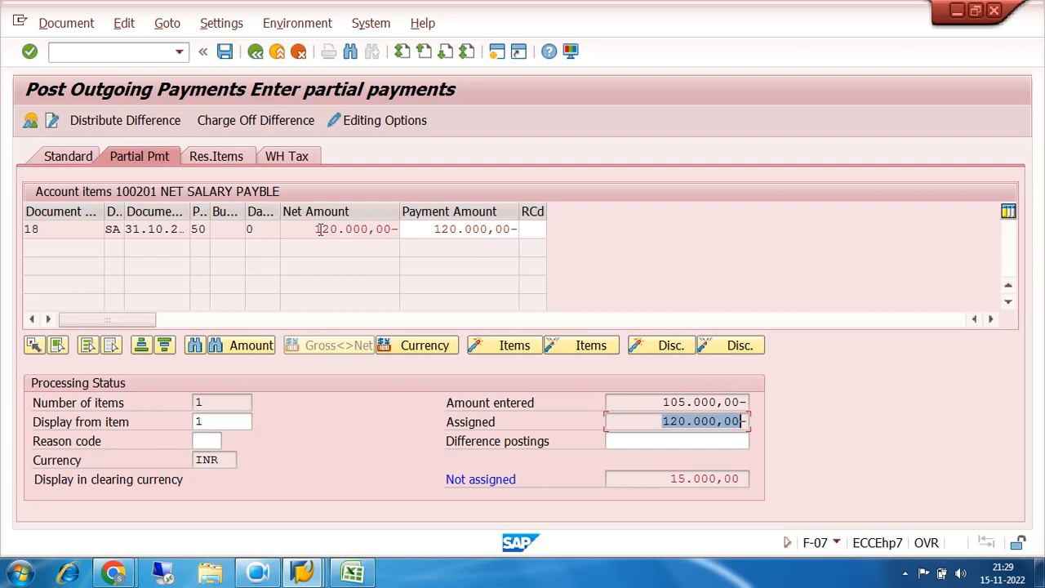
pyautogui.moveTo(320, 229); pyautogui.dragTo(397, 231)
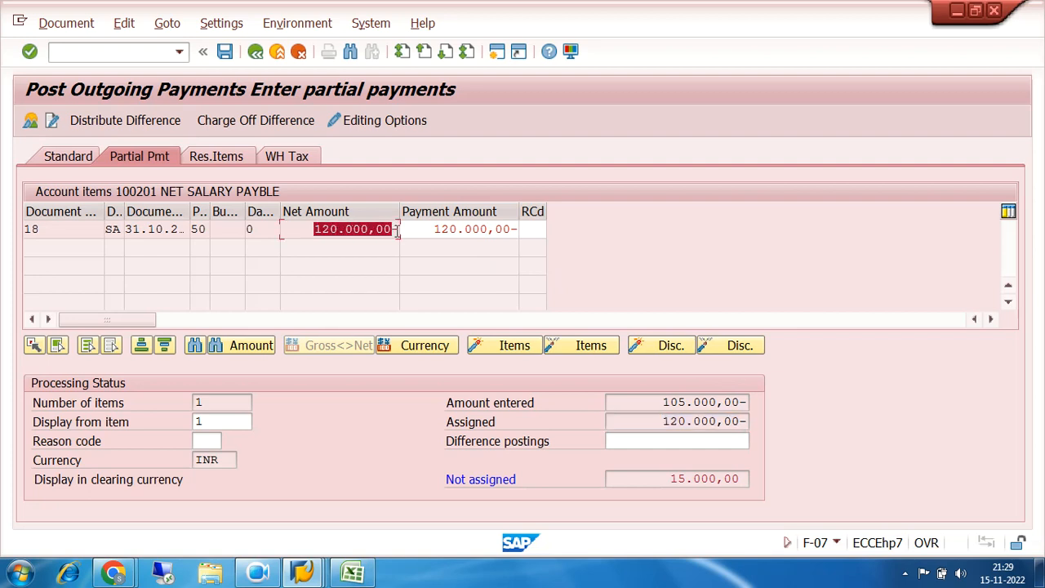
pyautogui.moveTo(431, 229); pyautogui.dragTo(522, 232)
pyautogui.doubleClick(476, 230)
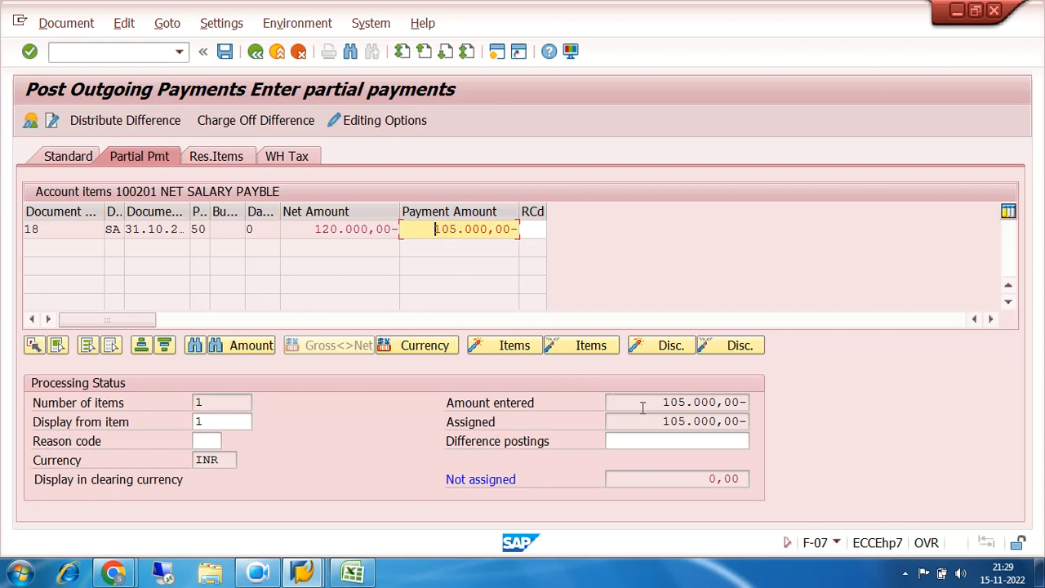
# Examine the entered and assigned totals against the net and payment amounts of the open item
pyautogui.moveTo(650, 401); pyautogui.dragTo(743, 402)
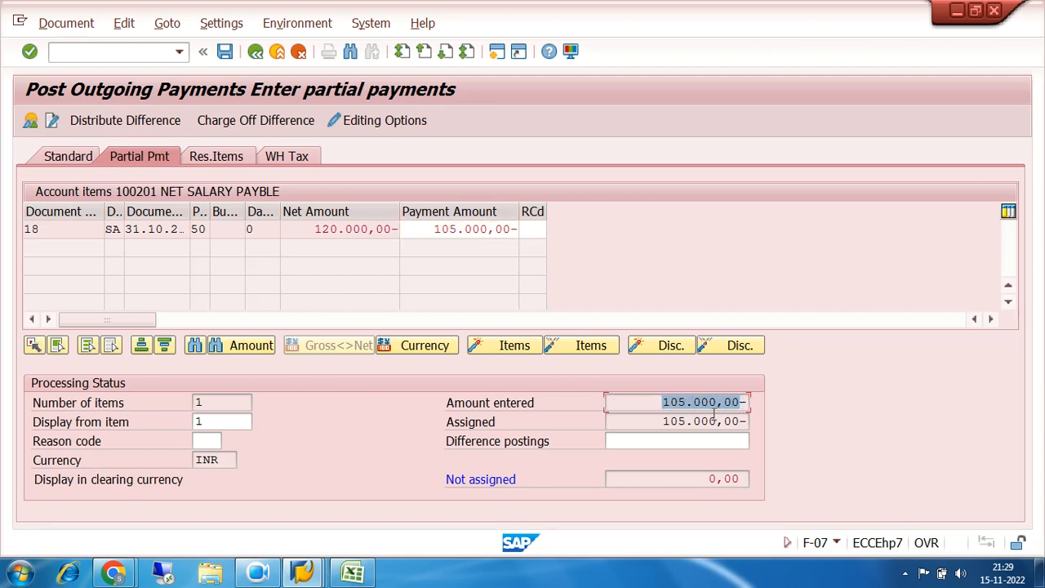
pyautogui.moveTo(659, 421); pyautogui.dragTo(748, 420)
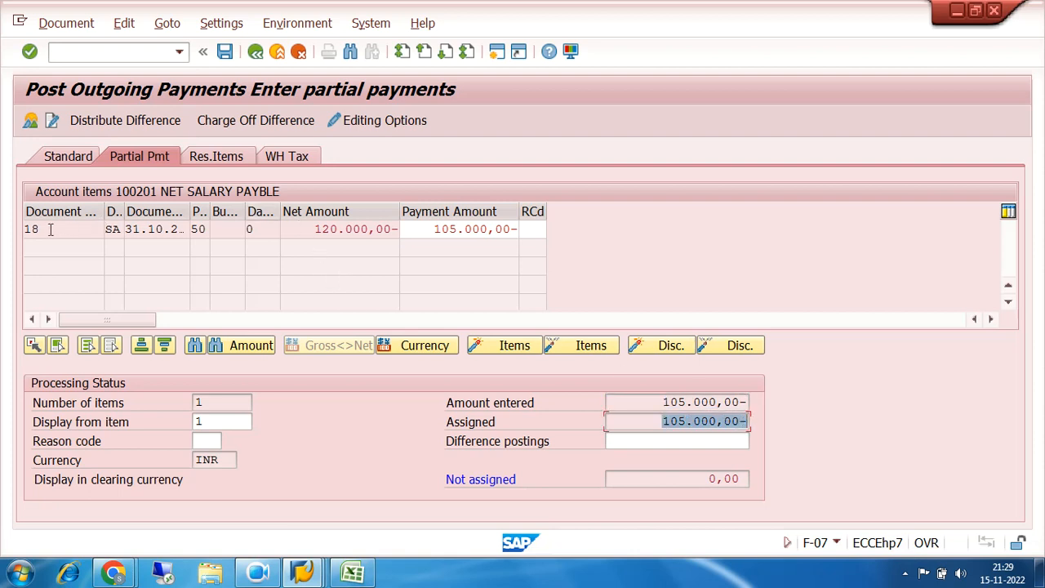
pyautogui.moveTo(53, 230); pyautogui.dragTo(9, 235)
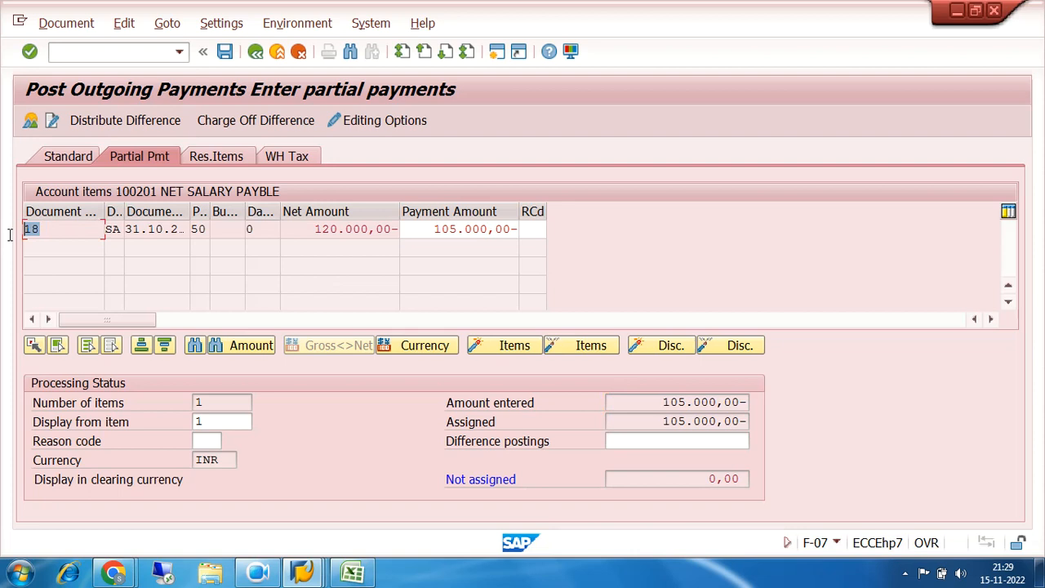
pyautogui.moveTo(315, 230); pyautogui.dragTo(518, 232)
pyautogui.click(431, 231)
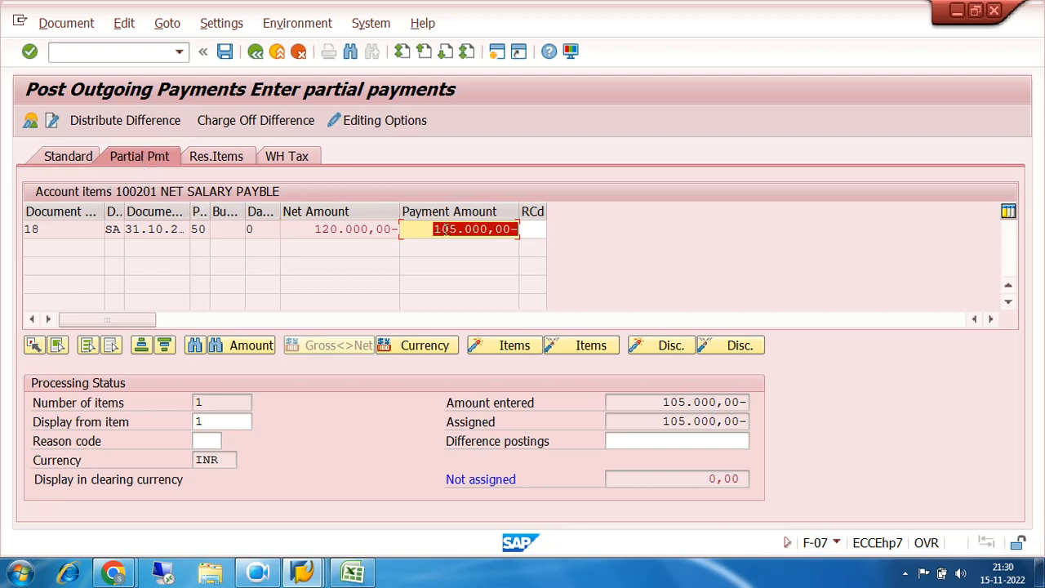
pyautogui.moveTo(432, 229); pyautogui.dragTo(520, 231)
pyautogui.moveTo(662, 401); pyautogui.dragTo(747, 402)
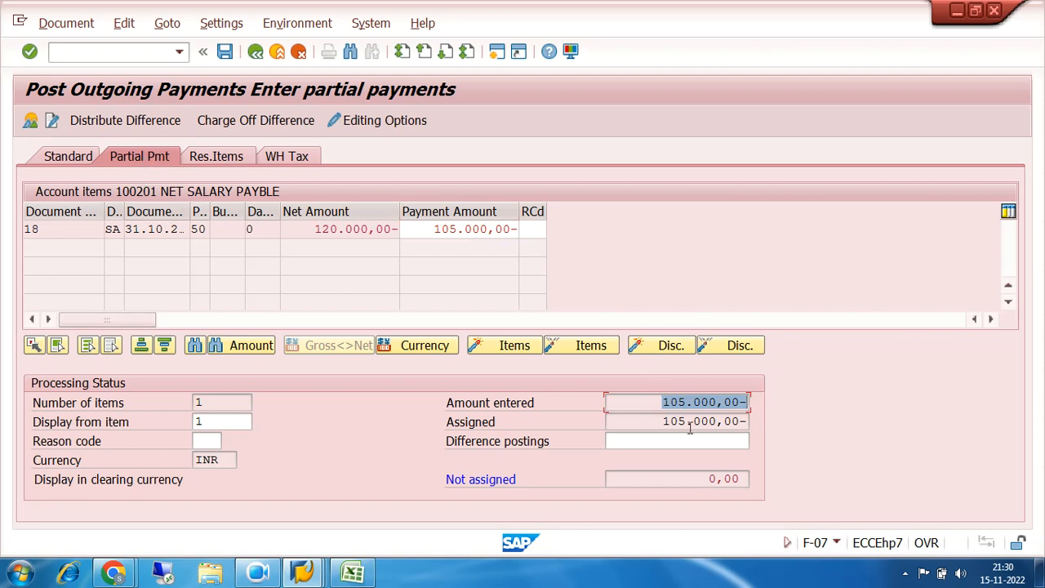
pyautogui.moveTo(660, 422); pyautogui.dragTo(755, 423)
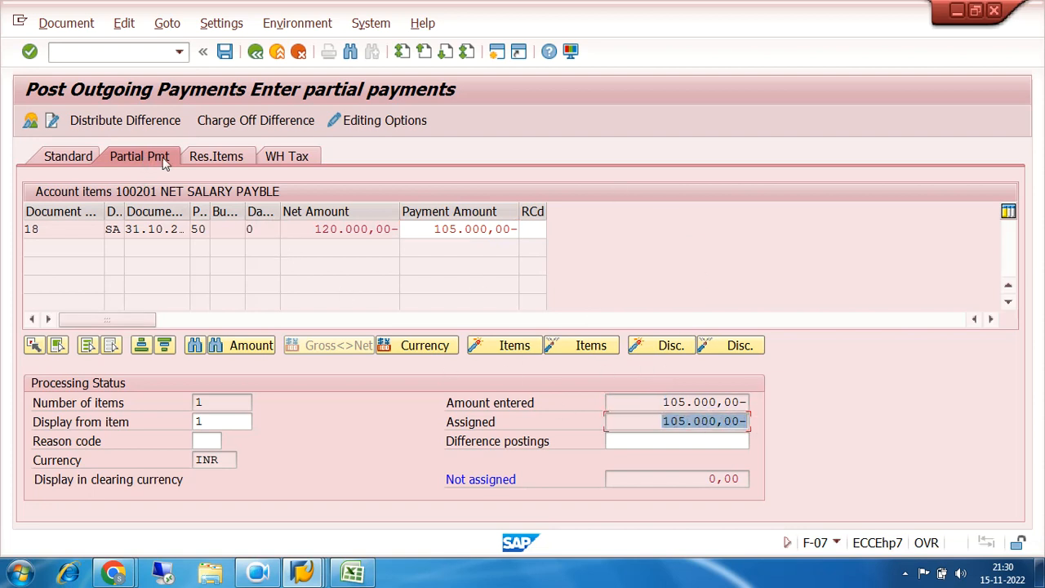
# Simulate the payment document and set the text of the net salary payable line to PARTIAL CLEARING
pyautogui.click(60, 26)
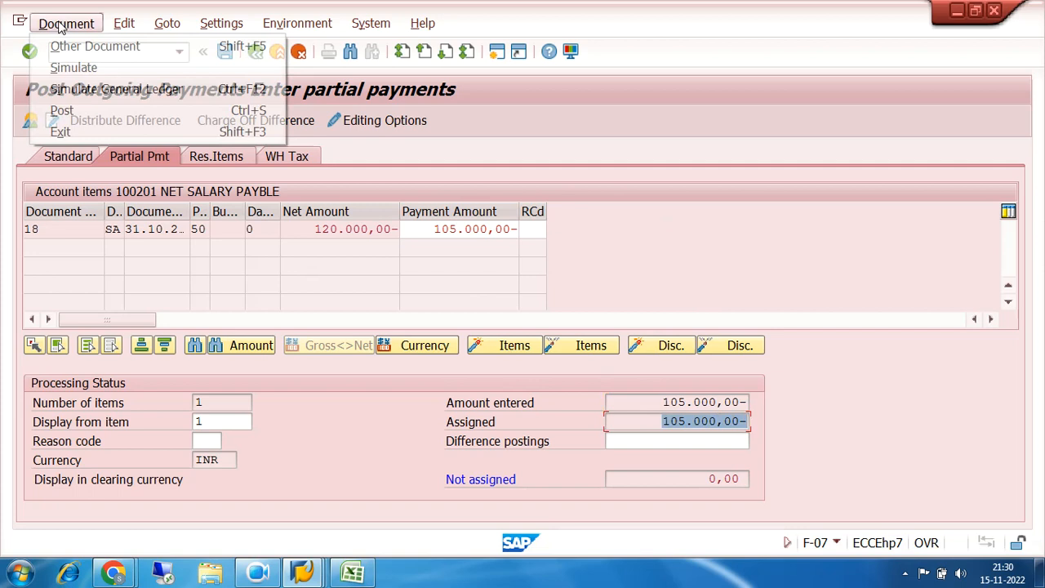
pyautogui.click(73, 66)
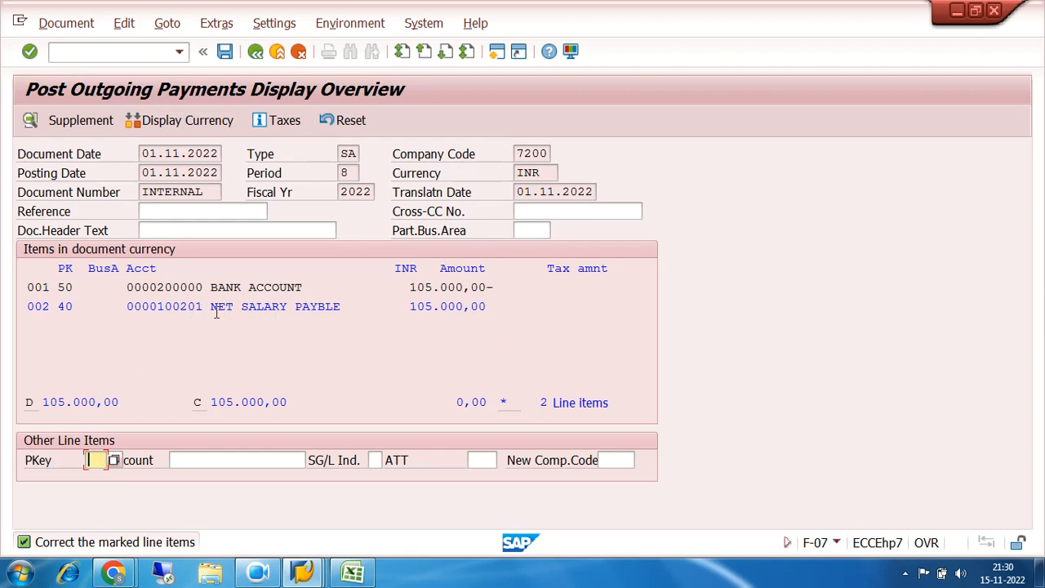
pyautogui.doubleClick(274, 305)
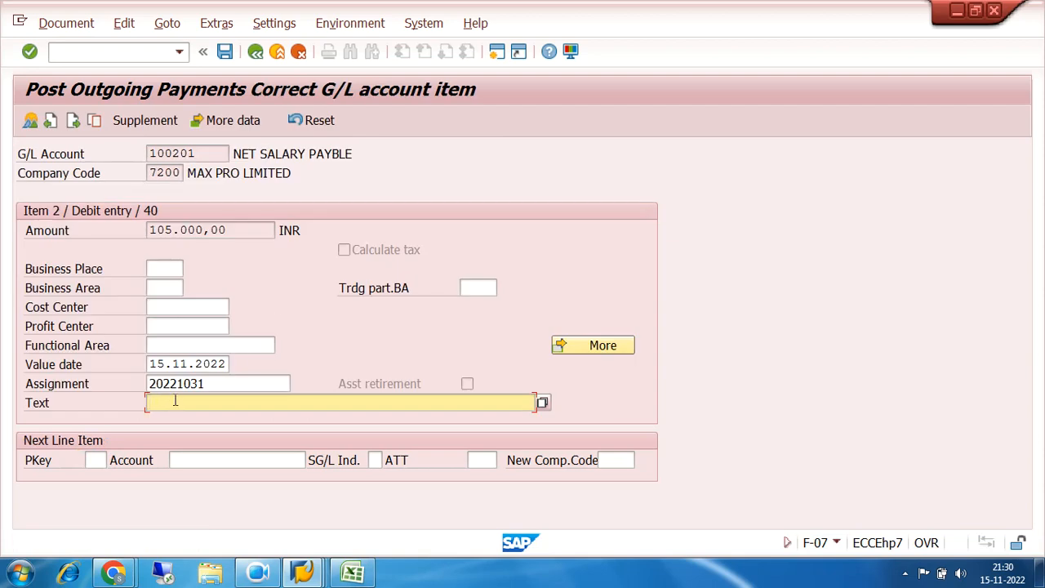
pyautogui.write('PAR')
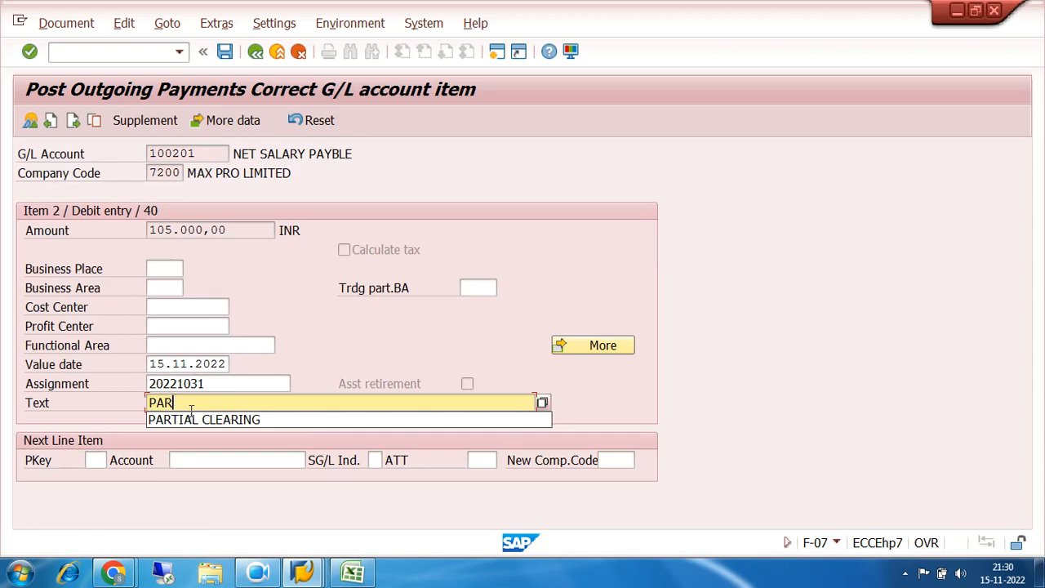
pyautogui.click(201, 420)
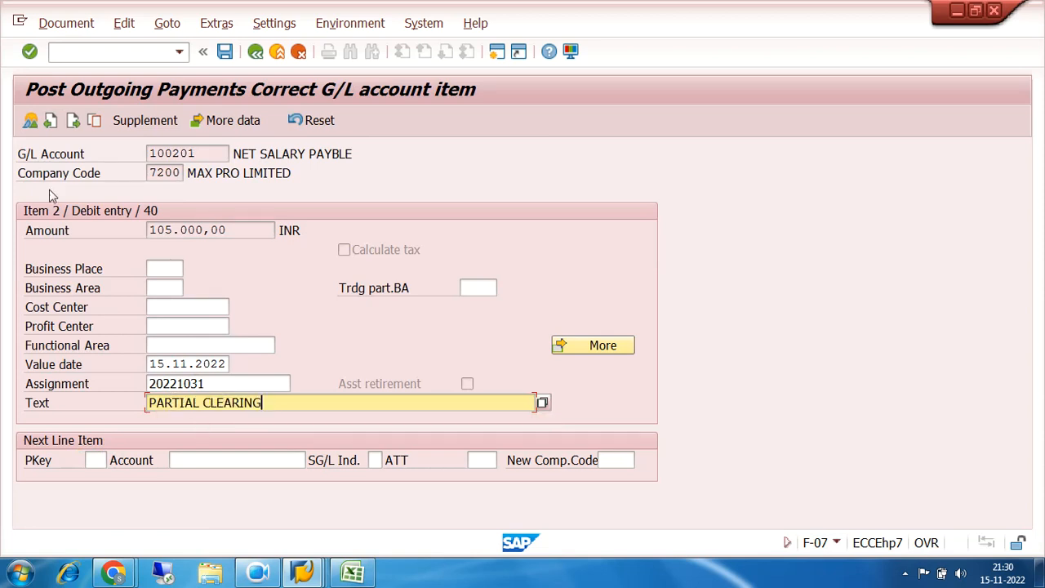
pyautogui.click(29, 120)
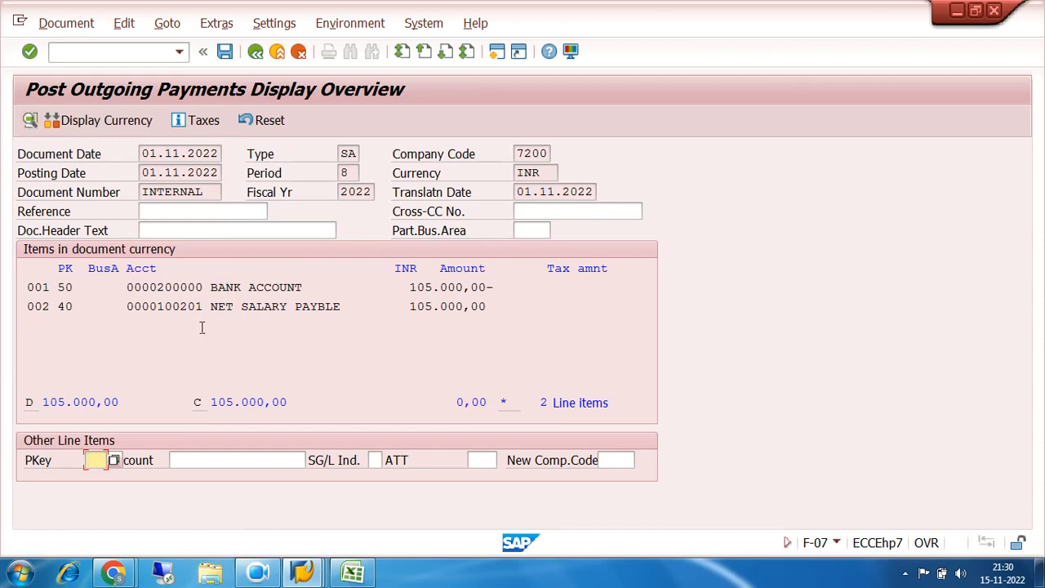
# Check the bank and net salary payable lines in the overview and post the outgoing payment
pyautogui.moveTo(214, 311); pyautogui.dragTo(520, 306)
pyautogui.moveTo(211, 287); pyautogui.dragTo(495, 286)
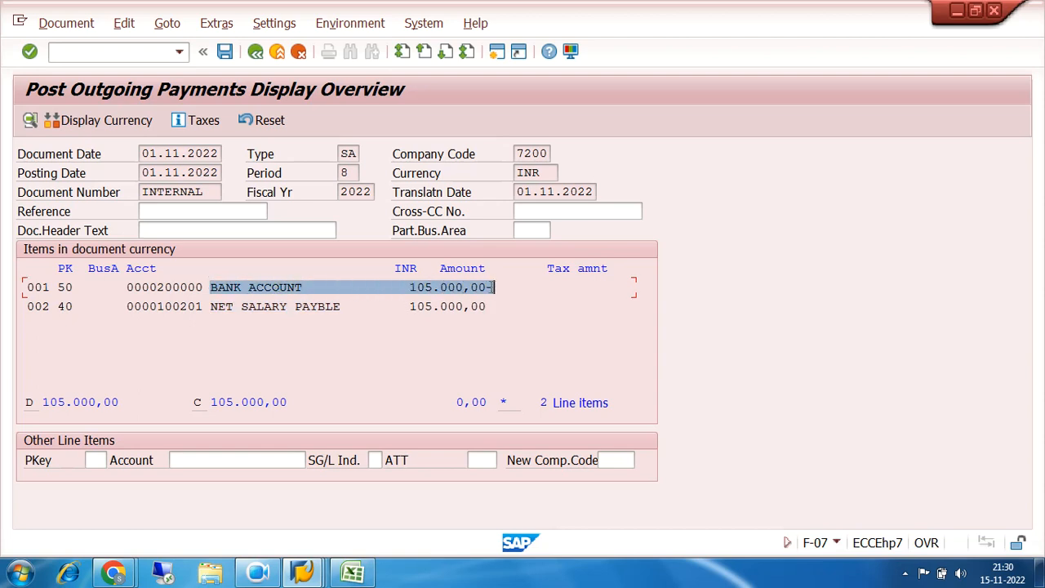
pyautogui.click(223, 54)
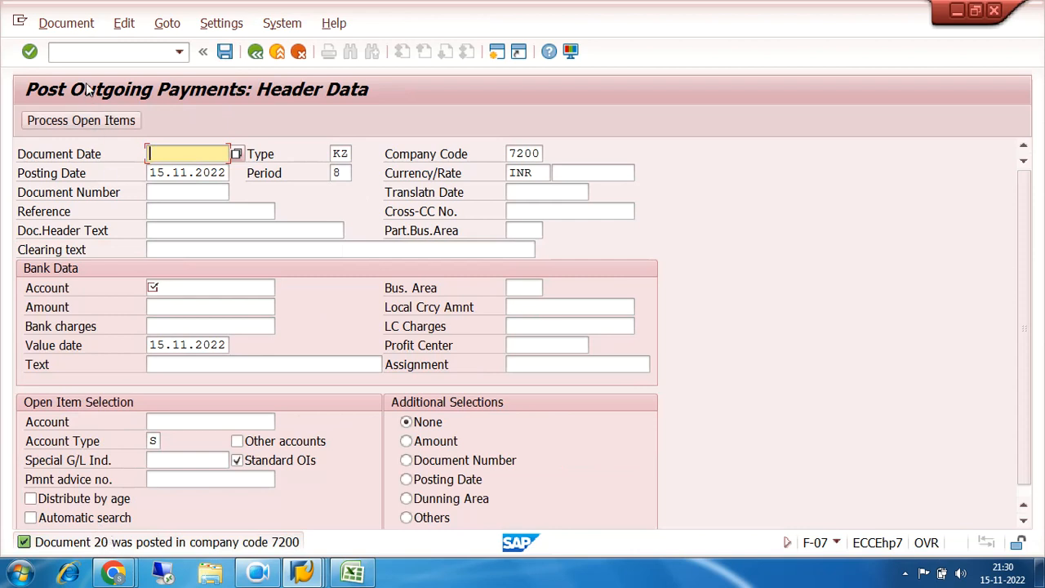
# List the open items of G/L account 100201 in company code 7200 with FAGLL03 and compare both documents' amounts
pyautogui.click(101, 51)
pyautogui.write('/')
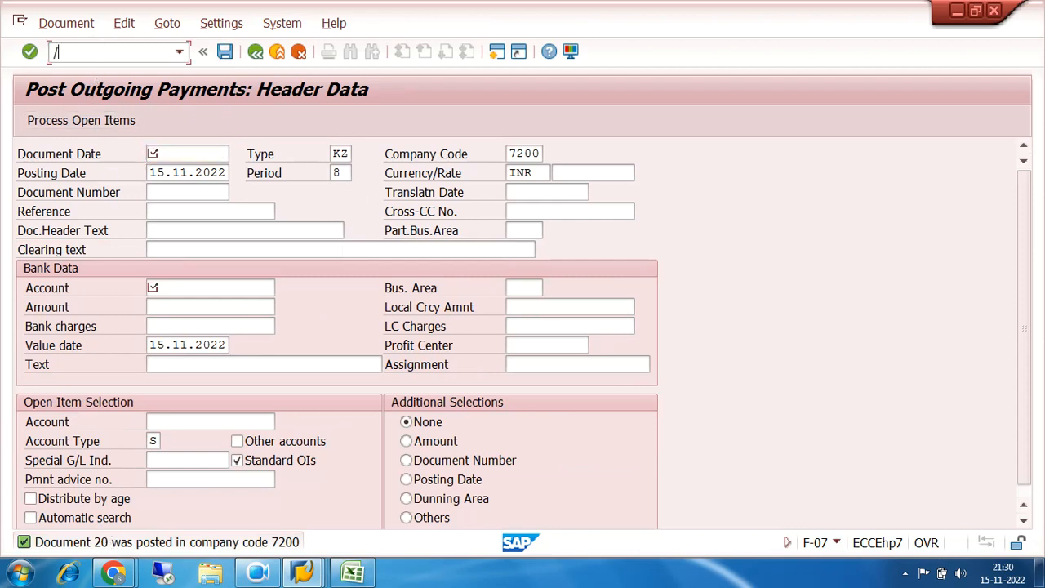
pyautogui.write('NFAGLL03')
pyautogui.press('Return')
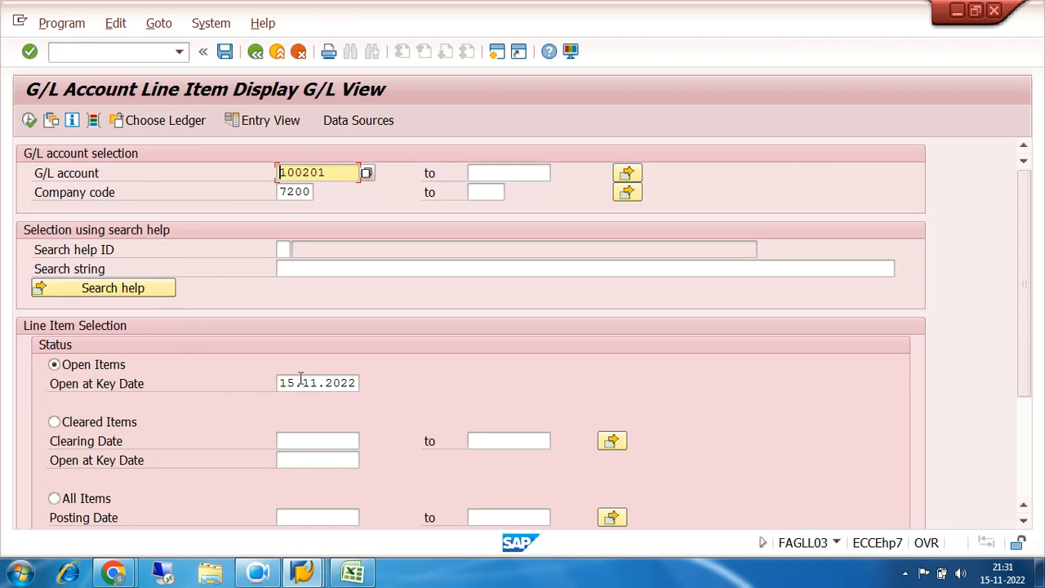
pyautogui.moveTo(333, 173); pyautogui.dragTo(229, 176)
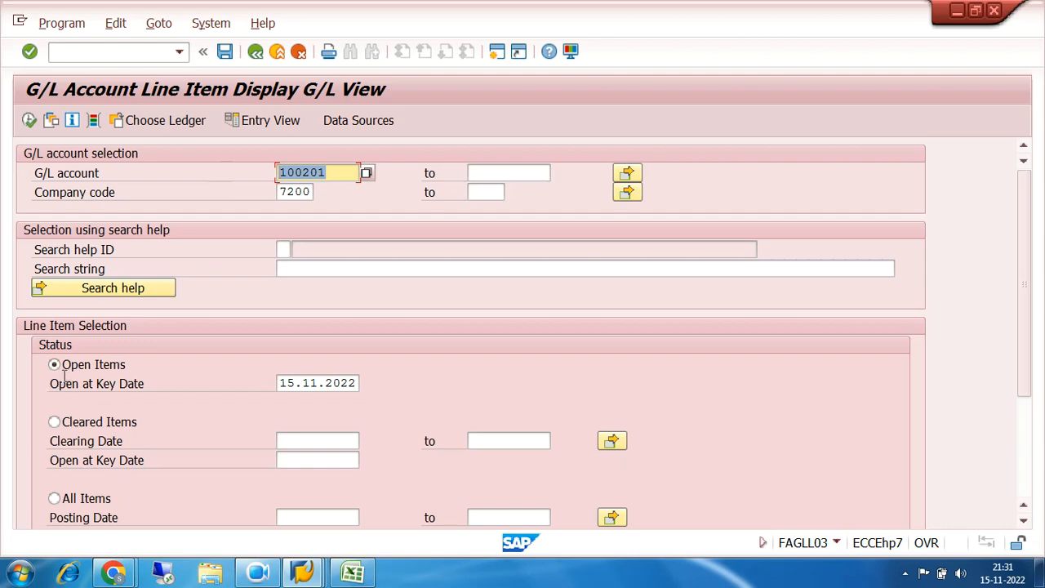
pyautogui.click(28, 121)
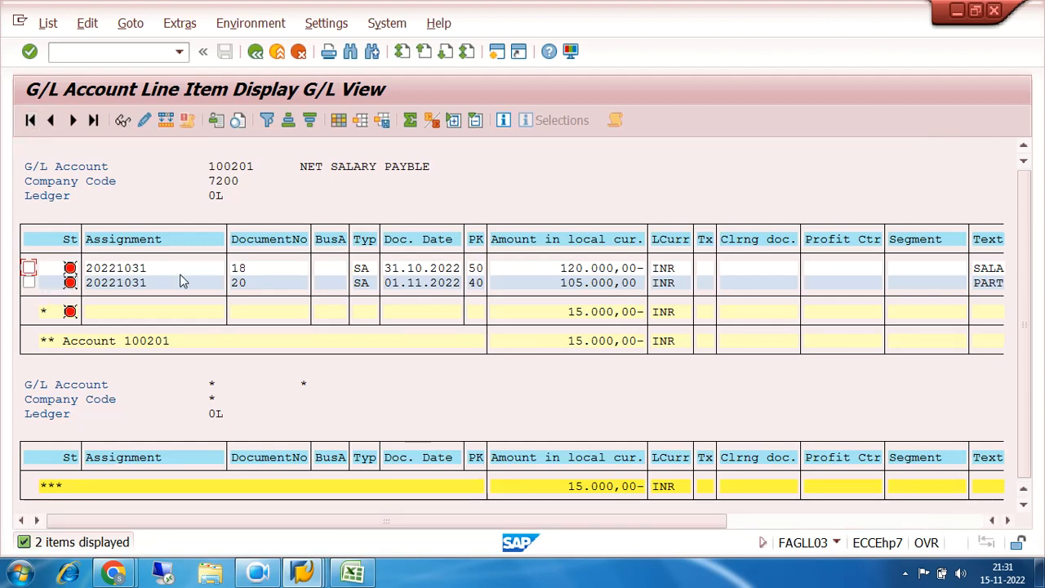
pyautogui.click(258, 271)
pyautogui.click(577, 270)
pyautogui.click(240, 285)
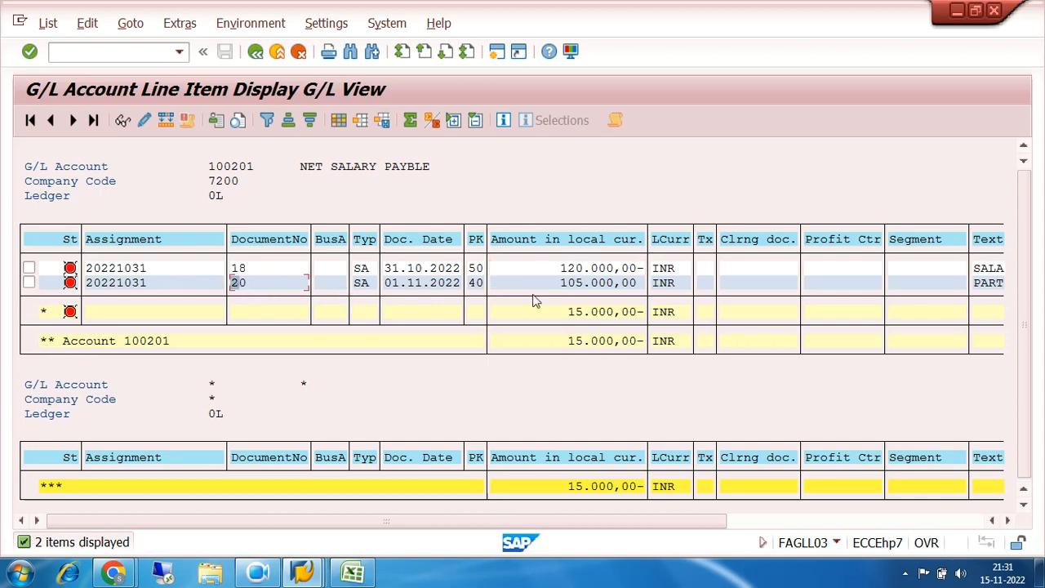
pyautogui.click(582, 286)
pyautogui.click(579, 270)
# Leave the line item display and reopen transaction F-07 Outgoing Payments for another payment
pyautogui.click(255, 51)
pyautogui.click(254, 54)
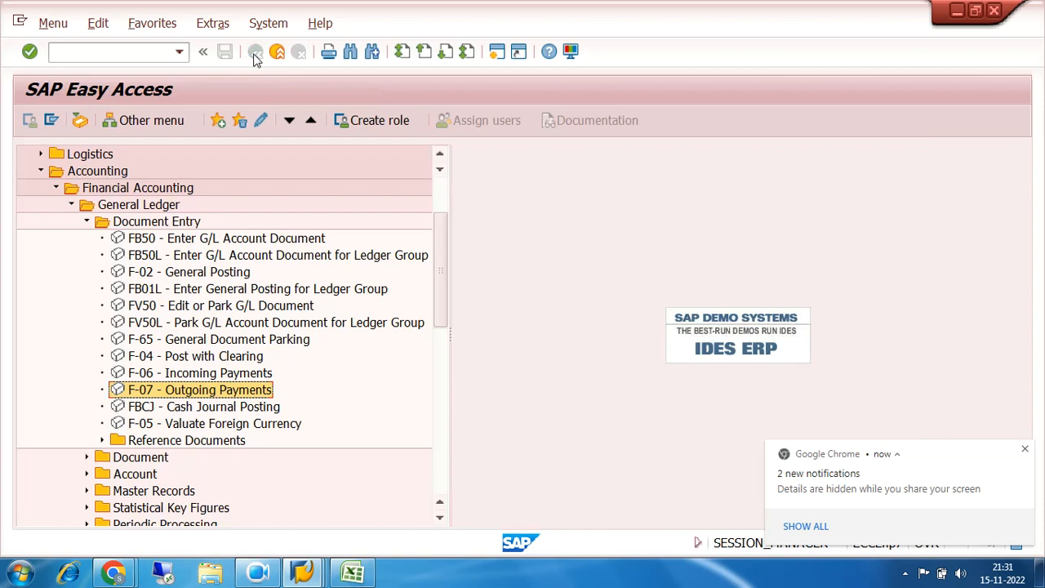
pyautogui.doubleClick(160, 395)
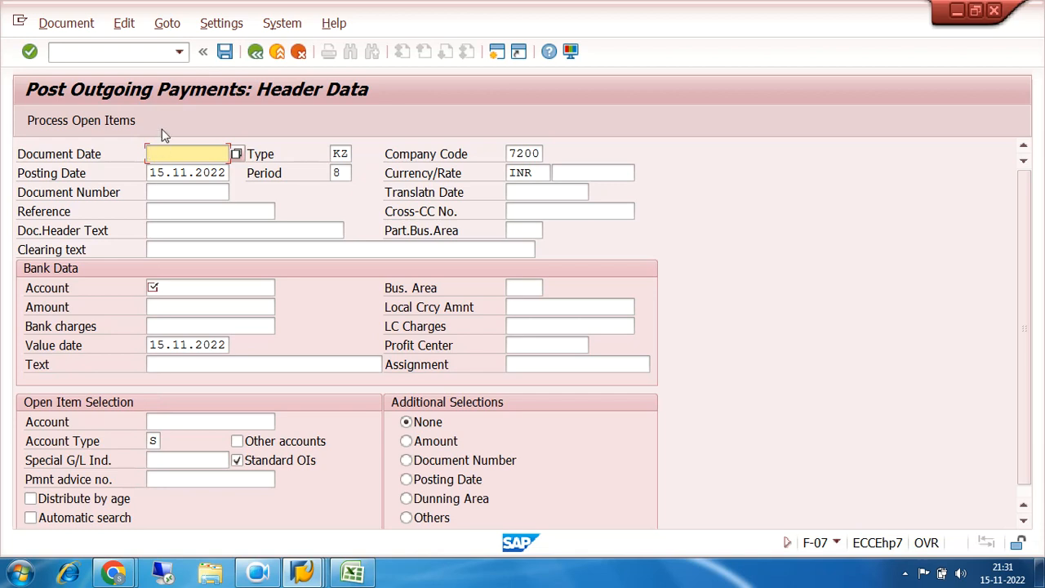
# Fill the payment header with document date 02.11.2022, document type SA and posting date 02.11.2022
pyautogui.write('02')
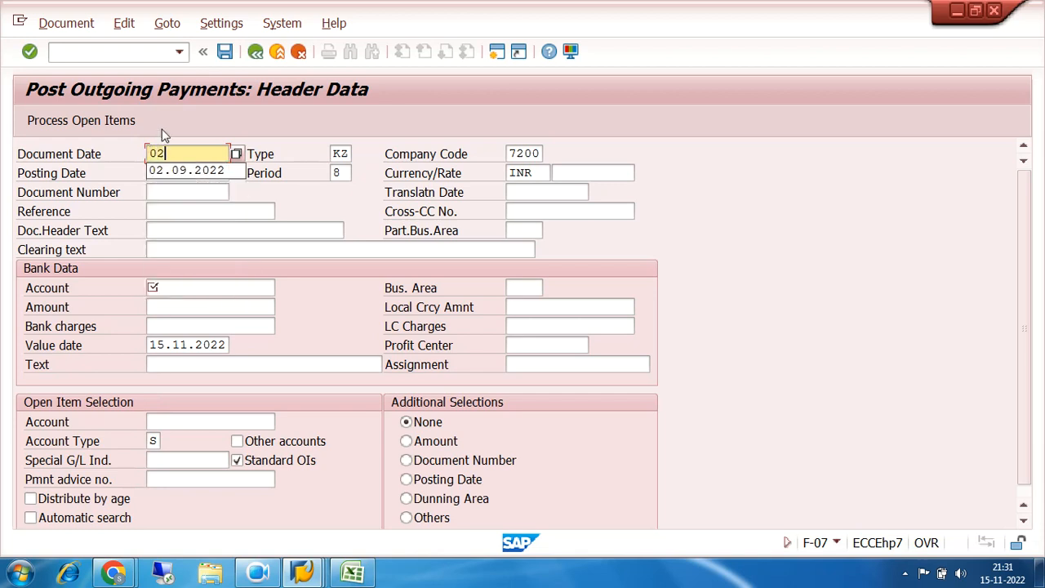
pyautogui.write('.11.2')
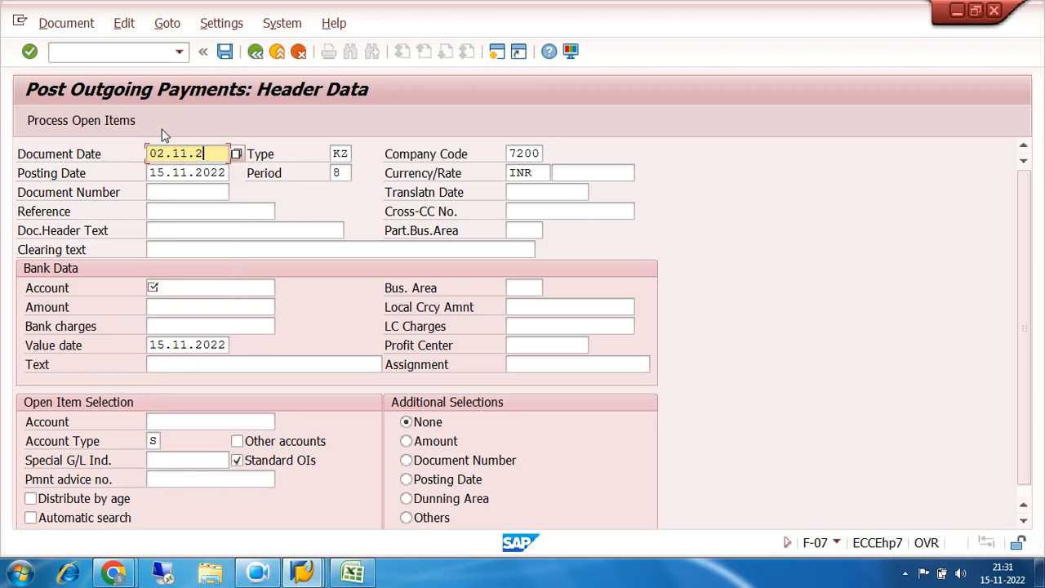
pyautogui.write('022')
pyautogui.press('Tab')
pyautogui.write('SA')
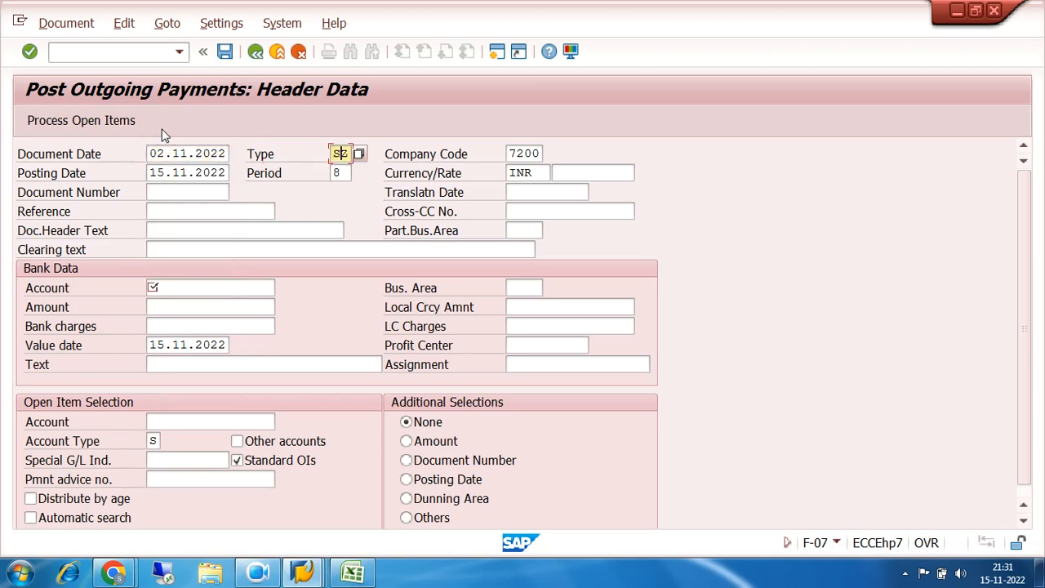
pyautogui.press('Tab')
pyautogui.press('Tab')
pyautogui.write('02.11')
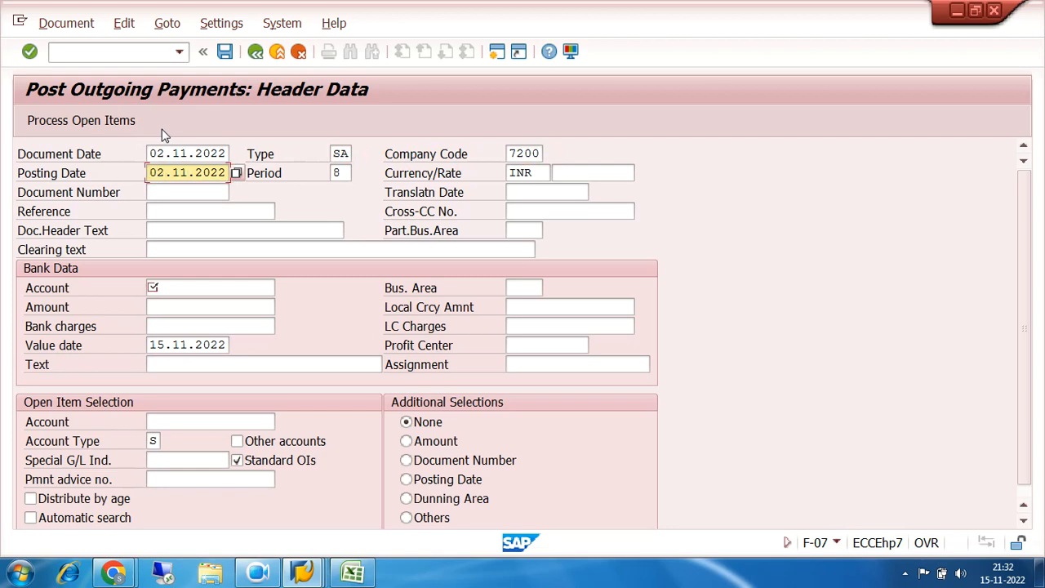
# Enter the bank data with account 200000, amount 15000 and the text REST PAYMENT CLEARING
pyautogui.click(204, 290)
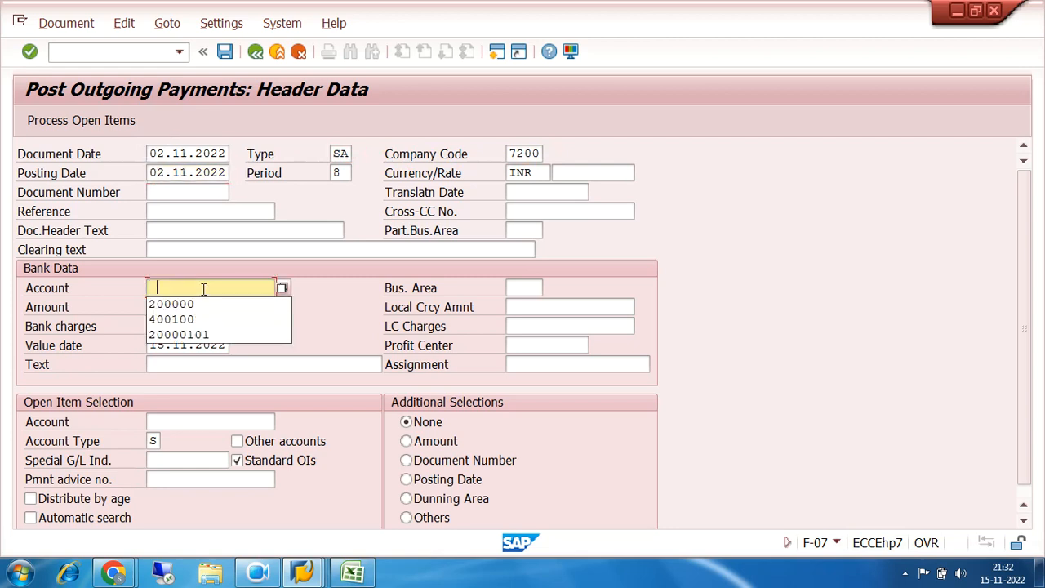
pyautogui.click(198, 305)
pyautogui.click(192, 304)
pyautogui.write('15000')
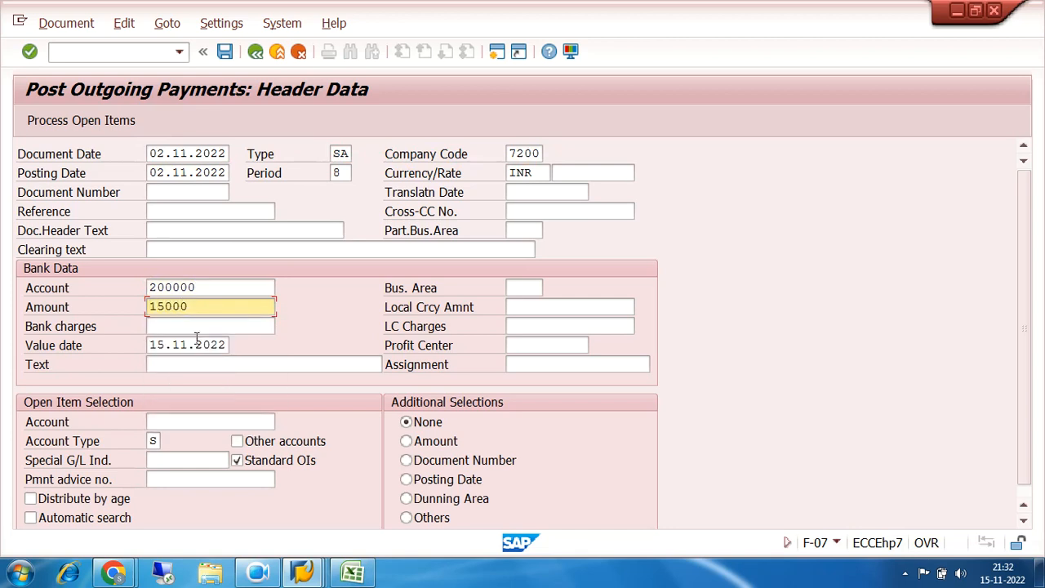
pyautogui.click(198, 365)
pyautogui.write('RE')
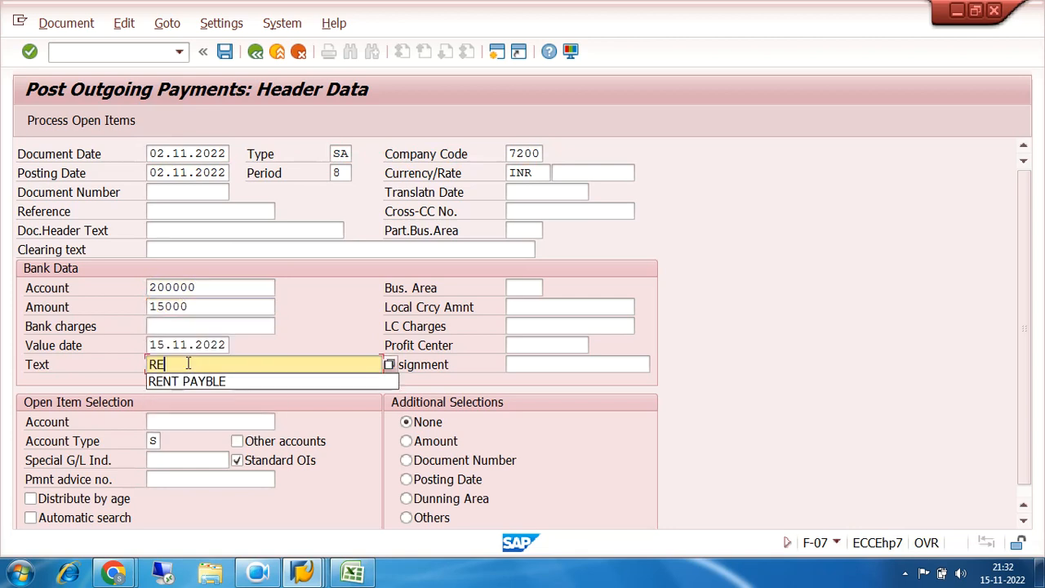
pyautogui.write('ST PAY')
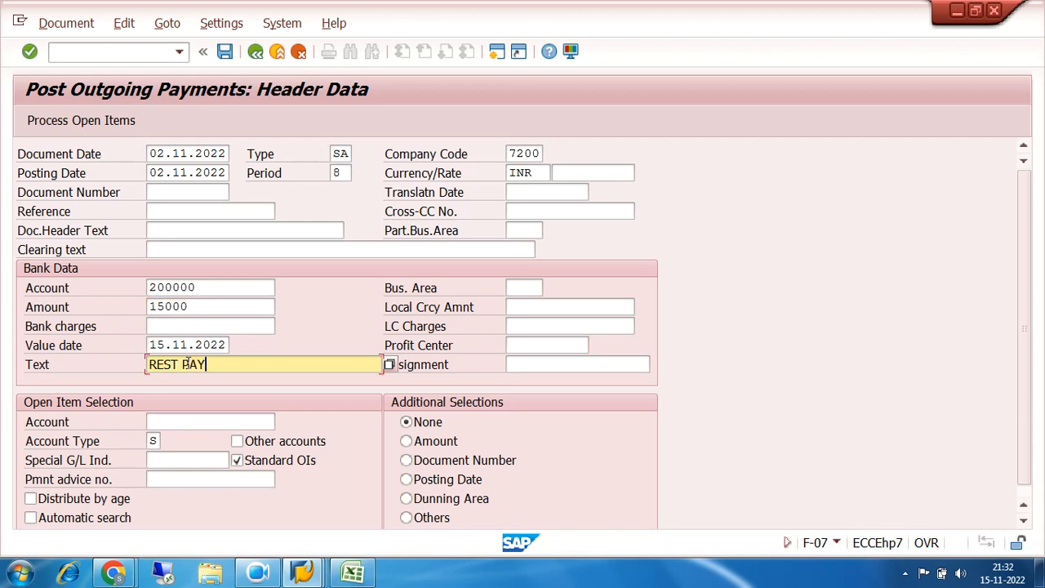
pyautogui.write('MENT CLEARING')
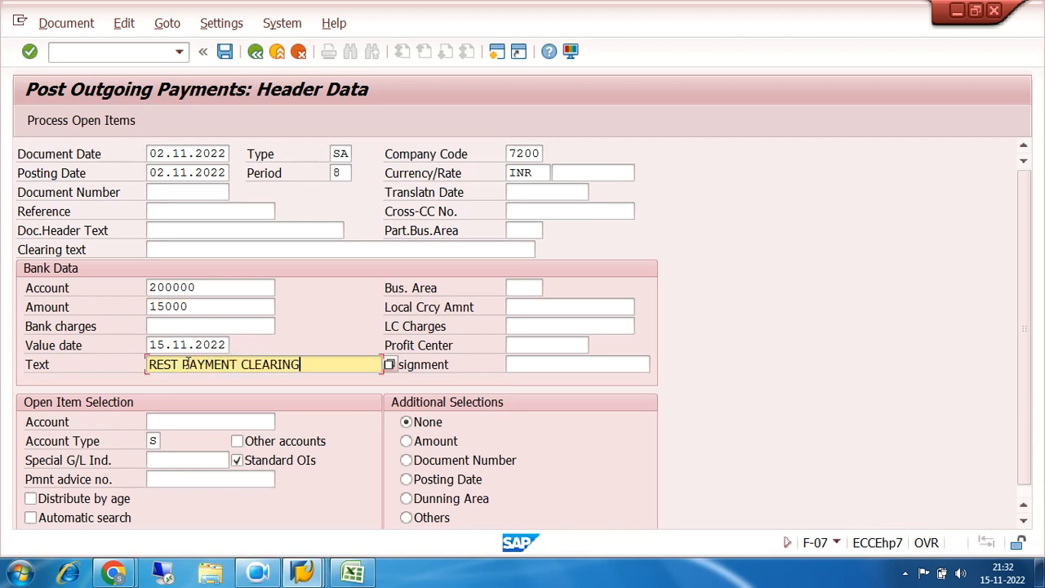
# Load the open items of account 100201 for processing and compare both item amounts with the entered and assigned amounts
pyautogui.click(154, 424)
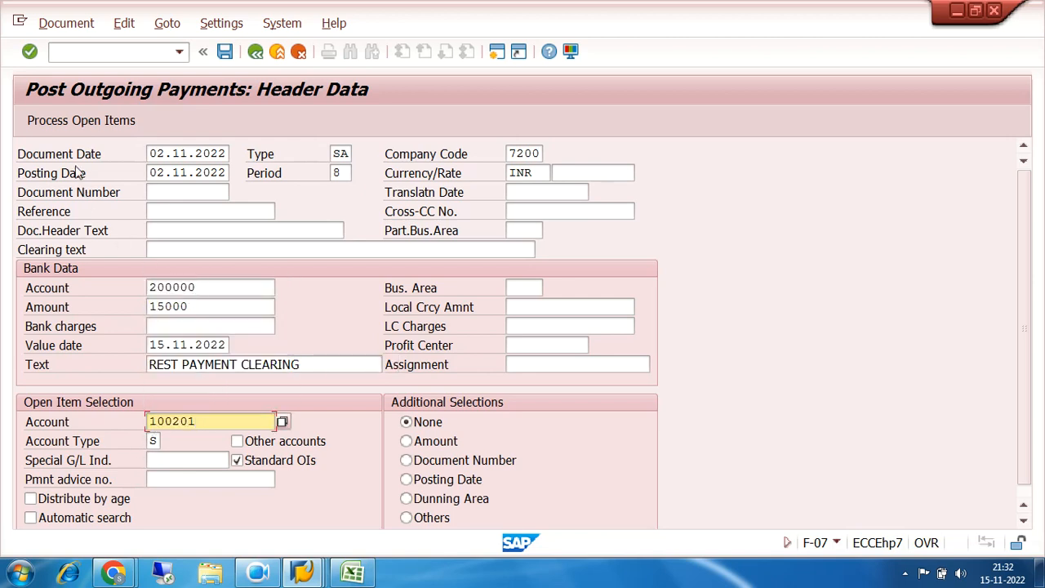
pyautogui.click(70, 120)
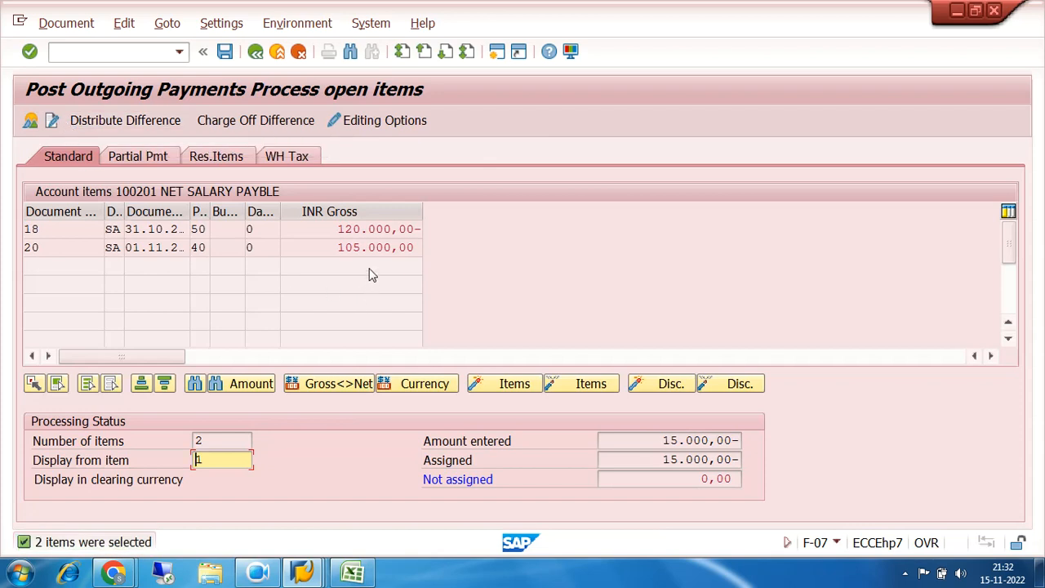
pyautogui.click(370, 229)
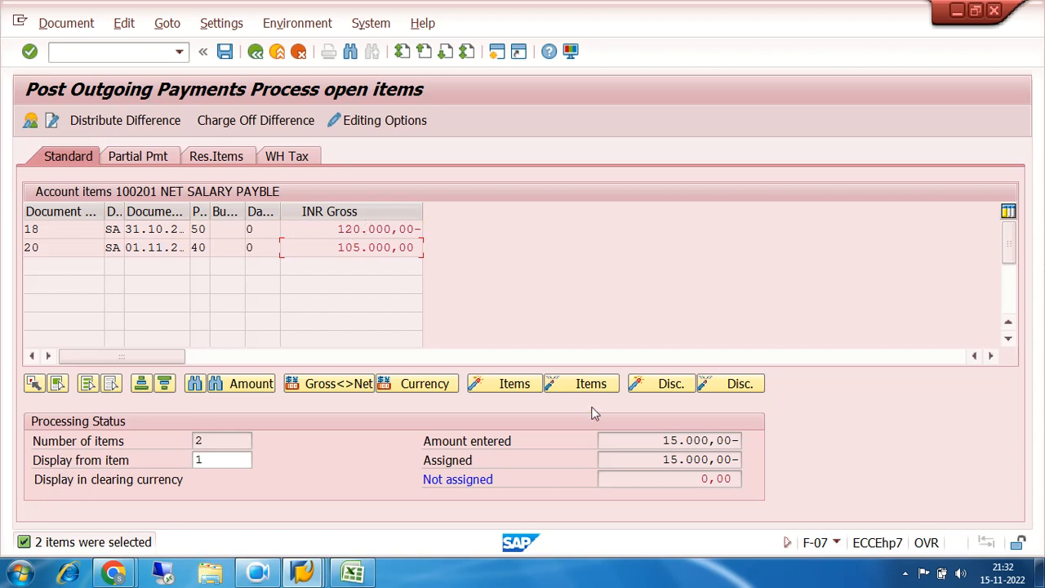
pyautogui.moveTo(663, 441); pyautogui.dragTo(755, 447)
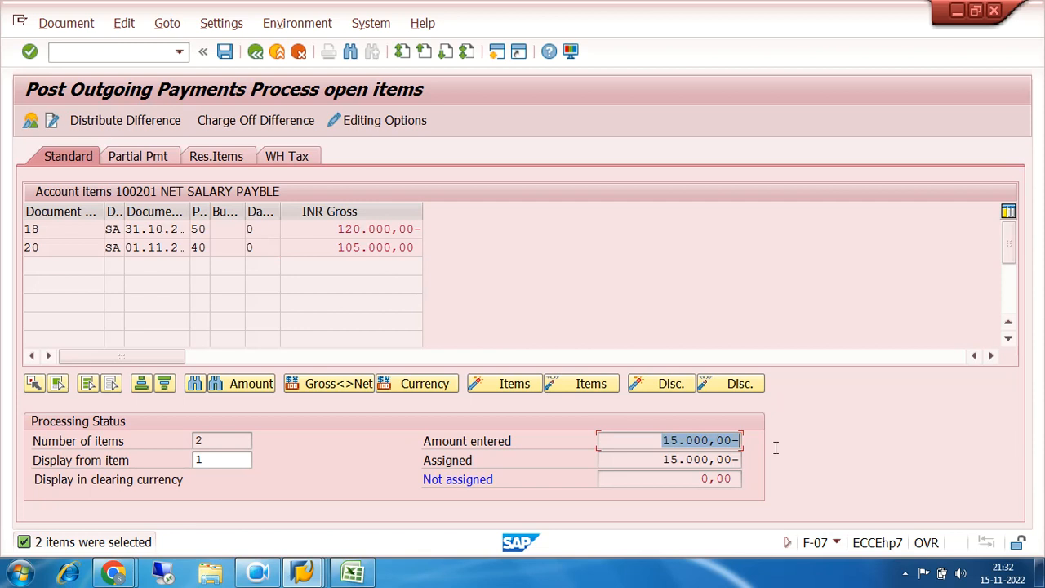
pyautogui.moveTo(658, 460); pyautogui.dragTo(798, 467)
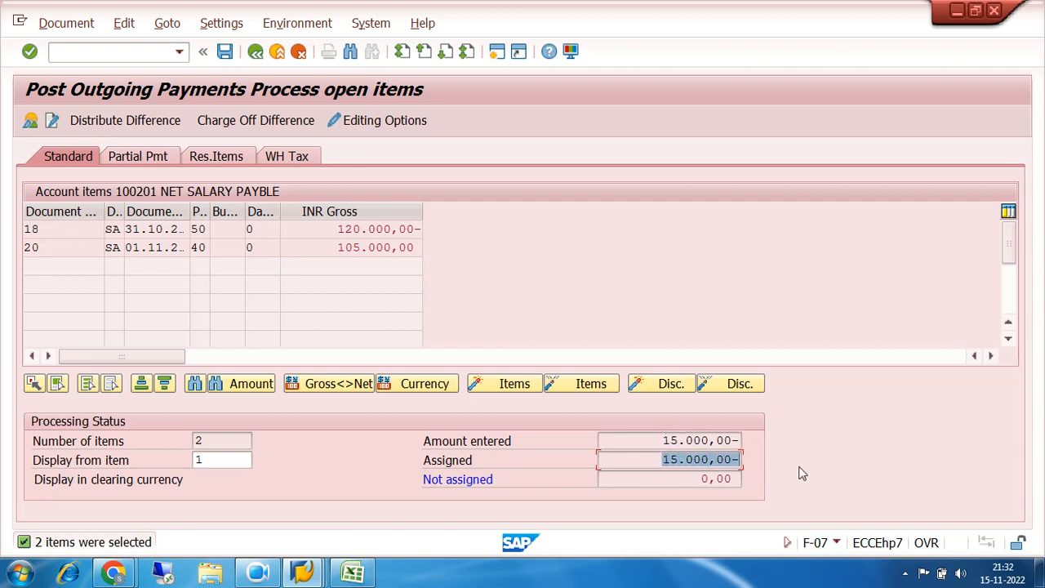
pyautogui.moveTo(663, 460); pyautogui.dragTo(774, 469)
pyautogui.moveTo(660, 461); pyautogui.dragTo(764, 468)
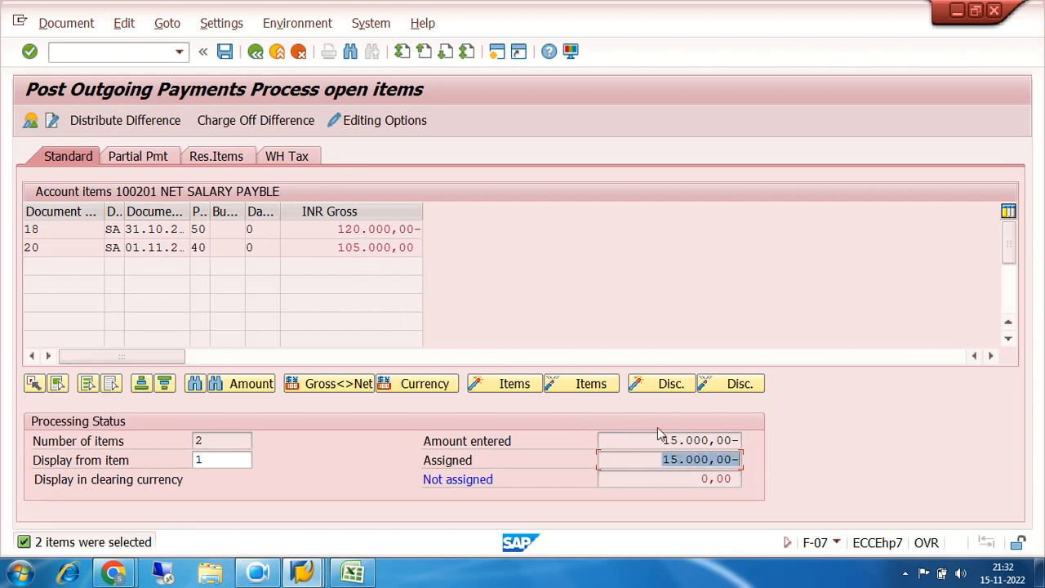
pyautogui.click(356, 243)
pyautogui.click(357, 230)
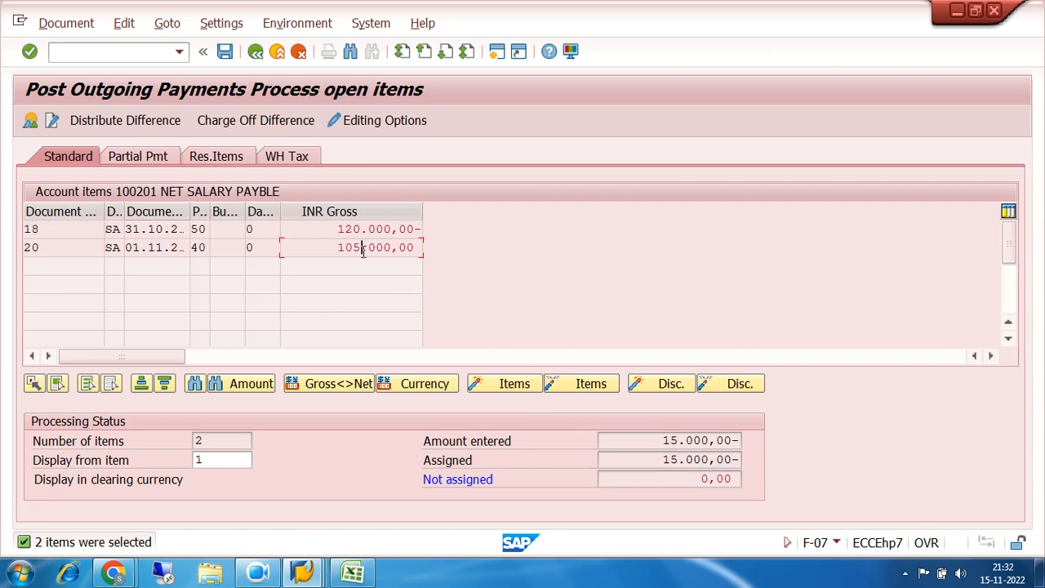
pyautogui.moveTo(39, 247); pyautogui.dragTo(5, 250)
# Simulate the payment document, check its net salary payable line and post it
pyautogui.click(65, 23)
pyautogui.click(74, 67)
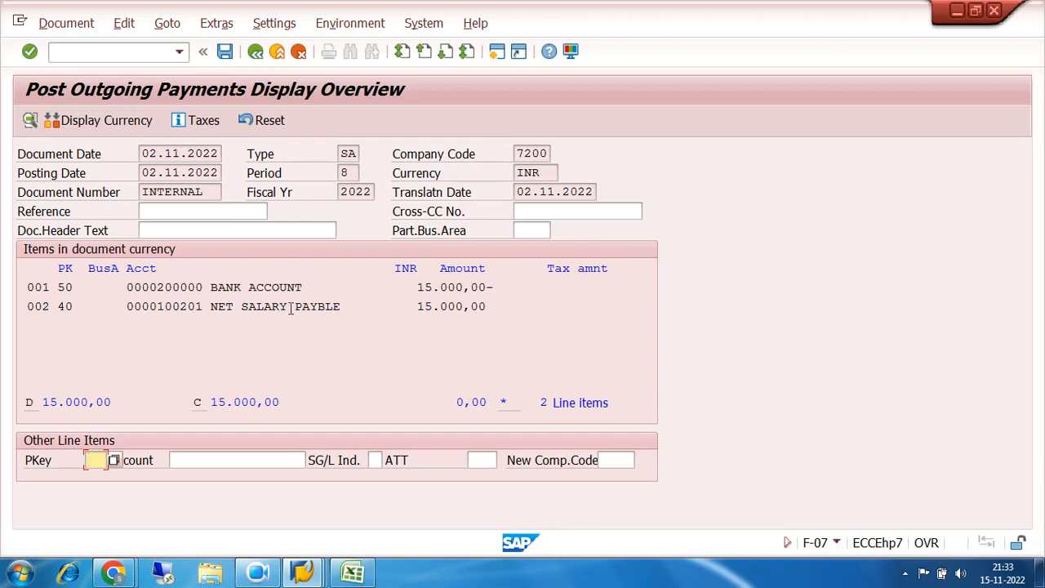
pyautogui.moveTo(211, 307); pyautogui.dragTo(357, 315)
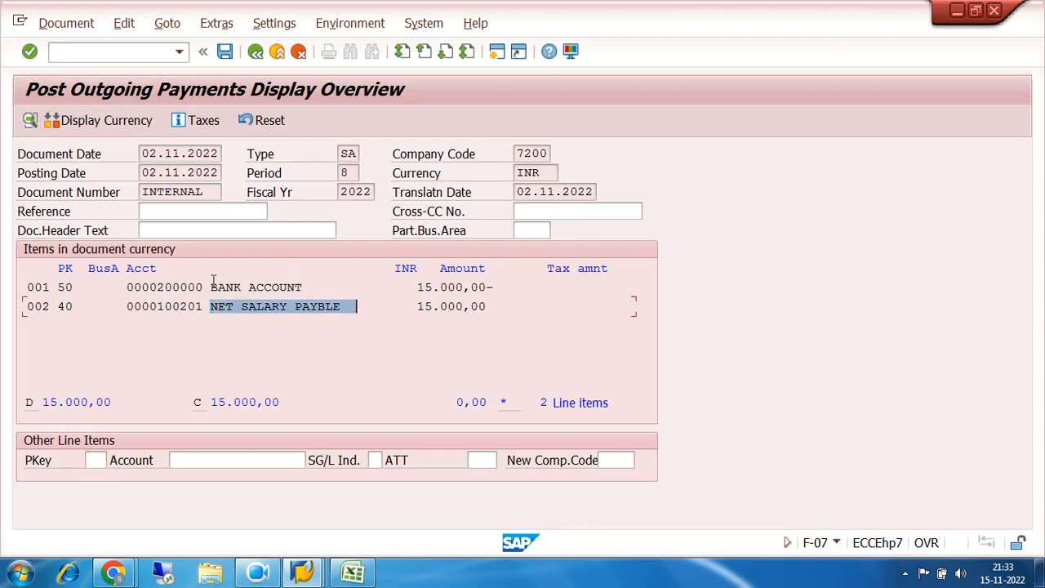
pyautogui.click(225, 52)
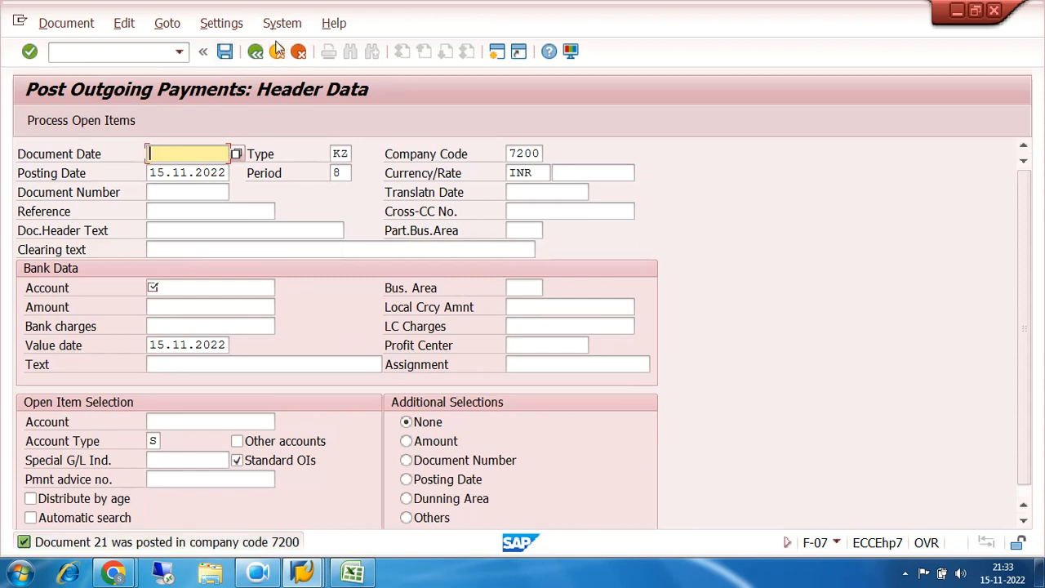
# List the open items of G/L account 100201 in company code 7200 with transaction FAGLL03
pyautogui.click(140, 50)
pyautogui.write('/')
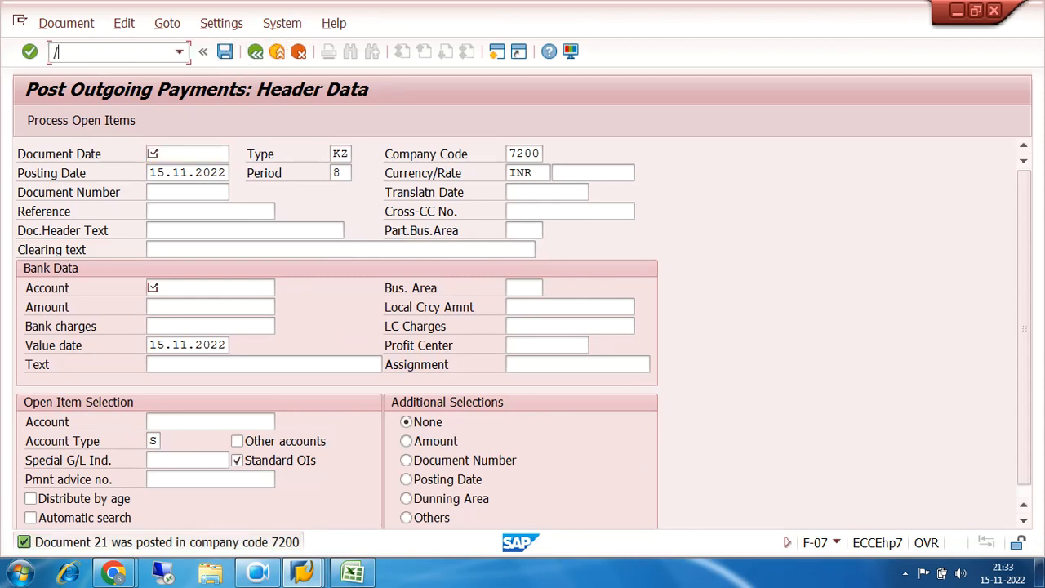
pyautogui.write('NFAGLL03')
pyautogui.press('Return')
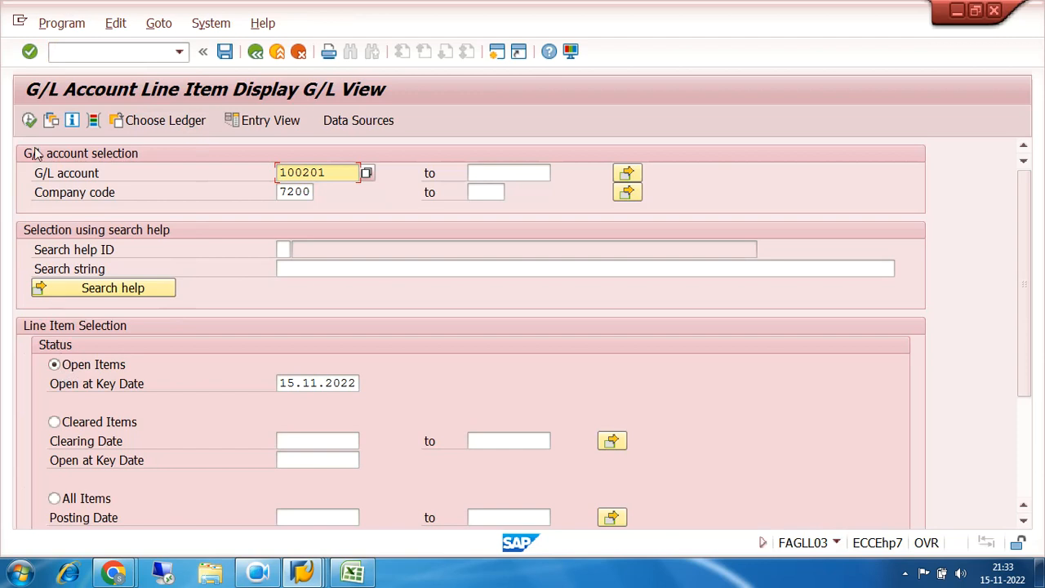
pyautogui.click(29, 120)
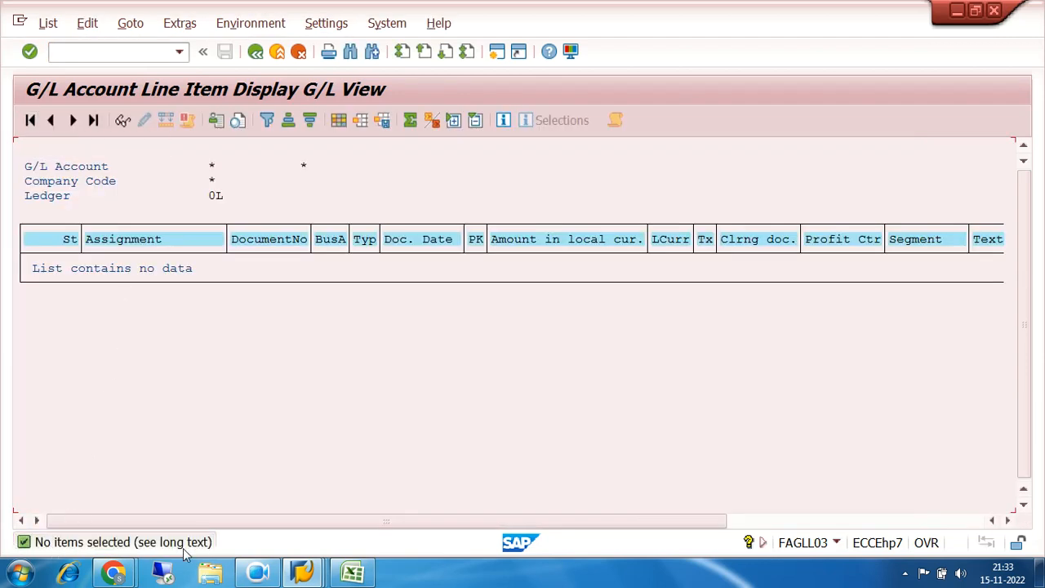
# Return to the line item selection and list the cleared items of account 100201 instead
pyautogui.click(256, 51)
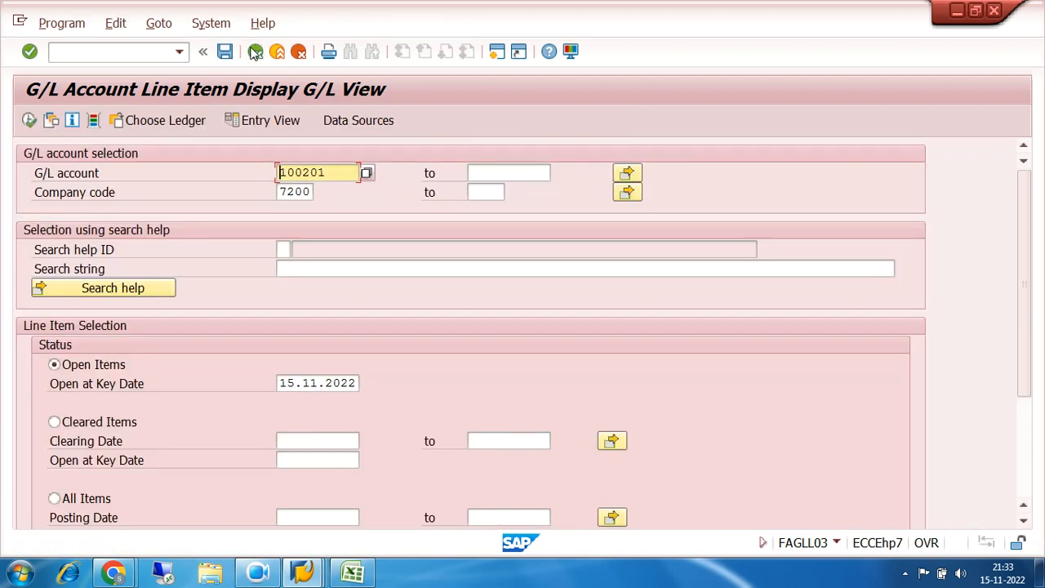
pyautogui.click(54, 421)
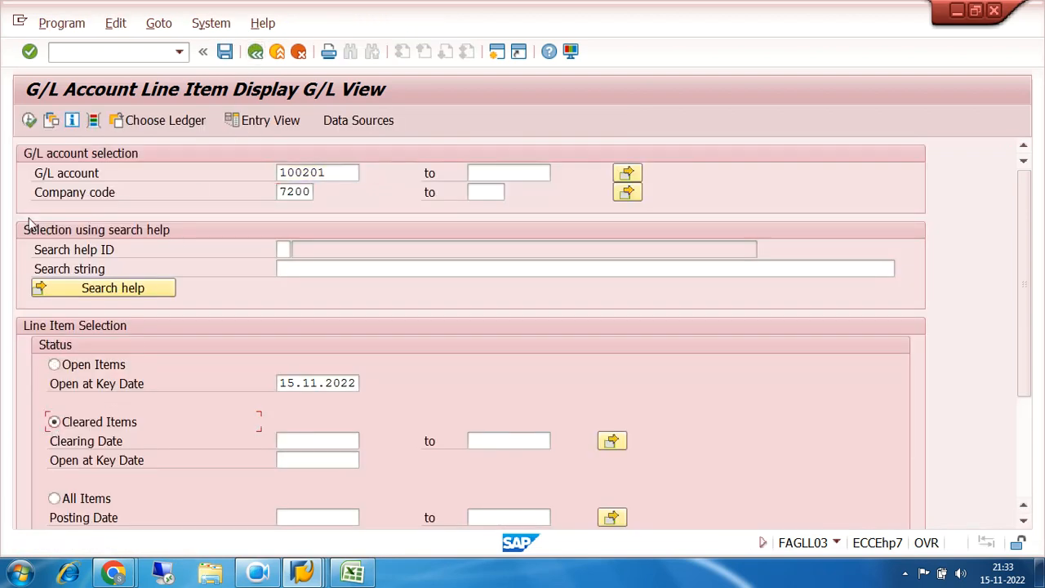
pyautogui.click(30, 120)
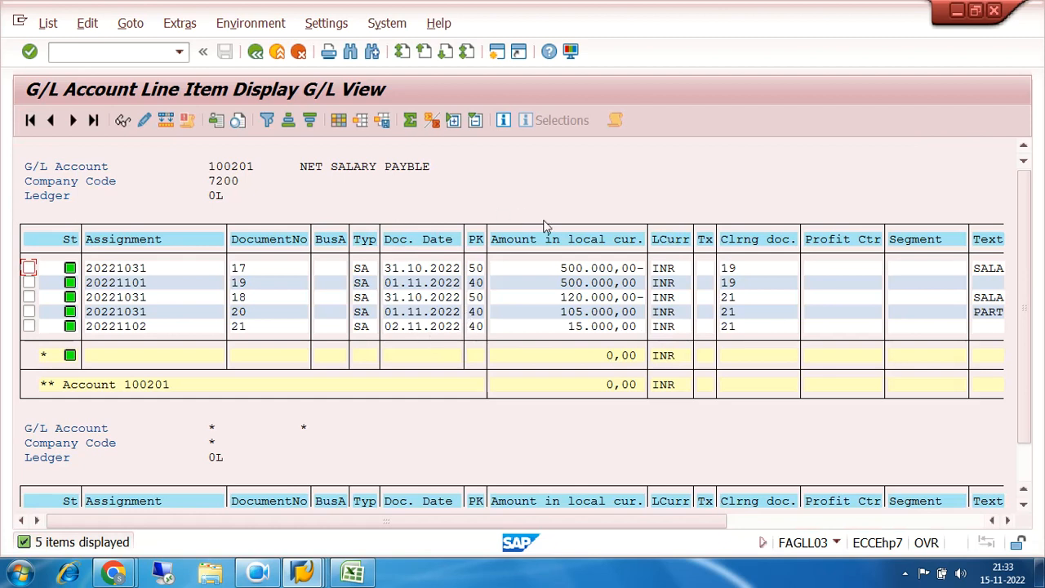
# Compare the clearing document numbers of the cleared salary items with their own document numbers
pyautogui.click(732, 283)
pyautogui.click(728, 268)
pyautogui.click(242, 327)
pyautogui.click(586, 326)
pyautogui.click(240, 329)
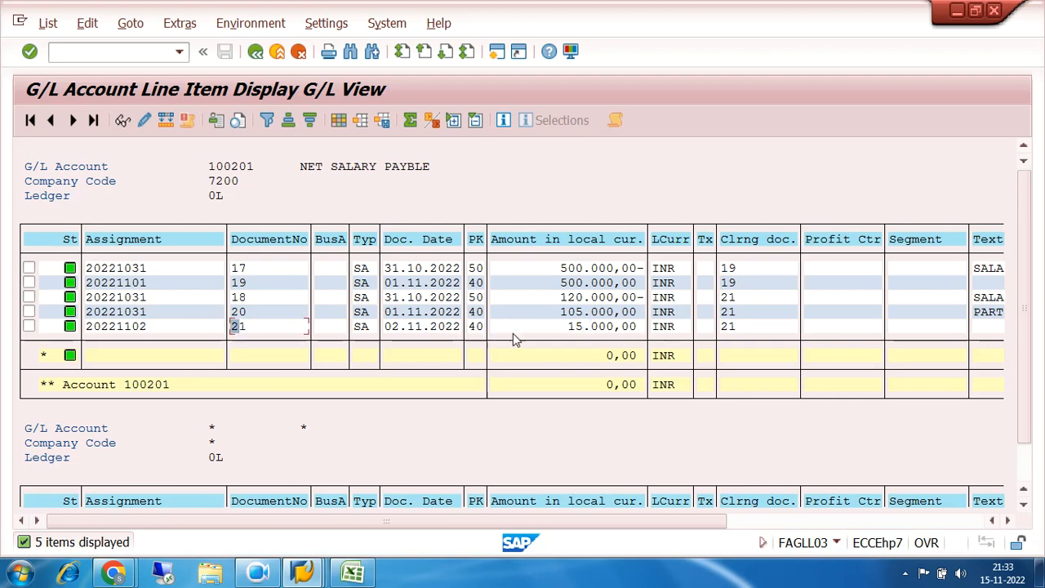
pyautogui.click(572, 328)
pyautogui.click(239, 328)
pyautogui.click(728, 299)
pyautogui.click(732, 313)
pyautogui.click(734, 326)
pyautogui.click(731, 313)
pyautogui.click(726, 300)
pyautogui.click(731, 314)
pyautogui.click(732, 326)
pyautogui.click(730, 299)
pyautogui.click(732, 327)
pyautogui.click(728, 314)
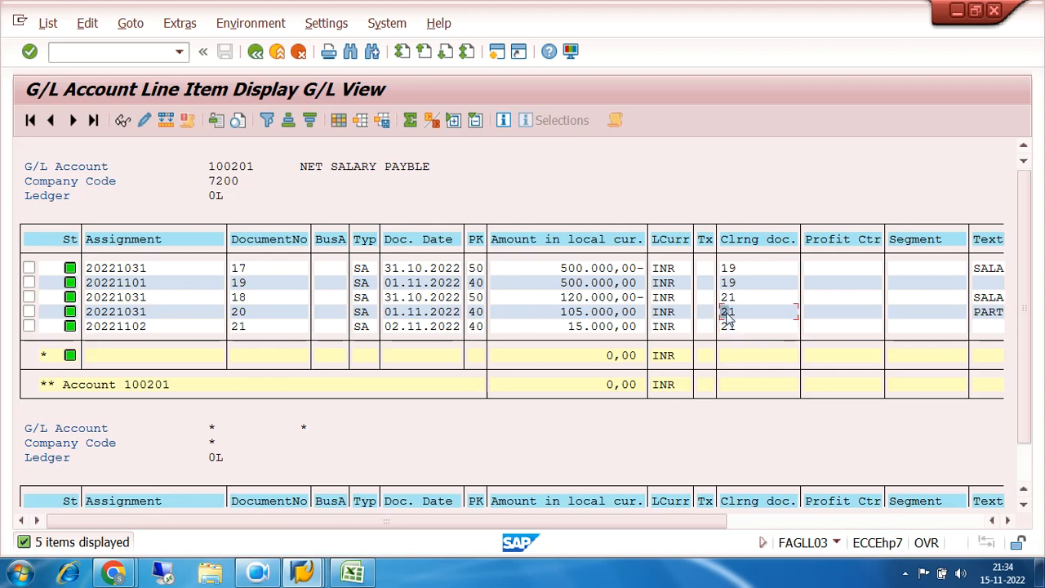
pyautogui.click(239, 313)
pyautogui.click(726, 327)
pyautogui.click(244, 328)
# Compare the amounts of documents 18, 20 and 21, which share a clearing document, to trace how the salary liability was settled
pyautogui.click(563, 298)
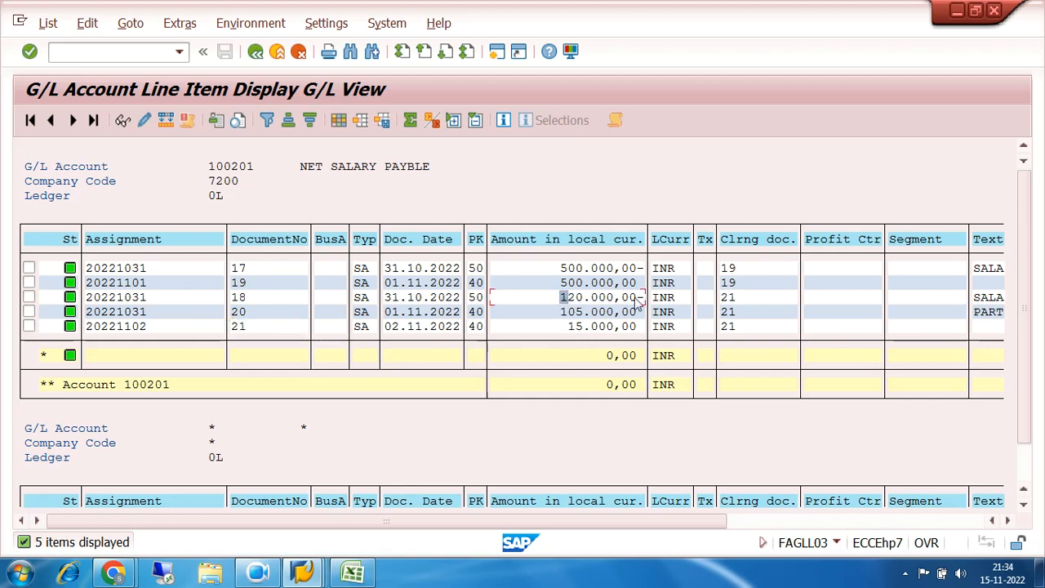
pyautogui.click(567, 317)
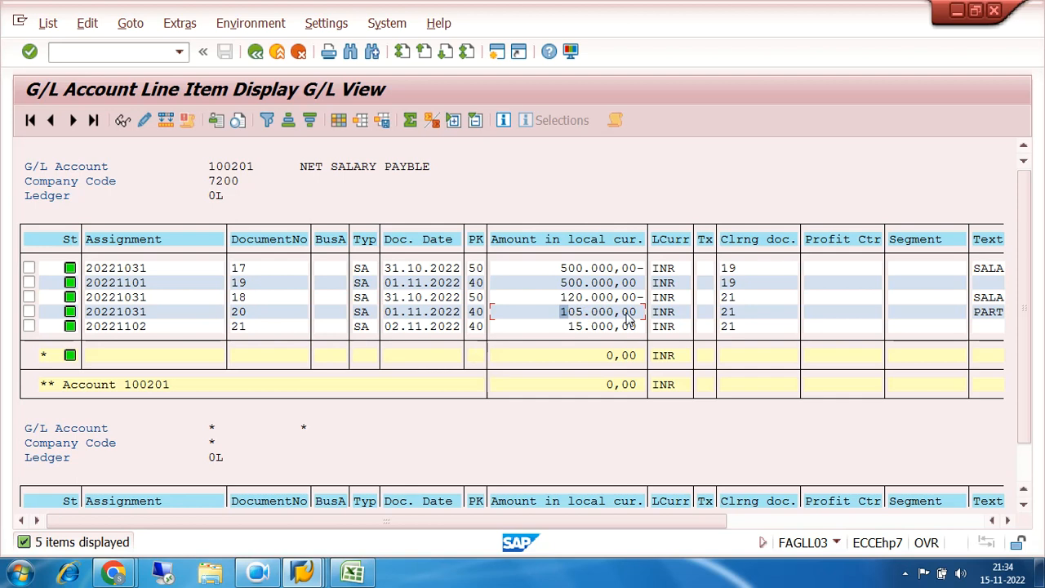
pyautogui.click(566, 328)
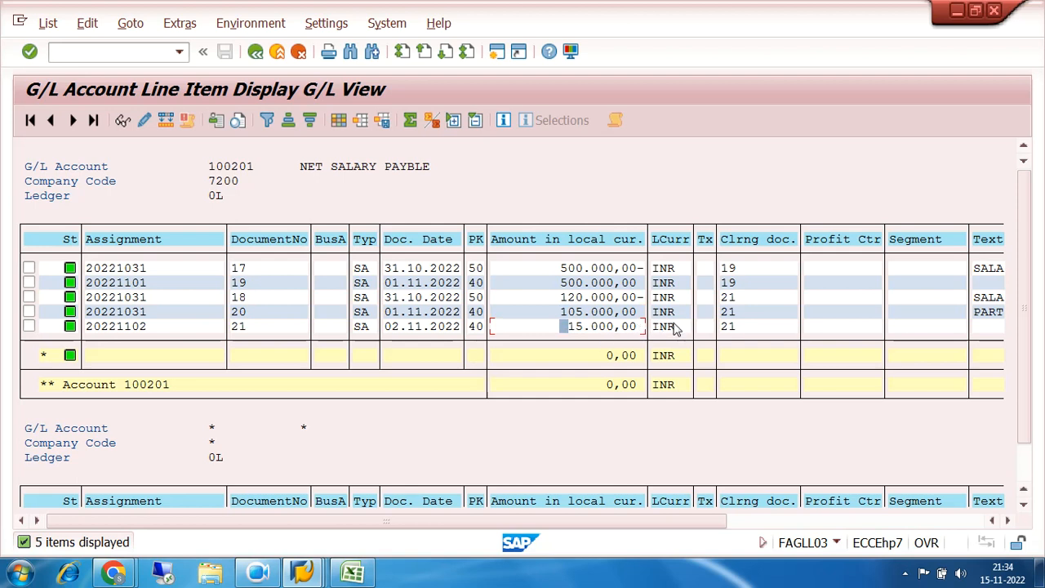
pyautogui.click(563, 298)
pyautogui.click(610, 312)
pyautogui.click(600, 327)
pyautogui.click(587, 328)
pyautogui.click(725, 298)
pyautogui.click(622, 326)
pyautogui.click(727, 327)
pyautogui.click(622, 311)
pyautogui.click(624, 326)
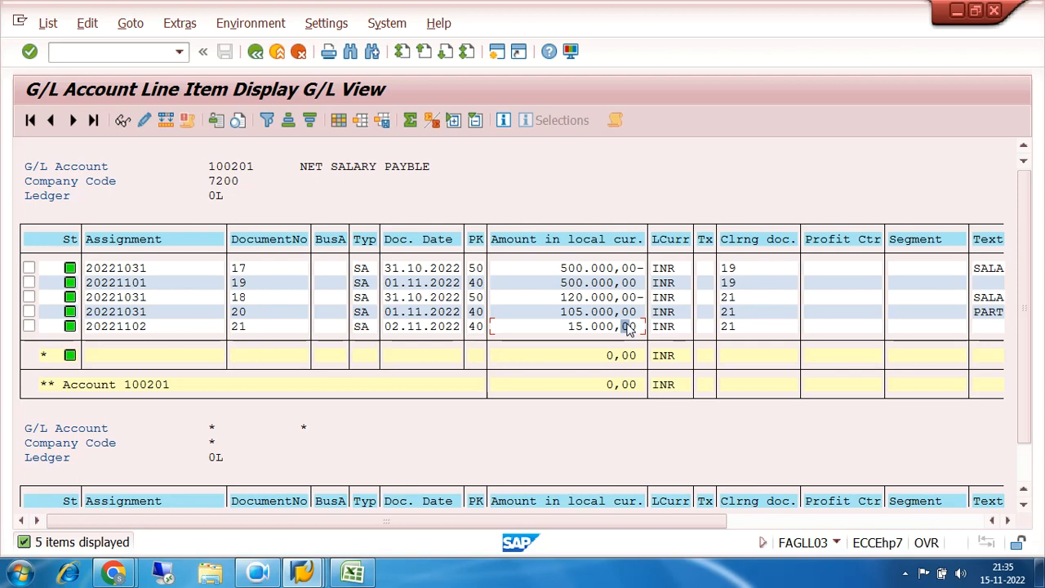
pyautogui.click(622, 326)
pyautogui.click(601, 309)
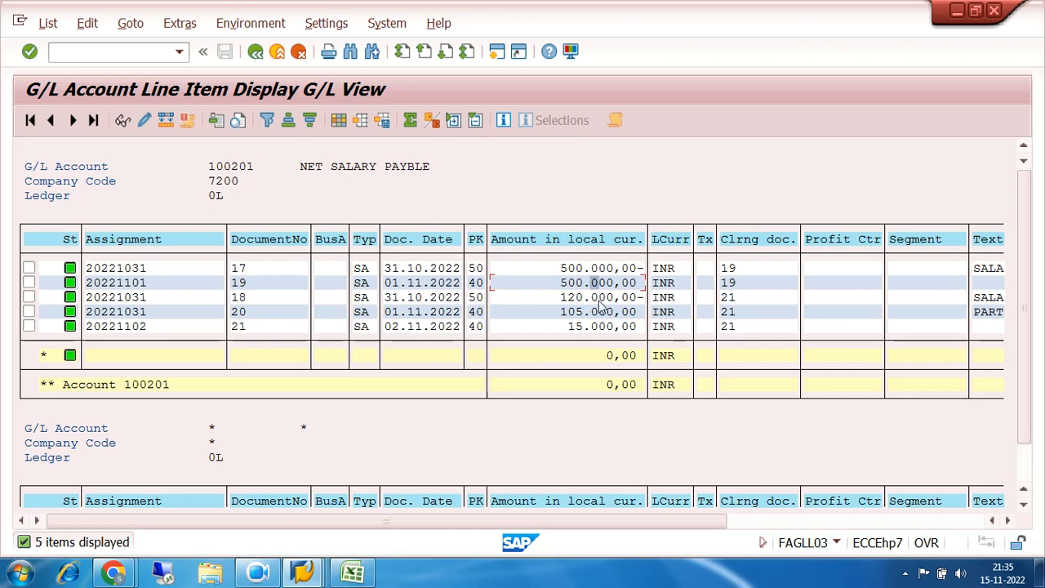
pyautogui.click(609, 324)
pyautogui.click(610, 313)
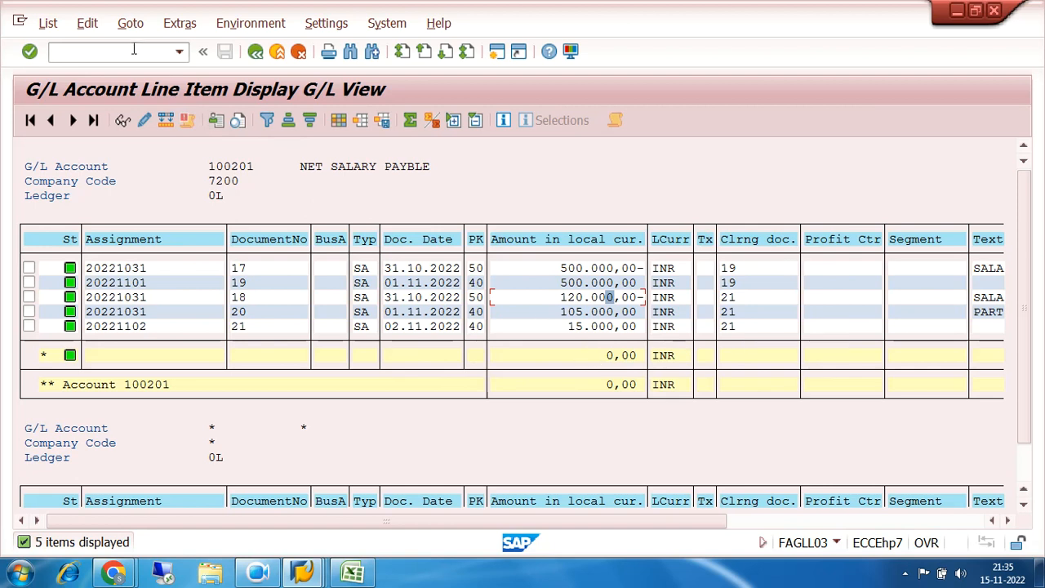
# Export the cleared line items of account 100201 as a spreadsheet in Excel (in Office 2007 XLSX Format)
pyautogui.click(46, 23)
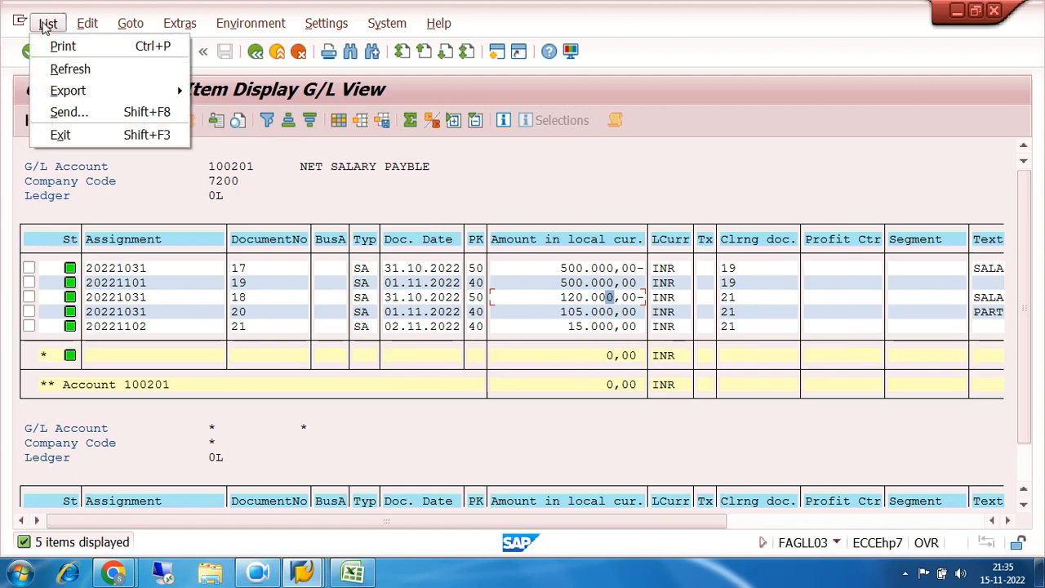
pyautogui.moveTo(88, 92)
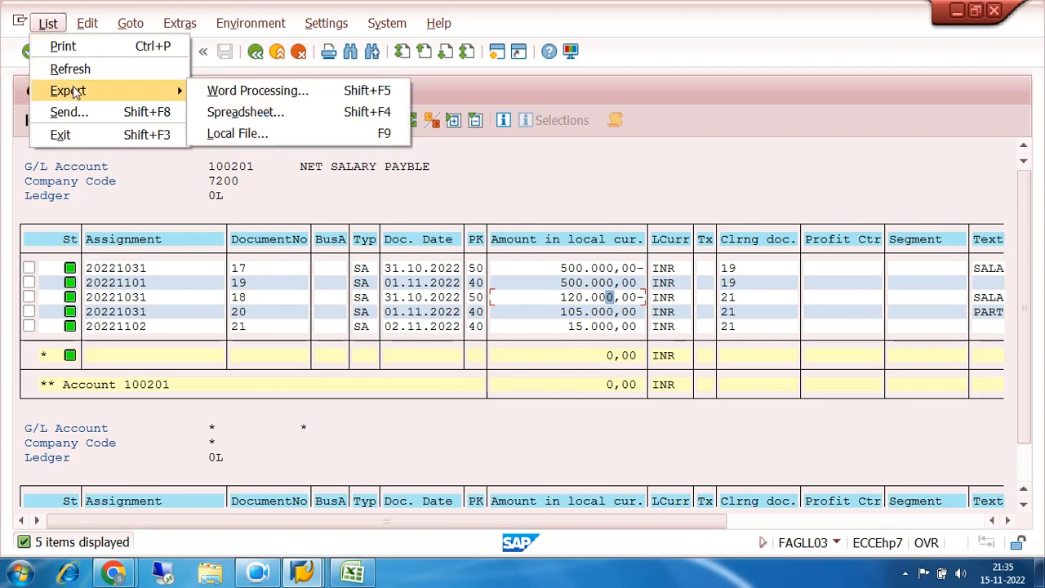
pyautogui.click(280, 112)
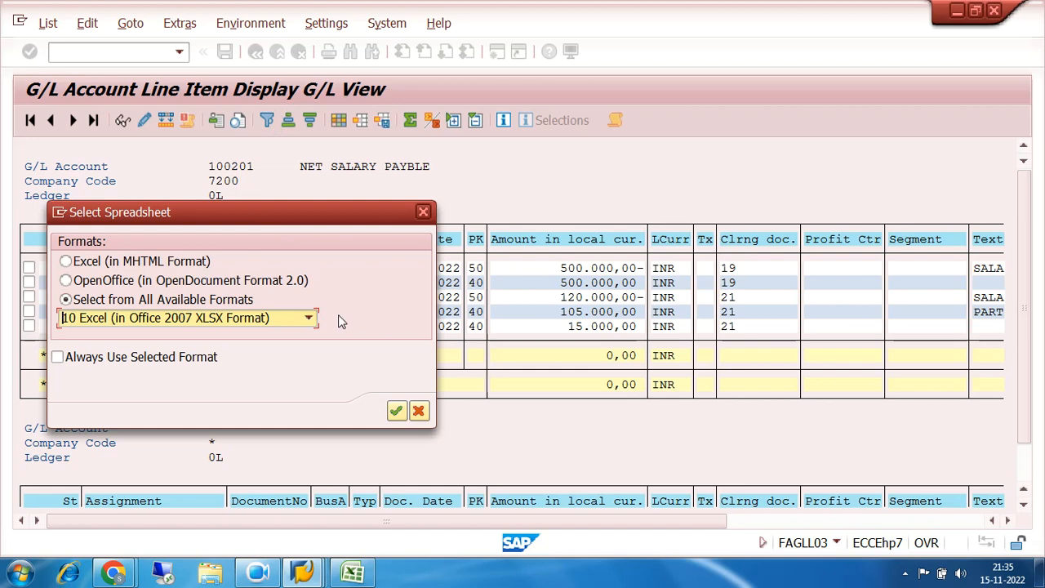
pyautogui.click(396, 412)
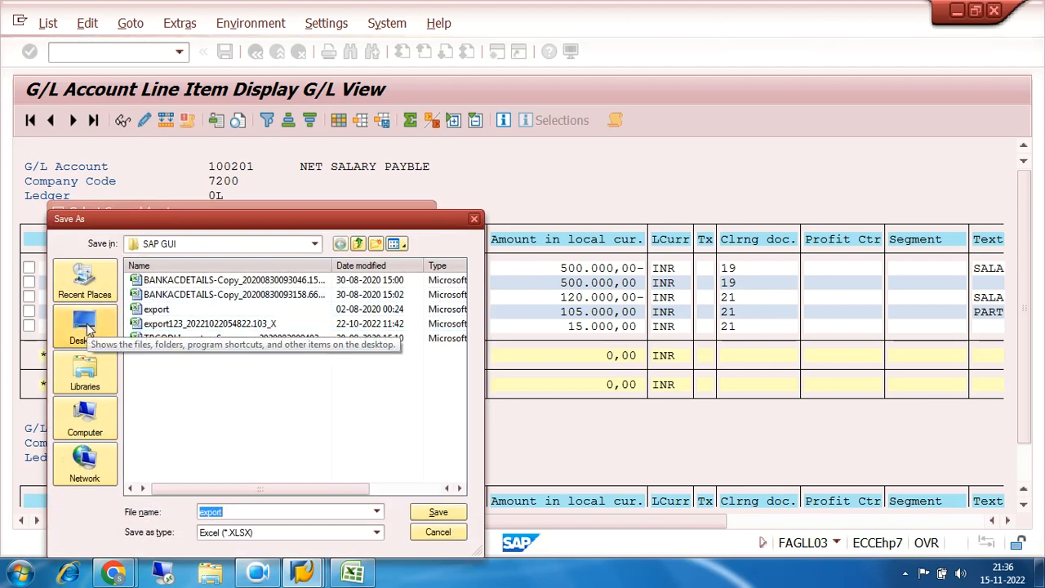
# Save the exported spreadsheet to the Desktop as LINE ITEM REPORT
pyautogui.click(85, 327)
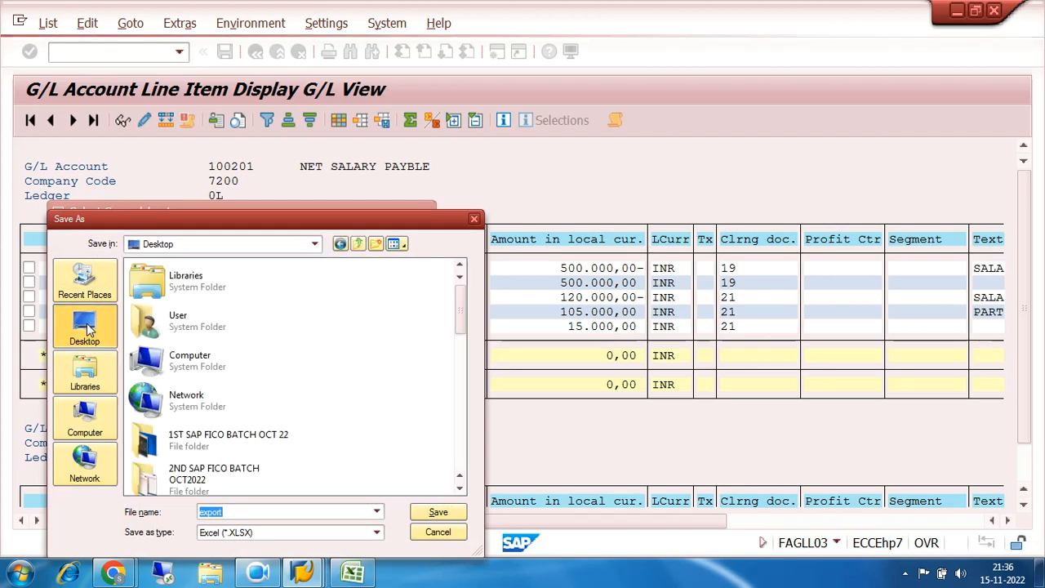
pyautogui.click(237, 511)
pyautogui.press('BackSpace')
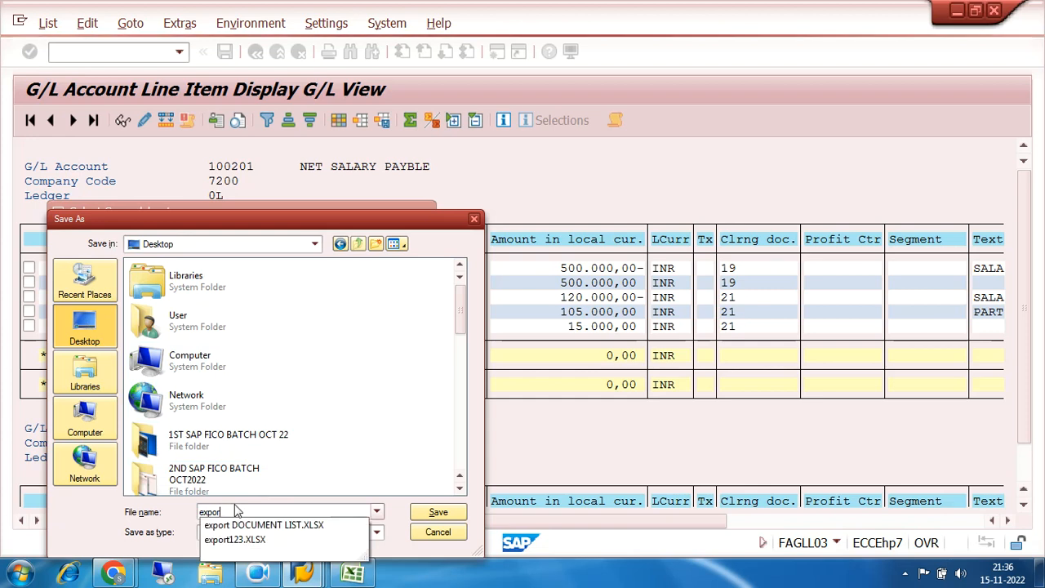
pyautogui.press('BackSpace')
pyautogui.press('BackSpace')
pyautogui.press('BackSpace')
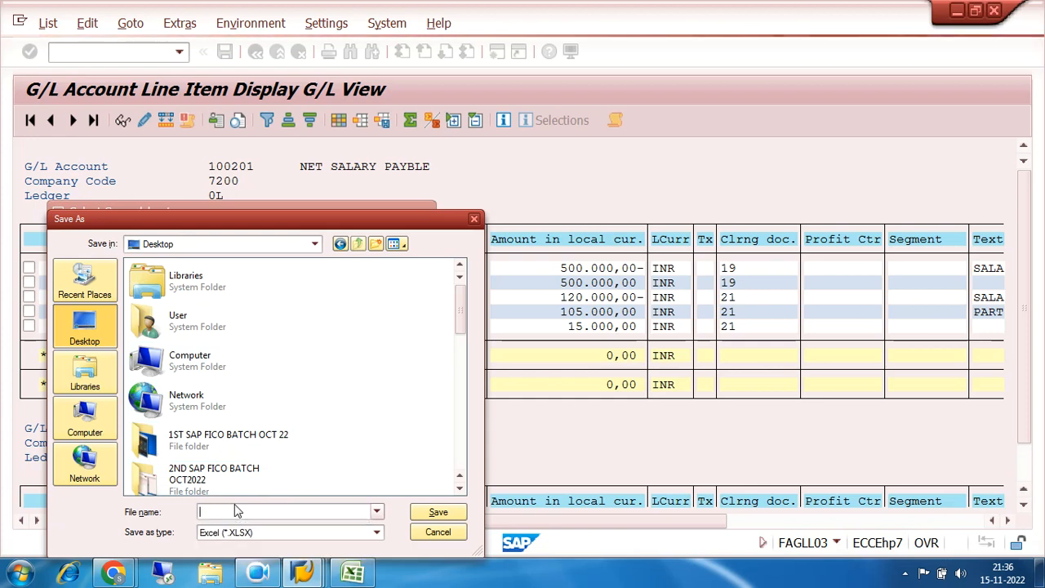
pyautogui.write('LINE ITEM REPORT')
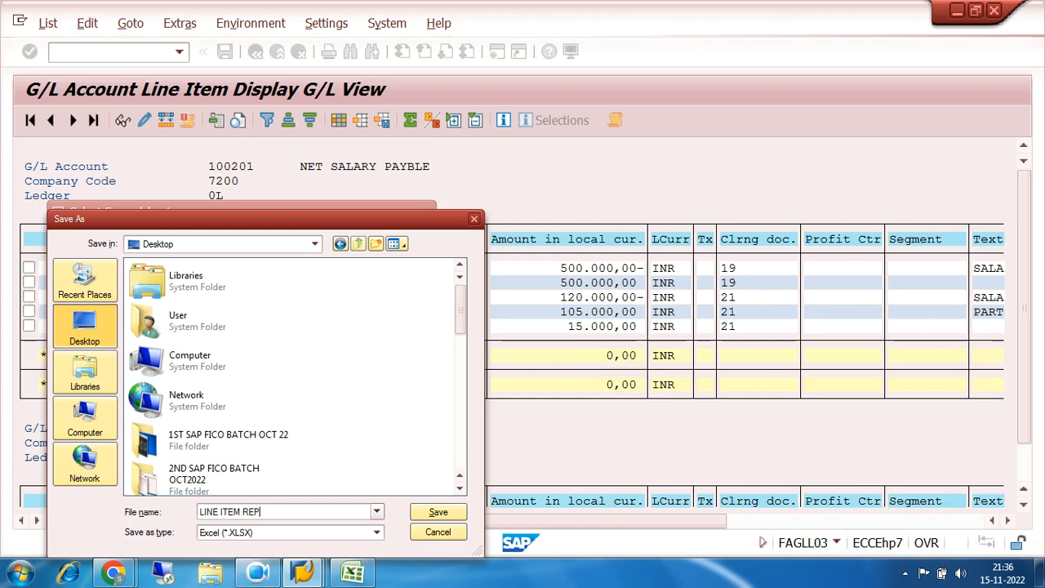
pyautogui.click(437, 512)
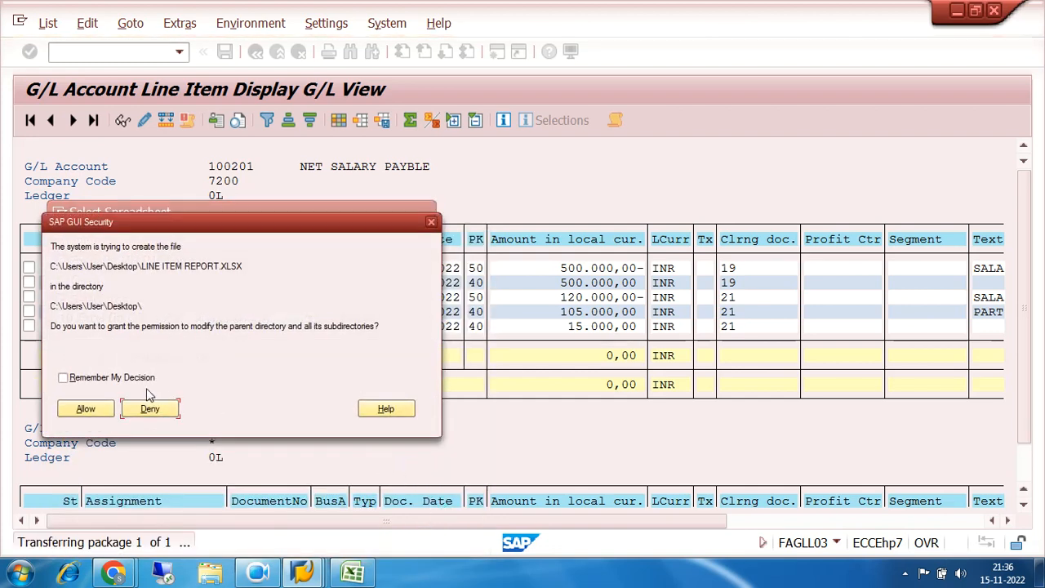
# Allow SAP GUI to create and open the exported file, remembering both decisions
pyautogui.click(63, 380)
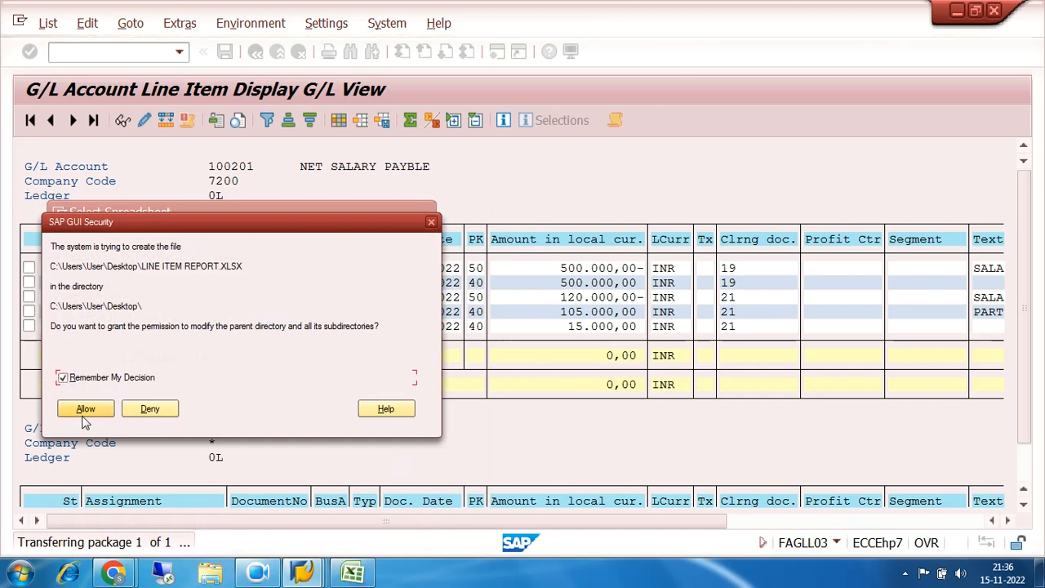
pyautogui.click(86, 411)
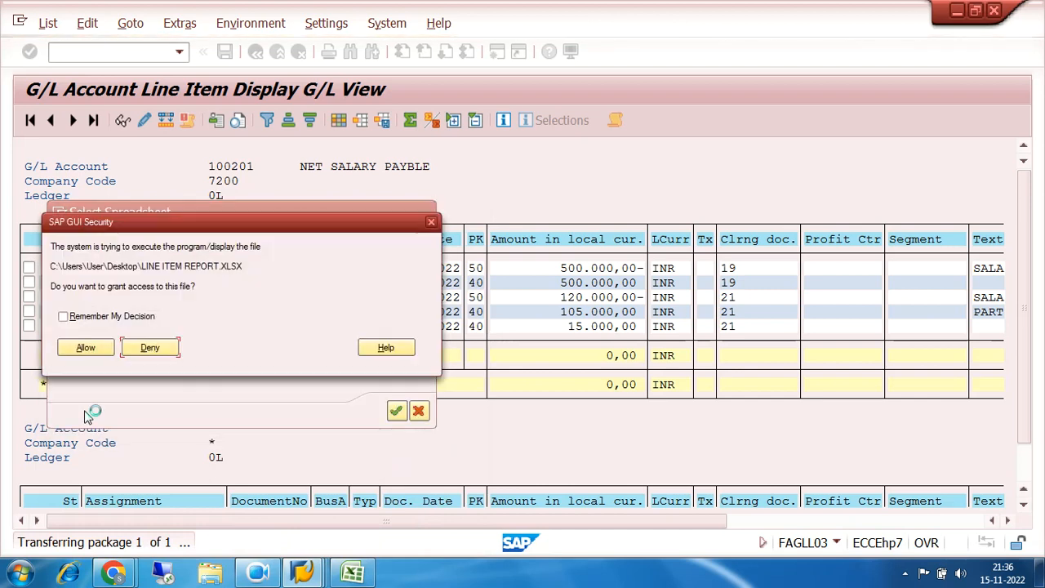
pyautogui.click(63, 316)
pyautogui.click(86, 347)
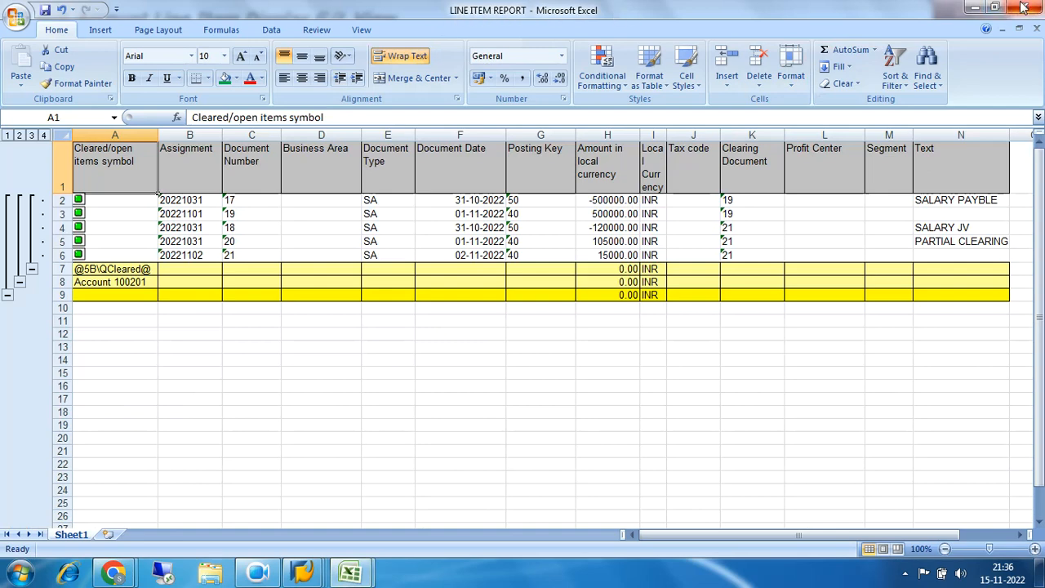
# Minimize the open windows to reach the desktop and open the LINE ITEM REPORT workbook from there
pyautogui.click(975, 7)
pyautogui.click(975, 8)
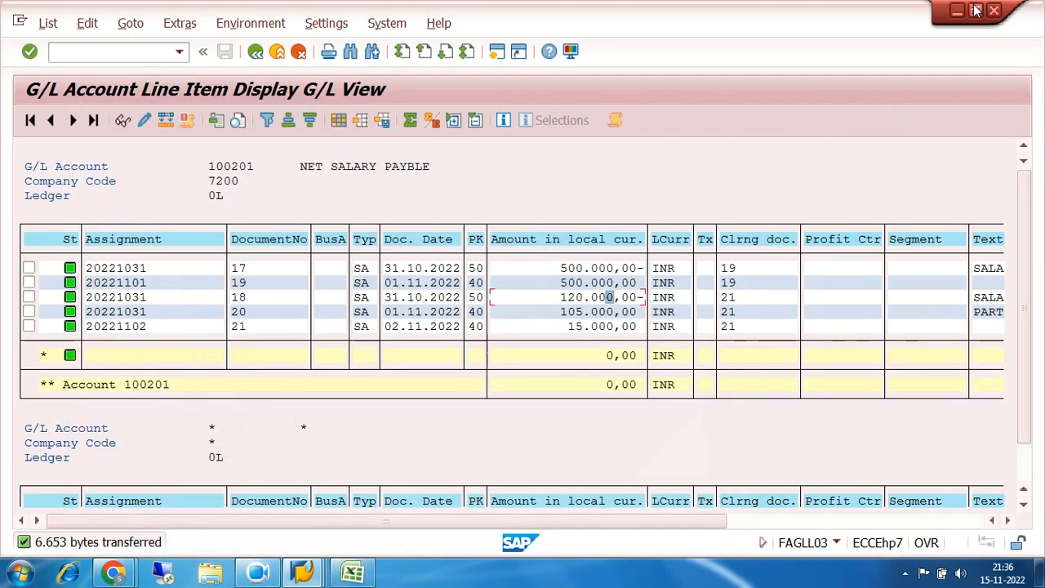
pyautogui.click(957, 12)
pyautogui.click(957, 12)
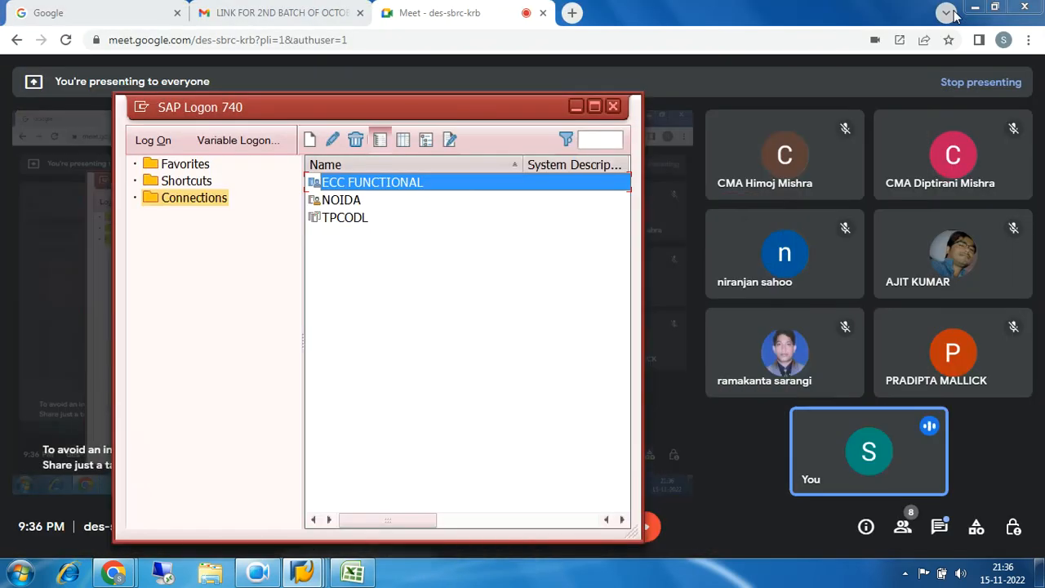
pyautogui.click(974, 7)
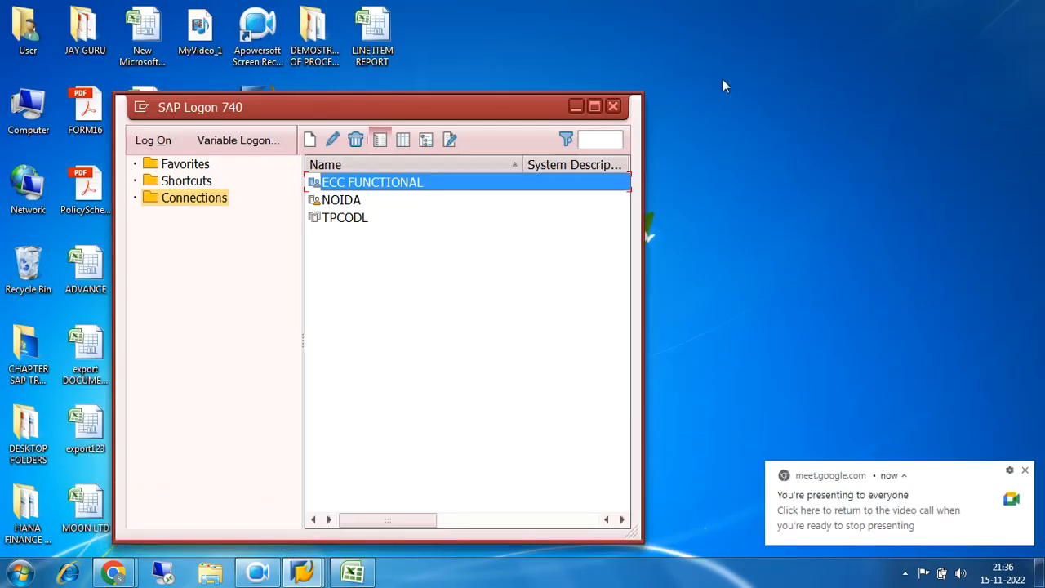
pyautogui.click(577, 106)
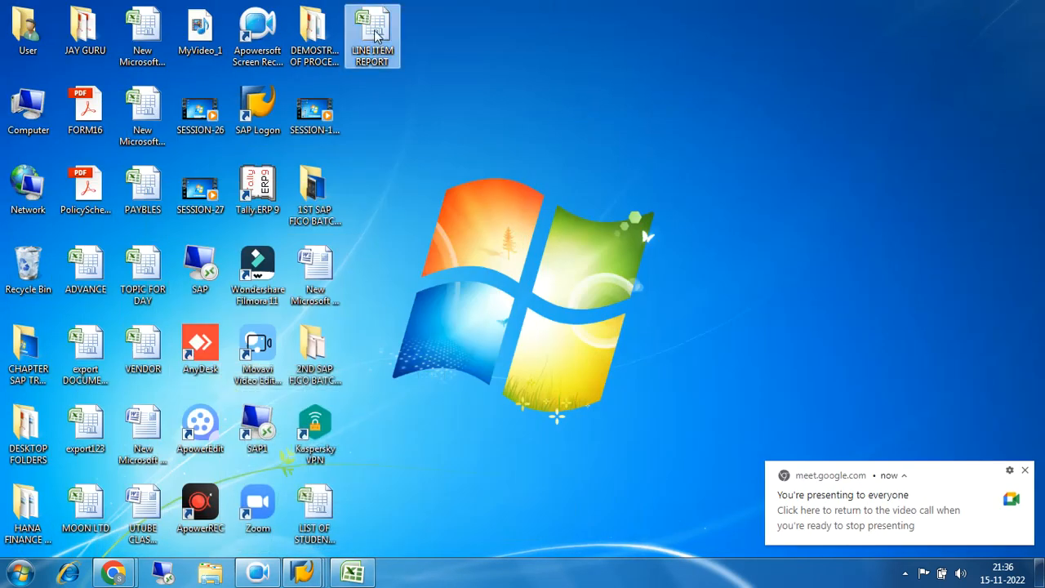
pyautogui.doubleClick(375, 35)
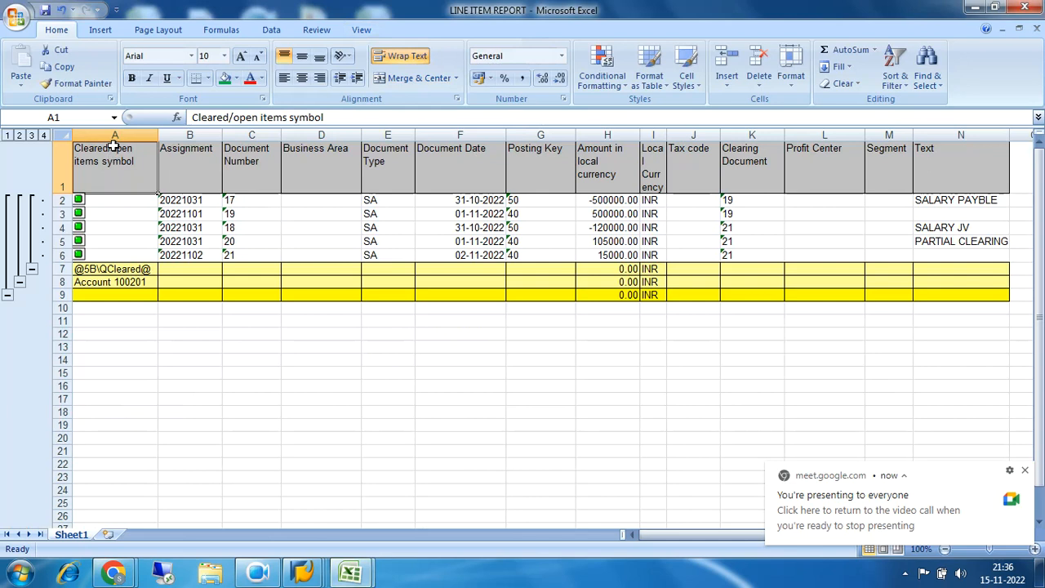
# Add filters to columns A to N and filter the Clearing Document column to show only 21
pyautogui.moveTo(114, 135); pyautogui.dragTo(945, 142)
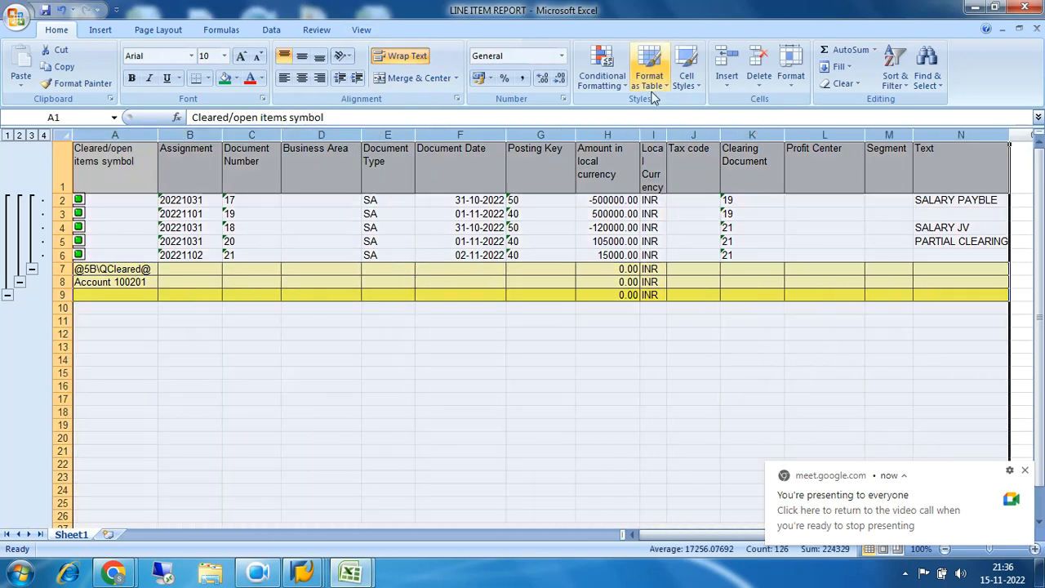
pyautogui.click(895, 79)
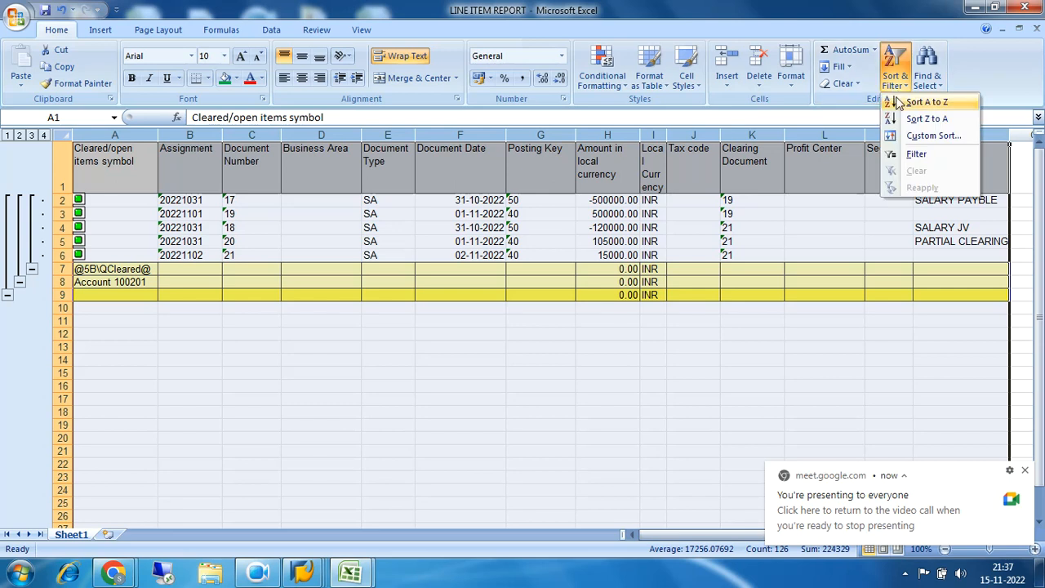
pyautogui.click(916, 154)
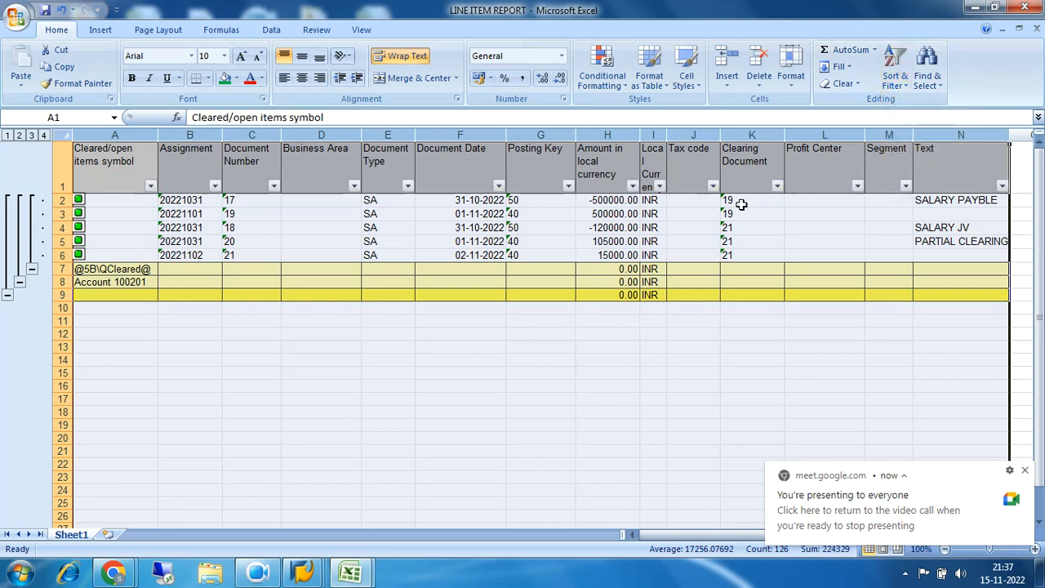
pyautogui.click(777, 186)
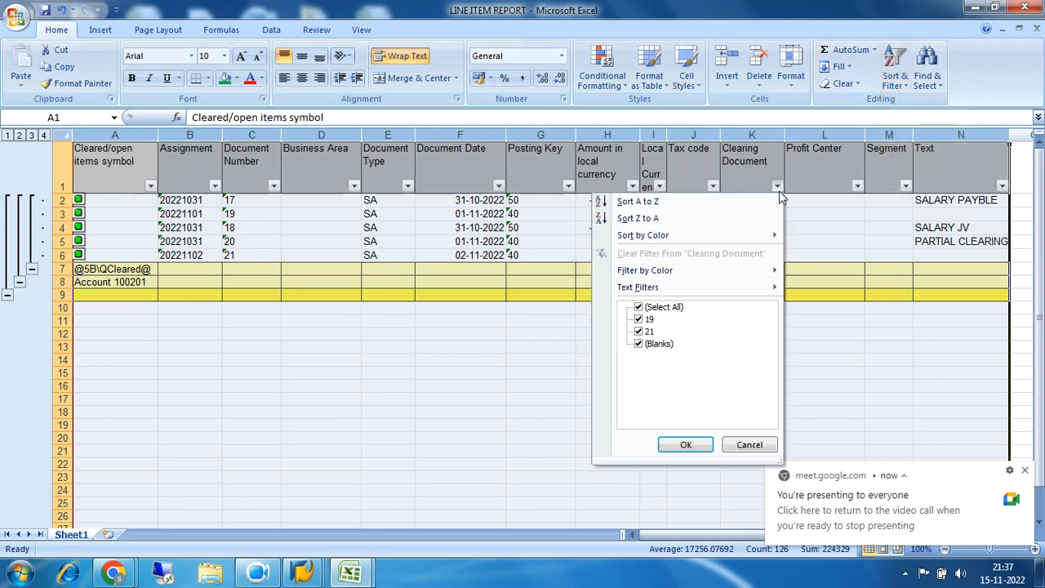
pyautogui.click(638, 308)
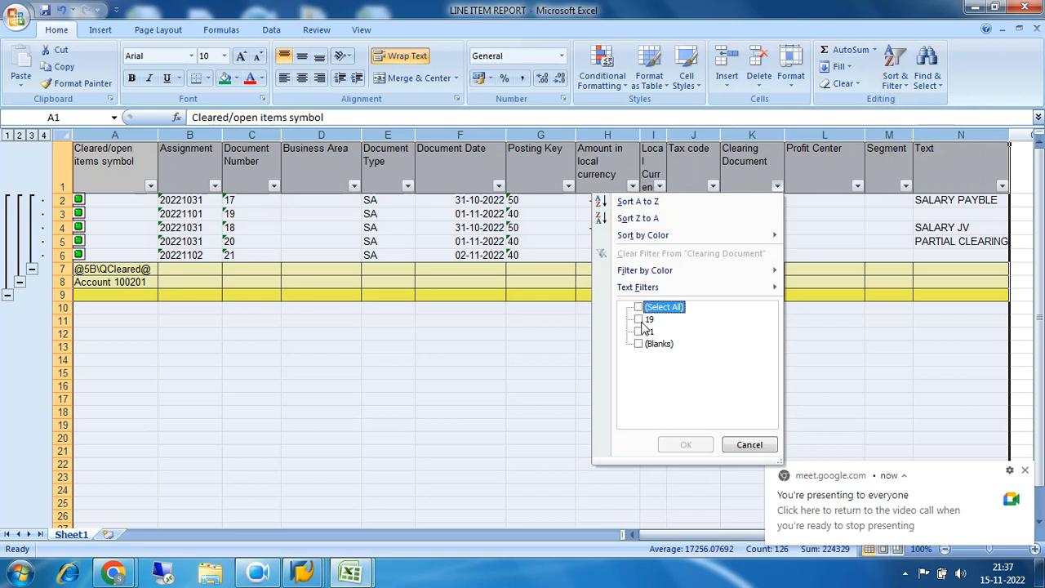
pyautogui.click(639, 331)
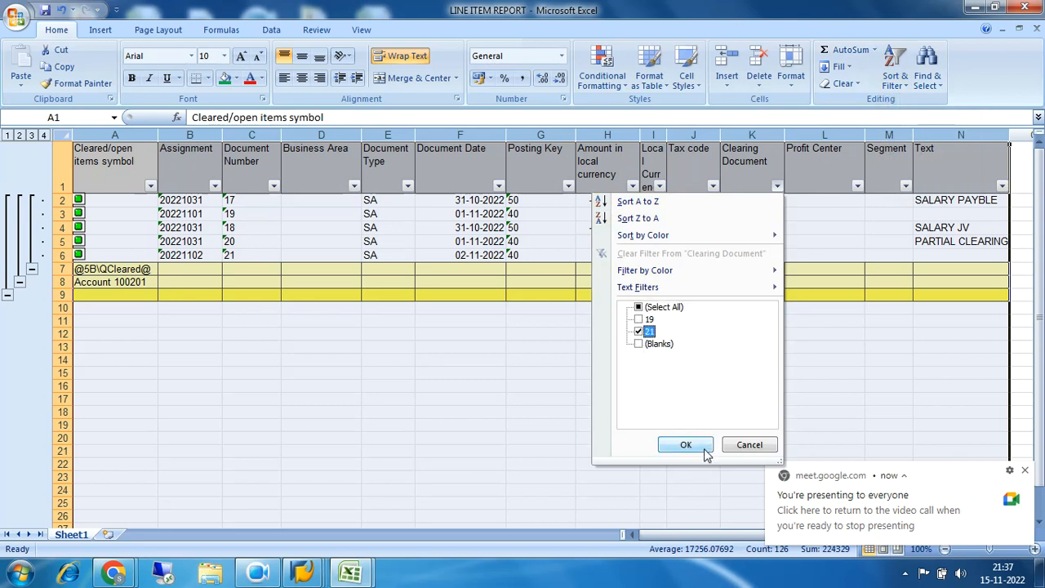
pyautogui.click(686, 445)
# Compare the document numbers and local currency amounts of the items sharing clearing document 21, including the sum of their amounts
pyautogui.moveTo(732, 203); pyautogui.dragTo(738, 228)
pyautogui.moveTo(614, 202); pyautogui.dragTo(614, 223)
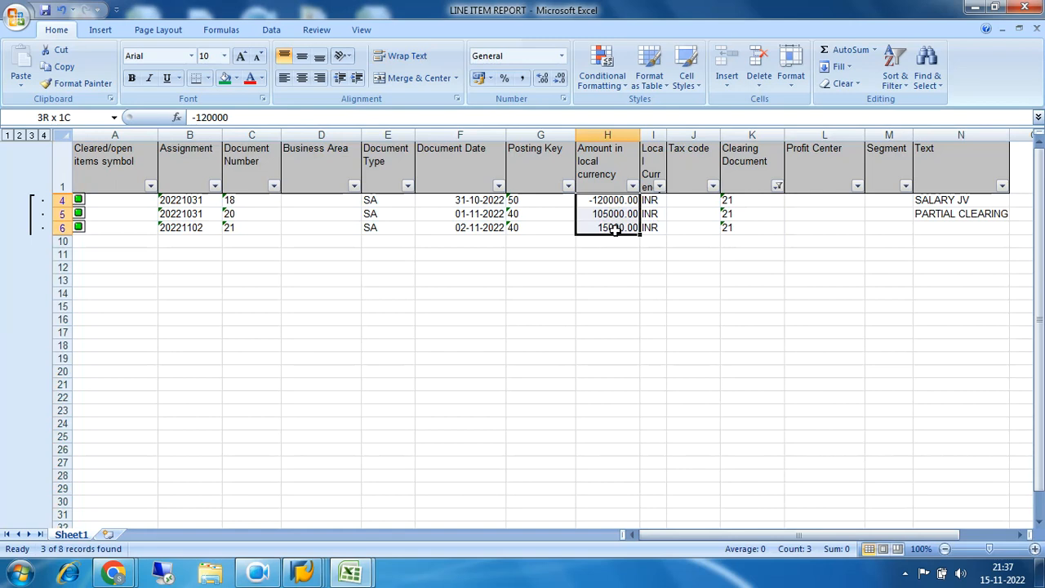
pyautogui.moveTo(614, 229); pyautogui.dragTo(614, 229)
pyautogui.click(737, 205)
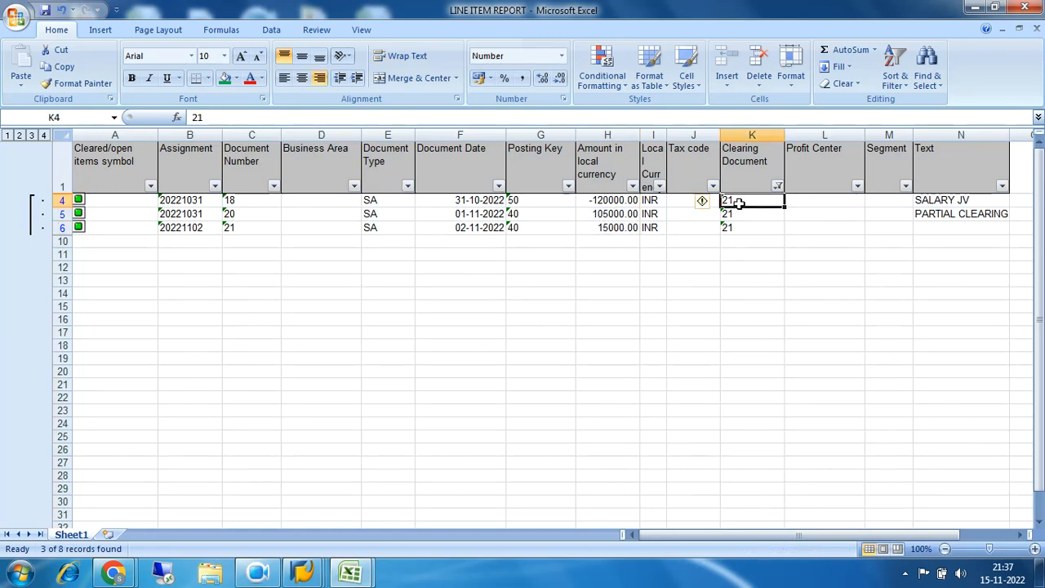
pyautogui.click(615, 230)
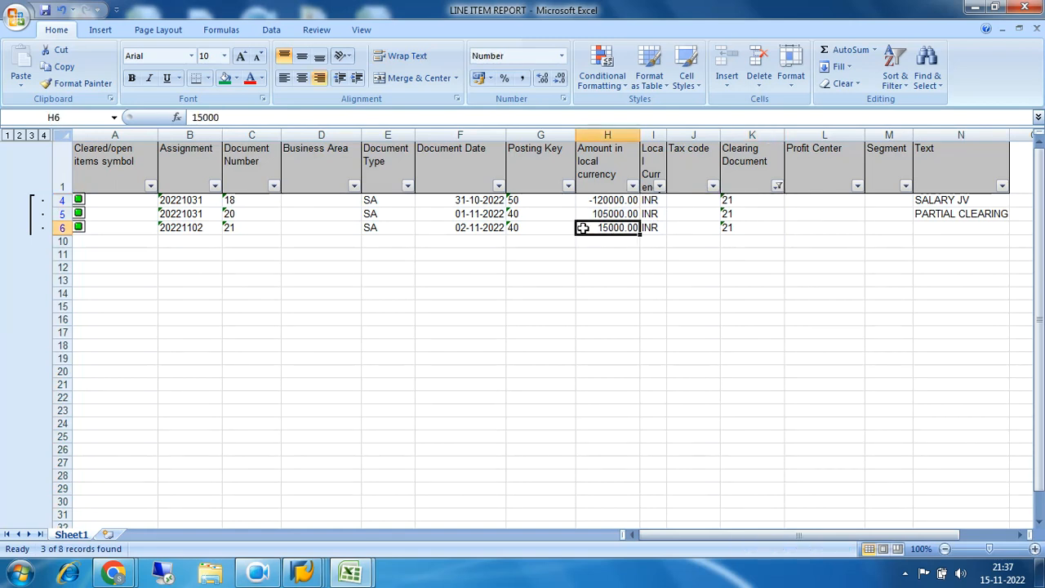
pyautogui.click(237, 230)
pyautogui.moveTo(727, 227); pyautogui.dragTo(733, 201)
pyautogui.moveTo(618, 213); pyautogui.dragTo(623, 226)
pyautogui.click(610, 199)
pyautogui.click(608, 214)
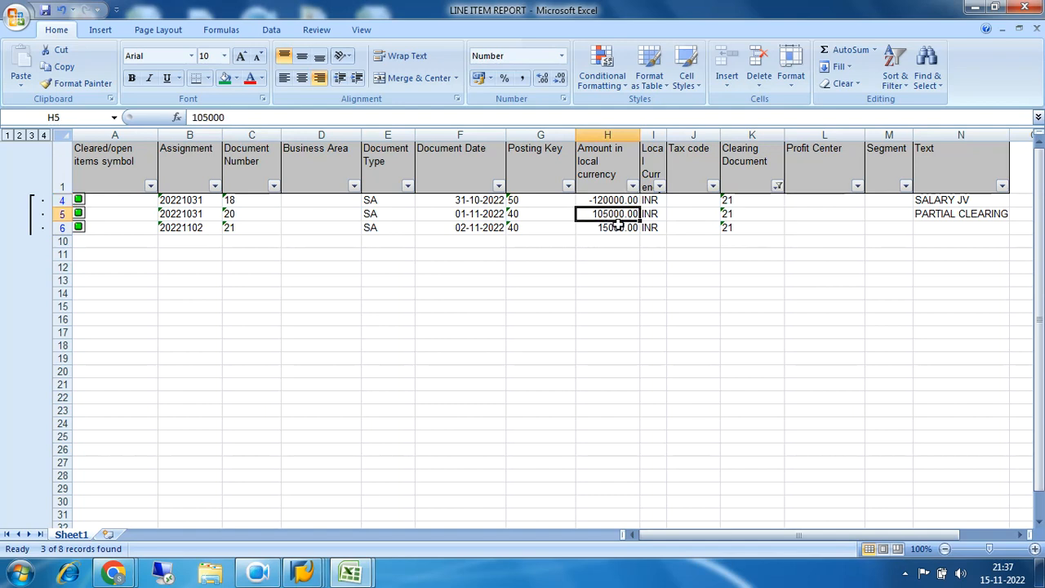
pyautogui.click(613, 229)
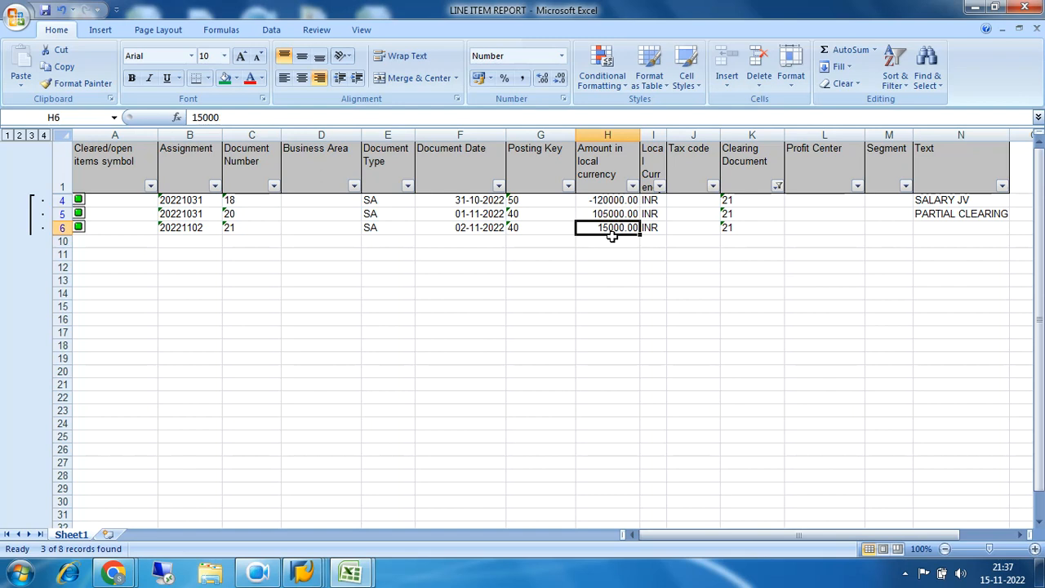
pyautogui.moveTo(611, 200); pyautogui.dragTo(614, 227)
# Close the LINE ITEM REPORT workbook without saving, then switch to SAP and close the G/L line item display session
pyautogui.click(1025, 7)
pyautogui.click(529, 324)
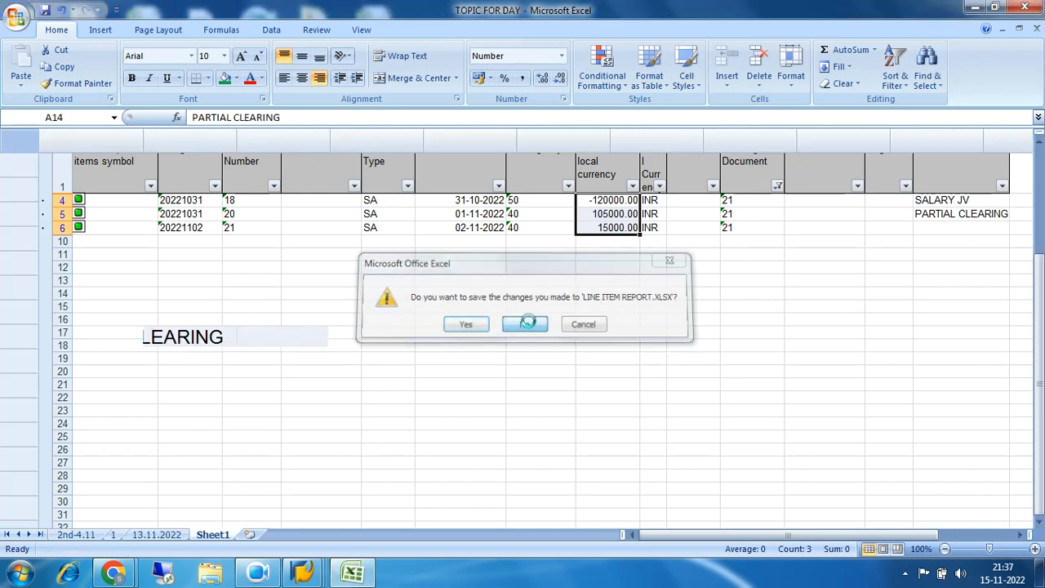
pyautogui.moveTo(304, 576)
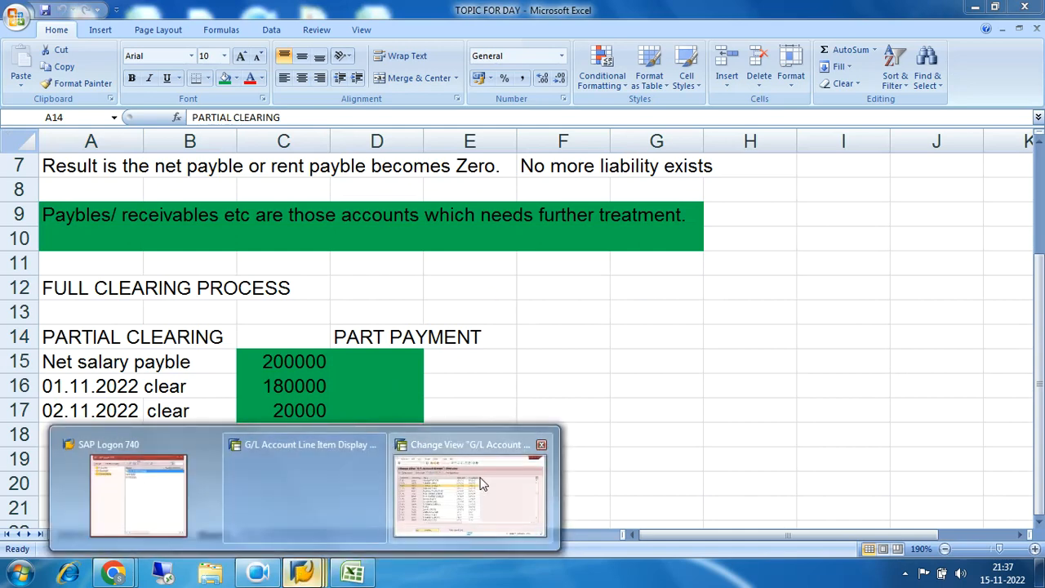
pyautogui.click(480, 484)
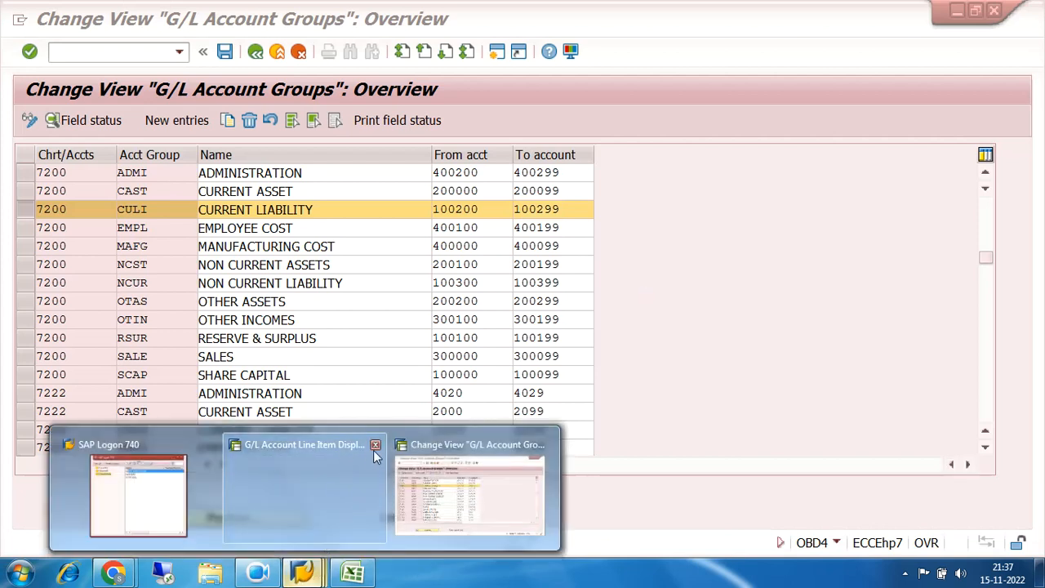
pyautogui.click(374, 445)
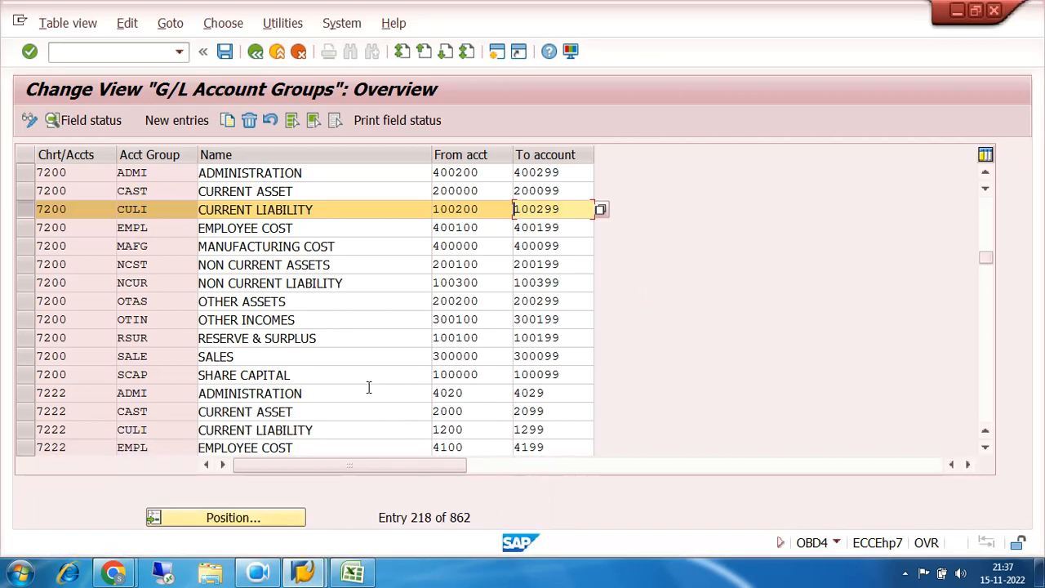
# Leave the G/L account groups overview and start transaction FAGLL03
pyautogui.click(256, 51)
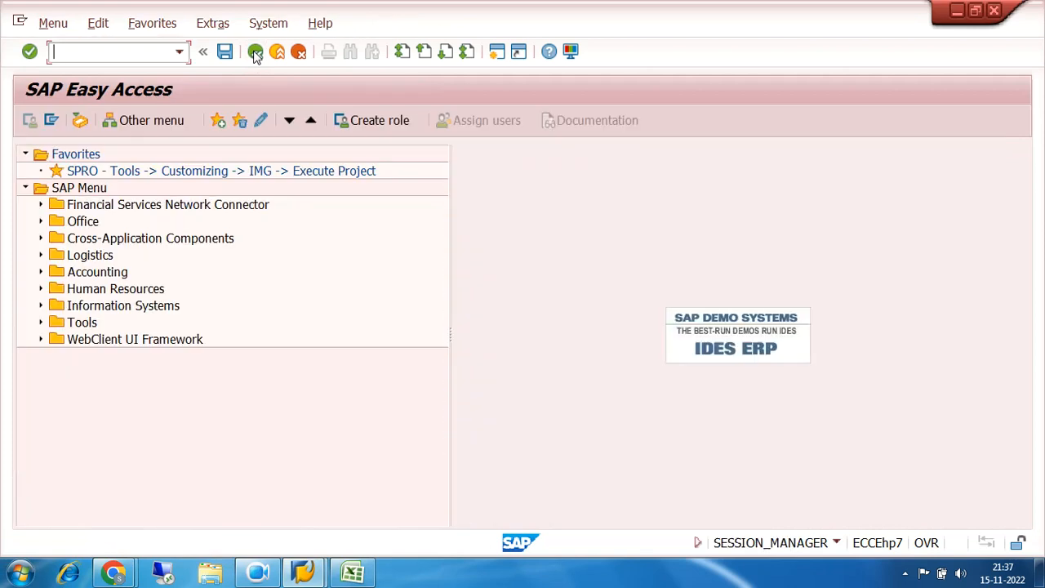
pyautogui.click(136, 49)
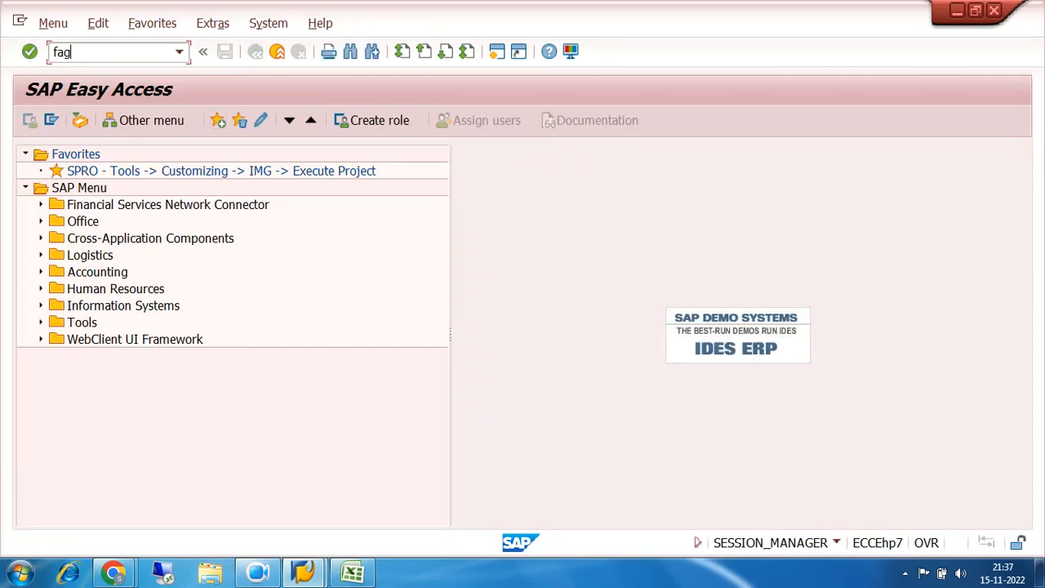
pyautogui.write('fagll03')
pyautogui.press('Return')
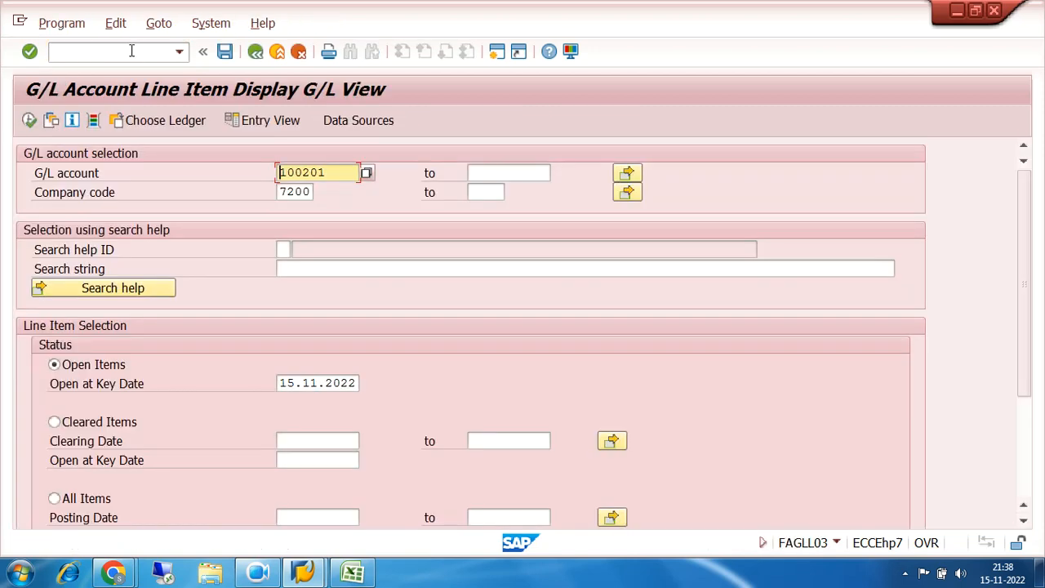
# Display all items of G/L account 100201 in company code 7200 and check the columns through to Text
pyautogui.click(54, 498)
pyautogui.click(30, 120)
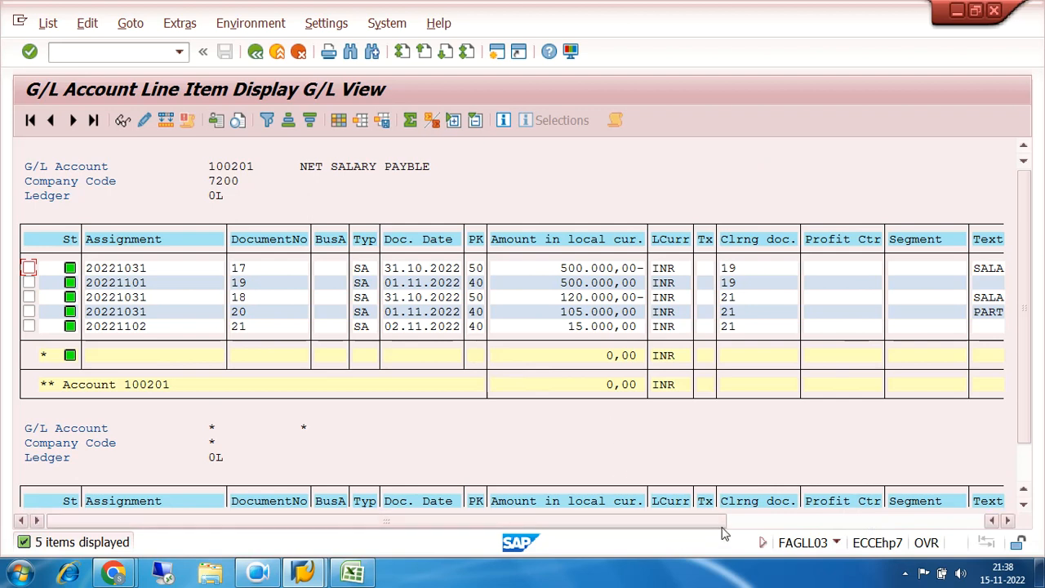
pyautogui.click(787, 521)
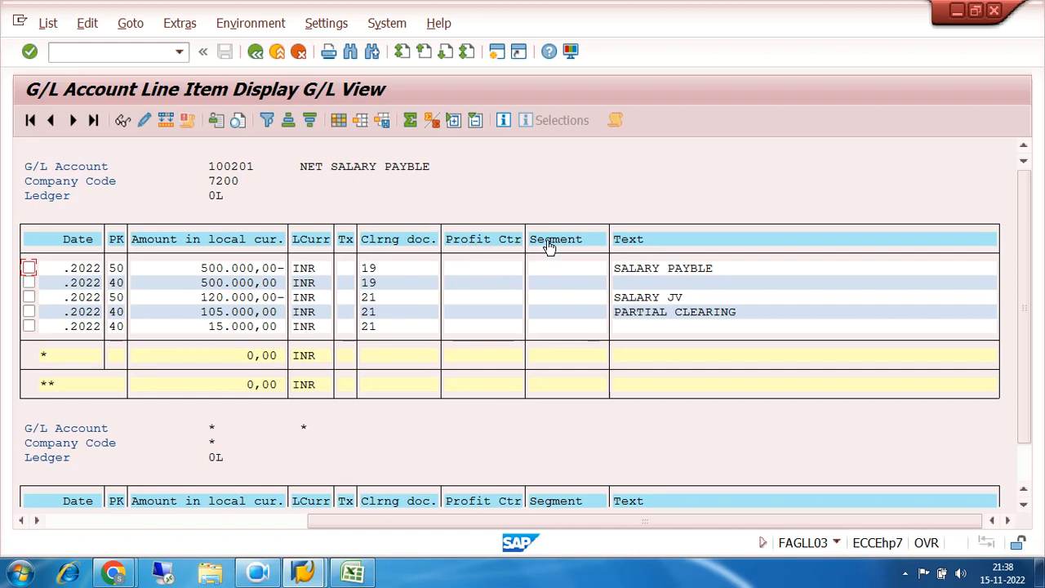
# Hide the Tax code, Profit Center and Segment columns in the line item layout and apply it
pyautogui.click(338, 120)
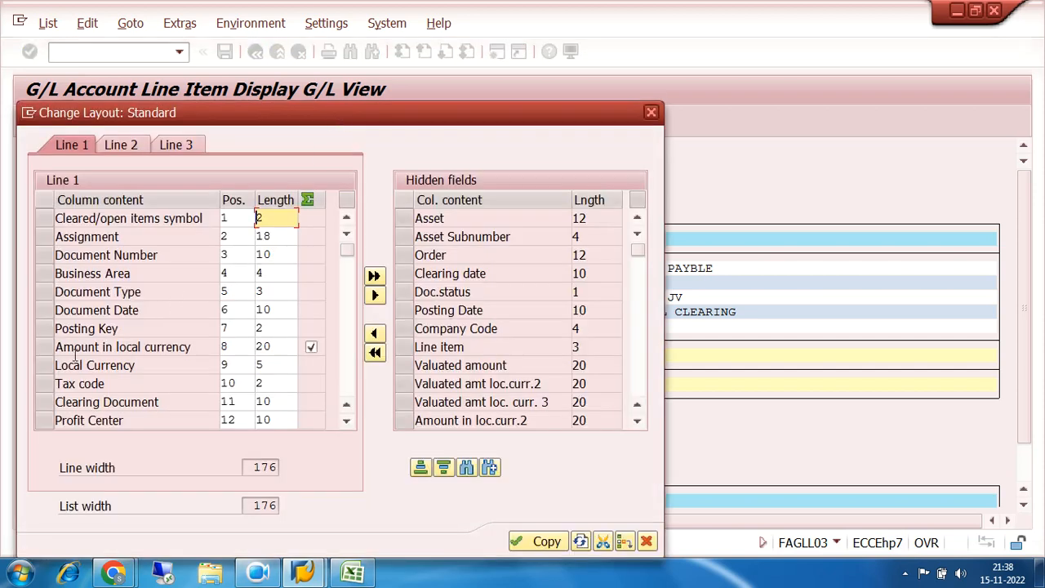
pyautogui.click(44, 420)
pyautogui.keyDown('ctrl'); pyautogui.click(38, 389); pyautogui.keyUp('ctrl')
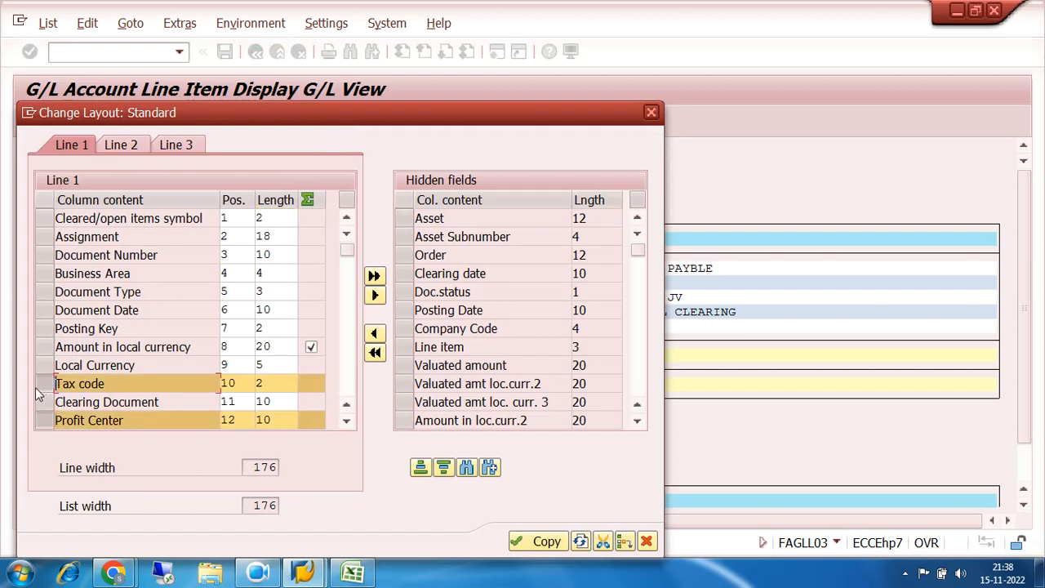
pyautogui.click(346, 420)
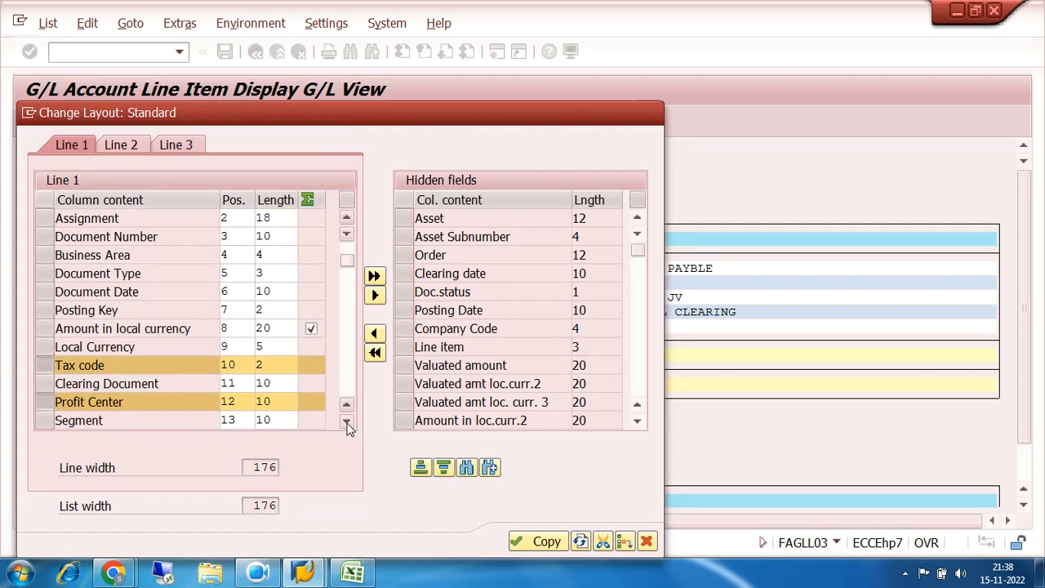
pyautogui.click(347, 421)
pyautogui.click(346, 420)
pyautogui.click(347, 420)
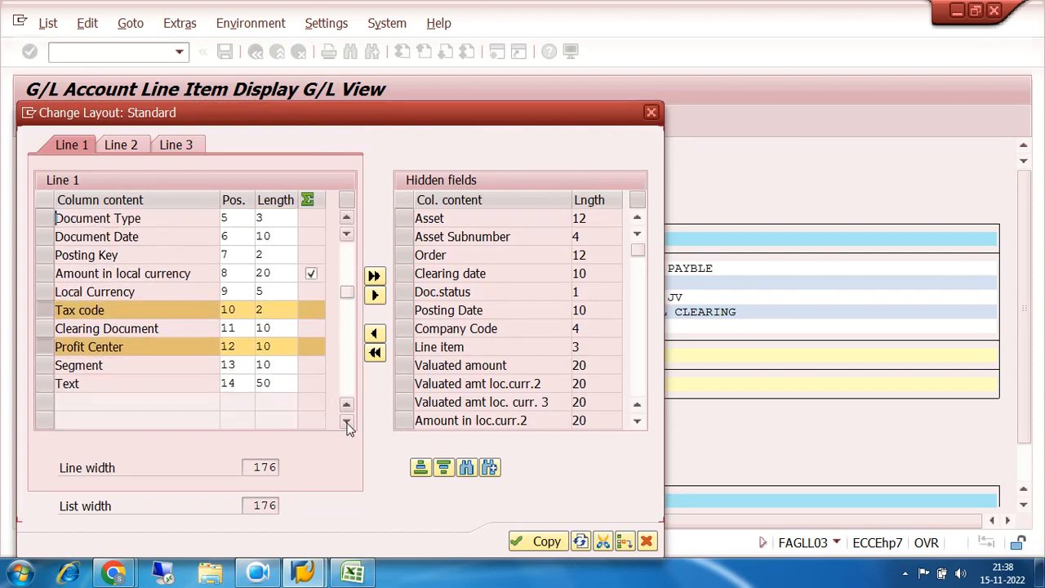
pyautogui.keyDown('ctrl'); pyautogui.click(45, 367); pyautogui.keyUp('ctrl')
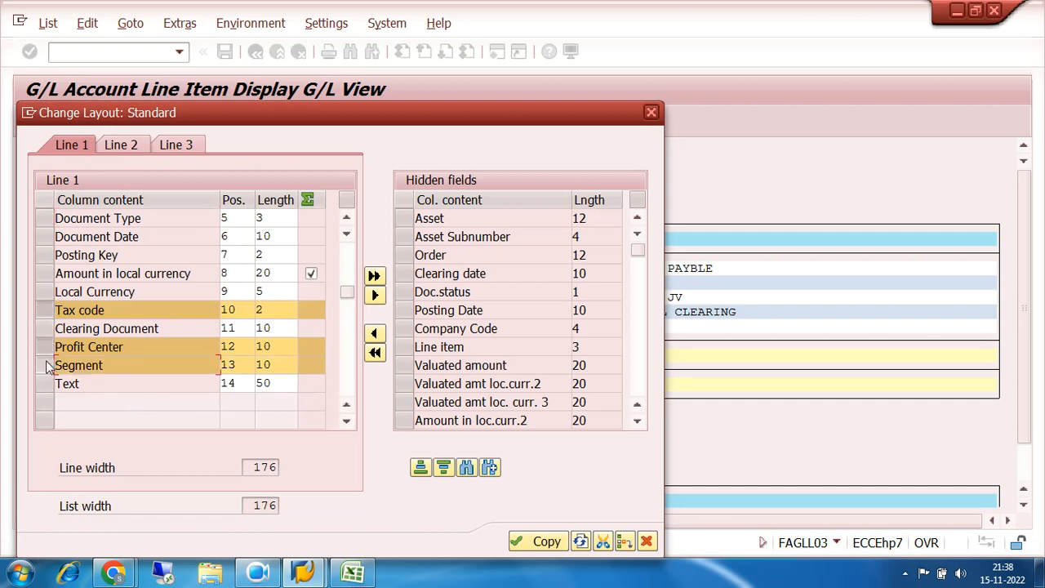
pyautogui.moveTo(161, 119); pyautogui.dragTo(338, 110)
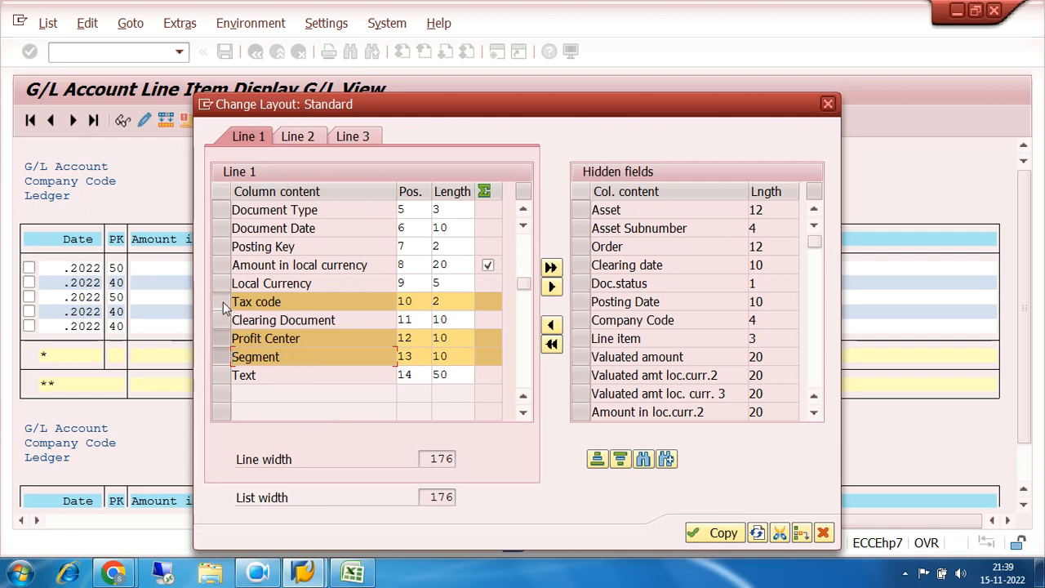
pyautogui.click(553, 287)
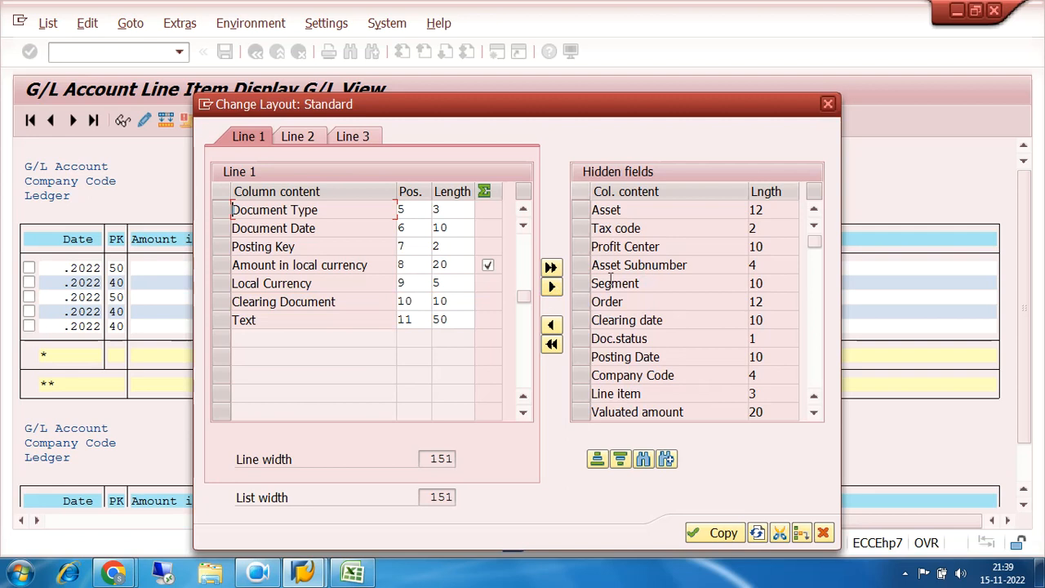
pyautogui.click(721, 535)
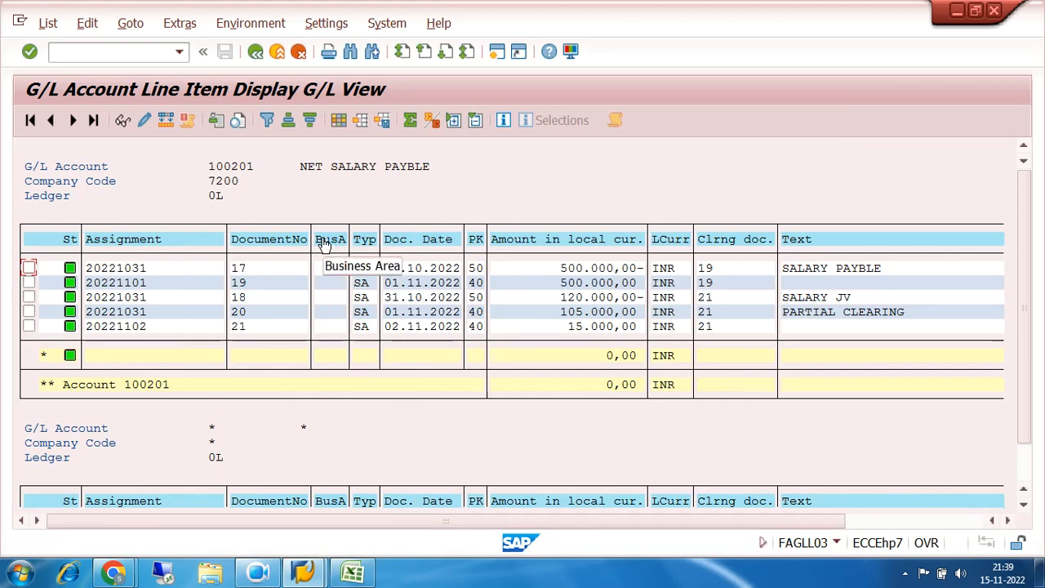
# Hide the Business Area column in the line item layout, apply it and check the remaining columns
pyautogui.click(338, 123)
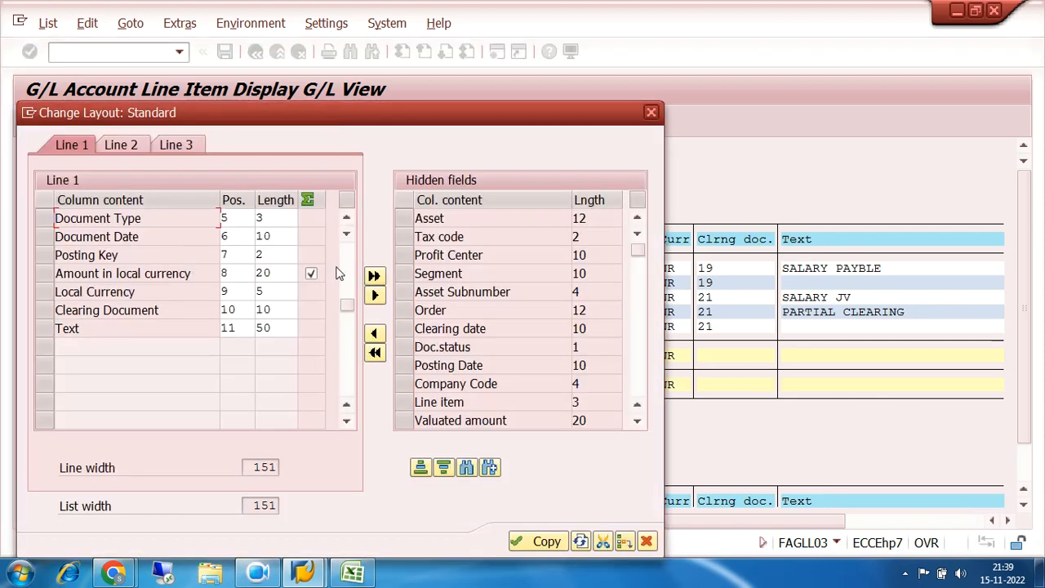
pyautogui.click(347, 250)
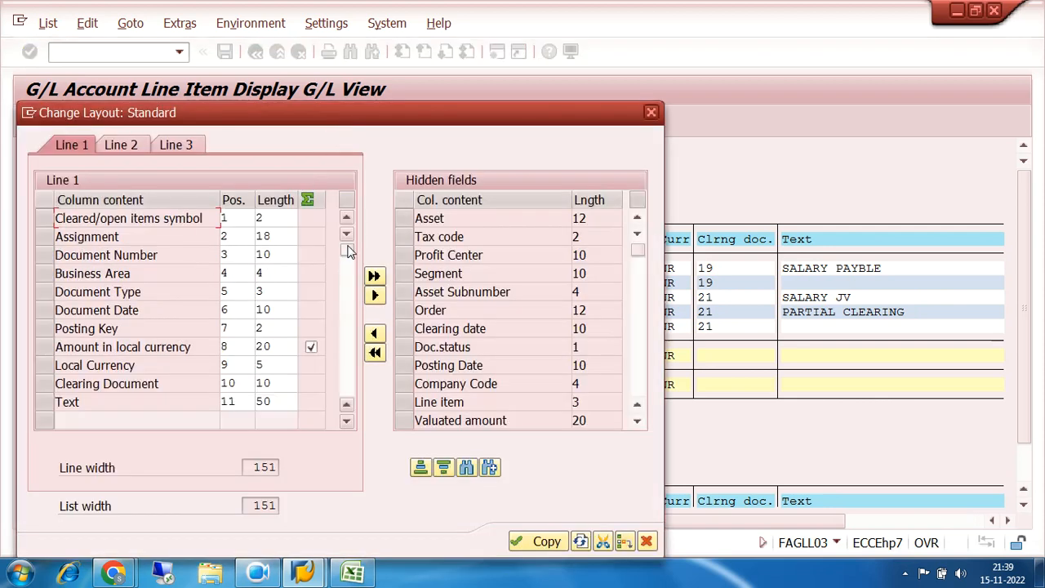
pyautogui.click(46, 279)
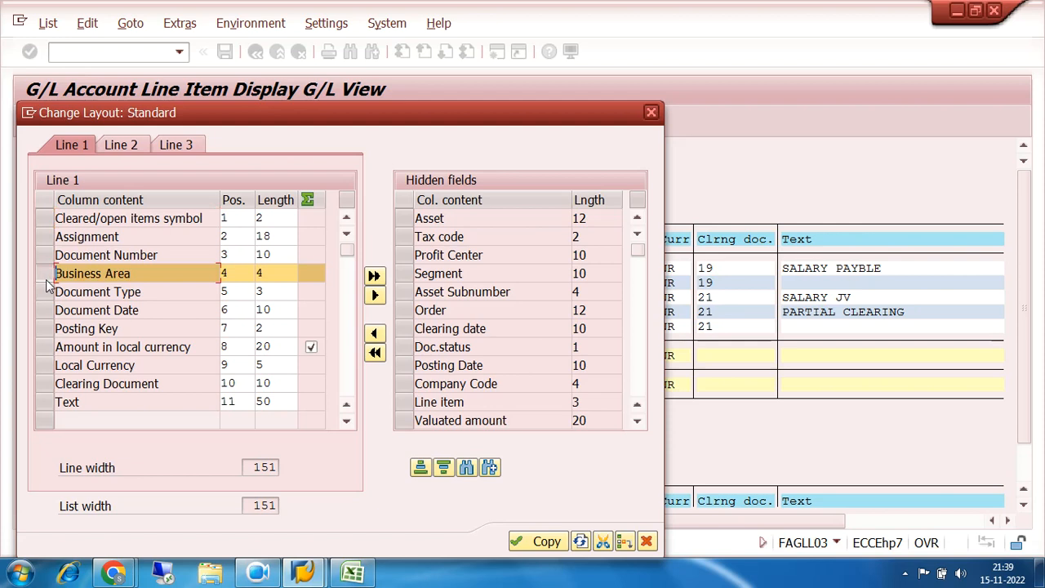
pyautogui.click(375, 297)
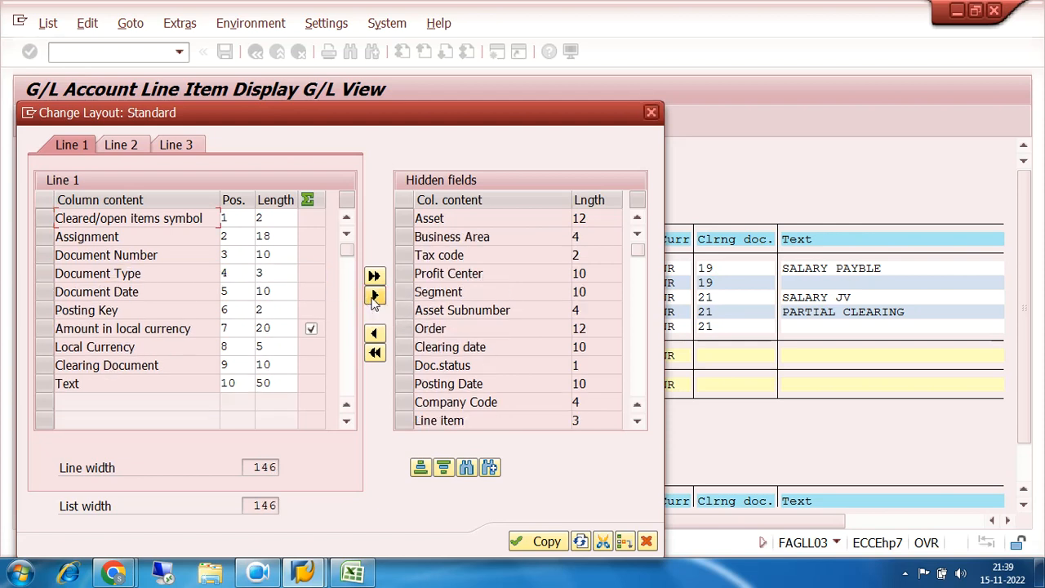
pyautogui.click(539, 541)
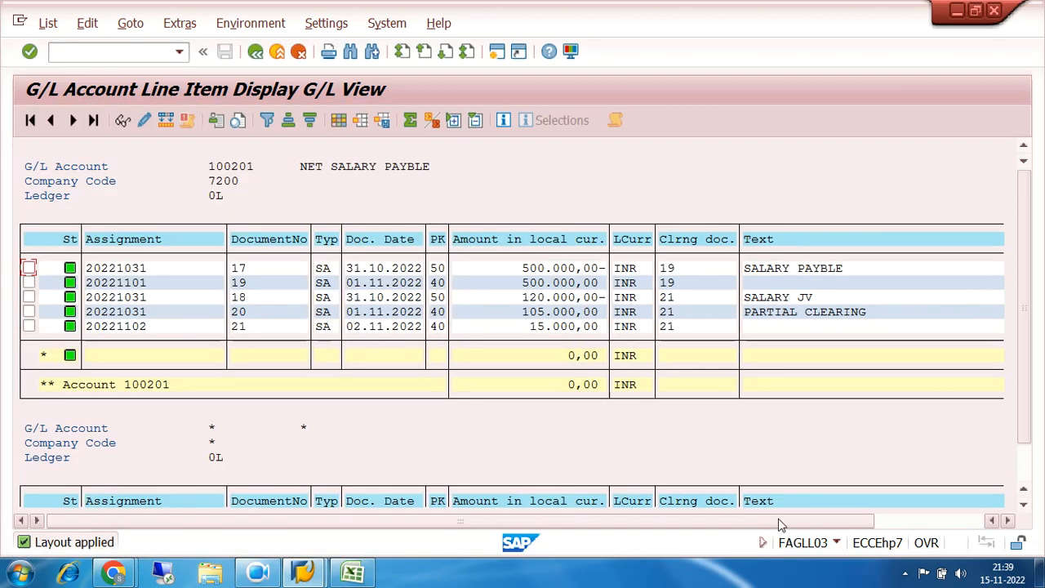
pyautogui.click(966, 527)
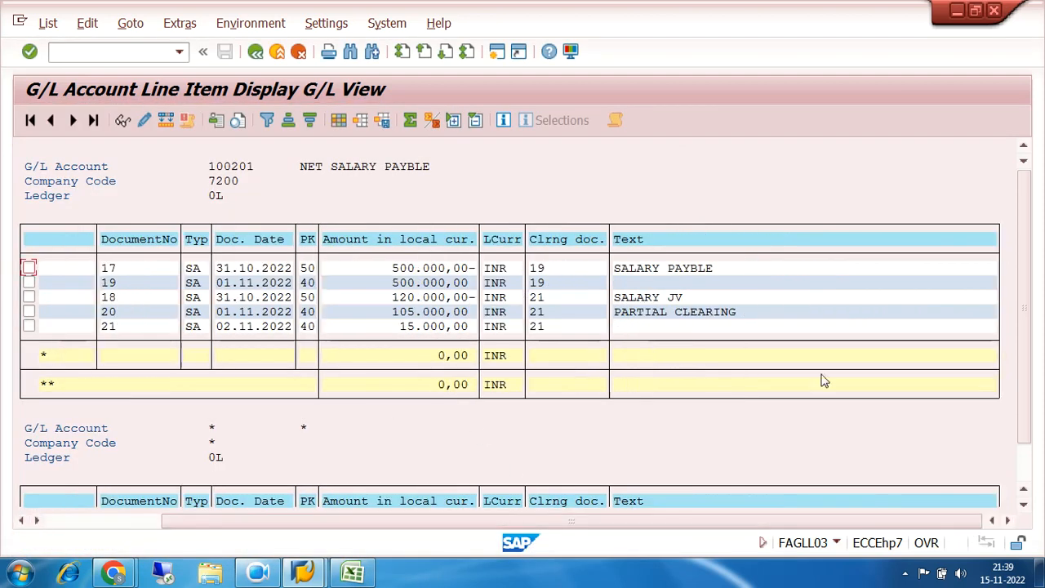
pyautogui.click(62, 524)
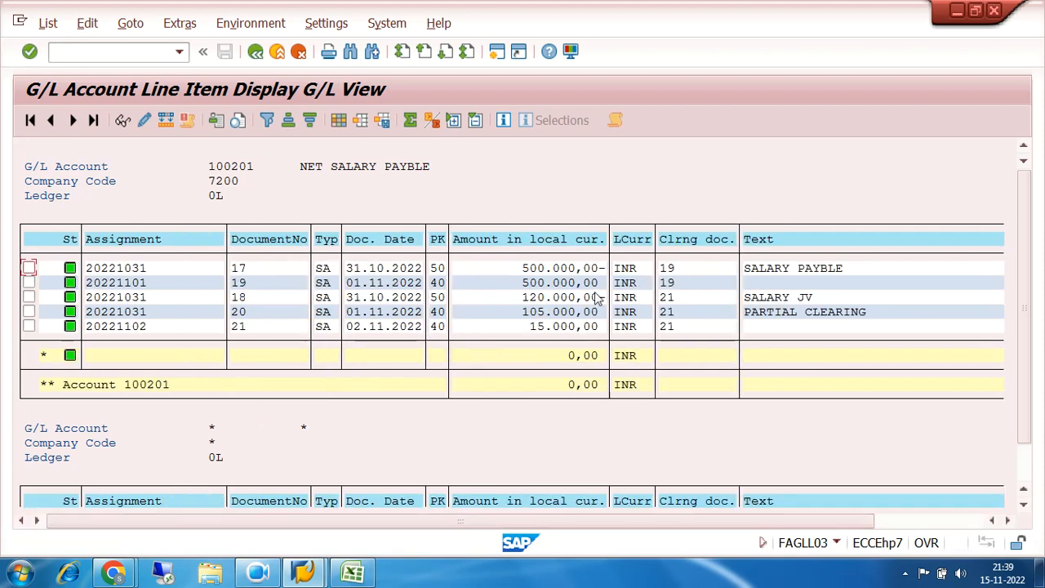
# Add the hidden Posting Date field before Document Date in the line item layout and apply it
pyautogui.click(339, 120)
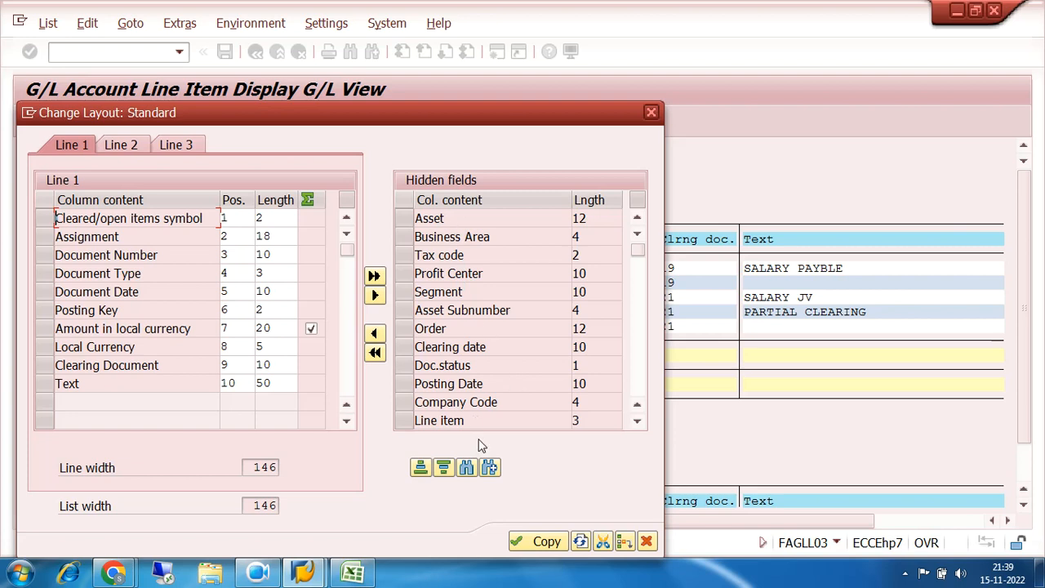
pyautogui.moveTo(359, 120); pyautogui.dragTo(592, 403)
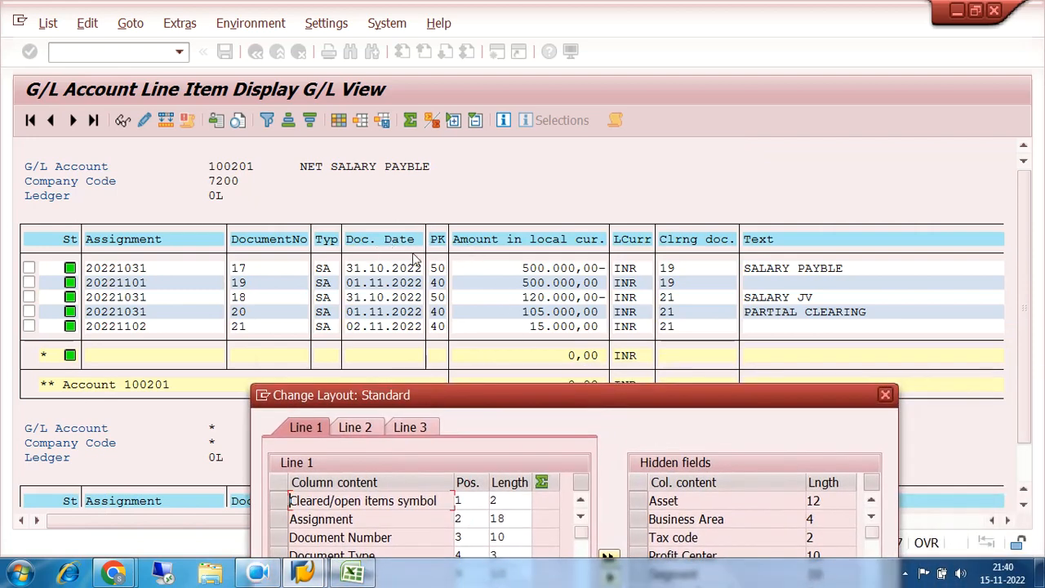
pyautogui.moveTo(576, 406); pyautogui.dragTo(493, 89)
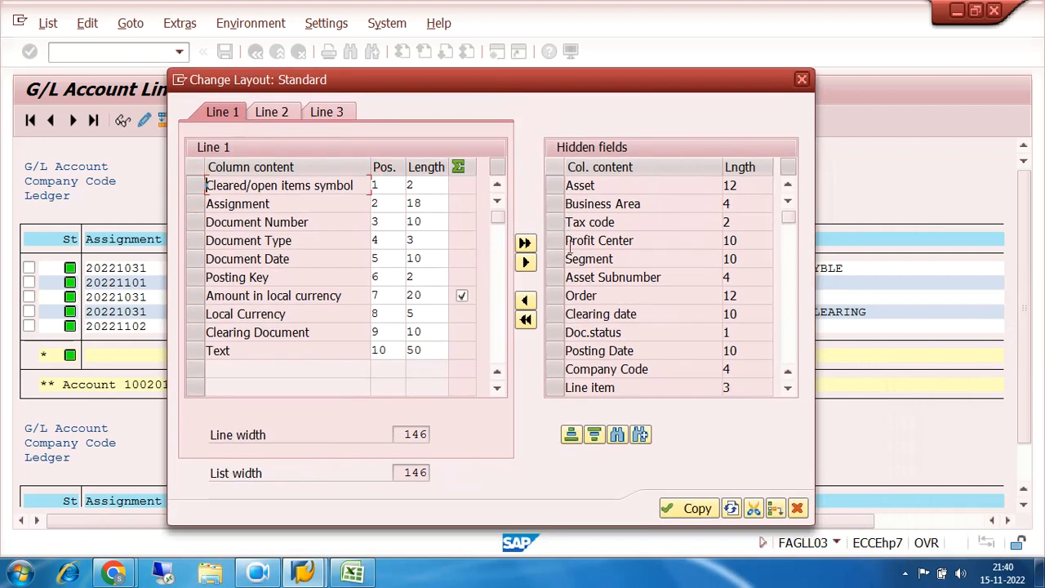
pyautogui.click(559, 356)
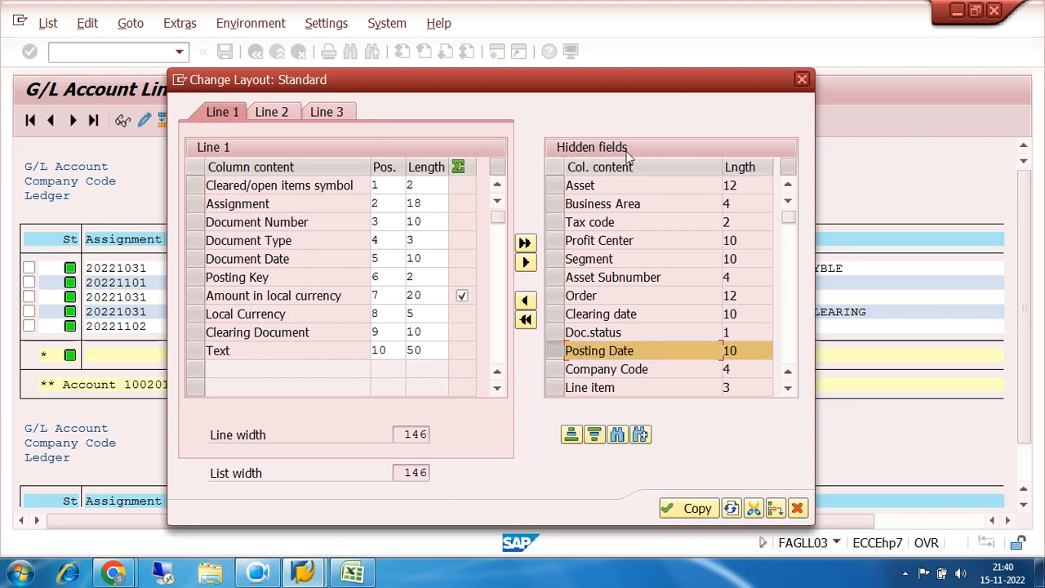
pyautogui.click(197, 258)
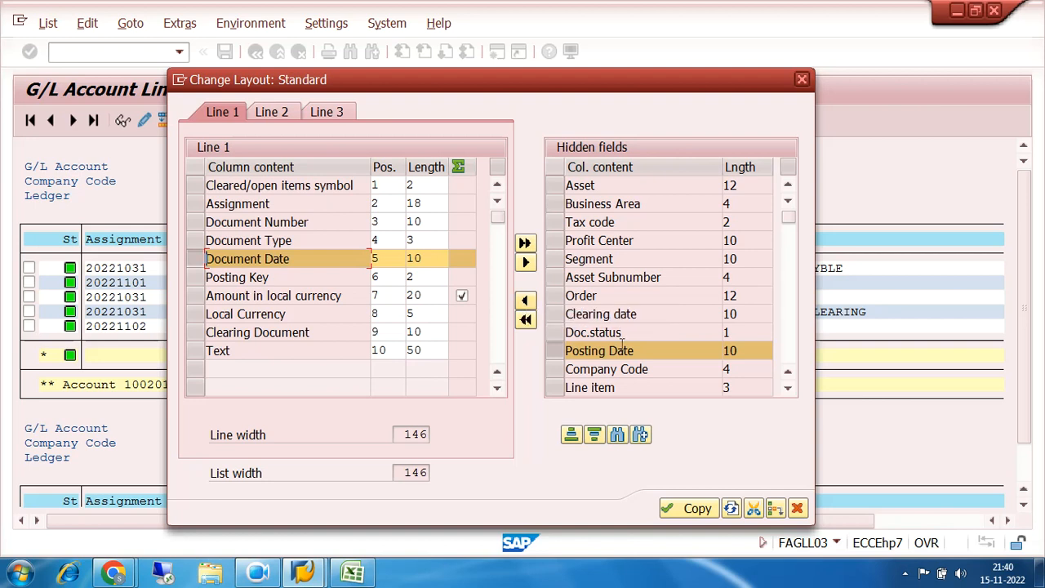
pyautogui.click(526, 302)
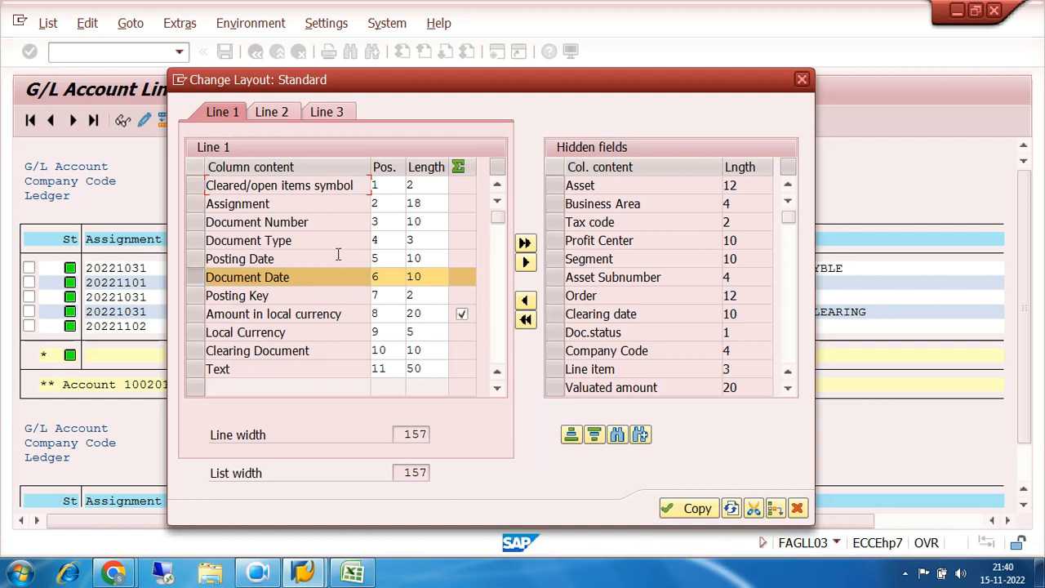
pyautogui.click(690, 509)
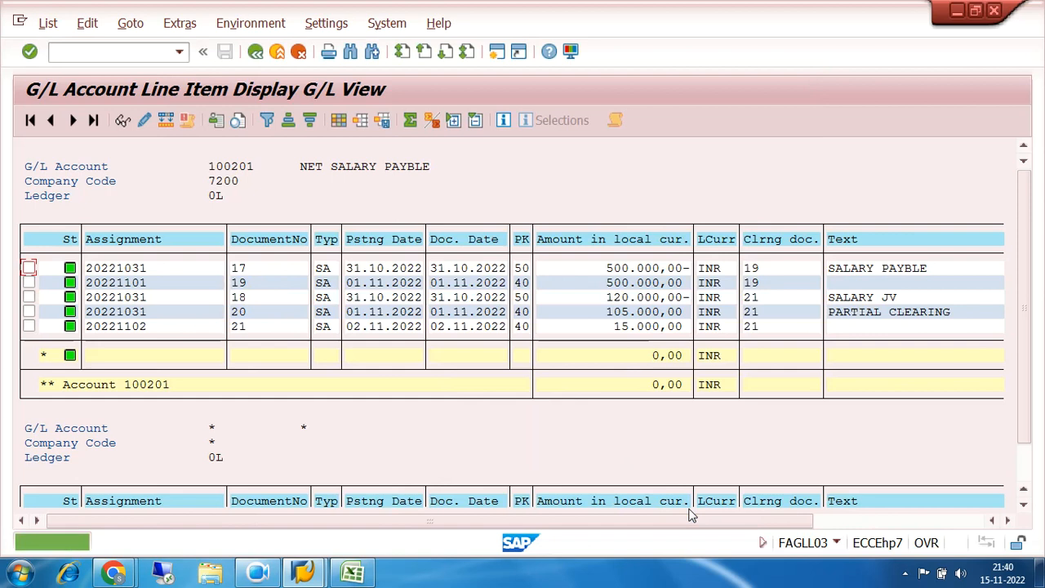
# Sort the line items ascending by posting date, and re-sort them descending by document number and amount in local currency
pyautogui.click(378, 245)
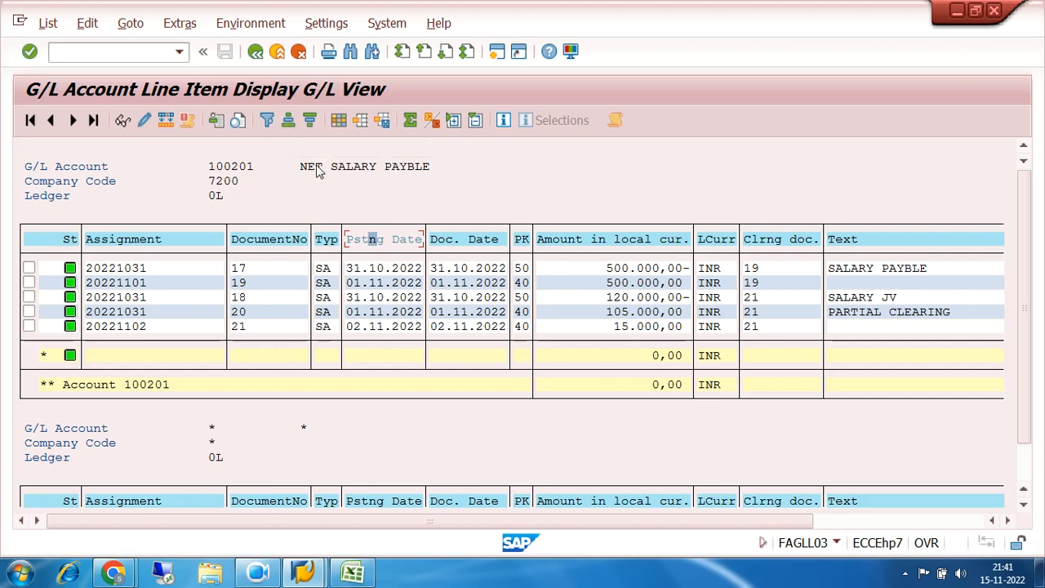
pyautogui.click(388, 242)
pyautogui.click(388, 242)
pyautogui.click(388, 241)
pyautogui.click(388, 242)
pyautogui.click(288, 121)
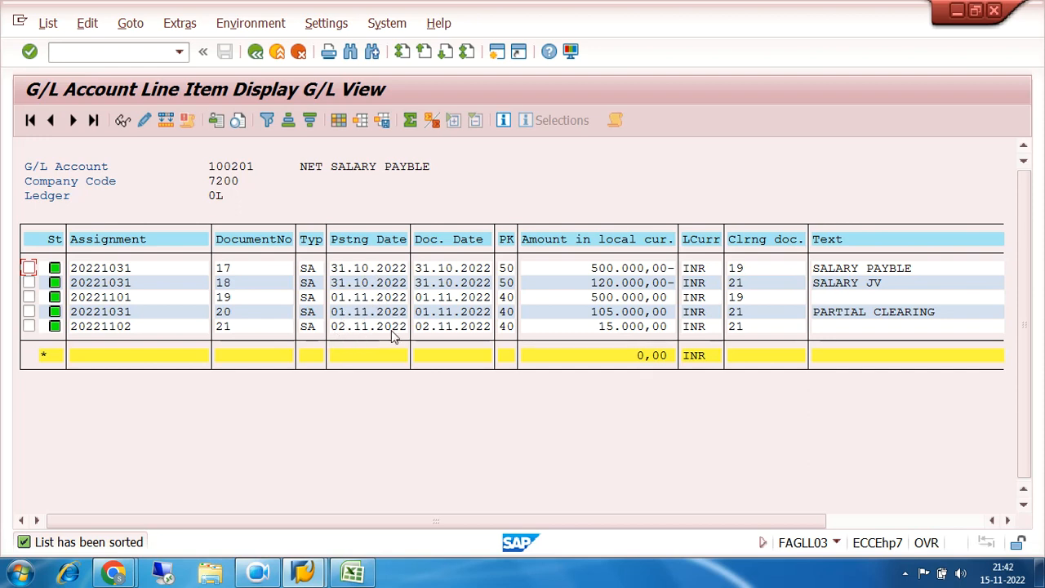
pyautogui.click(275, 240)
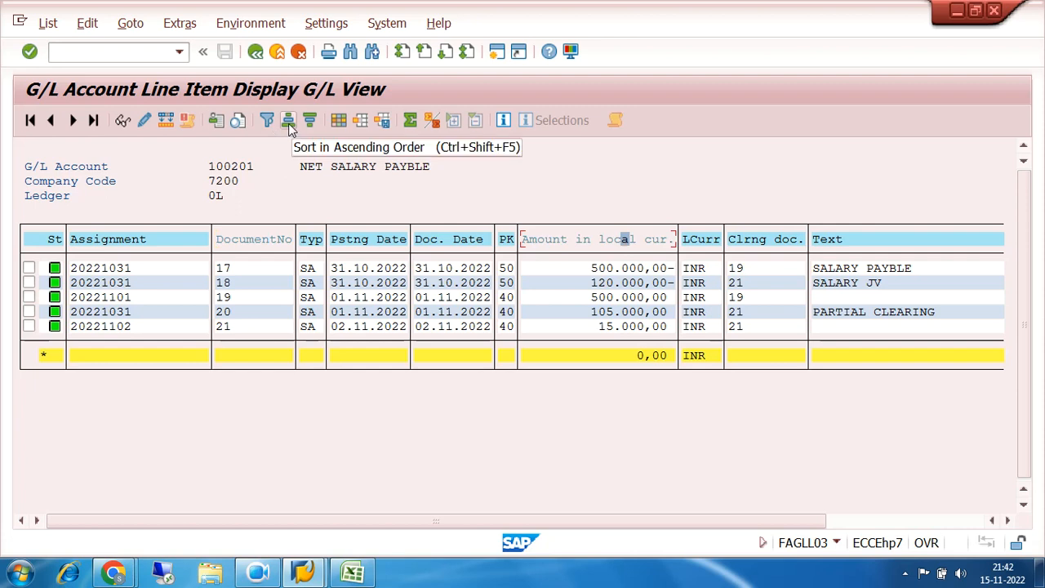
pyautogui.click(310, 121)
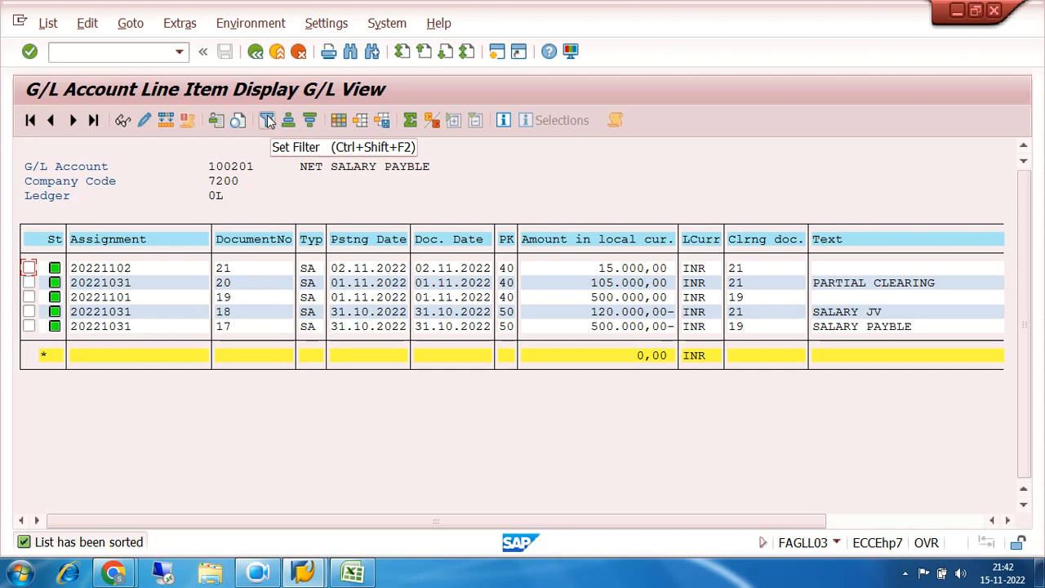
# View the filter criteria for the document number column and close them without setting a filter
pyautogui.click(265, 239)
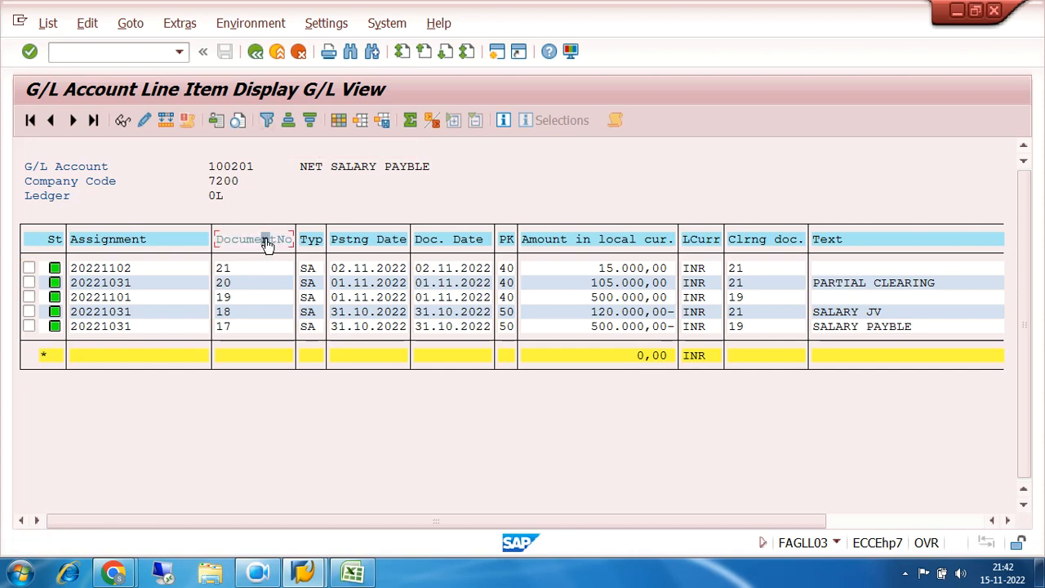
pyautogui.click(267, 120)
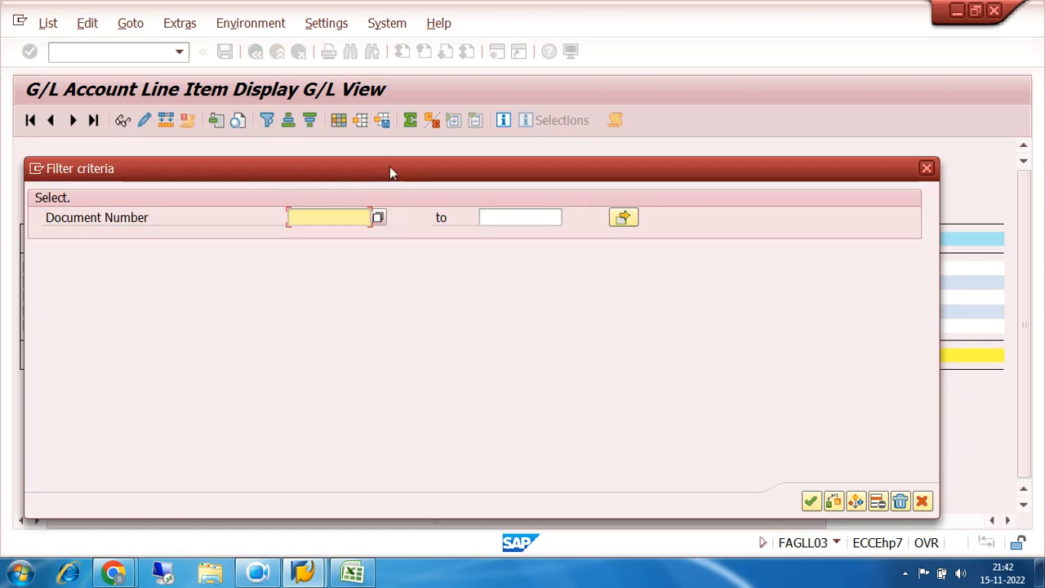
pyautogui.click(927, 169)
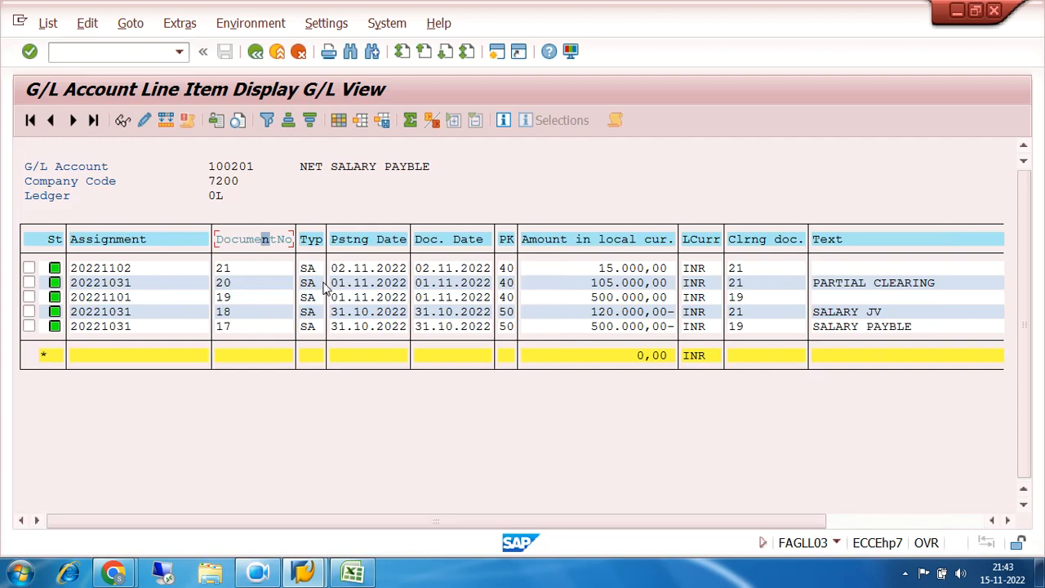
# View the export options for the line item list and return to the G/L line item selection screen
pyautogui.click(47, 23)
pyautogui.moveTo(65, 91)
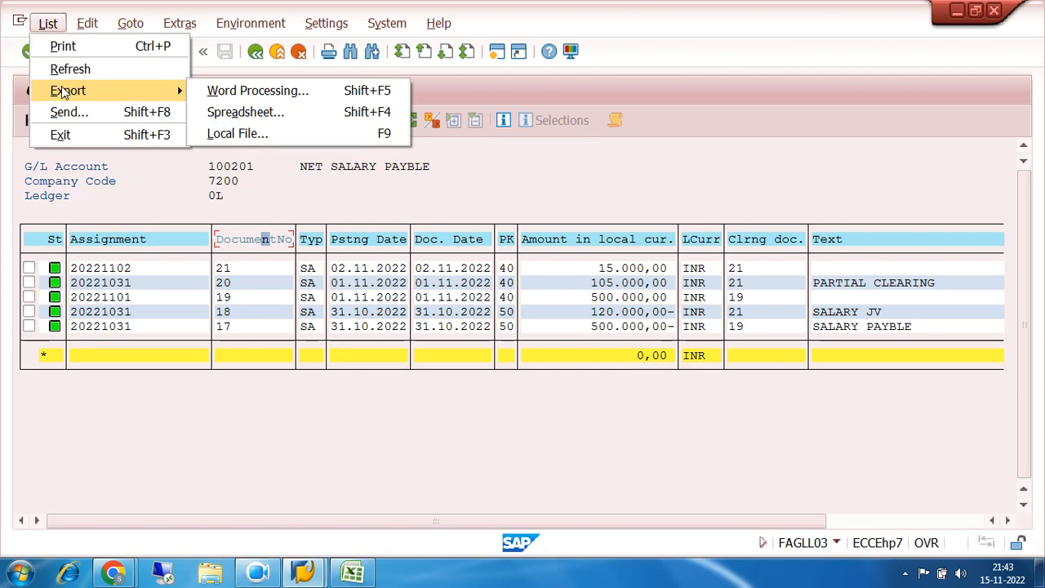
pyautogui.click(601, 183)
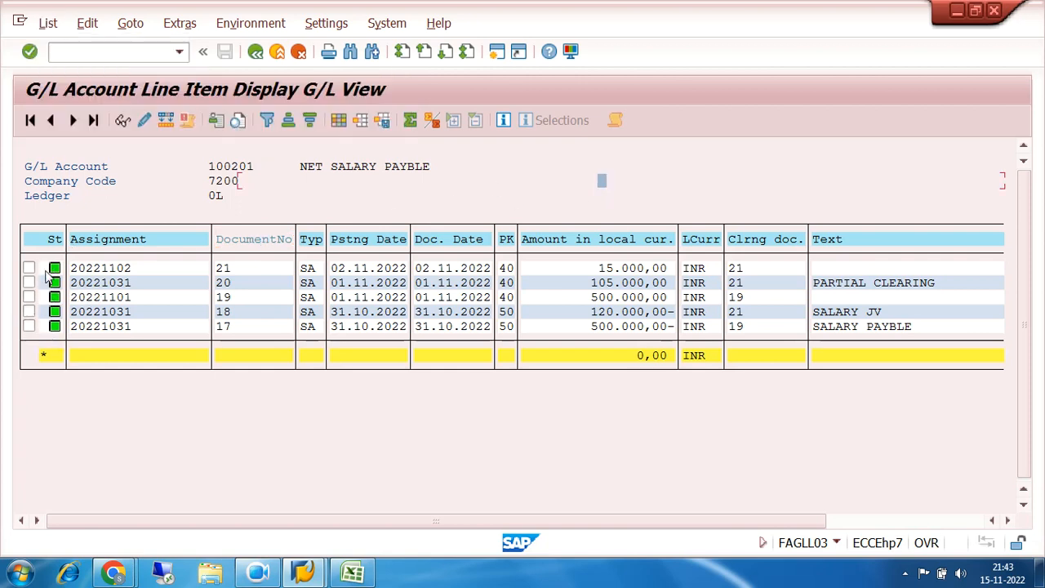
pyautogui.click(256, 52)
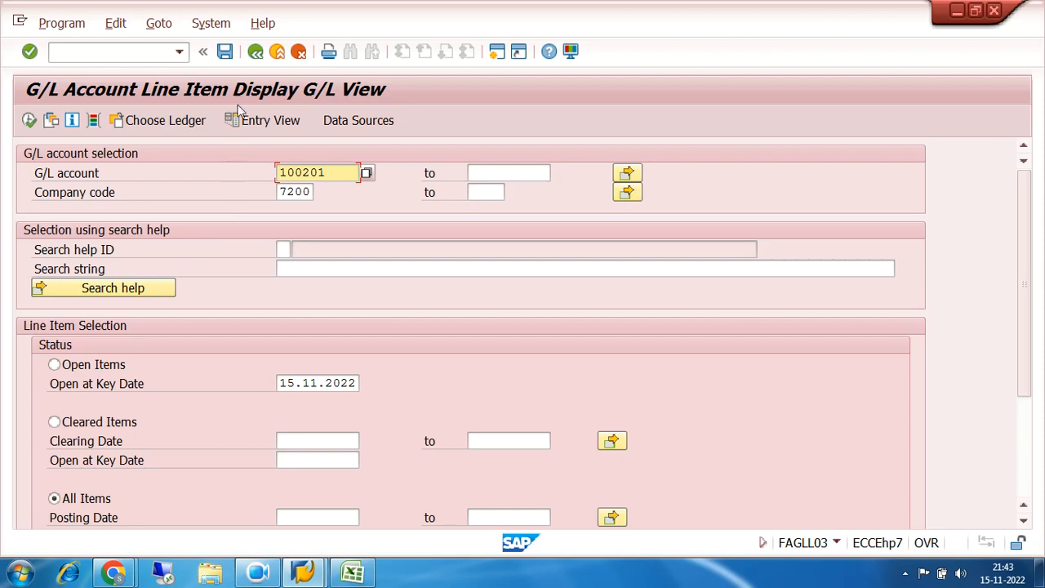
# Exit the line item selection screen, switch to the TOPIC FOR DAY Excel workbook and enter "Residual clearing" in cell A19
pyautogui.click(255, 53)
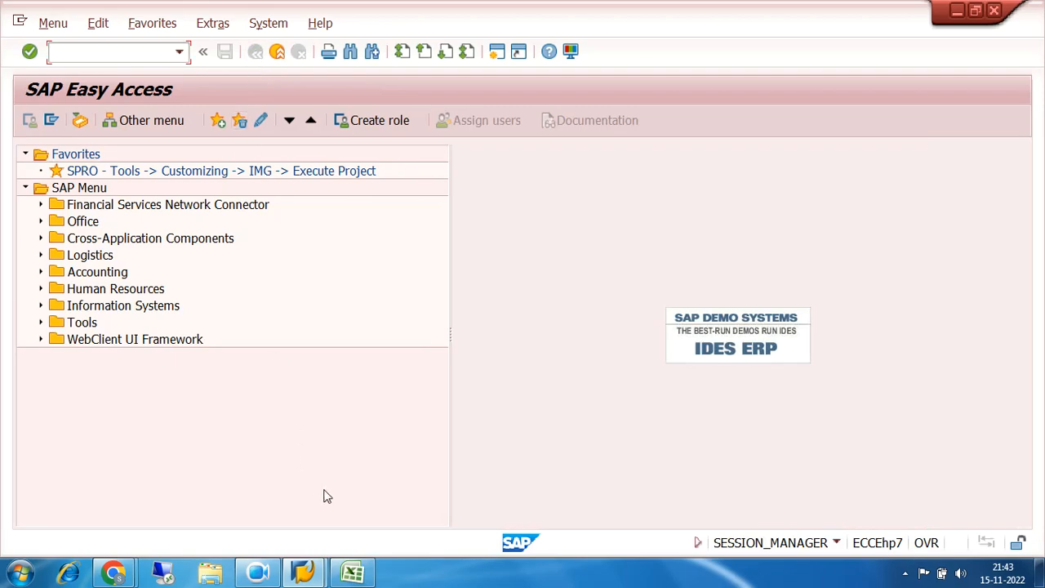
pyautogui.click(353, 571)
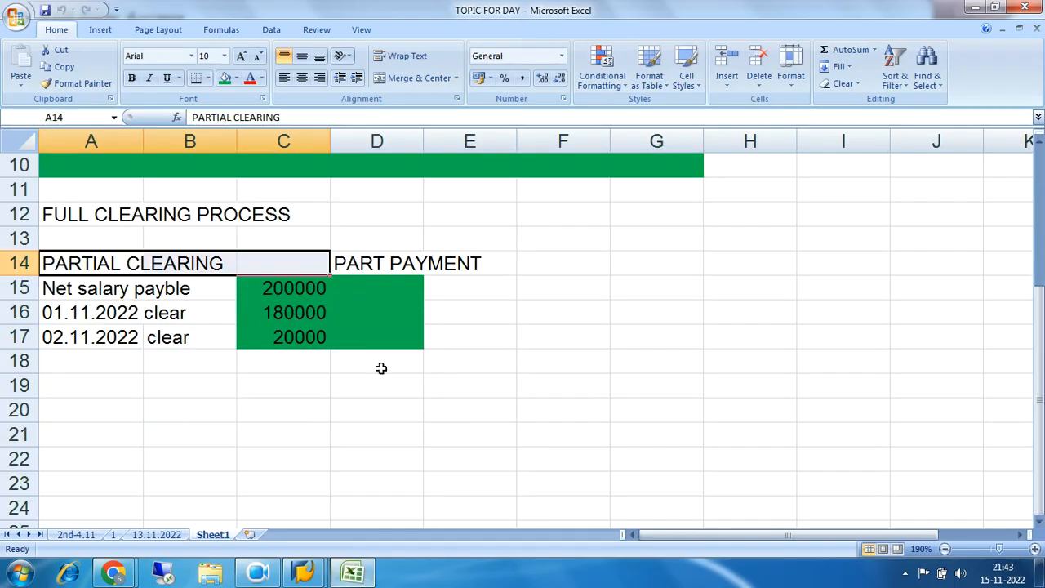
pyautogui.click(116, 390)
pyautogui.write('Re')
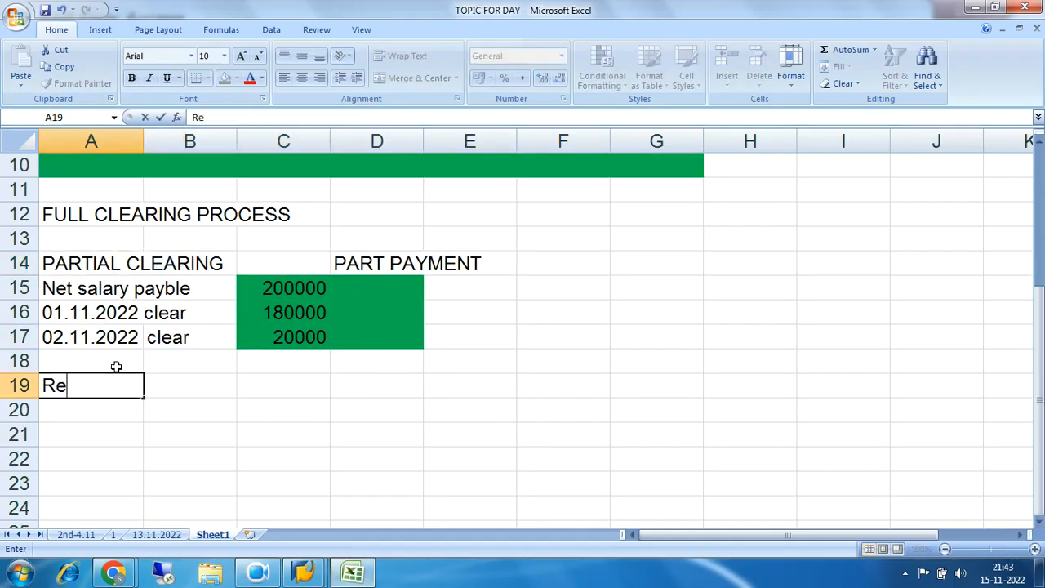
pyautogui.write('sidual cle')
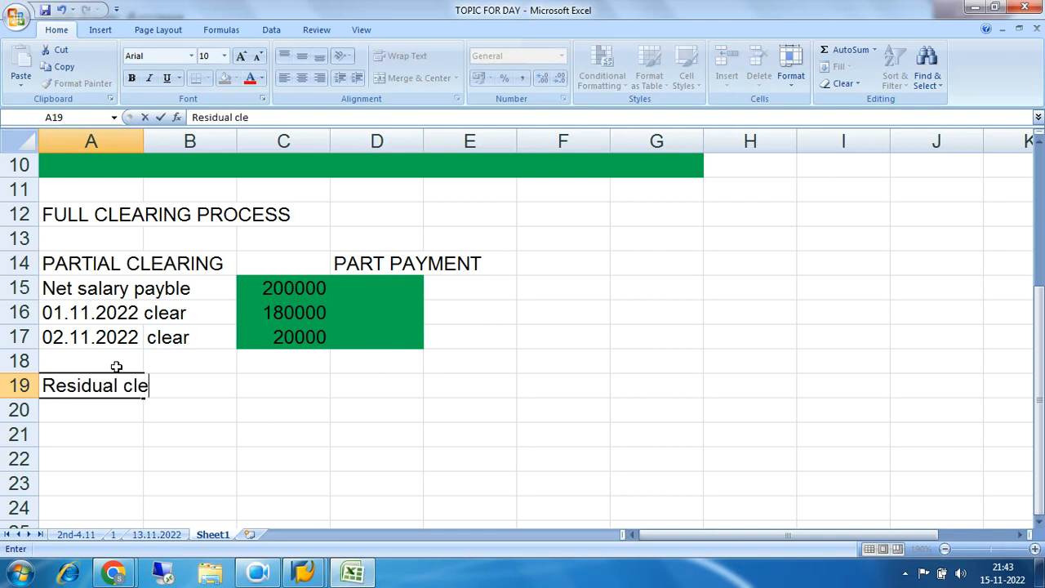
pyautogui.write('aring')
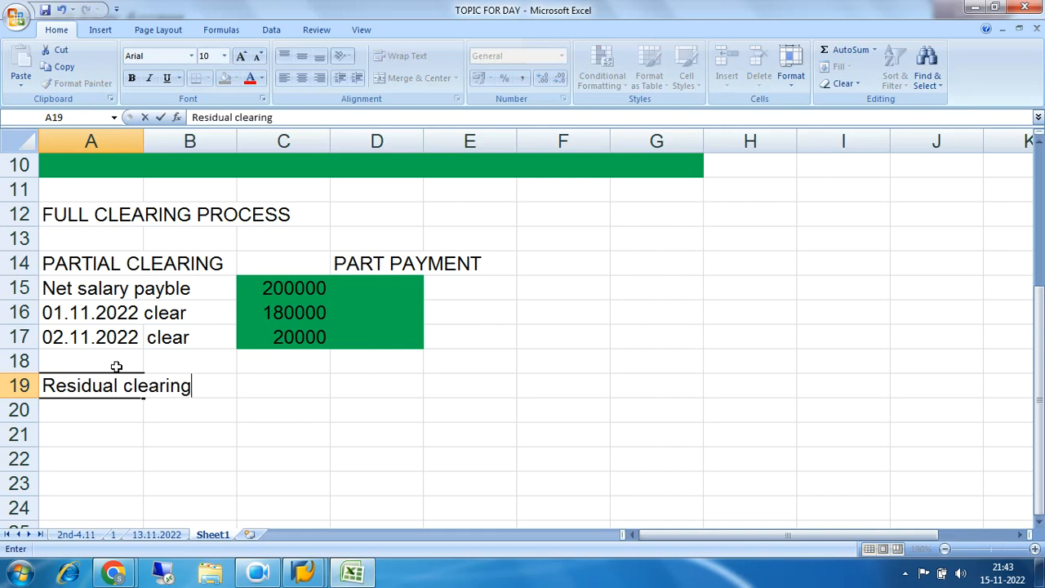
pyautogui.press('Tab')
pyautogui.press('Tab')
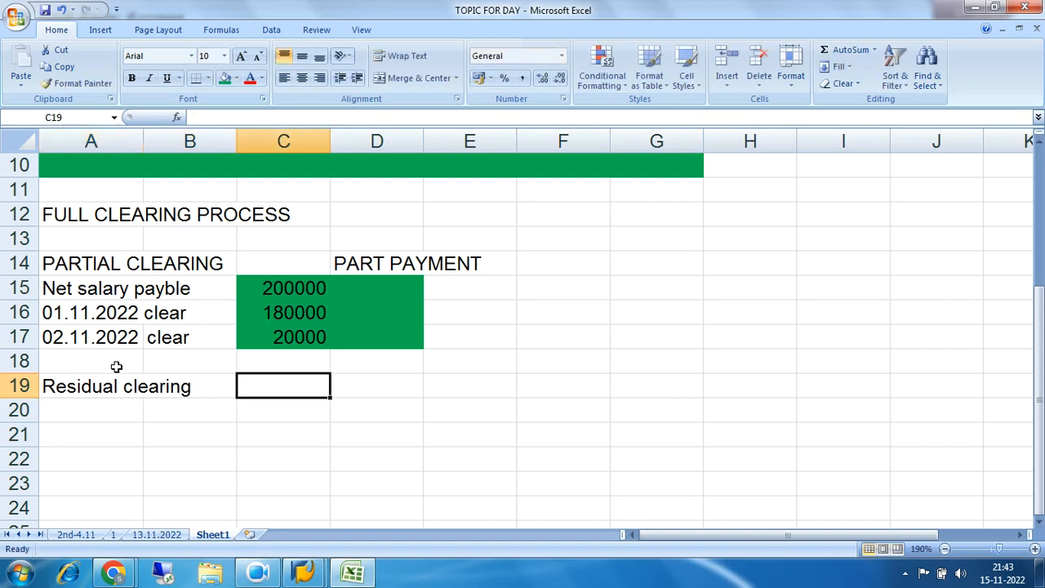
# Enter "part payment" in cell D19, in the same row as the Residual clearing label
pyautogui.moveTo(81, 387); pyautogui.dragTo(187, 381)
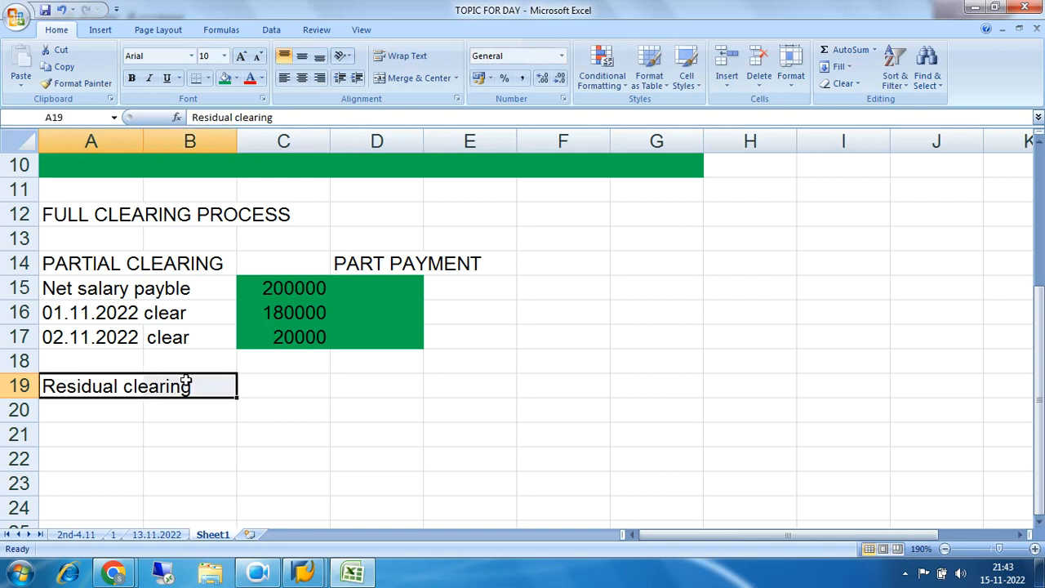
pyautogui.click(358, 389)
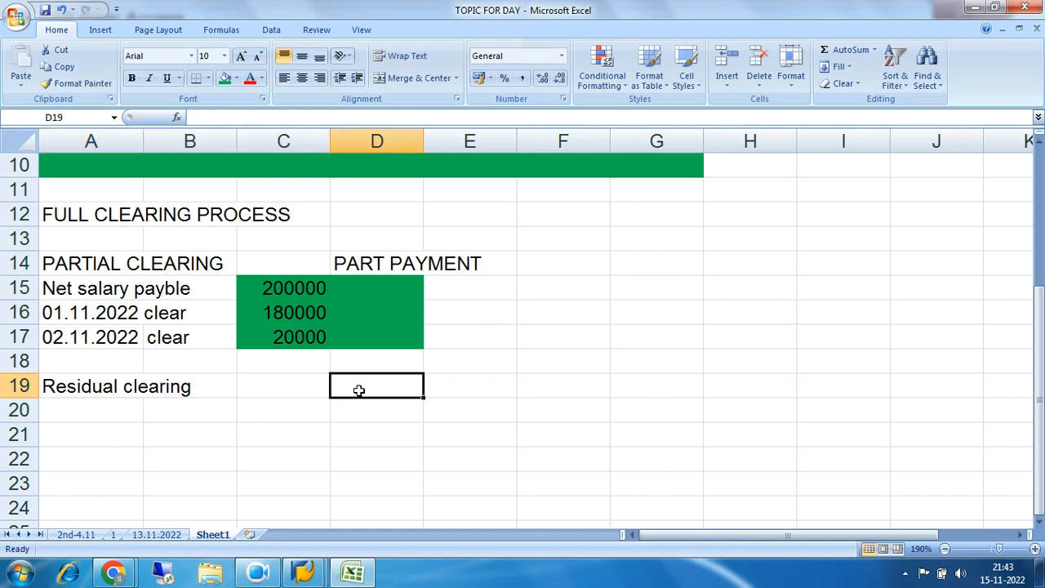
pyautogui.write('part payment')
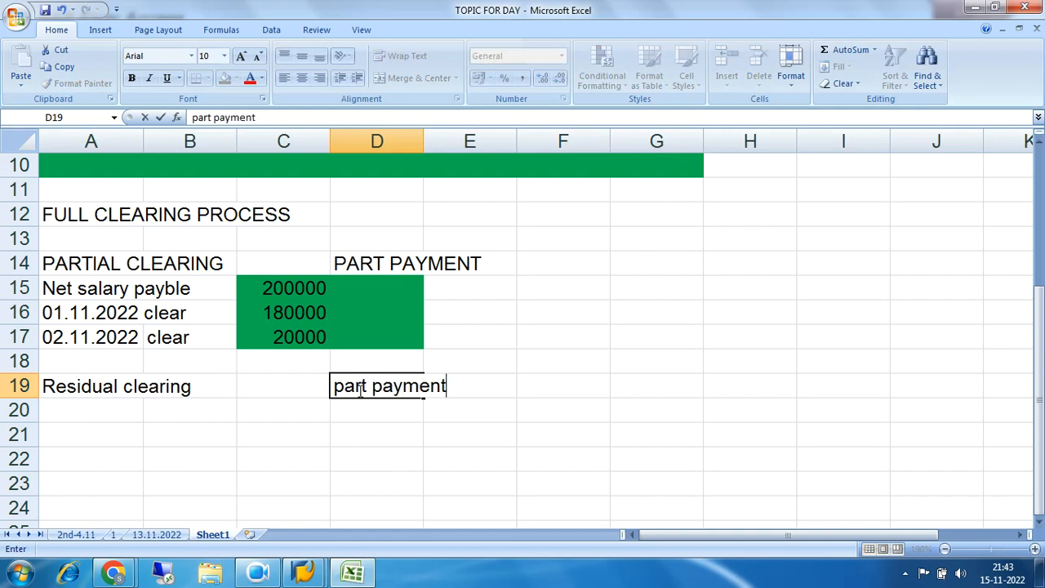
pyautogui.press('Return')
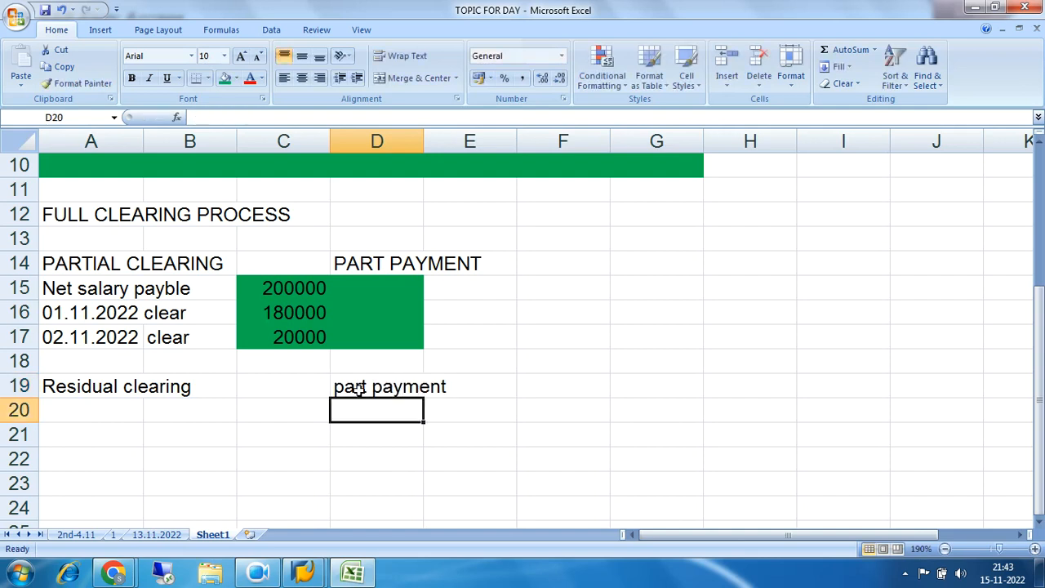
# Enter "Presentation difference" in cell A20 and fill cells A20 to C20 with green
pyautogui.click(122, 413)
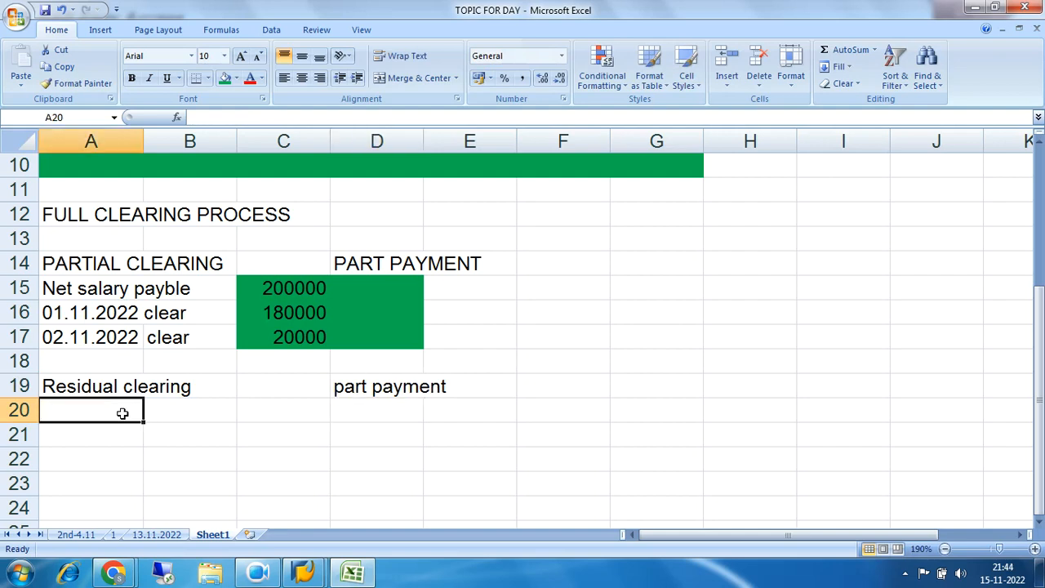
pyautogui.write('Presentation di')
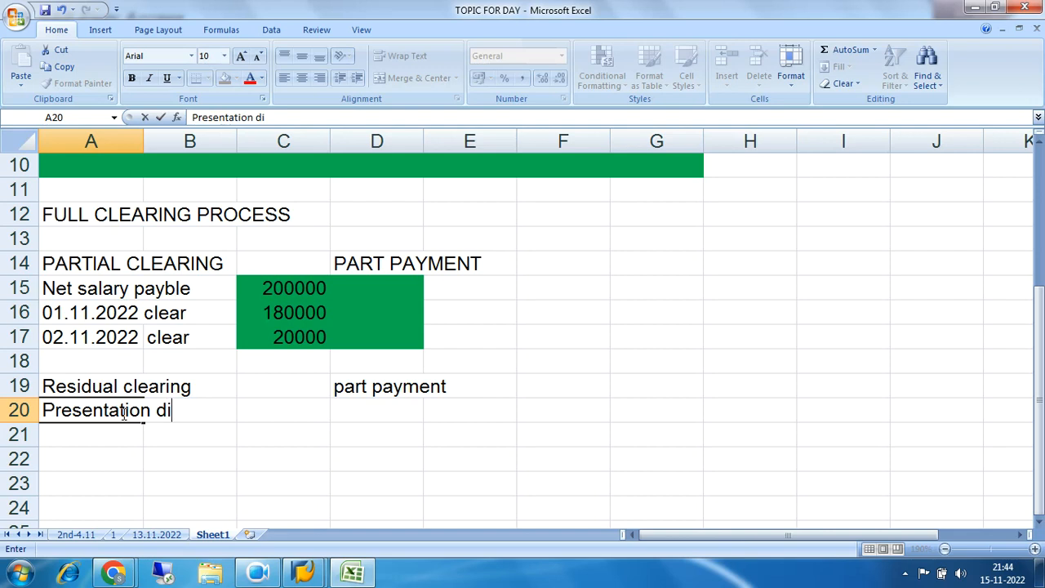
pyautogui.write('fference')
pyautogui.press('Return')
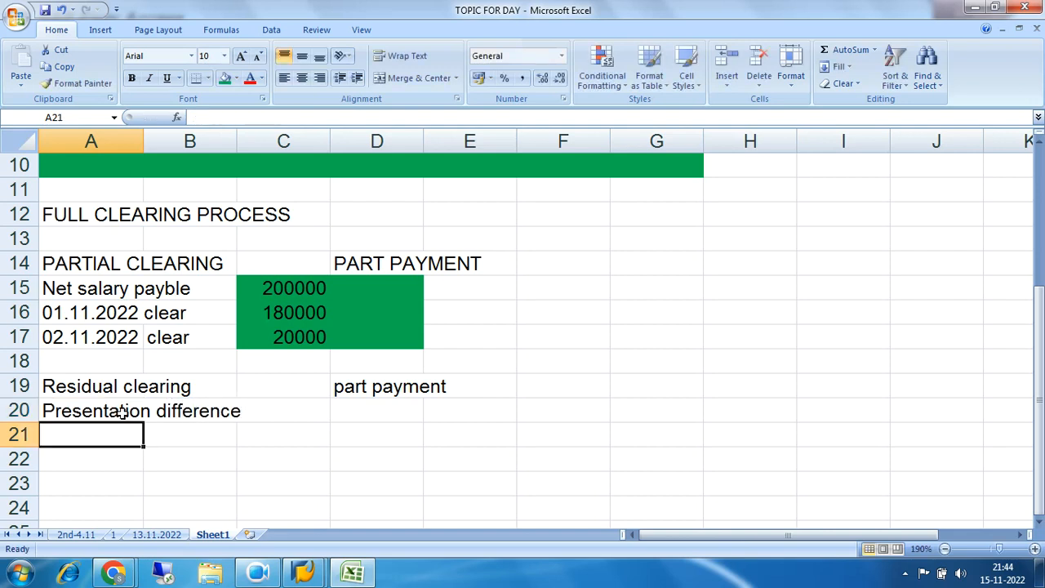
pyautogui.moveTo(120, 414); pyautogui.dragTo(250, 410)
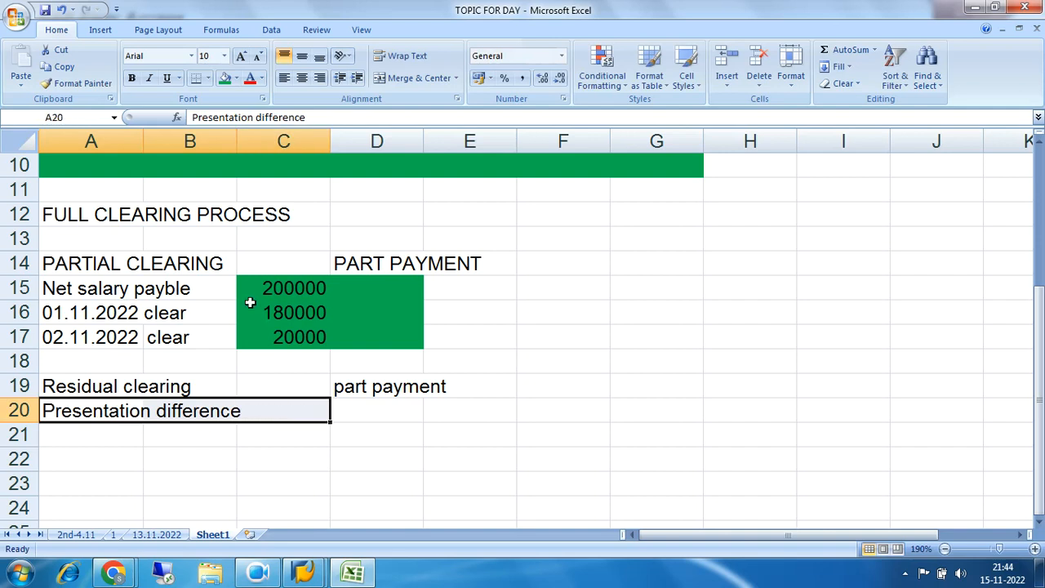
pyautogui.click(225, 79)
pyautogui.click(552, 433)
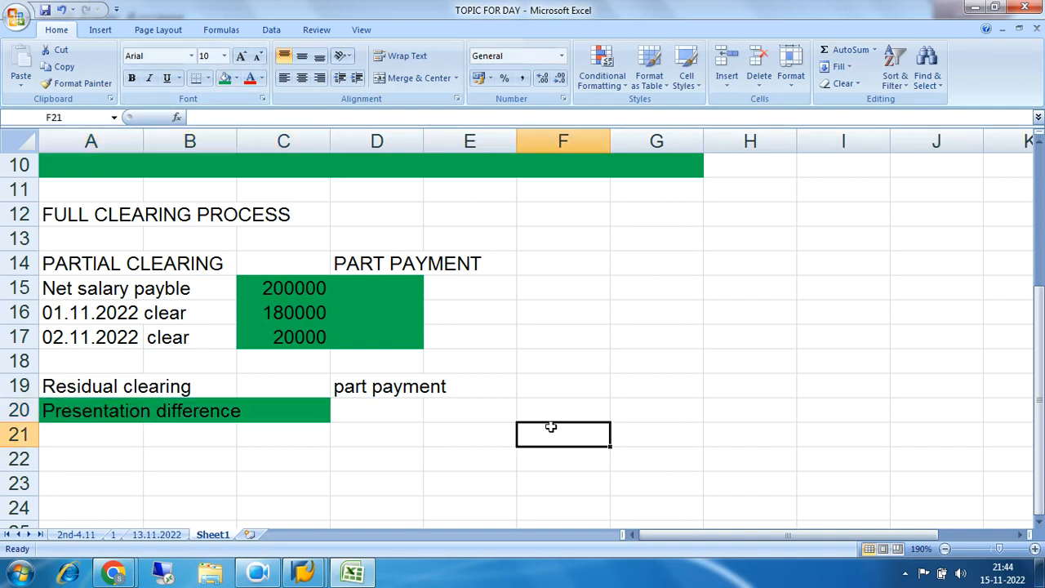
# Replace the PARTIAL CLEARING heading in A14 with a copy of the Residual clearing text from row 19
pyautogui.click(56, 291)
pyautogui.moveTo(61, 263); pyautogui.dragTo(208, 260)
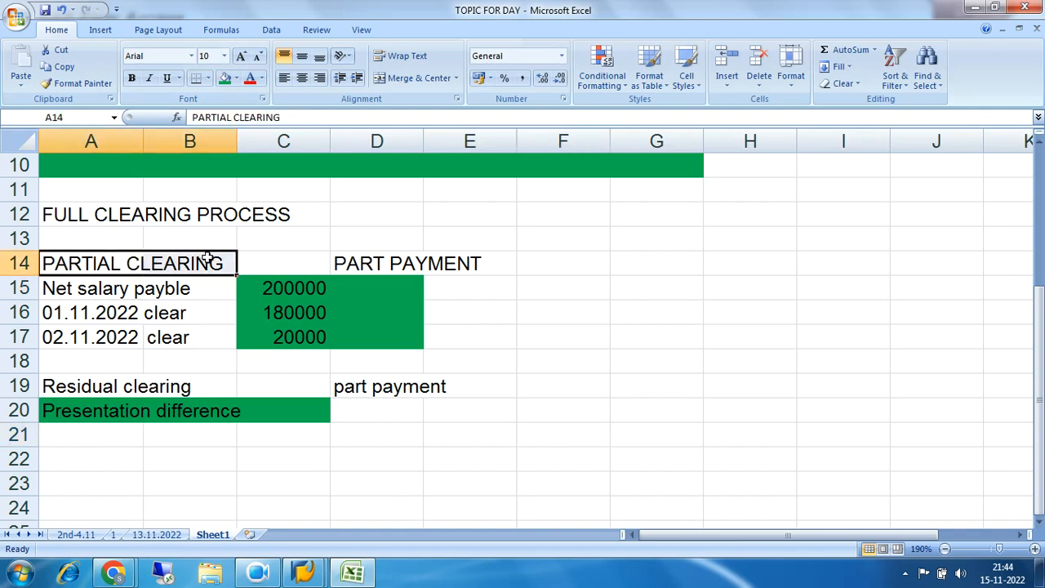
pyautogui.press('Delete')
pyautogui.moveTo(70, 390); pyautogui.dragTo(188, 381)
pyautogui.hotkey('ctrl', 'c')
pyautogui.click(108, 264)
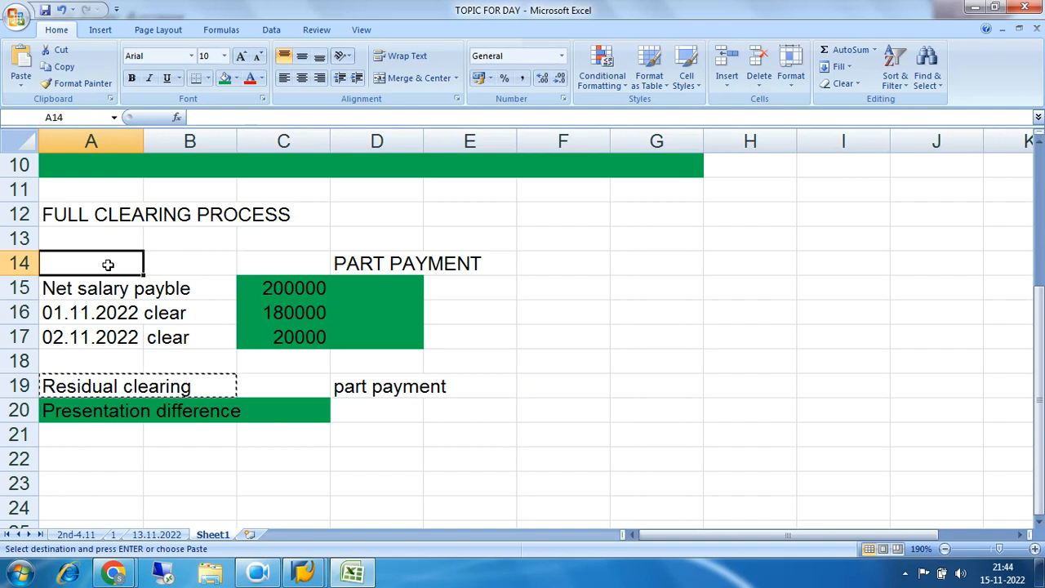
pyautogui.hotkey('ctrl', 'v')
pyautogui.click(559, 297)
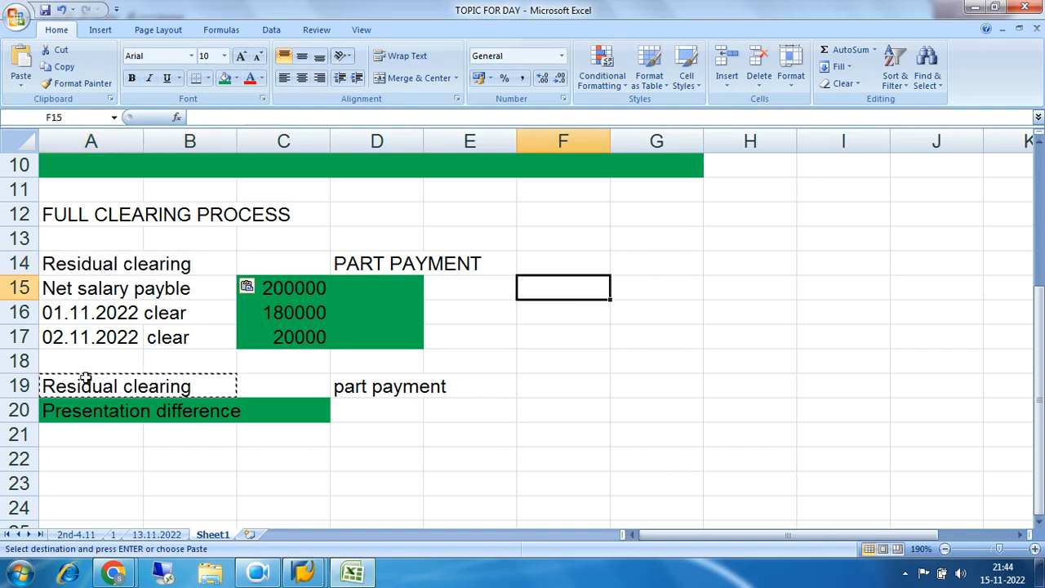
# Clear the contents of cells A17 to E20, including the 02.11.2022 clearing entry
pyautogui.moveTo(43, 338); pyautogui.dragTo(479, 422)
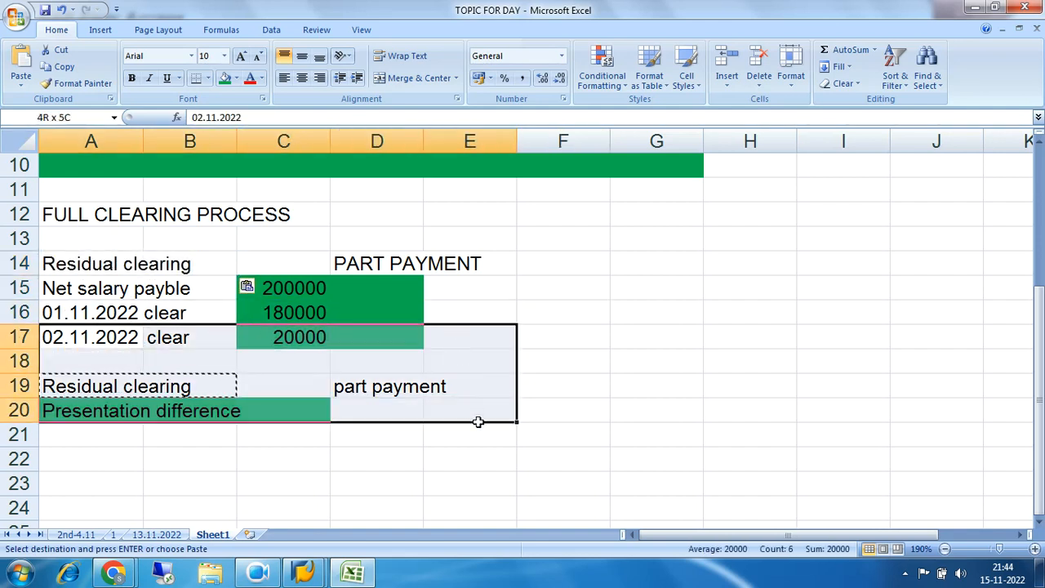
pyautogui.press('Delete')
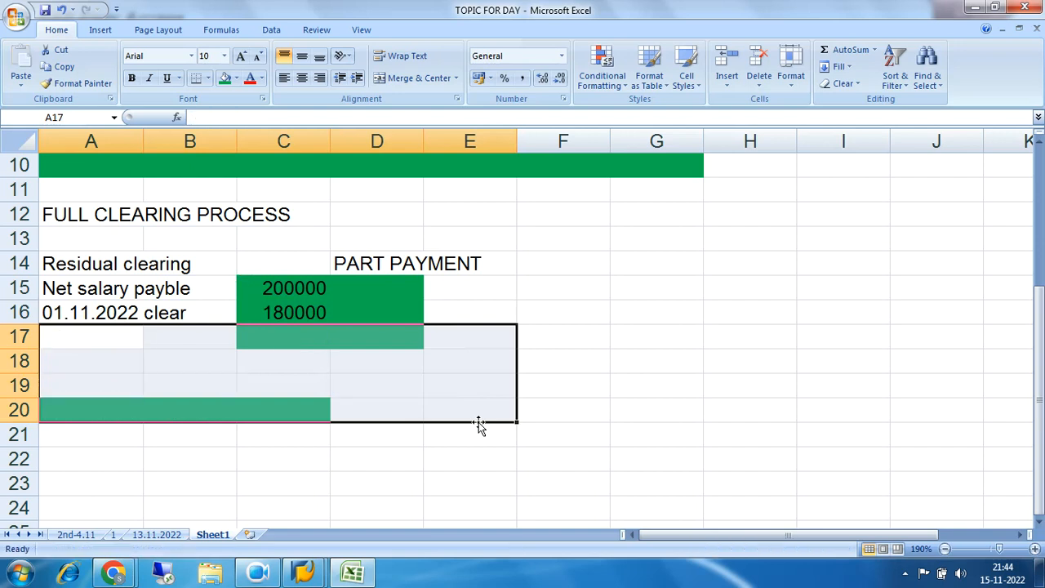
pyautogui.click(423, 484)
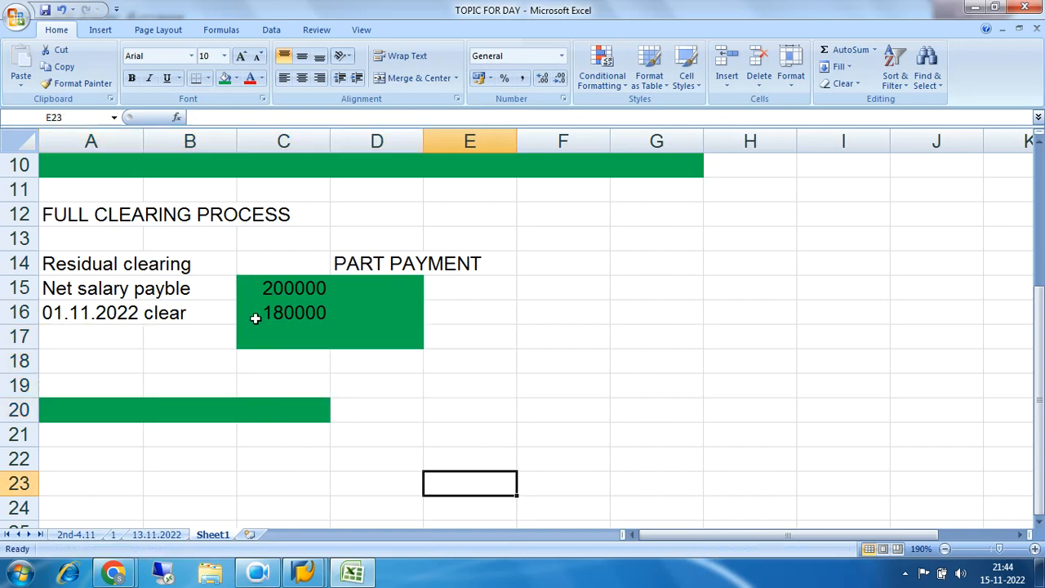
# Delete row 20 with its leftover green fill from the sheet
pyautogui.click(290, 313)
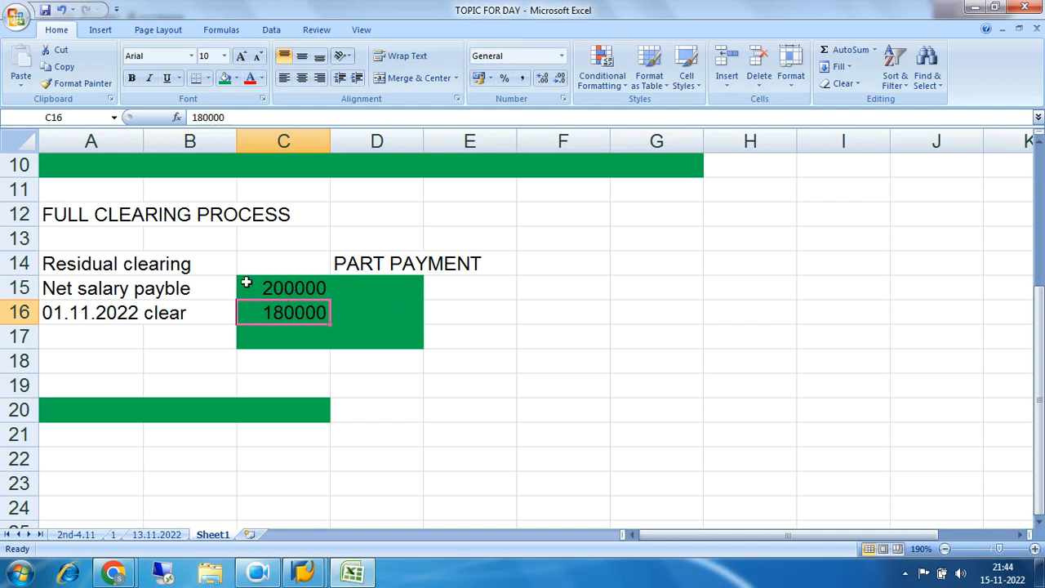
pyautogui.moveTo(77, 269); pyautogui.dragTo(241, 262)
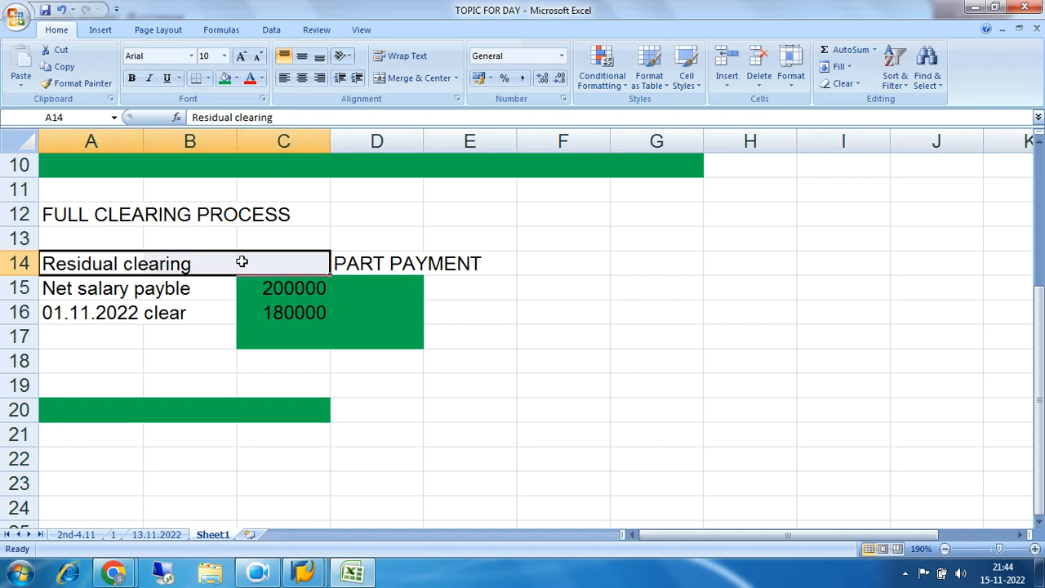
pyautogui.moveTo(85, 414); pyautogui.dragTo(152, 413)
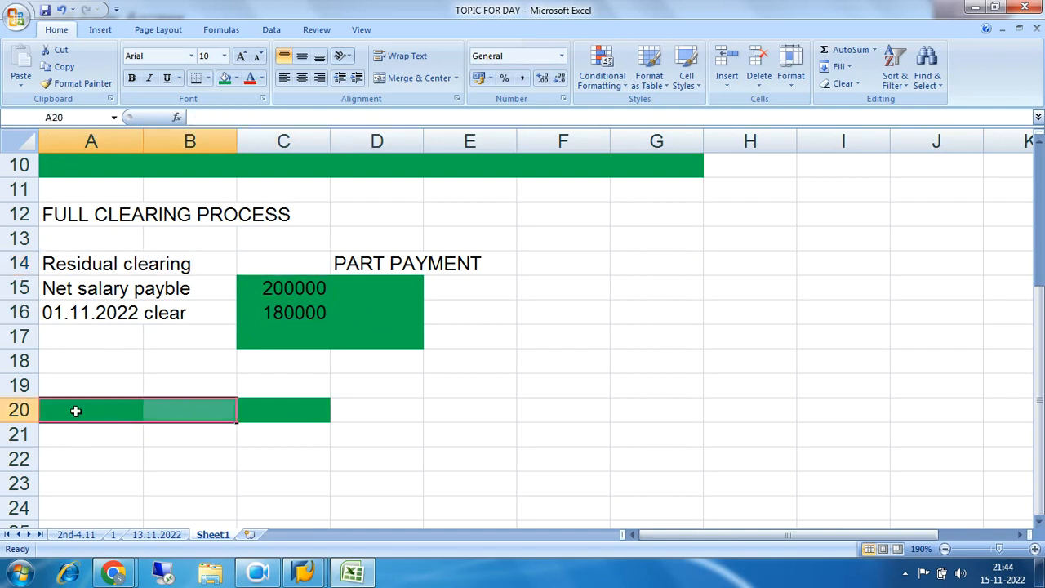
pyautogui.click(20, 410)
pyautogui.rightClick(20, 410)
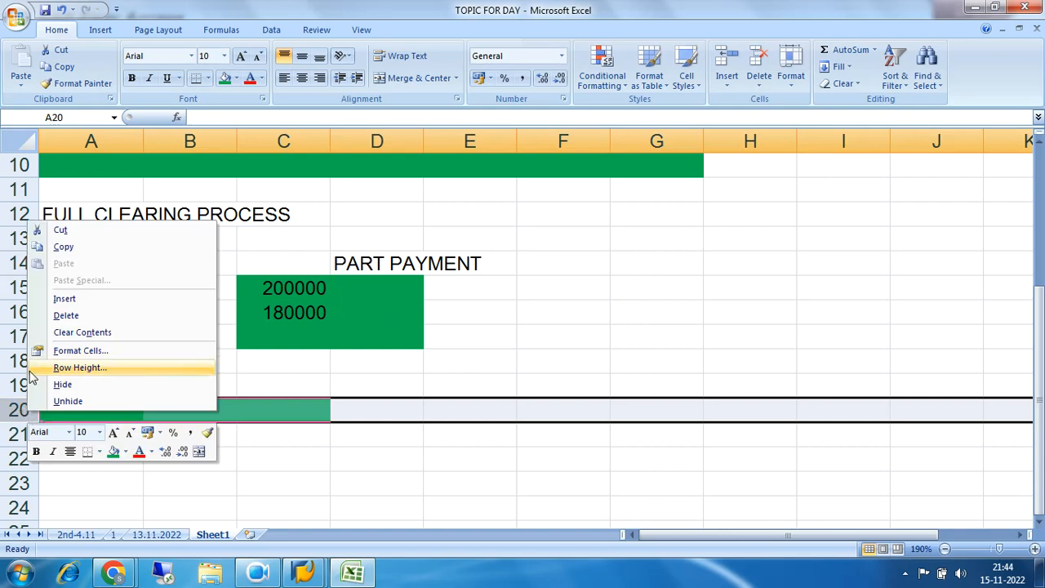
pyautogui.click(73, 319)
pyautogui.click(184, 388)
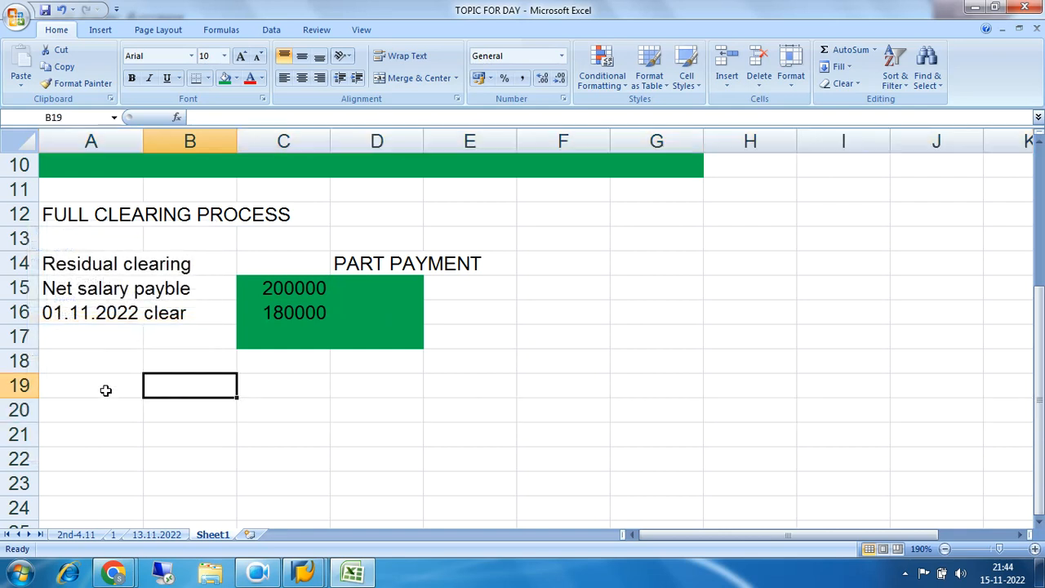
# Enter the debit line in row 19: "Net salary payble" in A19, "dr" in C19 and 200000 in D19
pyautogui.click(107, 389)
pyautogui.write('Ne')
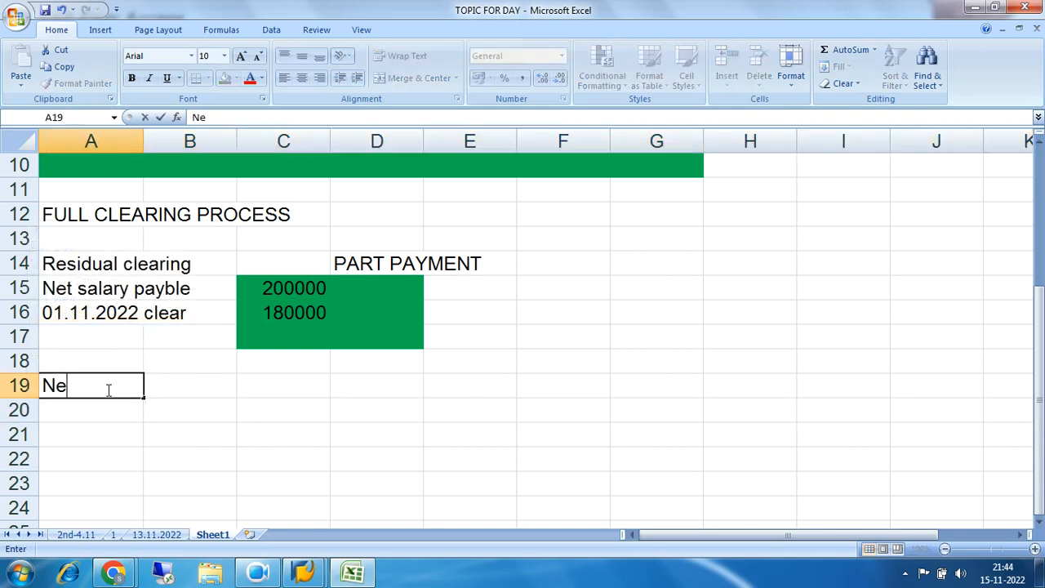
pyautogui.write('t salary payble')
pyautogui.press('Tab')
pyautogui.press('Tab')
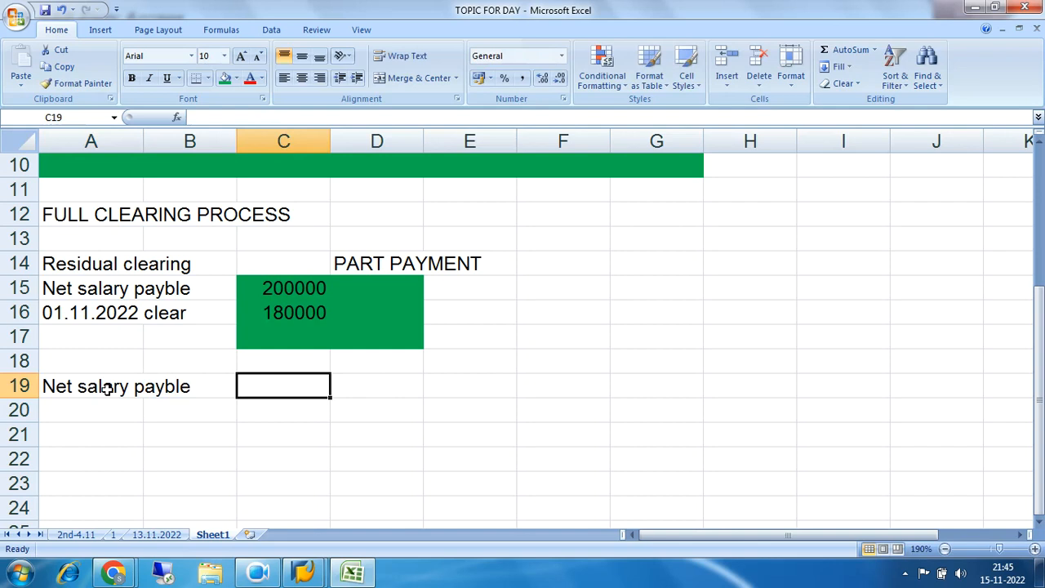
pyautogui.write('dr')
pyautogui.press('Tab')
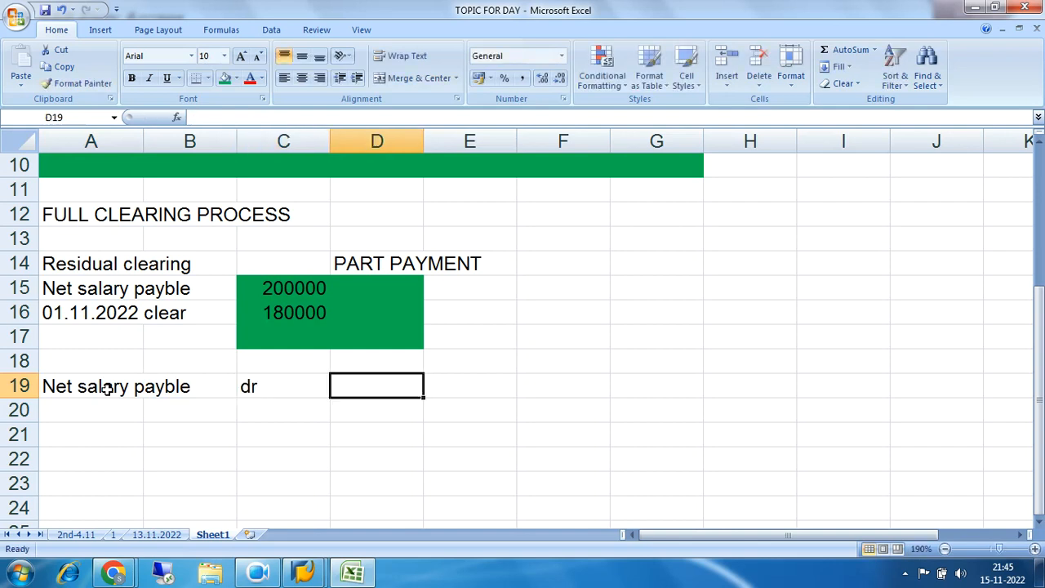
pyautogui.write('200000')
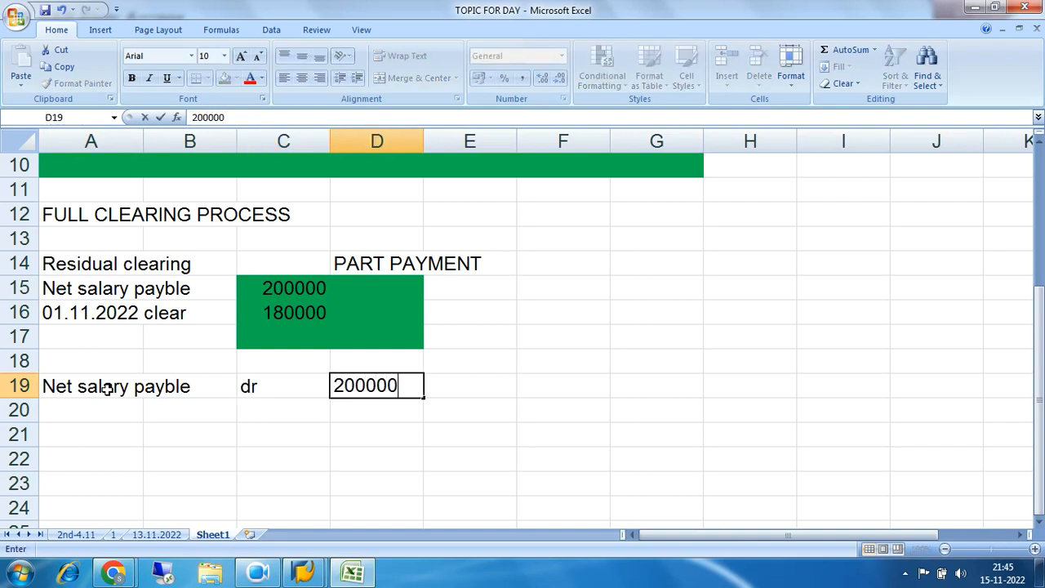
pyautogui.press('Return')
# Enter the credit line in row 20: "To Bank" in A20, "Cr" in C20 and 180000 in D20
pyautogui.write('To')
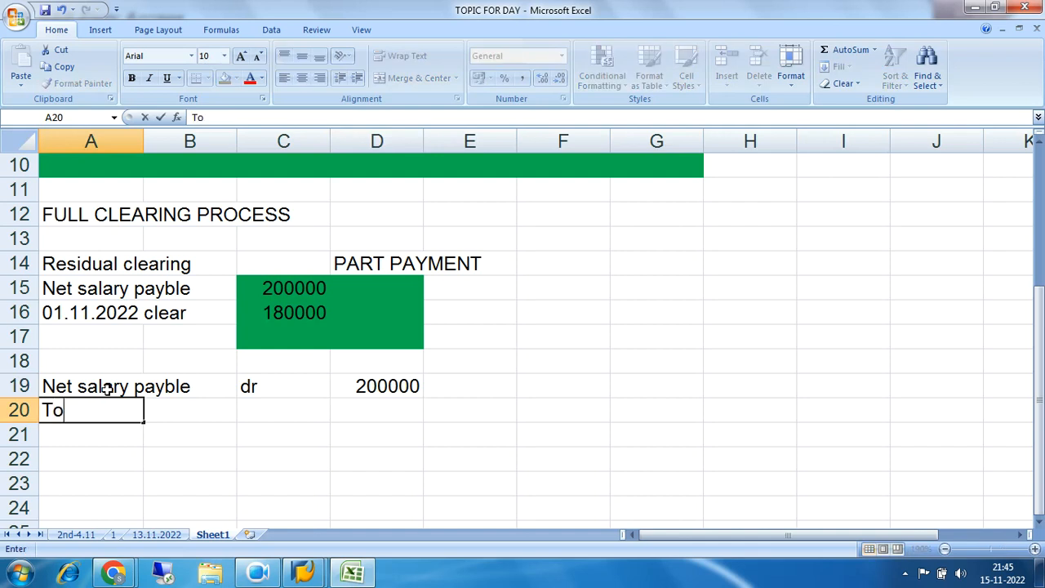
pyautogui.write(' Bank')
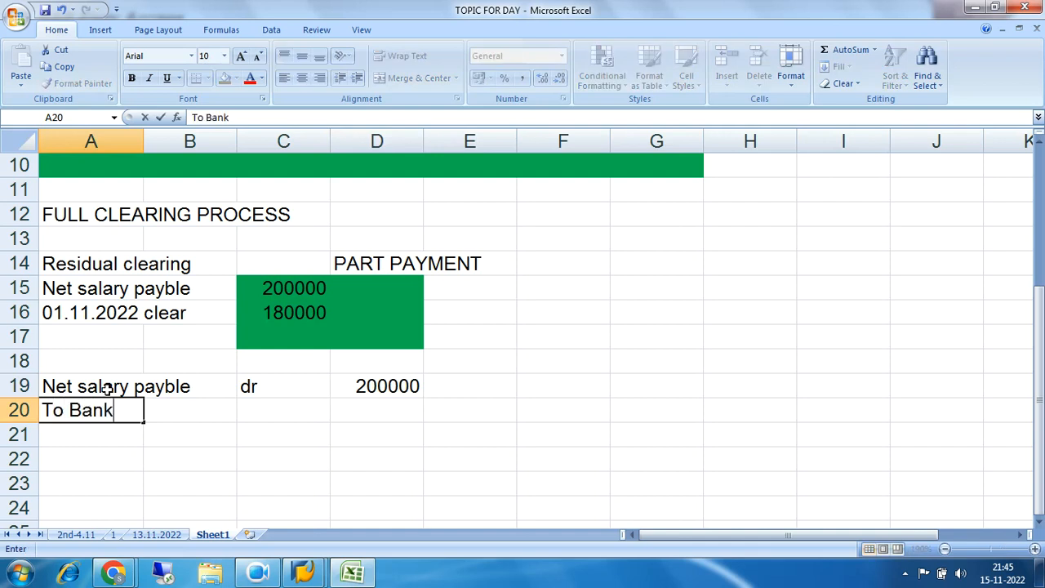
pyautogui.press('Tab')
pyautogui.press('Tab')
pyautogui.write('Cr')
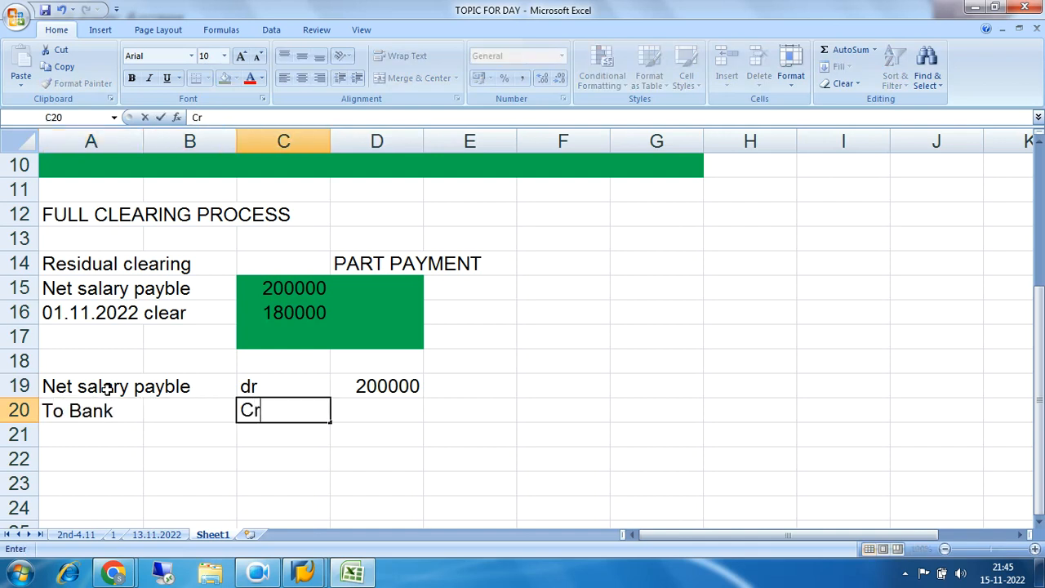
pyautogui.press('Tab')
pyautogui.write('180')
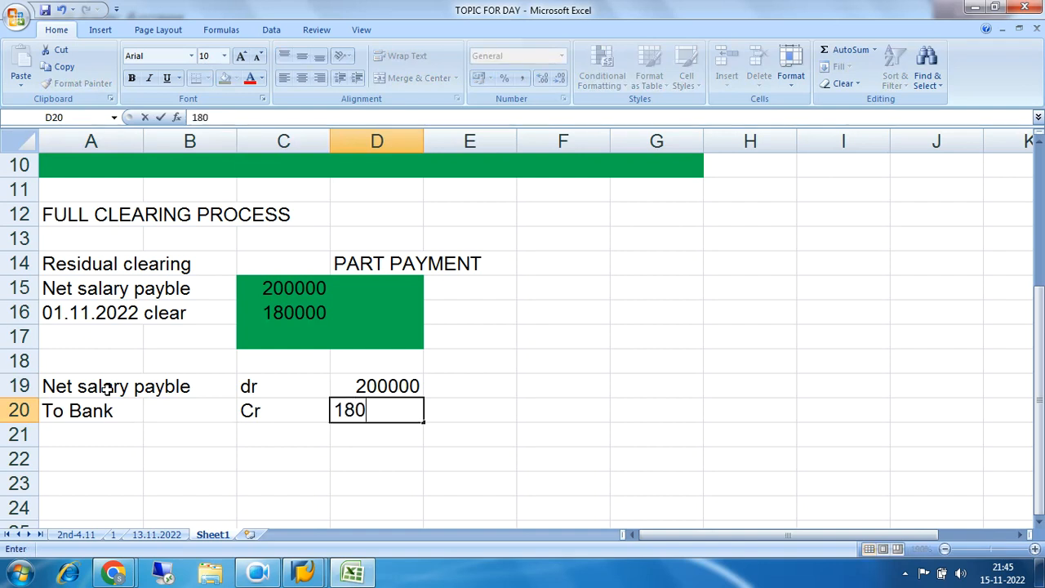
pyautogui.write('000')
pyautogui.press('Return')
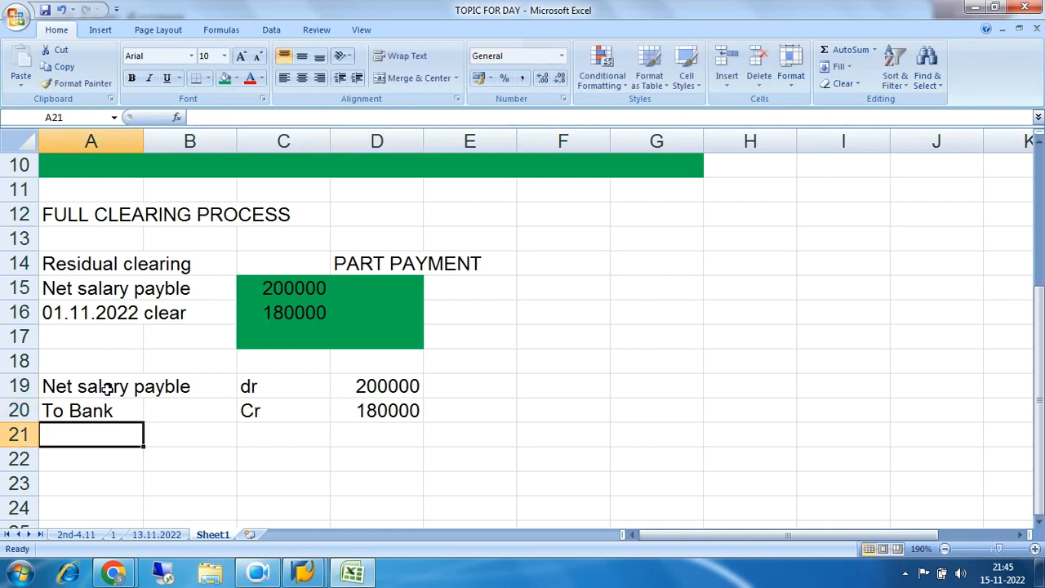
# Enter the residual credit line in row 21: "To Net salary payble" in A21, "Cr" in C21 and 20000 in D21
pyautogui.write('To Net')
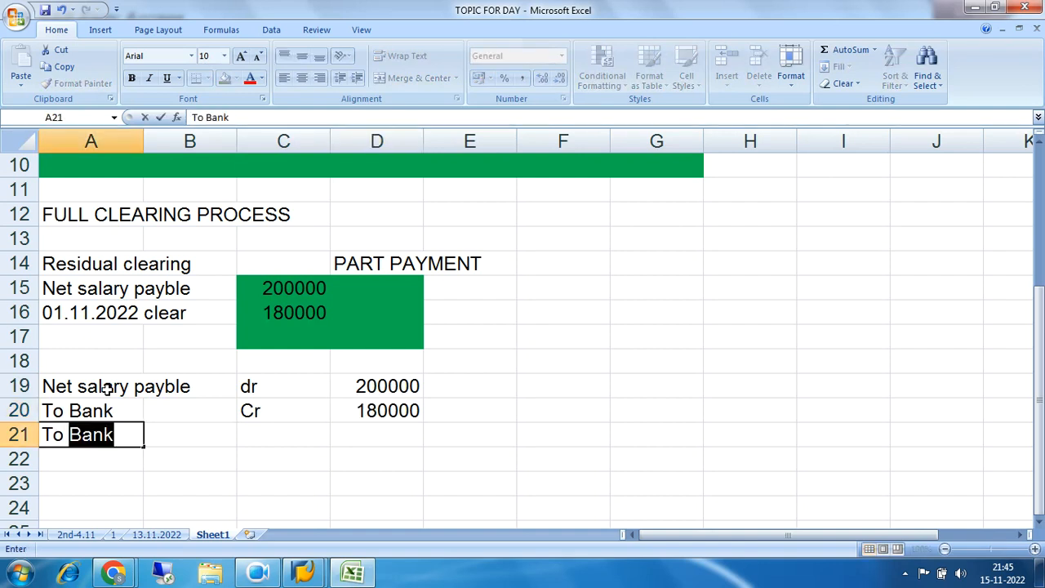
pyautogui.write(' salary payble')
pyautogui.press('Tab')
pyautogui.press('Tab')
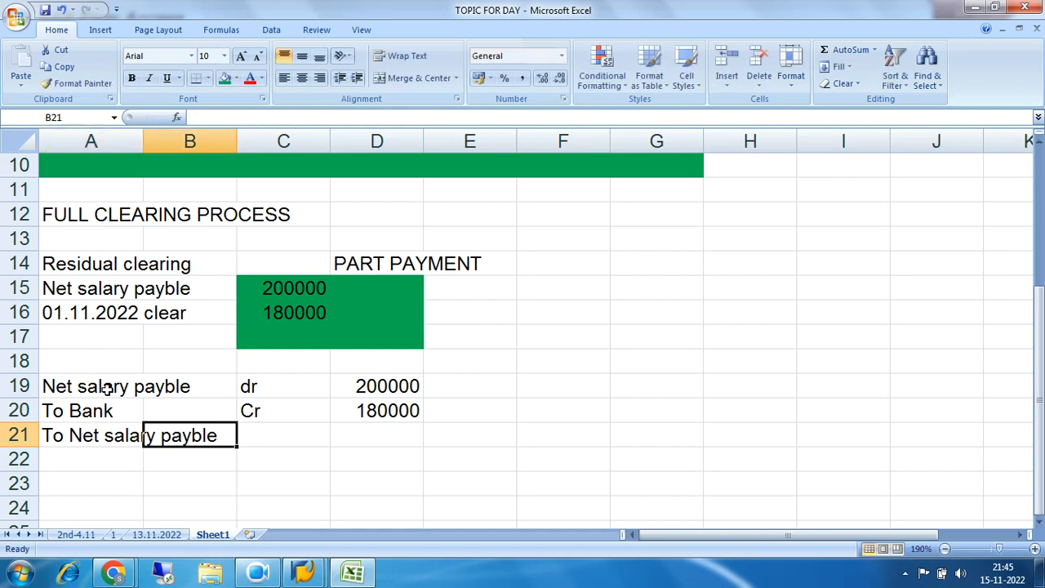
pyautogui.write('Cr')
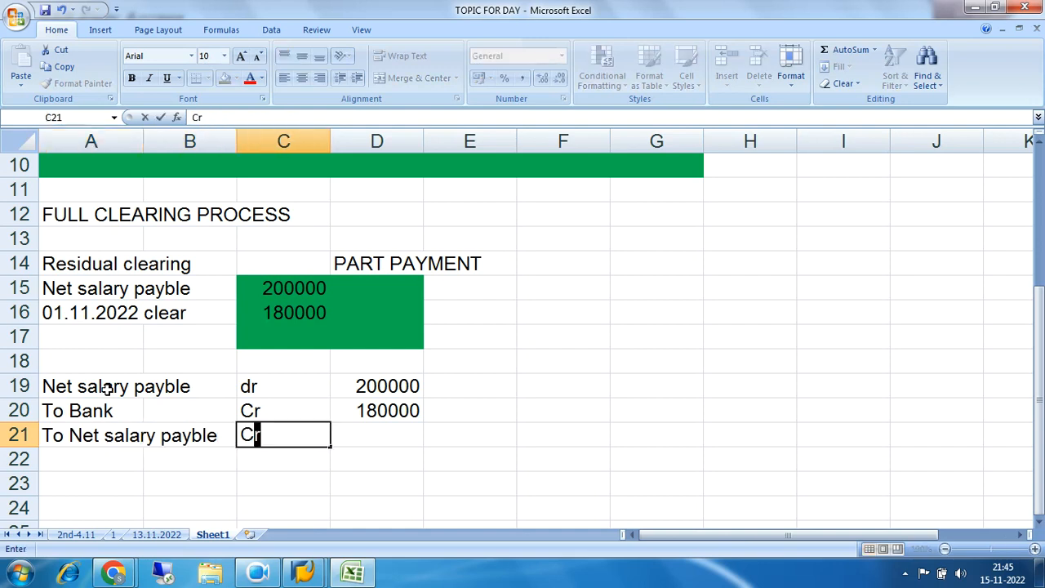
pyautogui.press('Tab')
pyautogui.write('20000')
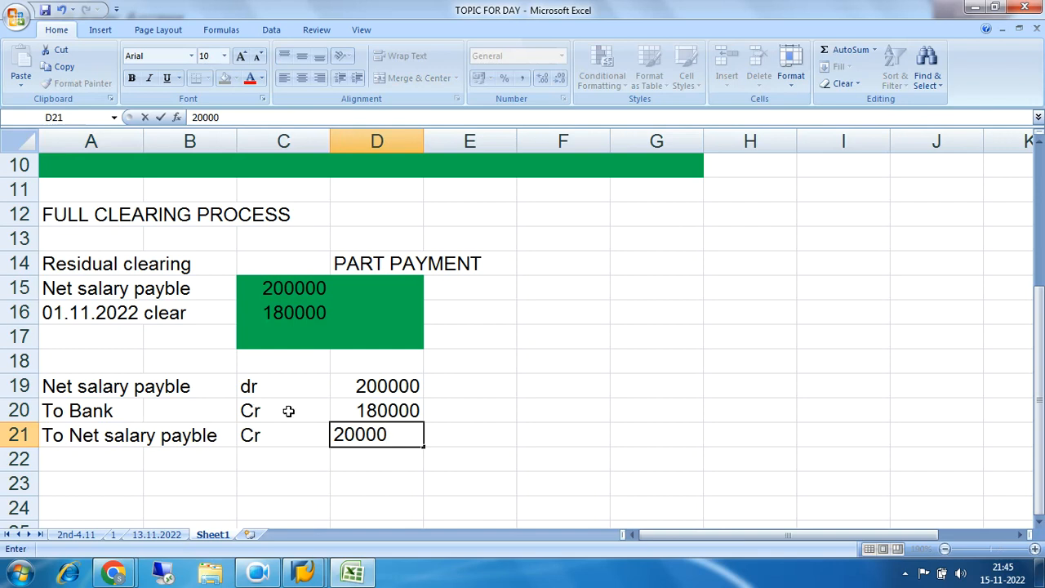
pyautogui.click(562, 395)
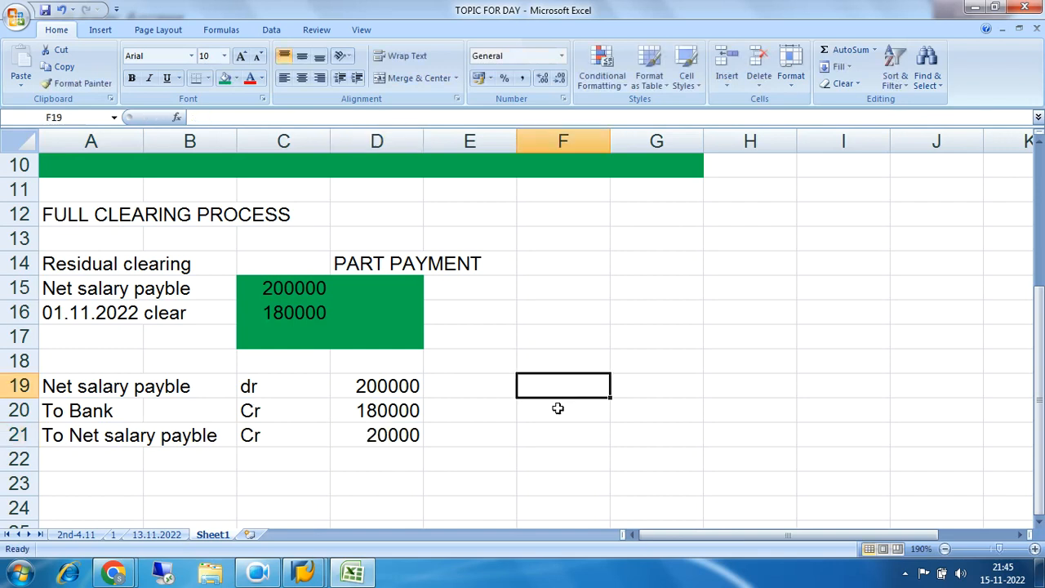
# Fill the residual clearing journal entry in A19 to D21 with blue
pyautogui.click(85, 394)
pyautogui.moveTo(84, 393); pyautogui.dragTo(377, 435)
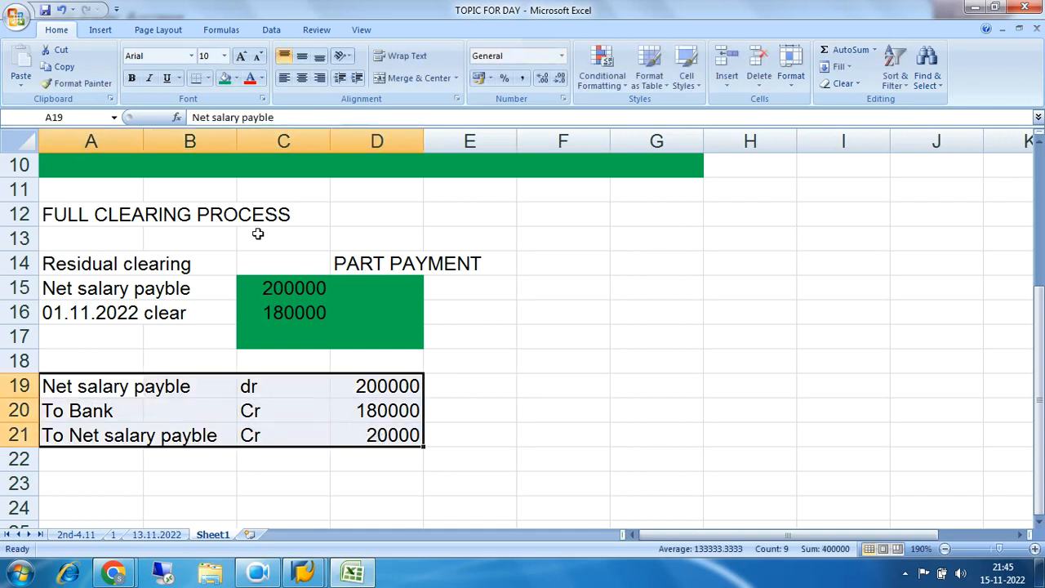
pyautogui.click(235, 84)
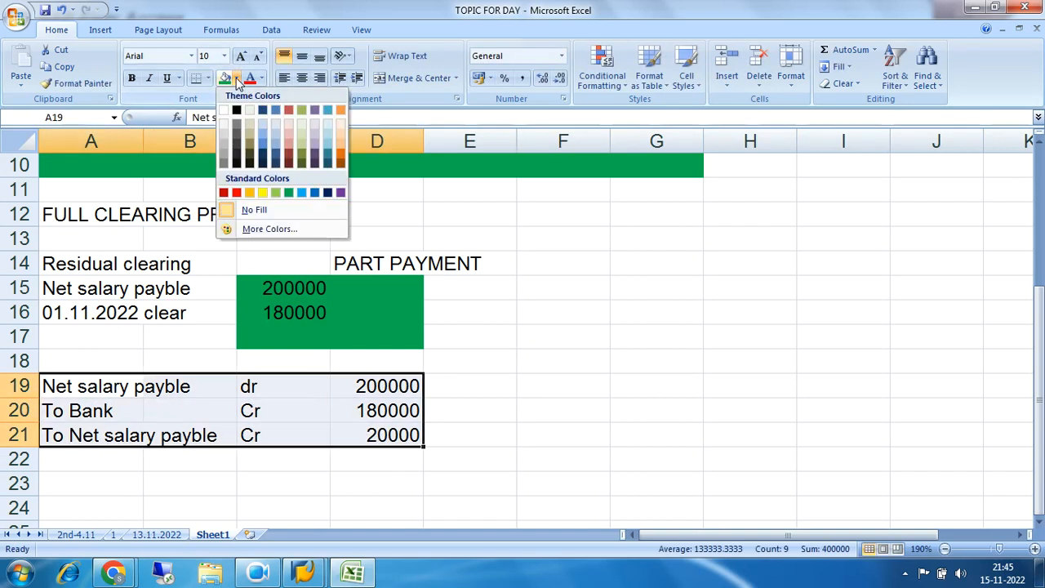
pyautogui.click(265, 140)
pyautogui.click(636, 357)
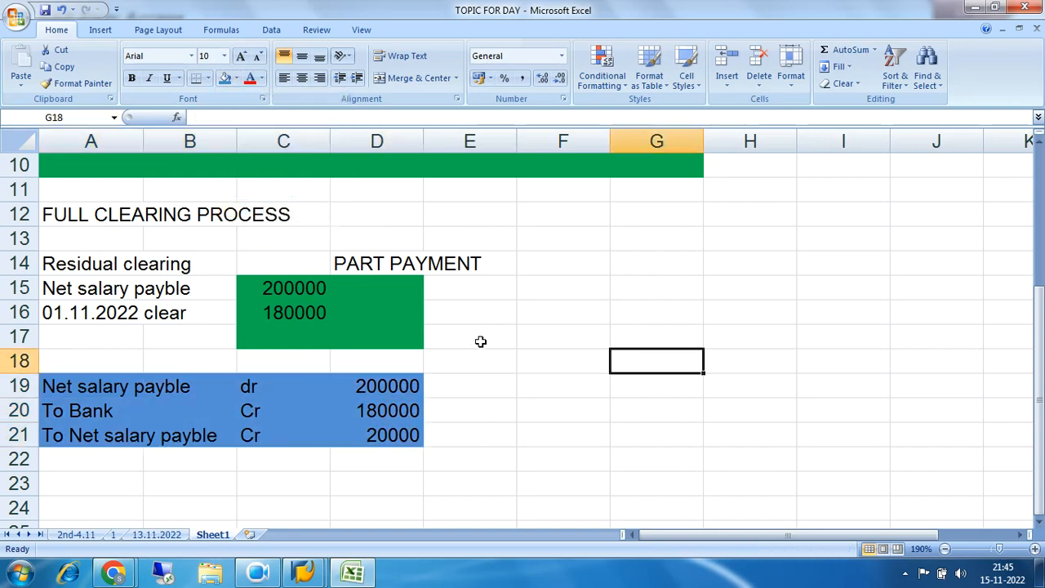
# Enter the part payment debit line in row 16: "Net salary payble" in F16, "dr" in H16 and 180000 in I16
pyautogui.moveTo(81, 312); pyautogui.dragTo(334, 316)
pyautogui.moveTo(362, 316); pyautogui.dragTo(362, 316)
pyautogui.click(569, 316)
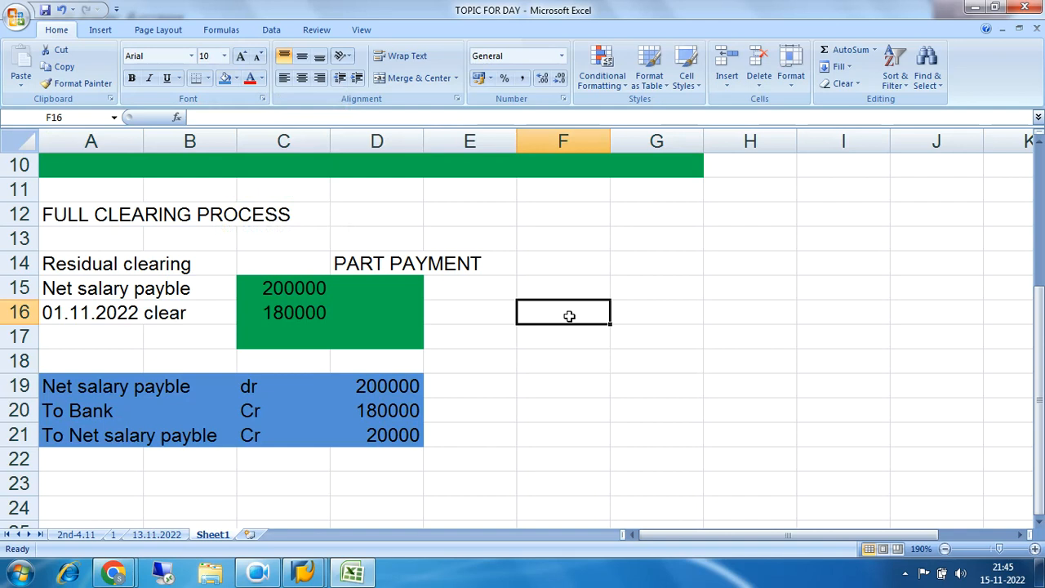
pyautogui.write('Net sa')
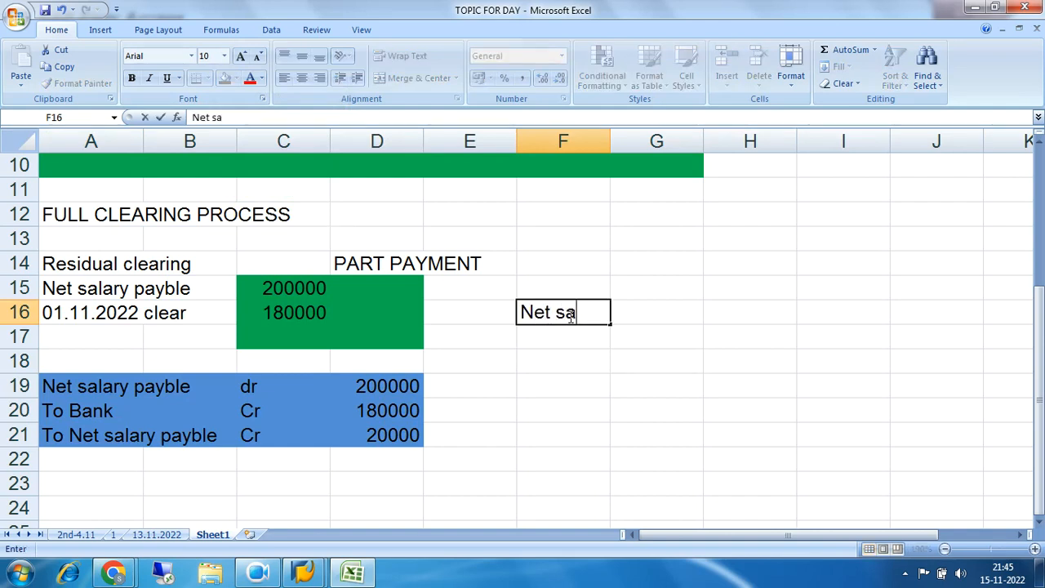
pyautogui.write('lary payble')
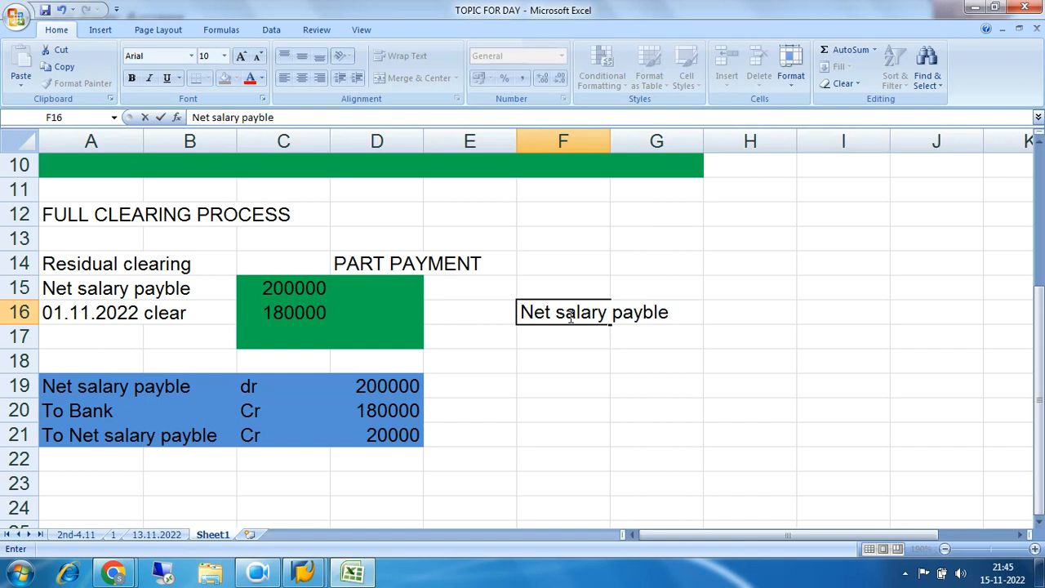
pyautogui.press('Tab')
pyautogui.press('Tab')
pyautogui.write('dr')
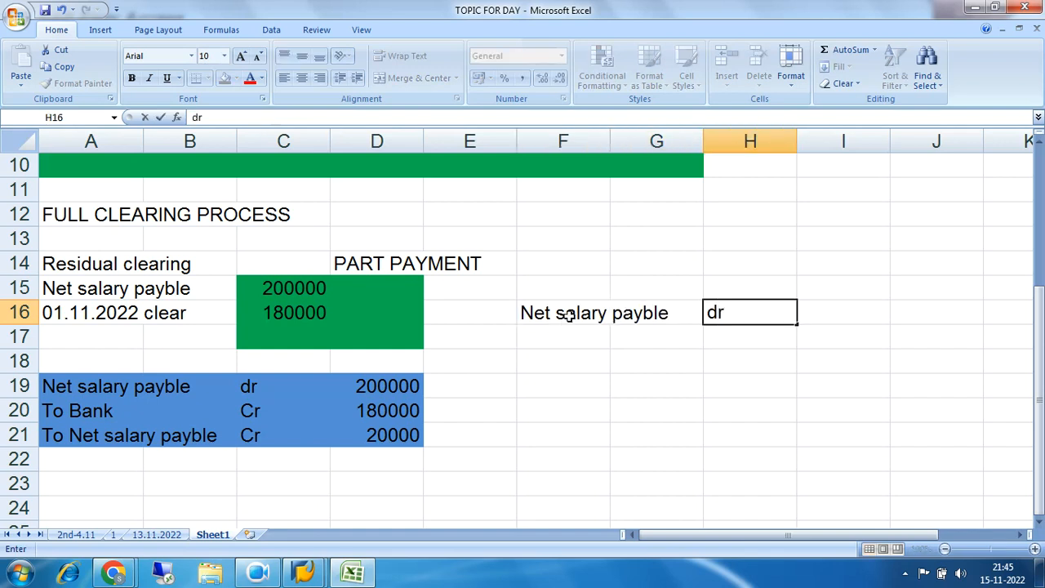
pyautogui.write('1')
pyautogui.press('BackSpace')
pyautogui.press('Tab')
pyautogui.write('180000')
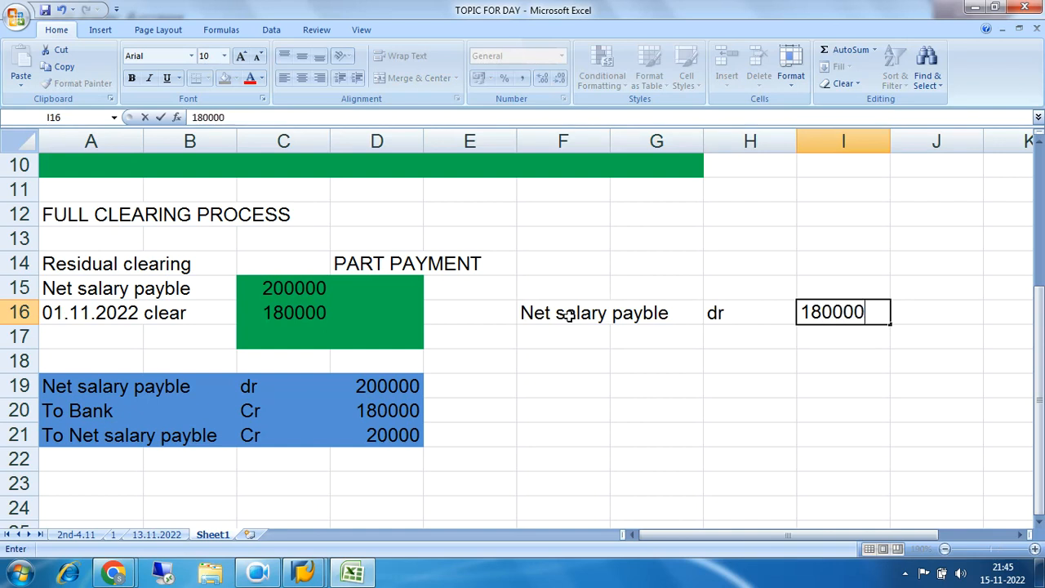
pyautogui.press('Return')
# Enter the part payment credit line in row 17: "To bank" in F17, "Cr" in H17 and 180000 in I17
pyautogui.write('To bank')
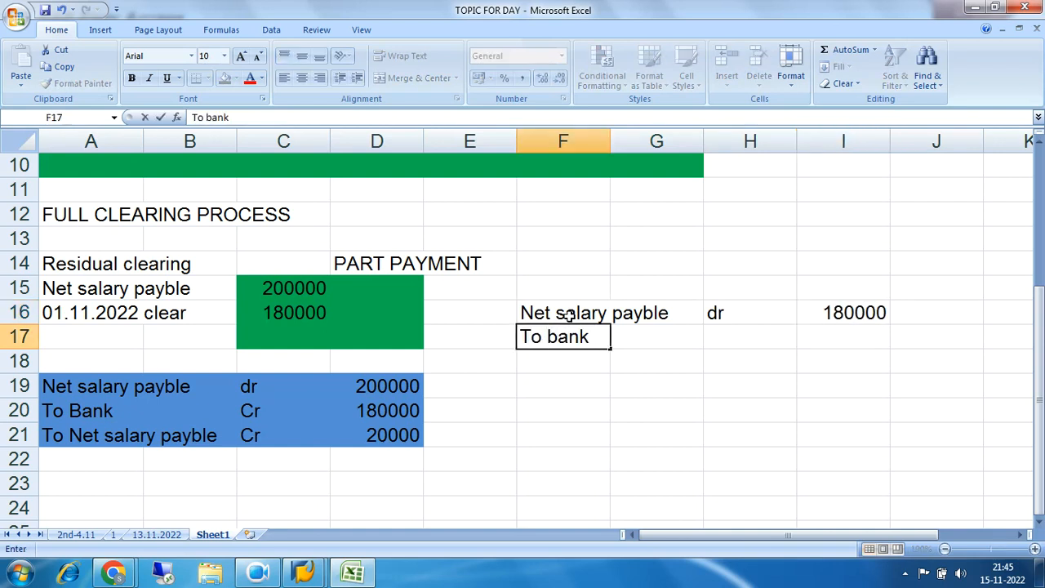
pyautogui.press('Tab')
pyautogui.press('Tab')
pyautogui.write('Cr')
pyautogui.press('Tab')
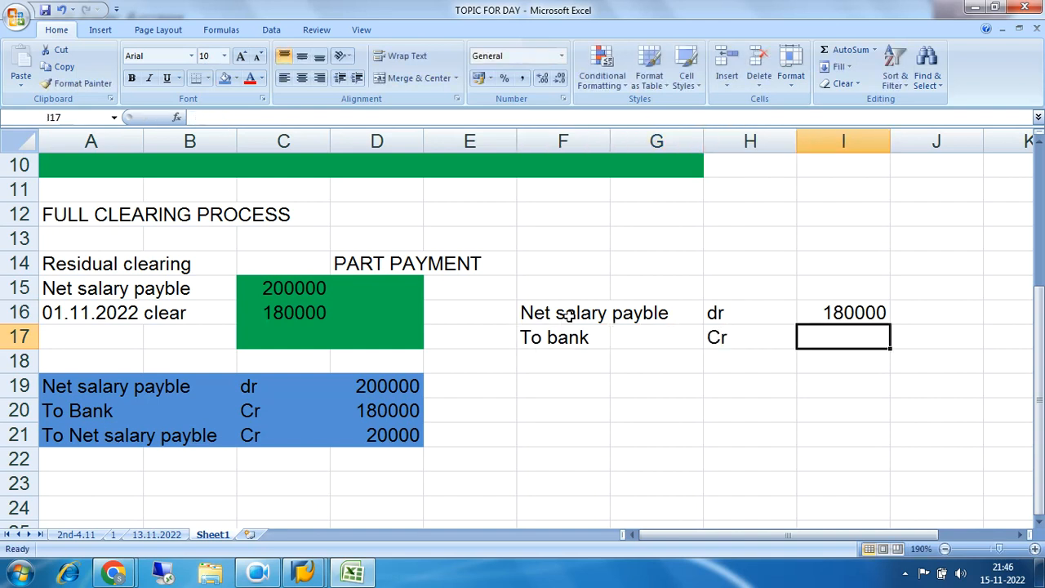
pyautogui.write('180000')
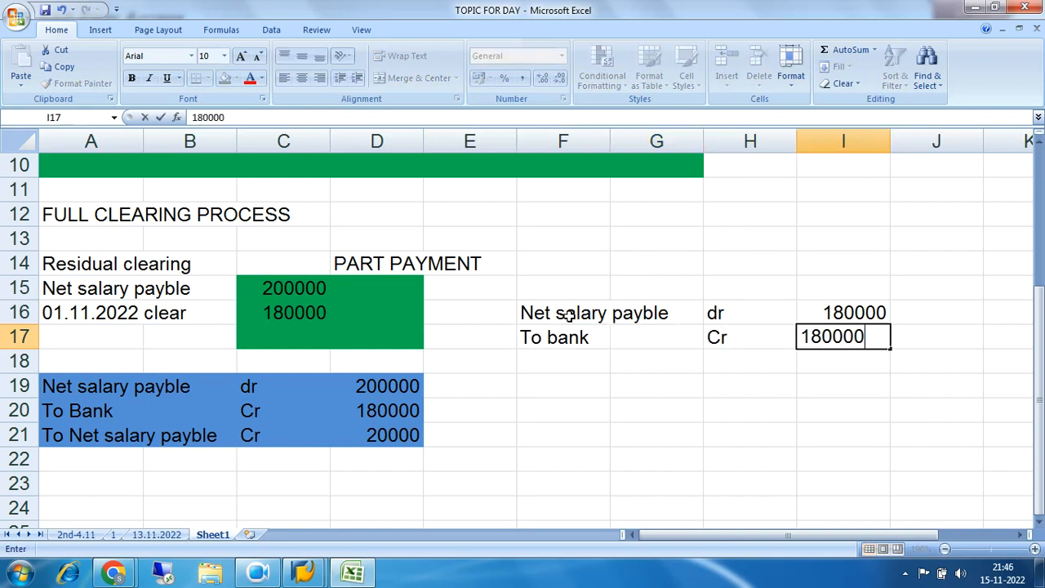
pyautogui.press('Return')
# Fill the part payment journal entry in F16 to I17 with orange
pyautogui.moveTo(543, 314); pyautogui.dragTo(863, 336)
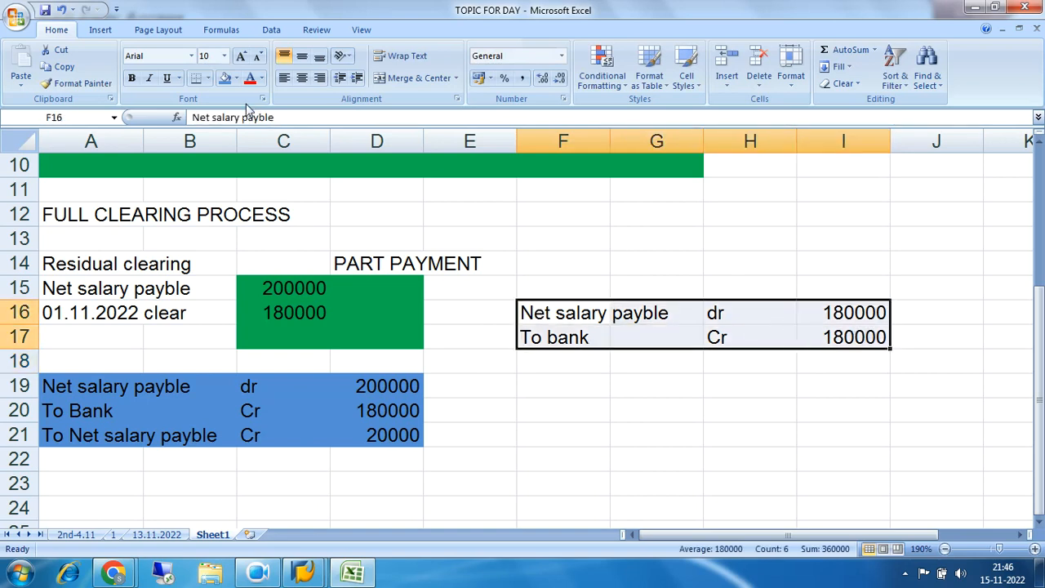
pyautogui.click(236, 78)
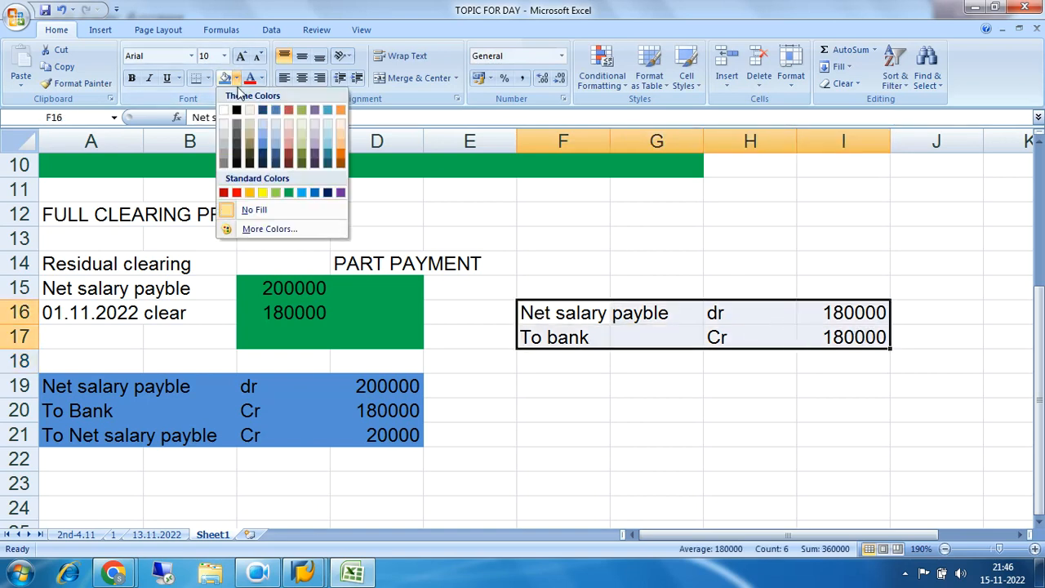
pyautogui.click(250, 193)
pyautogui.click(740, 356)
# Compare the residual clearing journal lines in rows 19 to 21 with the net salary open item in row 15
pyautogui.moveTo(63, 390); pyautogui.dragTo(416, 436)
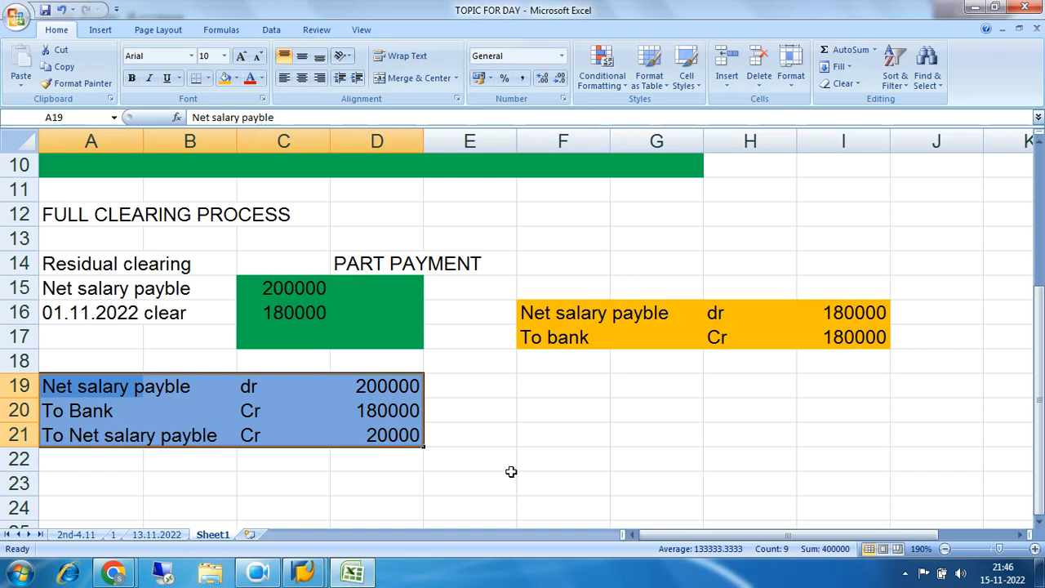
pyautogui.moveTo(49, 387); pyautogui.dragTo(380, 434)
pyautogui.moveTo(65, 433); pyautogui.dragTo(383, 437)
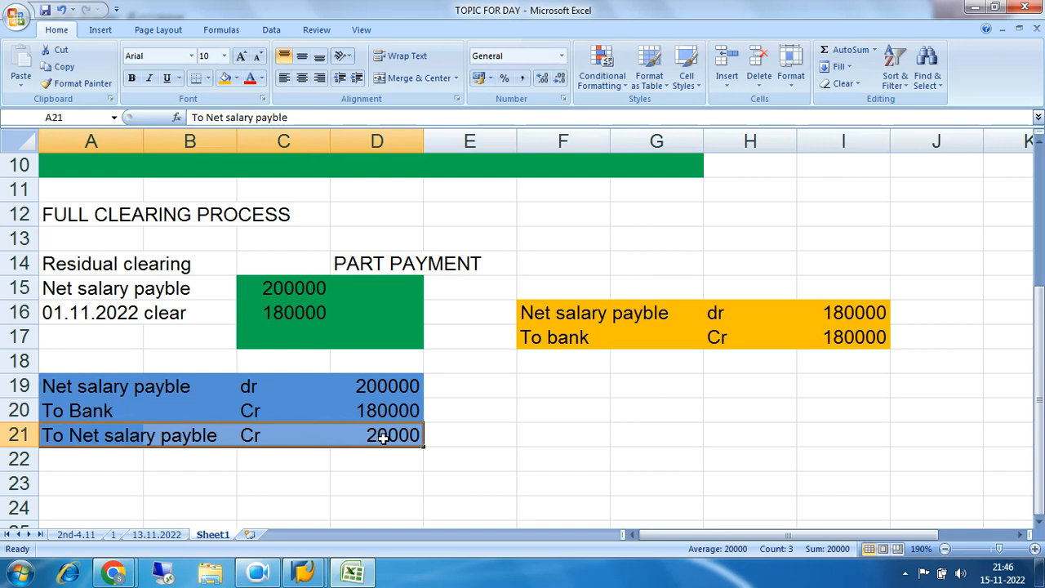
pyautogui.moveTo(57, 385); pyautogui.dragTo(369, 390)
pyautogui.moveTo(69, 293); pyautogui.dragTo(355, 290)
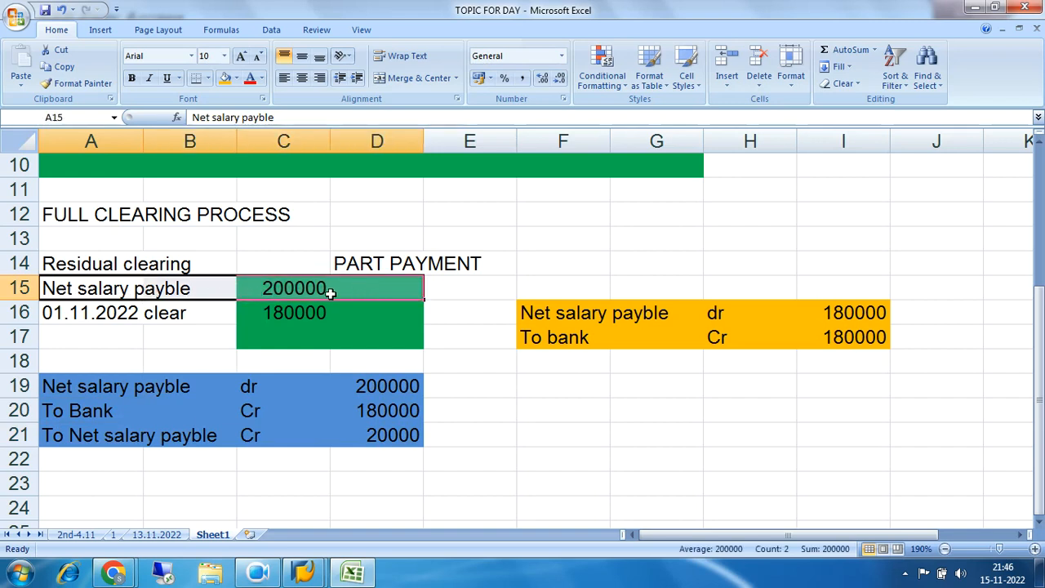
pyautogui.moveTo(45, 290); pyautogui.dragTo(283, 291)
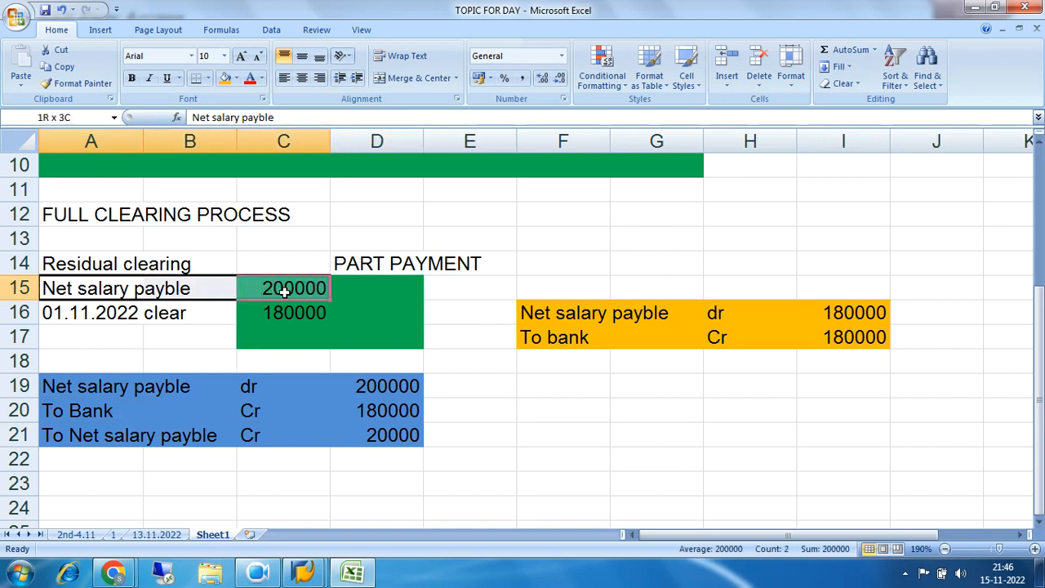
pyautogui.moveTo(283, 290); pyautogui.dragTo(284, 291)
pyautogui.moveTo(54, 389); pyautogui.dragTo(314, 383)
# Fill the "Residual clearing" heading in A14 to B14 with red
pyautogui.moveTo(51, 262); pyautogui.dragTo(188, 264)
pyautogui.click(237, 79)
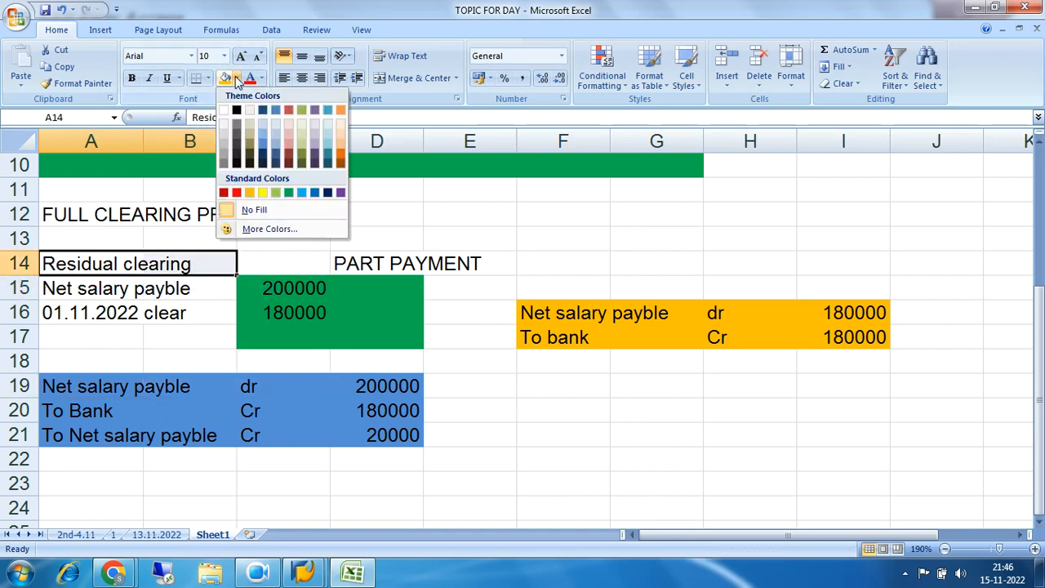
pyautogui.click(243, 194)
pyautogui.click(175, 334)
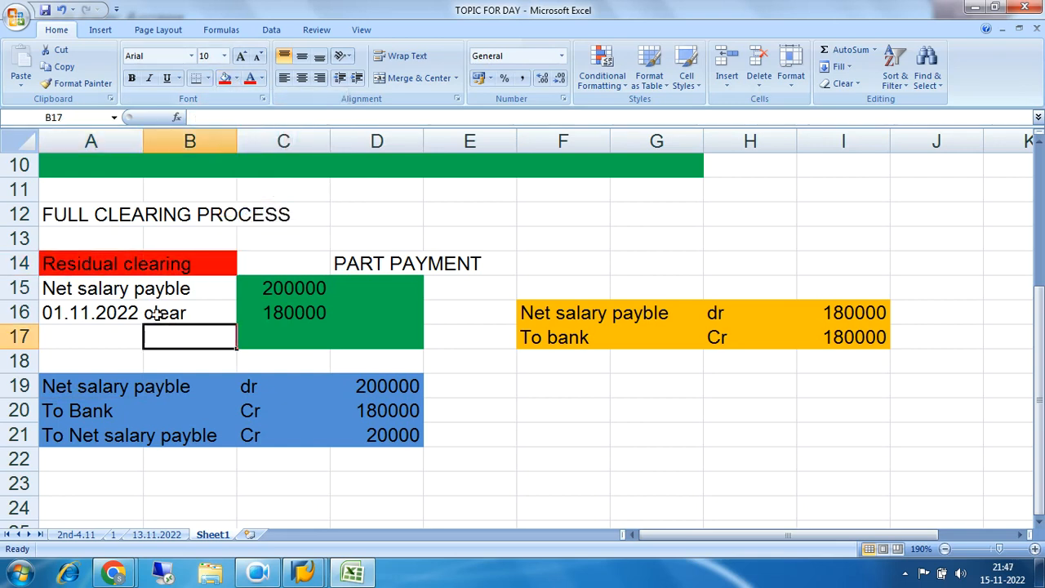
# Mark the net salary debit line as cleared by filling the adjacent cell E19 with green
pyautogui.moveTo(58, 264); pyautogui.dragTo(208, 266)
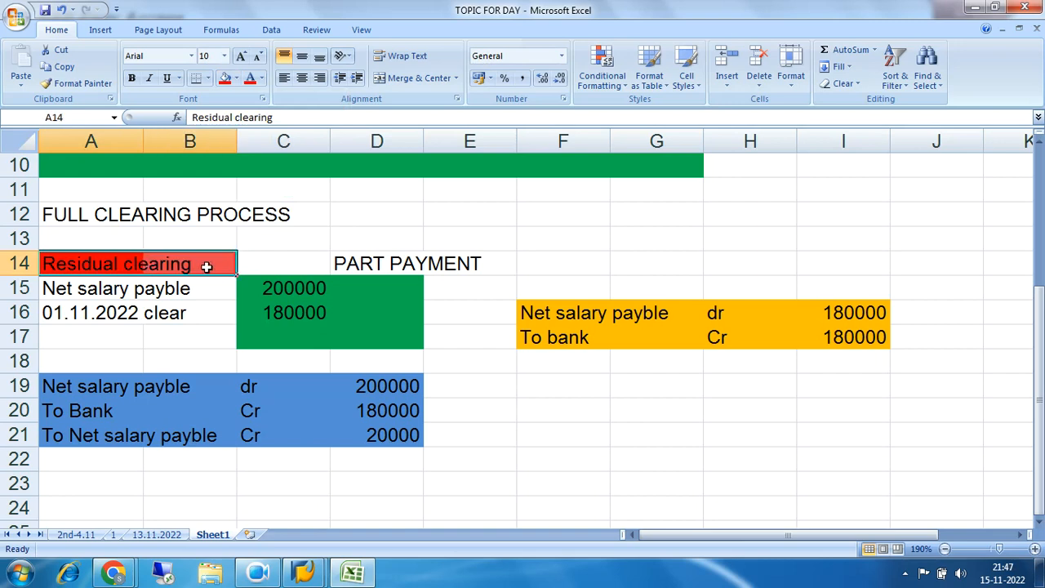
pyautogui.moveTo(59, 391); pyautogui.dragTo(366, 387)
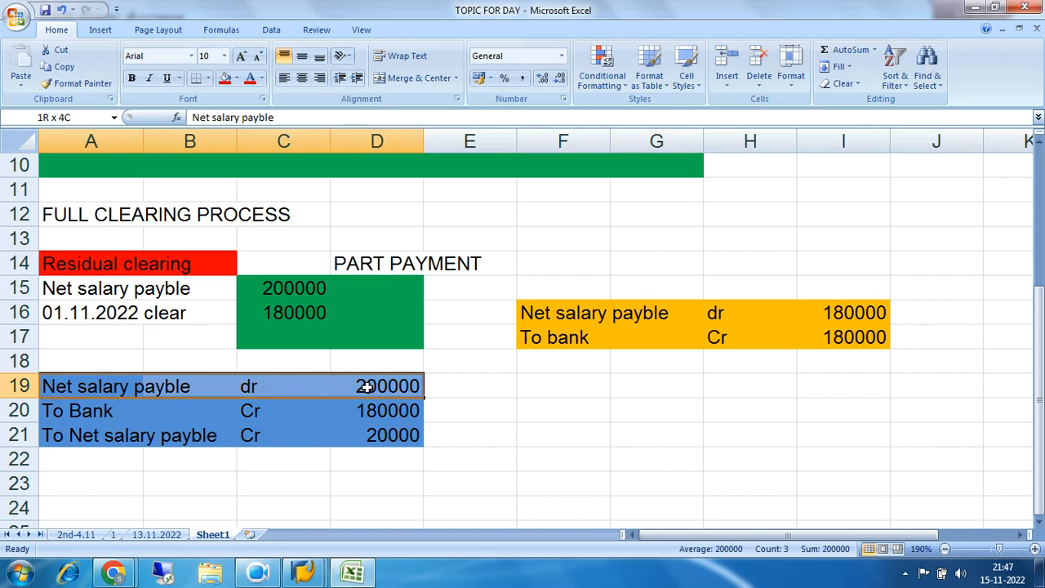
pyautogui.moveTo(366, 387); pyautogui.dragTo(369, 387)
pyautogui.click(444, 387)
pyautogui.click(237, 79)
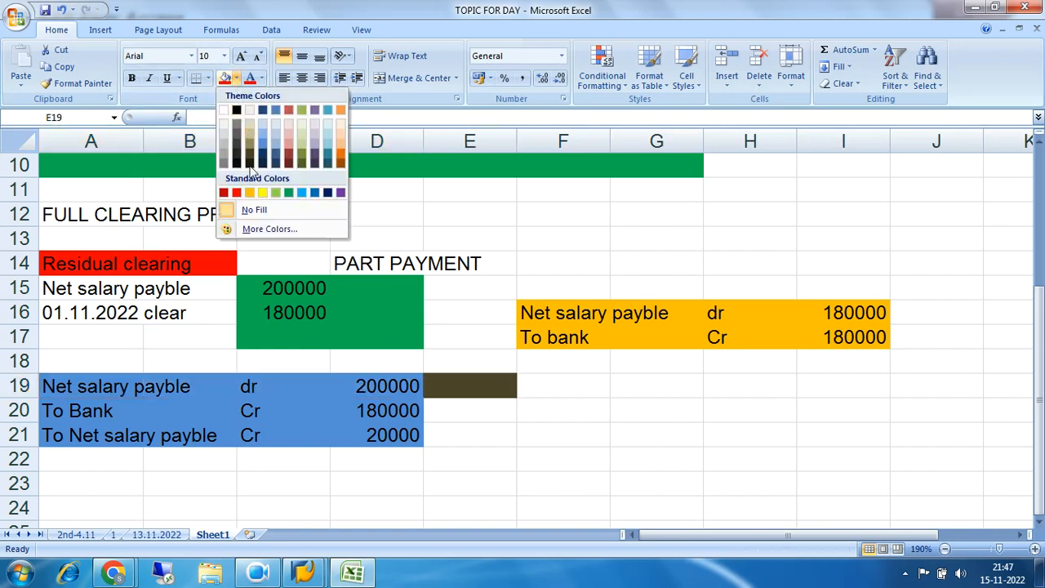
pyautogui.click(288, 193)
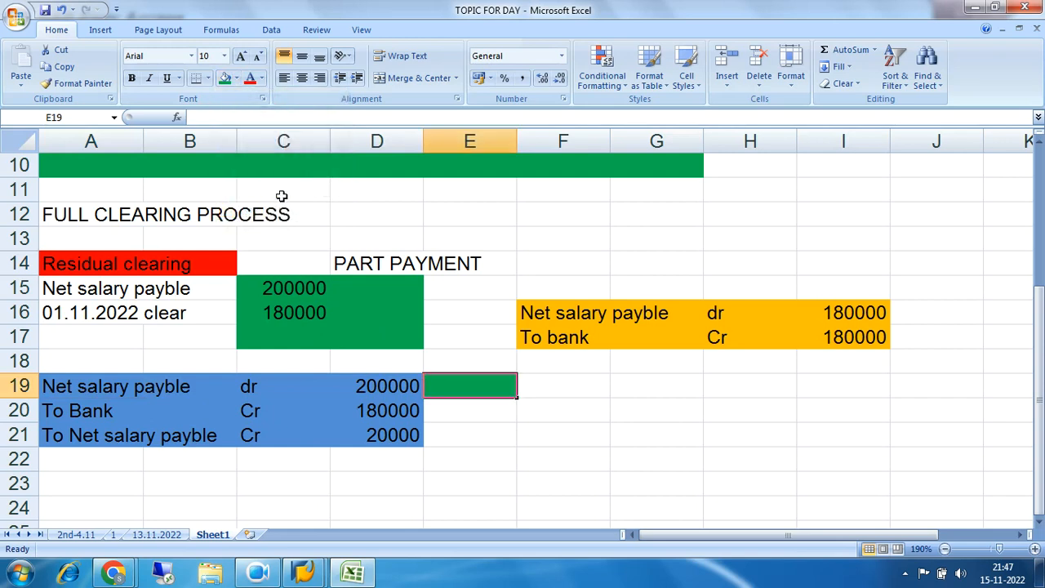
# Mark the residual net salary credit line as open by filling the adjacent cell E21 with red
pyautogui.click(453, 438)
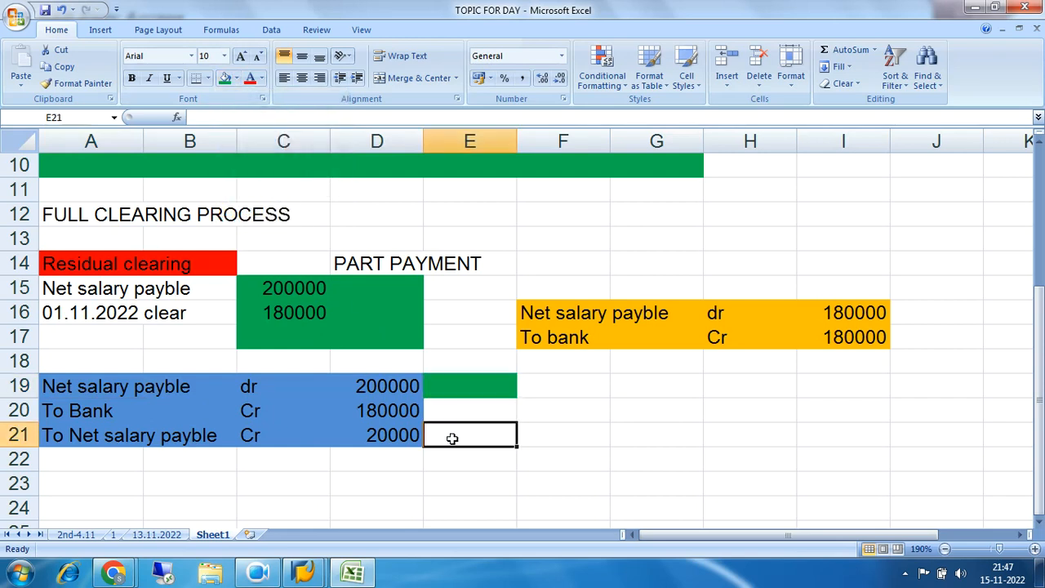
pyautogui.click(237, 78)
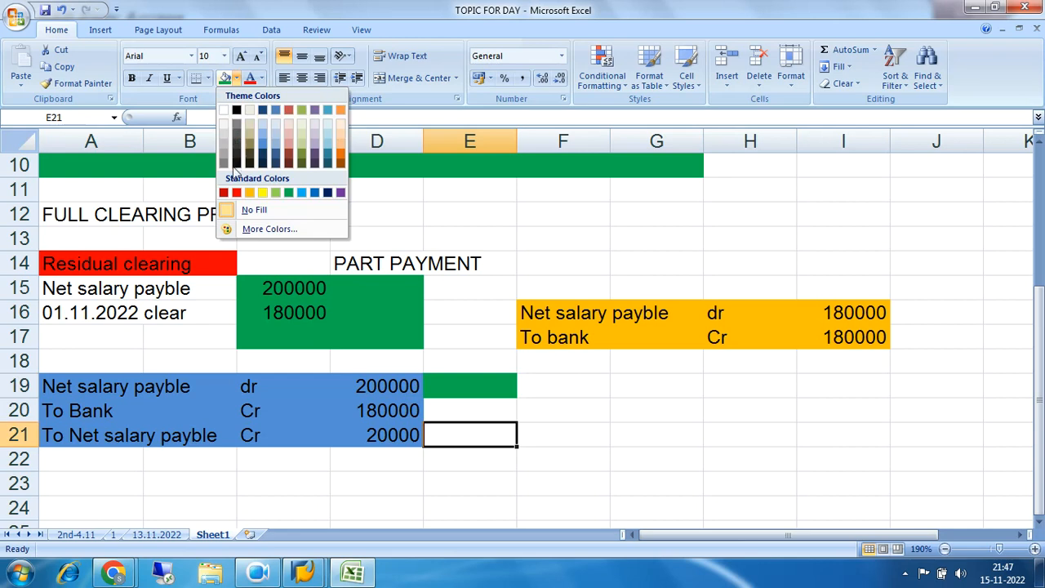
pyautogui.click(224, 192)
pyautogui.click(525, 467)
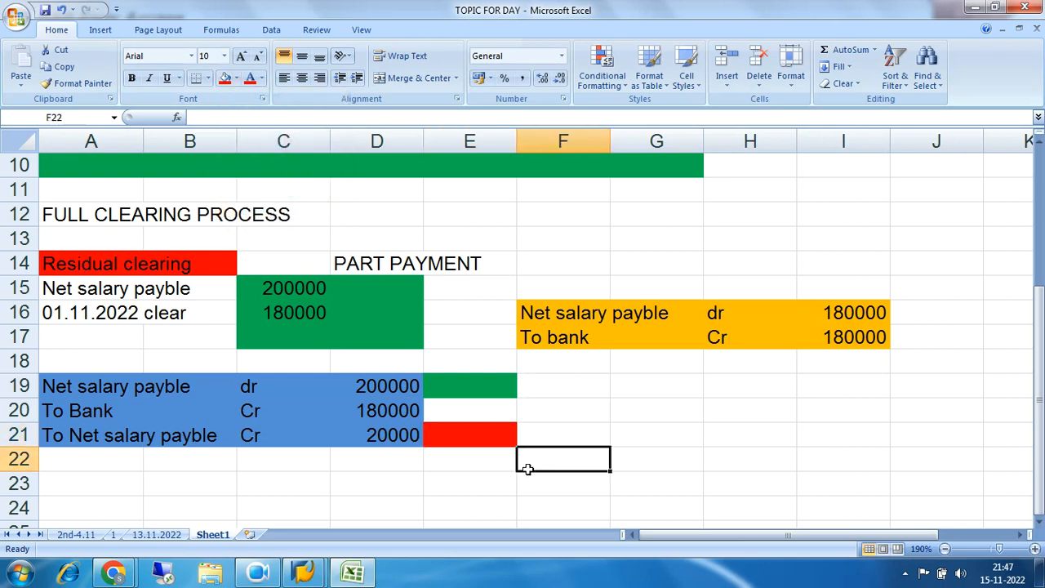
pyautogui.click(462, 441)
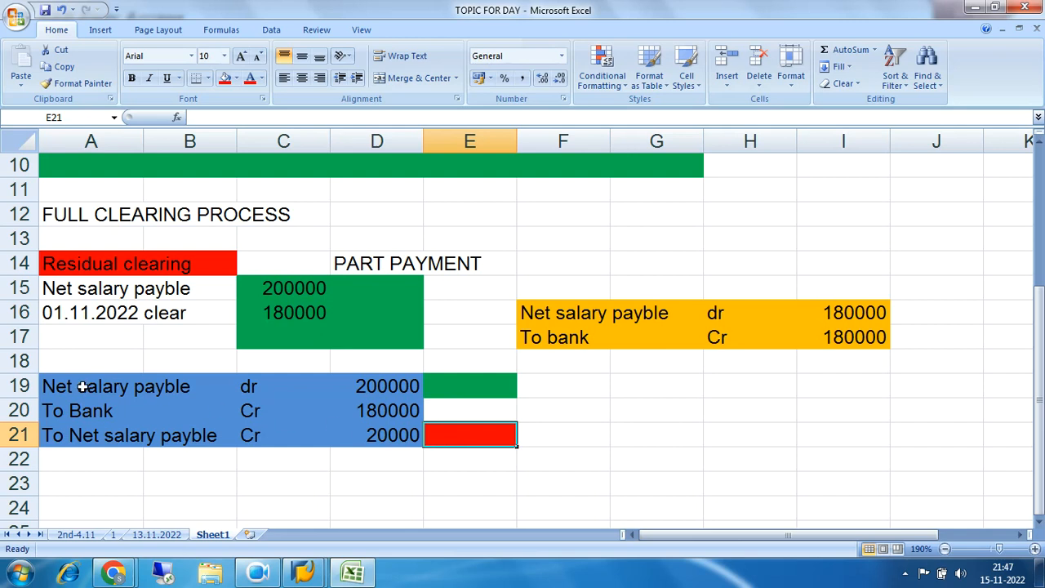
pyautogui.moveTo(78, 385); pyautogui.dragTo(391, 386)
pyautogui.click(122, 284)
pyautogui.moveTo(94, 288); pyautogui.dragTo(322, 288)
pyautogui.moveTo(84, 387); pyautogui.dragTo(388, 385)
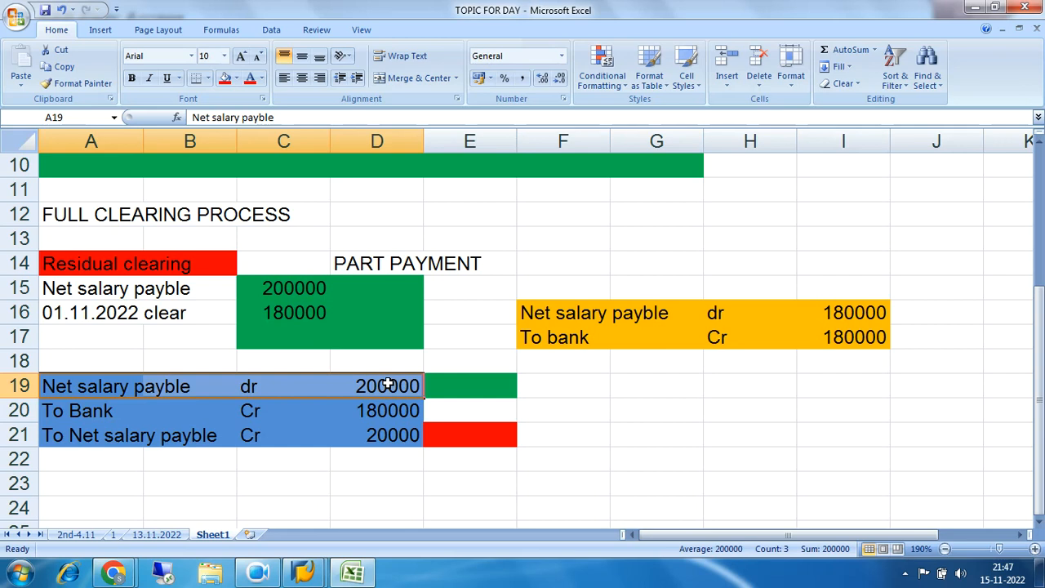
# Switch to the SAP Easy Access window
pyautogui.click(317, 577)
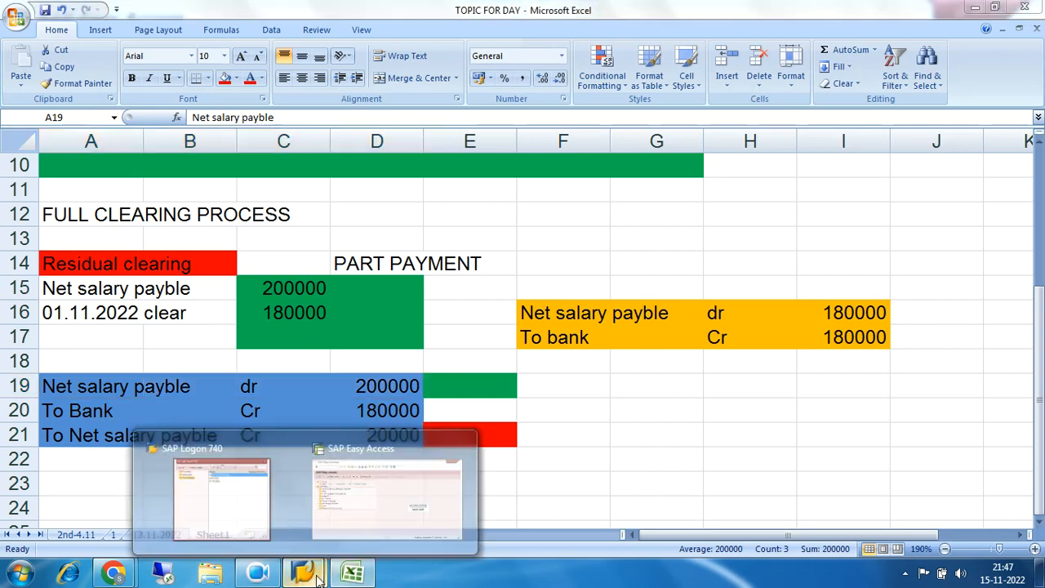
pyautogui.click(387, 490)
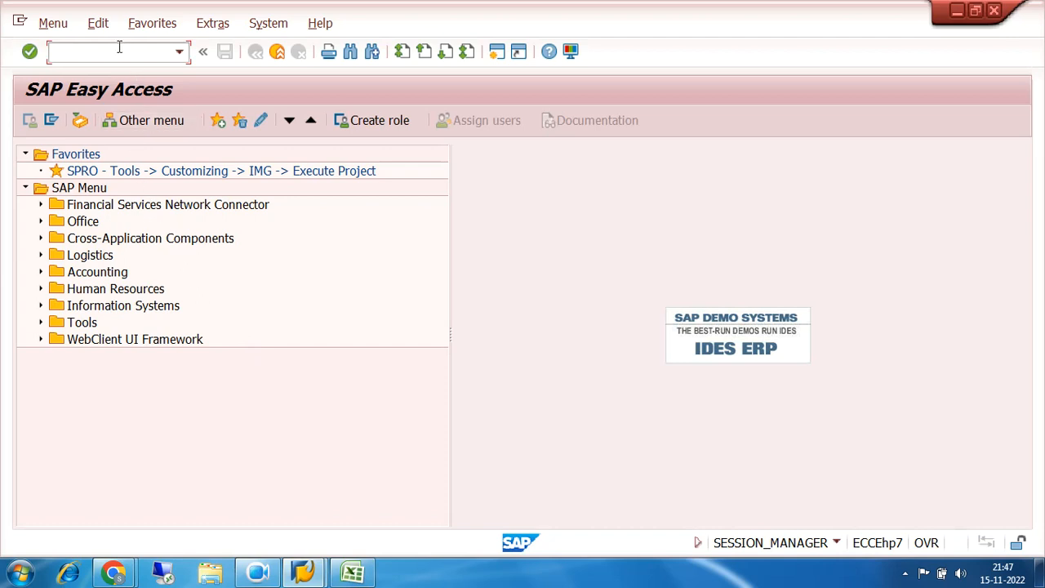
# Start a G/L account document in FB50 with document date and posting date 31.10.2022
pyautogui.write('fb50')
pyautogui.press('Return')
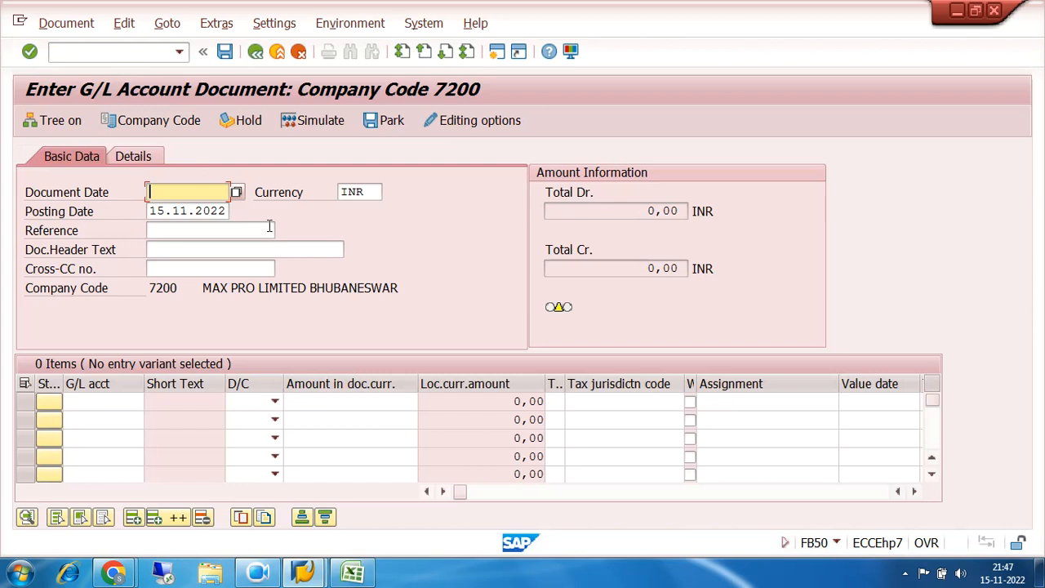
pyautogui.write('31.')
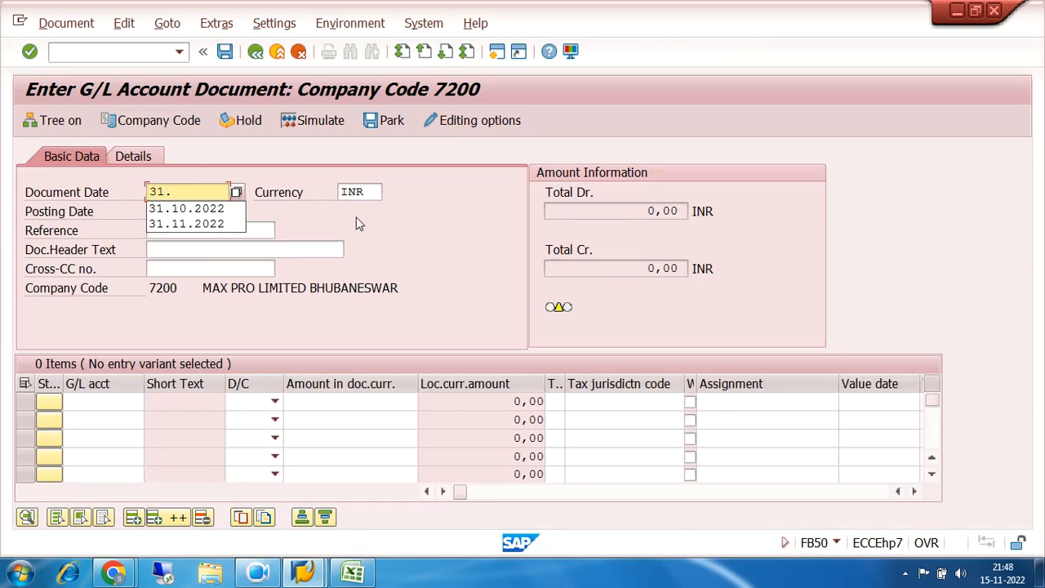
pyautogui.click(195, 209)
pyautogui.press('Tab')
pyautogui.write('31.10')
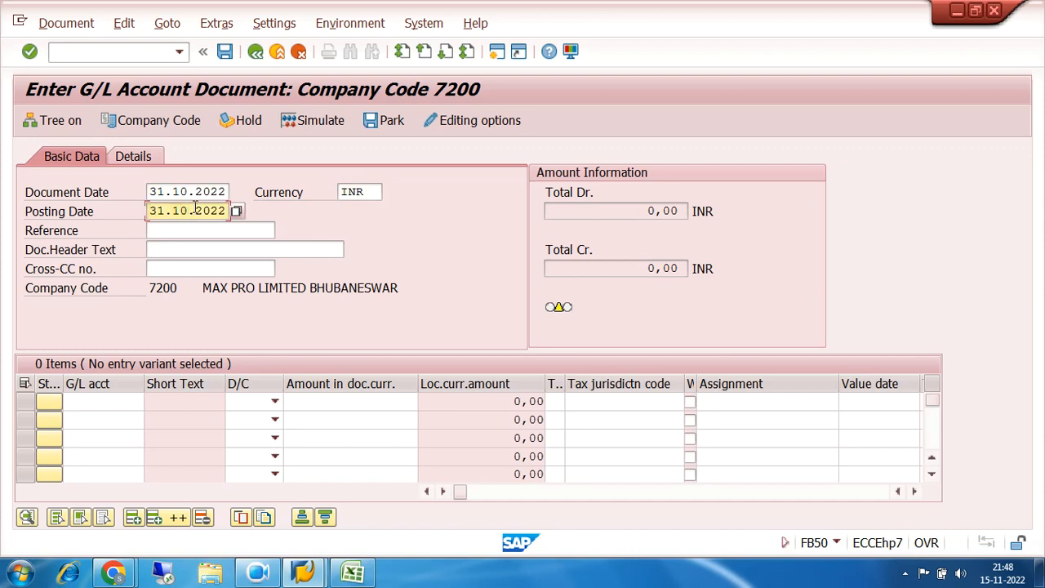
# Look up the basic salary account 400100 for the first line item and set it as a debit
pyautogui.click(127, 400)
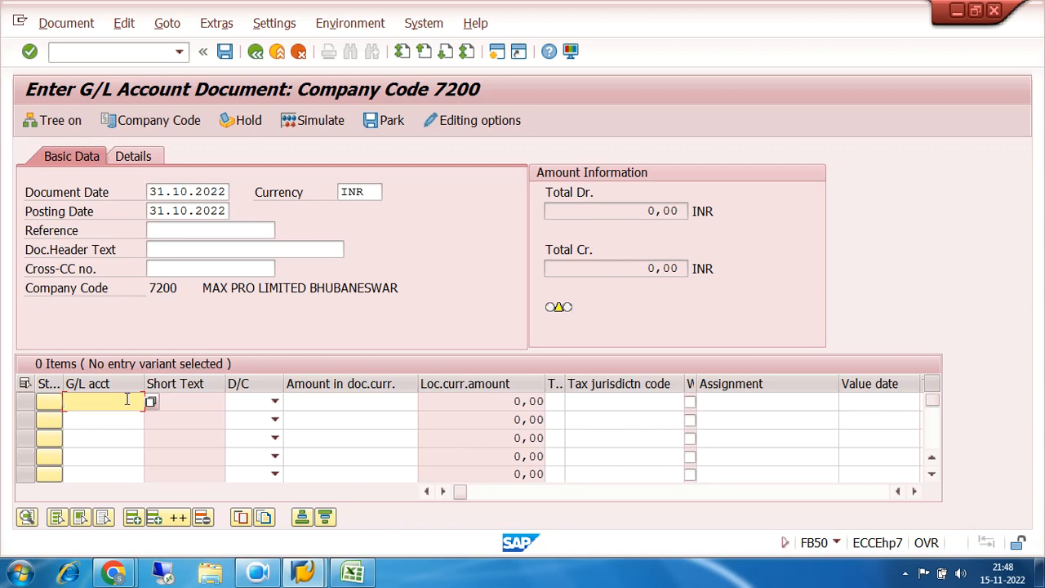
pyautogui.click(151, 403)
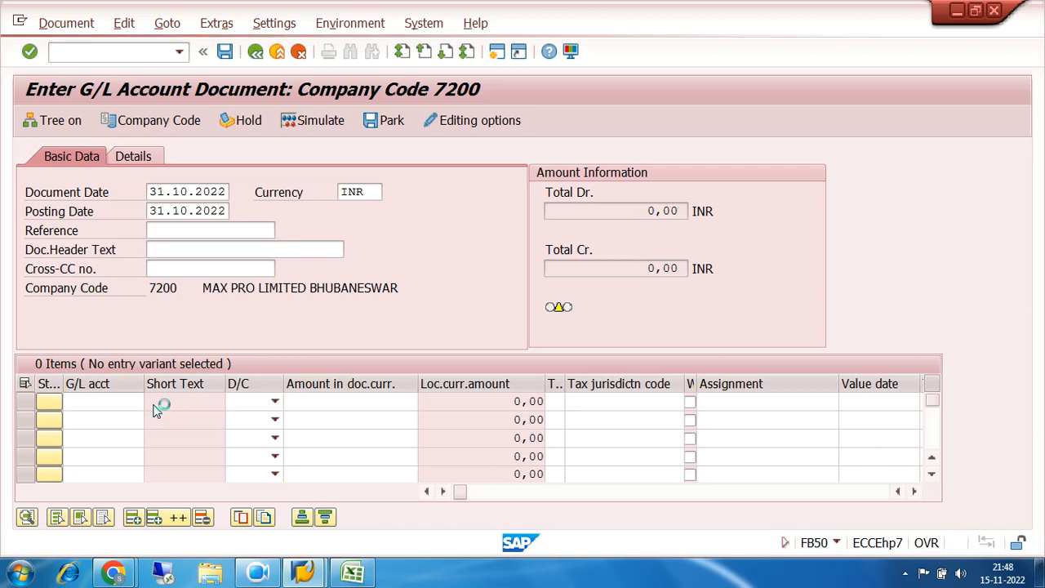
pyautogui.click(659, 532)
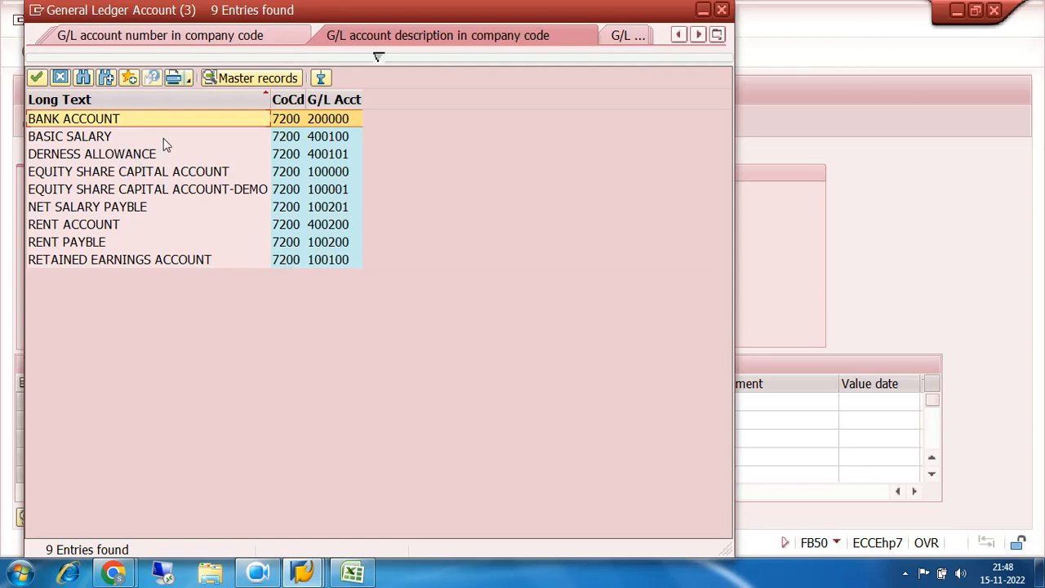
pyautogui.doubleClick(315, 139)
pyautogui.click(275, 401)
pyautogui.click(260, 431)
# Set the basic salary line's amount to 300000 and its text to SALARY JV
pyautogui.click(333, 400)
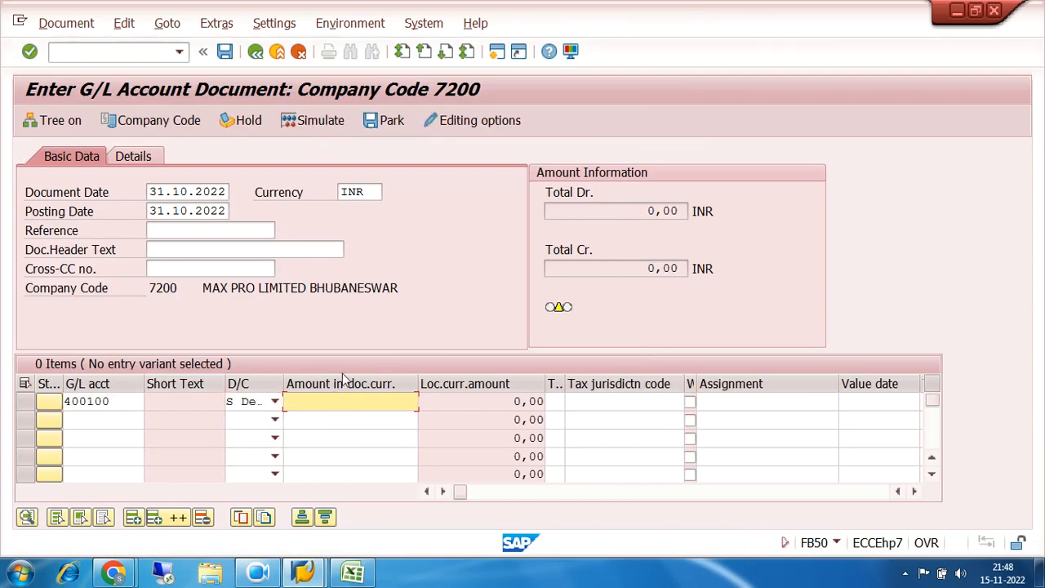
pyautogui.write('300000')
pyautogui.press('Tab')
pyautogui.press('Tab')
pyautogui.press('Tab')
pyautogui.press('Tab')
pyautogui.press('Tab')
pyautogui.press('Tab')
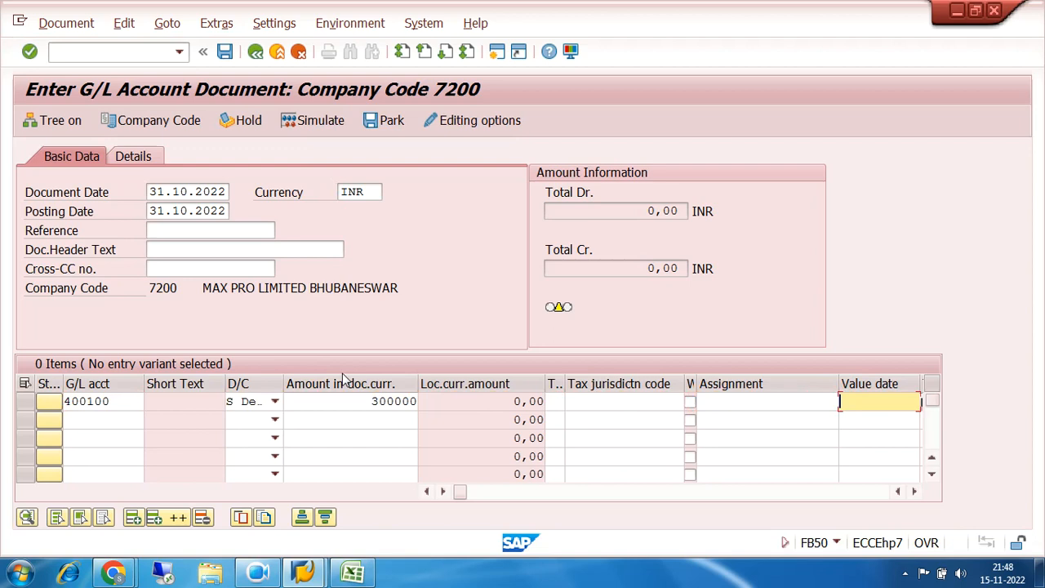
pyautogui.press('BackSpace')
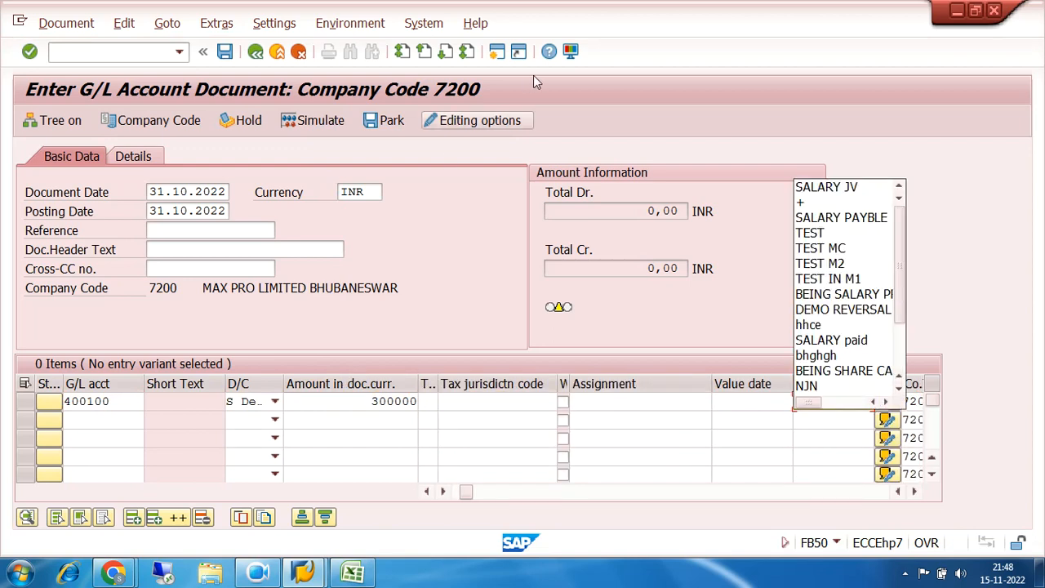
pyautogui.click(823, 188)
# Enter net salary payable account 100201 on the second line item as a credit
pyautogui.click(103, 419)
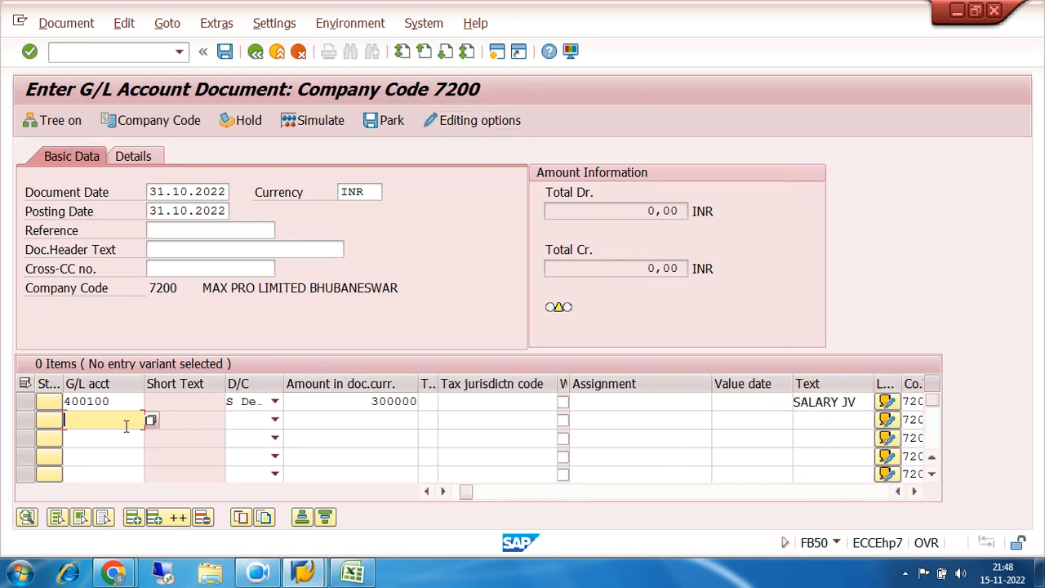
pyautogui.write('100201')
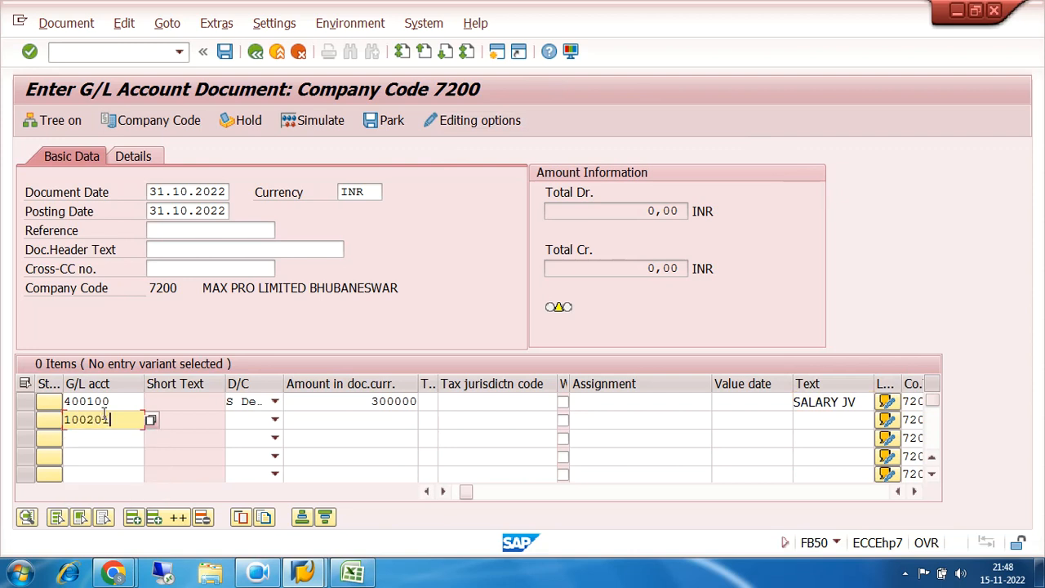
pyautogui.press('Tab')
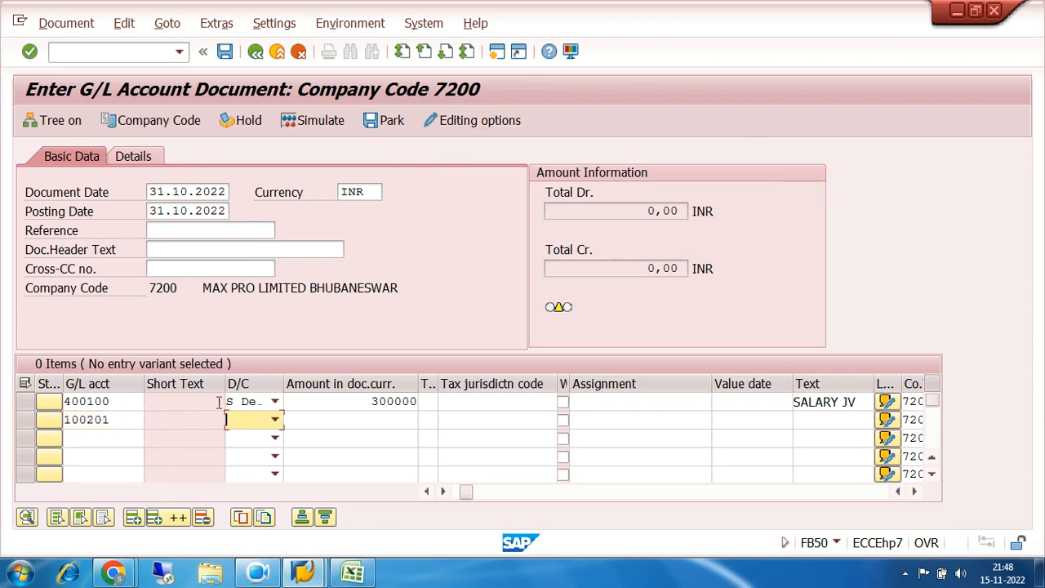
pyautogui.click(275, 420)
pyautogui.click(272, 435)
# Enter * as the net salary credit amount to balance the document, and + as its text to copy the line above
pyautogui.click(337, 420)
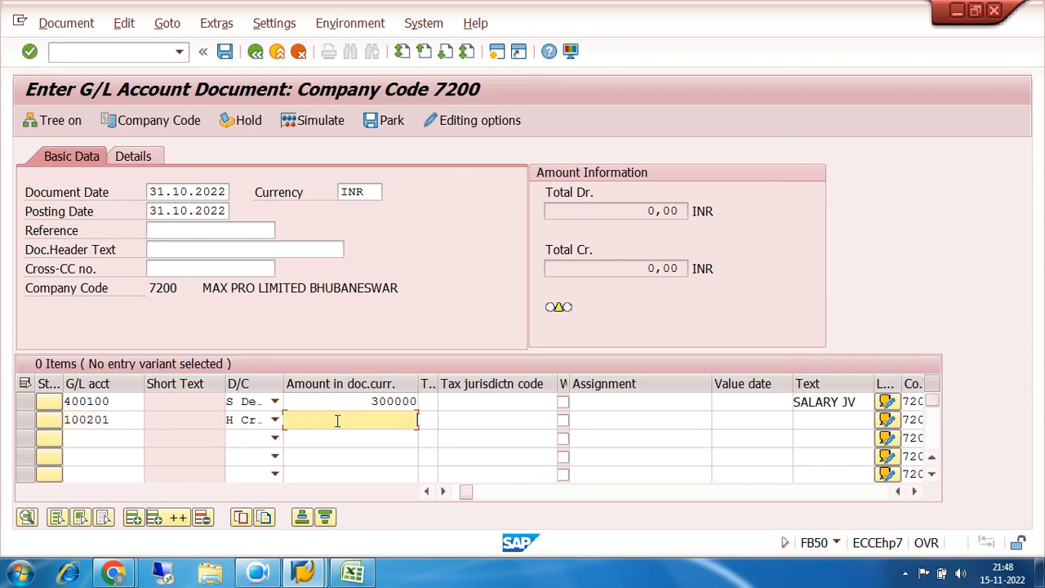
pyautogui.write('*')
pyautogui.press('Tab')
pyautogui.press('Tab')
pyautogui.press('Tab')
pyautogui.press('Tab')
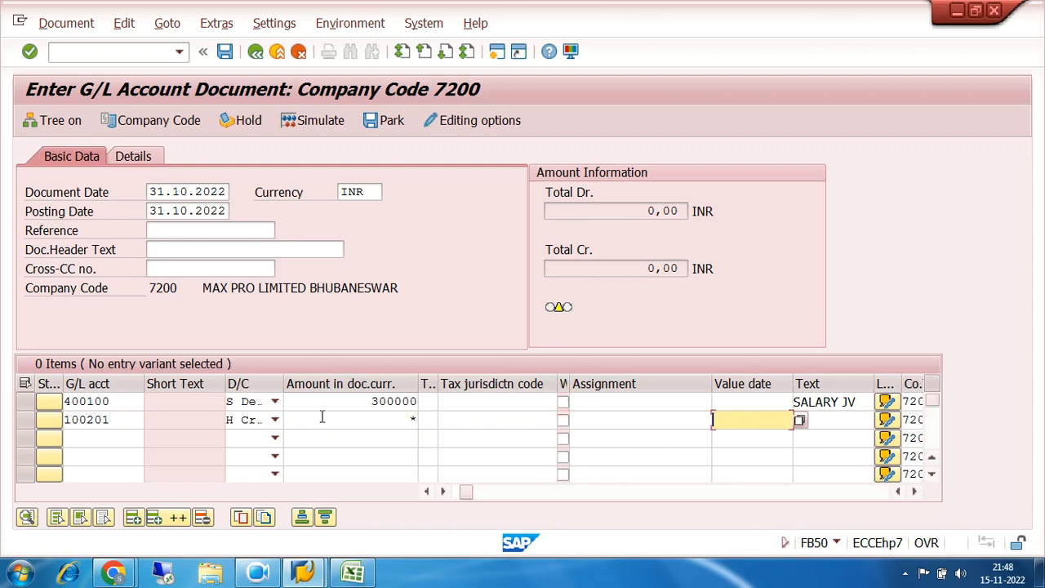
pyautogui.write('+')
pyautogui.press('Return')
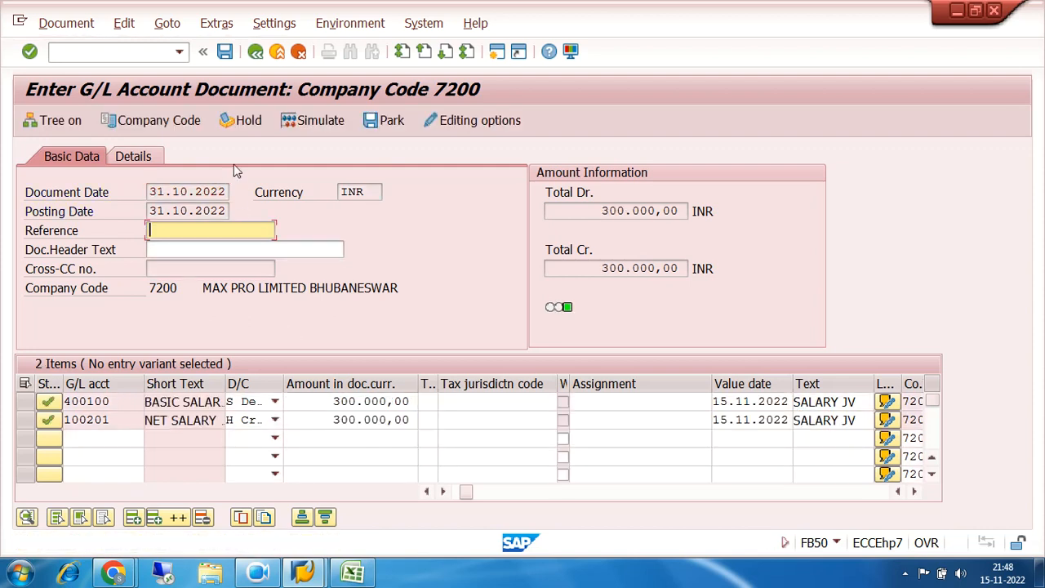
# Simulate the salary document and post it
pyautogui.click(294, 120)
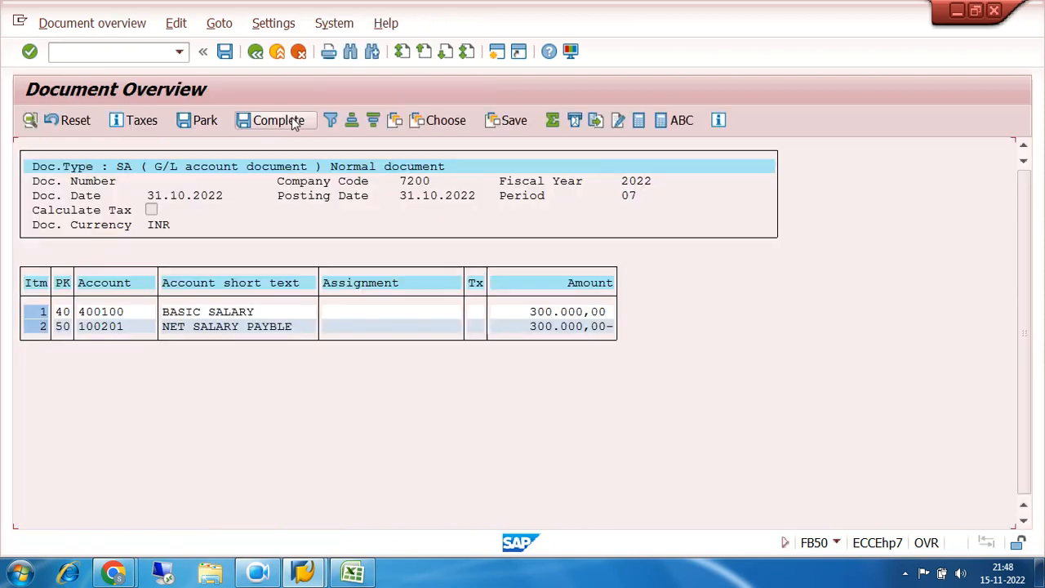
pyautogui.click(226, 53)
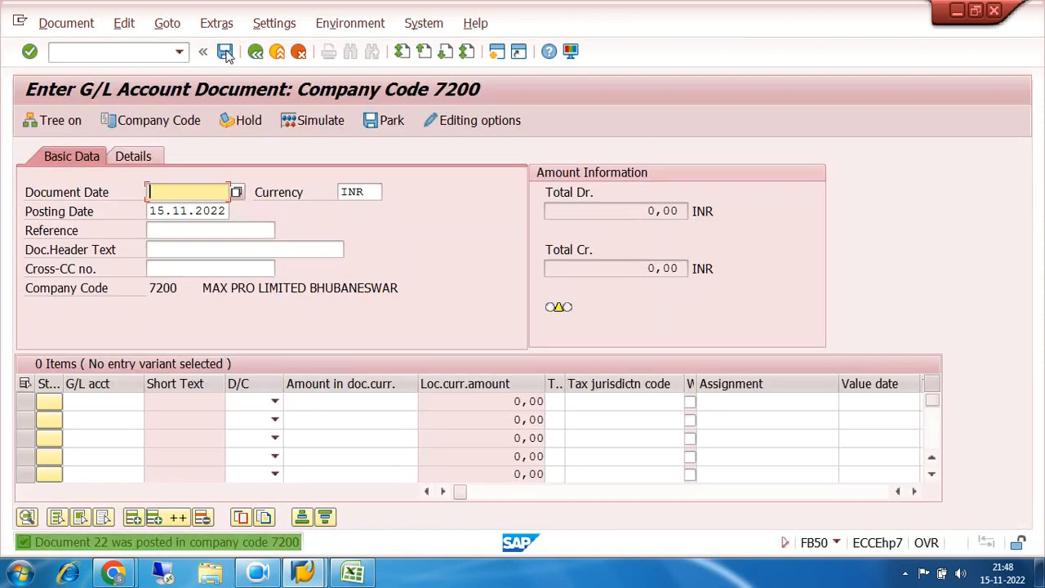
# Display the open line items of account 100201 in company code 7200 with FAGLL03, check the salary item's document number and amount, and exit
pyautogui.click(112, 53)
pyautogui.write('/nfagll03')
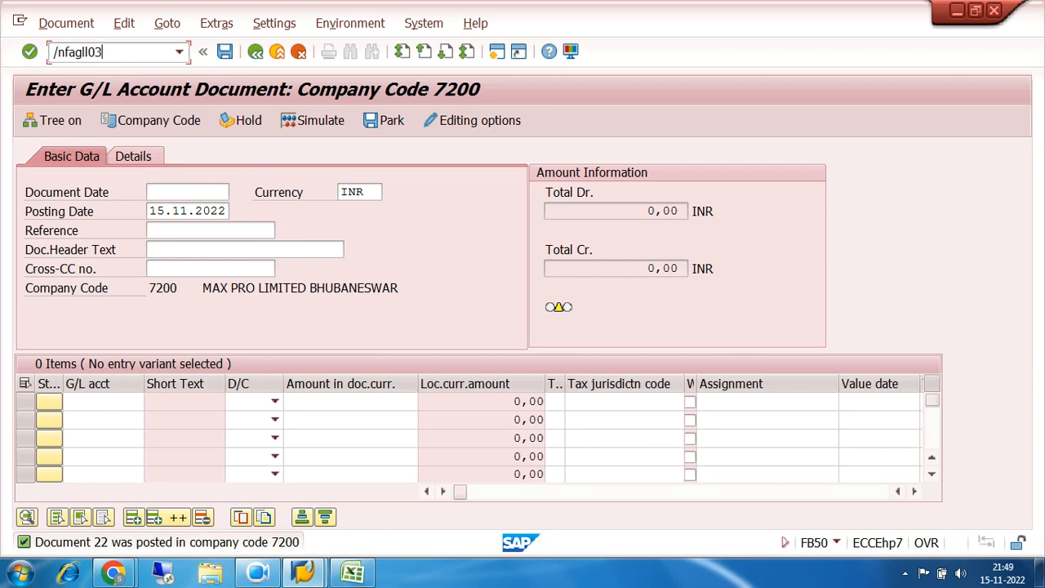
pyautogui.press('Return')
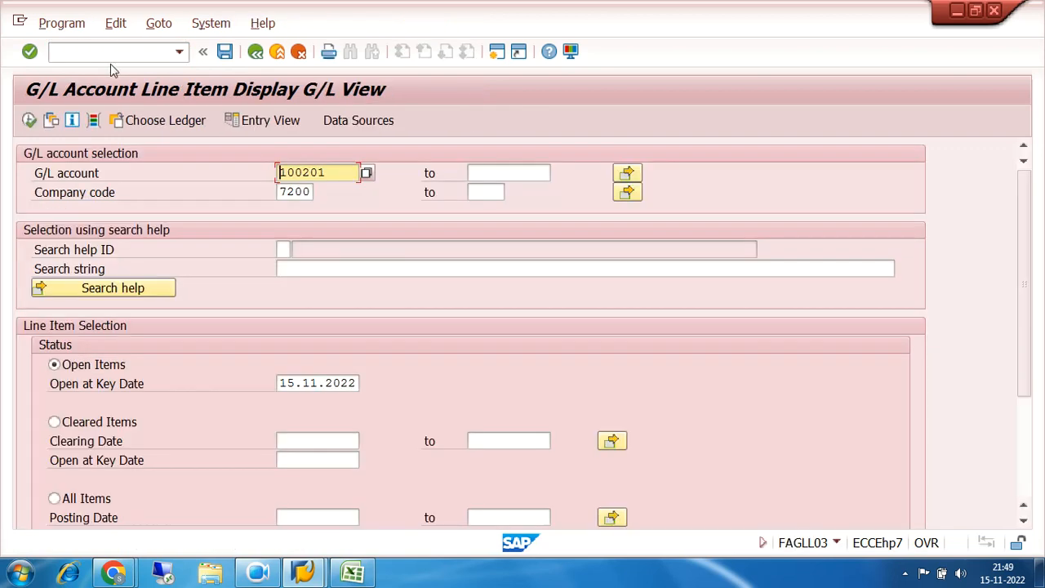
pyautogui.click(30, 121)
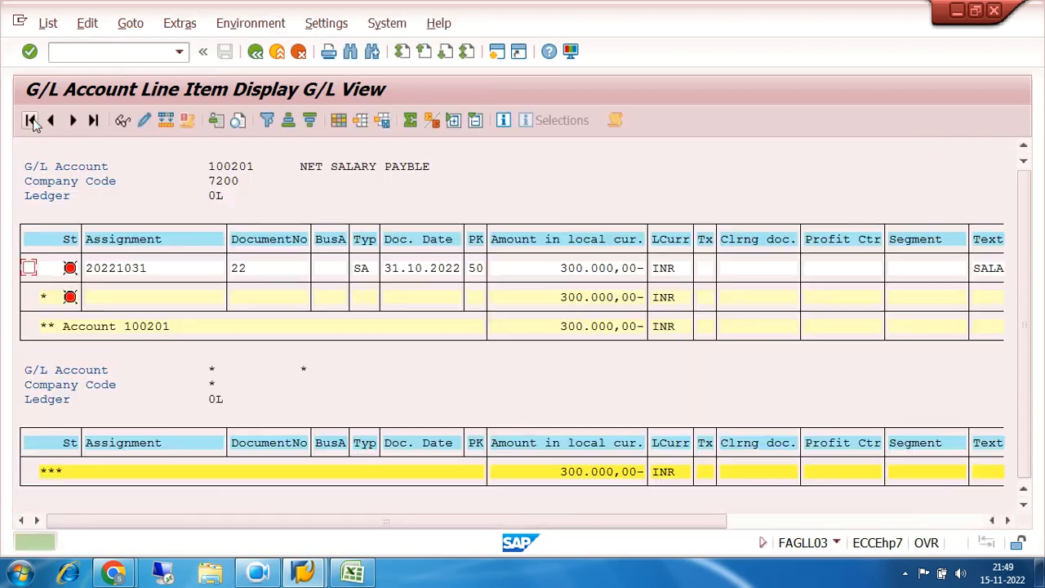
pyautogui.click(560, 274)
pyautogui.click(243, 274)
pyautogui.click(586, 269)
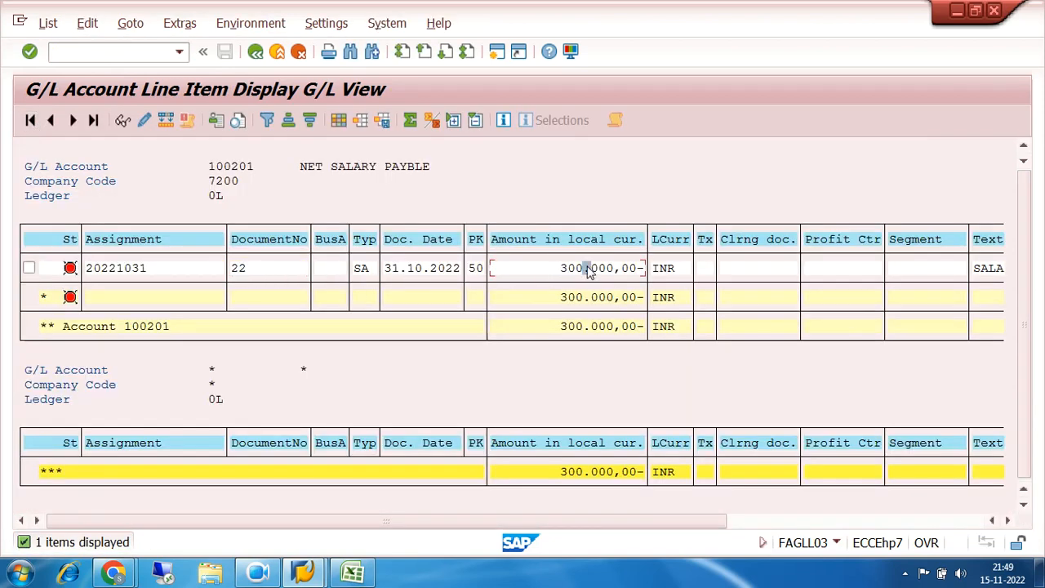
pyautogui.click(255, 51)
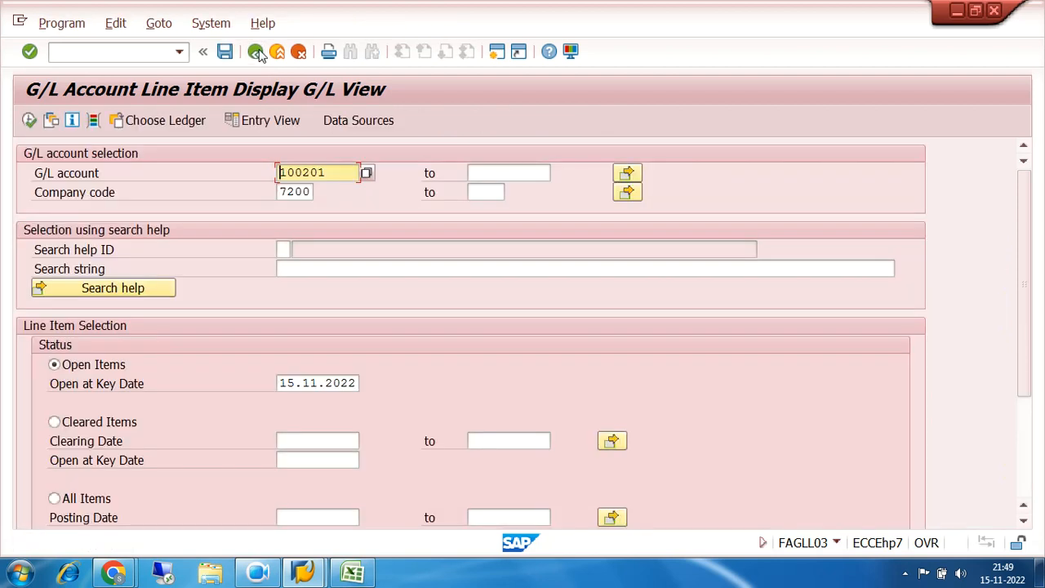
pyautogui.click(256, 51)
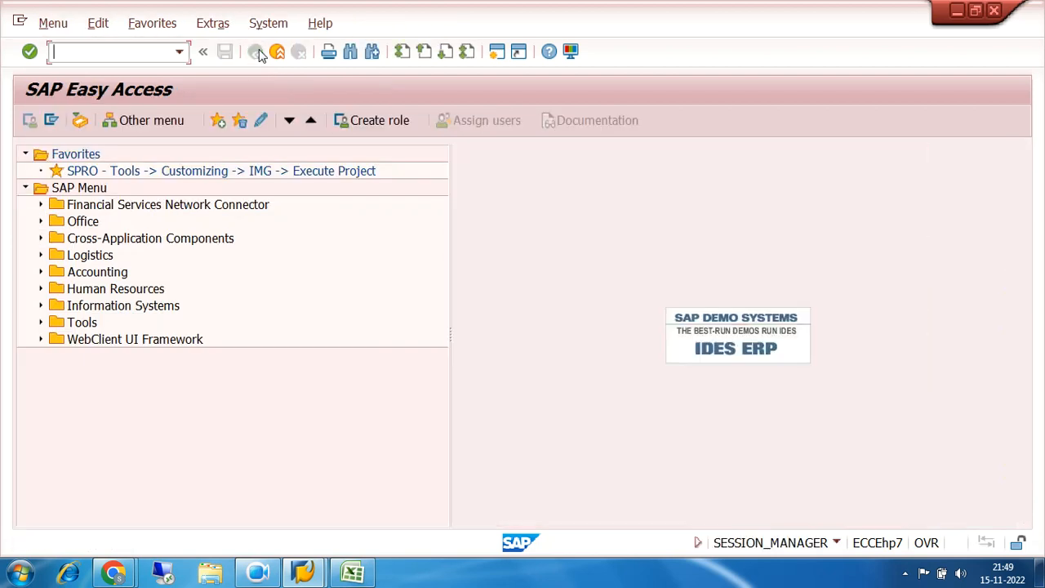
# Open the F-07 Outgoing Payments transaction from the General Ledger document entry folder under Financial Accounting
pyautogui.click(41, 274)
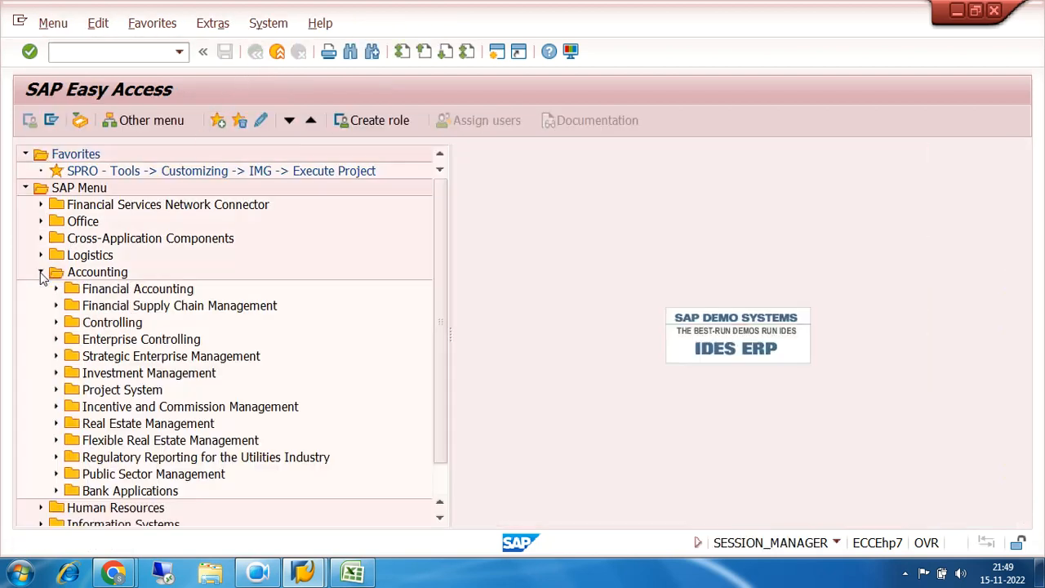
pyautogui.click(56, 290)
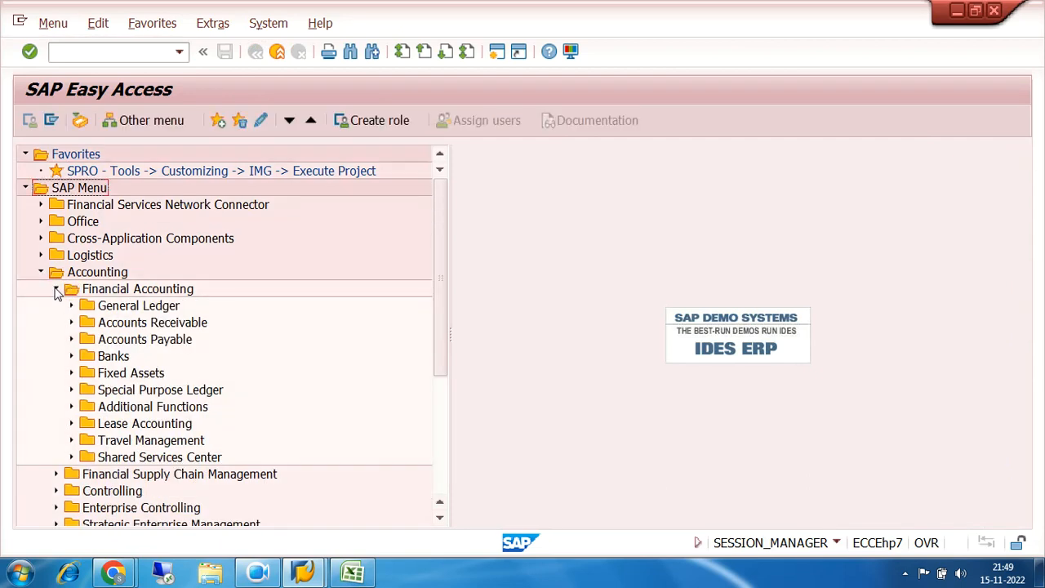
pyautogui.click(72, 306)
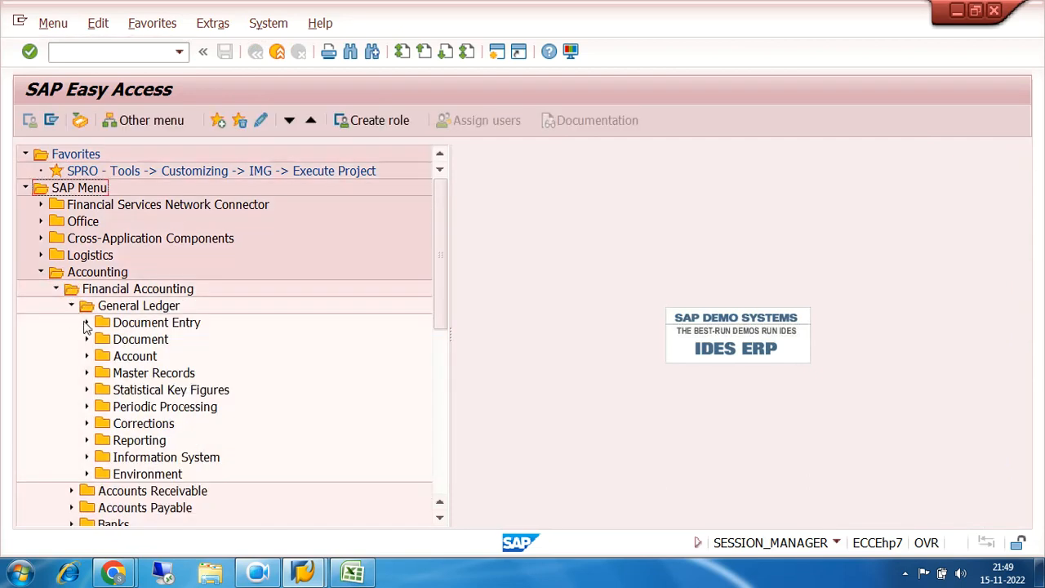
pyautogui.click(87, 323)
pyautogui.click(184, 462)
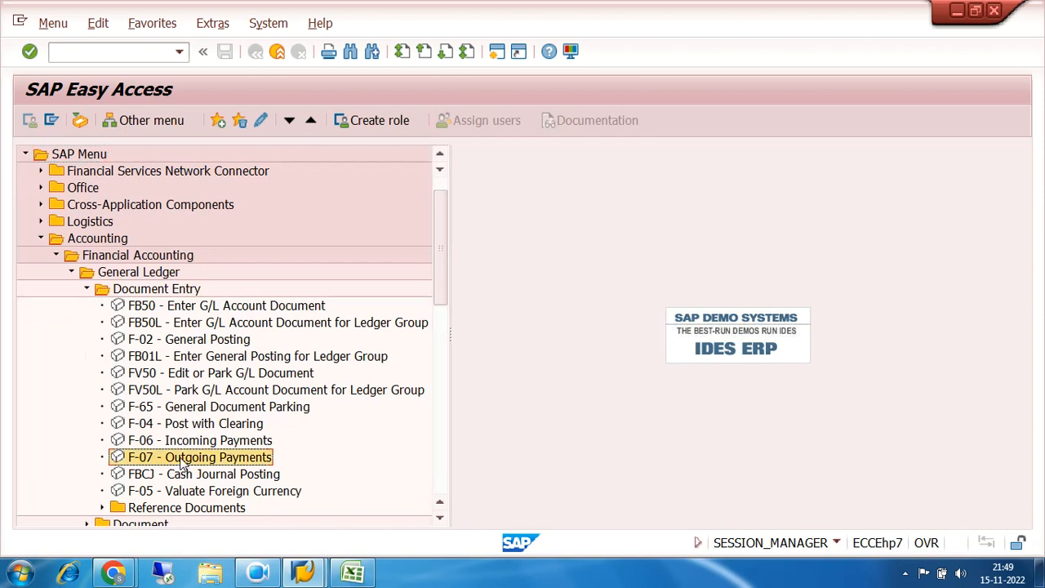
pyautogui.doubleClick(182, 460)
# Set the outgoing payment's document date and posting date to 01.11.2022 and its document type to SA
pyautogui.write('01')
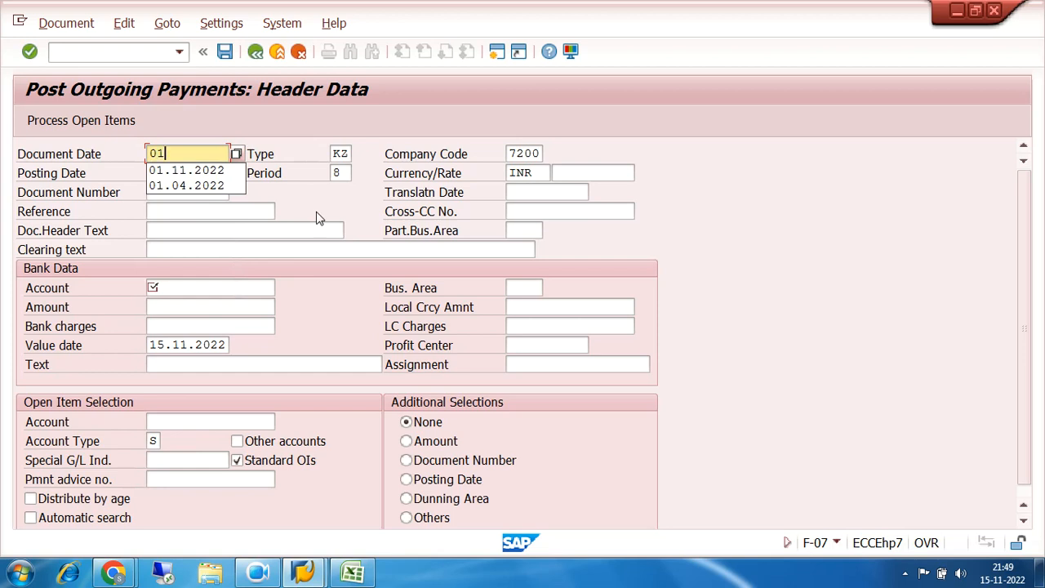
pyautogui.click(230, 171)
pyautogui.press('Tab')
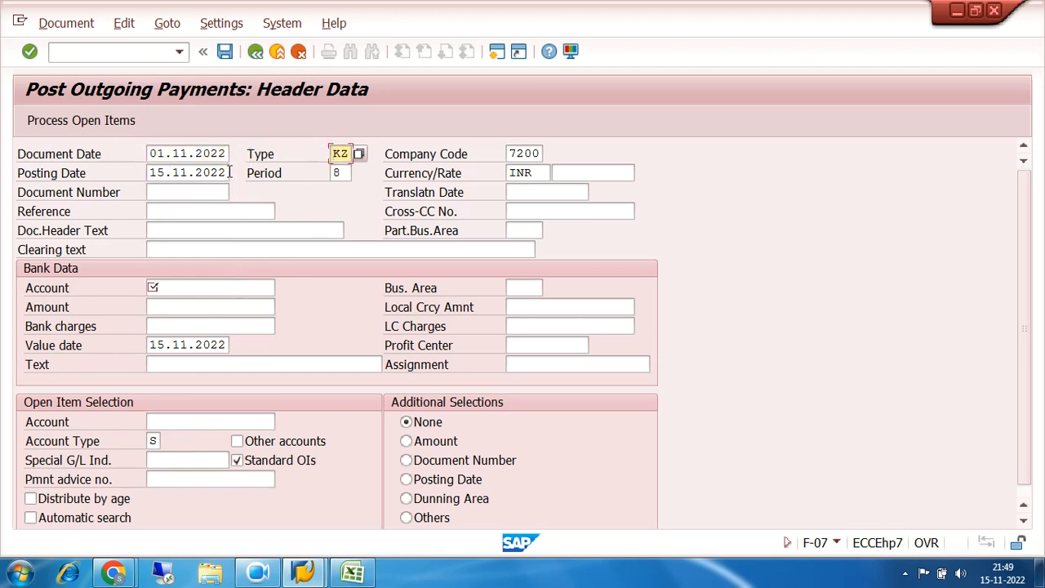
pyautogui.write('sa')
pyautogui.press('Tab')
pyautogui.press('Tab')
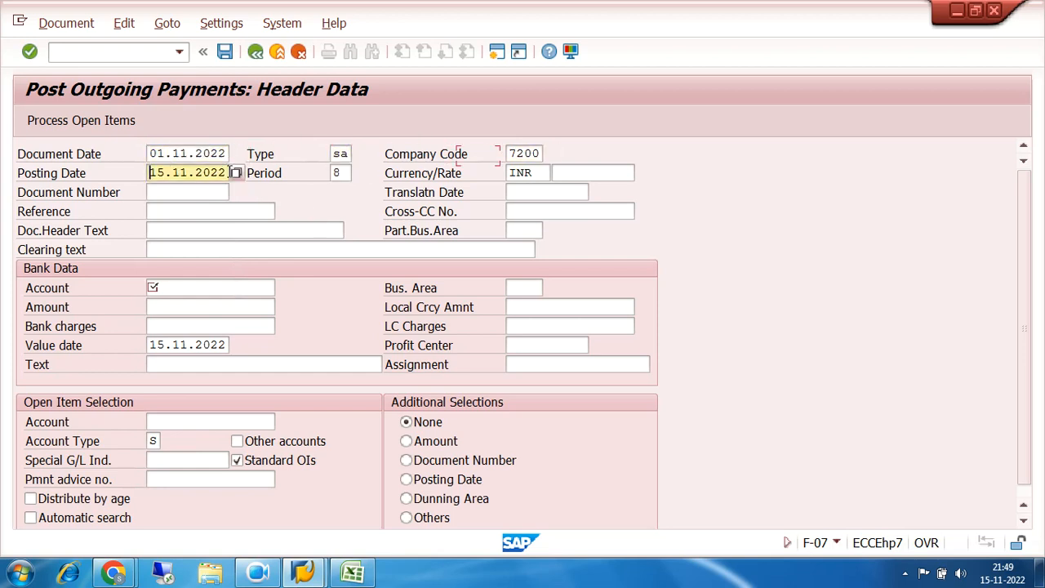
pyautogui.write('01')
# Enter bank account 200000 and an amount of 260000 in the payment's bank data
pyautogui.click(177, 286)
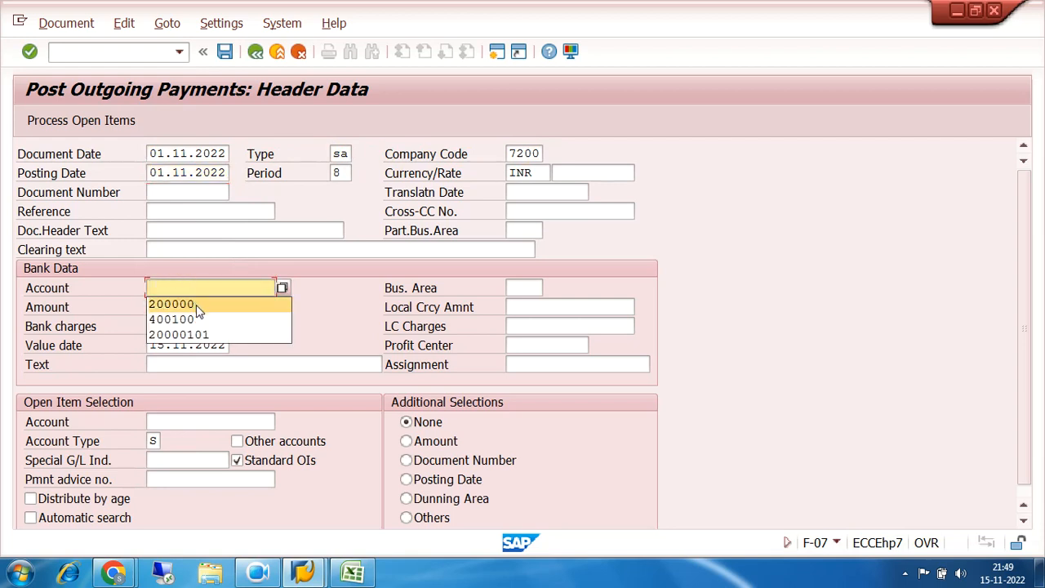
pyautogui.click(196, 304)
pyautogui.click(197, 307)
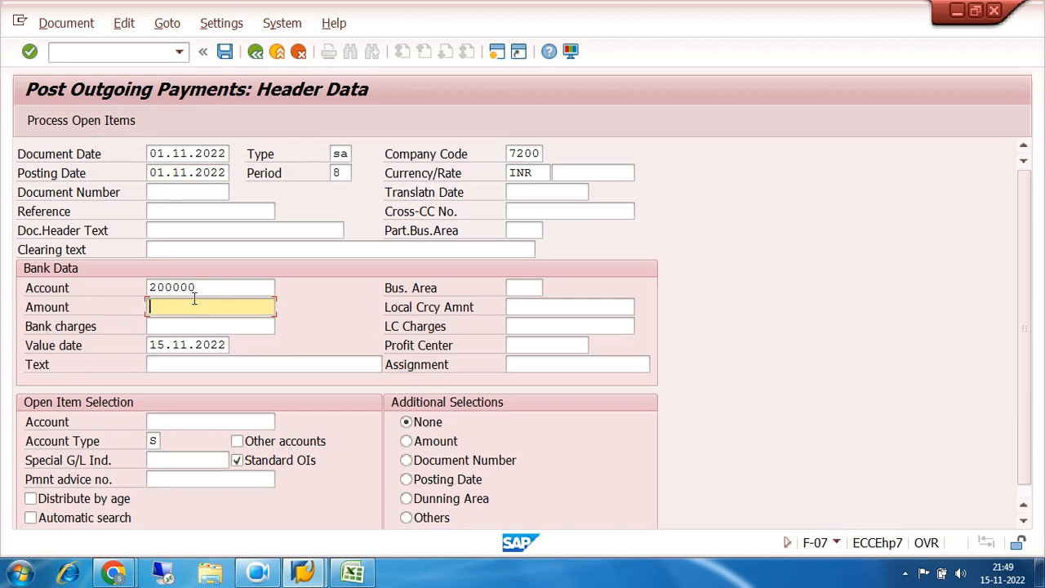
pyautogui.write('260000')
# Enter "residual clearing test" as the text in the outgoing payment's bank data
pyautogui.click(221, 364)
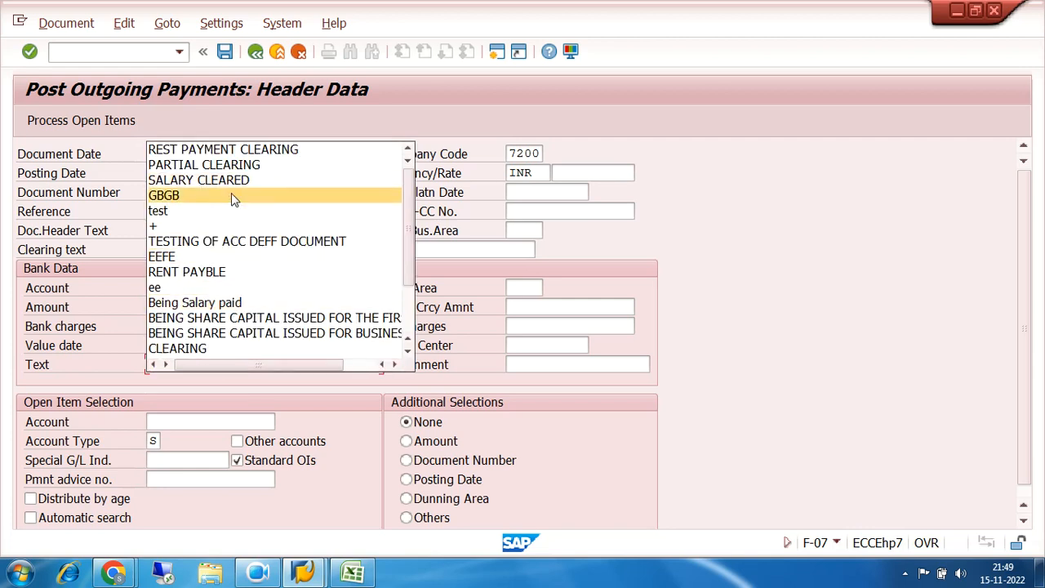
pyautogui.click(235, 165)
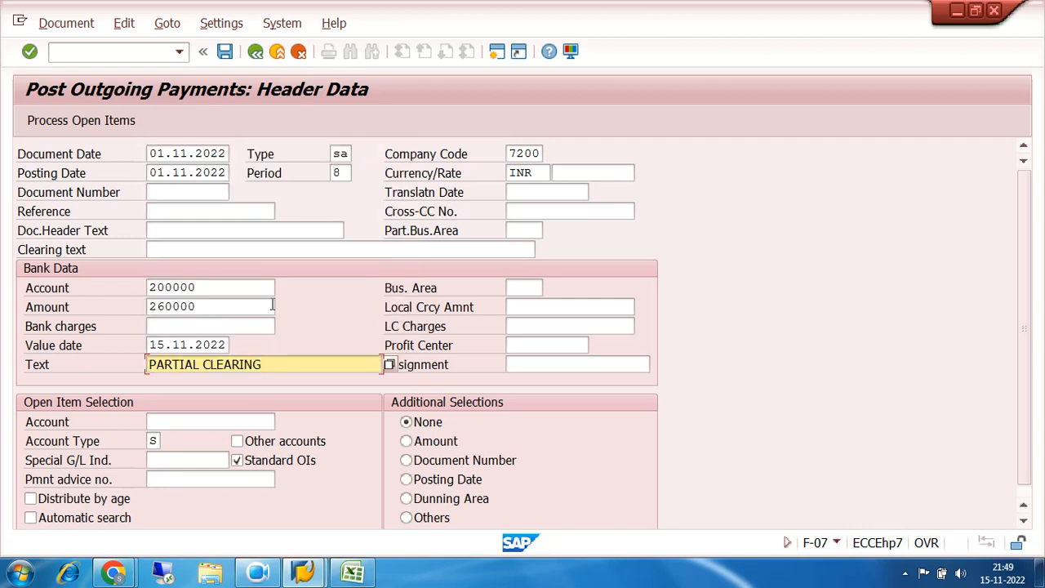
pyautogui.press('BackSpace')
pyautogui.press('BackSpace')
pyautogui.press('BackSpace')
pyautogui.press('BackSpace')
pyautogui.press('BackSpace')
pyautogui.press('BackSpace')
pyautogui.press('BackSpace')
pyautogui.press('BackSpace')
pyautogui.press('BackSpace')
pyautogui.press('BackSpace')
pyautogui.press('BackSpace')
pyautogui.press('BackSpace')
pyautogui.press('BackSpace')
pyautogui.press('BackSpace')
pyautogui.press('BackSpace')
pyautogui.press('BackSpace')
pyautogui.write('residual clea')
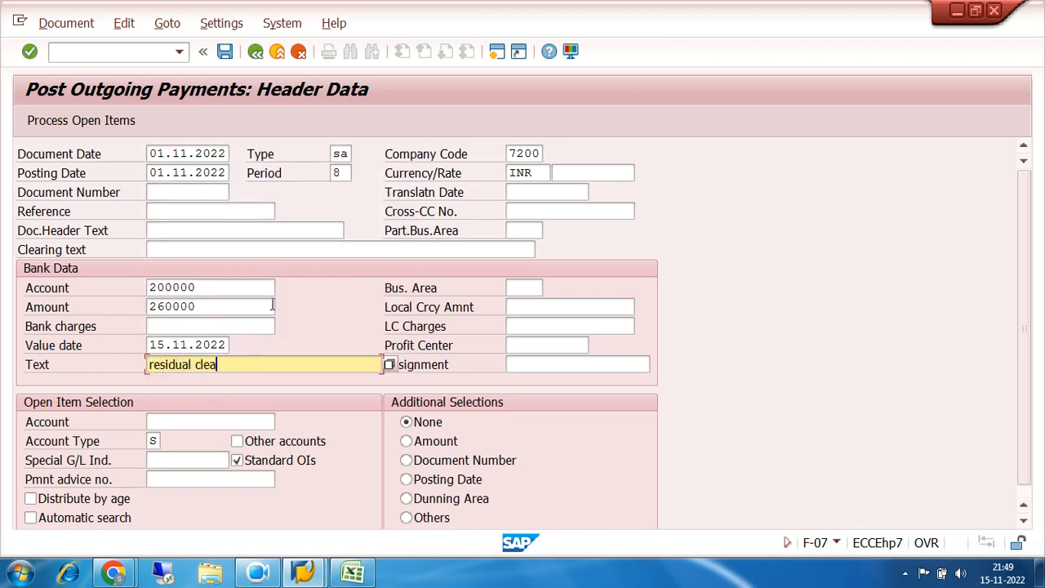
pyautogui.write('ring test')
# Select open items by account 100201 and process the payment's open items
pyautogui.click(234, 420)
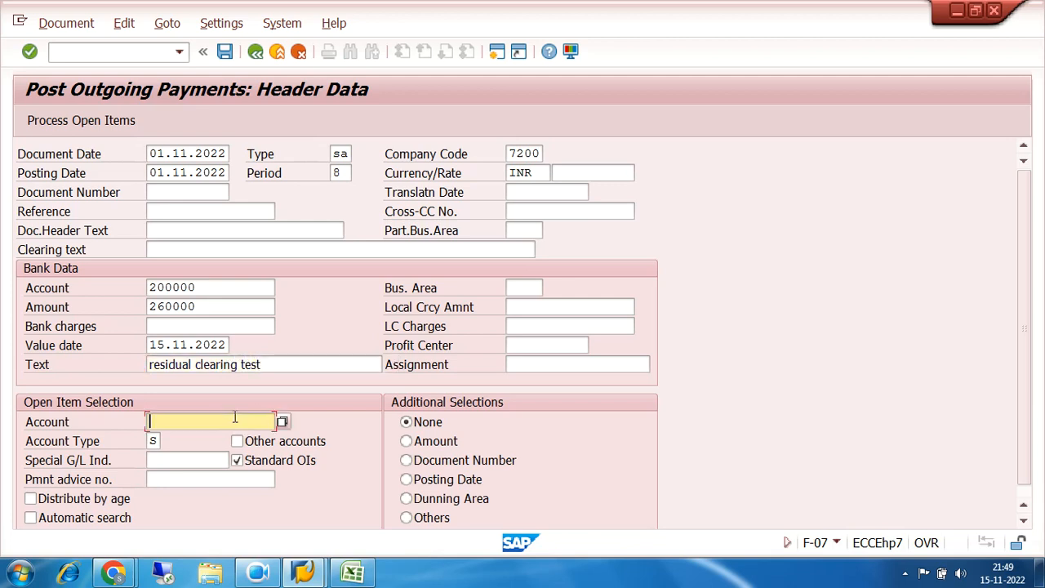
pyautogui.write('100201')
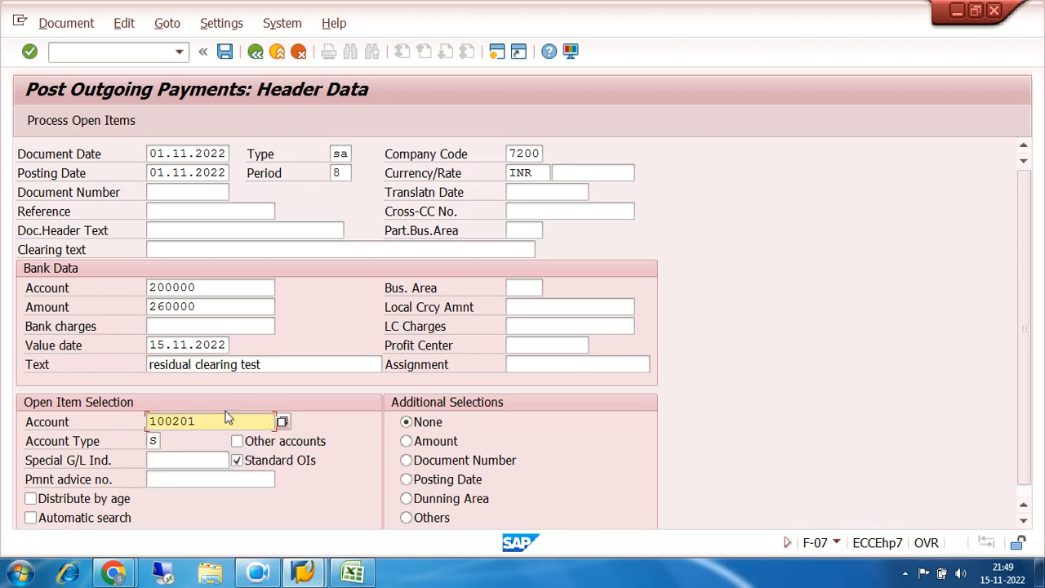
pyautogui.click(72, 122)
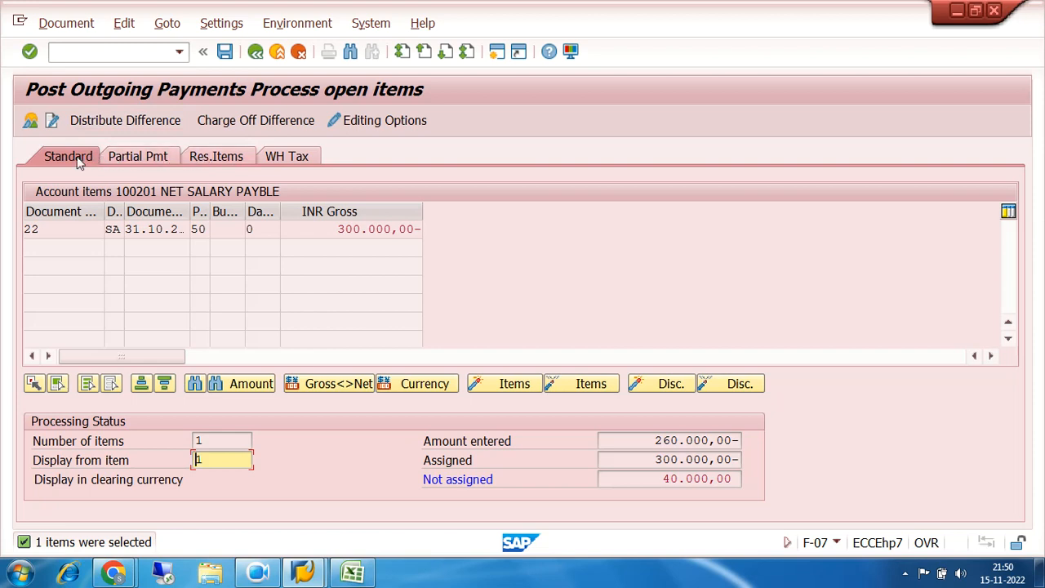
# Assign the 40.000,00- difference as a residual item on document 22 and check it against the entered and assigned amounts
pyautogui.click(228, 155)
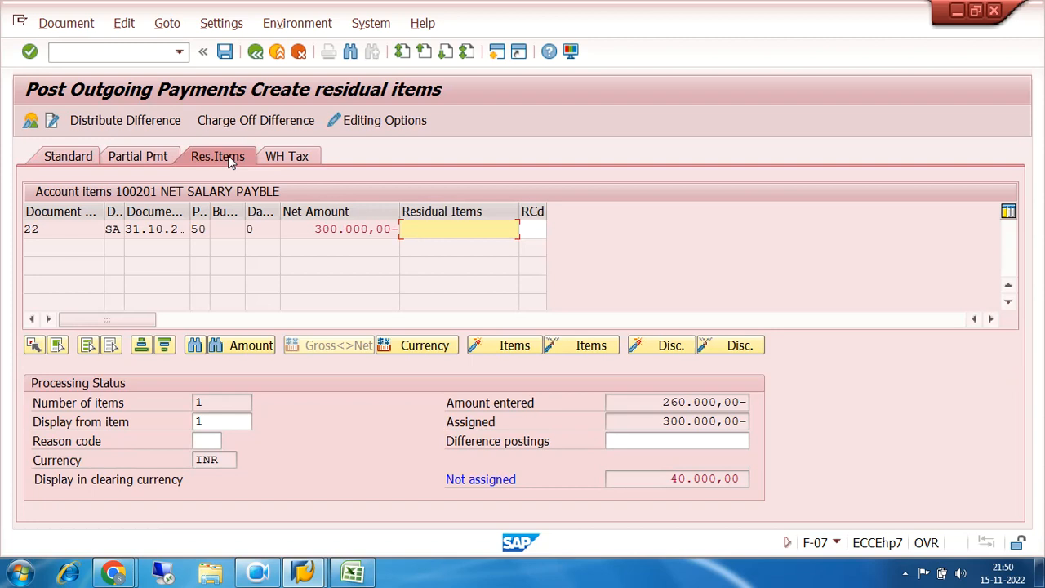
pyautogui.doubleClick(452, 229)
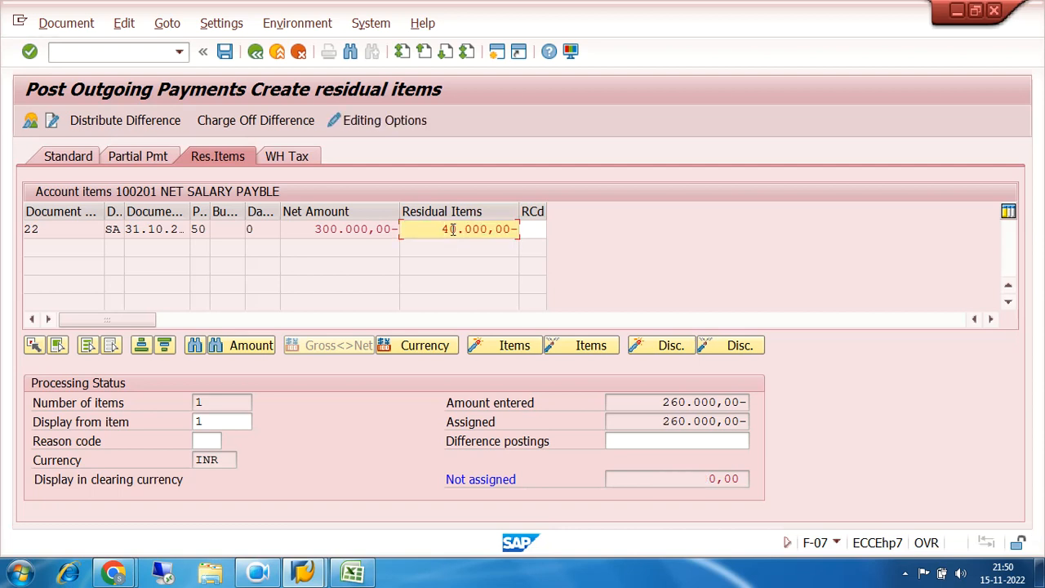
pyautogui.moveTo(440, 230); pyautogui.dragTo(522, 228)
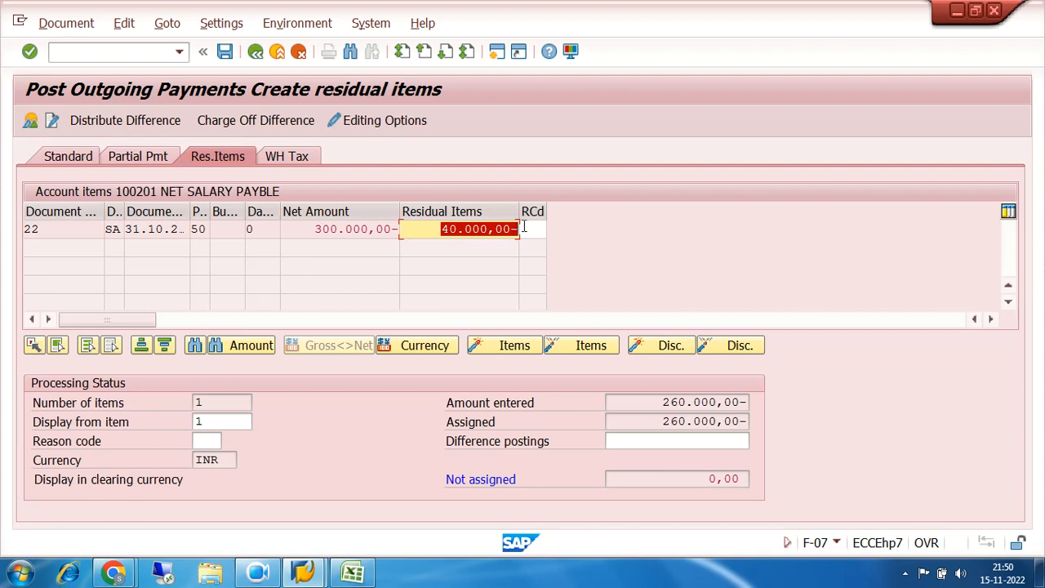
pyautogui.moveTo(443, 230); pyautogui.dragTo(515, 230)
pyautogui.moveTo(663, 402); pyautogui.dragTo(756, 405)
pyautogui.moveTo(663, 423); pyautogui.dragTo(768, 425)
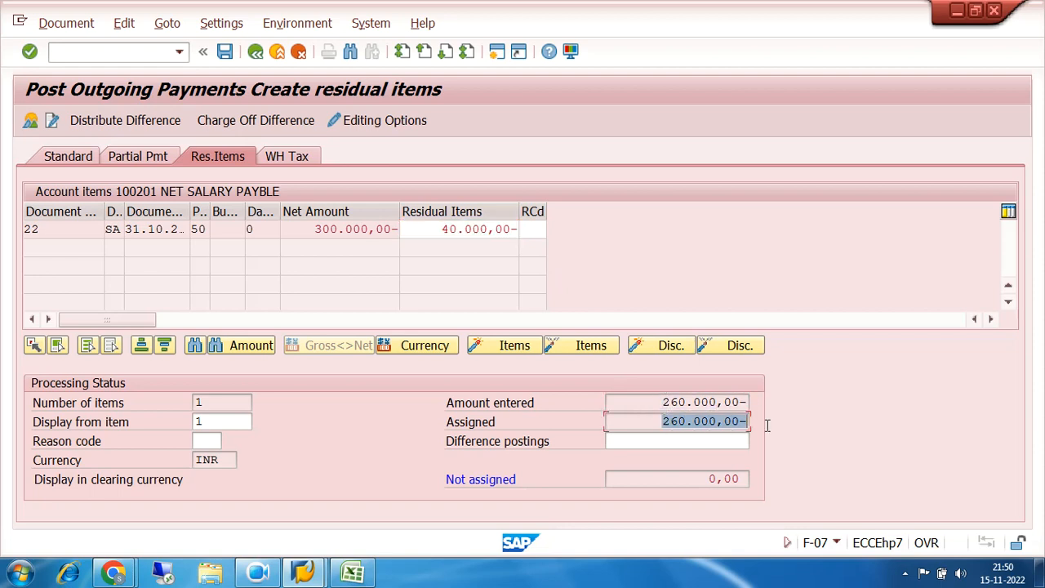
# Simulate the payment, read the error's long text, view the linked exchange rate difference configuration, and close the help
pyautogui.click(60, 24)
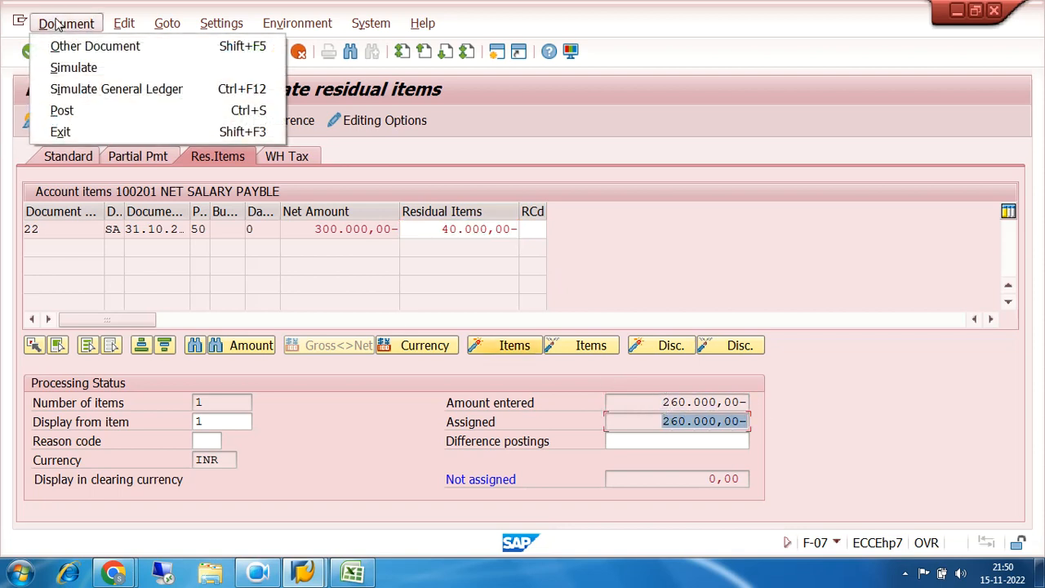
pyautogui.click(61, 69)
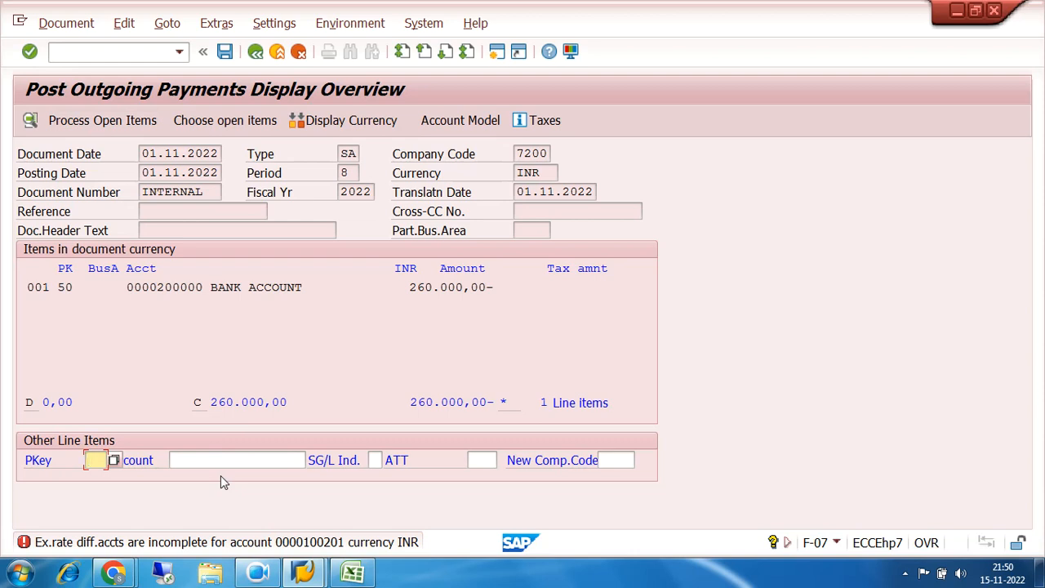
pyautogui.click(308, 541)
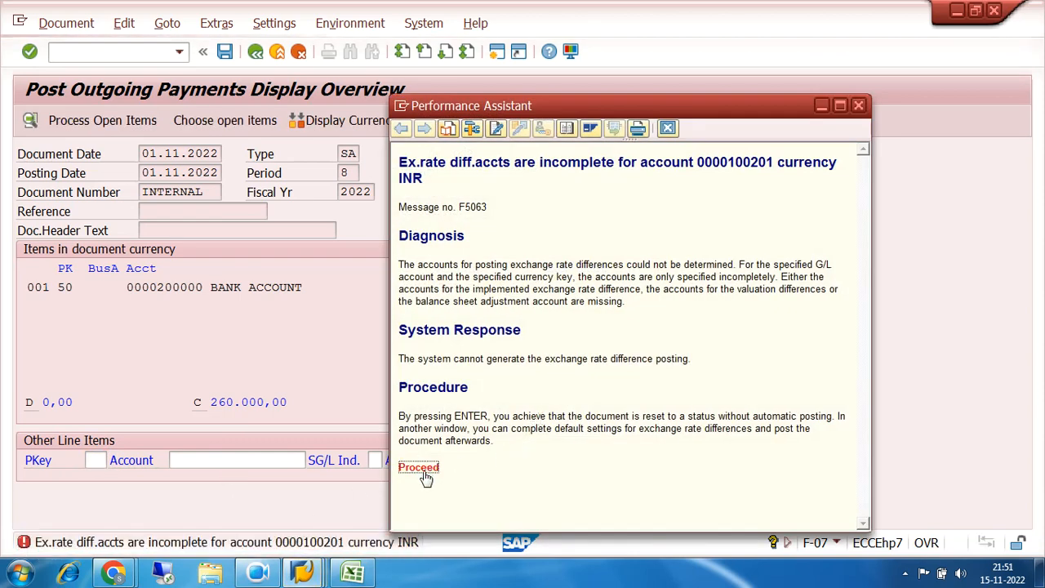
pyautogui.click(419, 468)
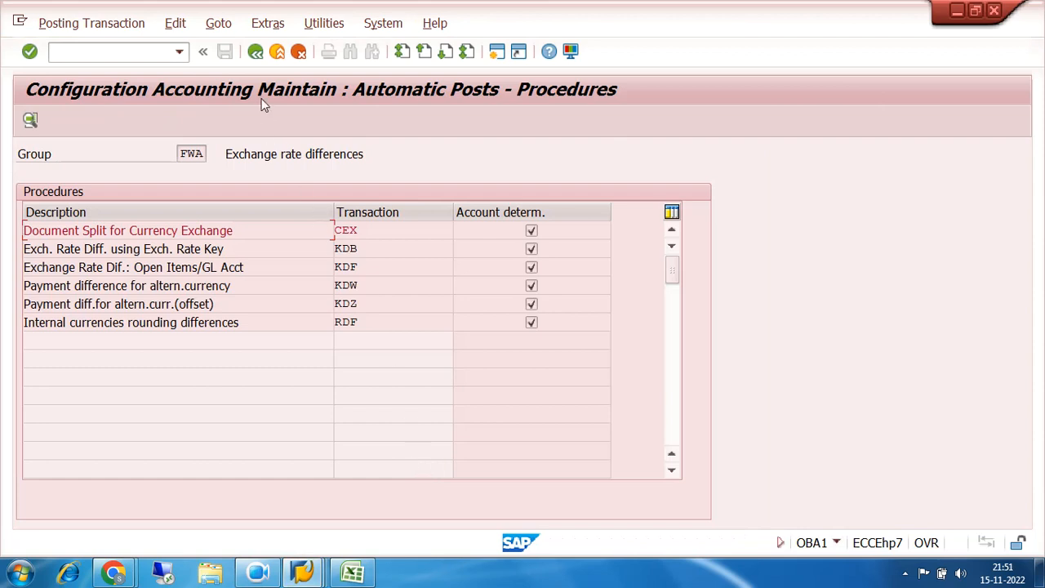
pyautogui.click(256, 52)
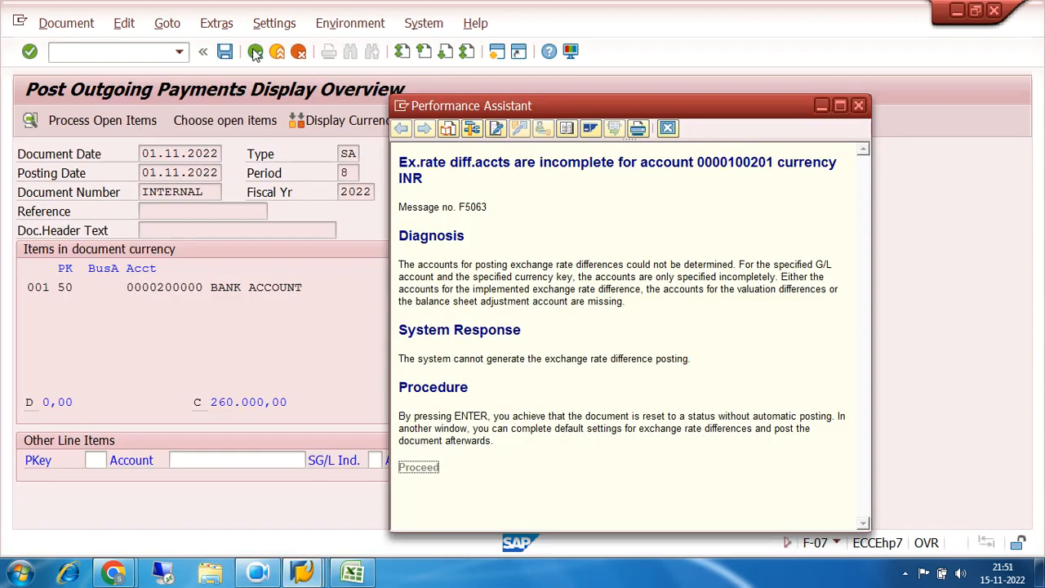
pyautogui.click(858, 105)
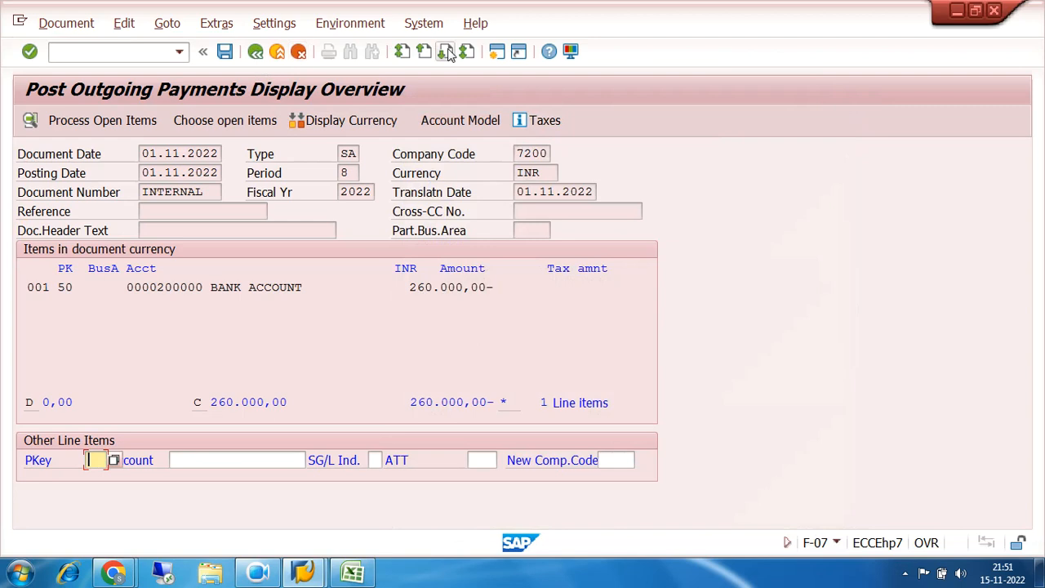
# Open transaction OBY6 in a new session and display the global data details of company code 7200
pyautogui.click(497, 54)
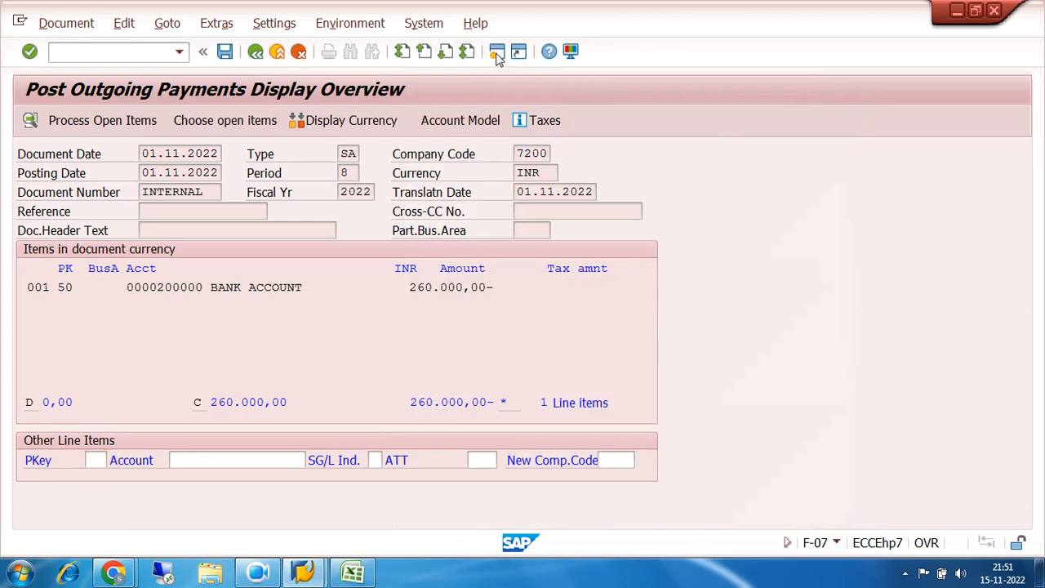
pyautogui.write('oby6')
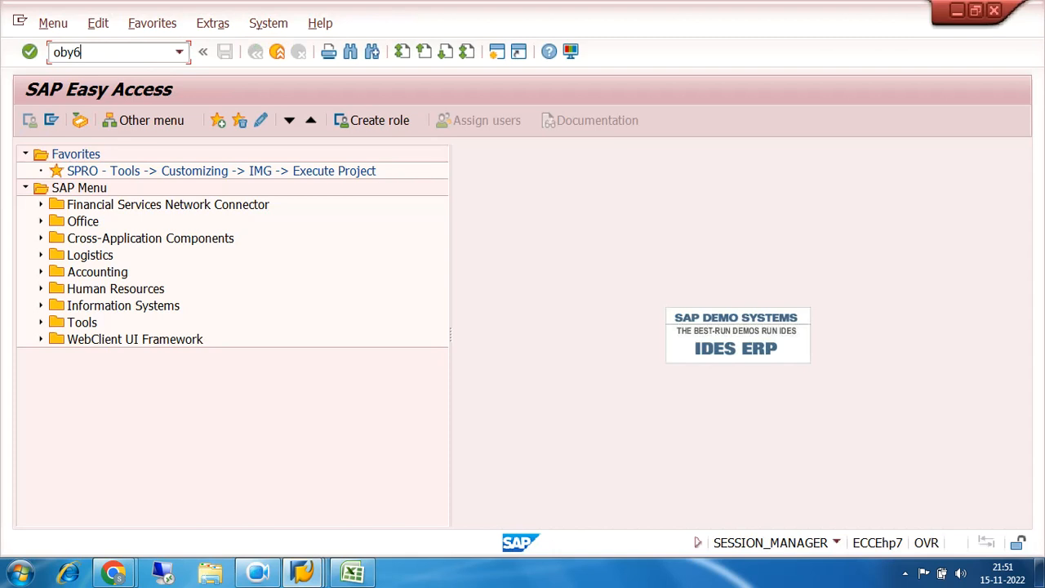
pyautogui.press('Return')
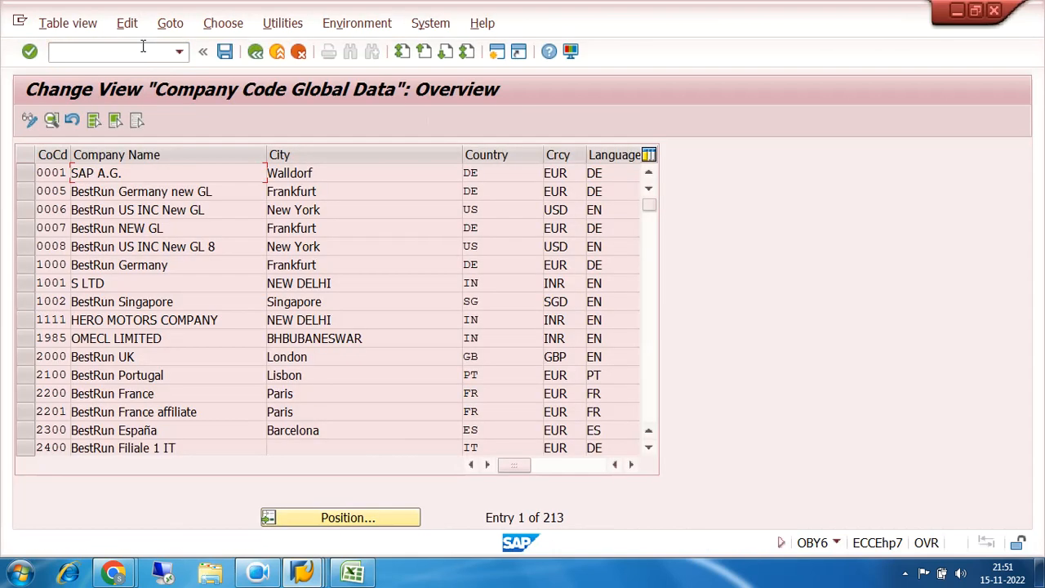
pyautogui.click(324, 518)
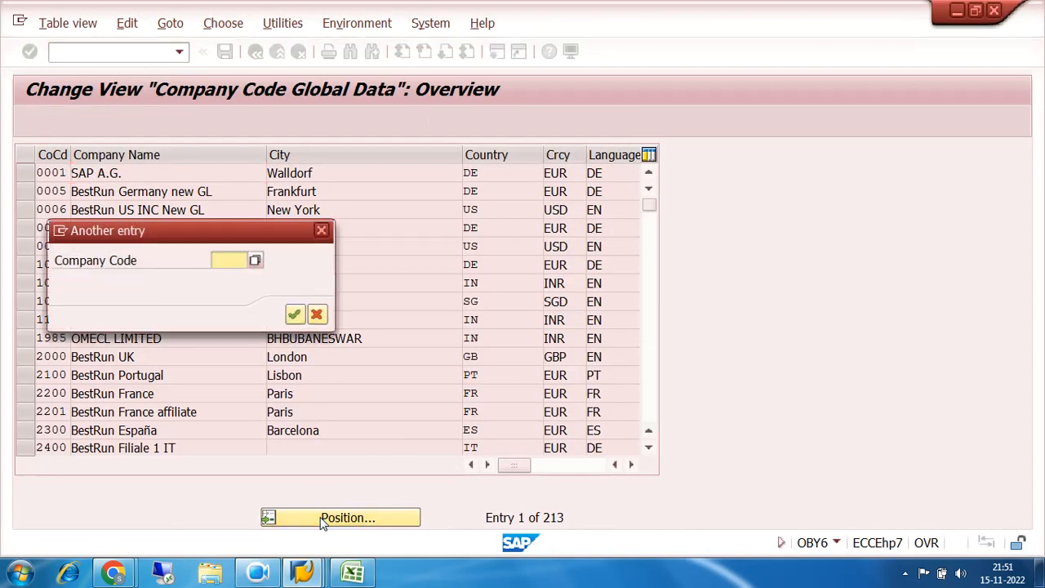
pyautogui.write('7200')
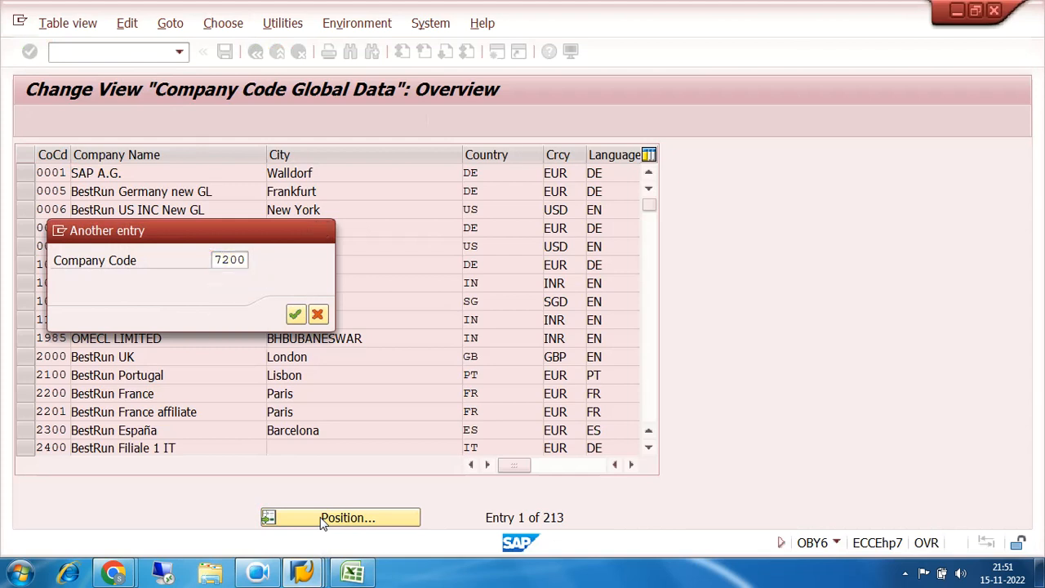
pyautogui.press('Return')
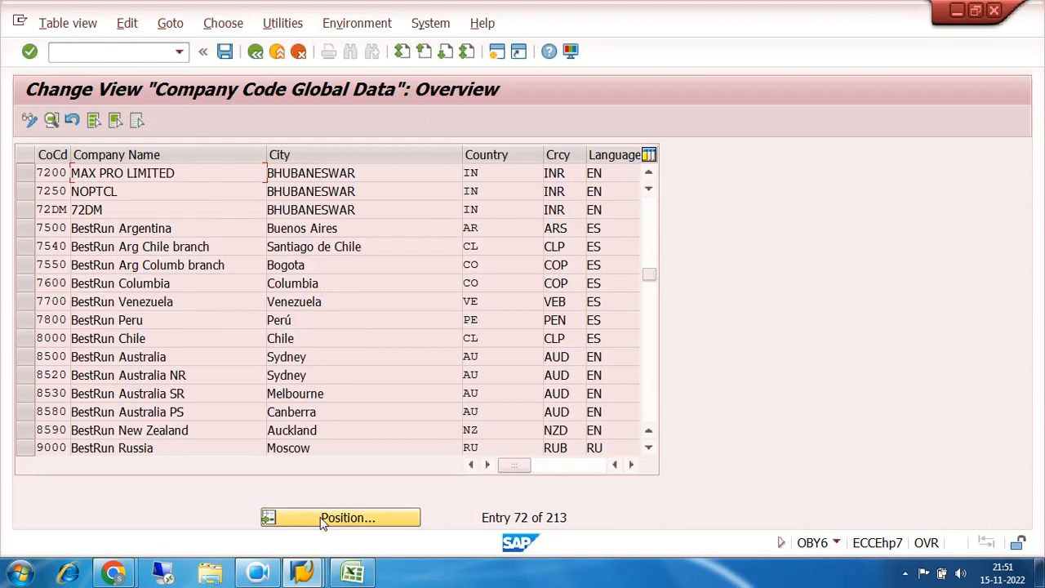
pyautogui.doubleClick(61, 173)
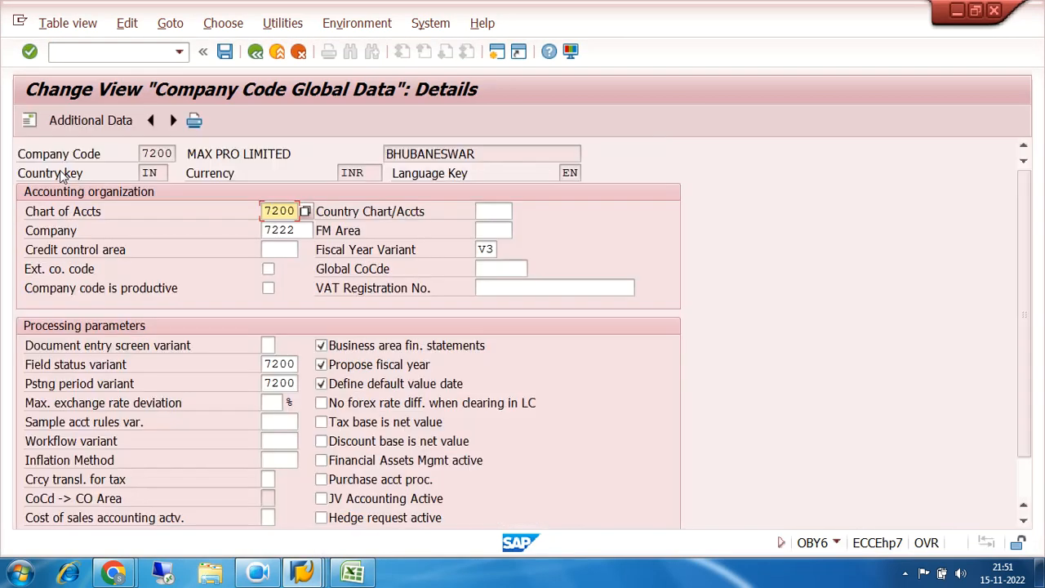
# Enable "No forex rate diff. when clearing in LC" for company code 7200, save it under customizing request EH7K900139, and exit
pyautogui.click(322, 404)
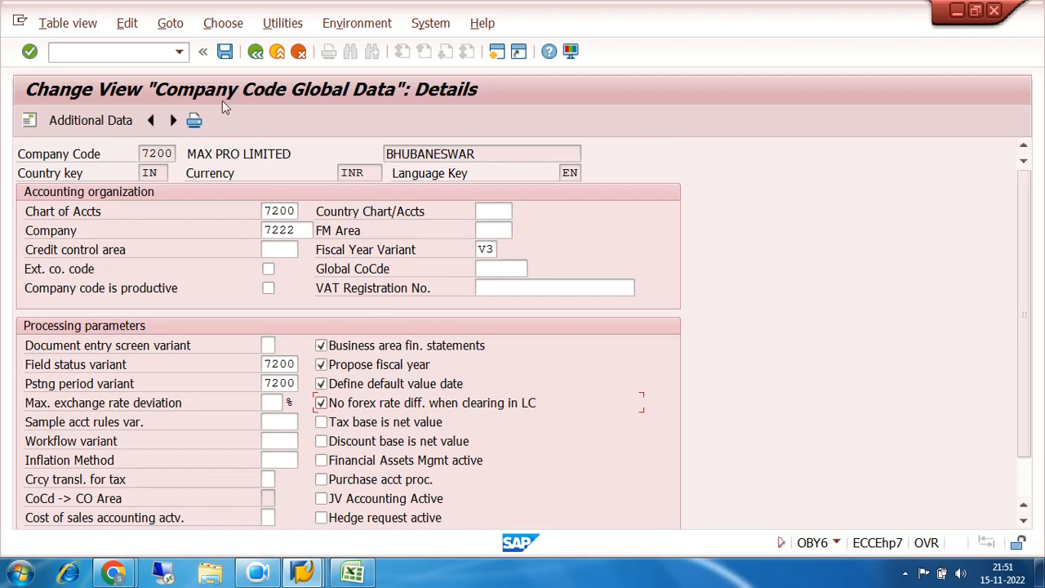
pyautogui.click(226, 51)
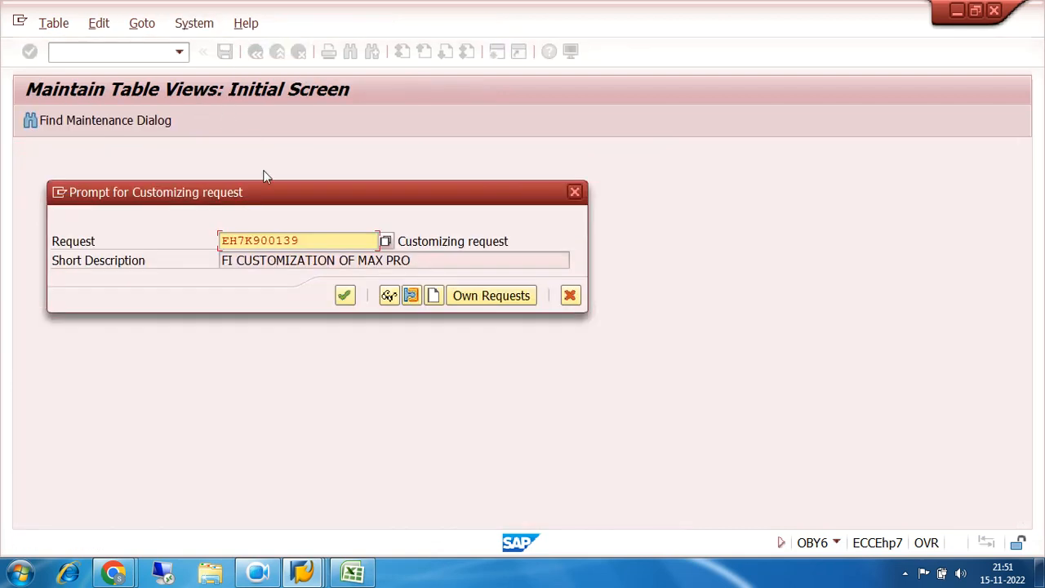
pyautogui.click(345, 295)
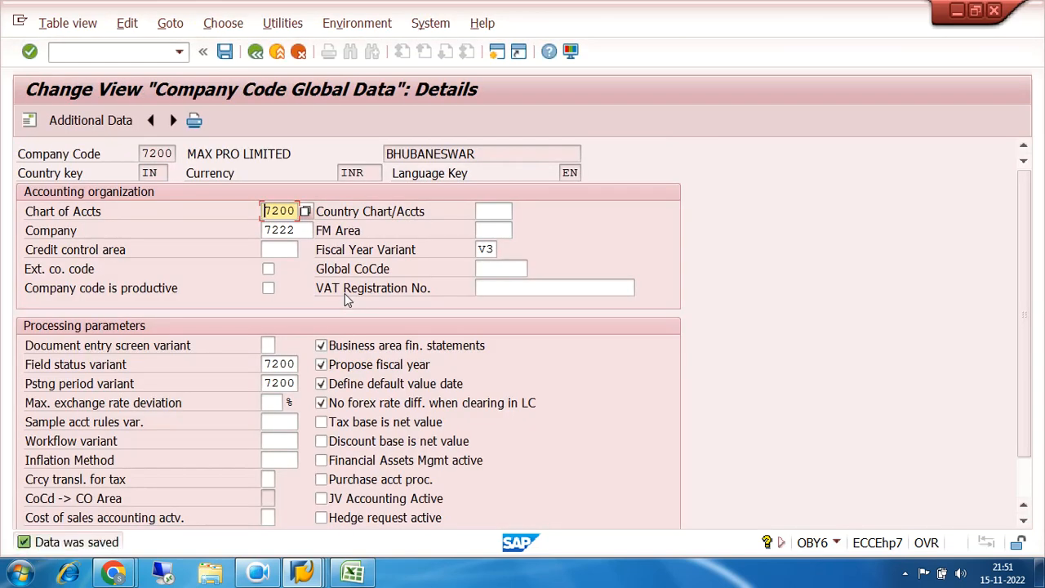
pyautogui.click(255, 51)
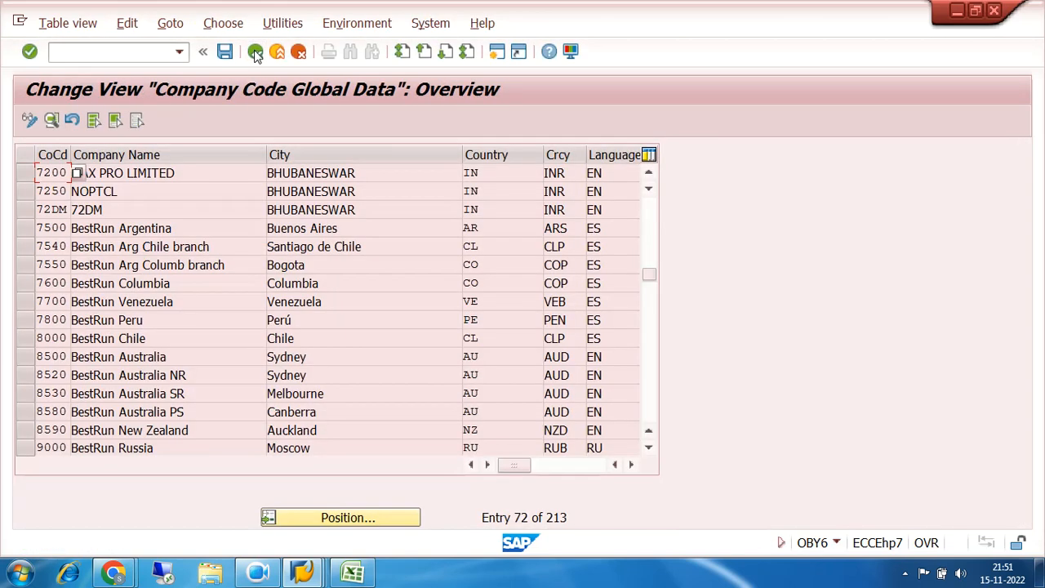
pyautogui.click(255, 51)
# Switch back to the outgoing payment session and restart transaction F-07 with an empty header
pyautogui.moveTo(302, 572)
pyautogui.click(323, 516)
pyautogui.click(98, 50)
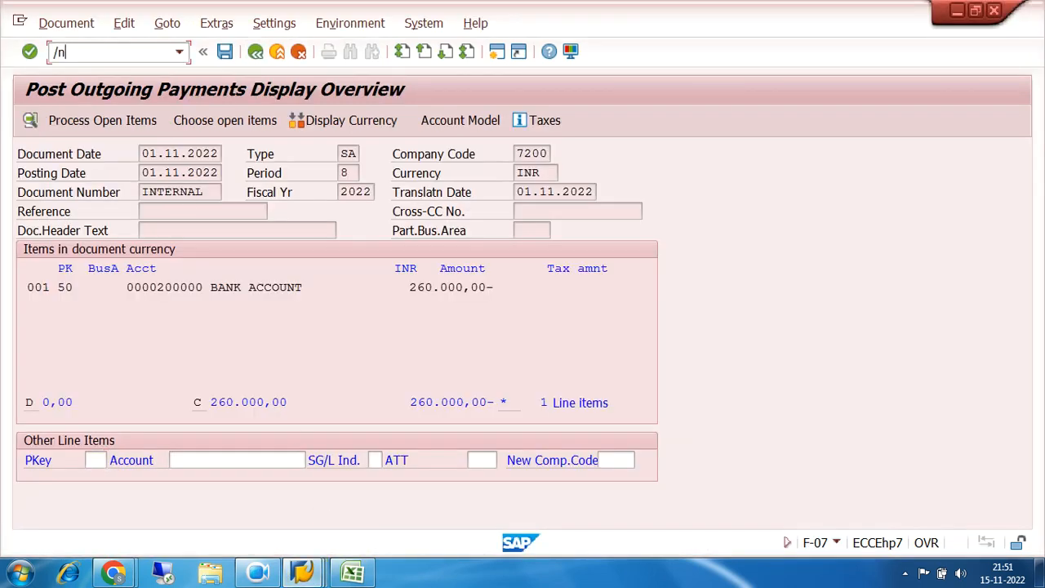
pyautogui.write('/nf-07')
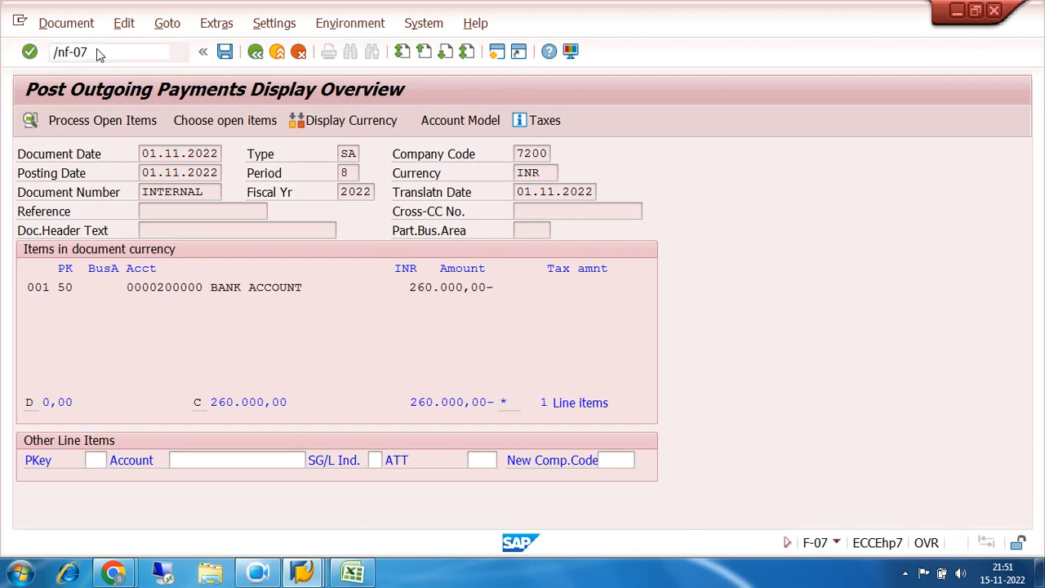
pyautogui.press('Return')
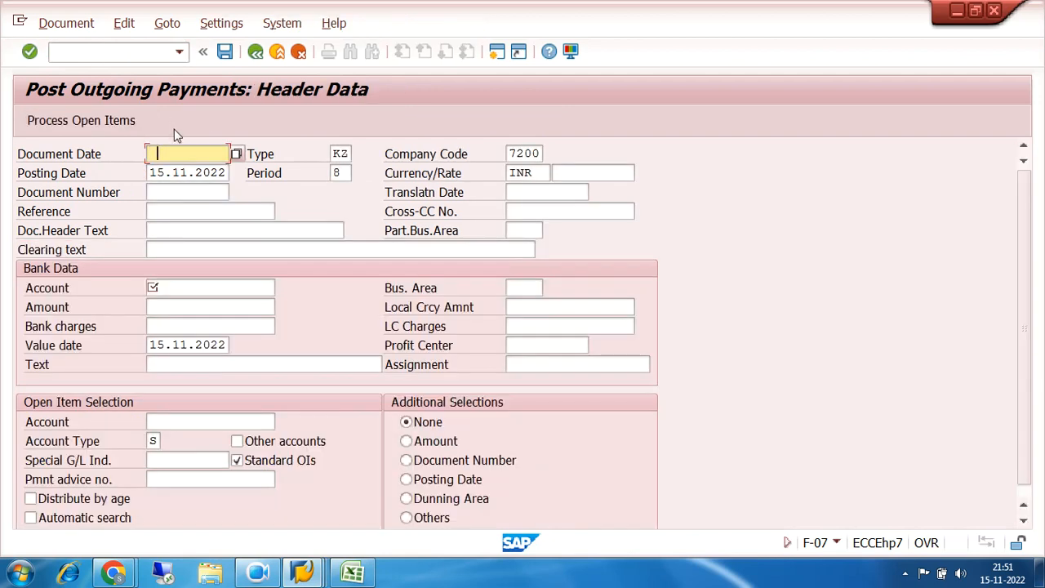
# Set the new payment's document date and posting date to 01.11.2022 and its document type to SA
pyautogui.click(181, 154)
pyautogui.click(185, 170)
pyautogui.press('Tab')
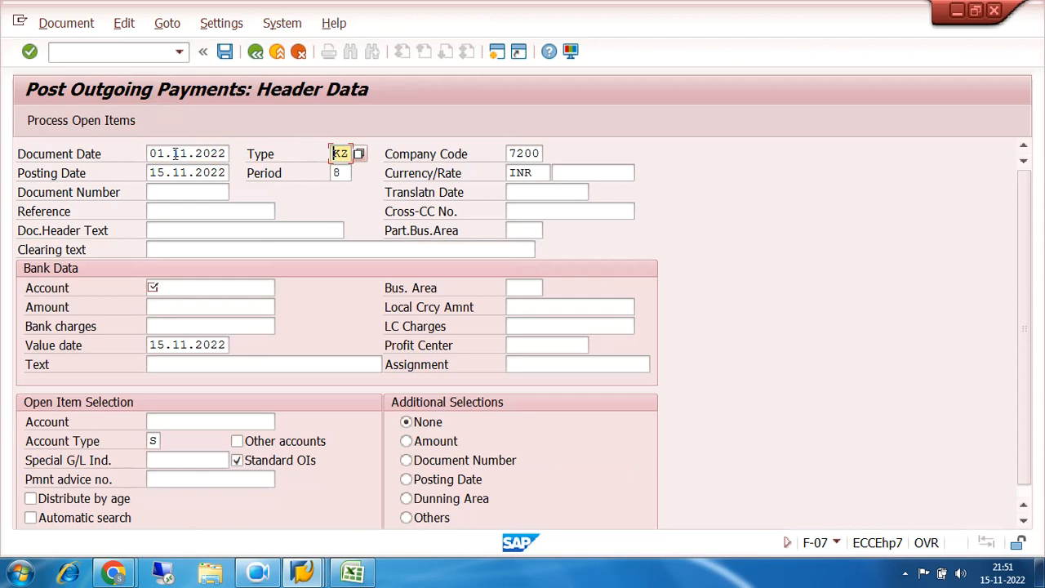
pyautogui.write('sa')
pyautogui.press('Tab')
pyautogui.press('Tab')
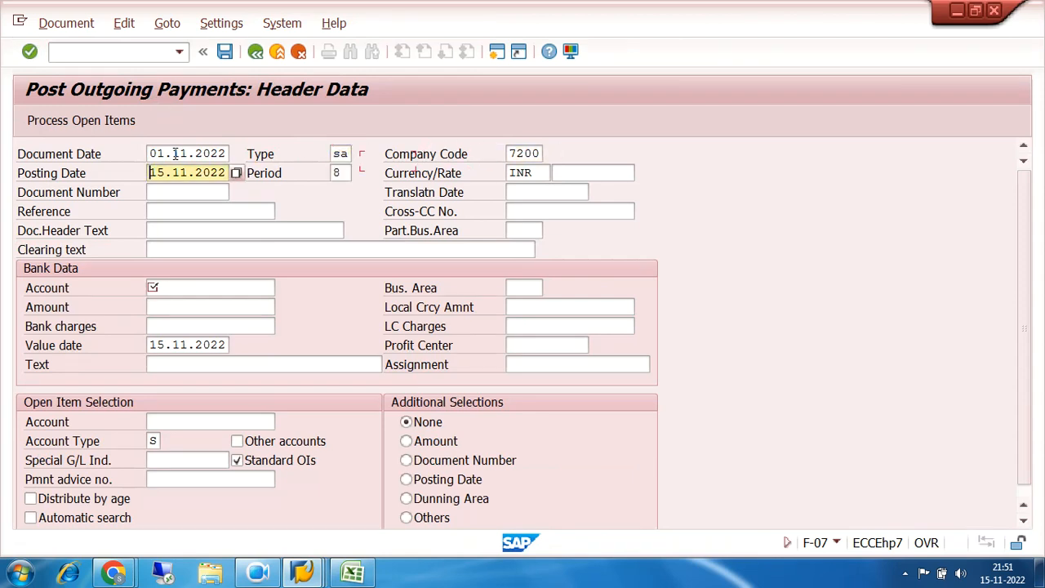
# Enter bank G/L account 200000, amount 260000, text "residual clearing test" and open-item G/L account 100201 for the outgoing payment
pyautogui.click(198, 290)
pyautogui.click(201, 304)
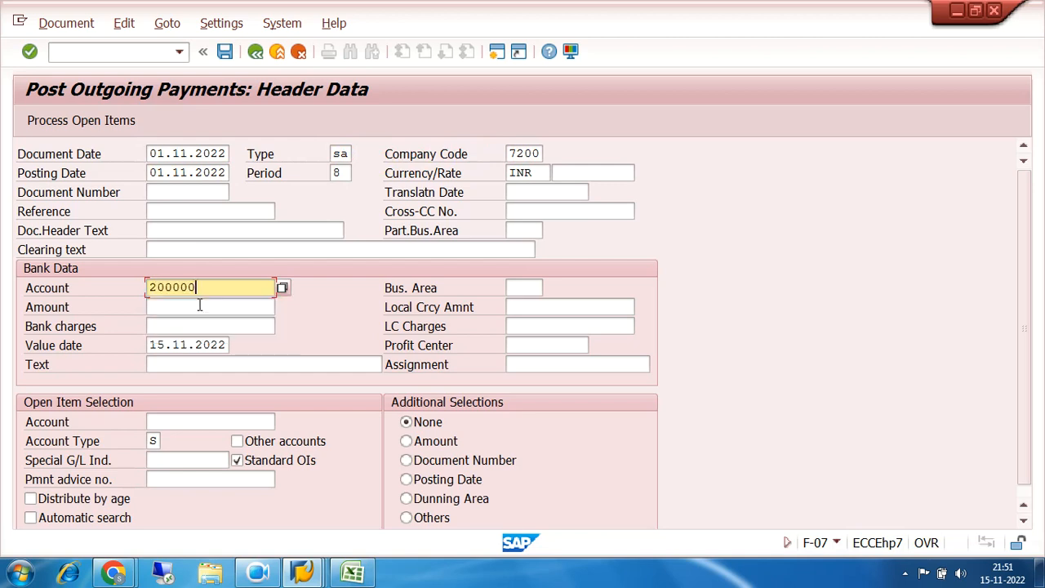
pyautogui.click(201, 305)
pyautogui.click(199, 324)
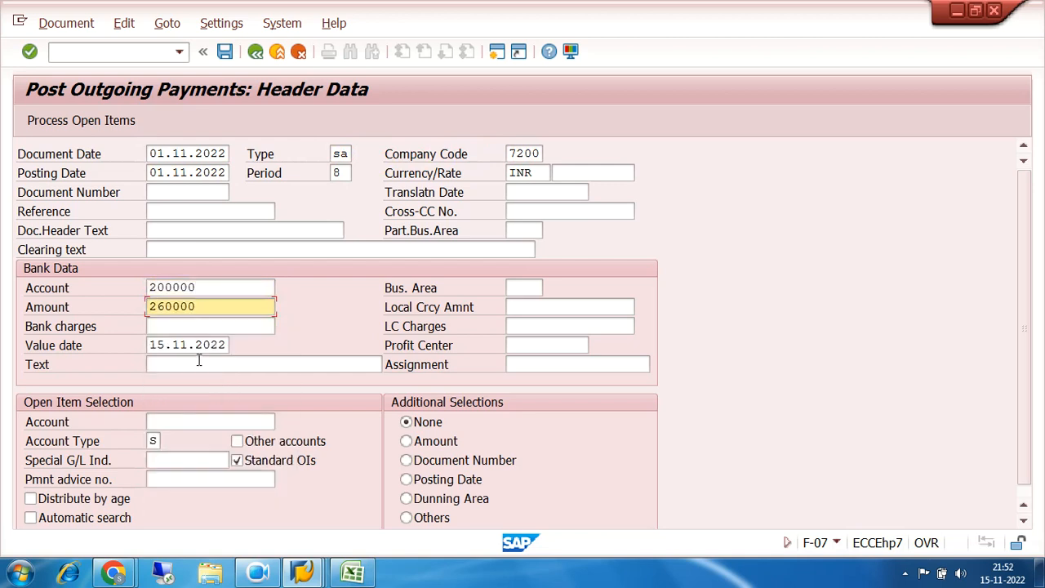
pyautogui.click(198, 362)
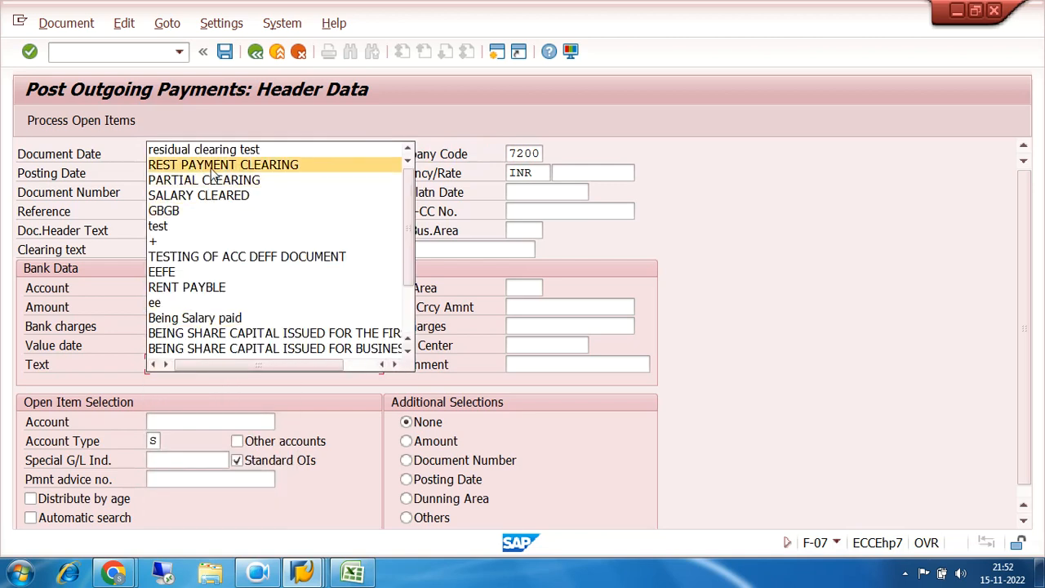
pyautogui.click(208, 150)
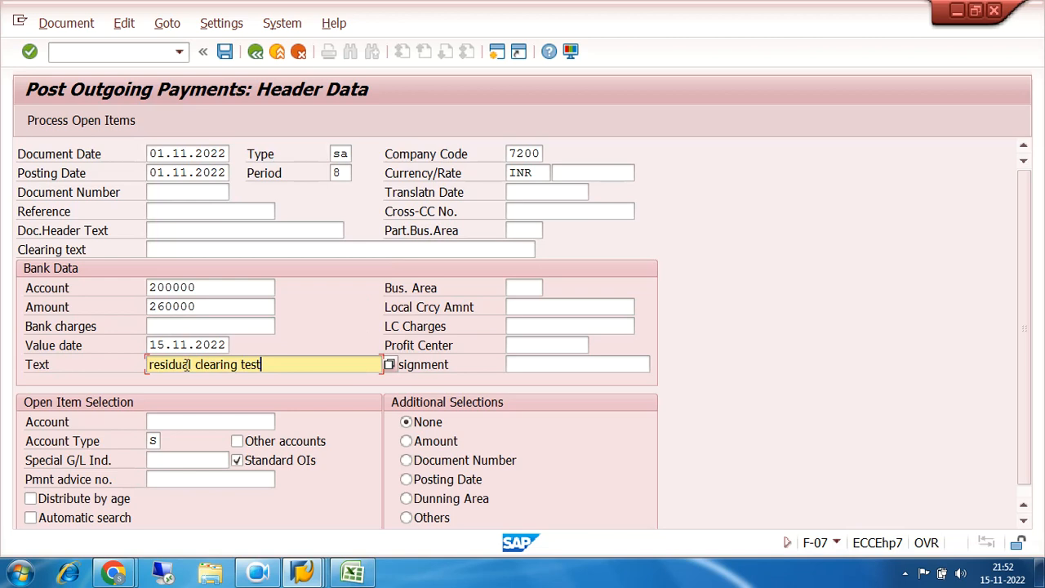
pyautogui.click(194, 421)
pyautogui.click(197, 281)
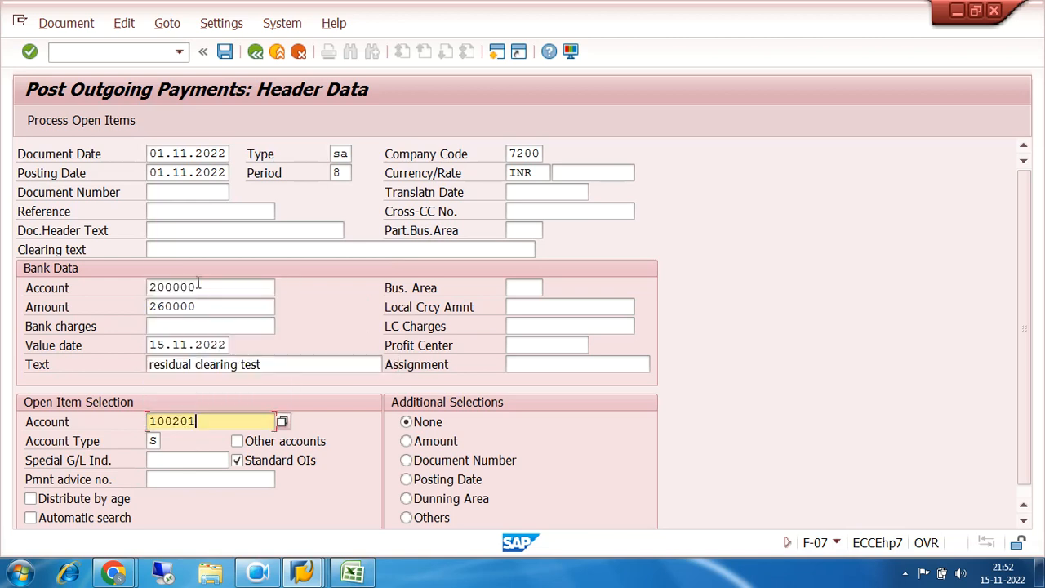
# Try to create a residual item for the unassigned 40.000,00 on open item 22 and simulate the payment
pyautogui.click(59, 120)
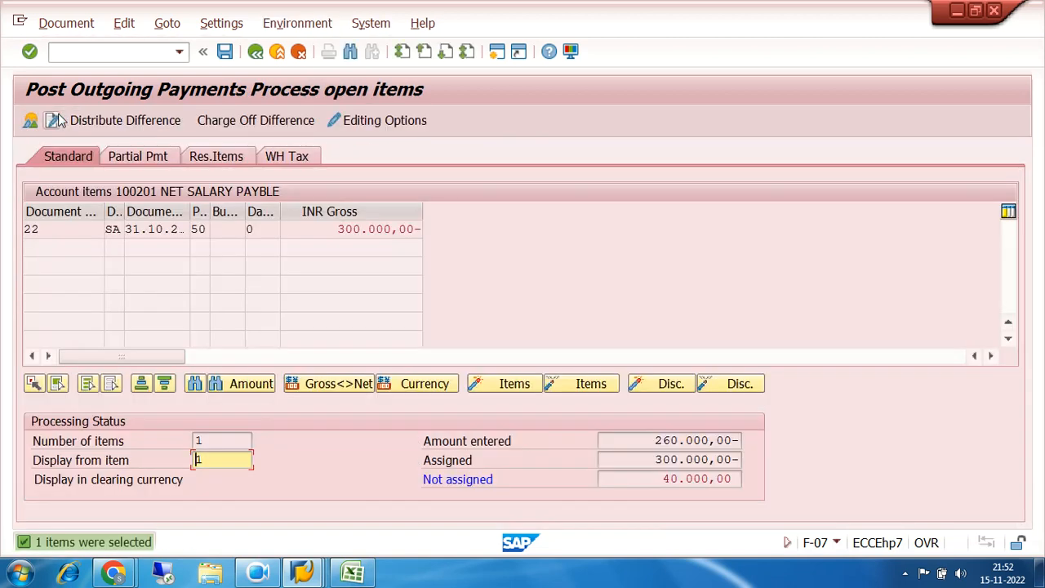
pyautogui.click(218, 156)
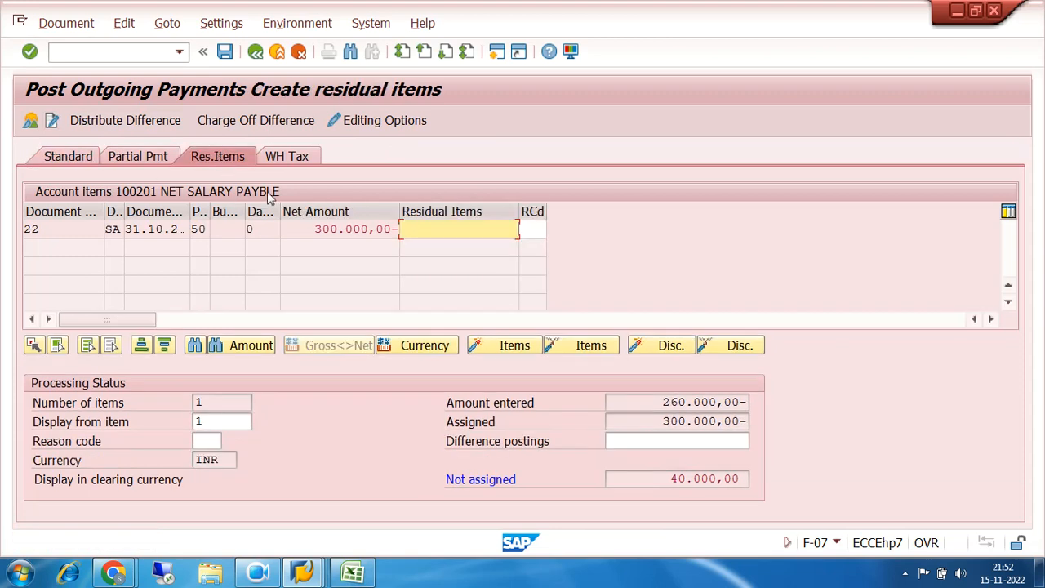
pyautogui.doubleClick(421, 230)
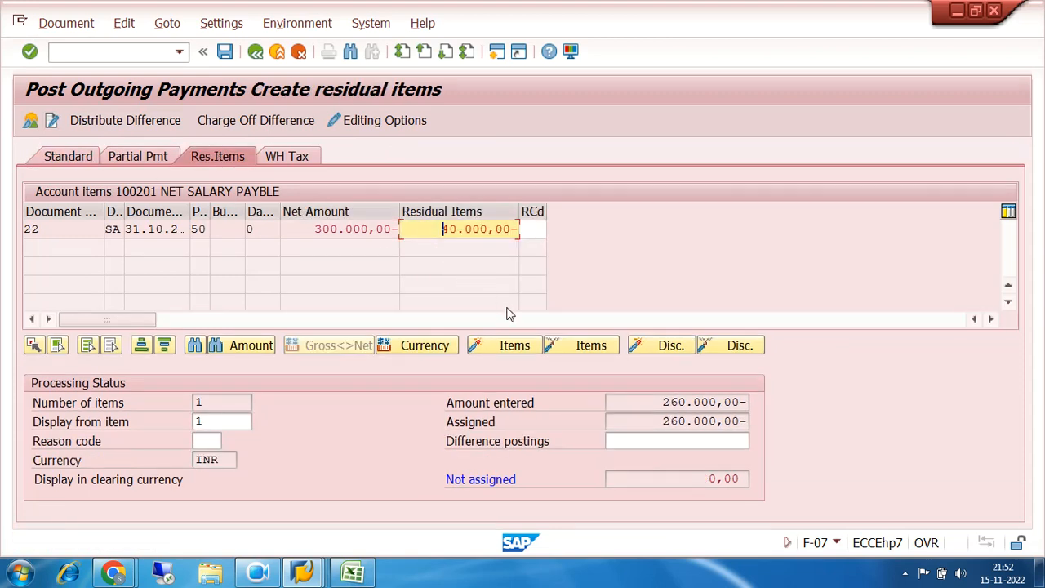
pyautogui.click(57, 23)
pyautogui.click(65, 67)
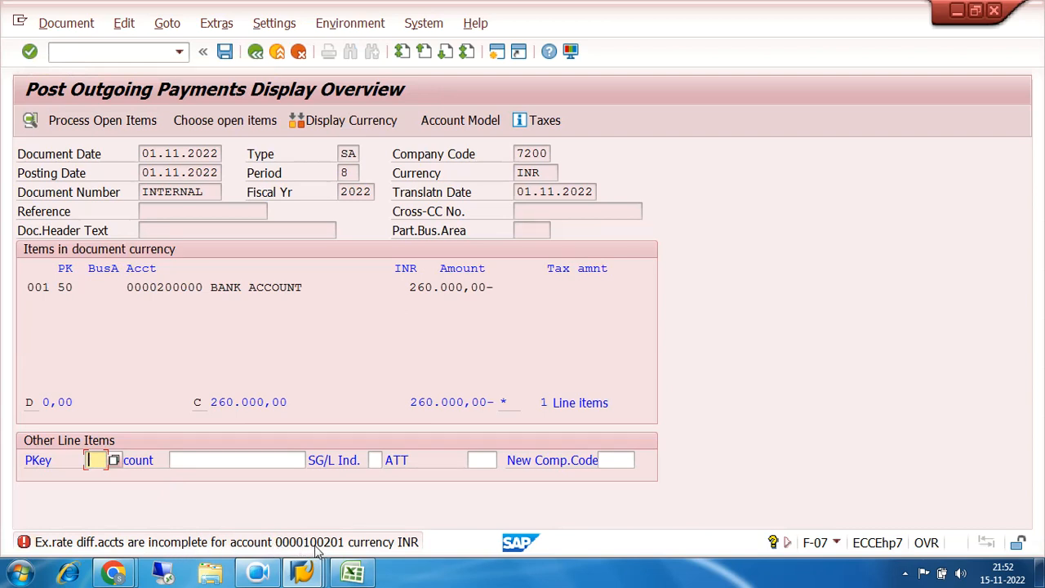
# Open transaction FS00 in a new session and display the control data of G/L account 100201 in company code 7200
pyautogui.click(112, 52)
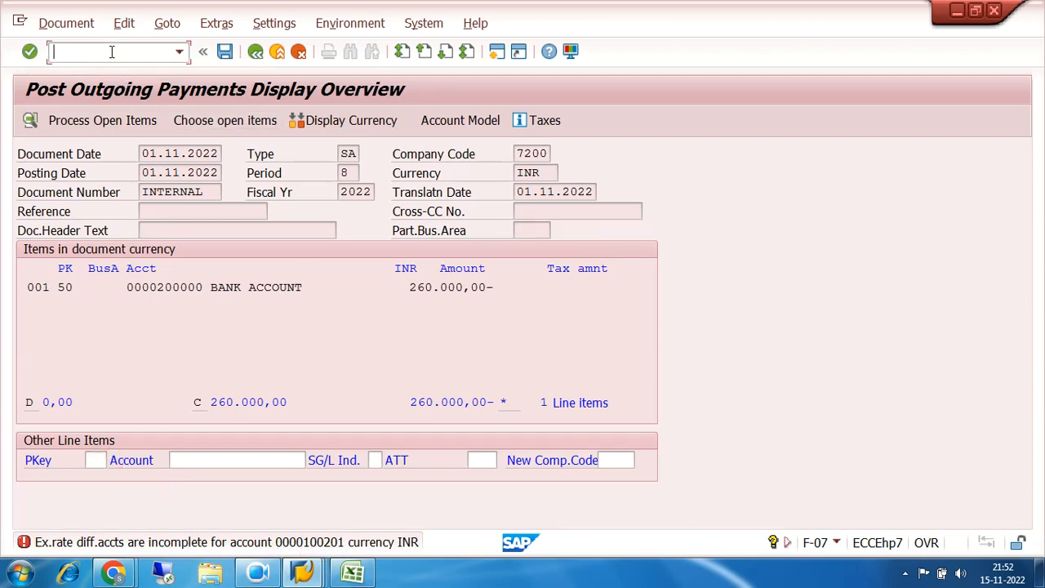
pyautogui.click(497, 52)
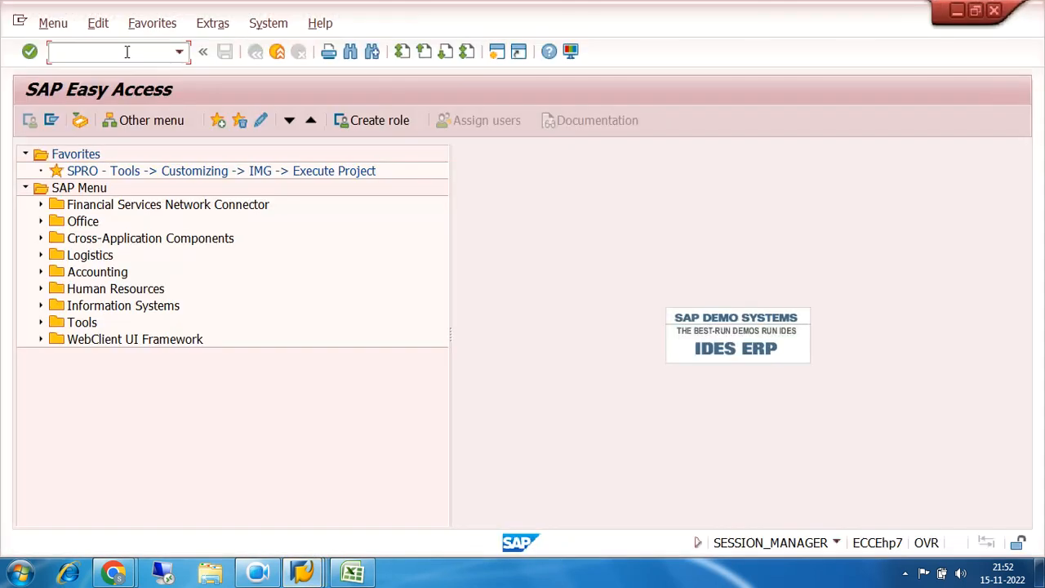
pyautogui.write('fs00')
pyautogui.press('Return')
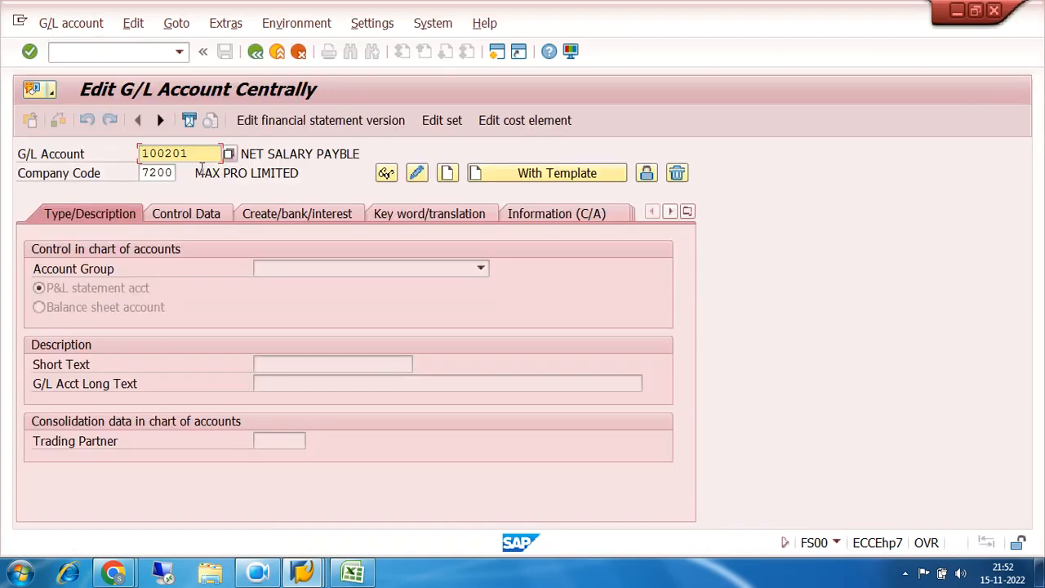
pyautogui.press('Return')
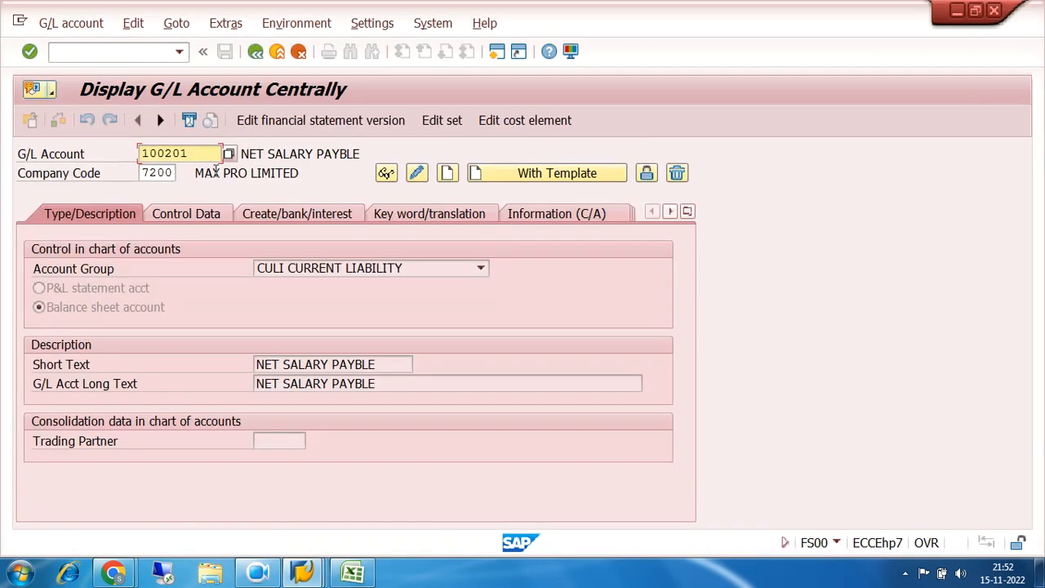
pyautogui.click(199, 217)
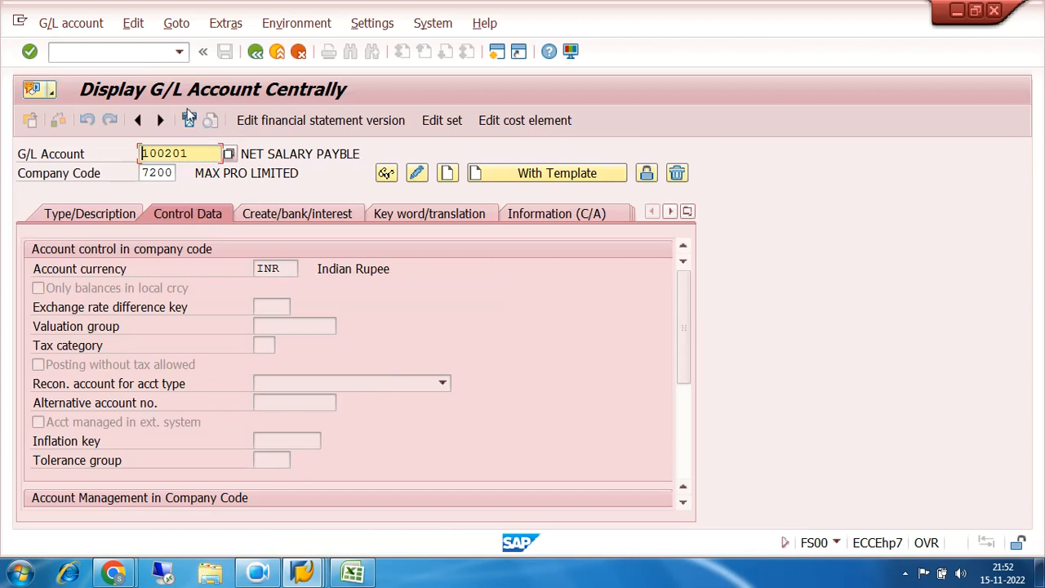
# Try to edit G/L account 100201, dismiss the message, and abandon the pending outgoing payment in the other session
pyautogui.click(416, 173)
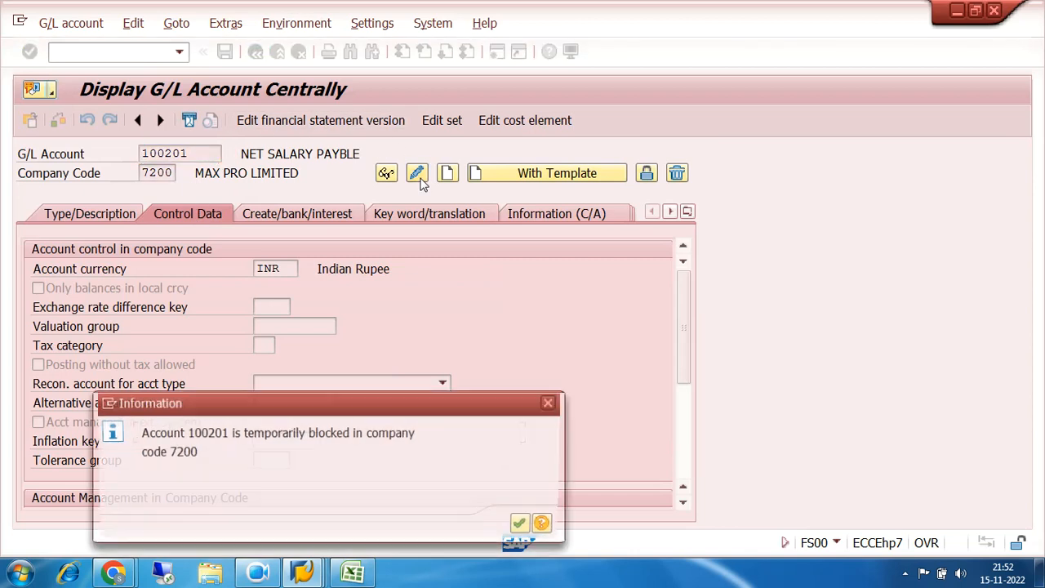
pyautogui.click(525, 523)
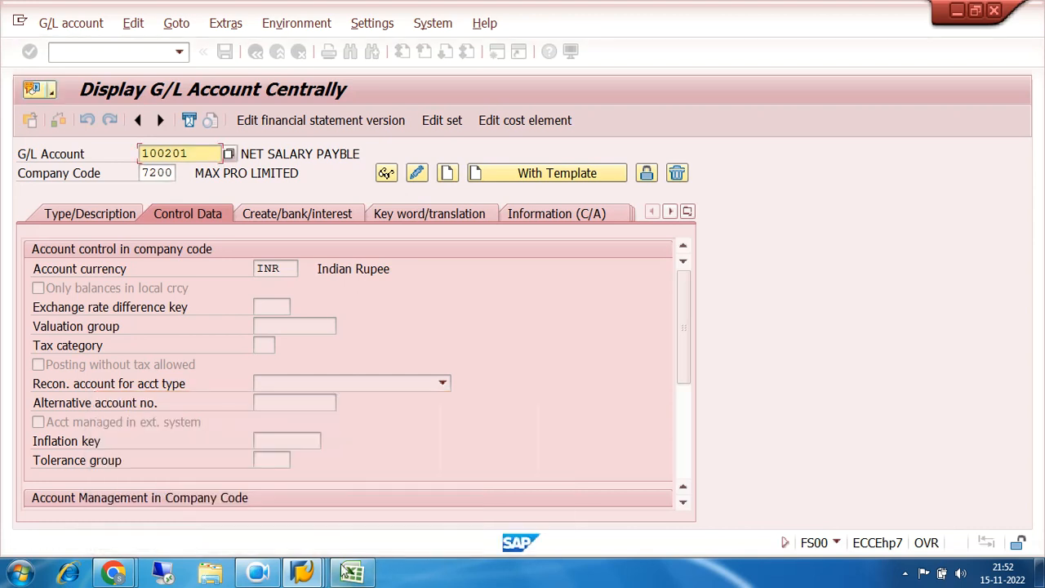
pyautogui.moveTo(303, 571)
pyautogui.click(263, 499)
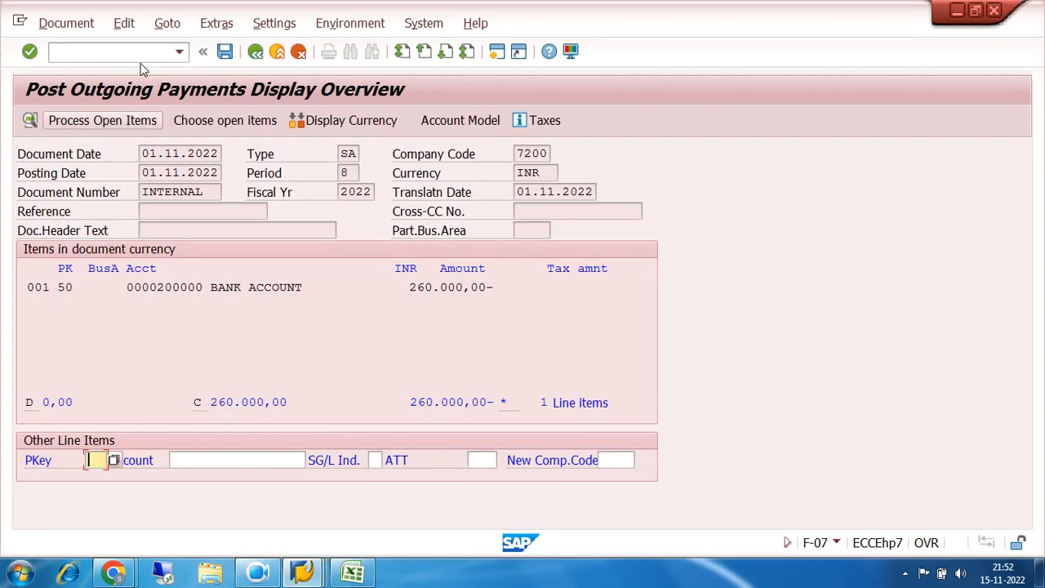
pyautogui.write('/n')
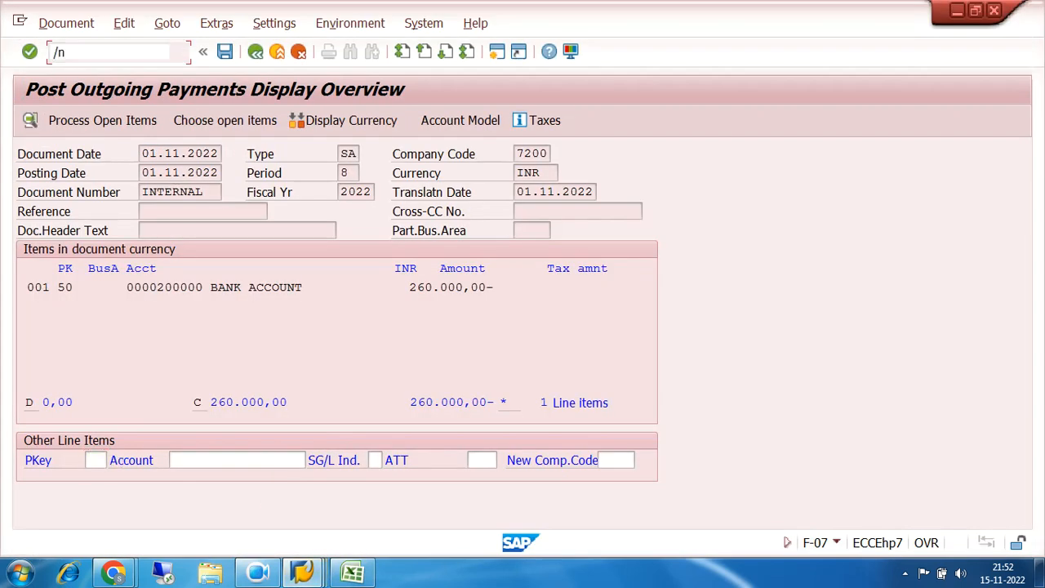
pyautogui.press('Return')
# Try to enable and save "Only balances in local crcy" for G/L account 100201 in its own session, and exit the transaction
pyautogui.moveTo(303, 571)
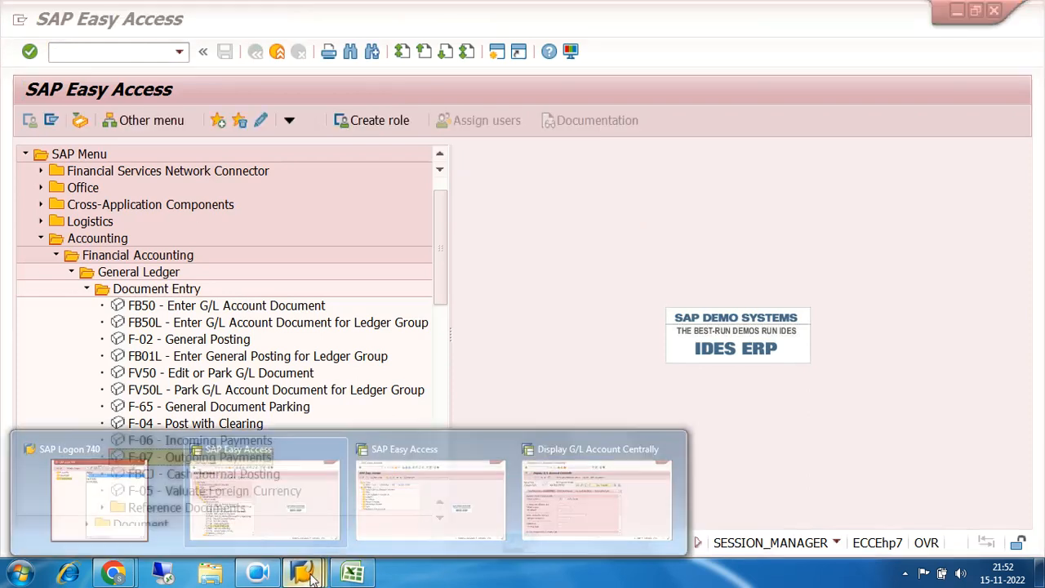
pyautogui.click(550, 495)
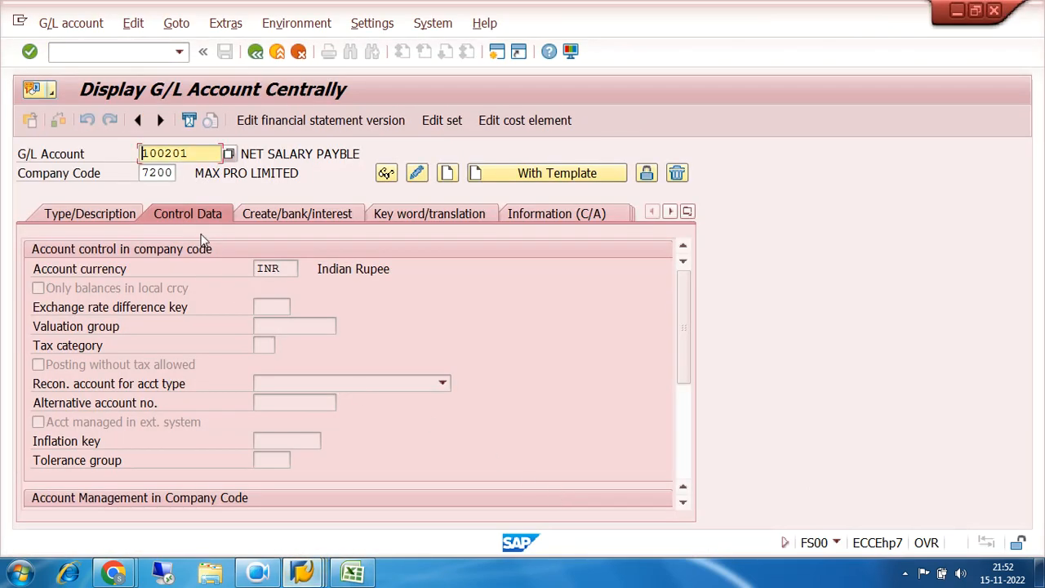
pyautogui.click(416, 173)
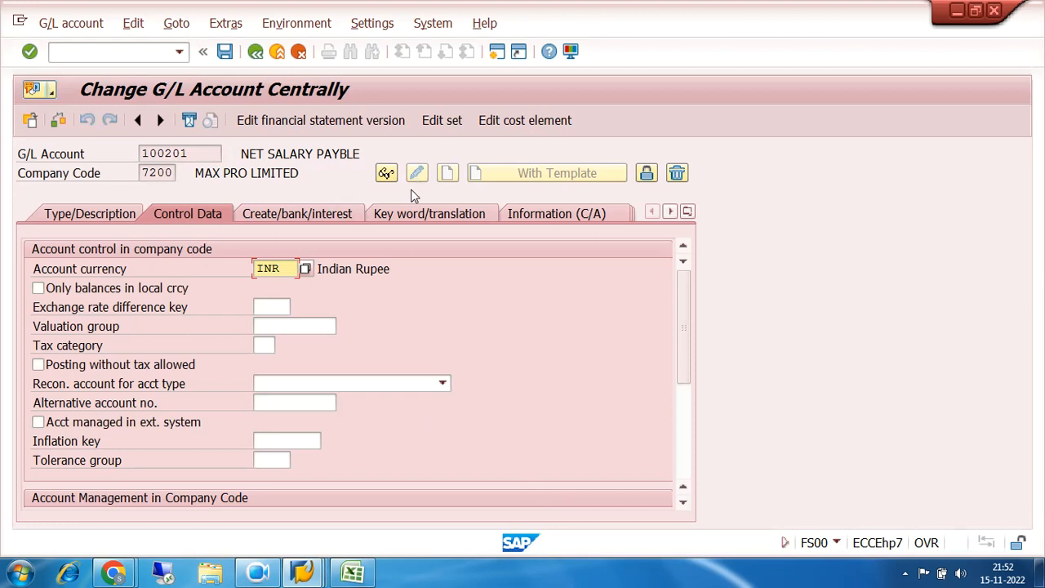
pyautogui.click(38, 288)
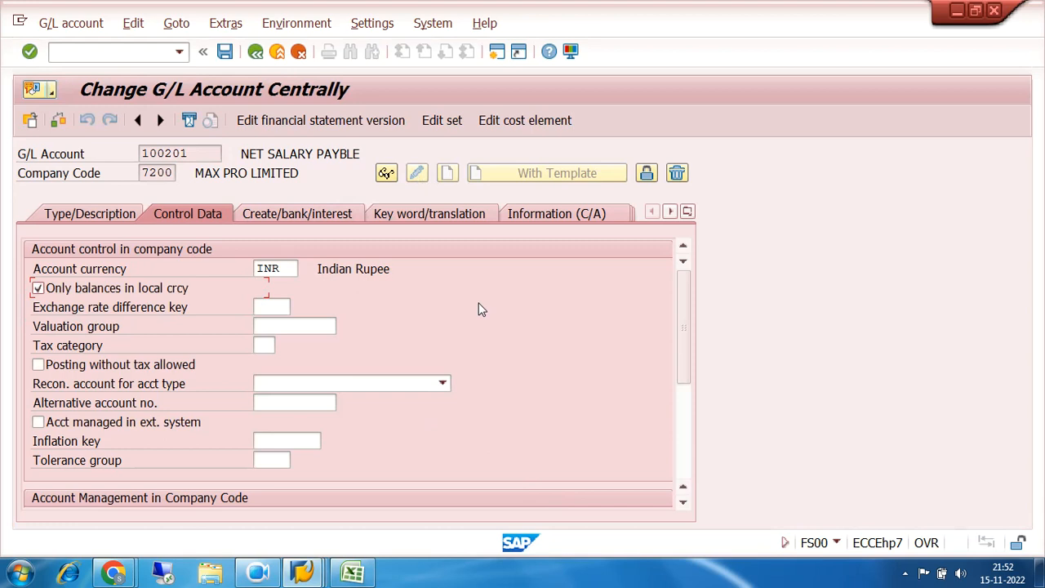
pyautogui.moveTo(210, 153); pyautogui.dragTo(142, 155)
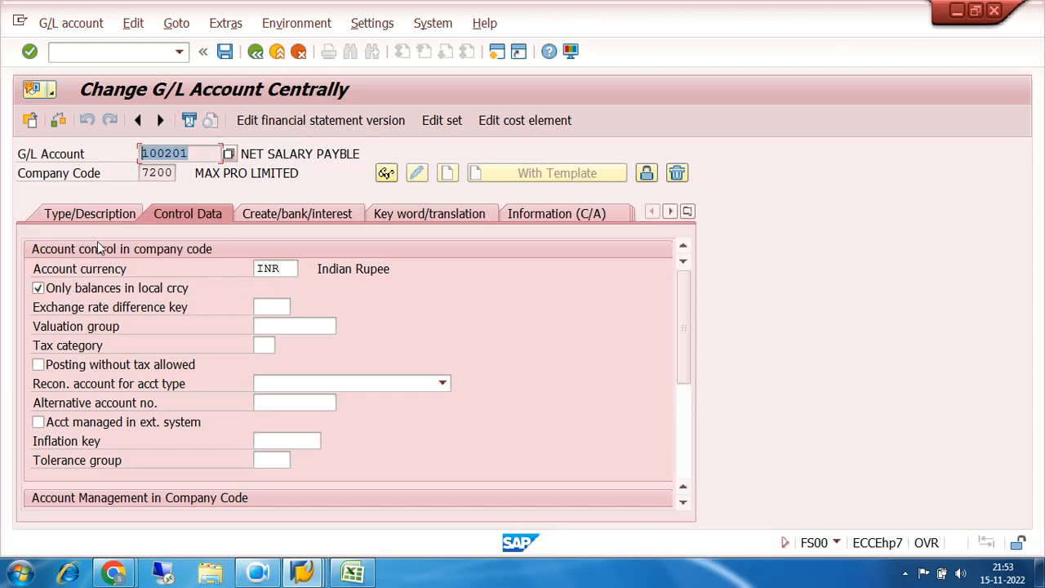
pyautogui.click(225, 52)
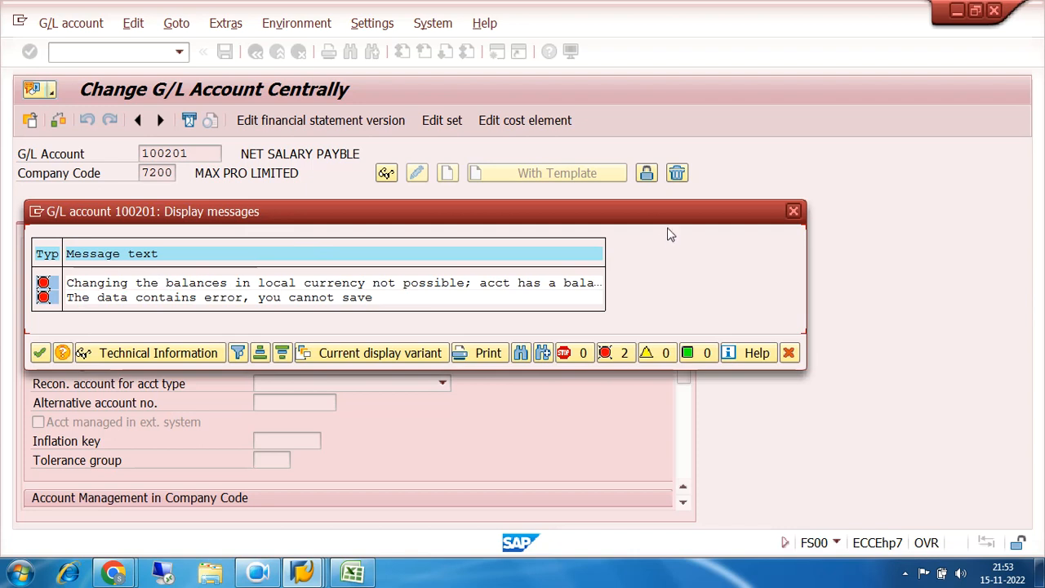
pyautogui.click(793, 211)
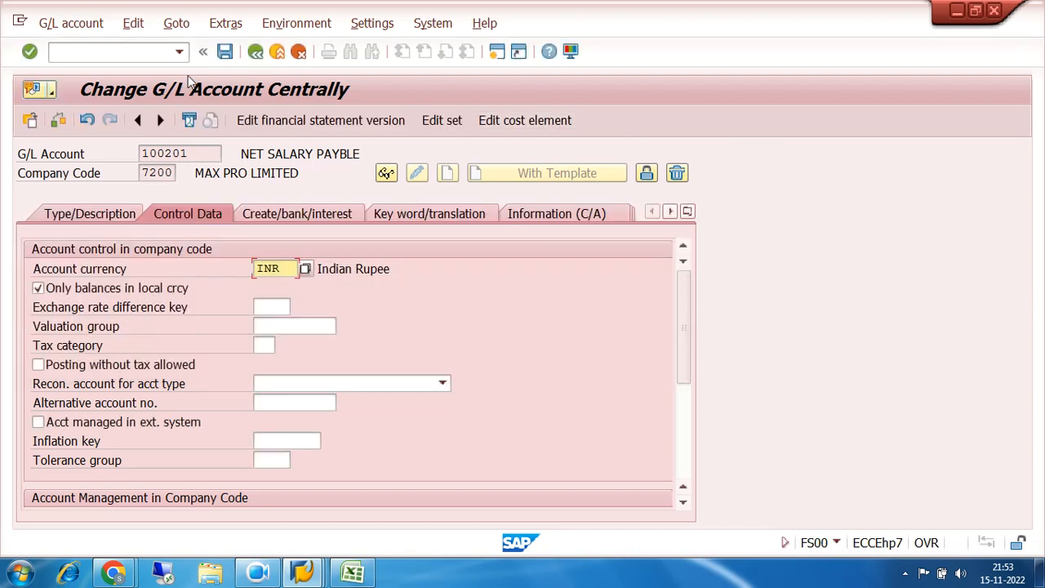
pyautogui.click(122, 56)
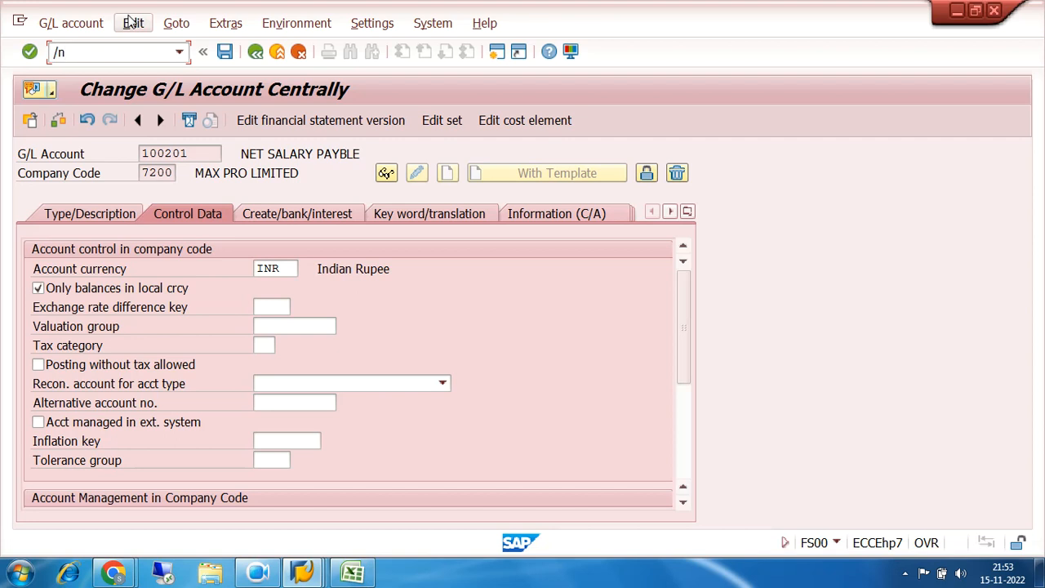
pyautogui.press('Return')
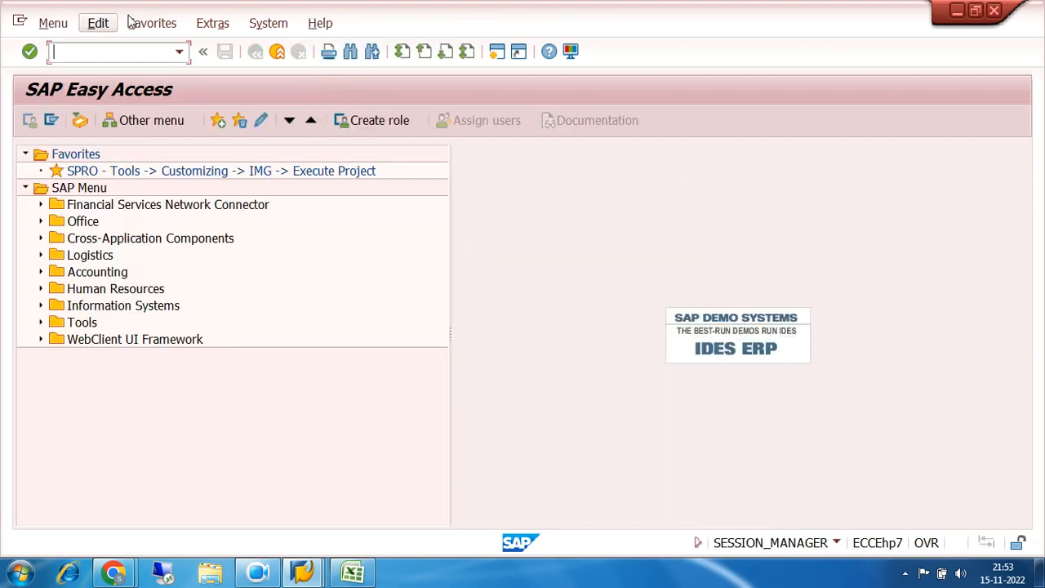
# Open F-07 Outgoing Payments from the General Ledger document entry functions of Financial Accounting
pyautogui.click(41, 273)
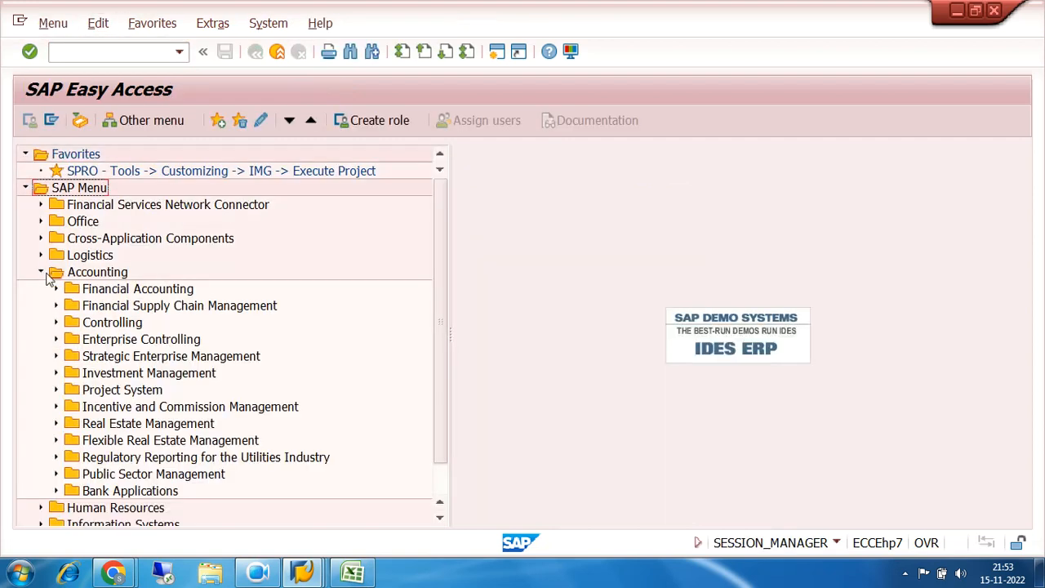
pyautogui.click(56, 290)
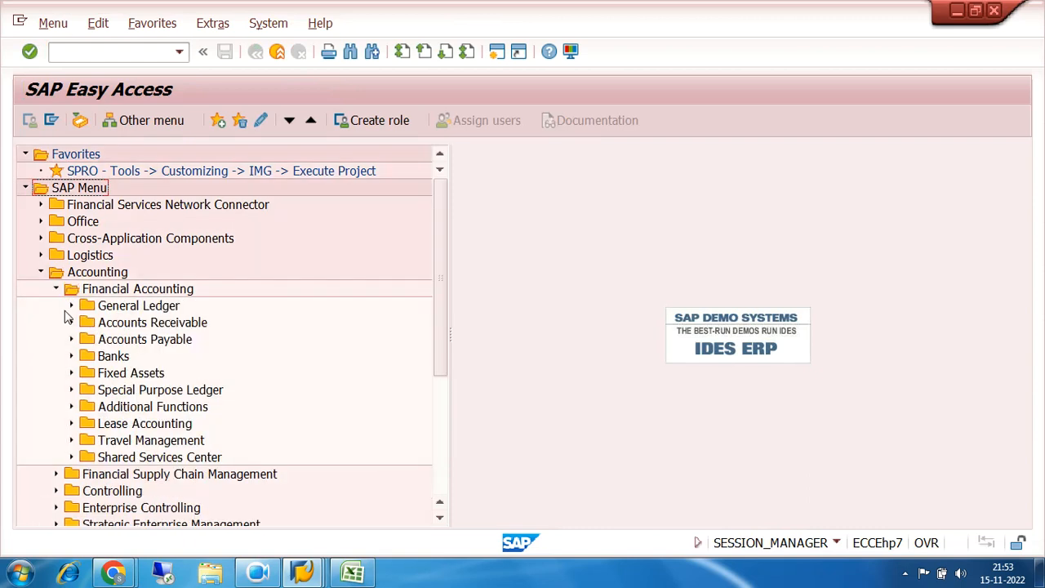
pyautogui.click(72, 306)
pyautogui.click(86, 324)
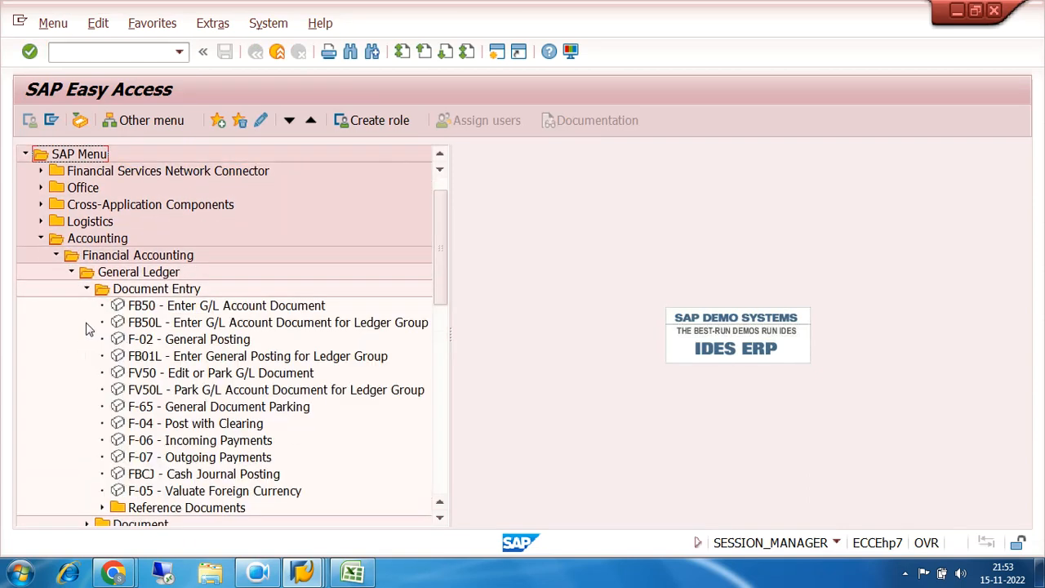
pyautogui.doubleClick(162, 458)
# Set the payment's document date and posting date to 01.11.2022 and its document type to SA
pyautogui.click(180, 155)
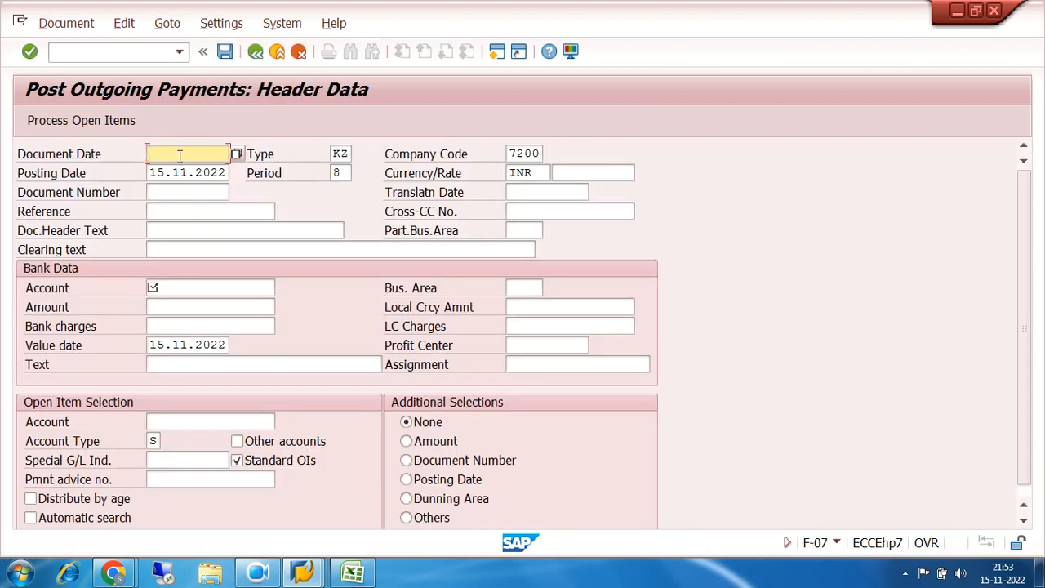
pyautogui.click(180, 155)
pyautogui.click(178, 166)
pyautogui.press('Tab')
pyautogui.write('sa')
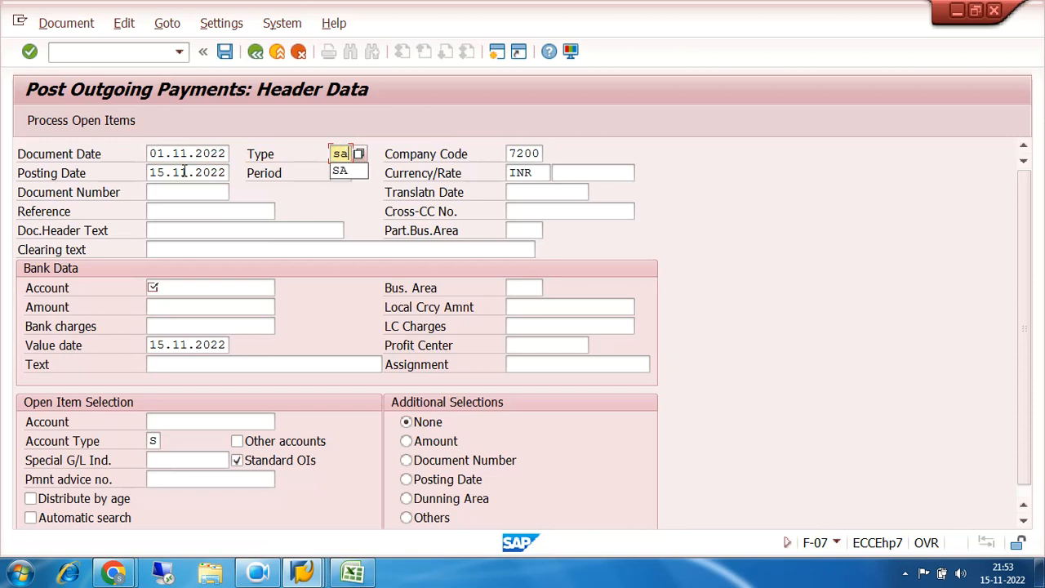
pyautogui.click(182, 287)
pyautogui.click(181, 287)
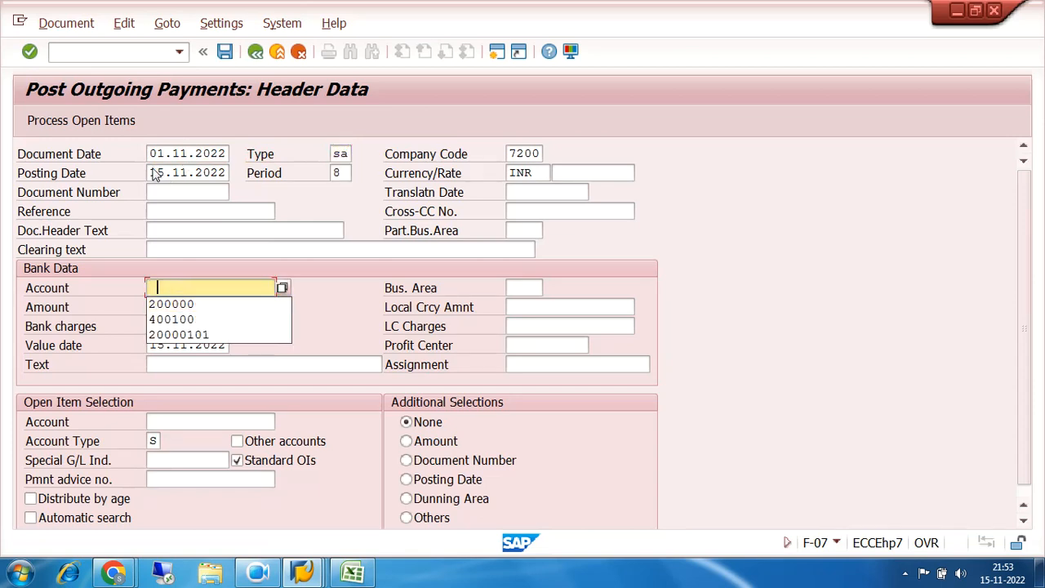
pyautogui.click(153, 173)
pyautogui.write('01')
# Set the payment's bank account to 200000 and its amount to 300000
pyautogui.click(165, 287)
pyautogui.click(171, 304)
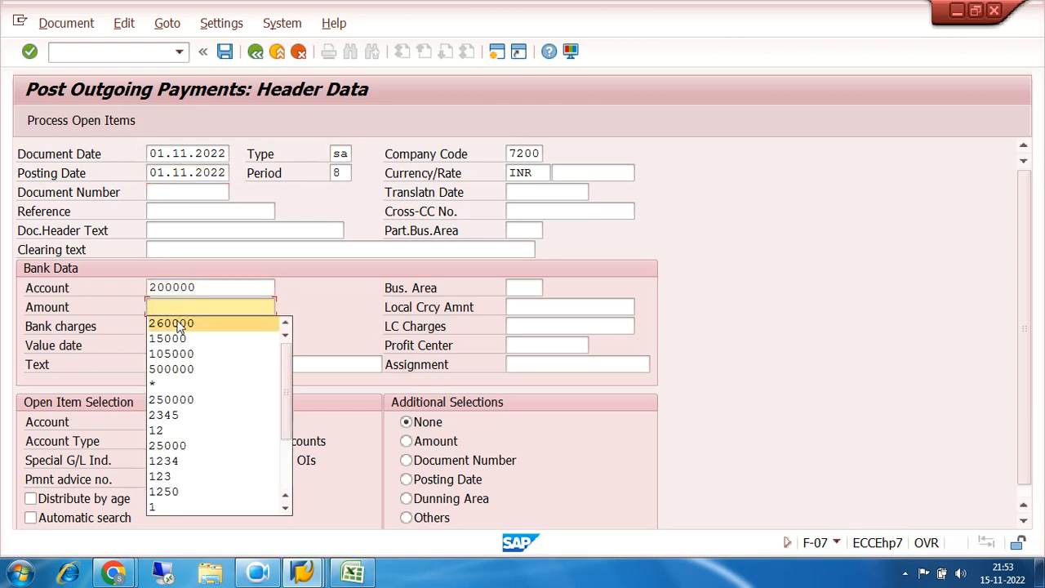
pyautogui.click(176, 303)
pyautogui.write('300000')
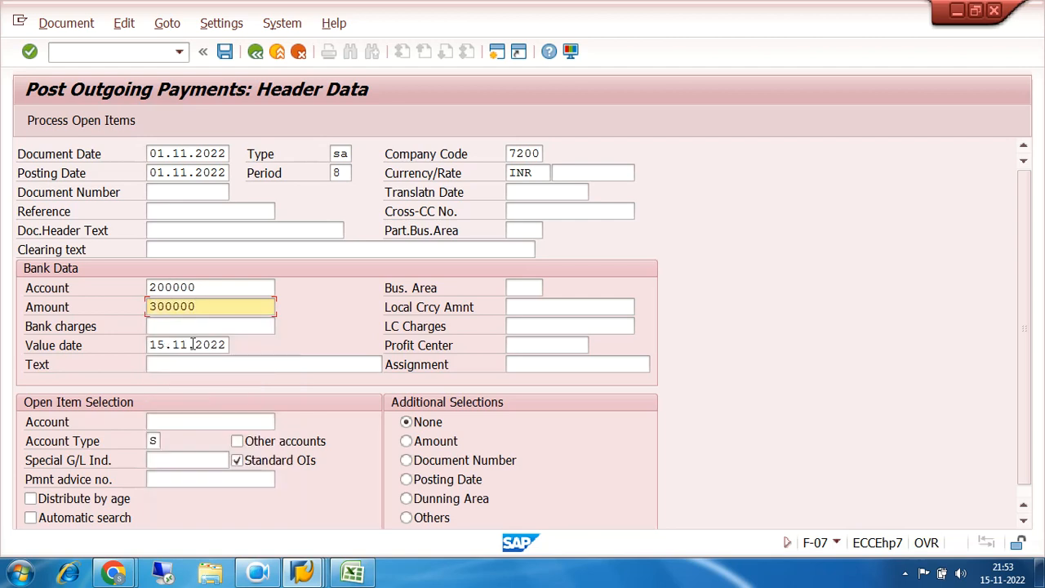
# Enter "full" as the text of the bank data
pyautogui.click(196, 363)
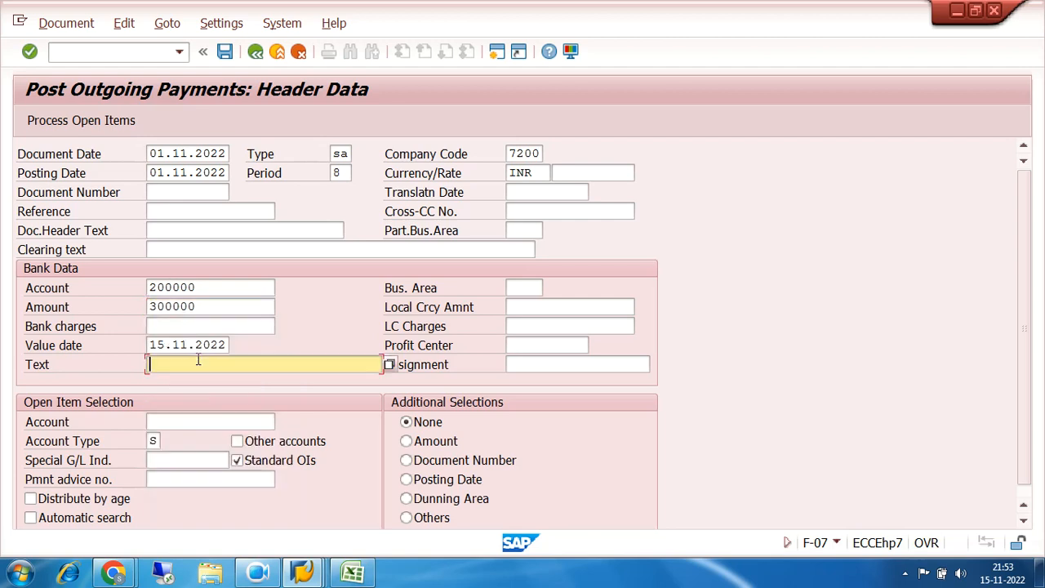
pyautogui.click(196, 152)
pyautogui.press('BackSpace')
pyautogui.press('BackSpace')
pyautogui.press('BackSpace')
pyautogui.press('BackSpace')
pyautogui.press('BackSpace')
pyautogui.press('BackSpace')
pyautogui.press('BackSpace')
pyautogui.press('BackSpace')
pyautogui.press('BackSpace')
pyautogui.press('BackSpace')
pyautogui.press('BackSpace')
pyautogui.press('BackSpace')
pyautogui.press('BackSpace')
pyautogui.press('BackSpace')
pyautogui.press('BackSpace')
pyautogui.press('BackSpace')
pyautogui.press('BackSpace')
pyautogui.press('BackSpace')
pyautogui.press('BackSpace')
pyautogui.press('BackSpace')
pyautogui.press('BackSpace')
pyautogui.press('BackSpace')
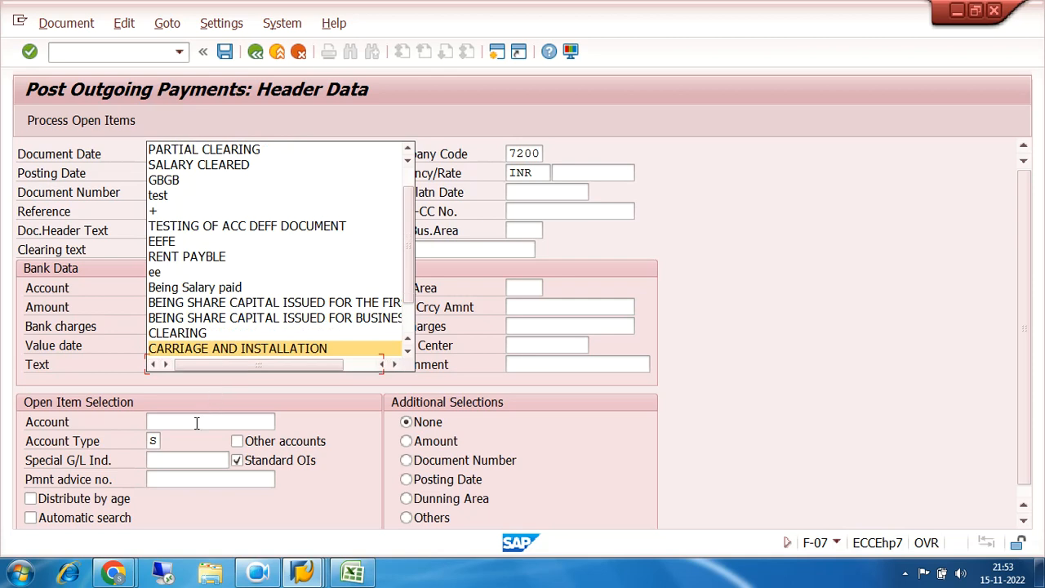
pyautogui.click(196, 422)
pyautogui.click(194, 365)
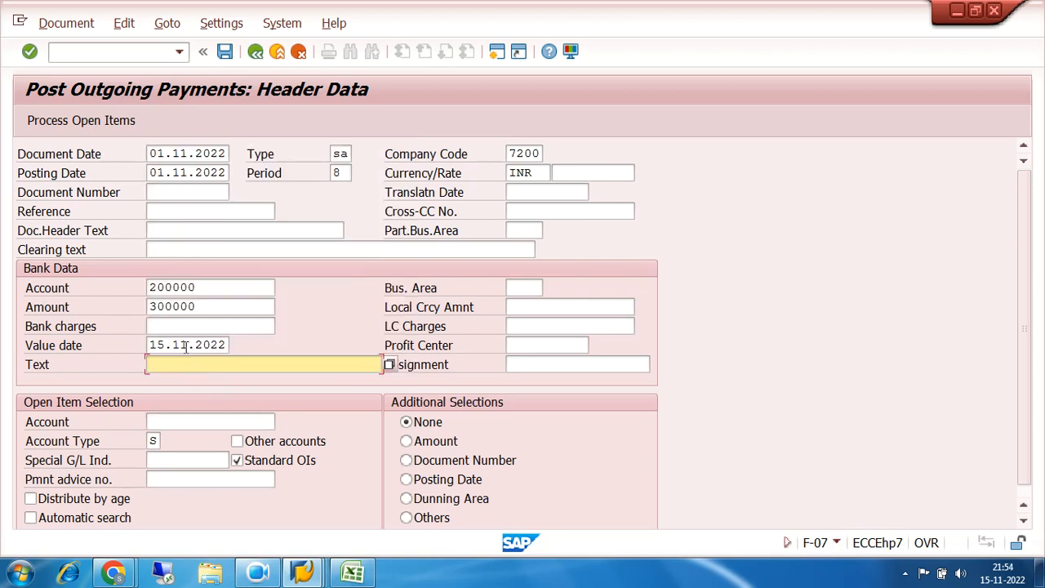
# Look up the G/L accounts of company code 7200 and select 100201 NET SALARY PAYBLE as the open item account
pyautogui.click(160, 421)
pyautogui.click(283, 422)
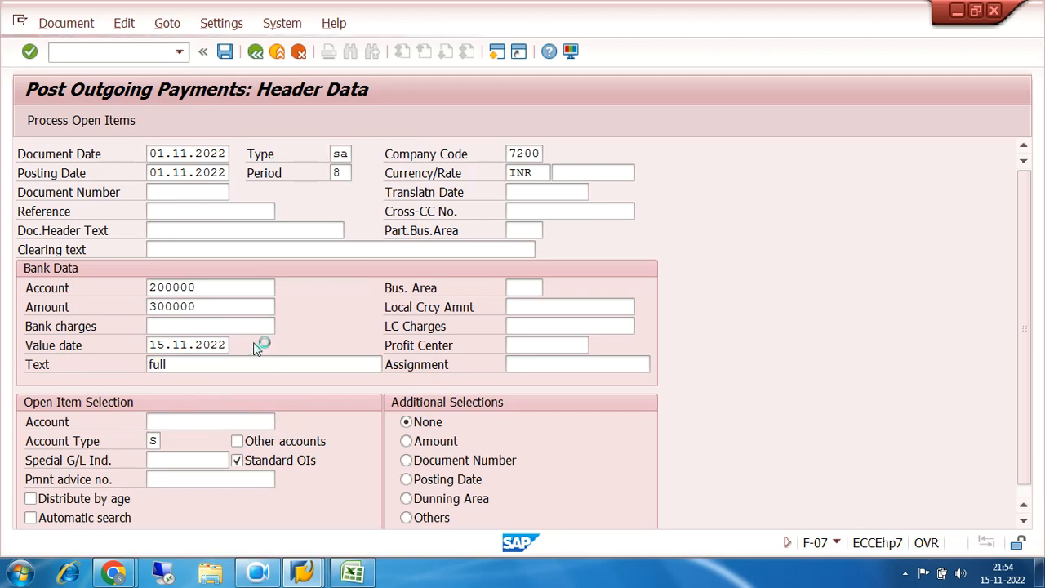
pyautogui.click(769, 329)
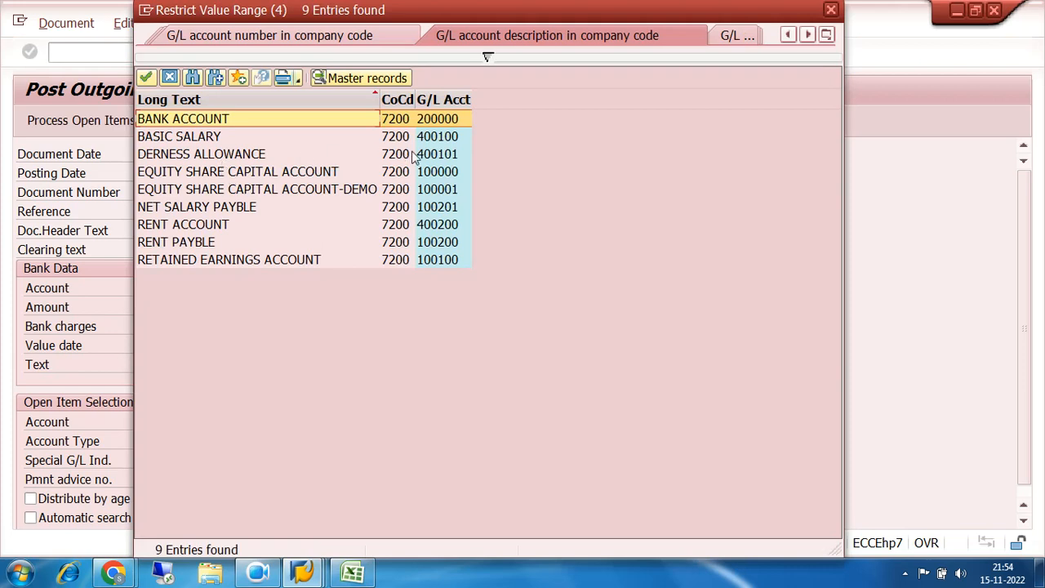
pyautogui.doubleClick(441, 207)
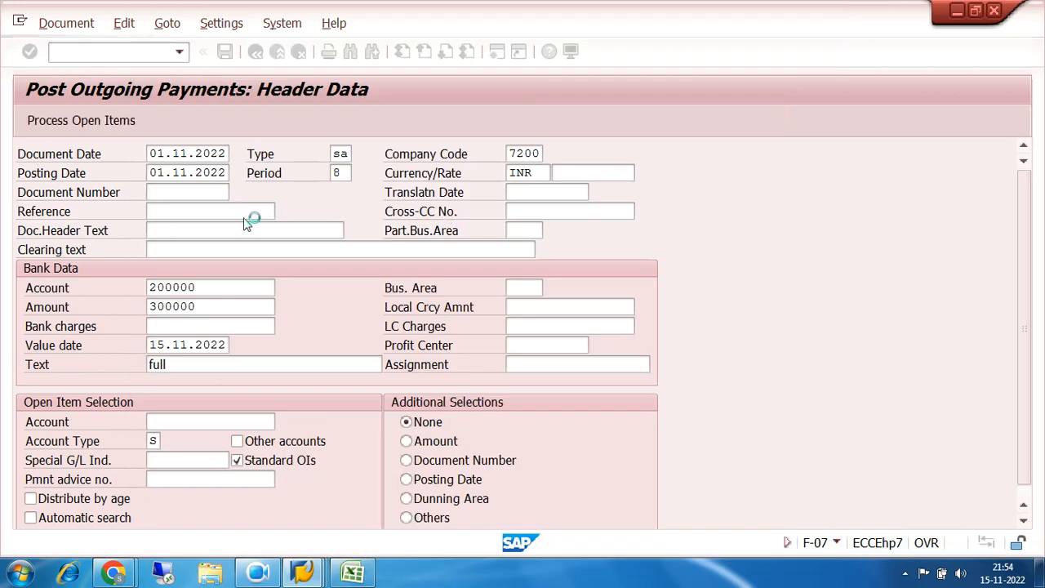
# Process the net salary payable open items, simulate and post the outgoing payment, and exit the transaction
pyautogui.click(83, 121)
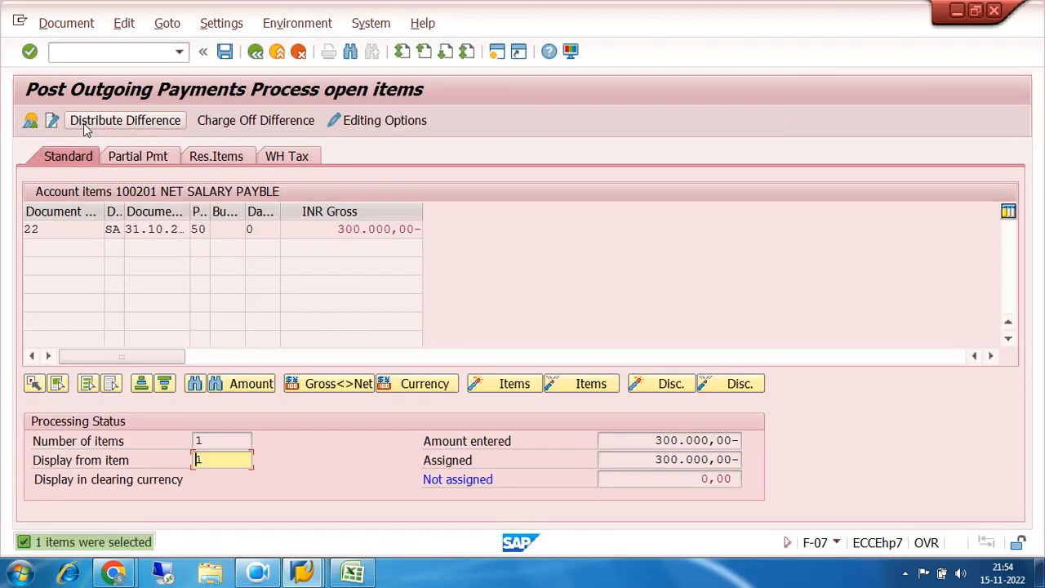
pyautogui.click(65, 22)
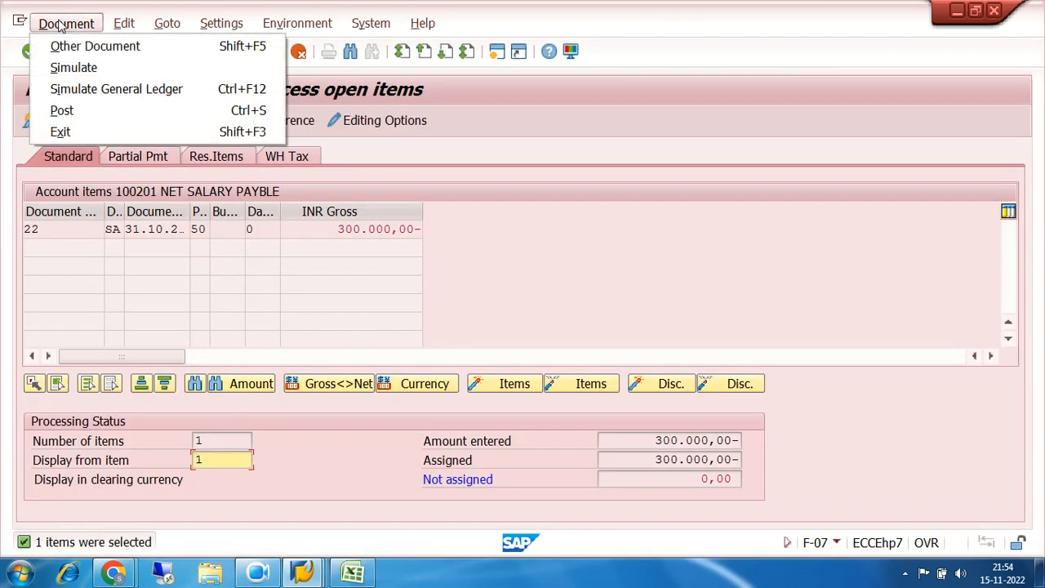
pyautogui.click(68, 69)
pyautogui.click(224, 52)
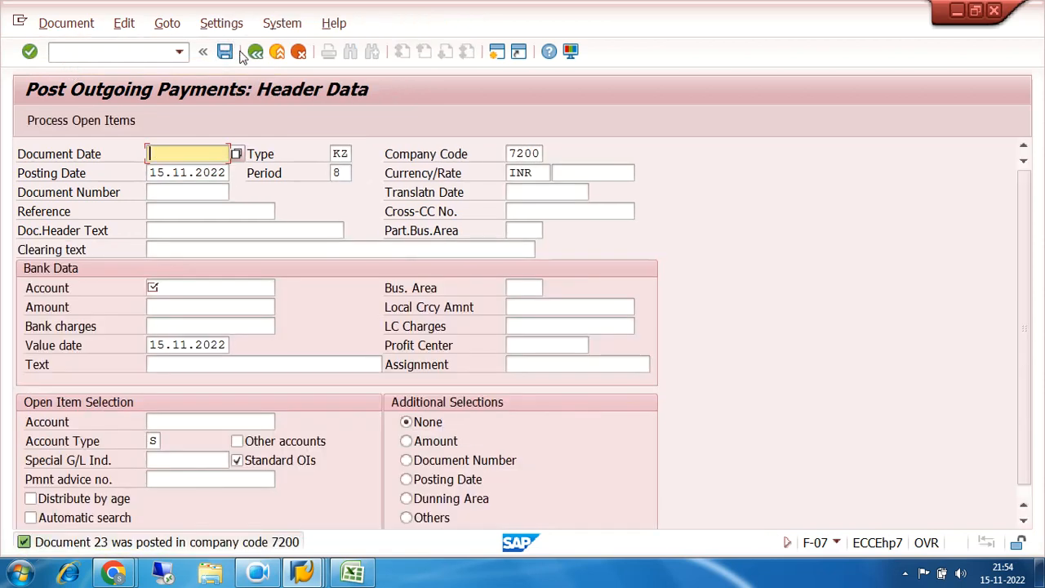
pyautogui.click(255, 51)
pyautogui.click(348, 374)
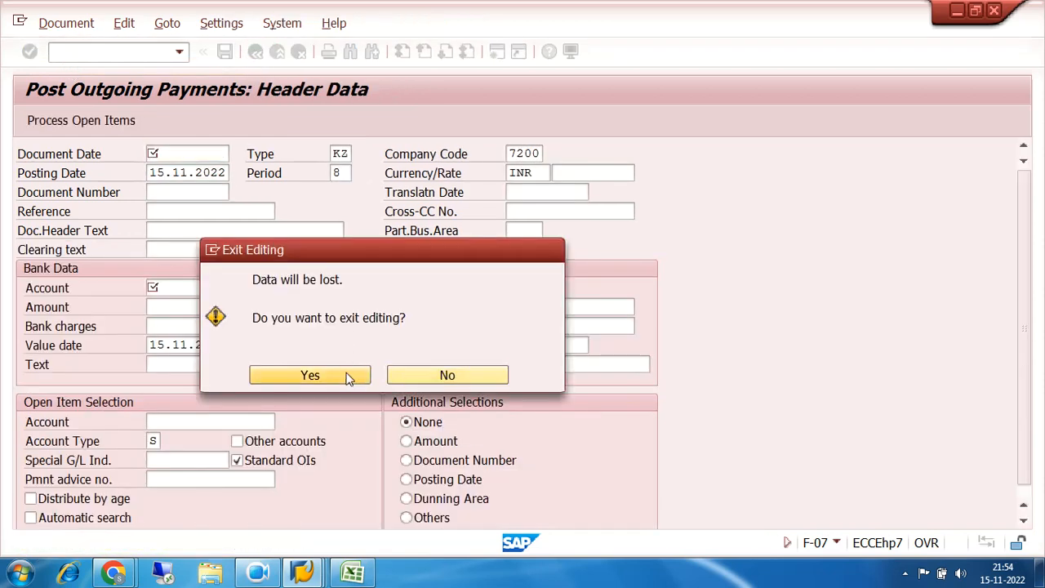
# Enable "Only balances in local crcy" for G/L account 100201 in FS00, save the account, and exit the transaction
pyautogui.click(101, 54)
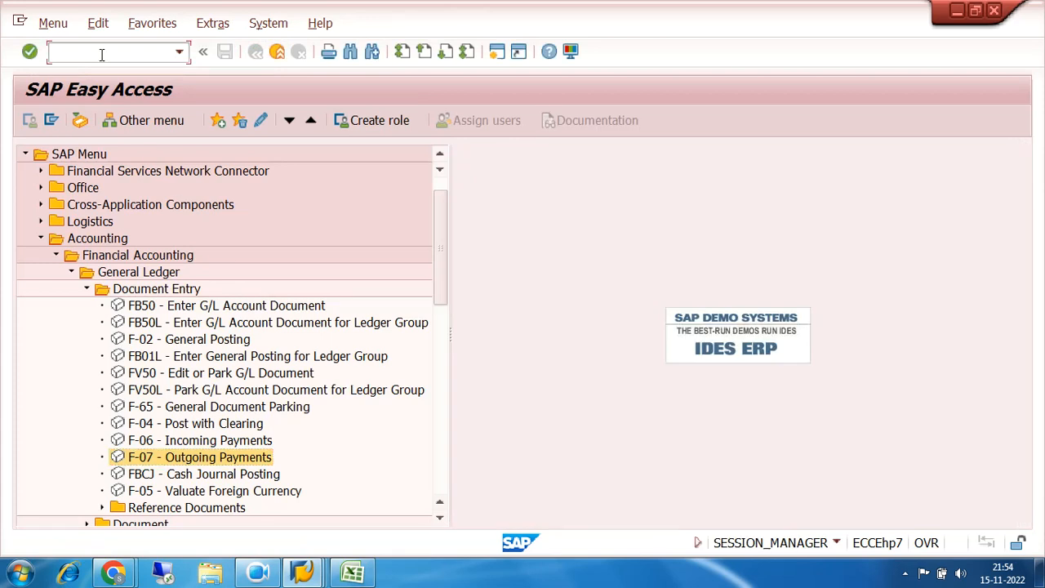
pyautogui.press('Return')
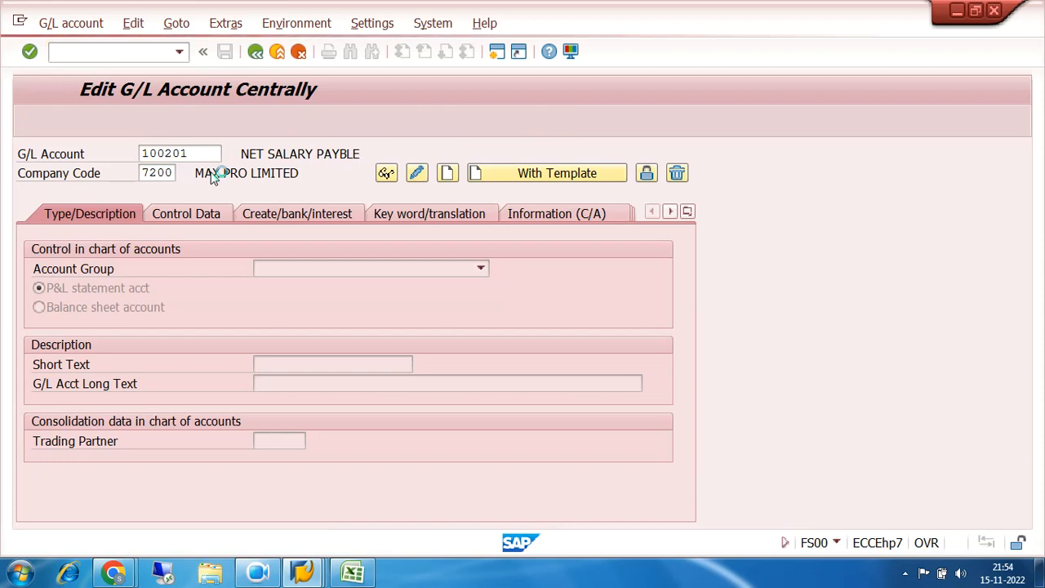
pyautogui.click(416, 173)
pyautogui.click(204, 214)
pyautogui.click(38, 289)
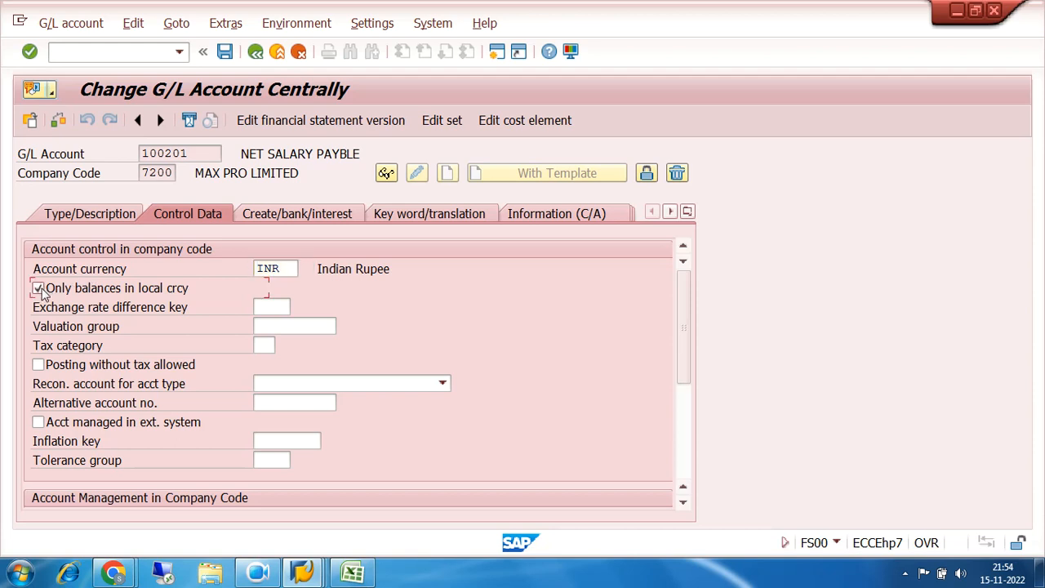
pyautogui.click(224, 52)
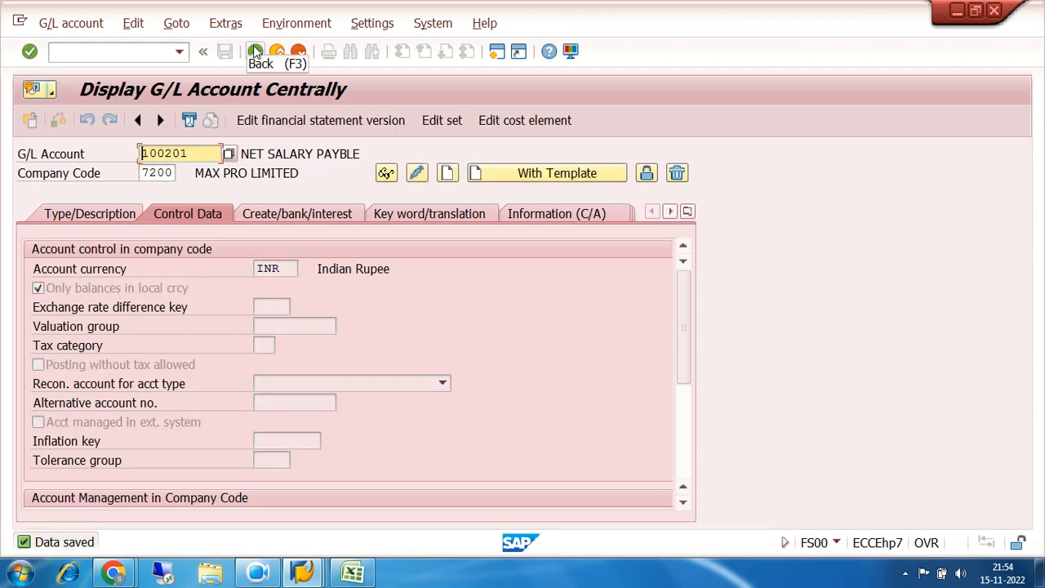
pyautogui.click(255, 52)
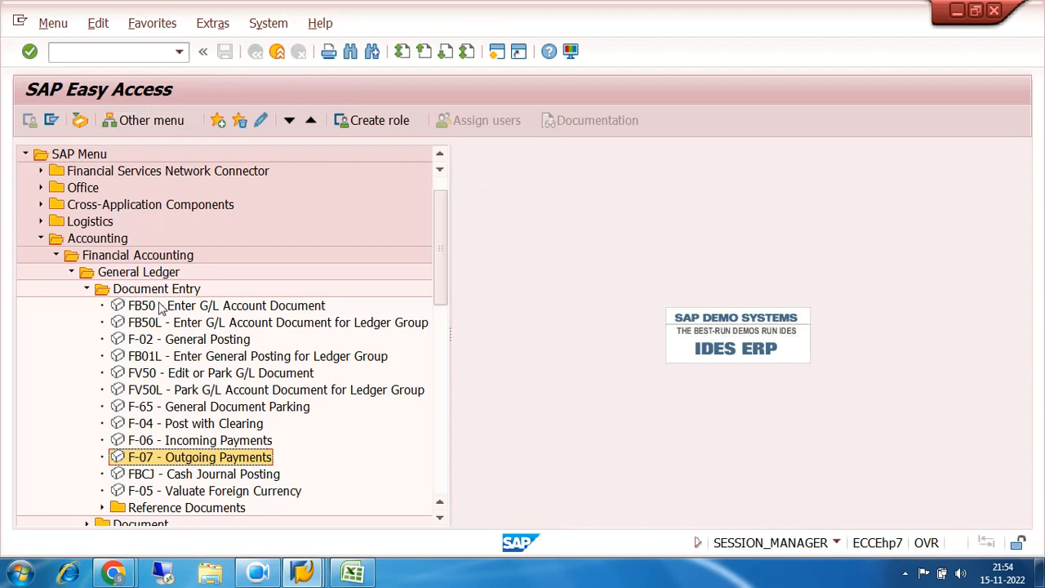
# Open FB50 G/L account document entry, and switch from it to outgoing payments with the command /nf-07
pyautogui.doubleClick(161, 305)
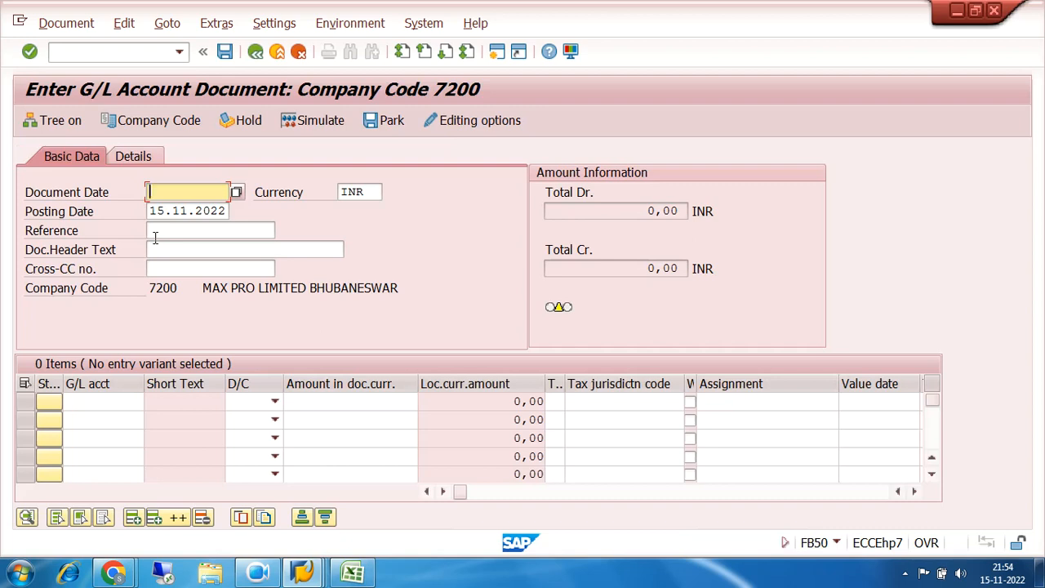
pyautogui.click(118, 54)
pyautogui.write('/')
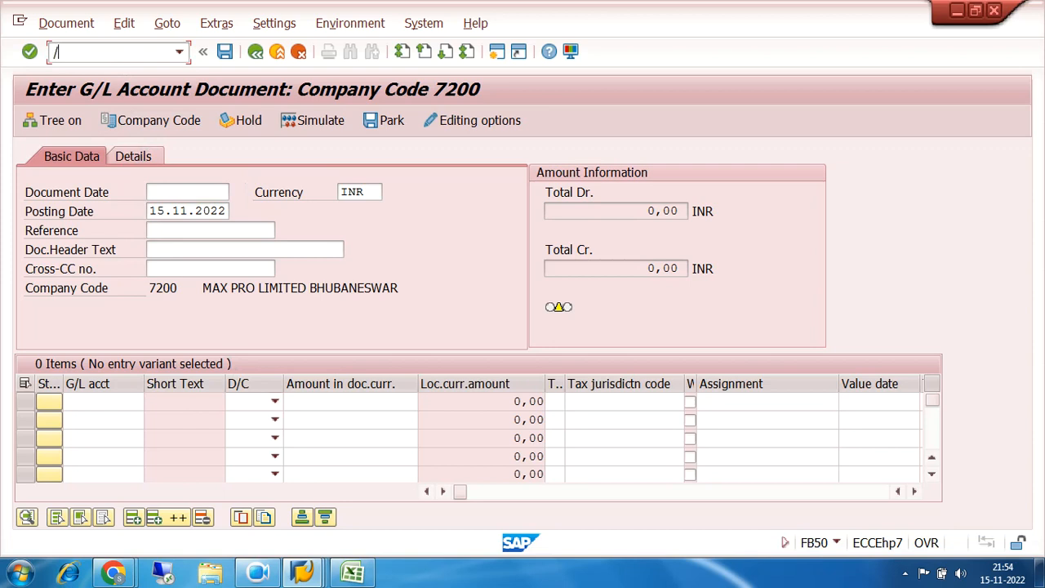
pyautogui.write('nf-07')
pyautogui.press('Return')
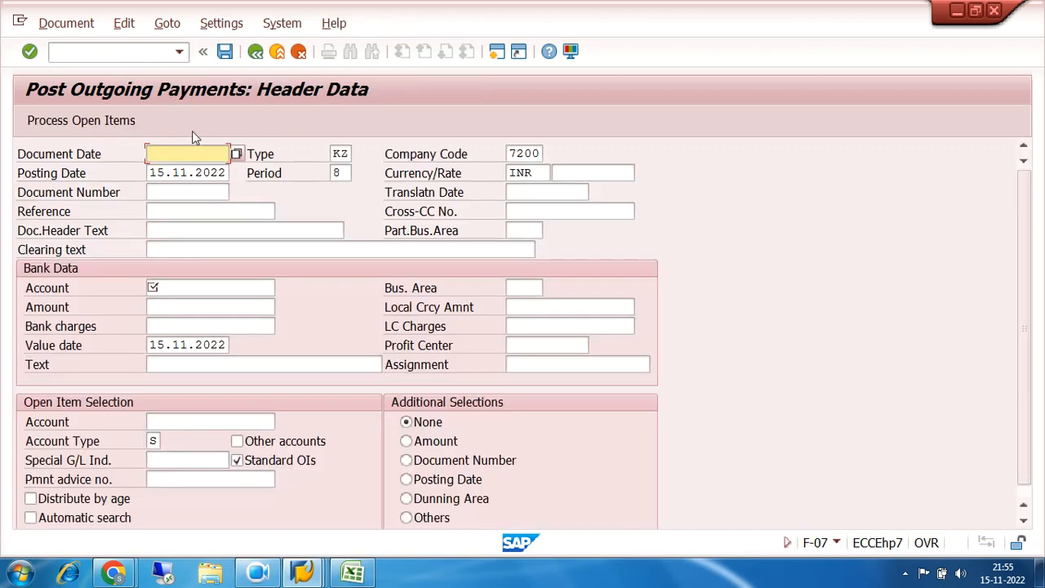
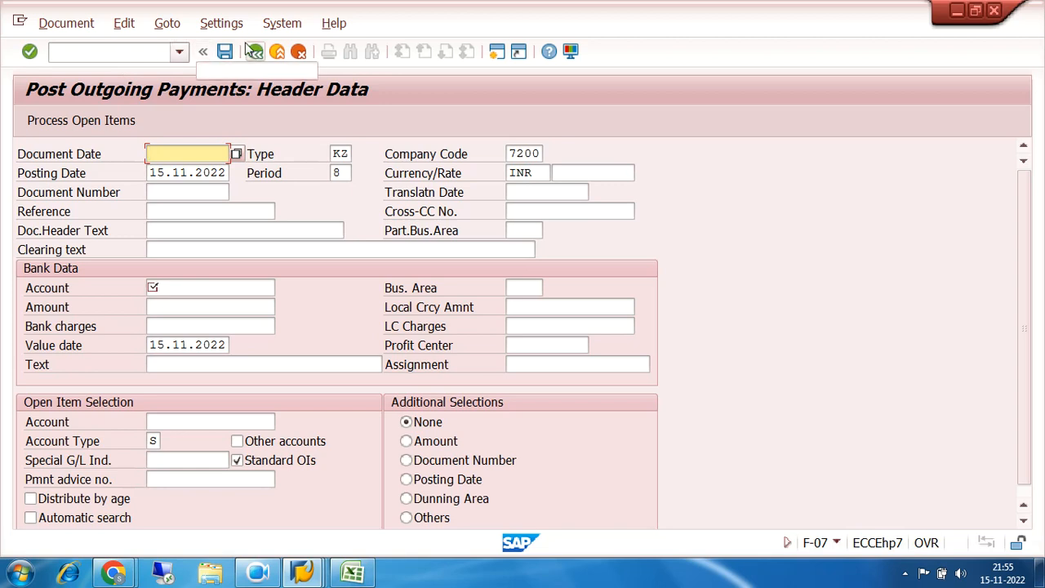
# Leave the outgoing payments transaction and open G/L account document entry (FB50)
pyautogui.click(147, 54)
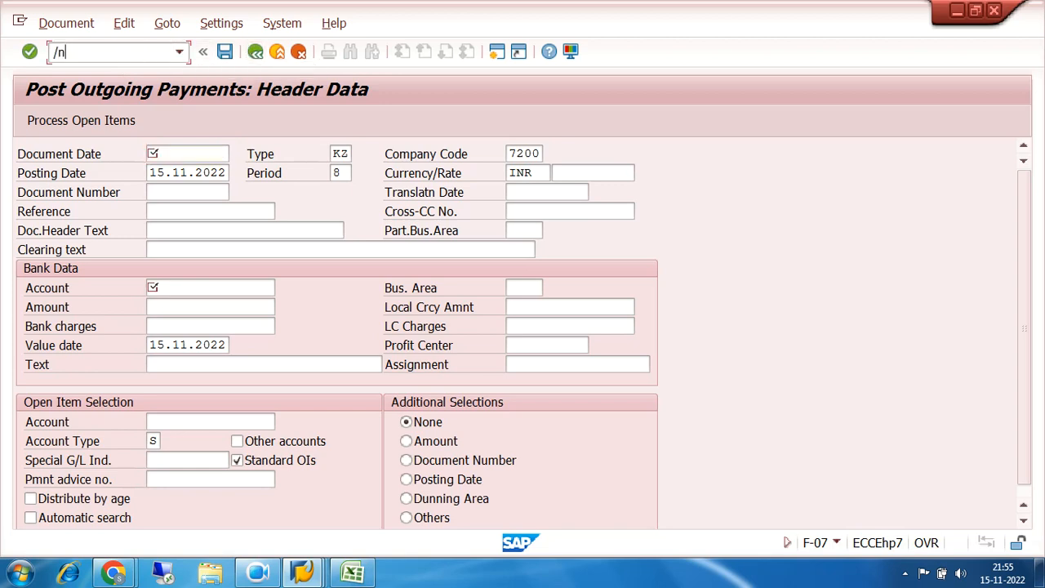
pyautogui.press('Return')
pyautogui.doubleClick(153, 305)
# Set both the document date and the posting date of the G/L document to 31.10.2022
pyautogui.click(186, 192)
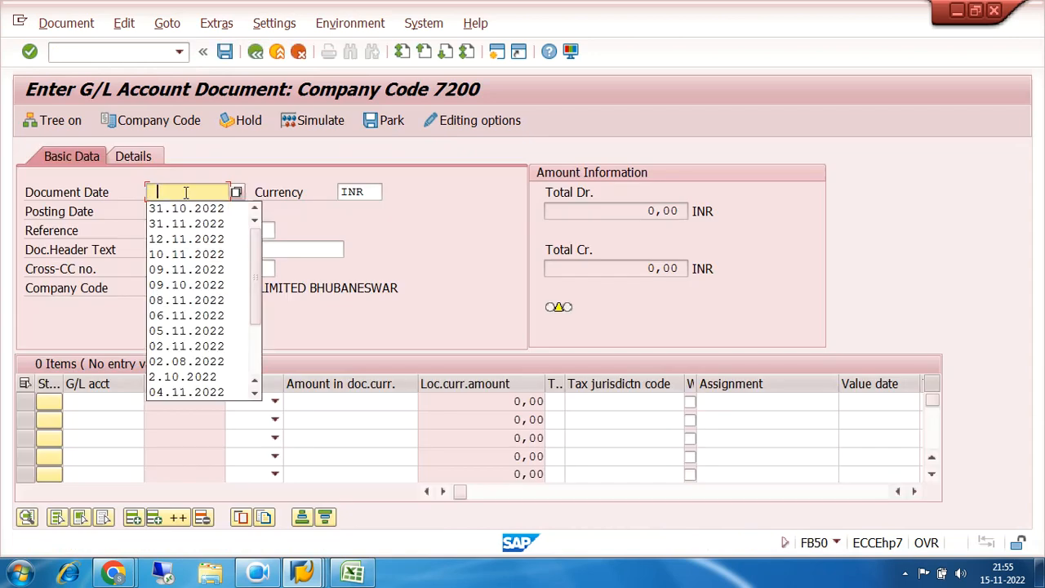
pyautogui.click(186, 192)
pyautogui.click(186, 192)
pyautogui.click(188, 208)
pyautogui.press('Tab')
pyautogui.press('Tab')
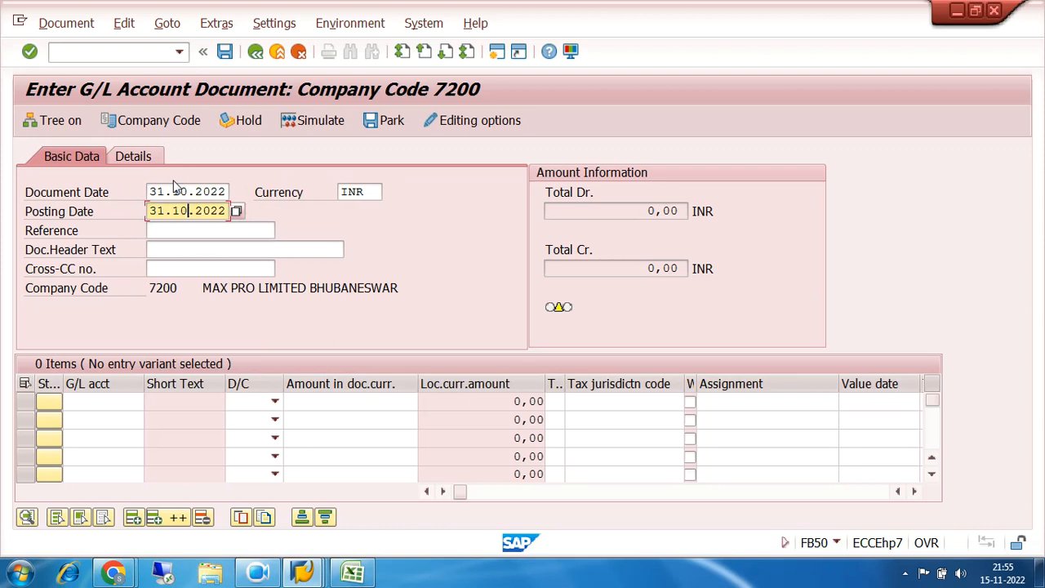
# Enter the first line item as a debit of 300000 to G/L account 400100 with the text SALARY JV
pyautogui.click(105, 401)
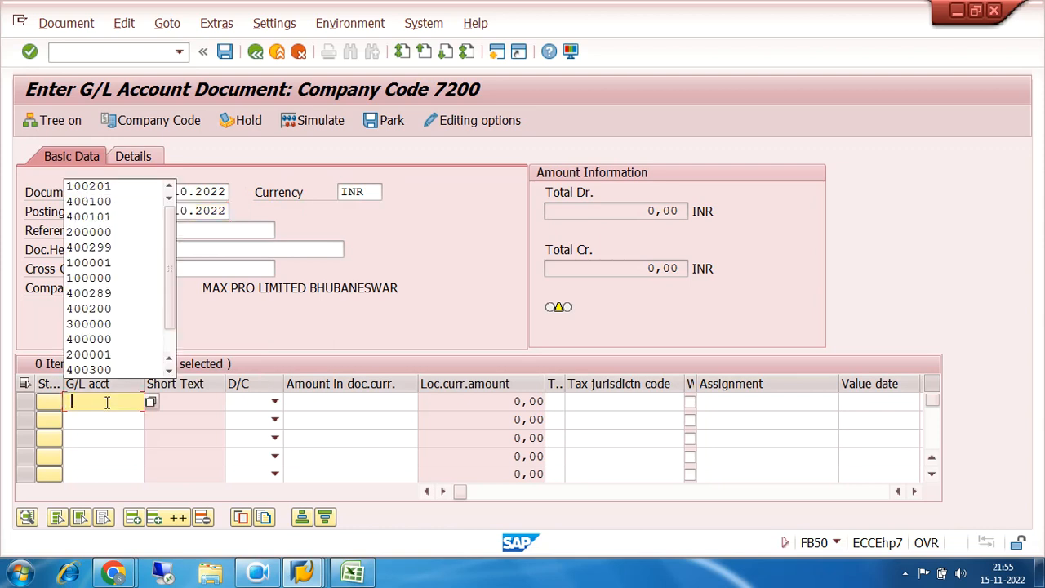
pyautogui.click(113, 204)
pyautogui.click(274, 402)
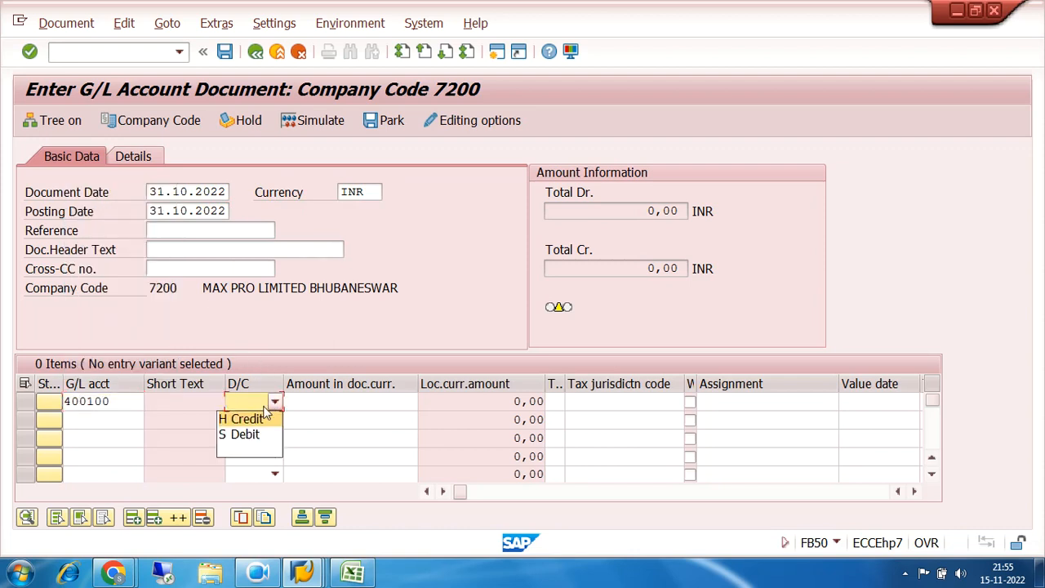
pyautogui.click(254, 434)
pyautogui.click(318, 400)
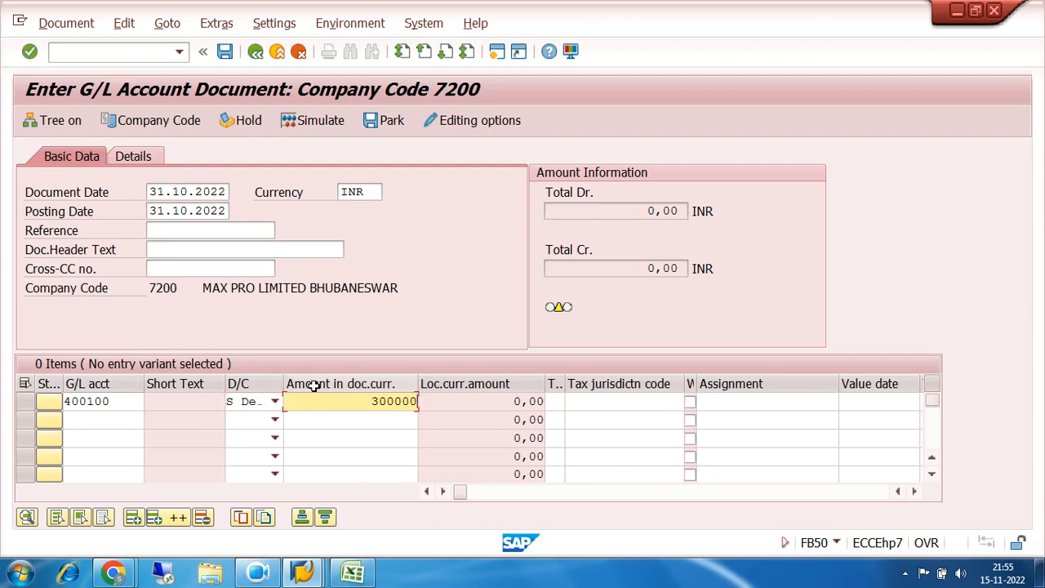
pyautogui.press('Tab')
pyautogui.press('Tab')
pyautogui.press('Tab')
pyautogui.press('Tab')
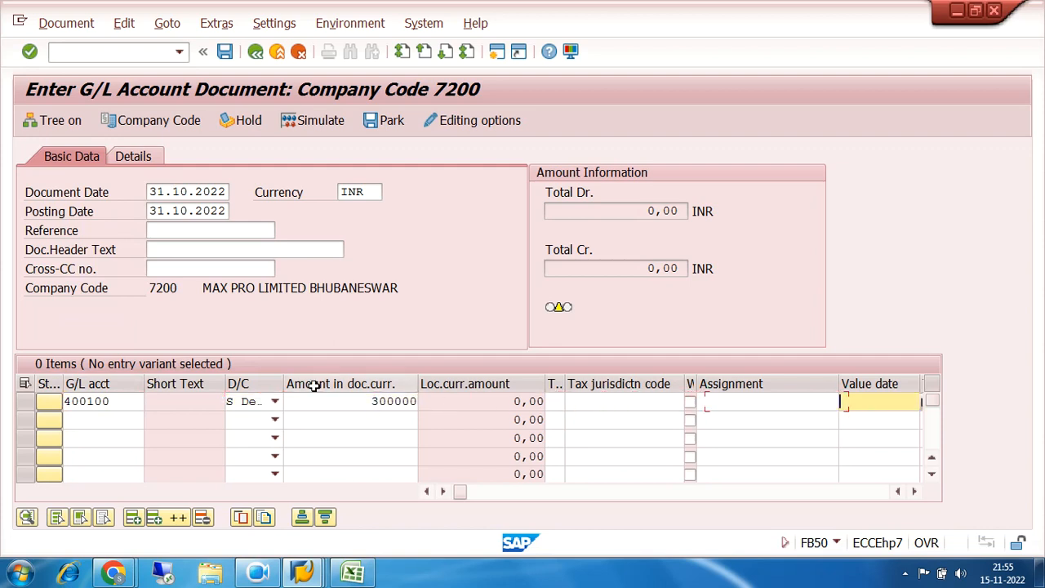
pyautogui.press('BackSpace')
pyautogui.press('Down')
pyautogui.press('Return')
# Add a balancing credit line for G/L account 100201 with amount * and text +, and validate the entries
pyautogui.click(98, 422)
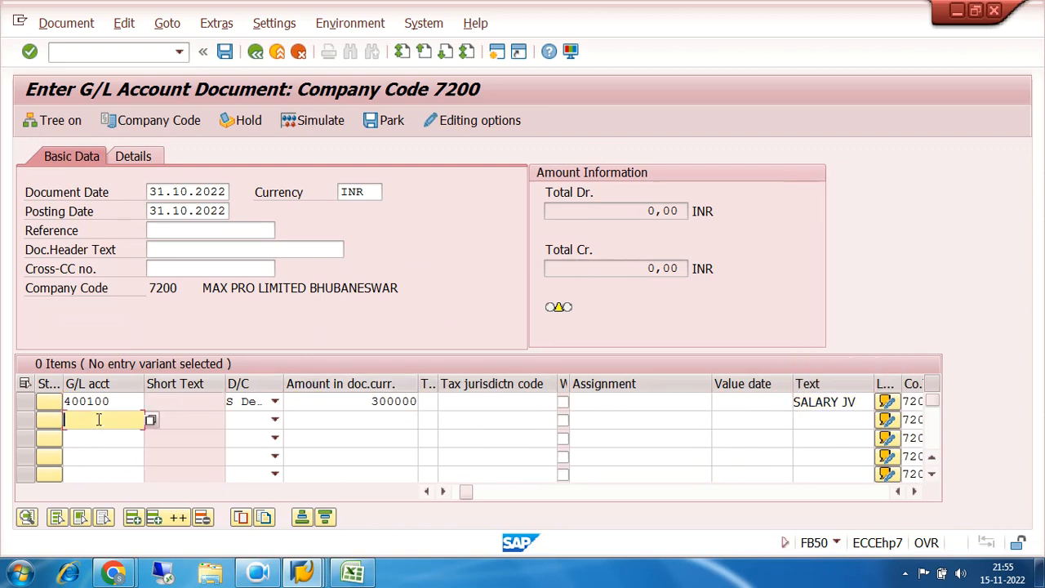
pyautogui.write('100201')
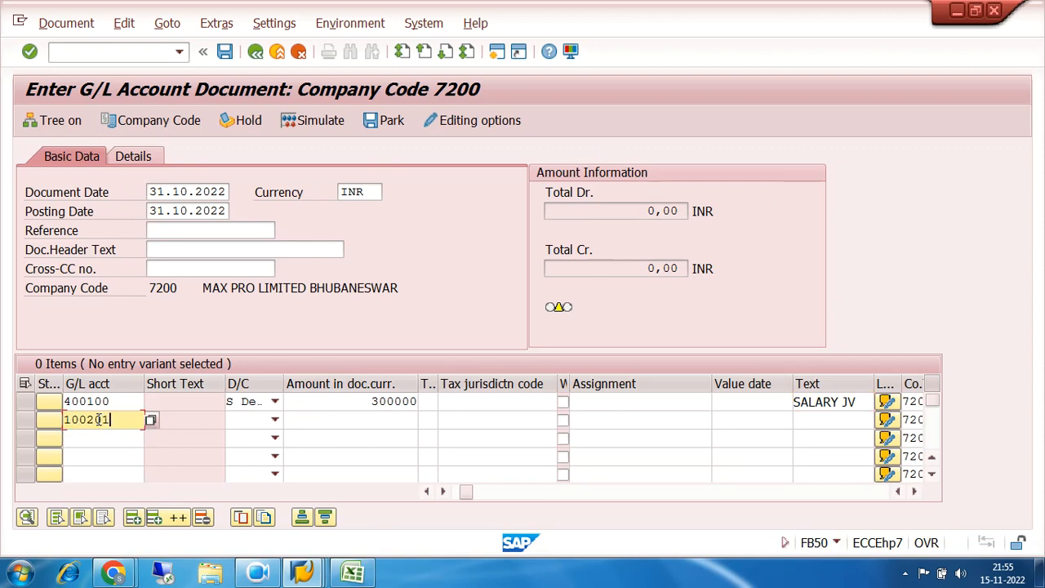
pyautogui.press('Tab')
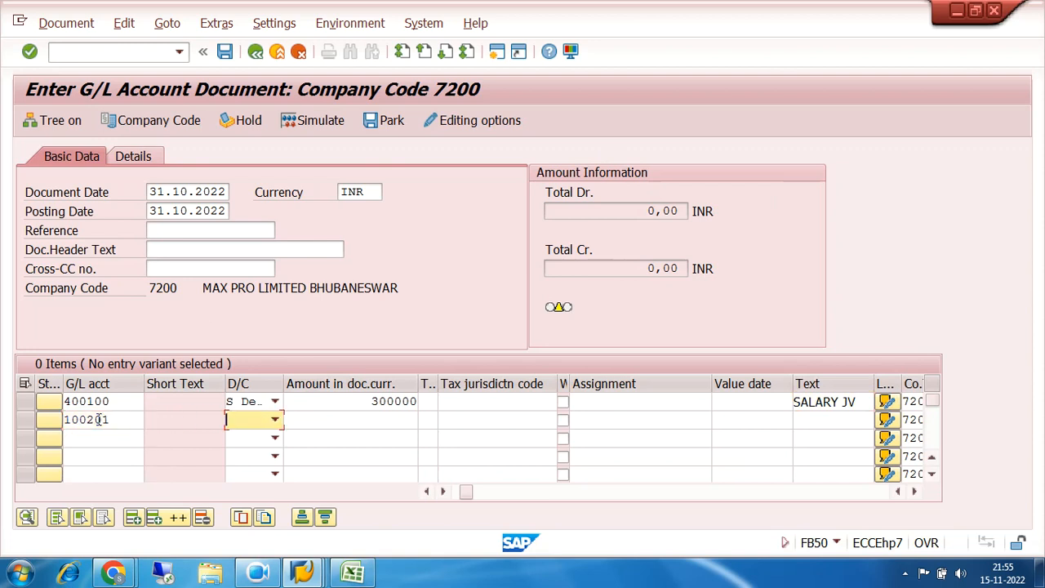
pyautogui.click(275, 421)
pyautogui.click(269, 438)
pyautogui.click(357, 420)
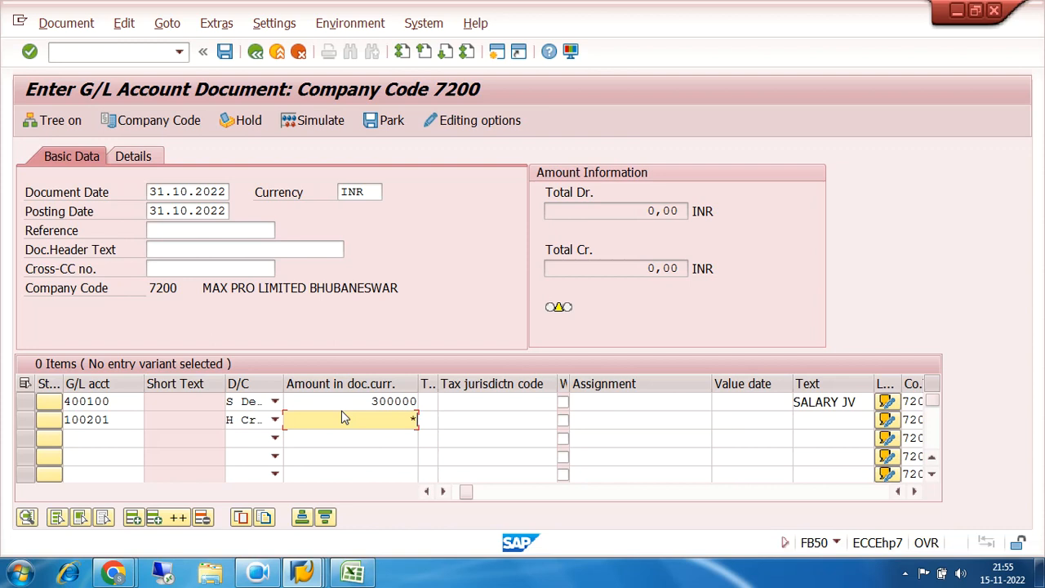
pyautogui.press('Tab')
pyautogui.press('Tab')
pyautogui.press('Tab')
pyautogui.press('Tab')
pyautogui.press('Tab')
pyautogui.press('Tab')
pyautogui.write('+')
pyautogui.press('Return')
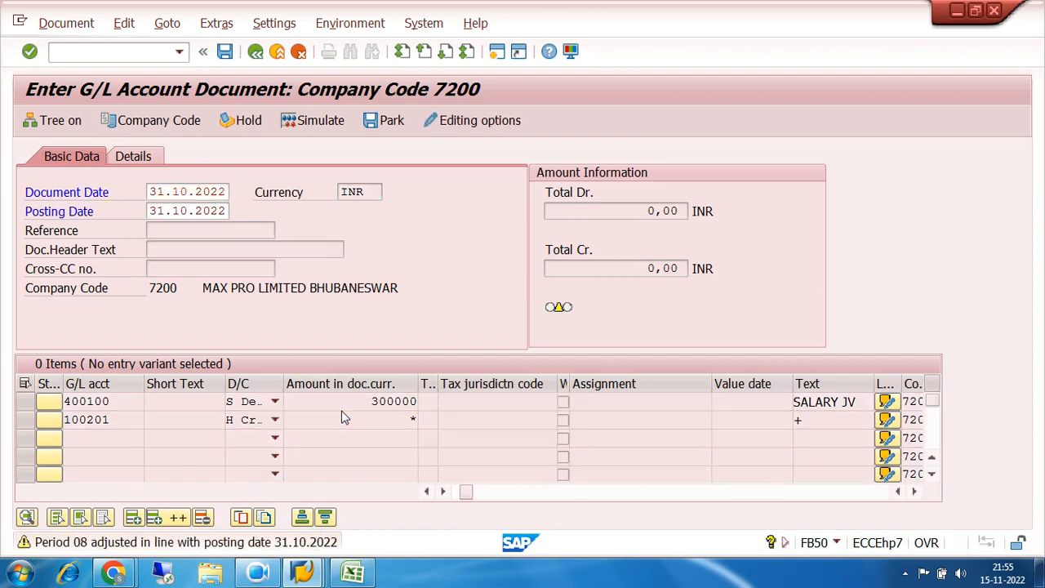
# Simulate the salary G/L document and post it
pyautogui.click(296, 122)
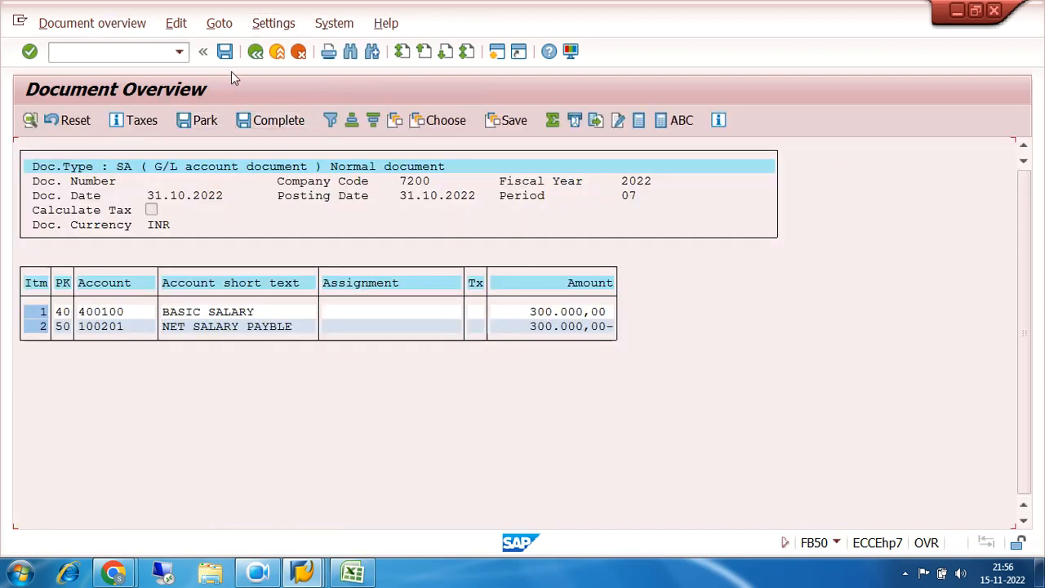
pyautogui.click(224, 51)
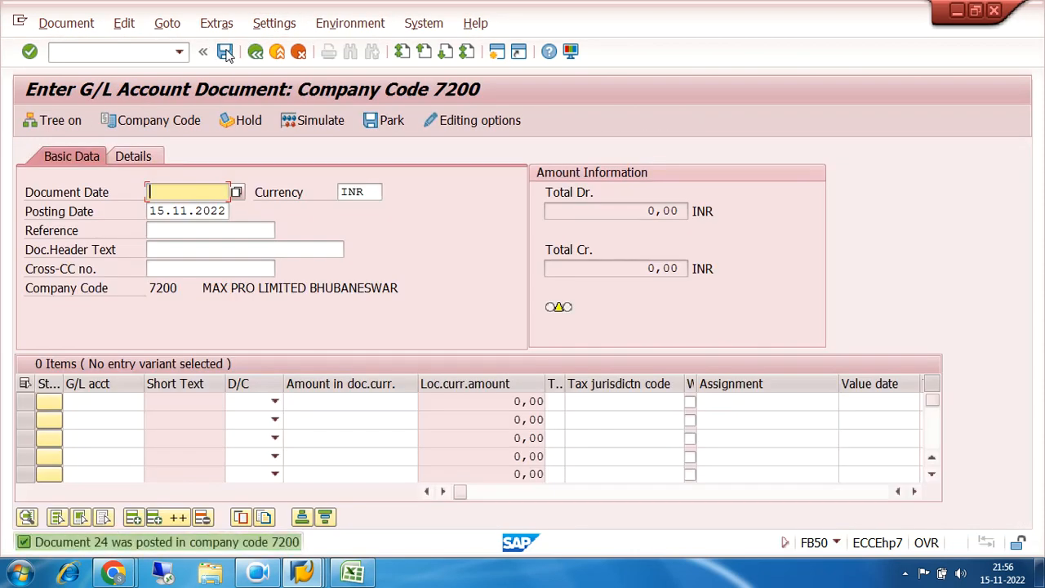
# Go to the Post Outgoing Payments transaction with /nf-07
pyautogui.click(120, 51)
pyautogui.write('/nf-07')
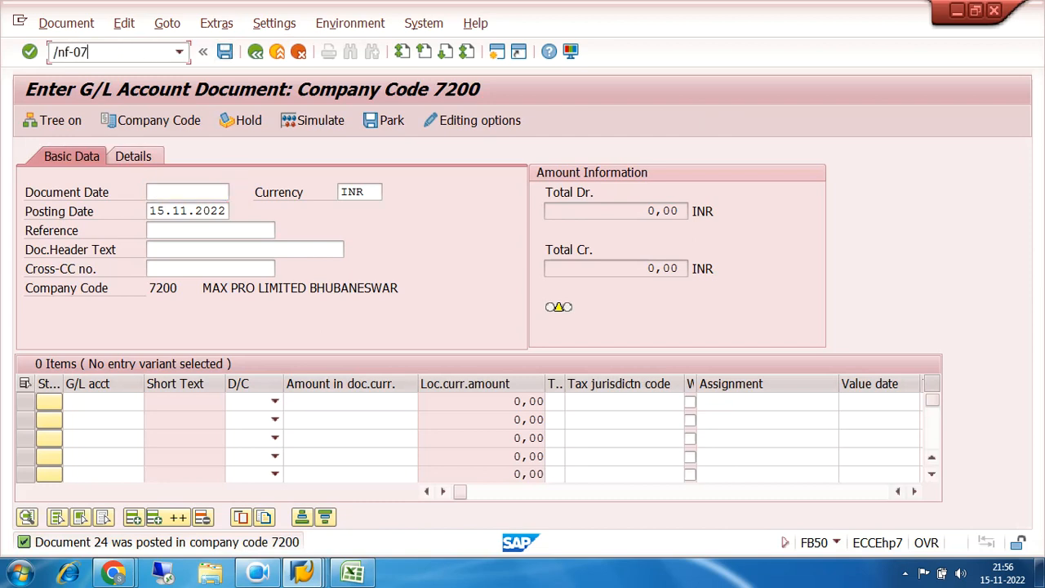
pyautogui.press('Return')
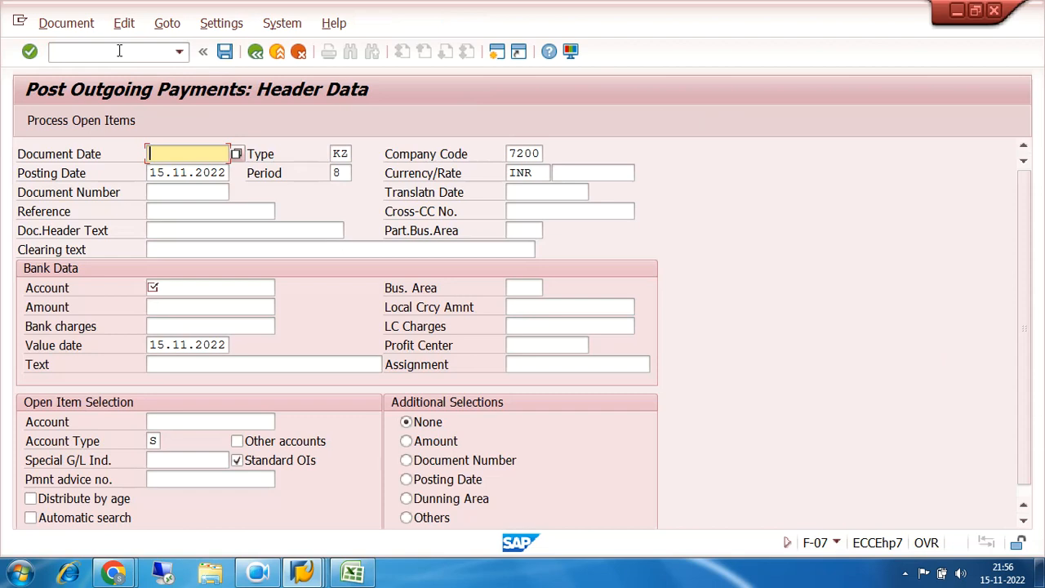
# Set the payment header's document date and posting date to 01.11.2022 and the document type to SA
pyautogui.click(191, 154)
pyautogui.click(189, 171)
pyautogui.press('Tab')
pyautogui.write('sa')
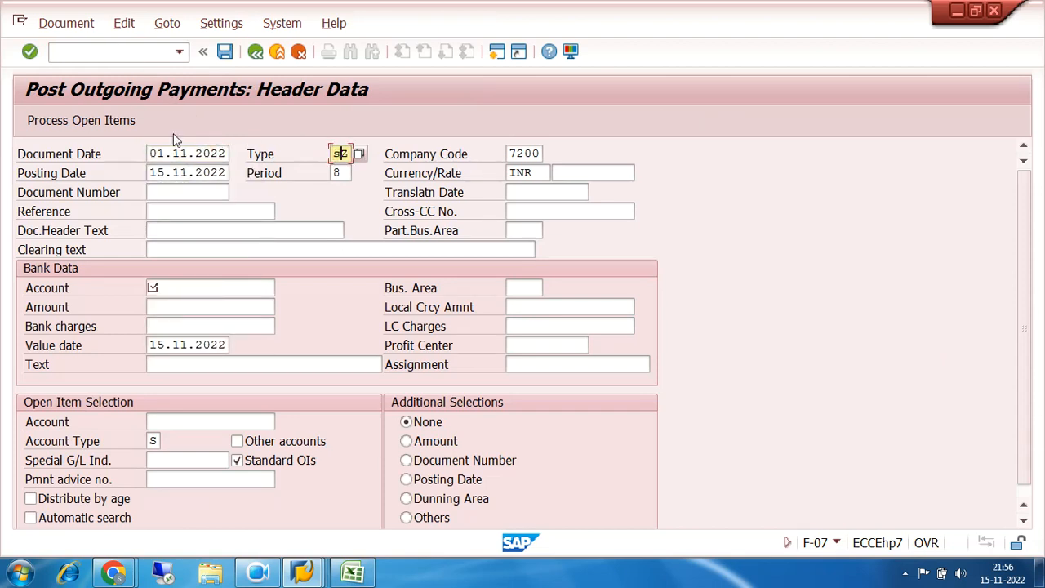
pyautogui.press('Return')
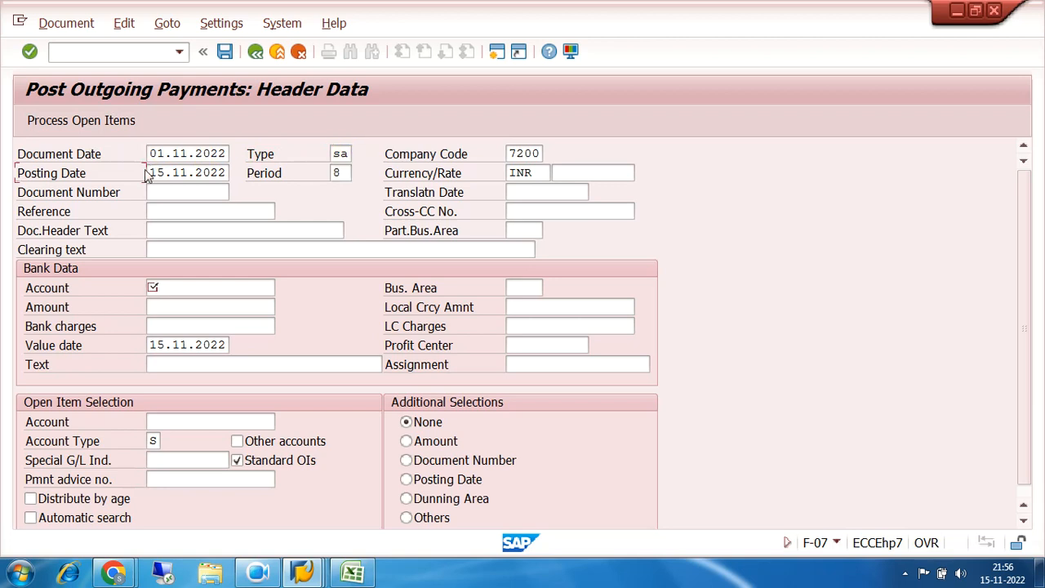
pyautogui.click(150, 172)
pyautogui.write('01')
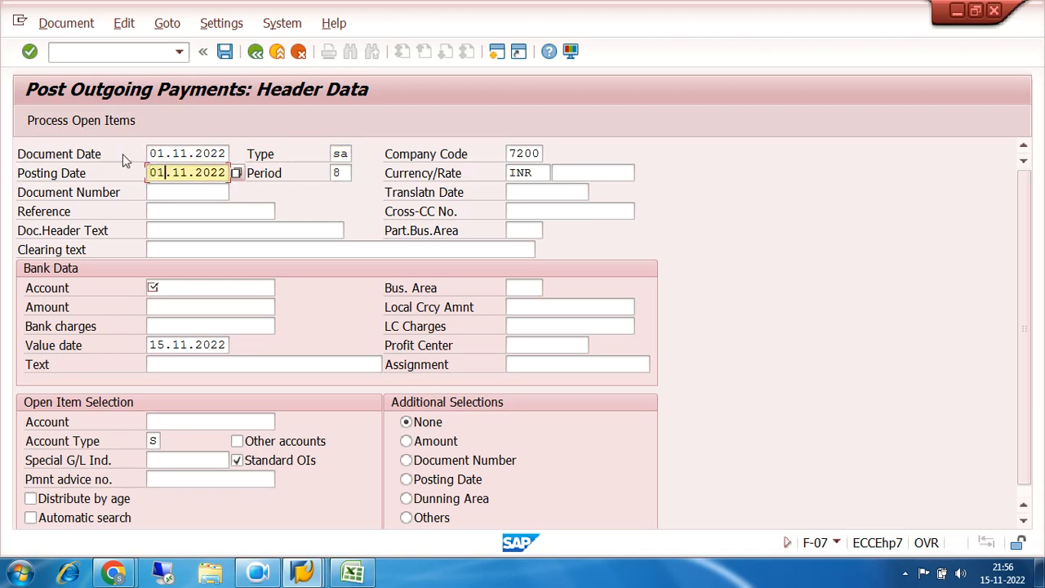
# Fill in the bank data with account 200000, amount 360000 and the text "residual clearing test"
pyautogui.click(170, 285)
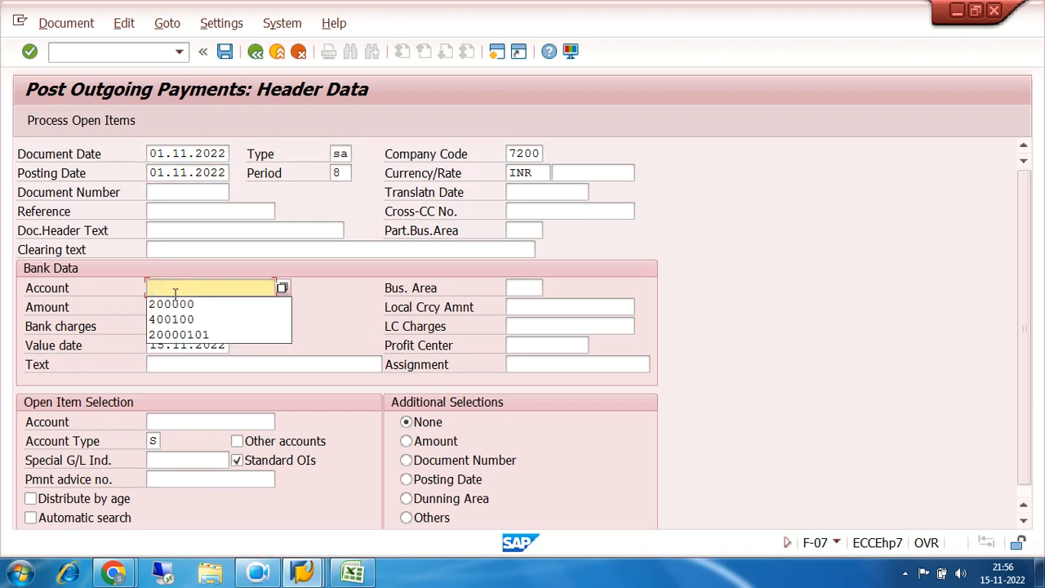
pyautogui.click(175, 303)
pyautogui.click(175, 306)
pyautogui.write('360000')
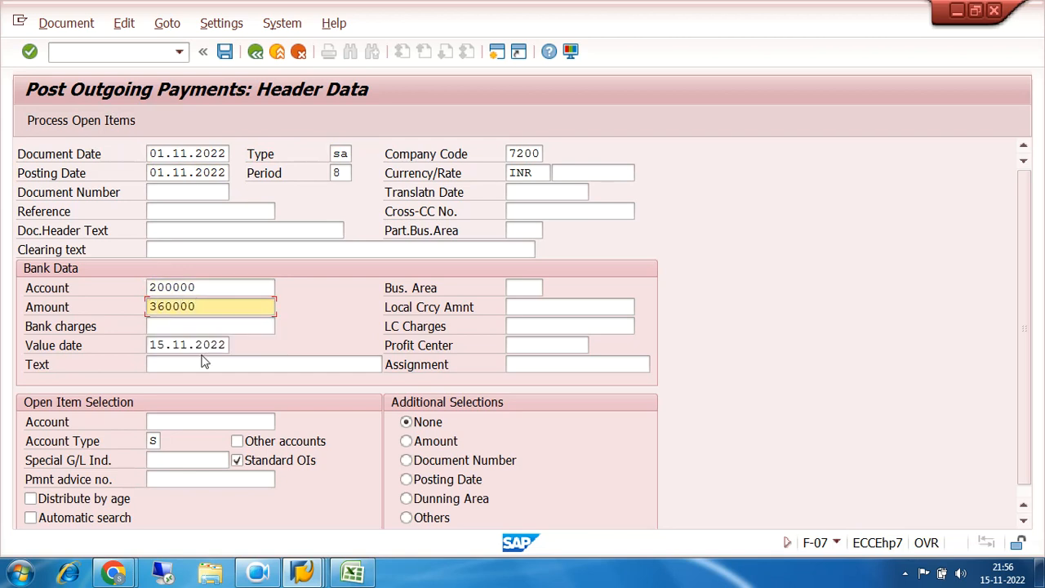
pyautogui.click(204, 364)
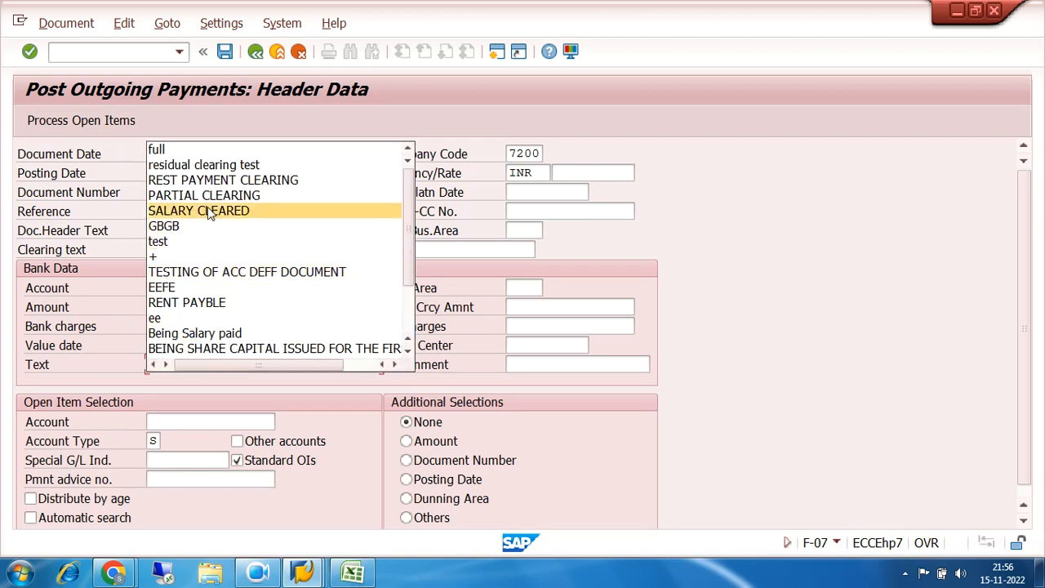
pyautogui.click(228, 164)
# Select account 100201 for the open items and process its open items
pyautogui.click(197, 422)
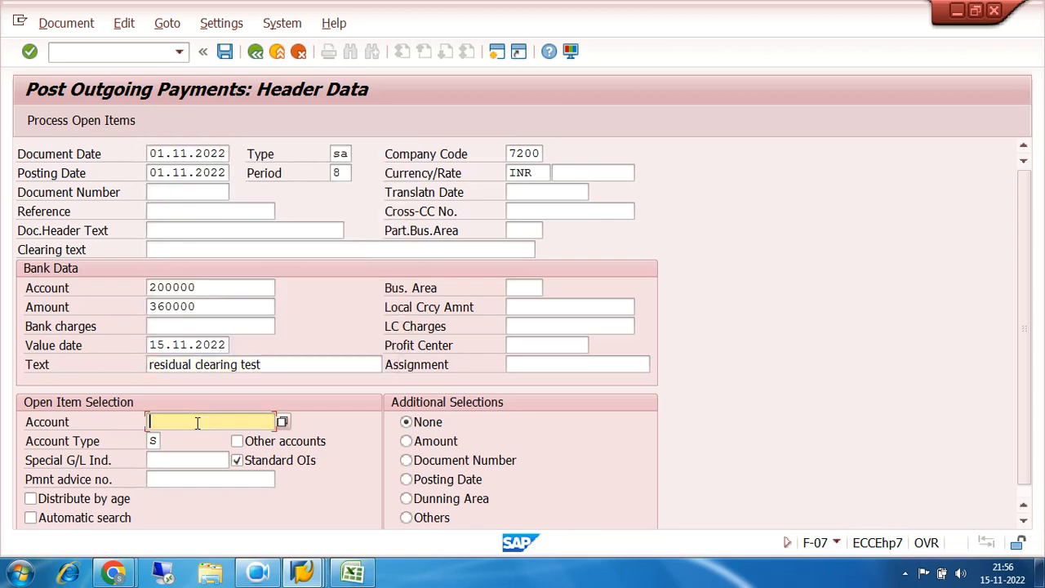
pyautogui.click(195, 282)
pyautogui.click(81, 120)
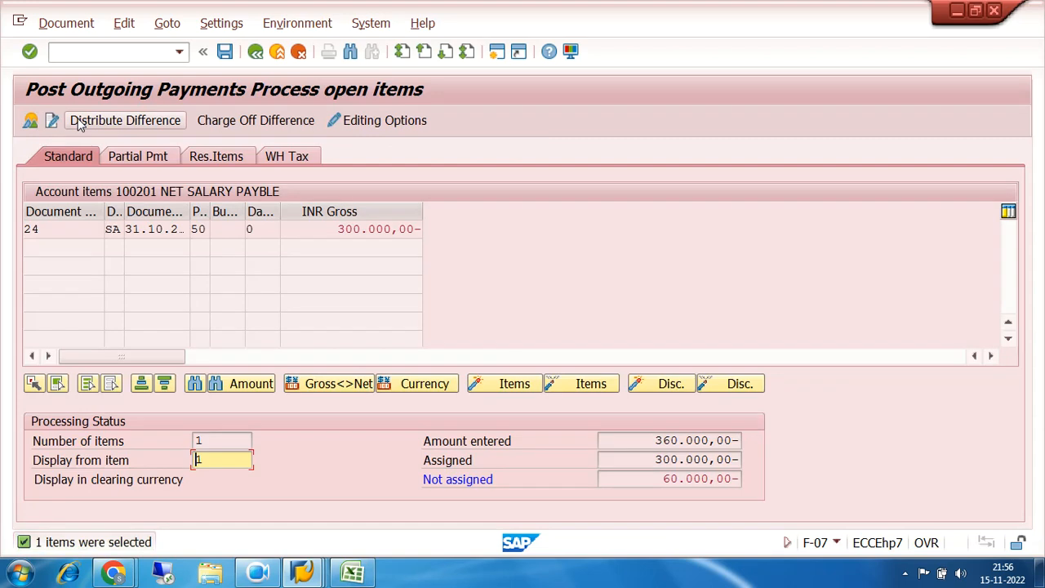
# Try to assign the unassigned difference as a residual item on the open net salary payable item
pyautogui.click(207, 157)
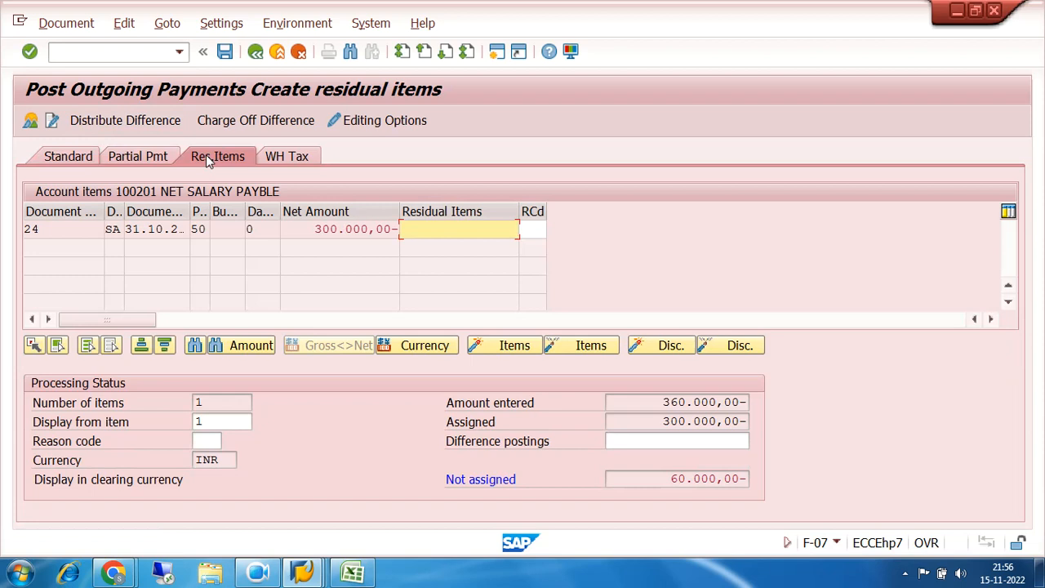
pyautogui.click(469, 230)
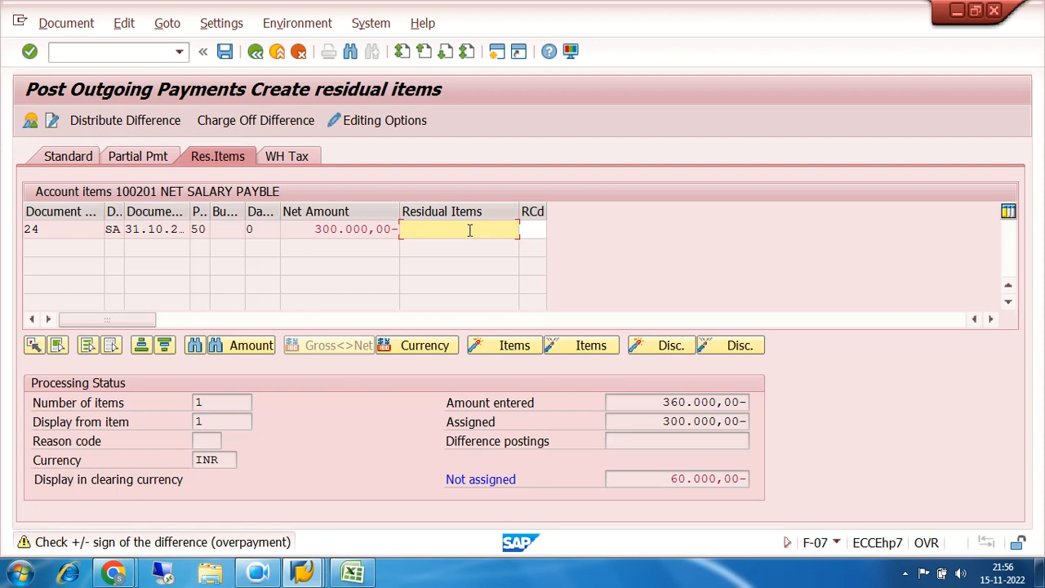
pyautogui.click(298, 52)
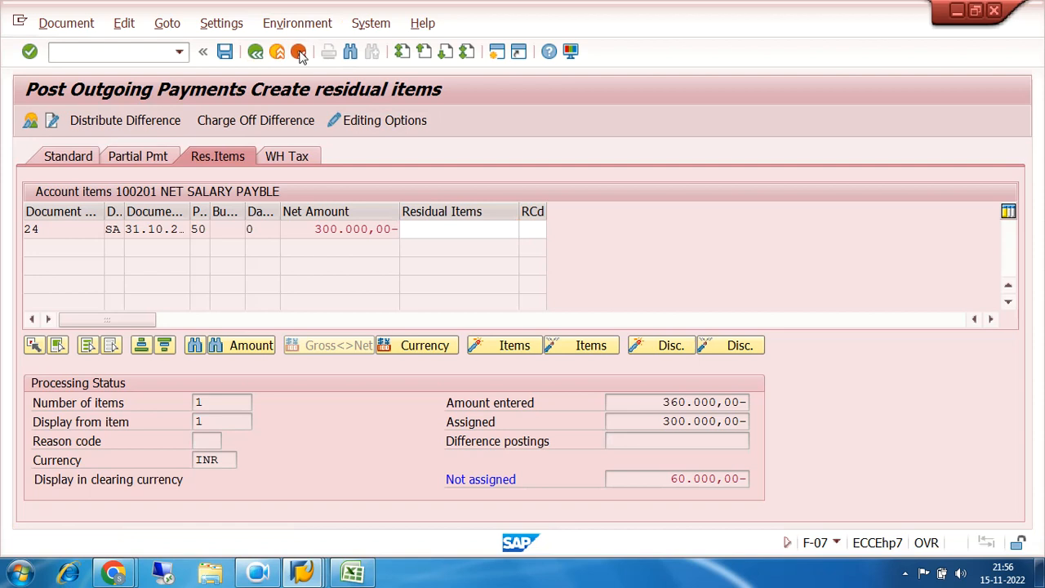
# Open the bank account line item of the payment and set its amount to 260000
pyautogui.doubleClick(446, 287)
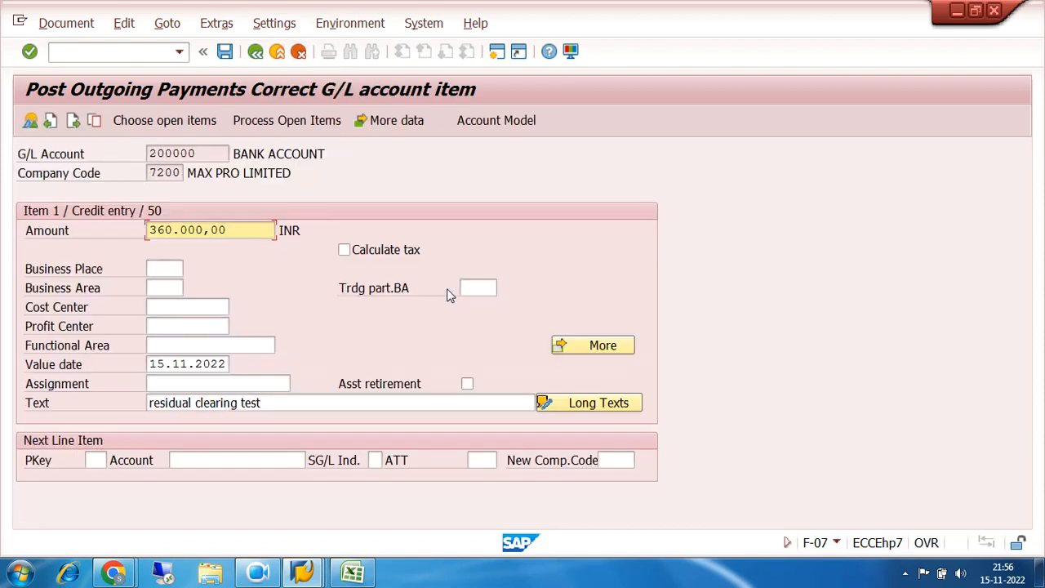
pyautogui.click(245, 229)
pyautogui.press('BackSpace')
pyautogui.press('BackSpace')
pyautogui.press('BackSpace')
pyautogui.press('BackSpace')
pyautogui.press('BackSpace')
pyautogui.press('BackSpace')
pyautogui.press('BackSpace')
pyautogui.press('BackSpace')
pyautogui.press('BackSpace')
pyautogui.press('BackSpace')
pyautogui.write('260000')
# Return to processing open items and assign 40.000,00- as the residual item of the net salary payable entry
pyautogui.click(256, 120)
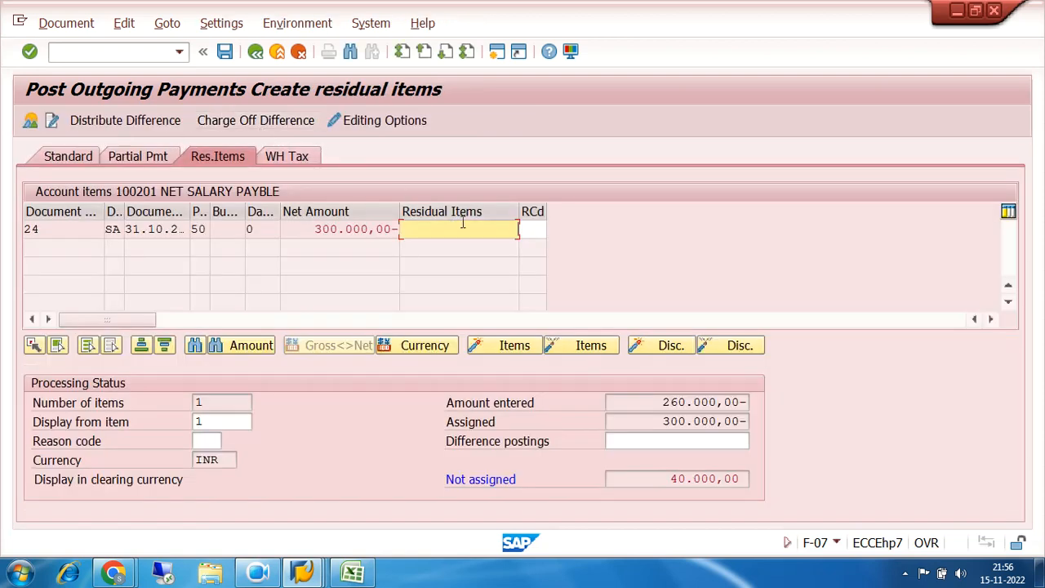
pyautogui.doubleClick(470, 227)
pyautogui.moveTo(302, 571)
pyautogui.click(598, 489)
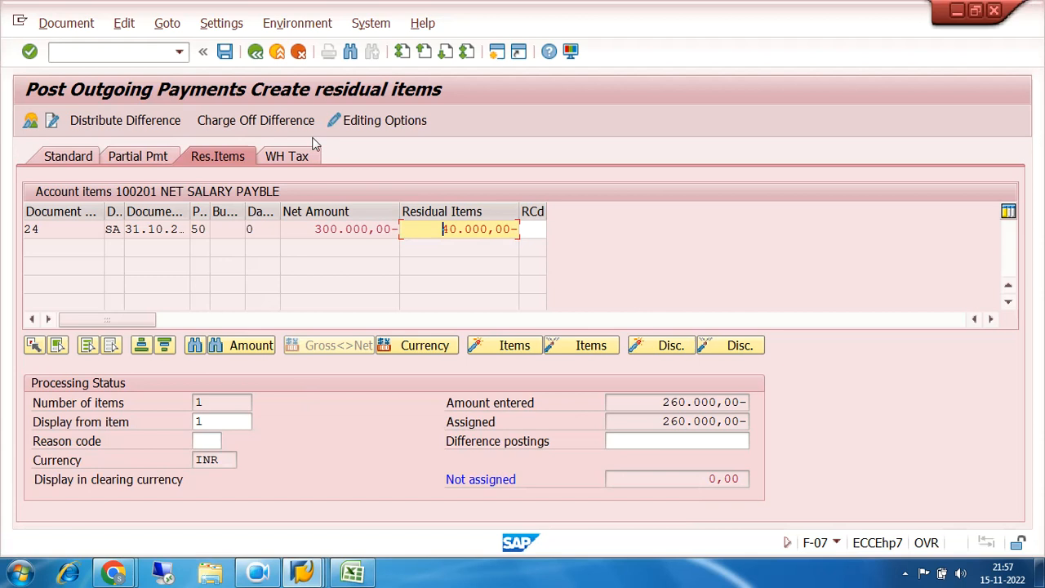
# Simulate the payment document, examine the detailed explanation of the error message and close it
pyautogui.click(66, 23)
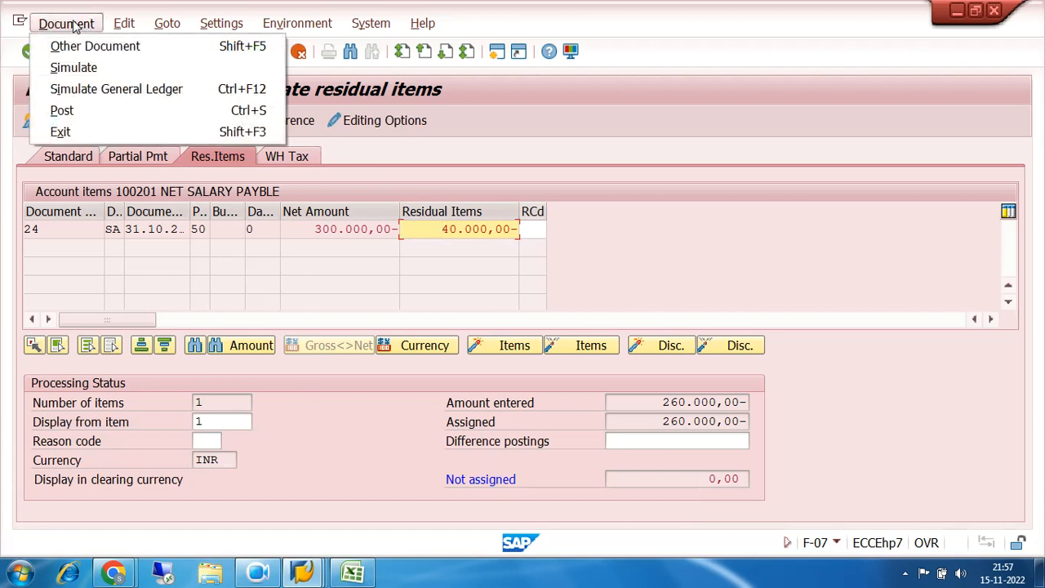
pyautogui.click(82, 69)
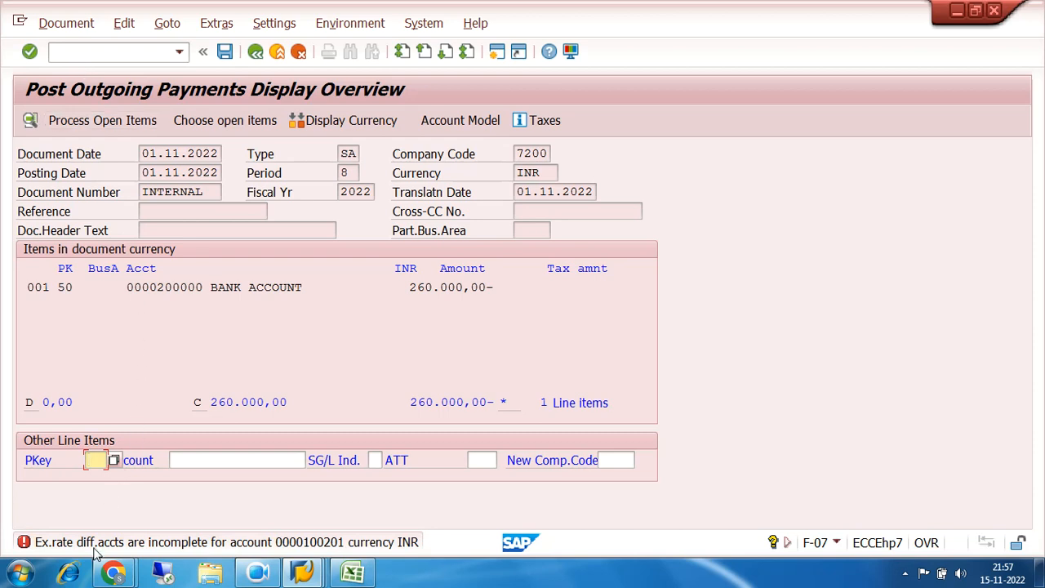
pyautogui.doubleClick(321, 546)
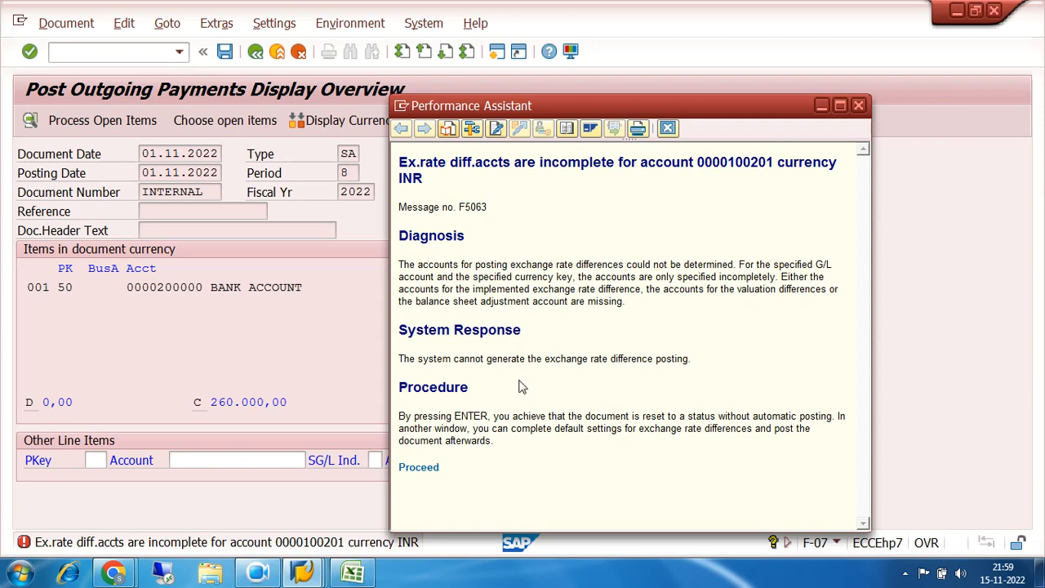
pyautogui.click(261, 575)
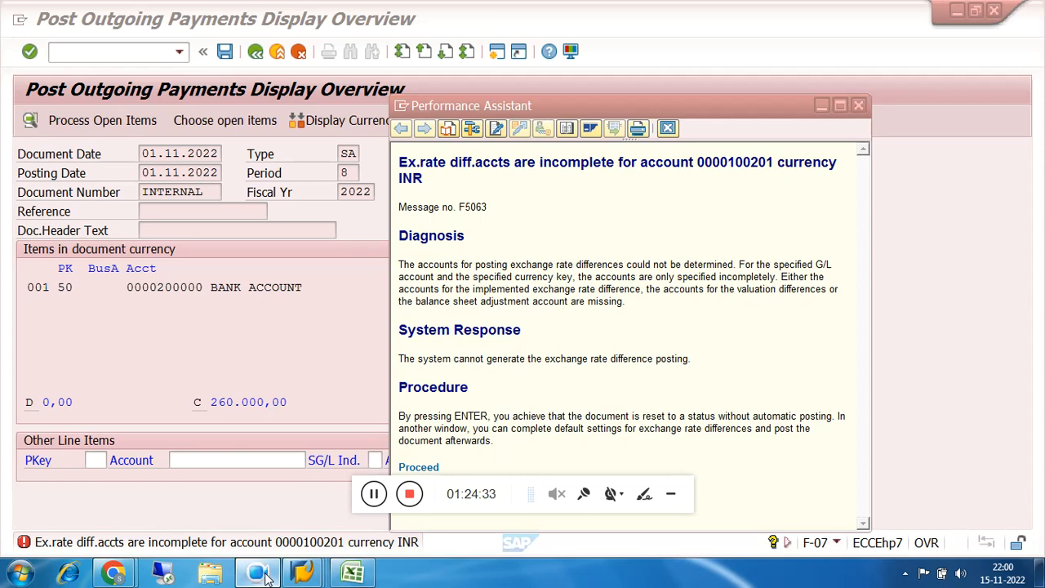
pyautogui.click(858, 106)
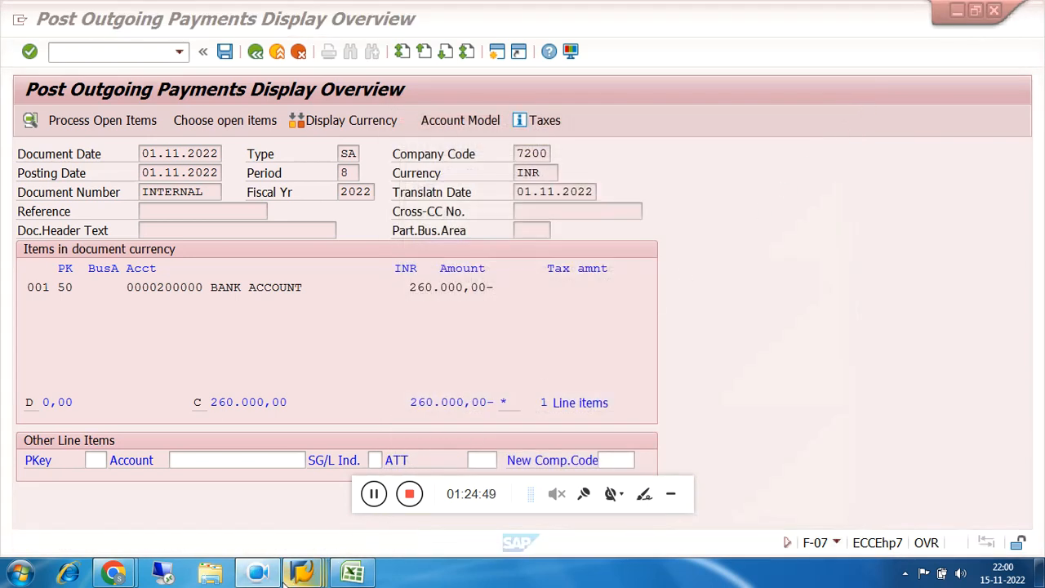
# Switch to the Google Meet window in Chrome and leave the meeting
pyautogui.moveTo(292, 578)
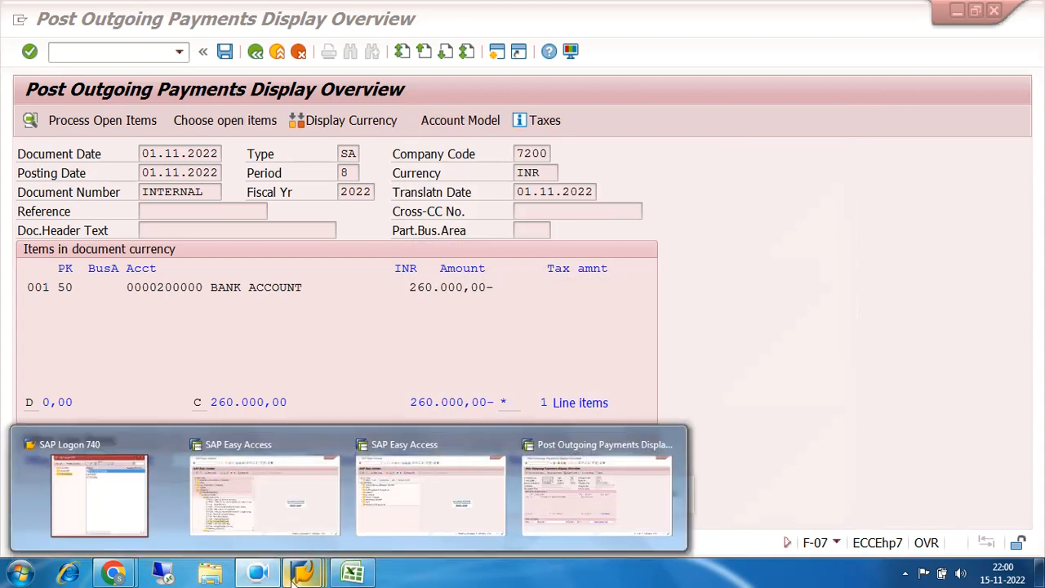
pyautogui.moveTo(112, 573)
pyautogui.click(114, 525)
pyautogui.click(643, 528)
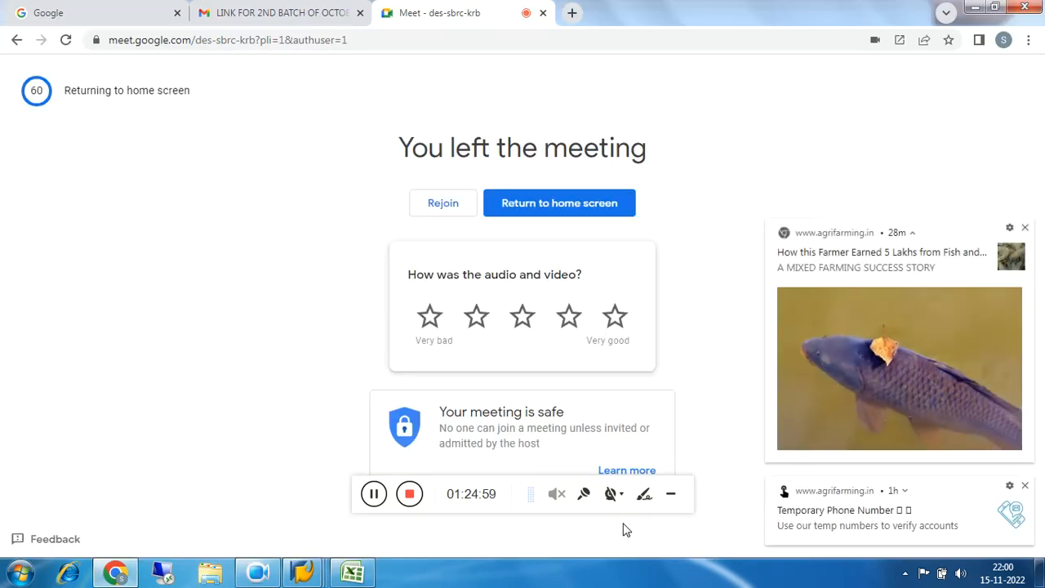